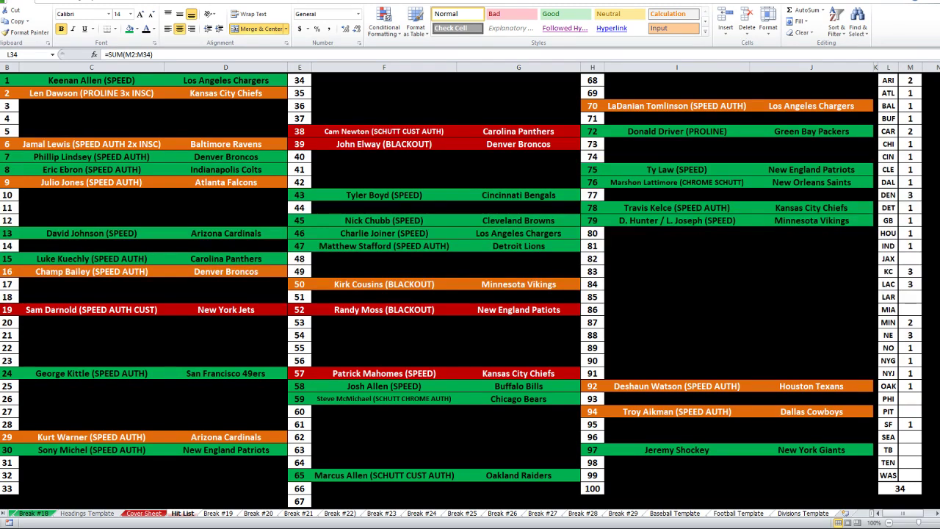
- On the Break #19 sheet, change the D2 price from $32 to $62 Per Team Pair
left_click(227, 513)
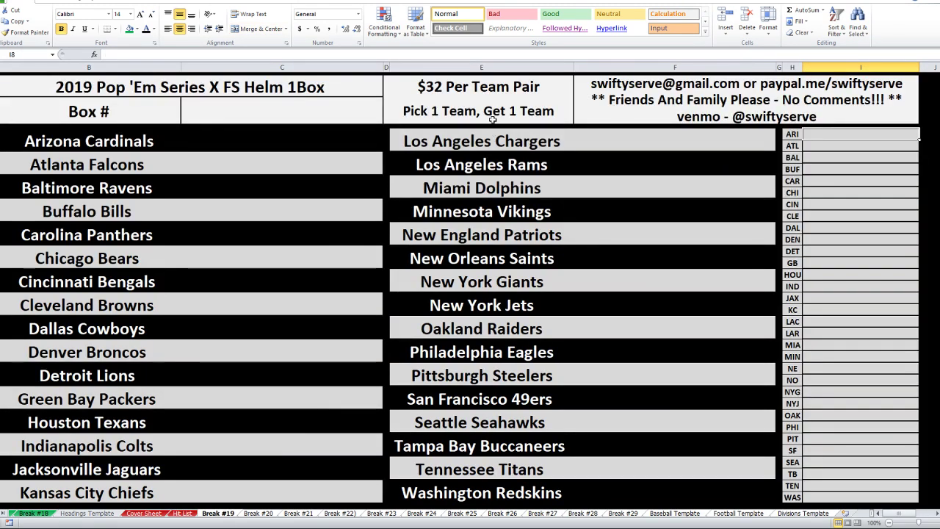
left_click(477, 87)
left_click(108, 54)
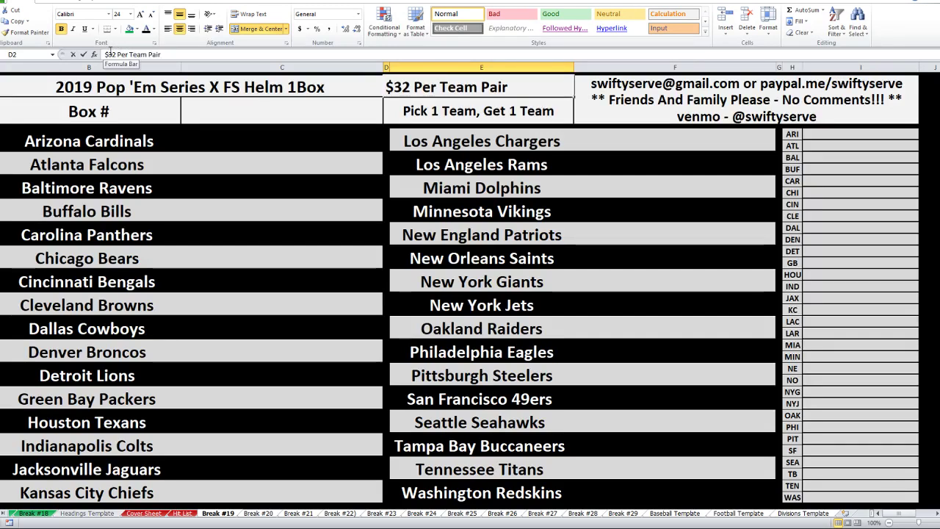
key("Delete")
type("6")
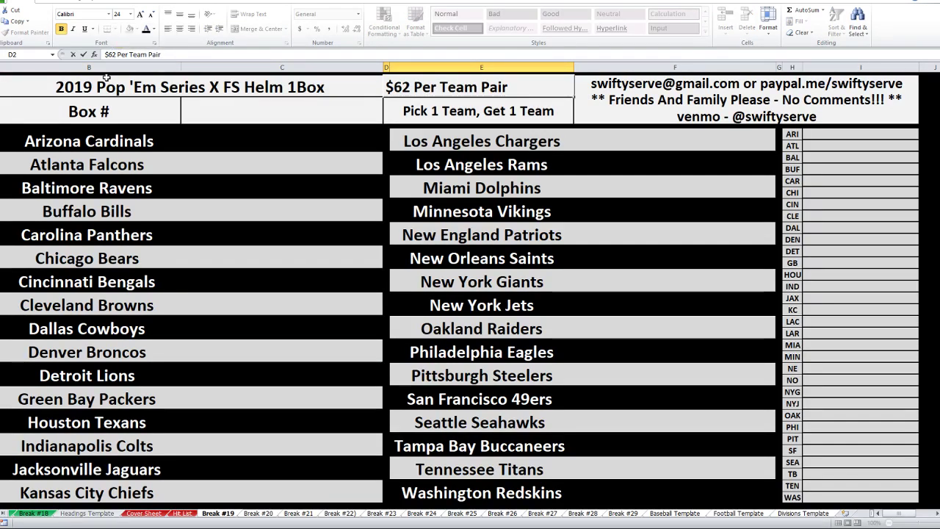
- Change the B2 title from 1Box to 2Box
left_click(220, 90)
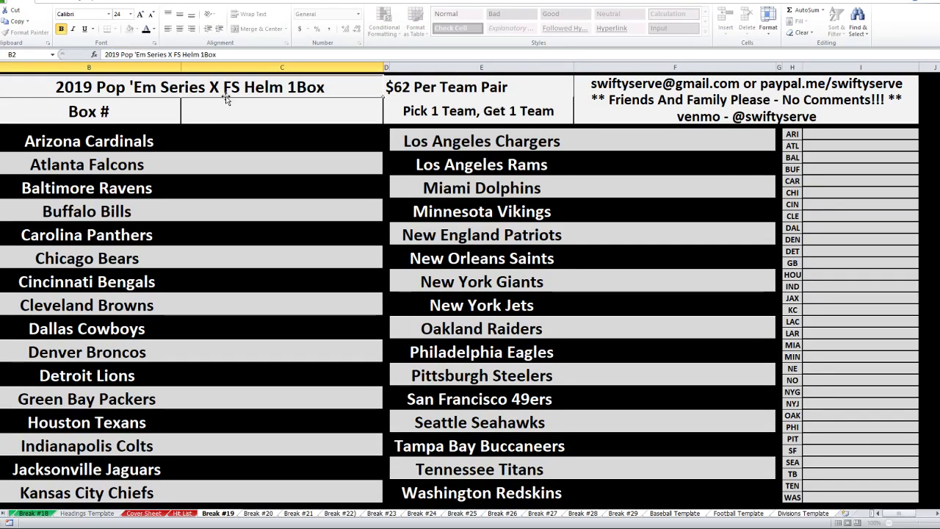
left_click(202, 54)
key("BackSpace")
type("2")
left_click(848, 133)
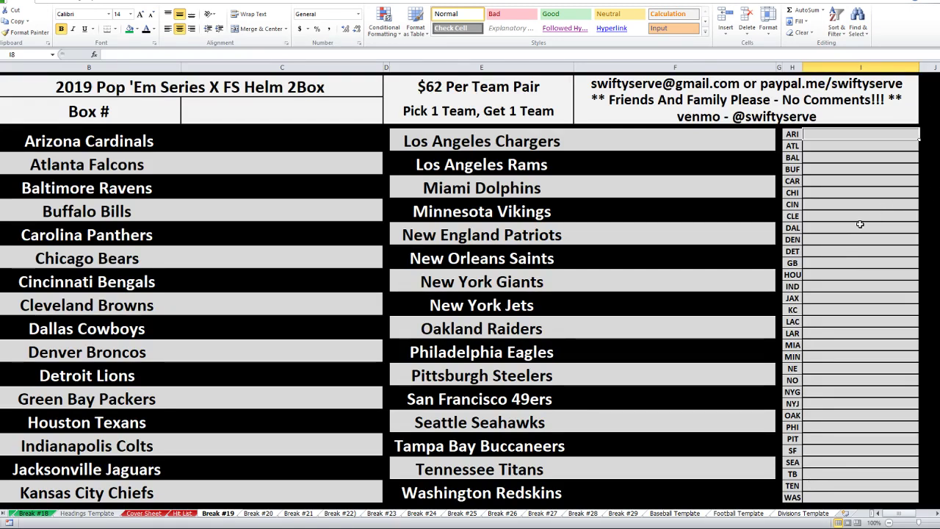
- Enter buyer names in column I for the DET, MIA and DAL teams
left_click(853, 252)
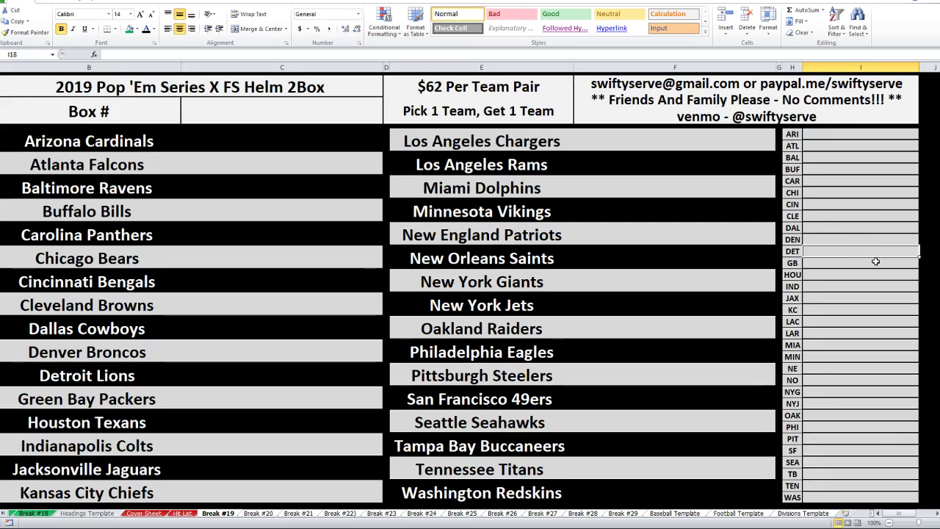
type("russ 24")
key("Return")
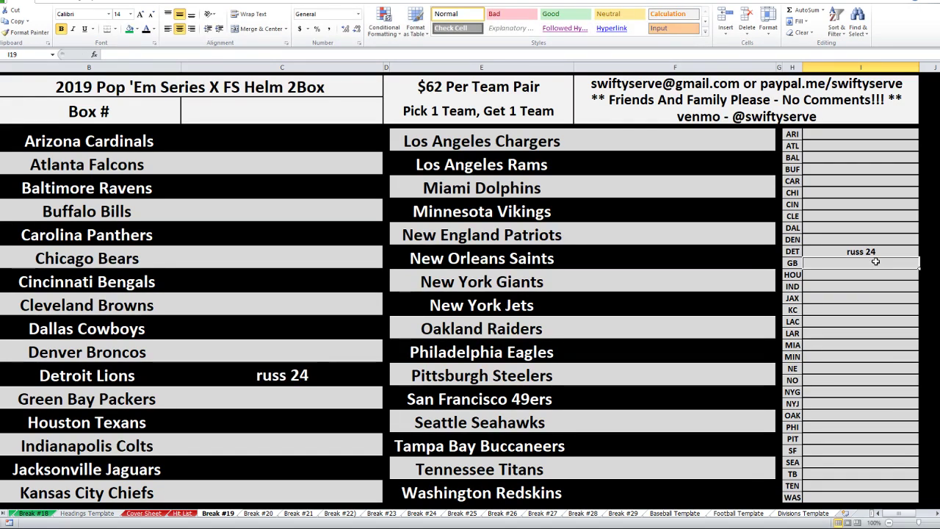
left_click(861, 345)
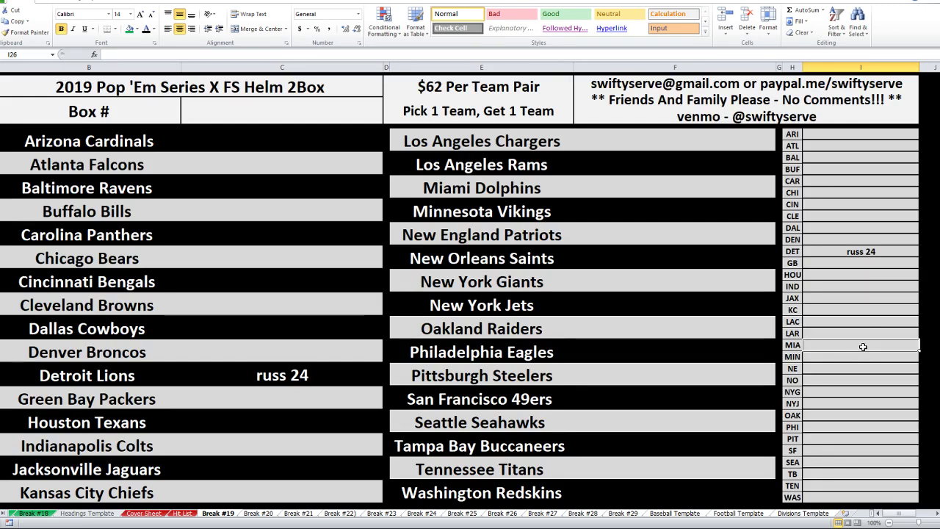
type("barry la")
key("Return")
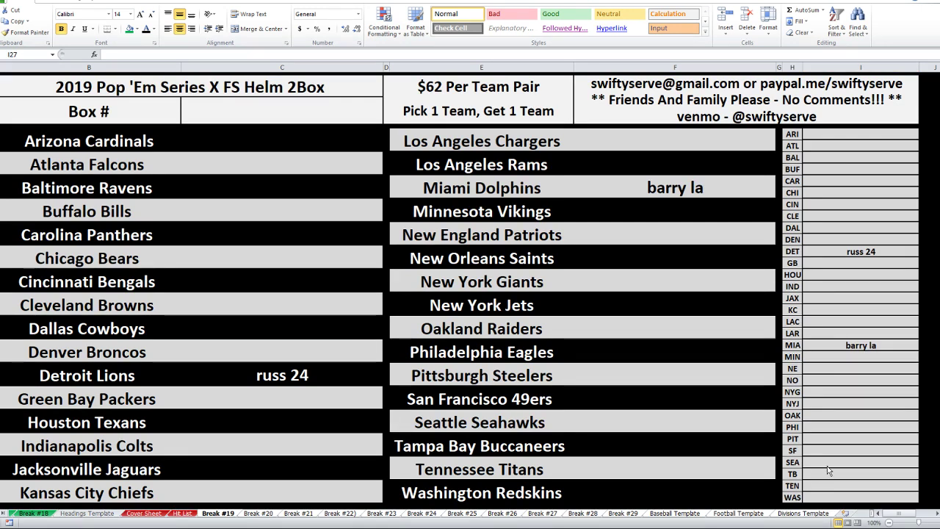
left_click(849, 228)
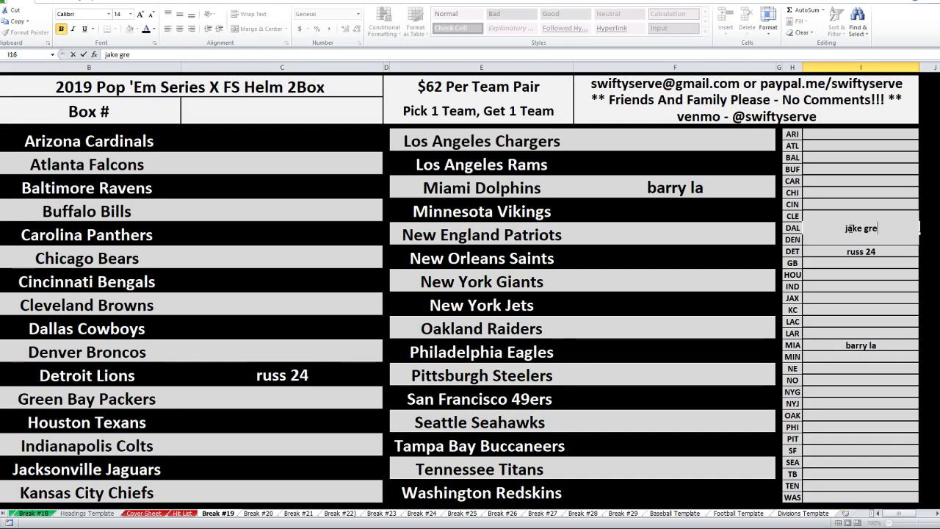
- Enter buyer names in column I for the SF, PIT and NYJ teams
left_click(874, 448)
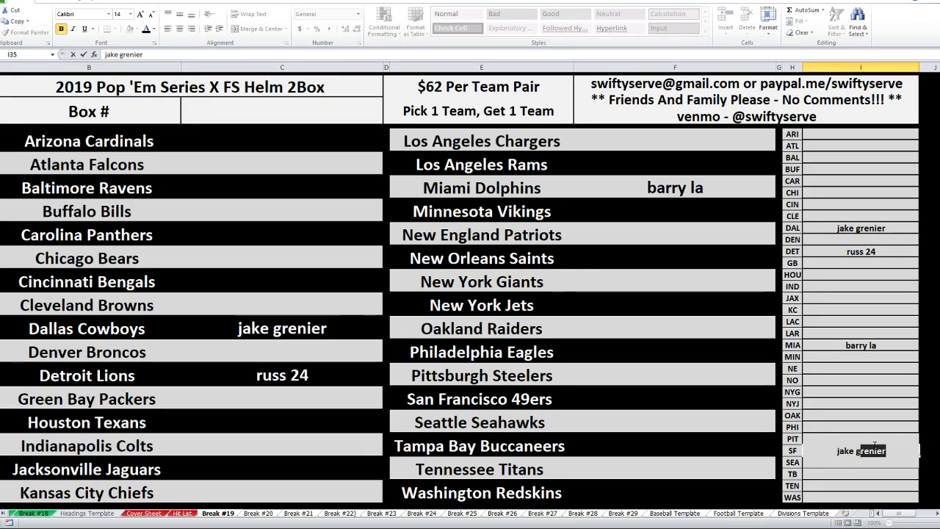
key("Return")
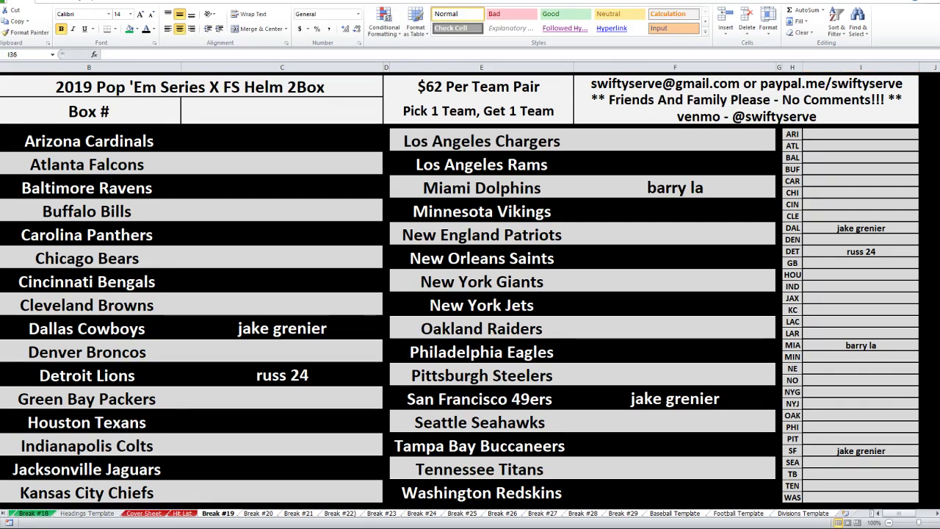
left_click(867, 439)
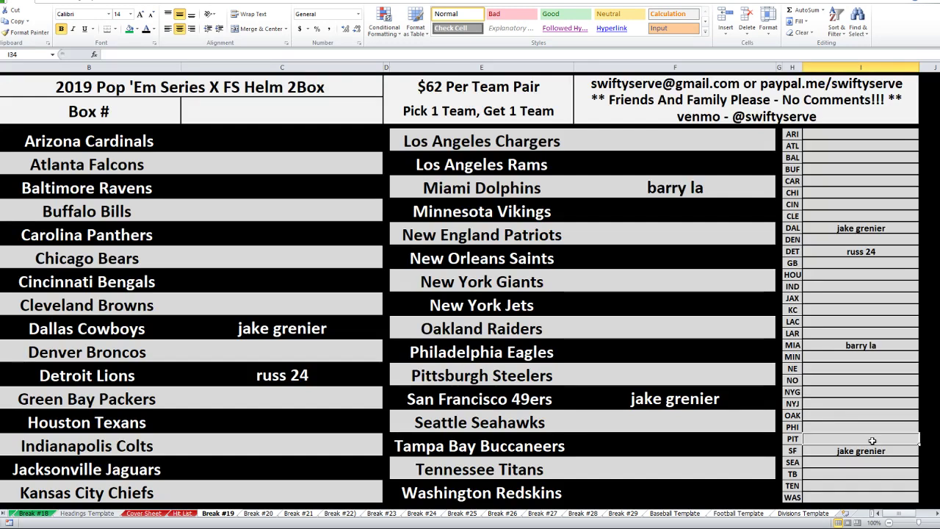
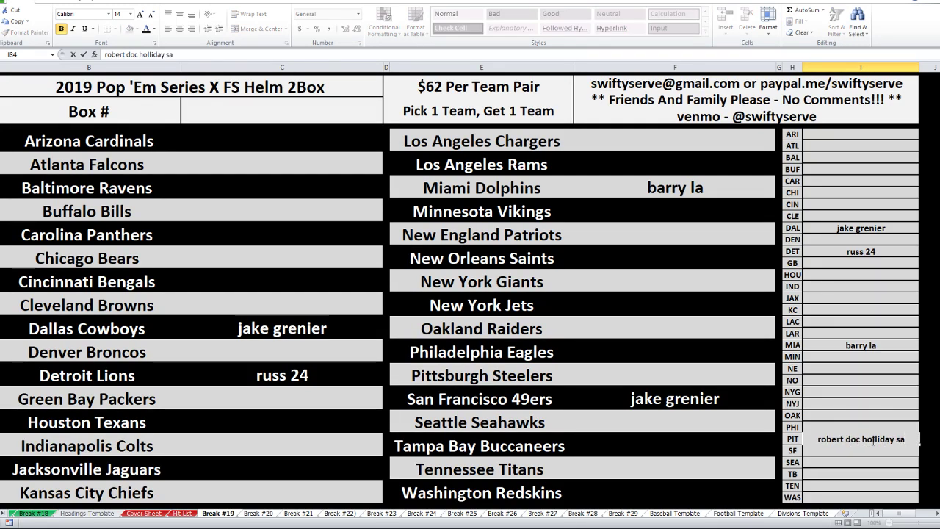
key("Return")
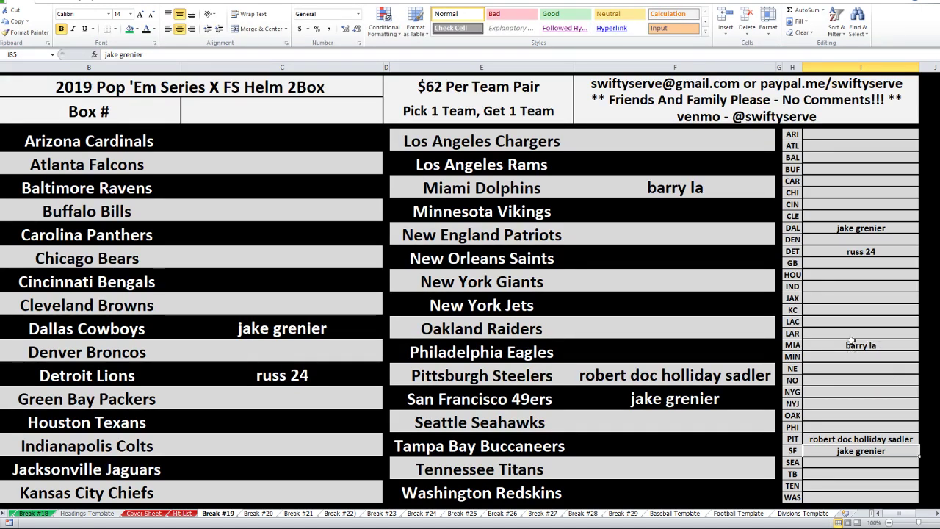
left_click(859, 400)
type("ech")
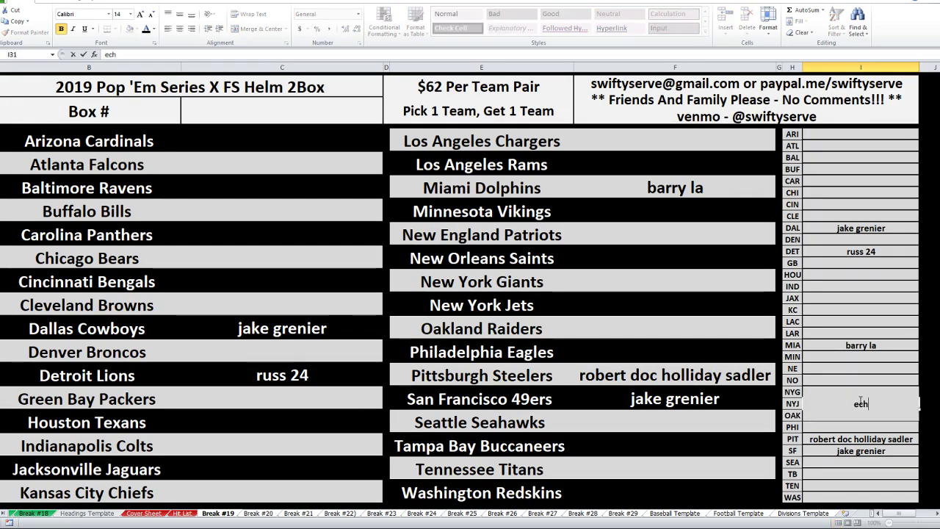
type("o8me")
key("Return")
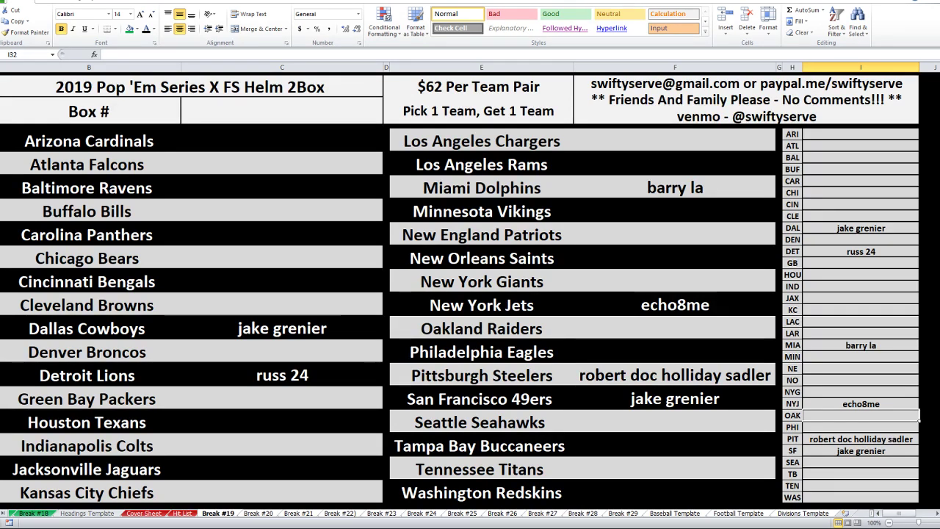
key("alt+Tab")
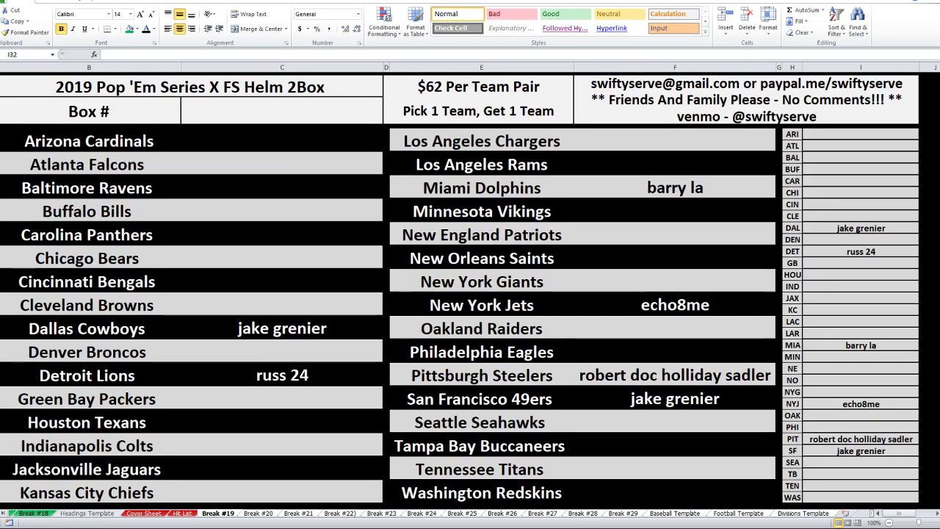
- Enter buyer names in column I for the DEN, NO and CLE teams
left_click(866, 238)
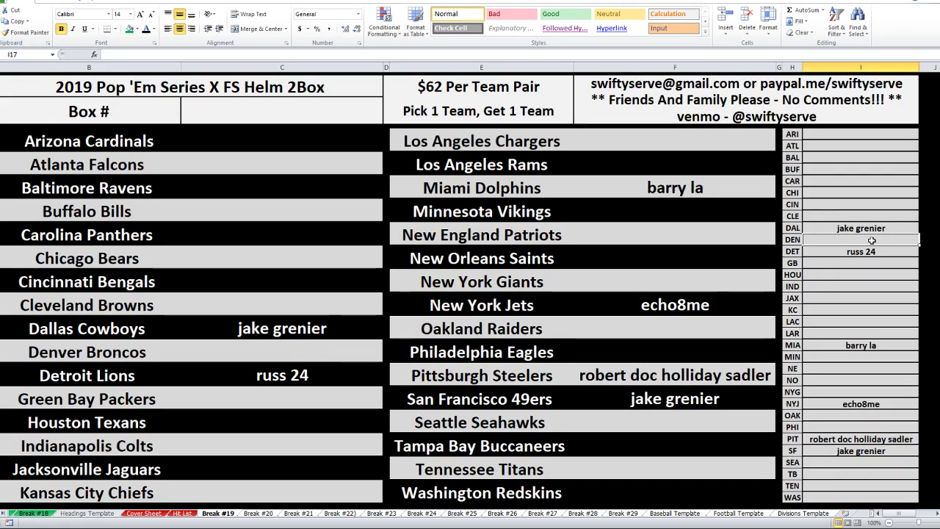
type("sportscardpsycho d")
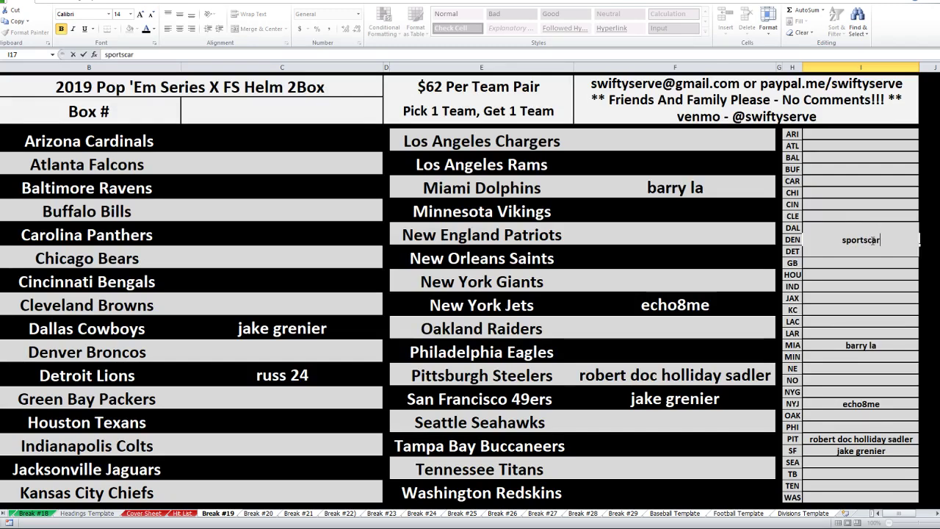
key("Return")
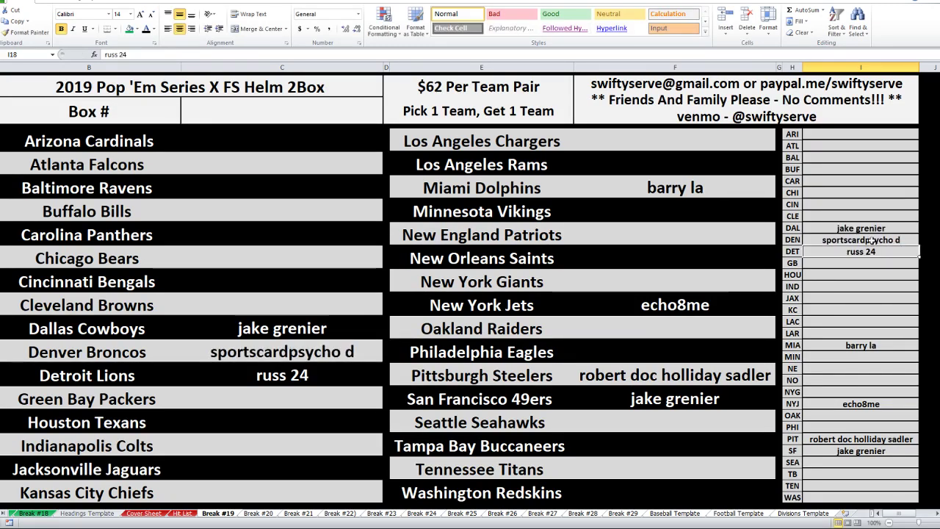
left_click(830, 379)
type("mr smitty")
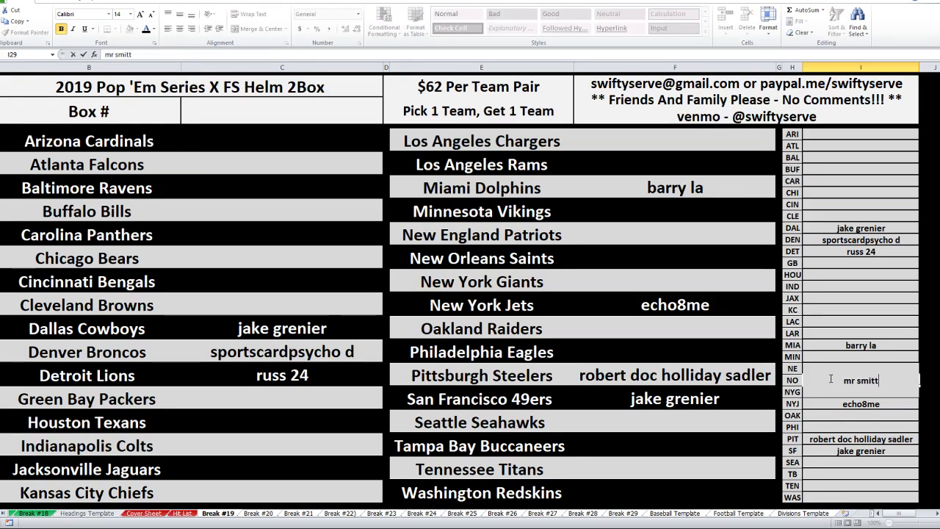
key("Return")
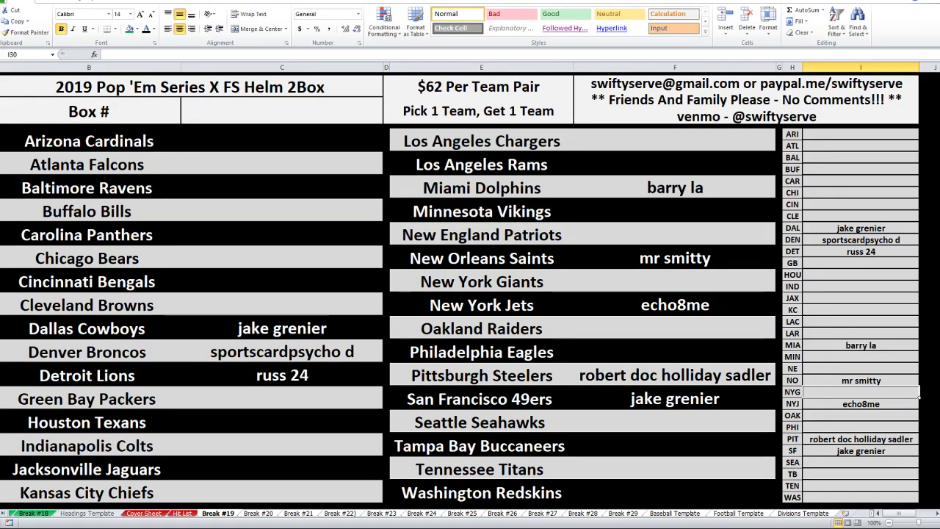
left_click(837, 216)
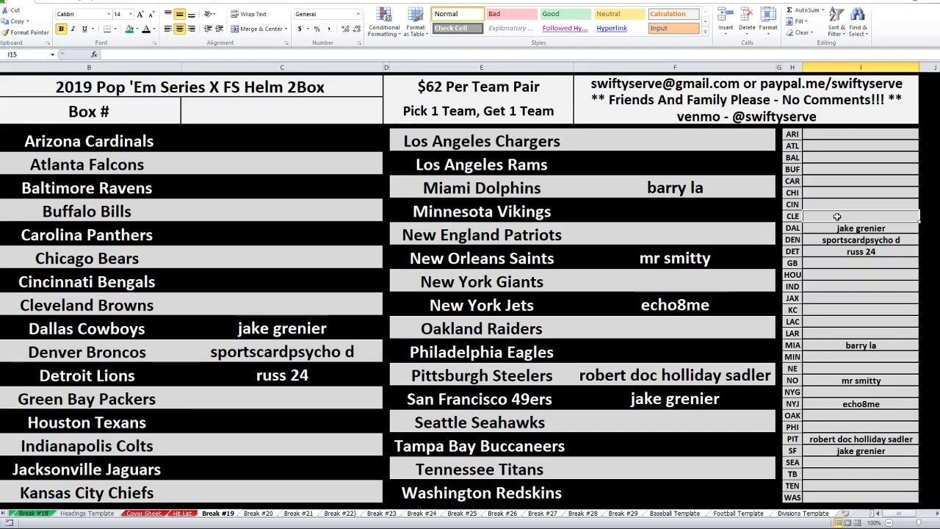
type("bam sports collectibles")
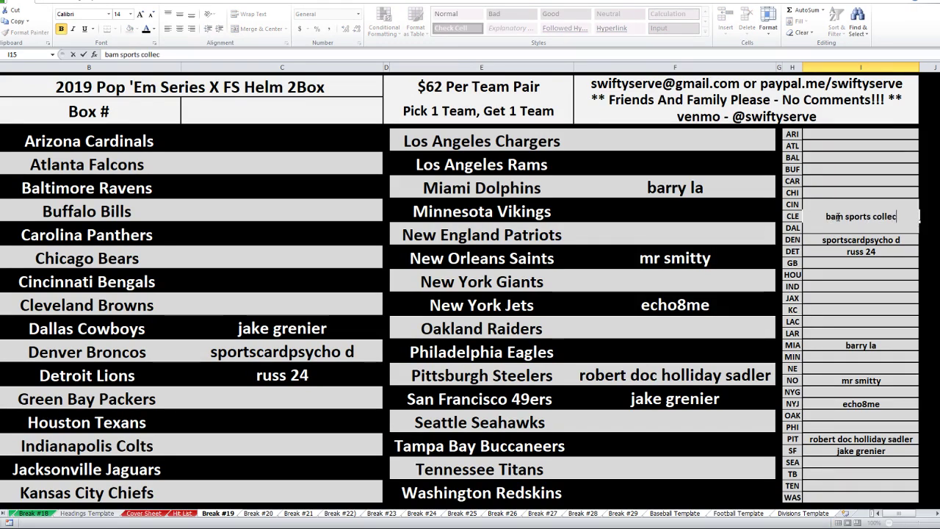
key("Return")
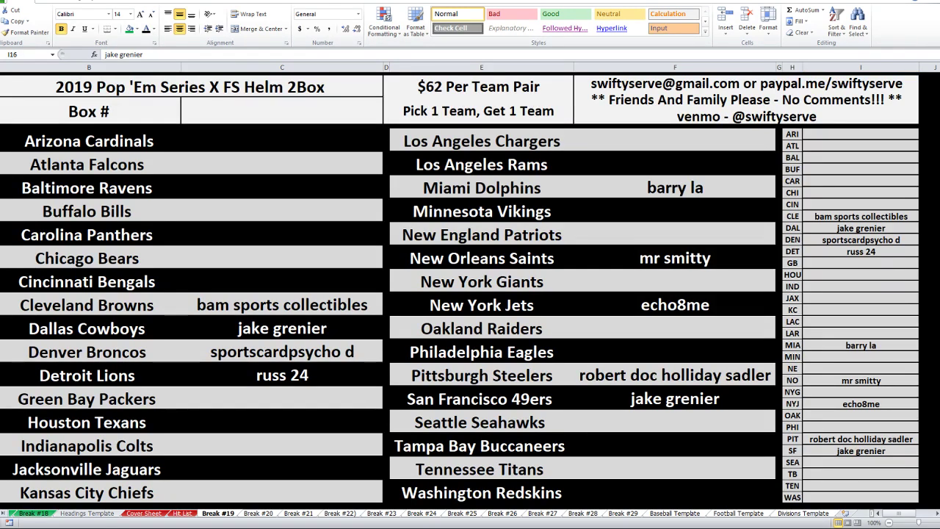
- Enter the WAS team's buyer name, correcting a typo at its end
left_click(848, 499)
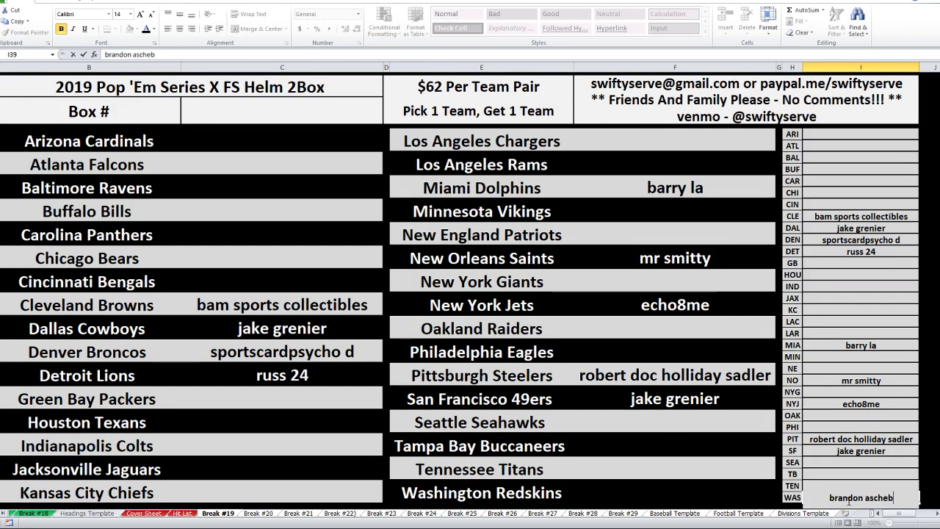
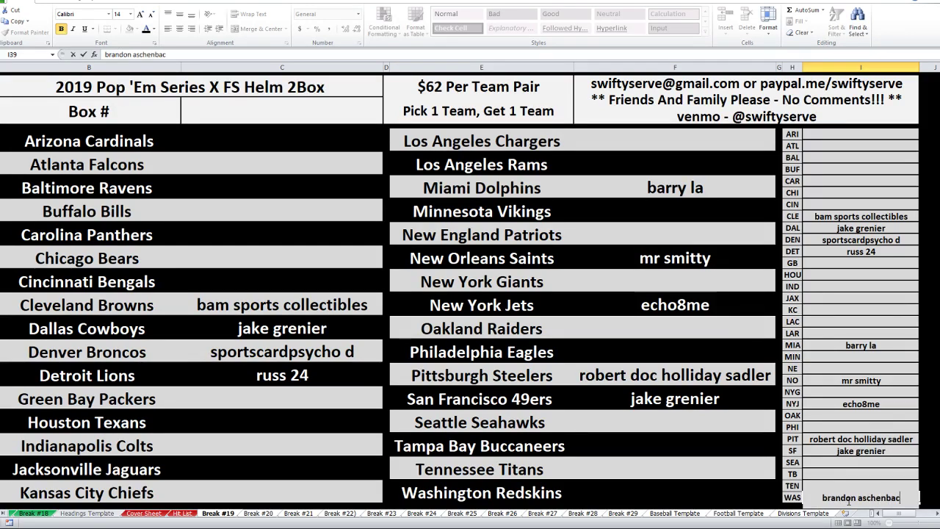
key("Return")
scroll(846, 500, "up", 1)
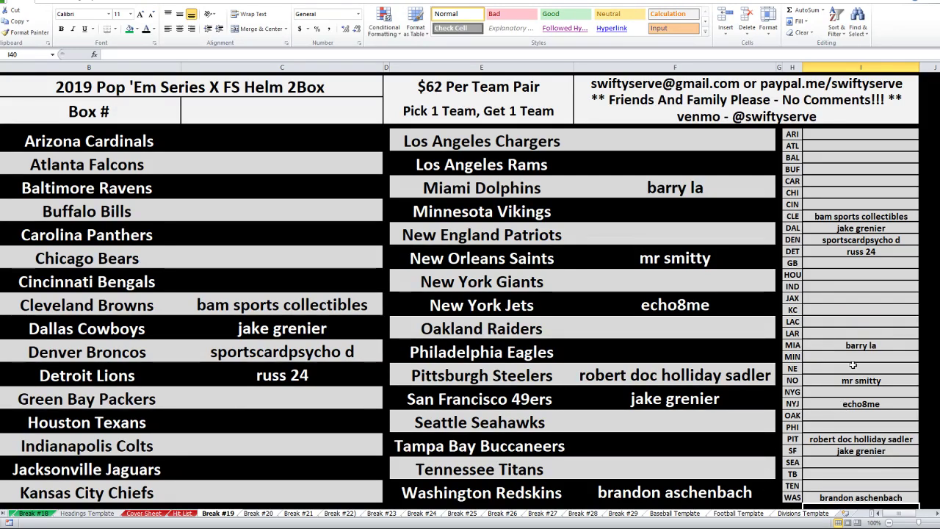
- Enter buyer names for the Indianapolis and Philadelphia teams
left_click(853, 297)
left_click(856, 286)
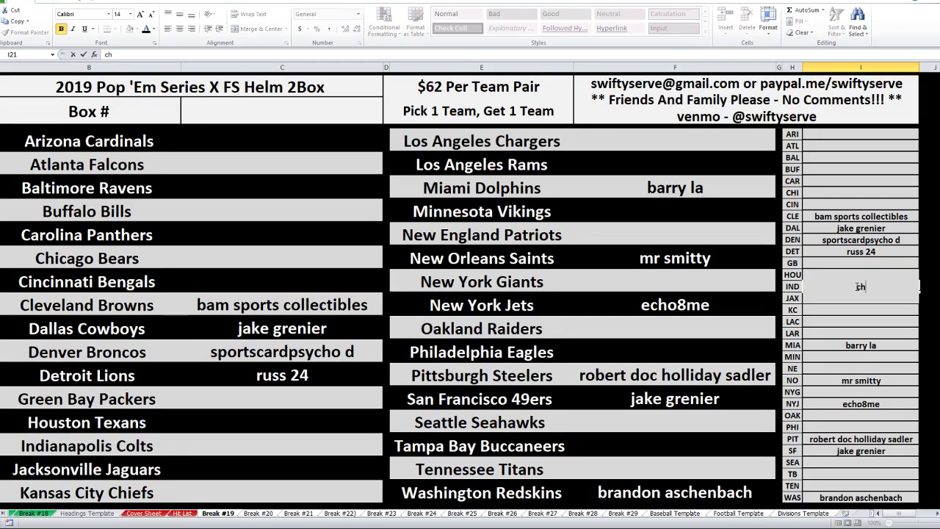
key("Return")
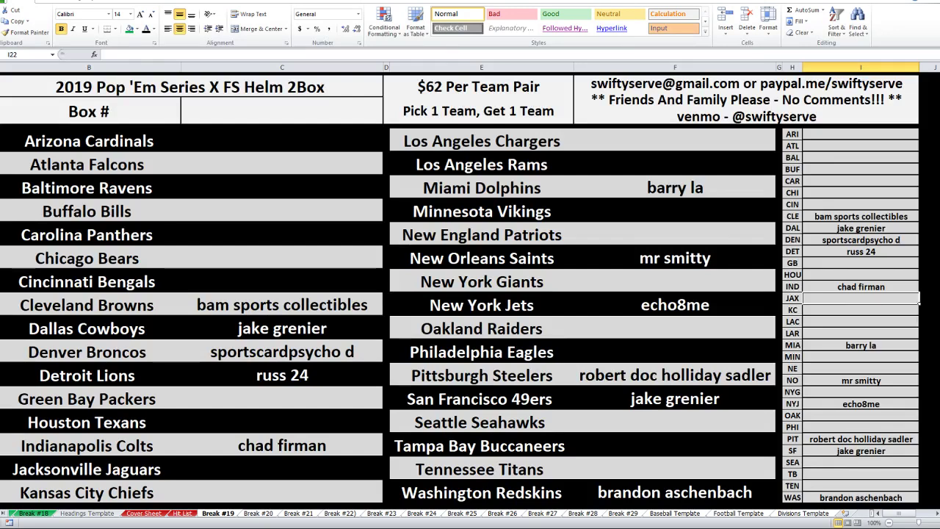
left_click(860, 427)
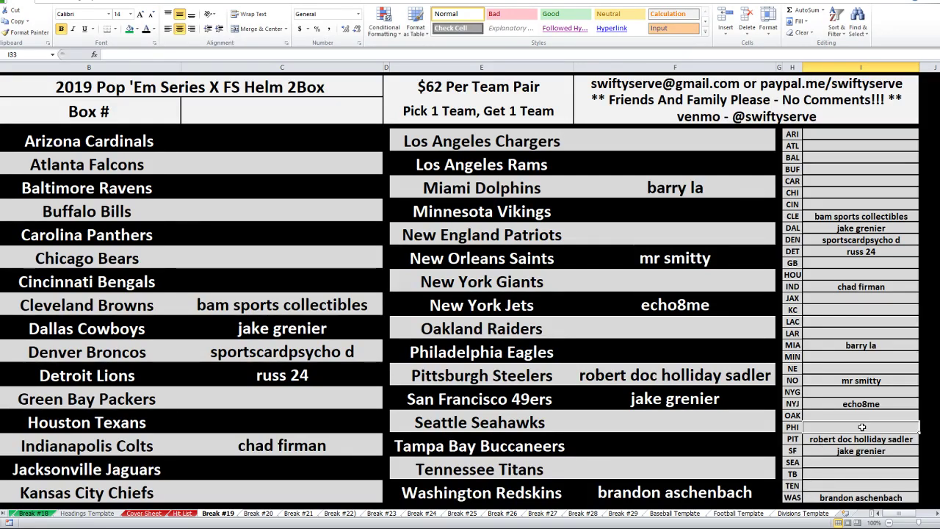
key("Return")
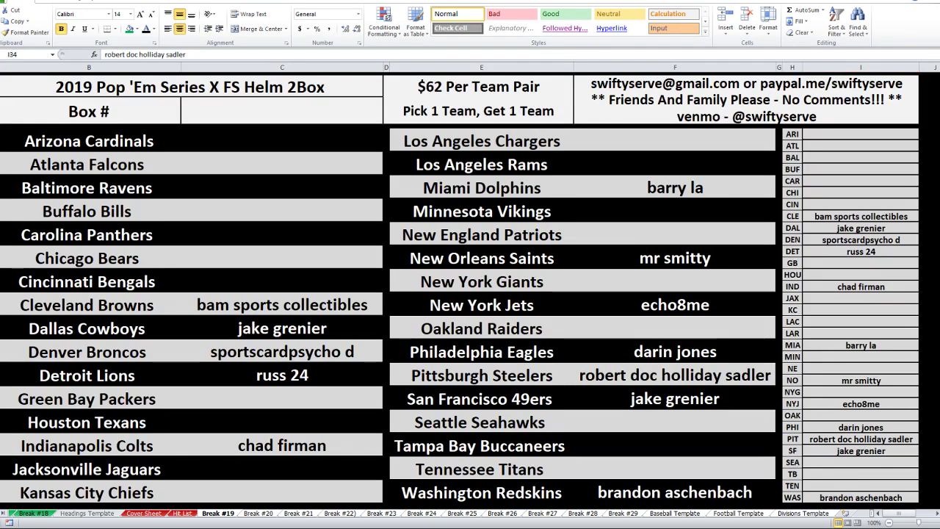
- Enter buyer names for the Kansas City and Green Bay teams
left_click(859, 311)
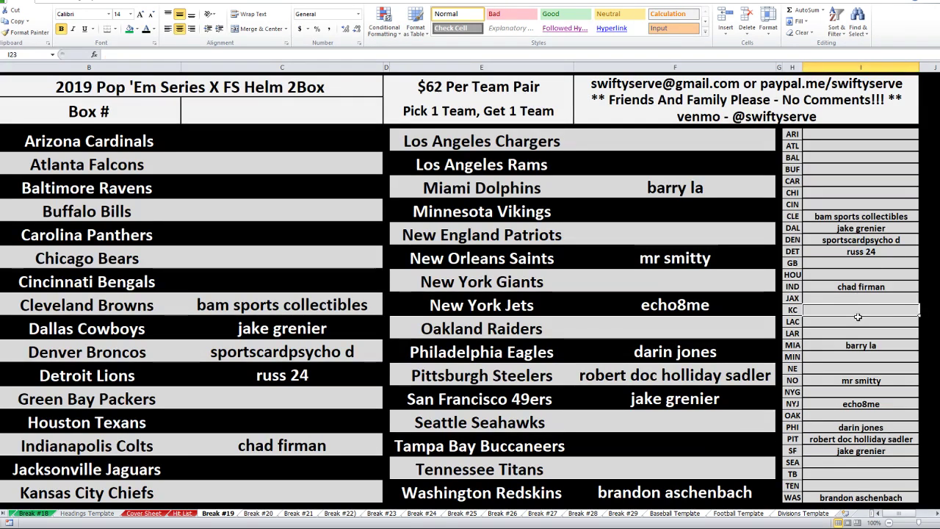
key("Return")
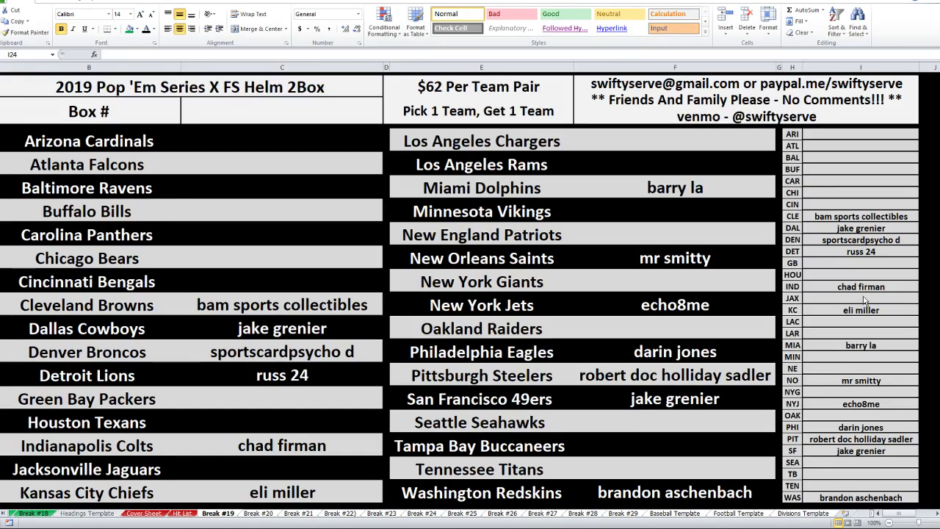
left_click(861, 263)
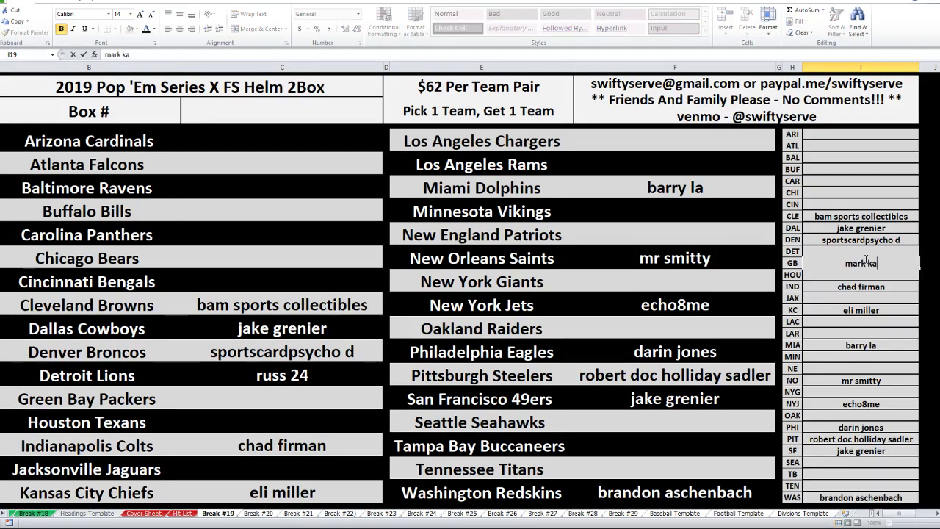
key("Return")
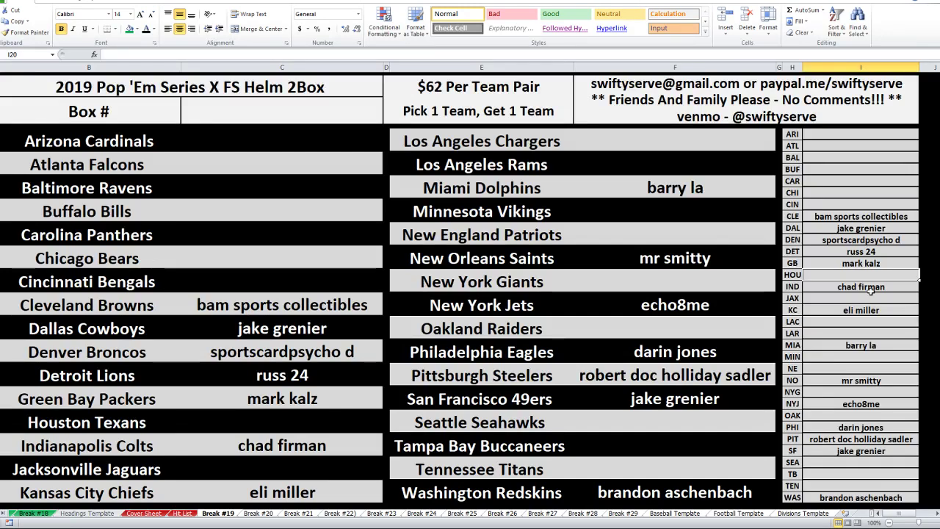
- Clear the Indianapolis buyer, then enter buyers for Oakland and Houston
left_click(875, 286)
key("Delete")
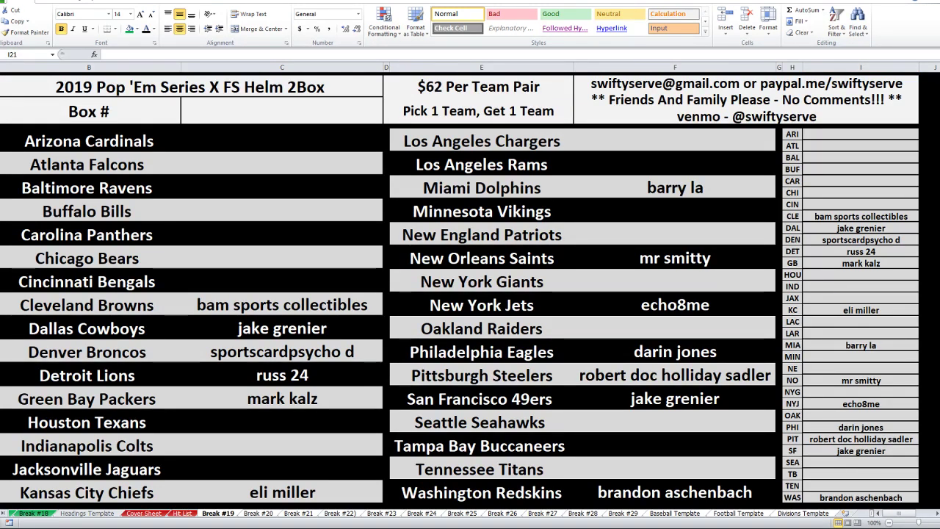
left_click(870, 415)
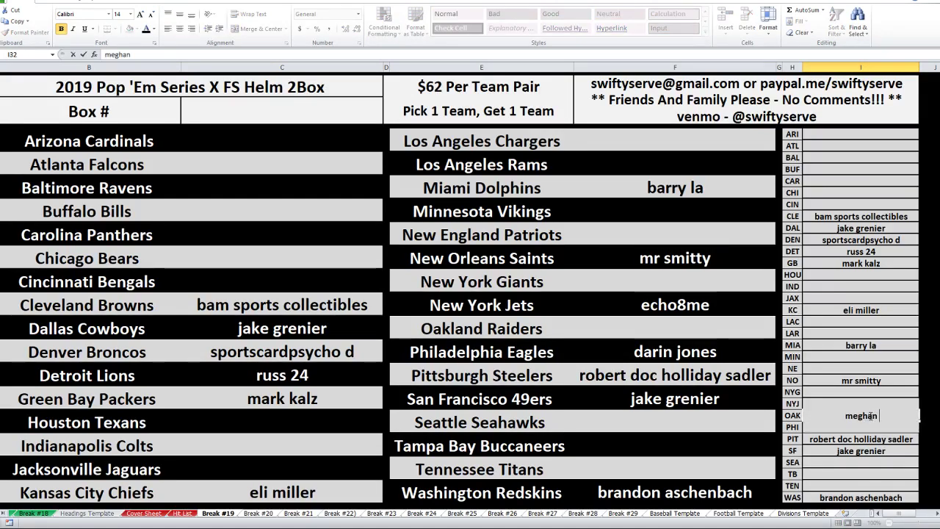
key("Return")
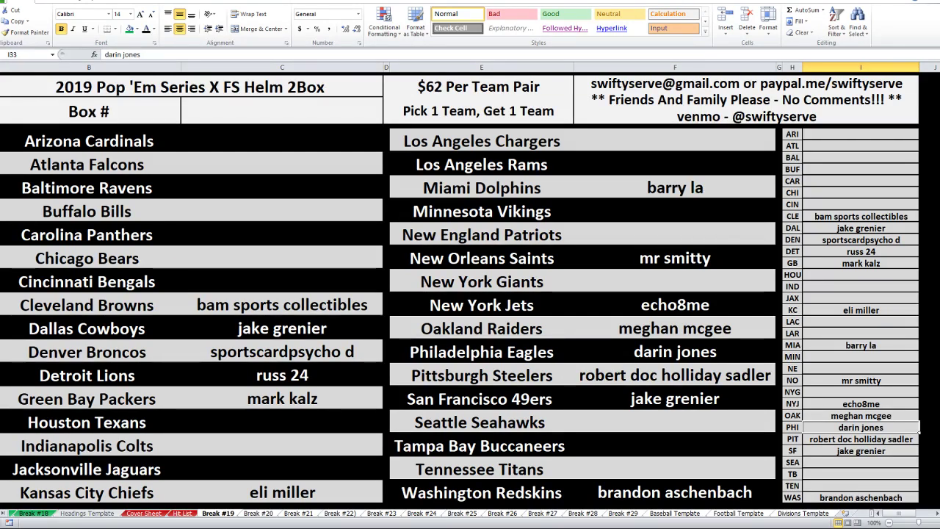
left_click(860, 275)
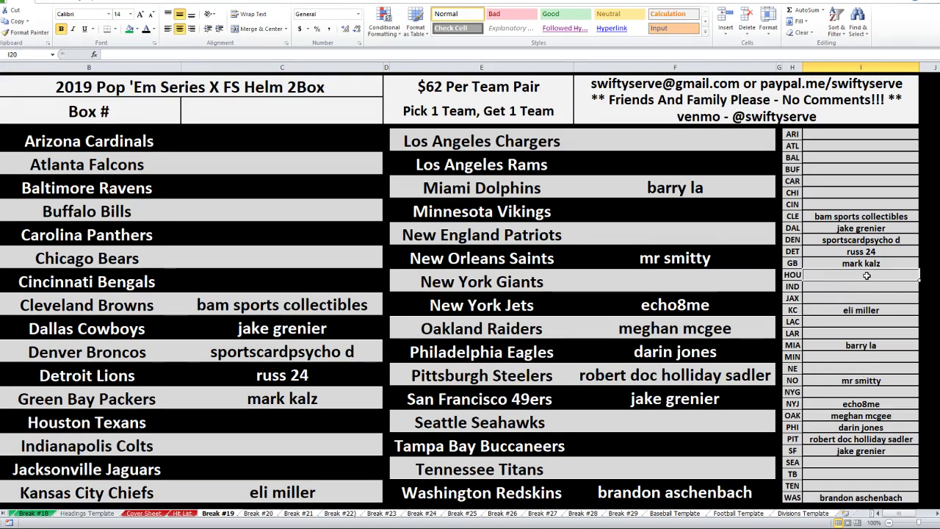
type("mr smitty")
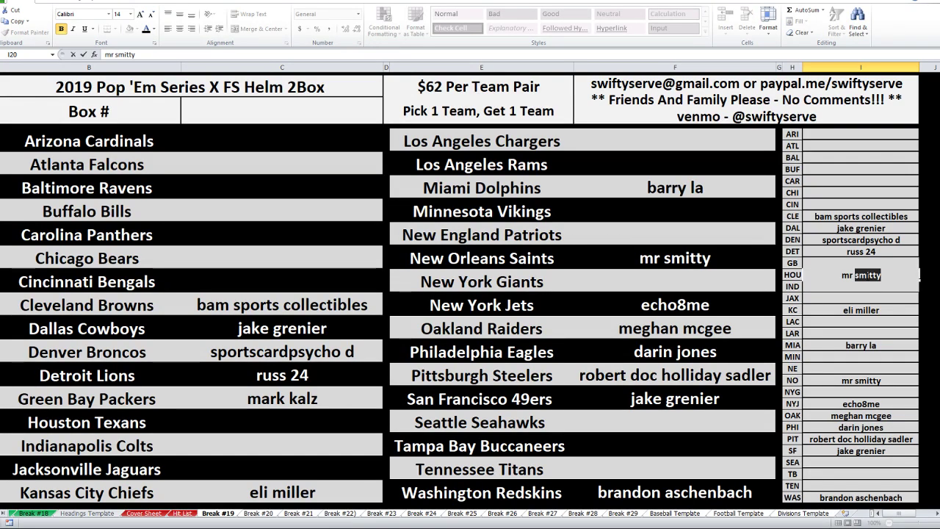
key("Return")
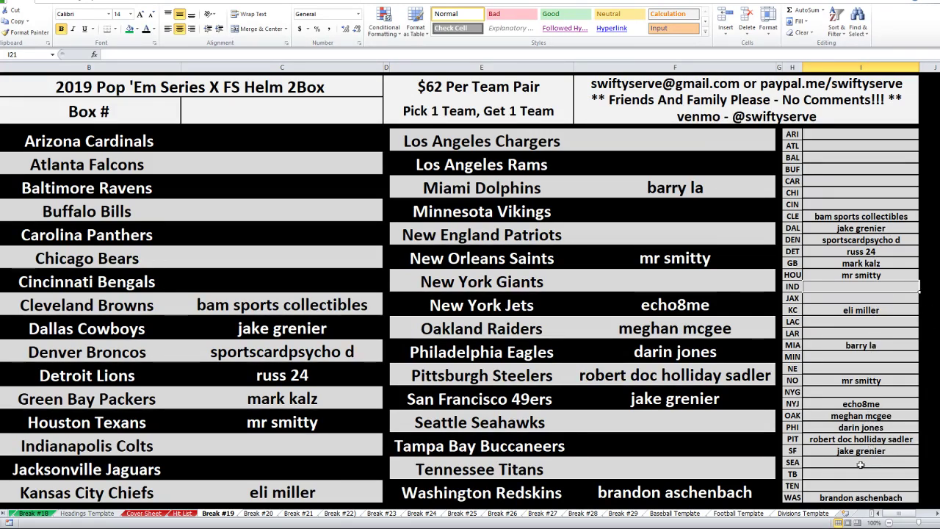
- Fill all assigned team rows, Cleveland through Washington, green
left_click_drag(168, 304, 274, 420)
left_click_drag(147, 492, 243, 496)
left_click_drag(538, 492, 525, 305)
left_click_drag(522, 258, 631, 258)
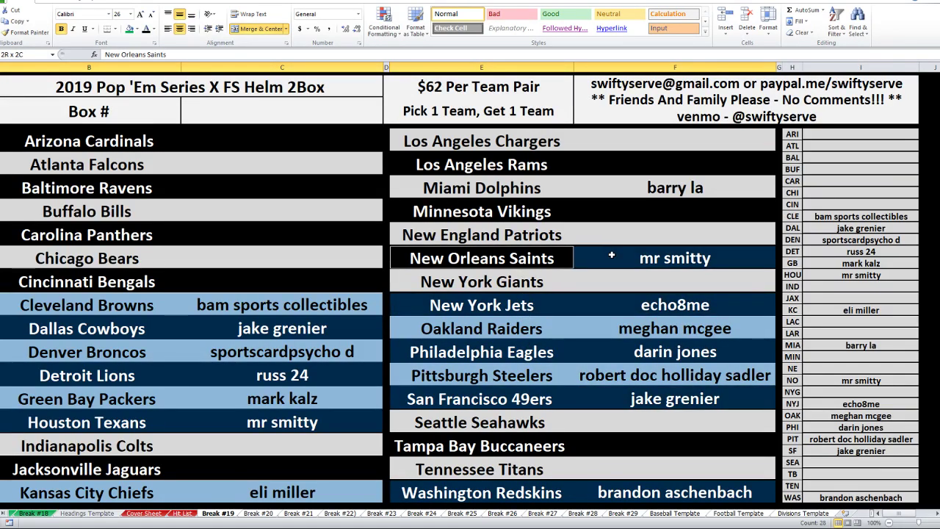
left_click_drag(646, 188, 509, 197)
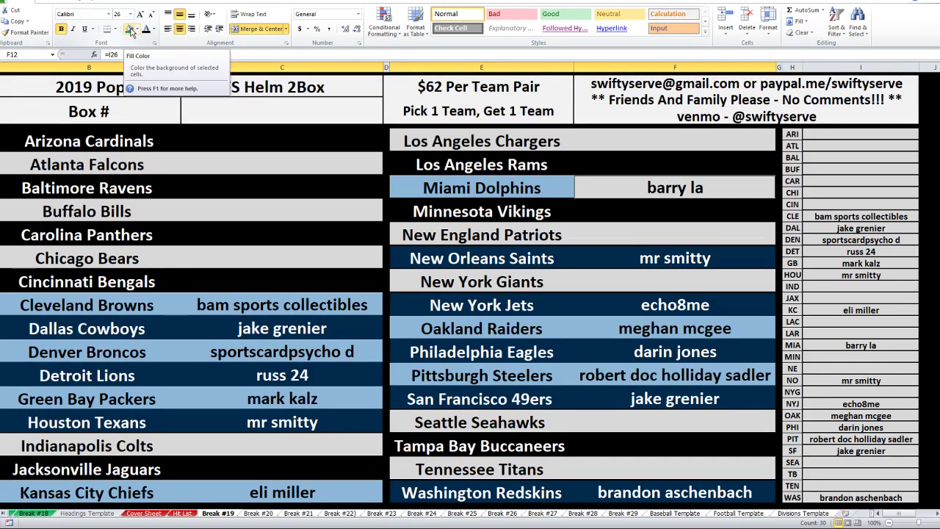
left_click(130, 30)
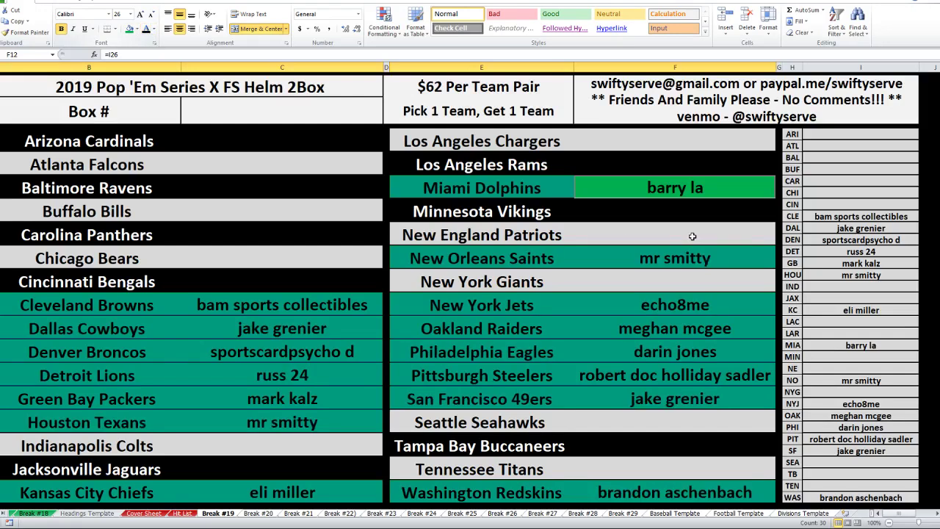
- Enter a buyer in I30 for the New York Giants and fill its row green
left_click(843, 391)
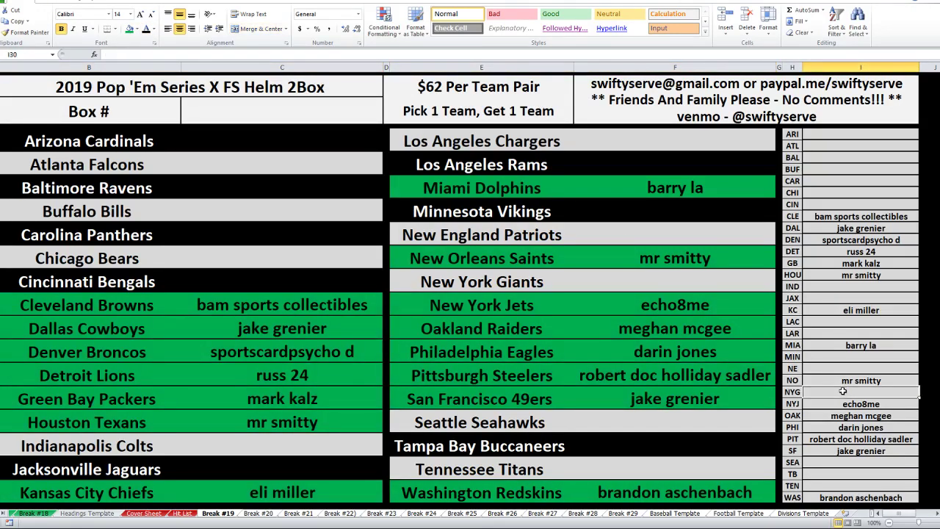
key("Return")
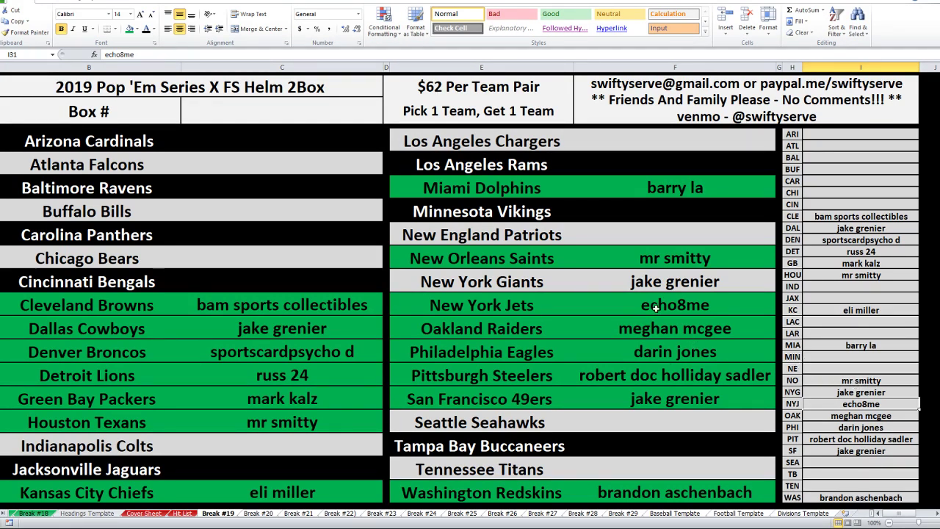
left_click_drag(545, 281, 596, 283)
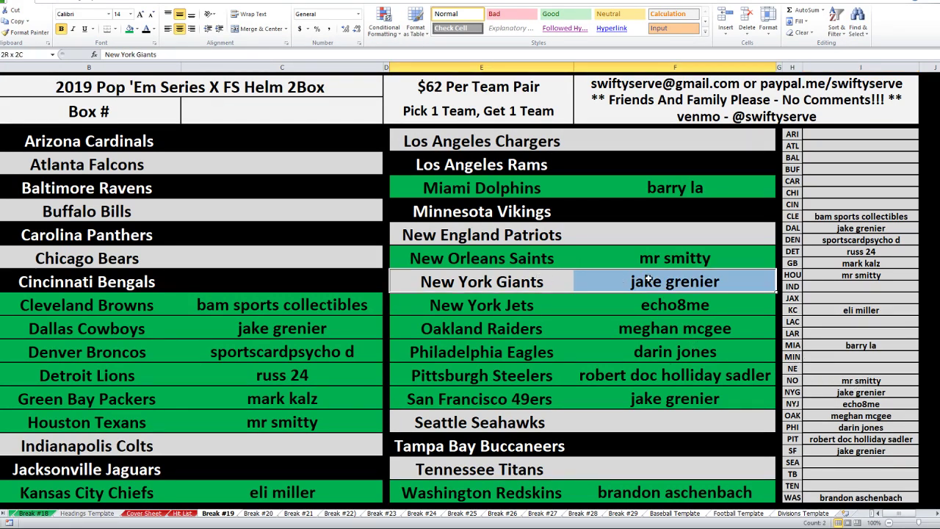
left_click(129, 29)
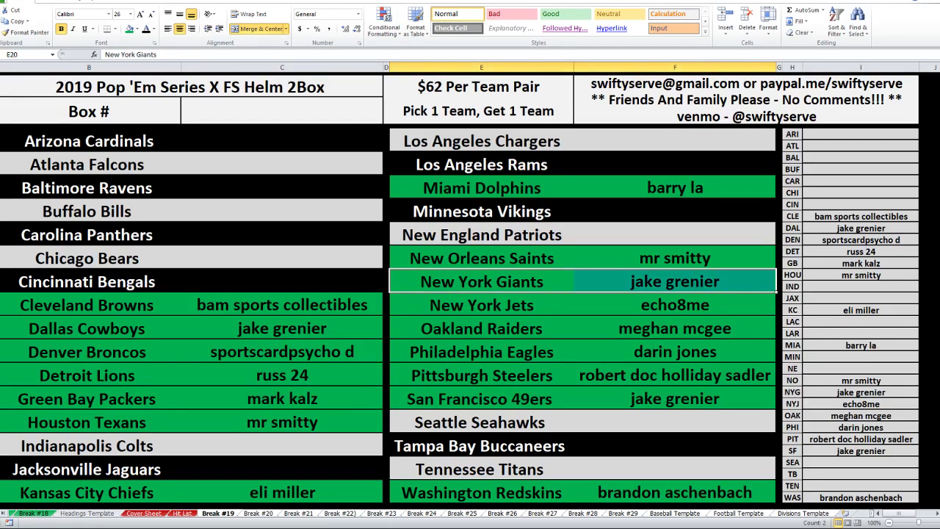
key("alt+Tab")
- Paste the number list into List Randomizer and shuffle it five times
double_click(490, 15)
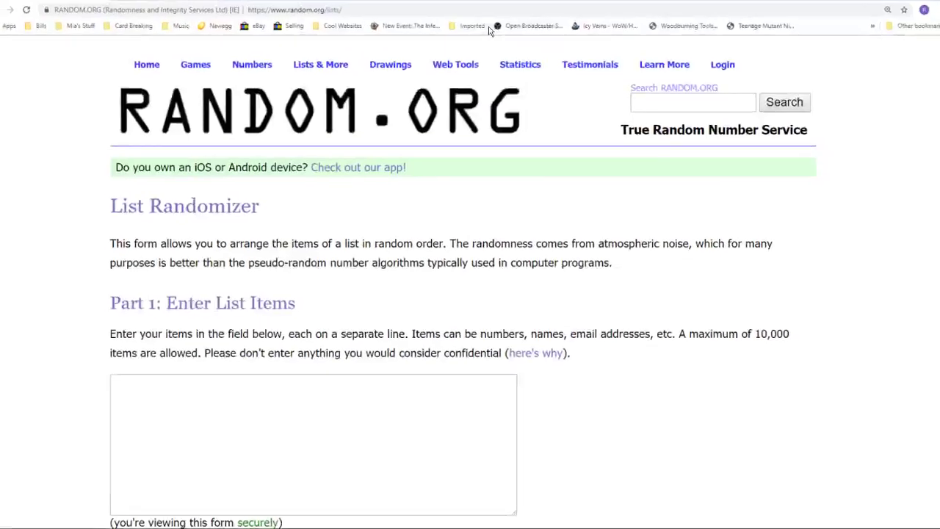
key("ctrl+v")
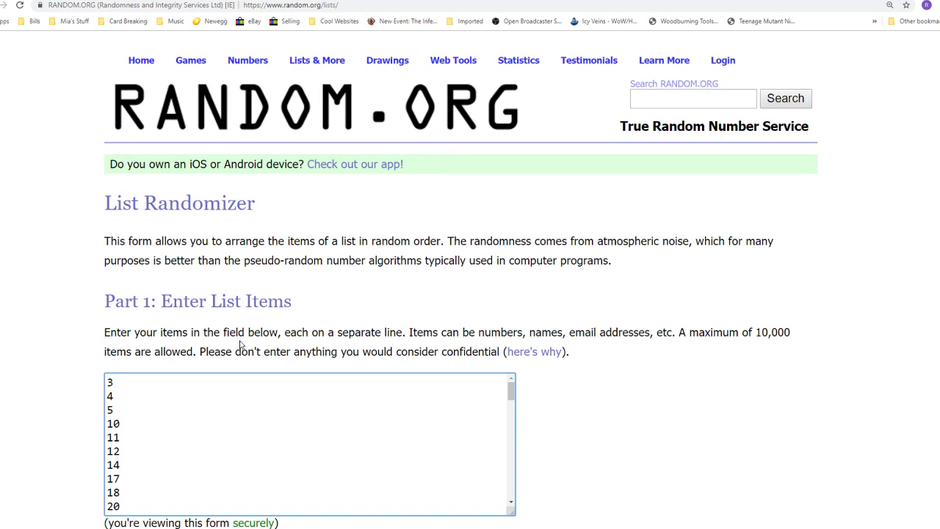
scroll(240, 345, "down", 3)
left_click(161, 421)
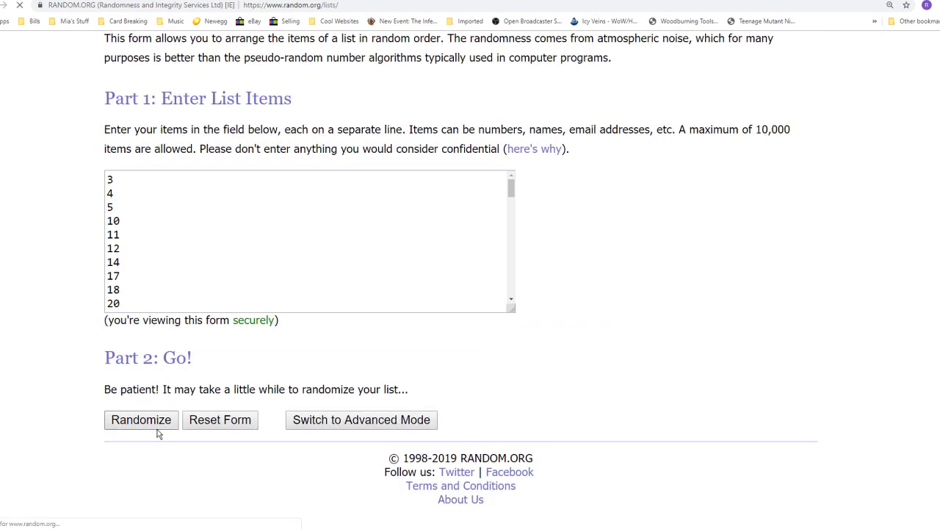
scroll(154, 435, "down", 10)
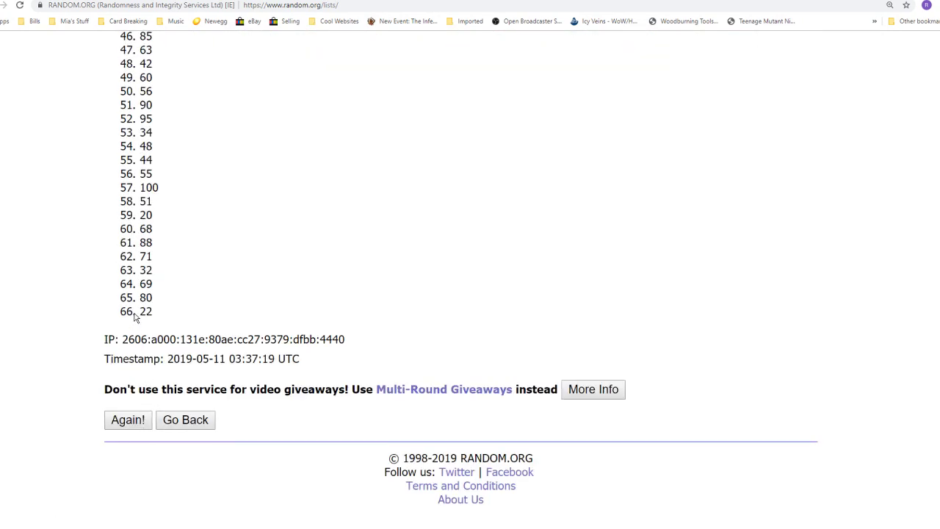
left_click(127, 420)
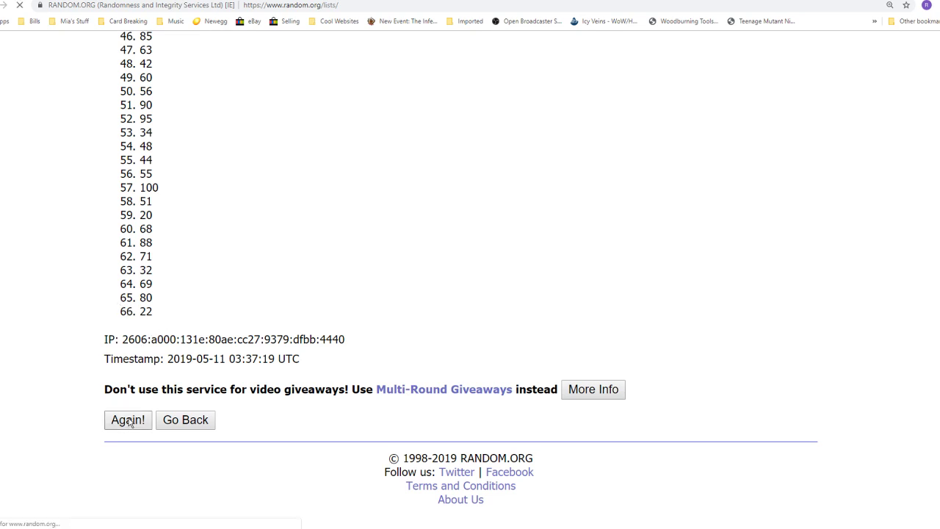
left_click(128, 420)
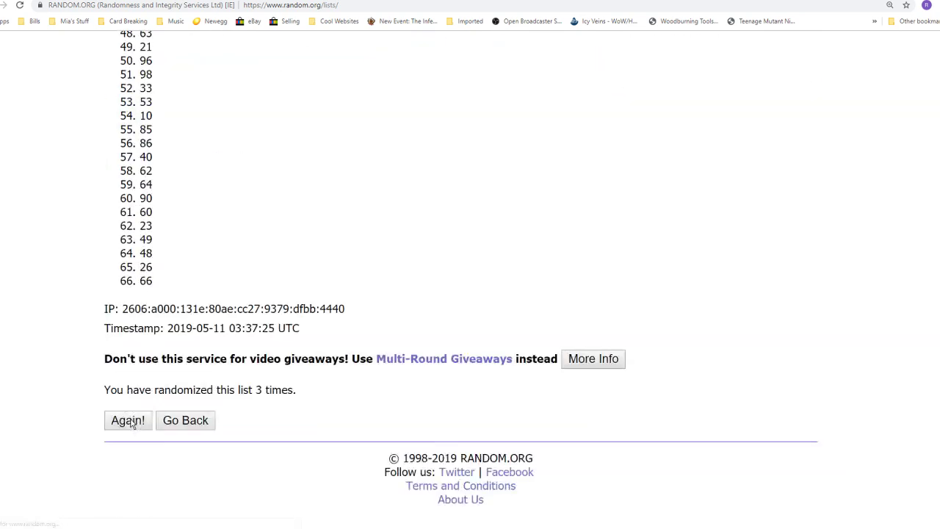
left_click(127, 420)
left_click(128, 420)
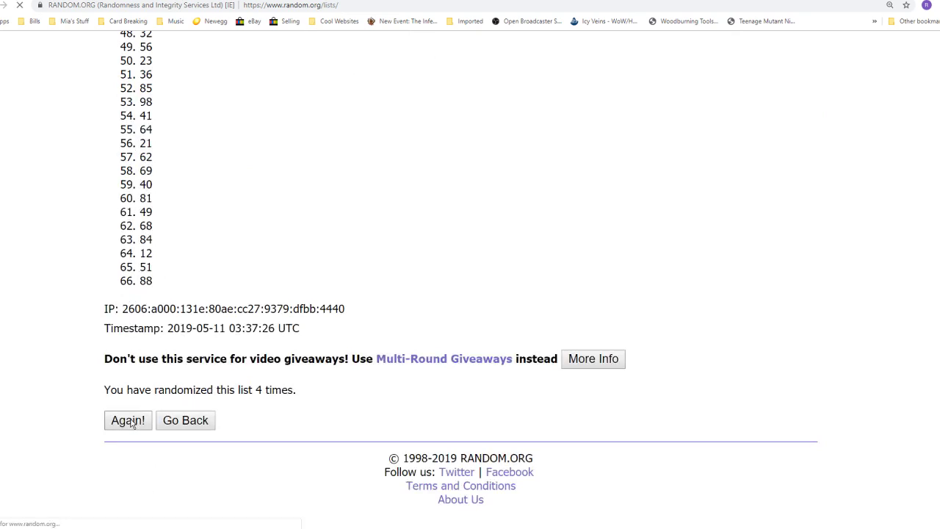
- Select the top two shuffled results, 56 and 22
left_click_drag(187, 359, 298, 390)
left_click(242, 389)
scroll(294, 388, "up", 12)
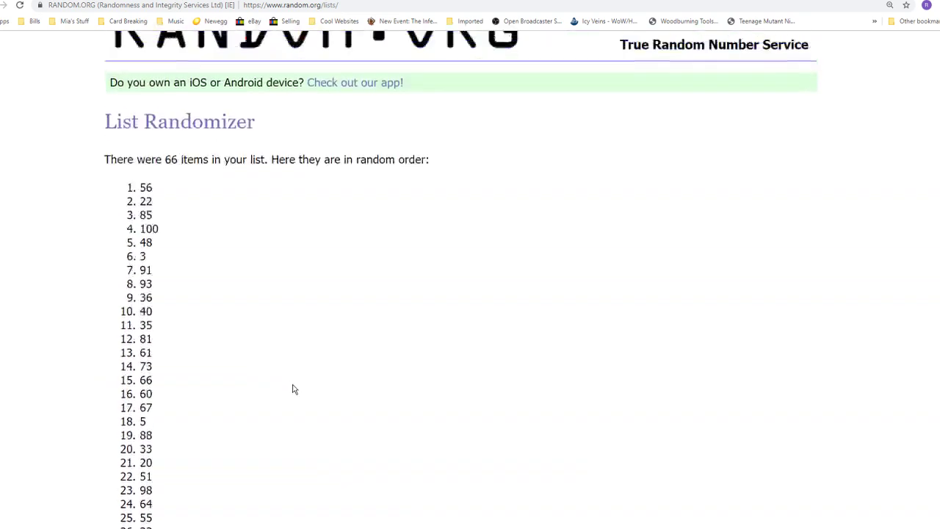
left_click_drag(140, 268, 168, 285)
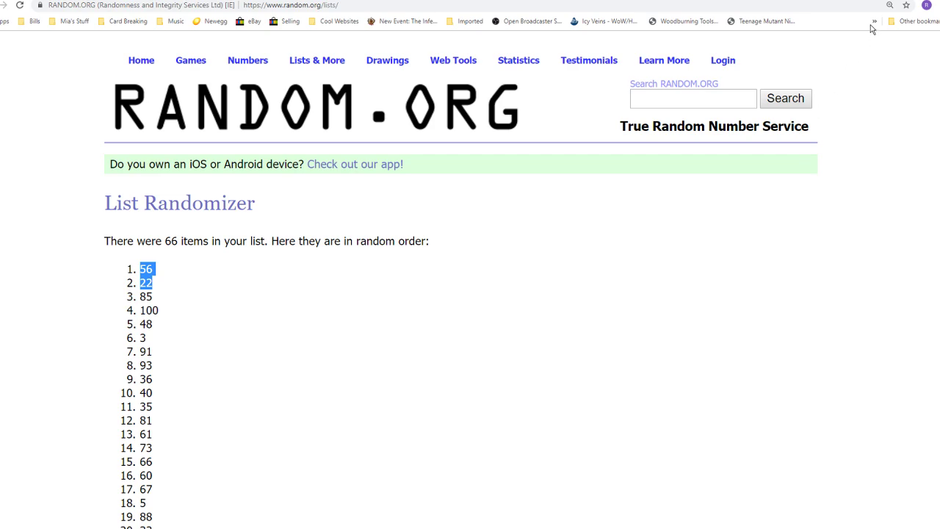
key("alt+Tab")
- Append '56, 22' to the B5 label so it reads 'Box #56, 22'
left_click(156, 110)
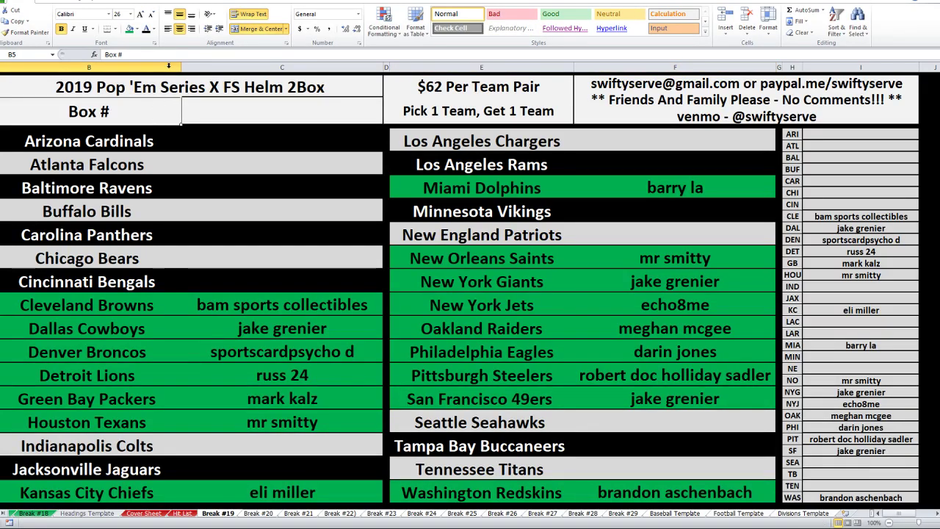
left_click(169, 55)
type("56")
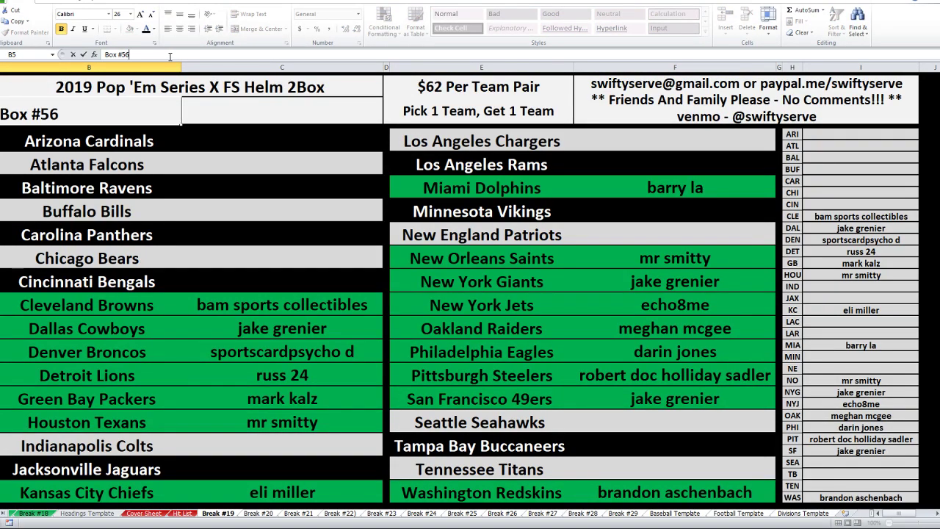
type(", 22")
left_click(856, 136)
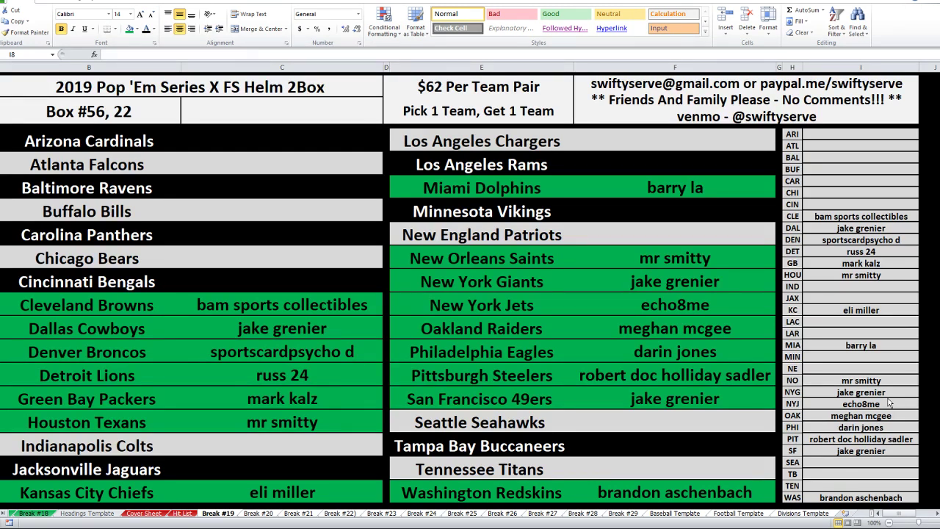
- Fill the DET, NYJ, DAL, WAS, OAK, CLE, PIT, SF and DEN summary rows green
left_click_drag(793, 252, 817, 252)
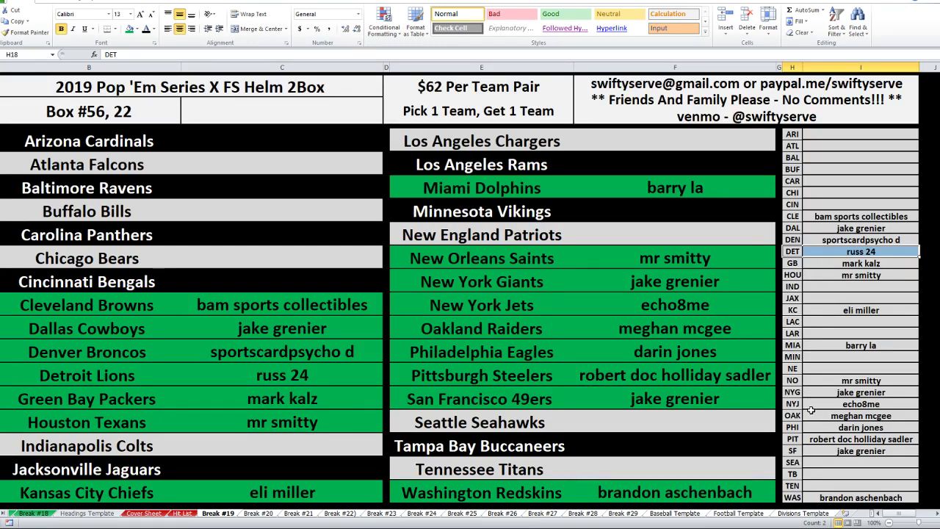
left_click_drag(797, 404, 815, 404)
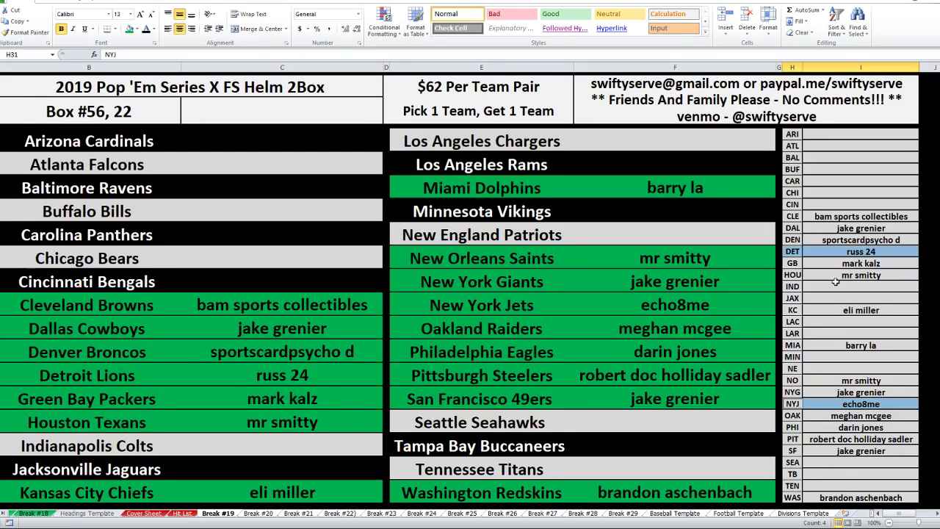
left_click_drag(795, 227, 811, 230)
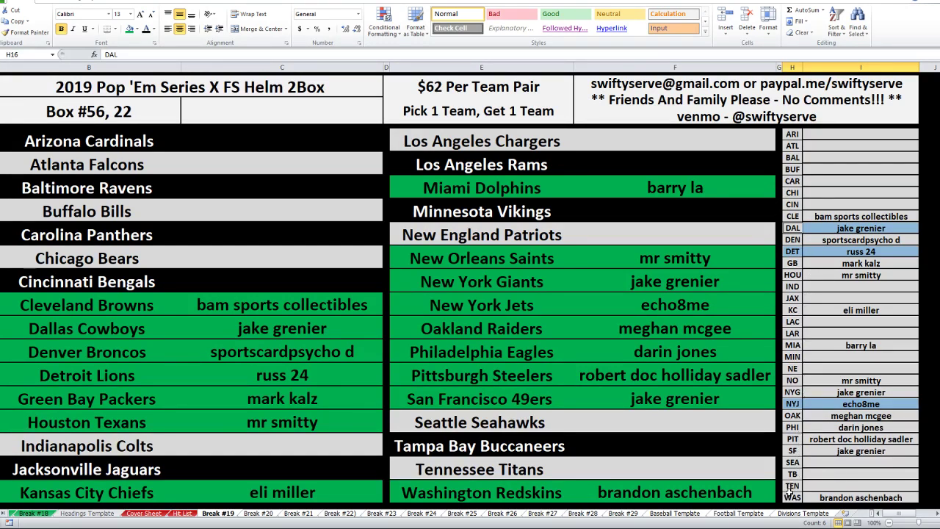
left_click_drag(793, 497, 816, 497)
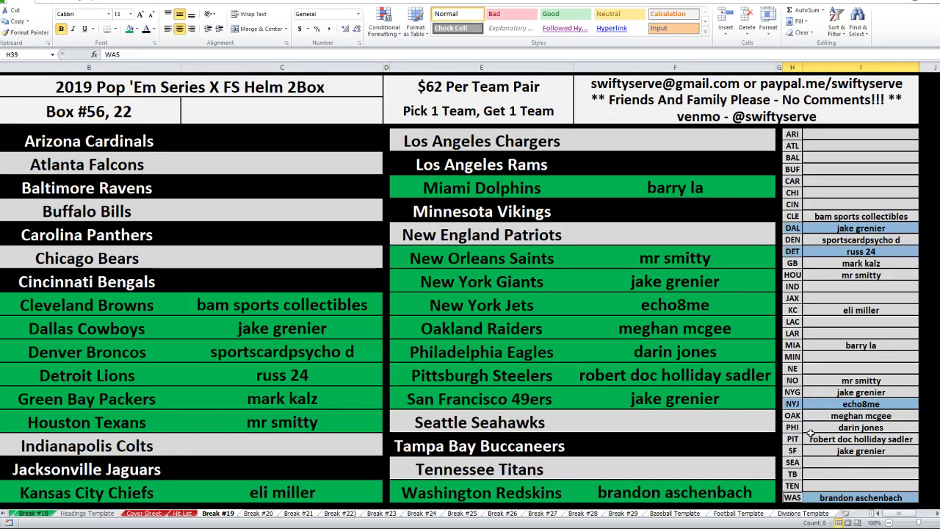
left_click_drag(796, 415, 820, 415)
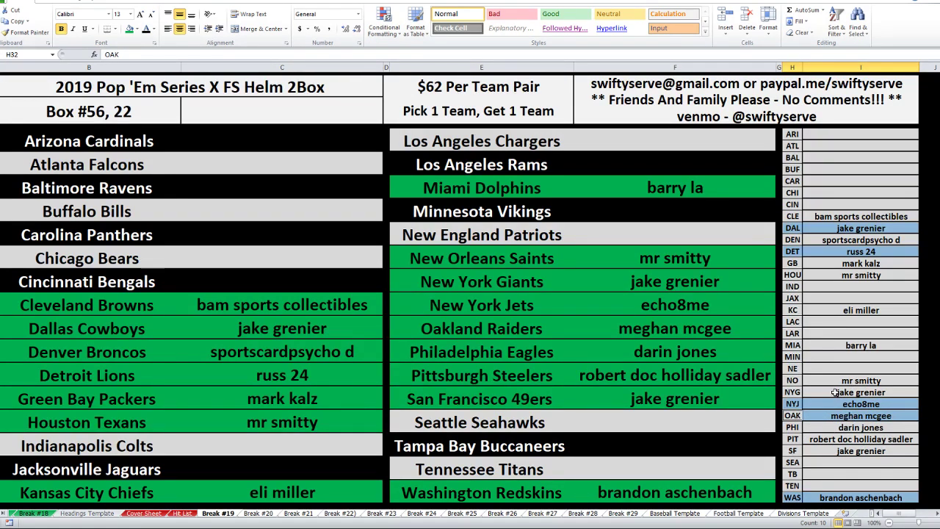
left_click_drag(802, 217, 817, 219)
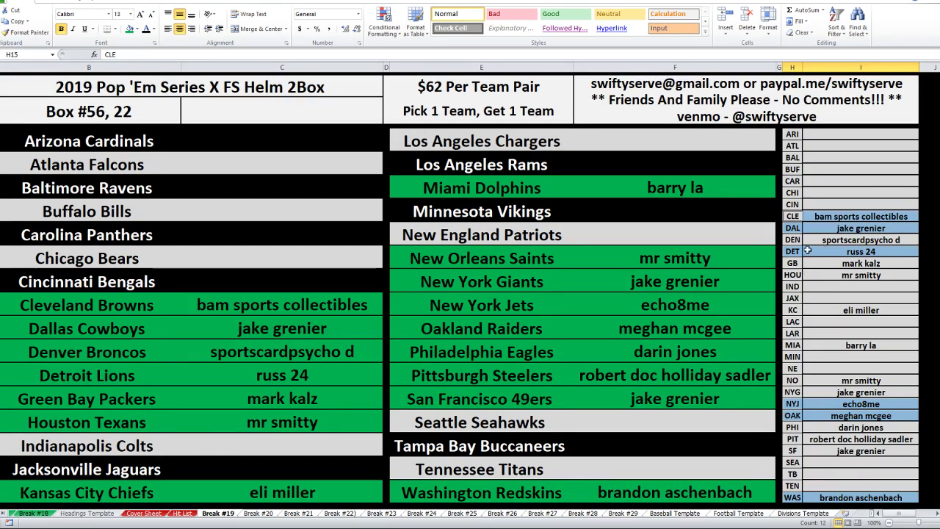
left_click_drag(787, 439, 823, 439)
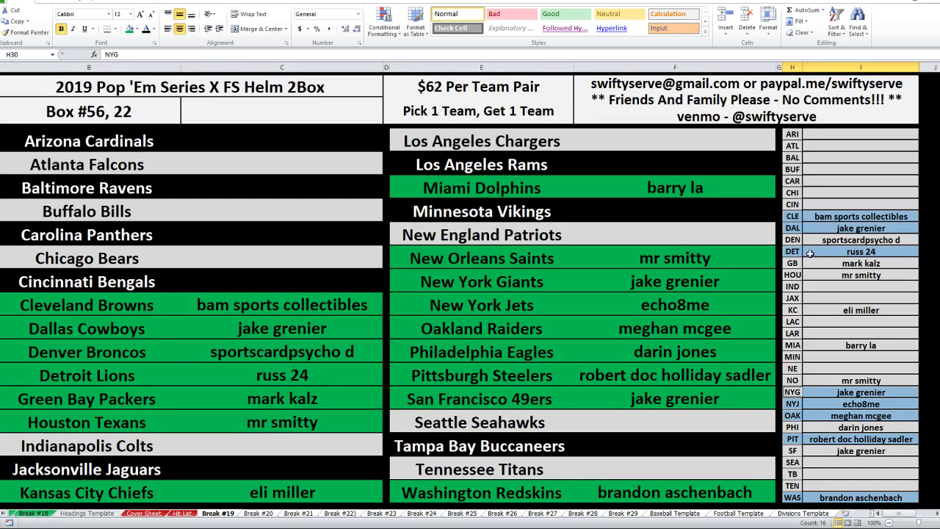
left_click_drag(796, 450, 820, 450)
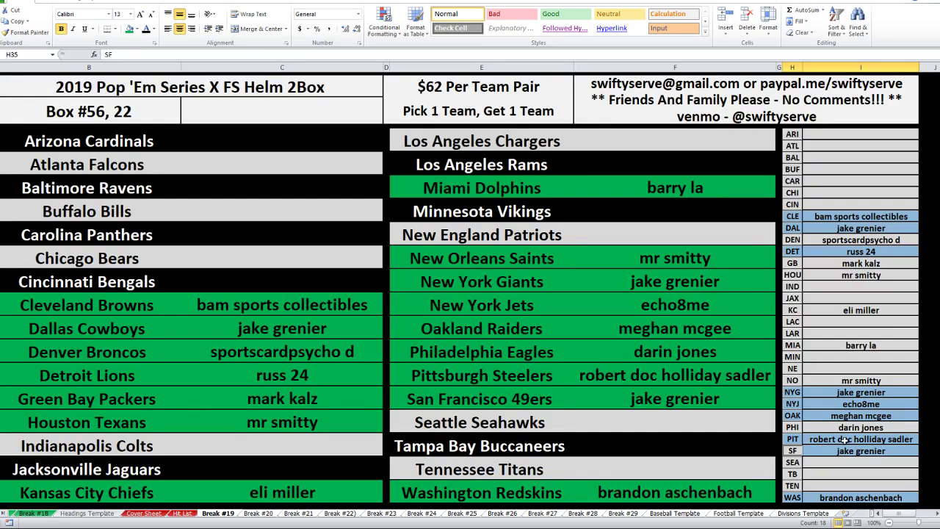
left_click(799, 240)
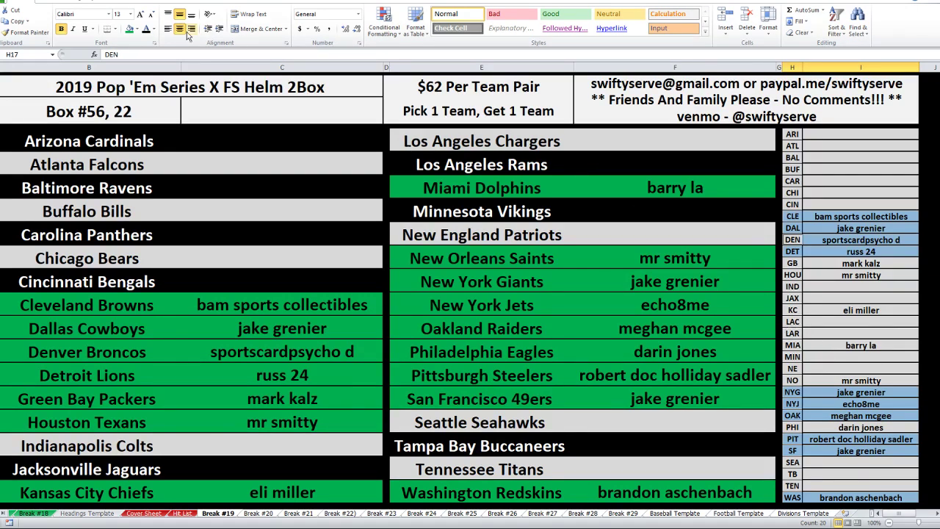
left_click(129, 30)
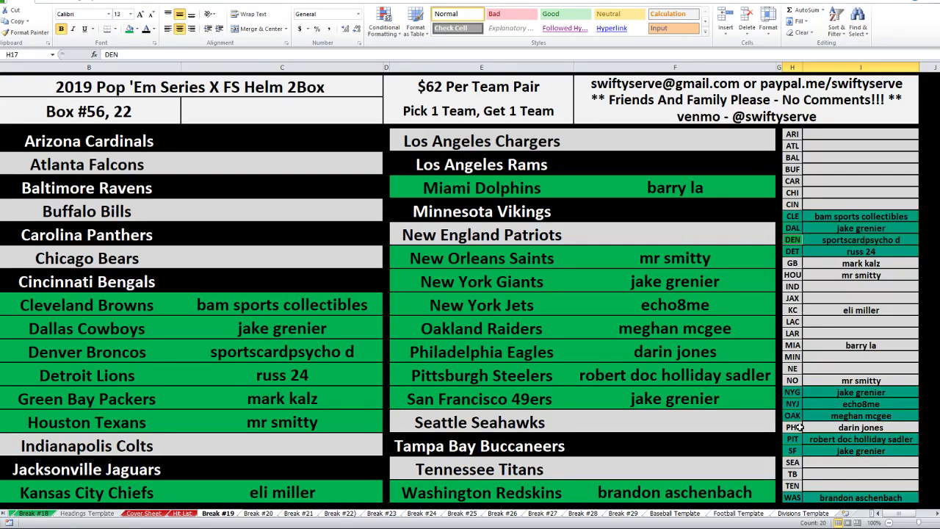
left_click_drag(799, 427, 851, 428)
- Fill the PHI, HOU, NO and KC summary rows green
left_click(130, 31)
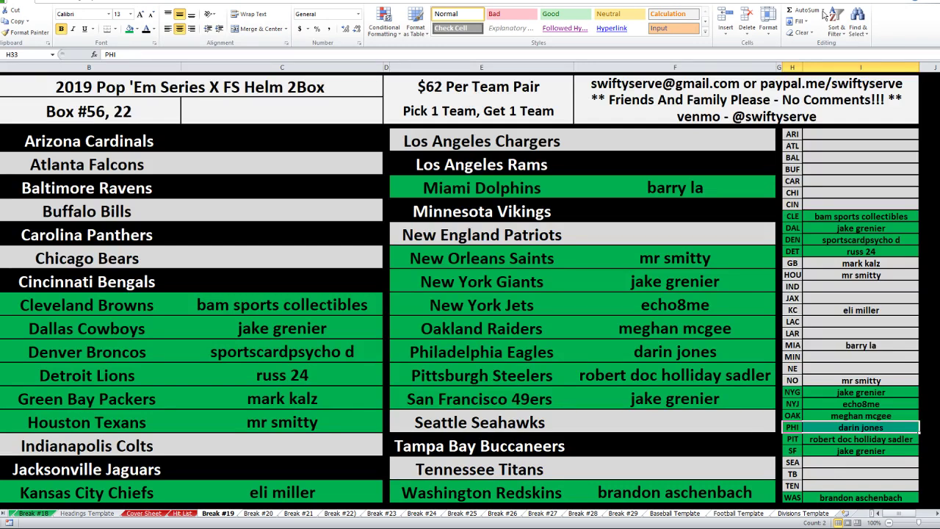
left_click(791, 275)
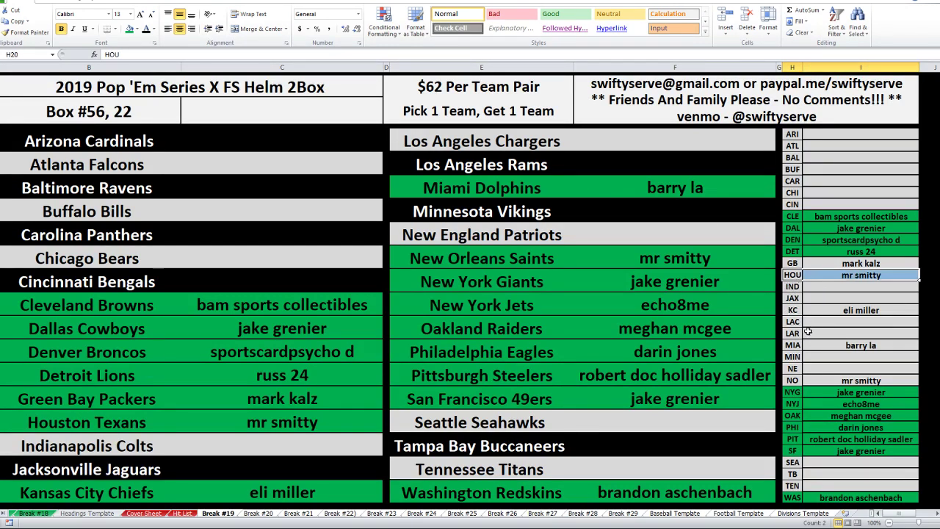
left_click(799, 383, "ctrl")
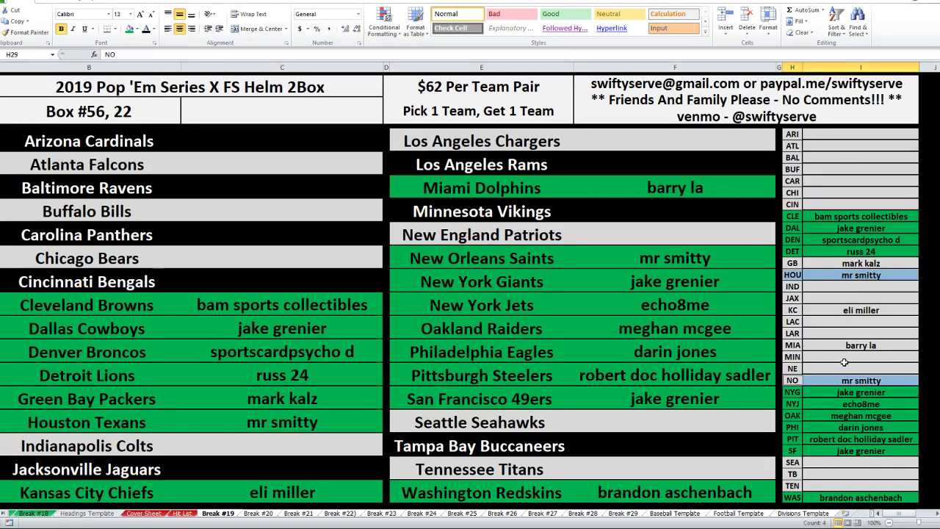
left_click(794, 311, "ctrl")
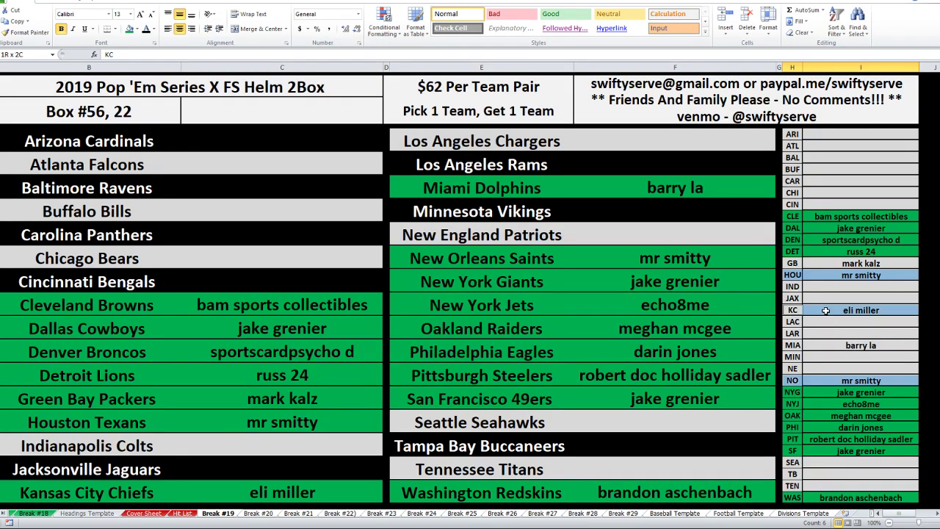
left_click(129, 29)
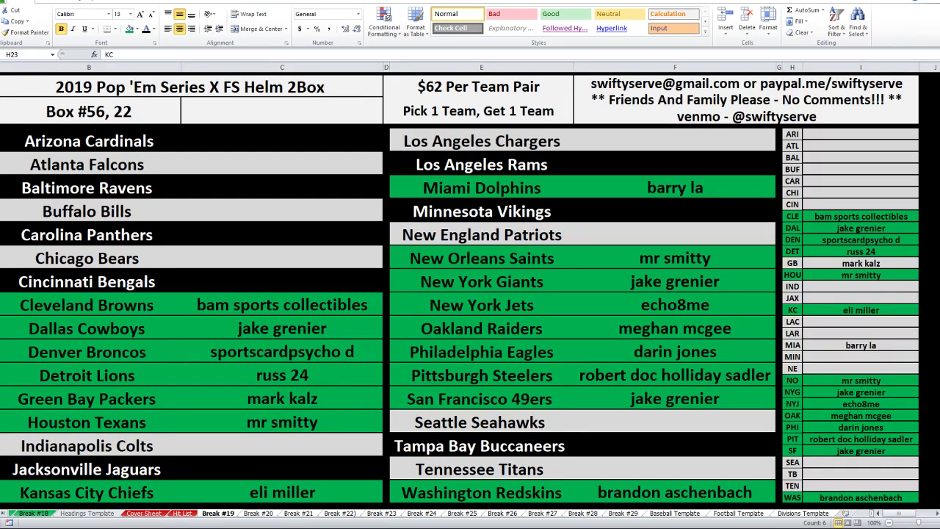
- Fill the MIA summary row green and copy buyer names I15:I39
left_click(804, 345)
left_click_drag(804, 345, 833, 343)
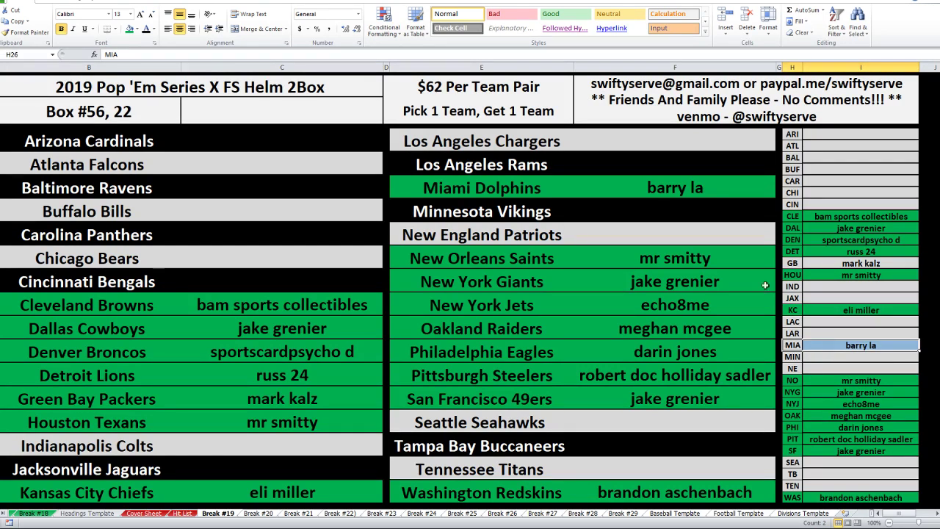
left_click(129, 29)
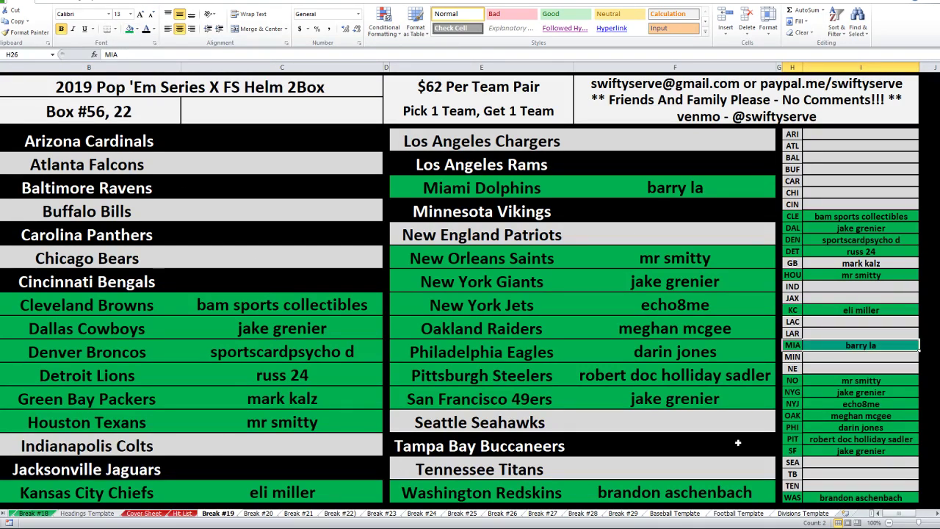
left_click_drag(842, 217, 848, 498)
key("ctrl+c")
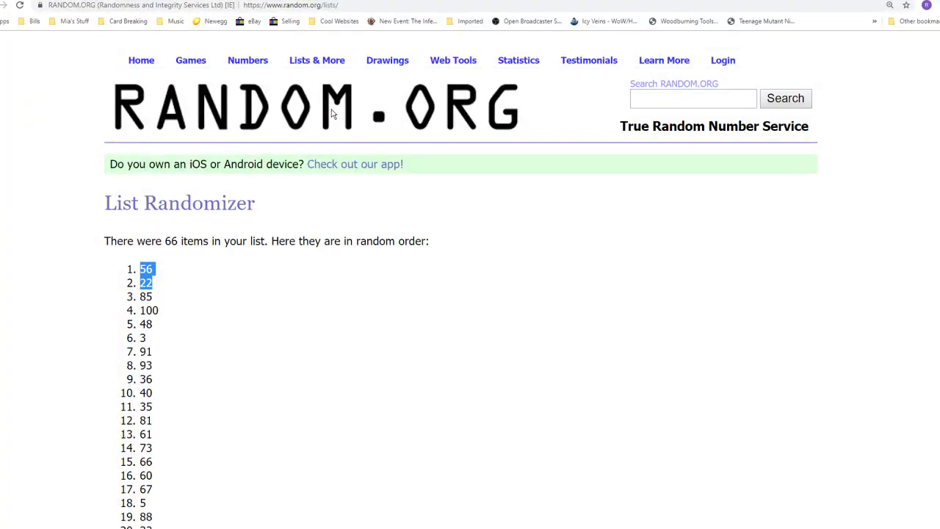
- Paste the copied buyer names into Random.org's List Randomizer box
mouse_move(317, 63)
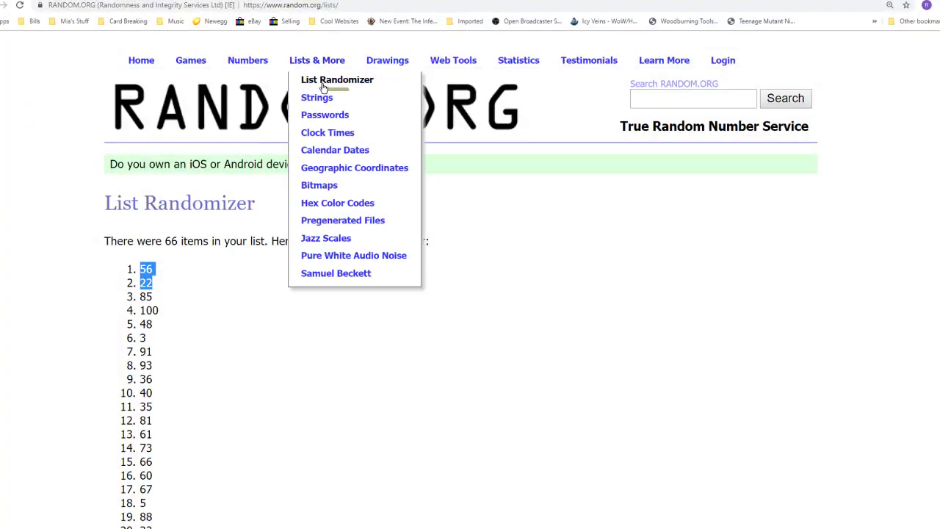
left_click(323, 81)
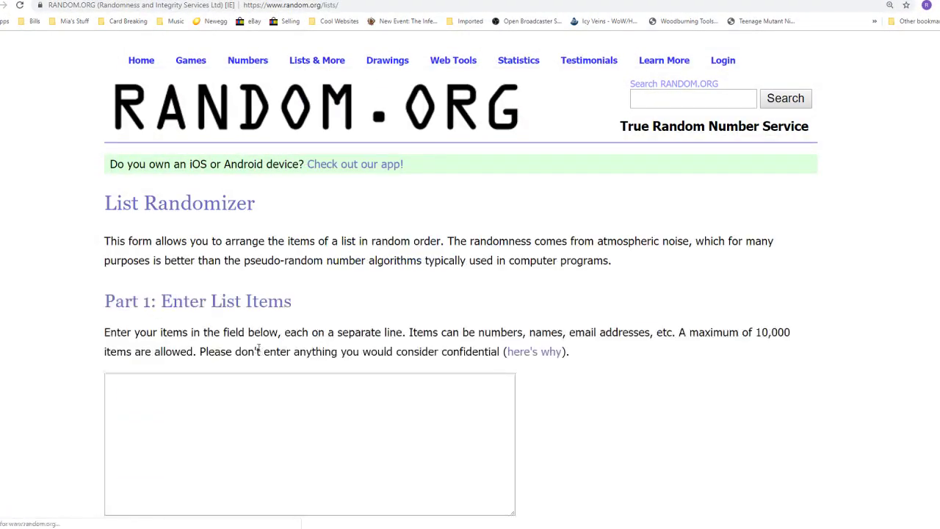
left_click(242, 415)
key("ctrl+v")
- Delete the blank lines so the list holds one buyer name per line
scroll(274, 430, "up", 5)
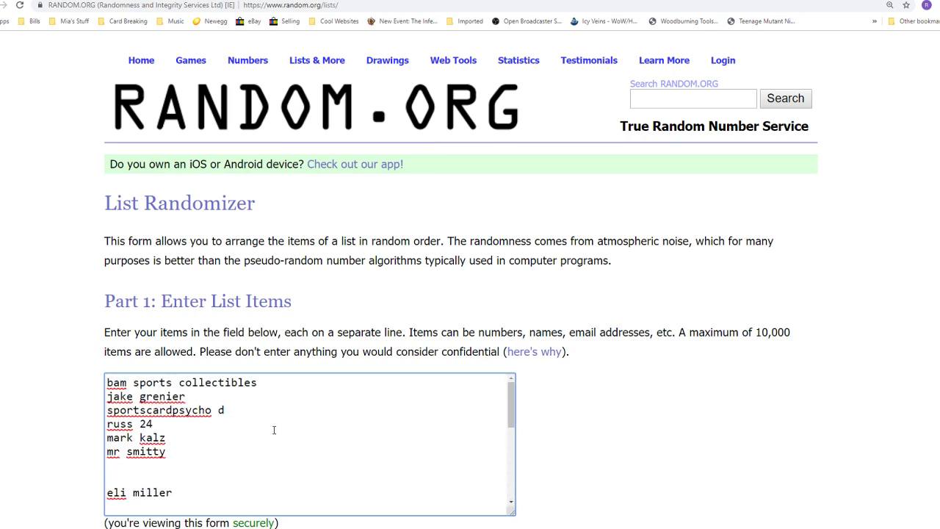
key("Delete")
key("Delete")
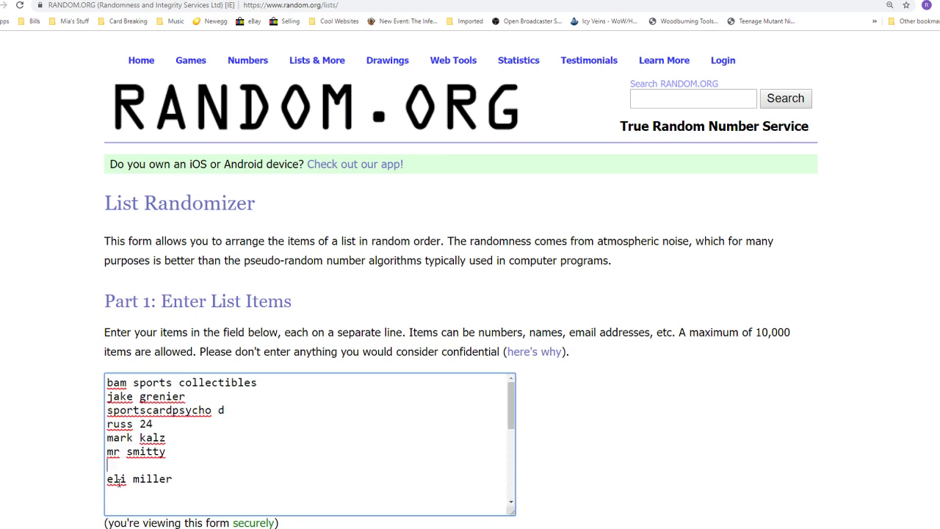
key("Delete")
key("Delete")
key("Down")
key("Delete")
key("Delete")
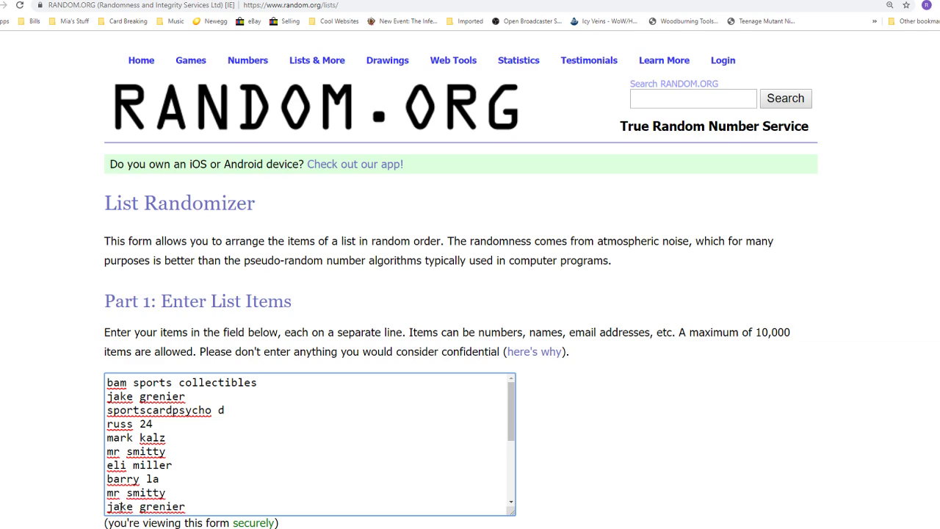
scroll(117, 485, "down", 1)
scroll(122, 507, "down", 2)
left_click(118, 450)
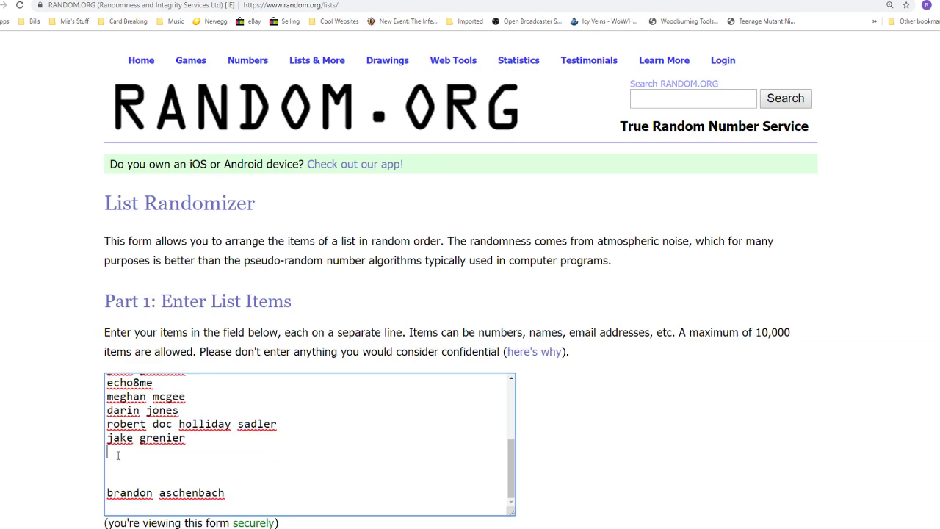
key("Delete")
key("Delete")
key("Delete")
left_click(121, 507)
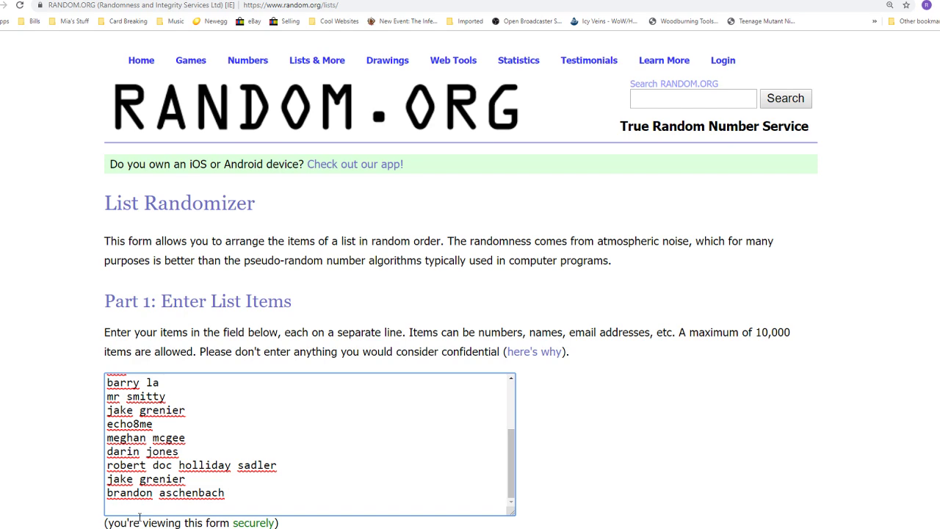
key("BackSpace")
scroll(139, 518, "down", 3)
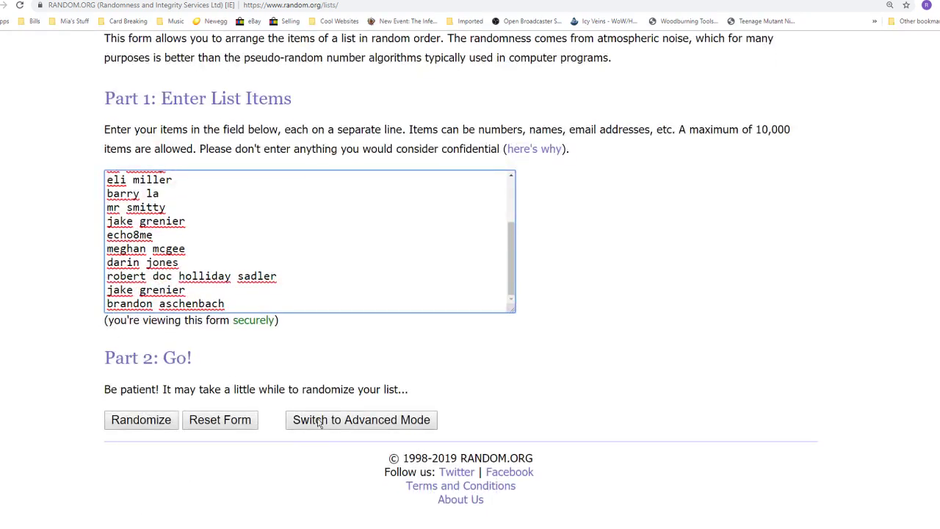
left_click_drag(517, 301, 512, 283)
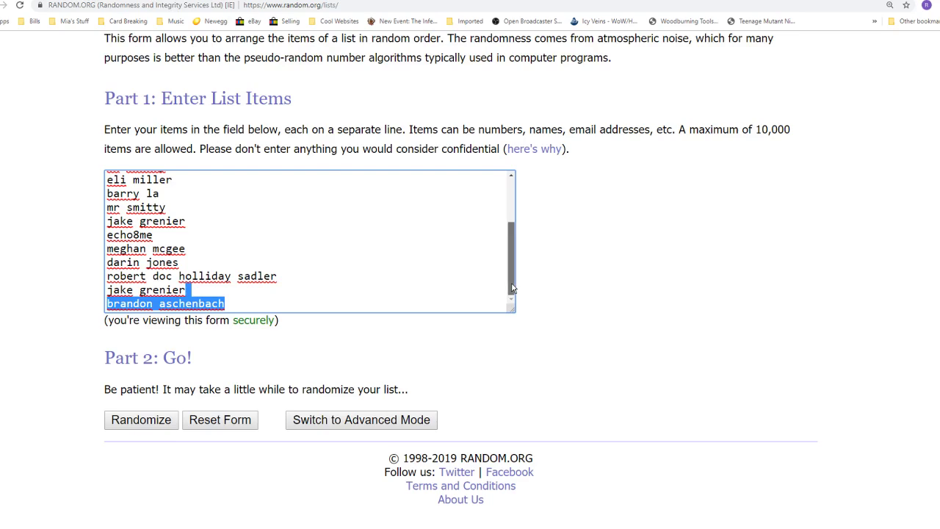
scroll(483, 189, "up", 3)
left_click(162, 180)
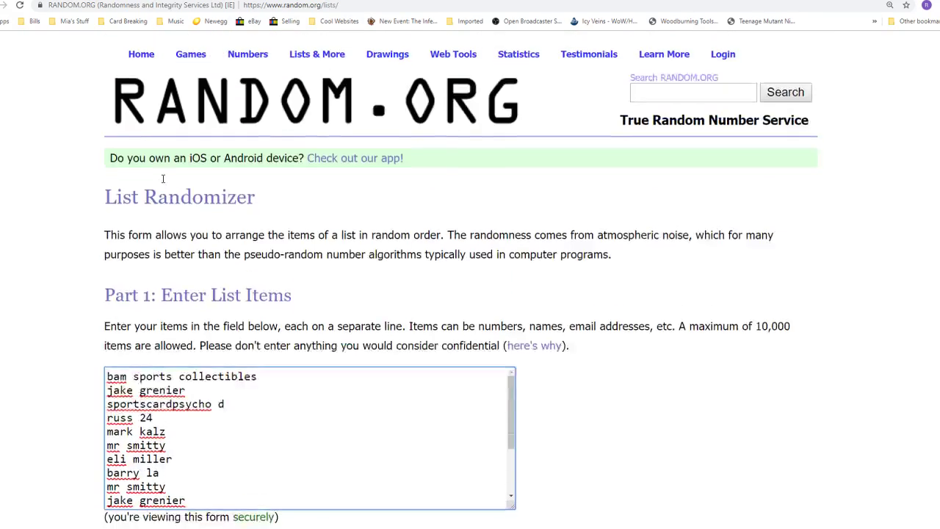
scroll(163, 179, "up", 3)
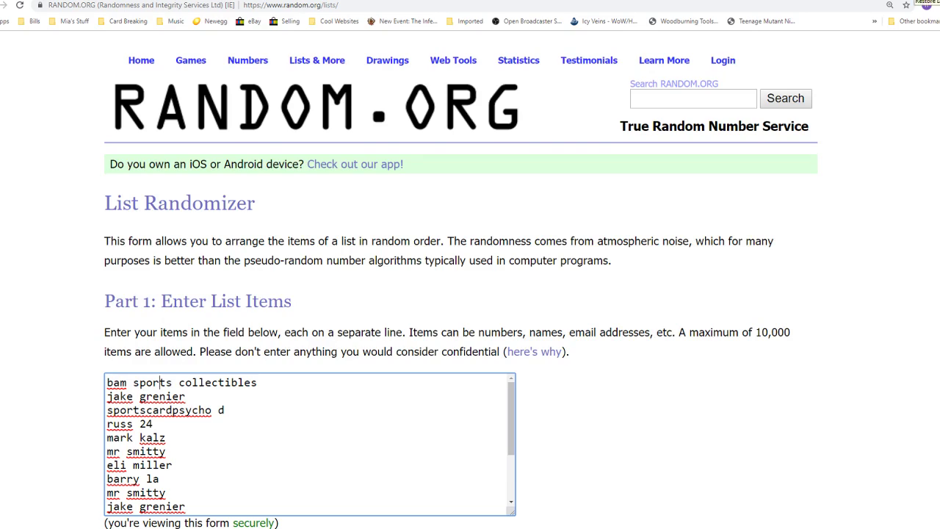
left_click(919, 0)
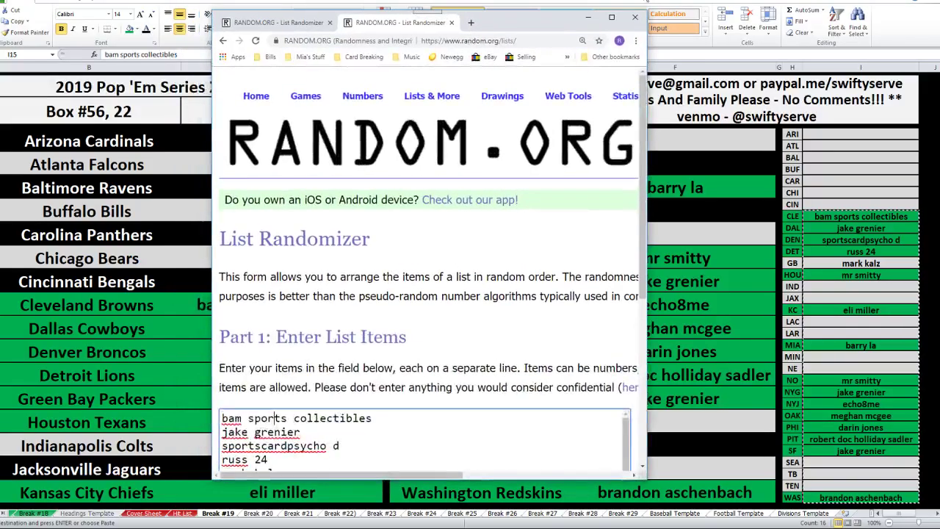
- Fill the GB buyer cell green in Excel, then return to the Random.org List Randomizer
left_click(552, 481)
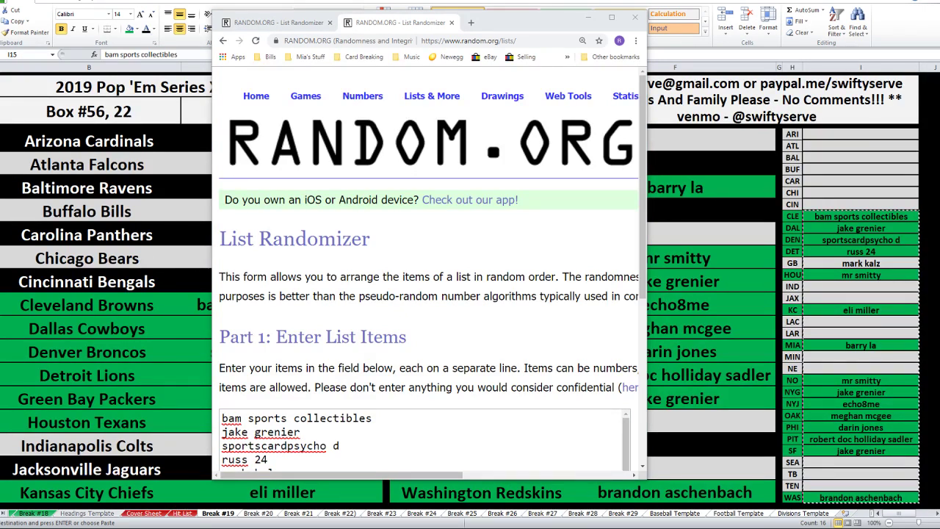
left_click(822, 287)
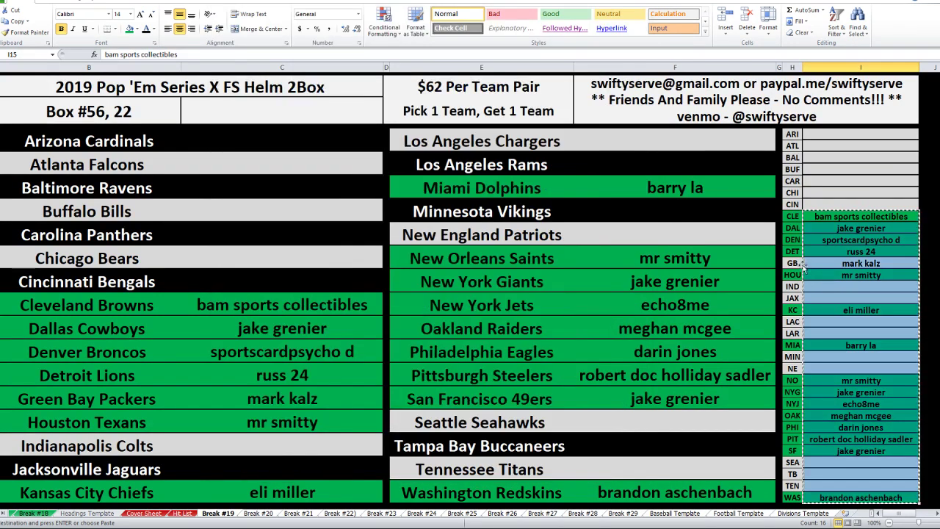
left_click(793, 263)
left_click(129, 28)
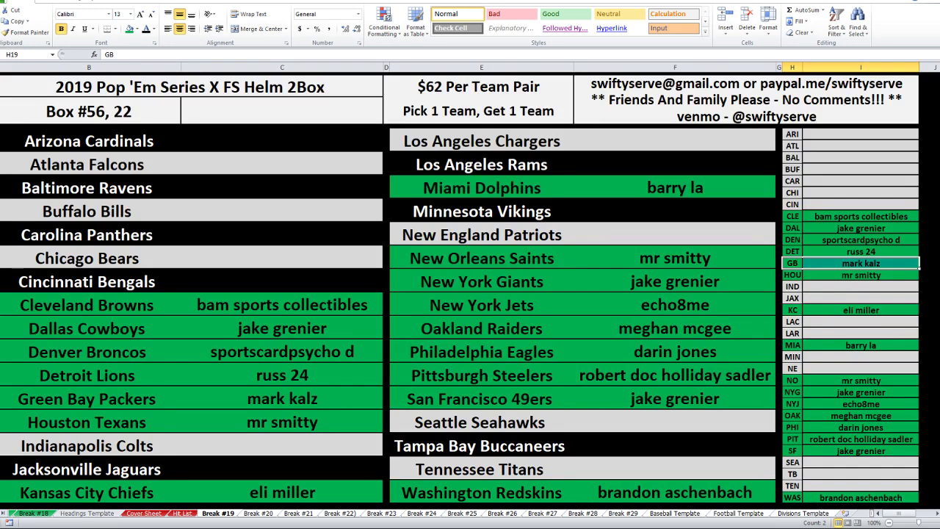
key("alt+Tab")
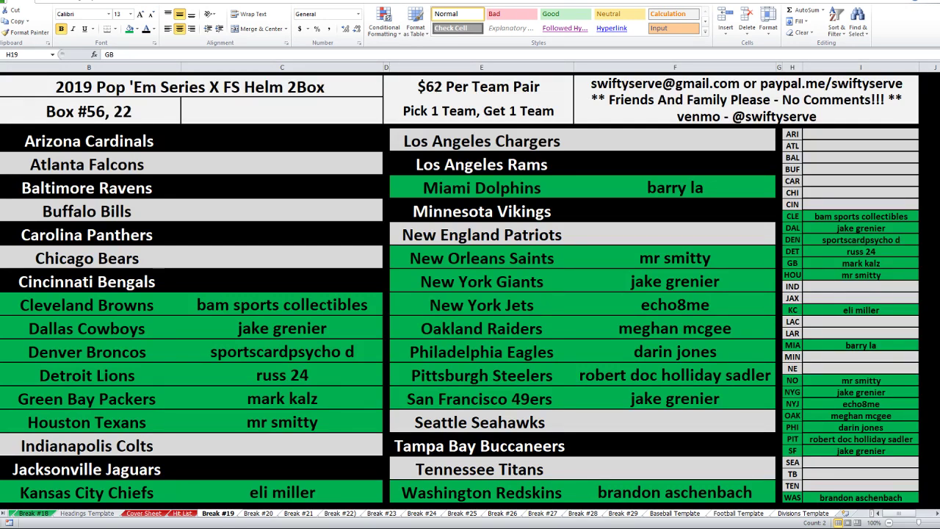
key("alt+Tab")
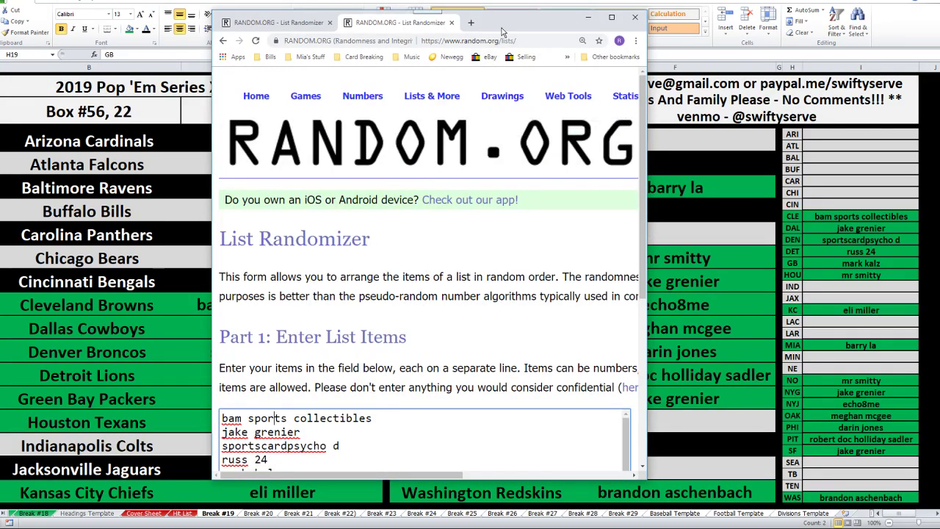
- Reposition the browser, scroll through the 16 buyer names in the entry box, and maximize it
left_click_drag(503, 32, 677, 5)
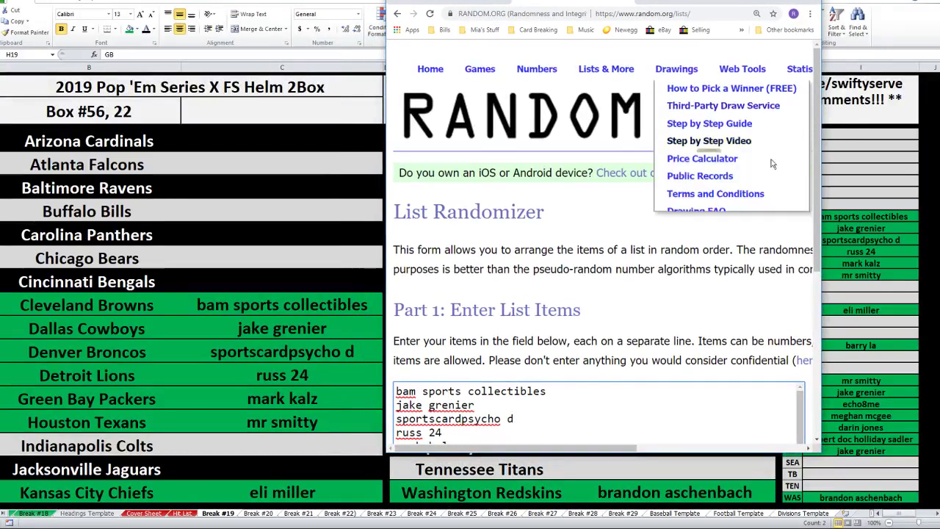
left_click_drag(819, 171, 813, 254)
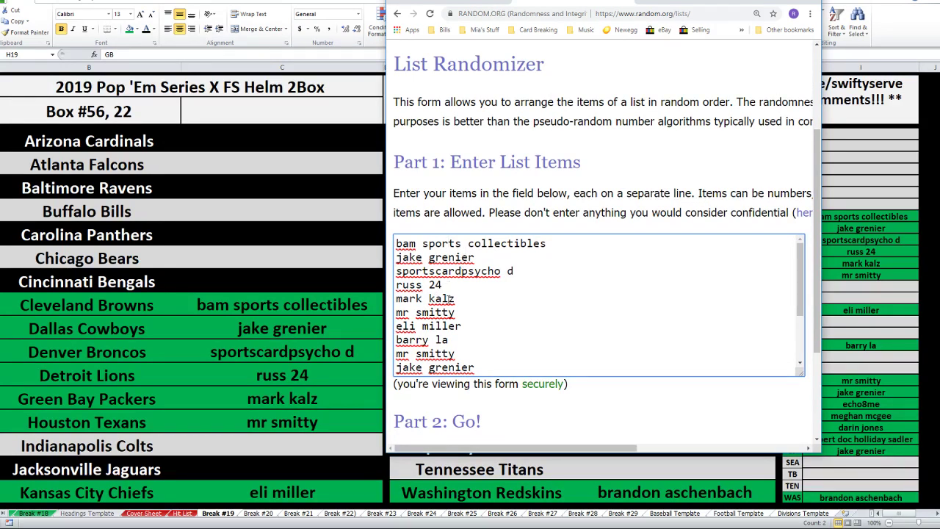
scroll(455, 336, "down", 2)
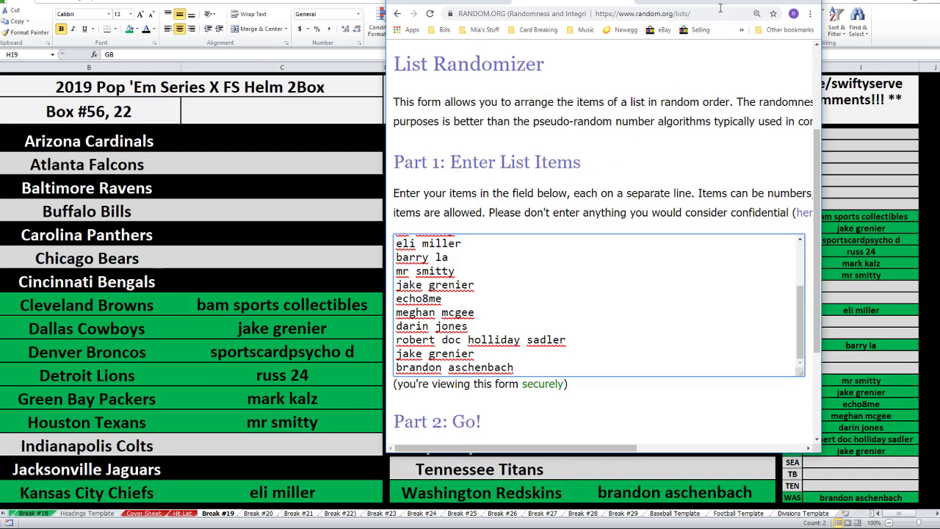
left_click_drag(716, 2, 469, 58)
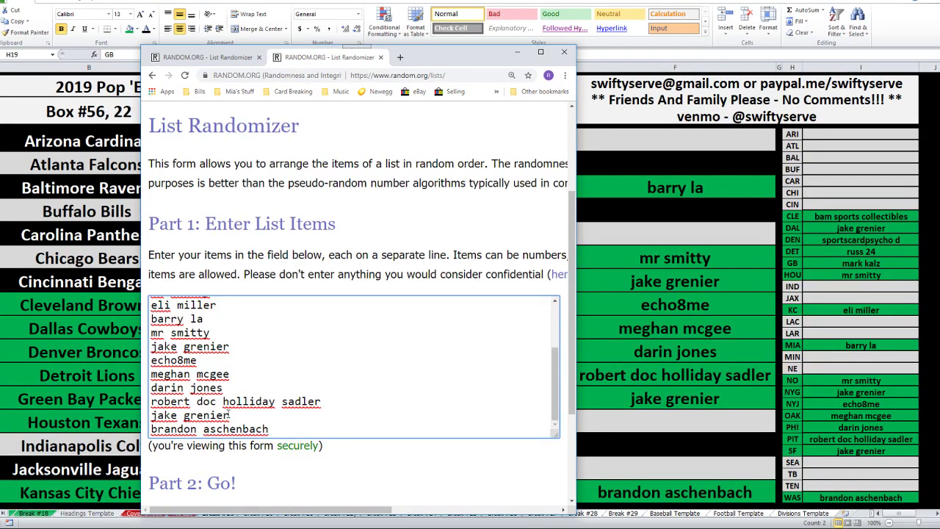
scroll(232, 415, "down", 1)
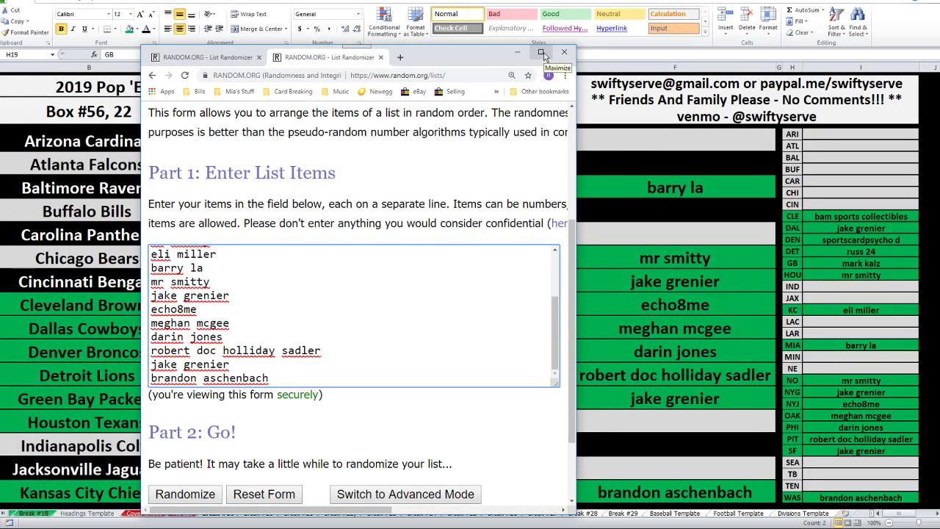
left_click(542, 53)
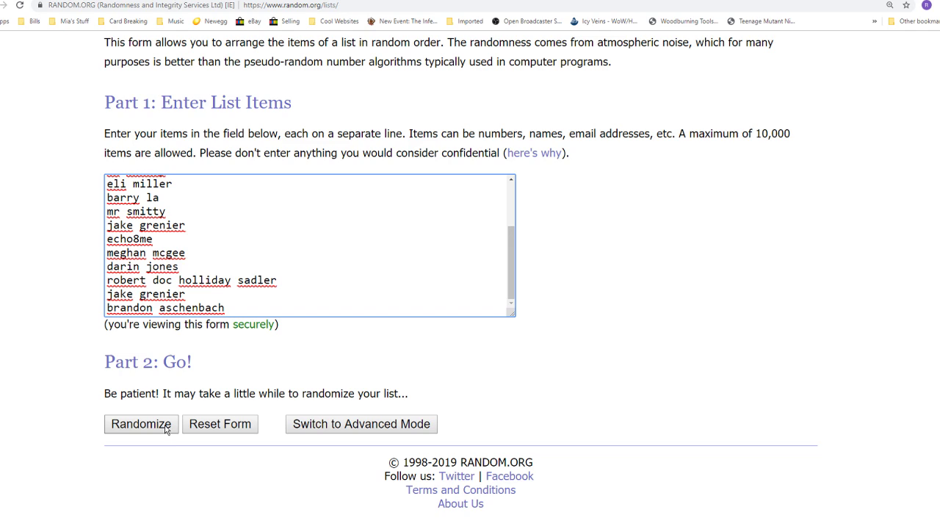
- Randomize the buyer names five times, scroll up to read the final order, then restore the window
left_click(141, 424)
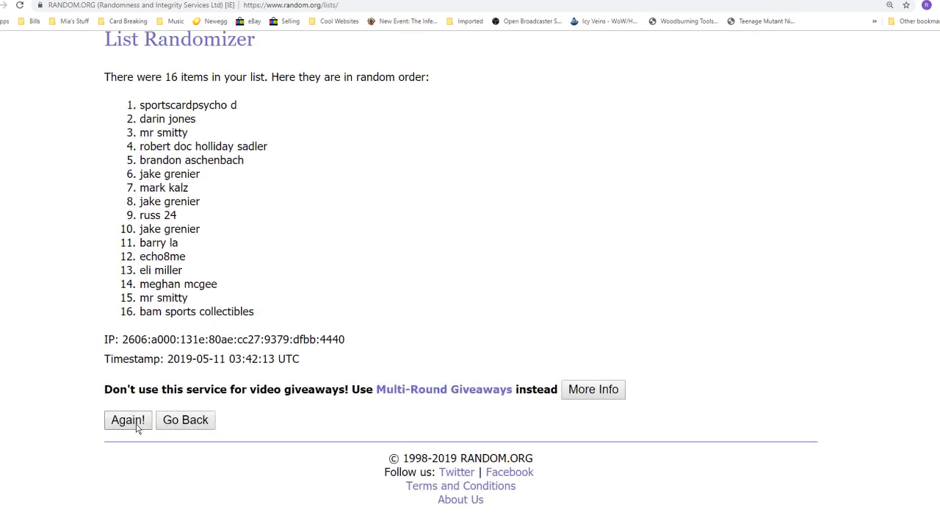
left_click(128, 420)
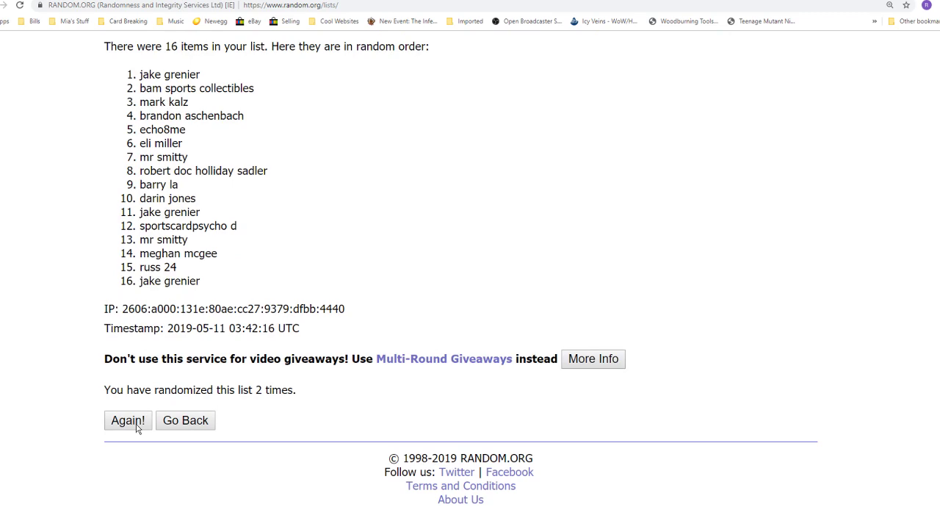
left_click(135, 426)
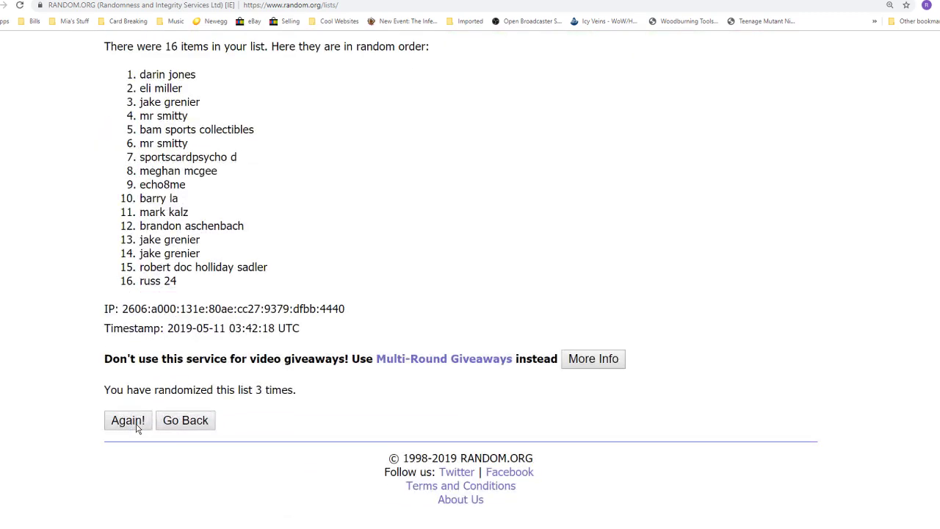
left_click(135, 426)
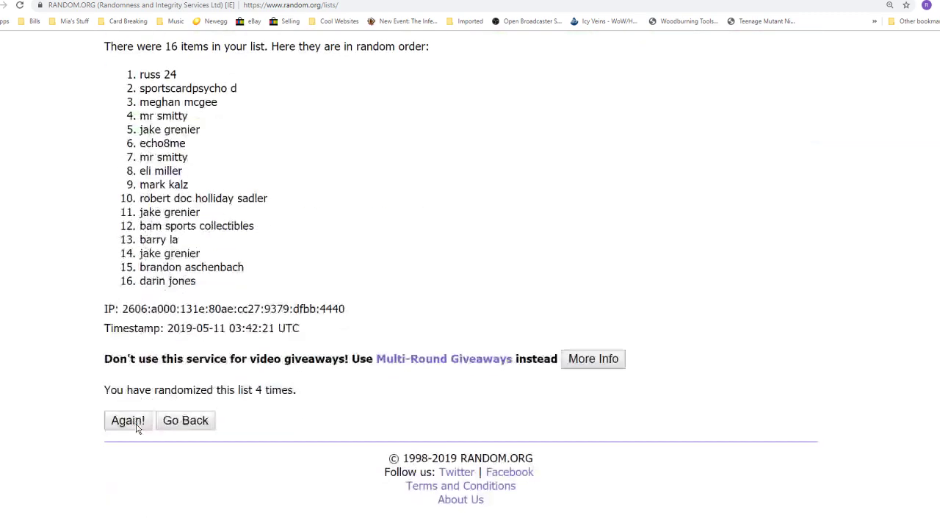
left_click(136, 426)
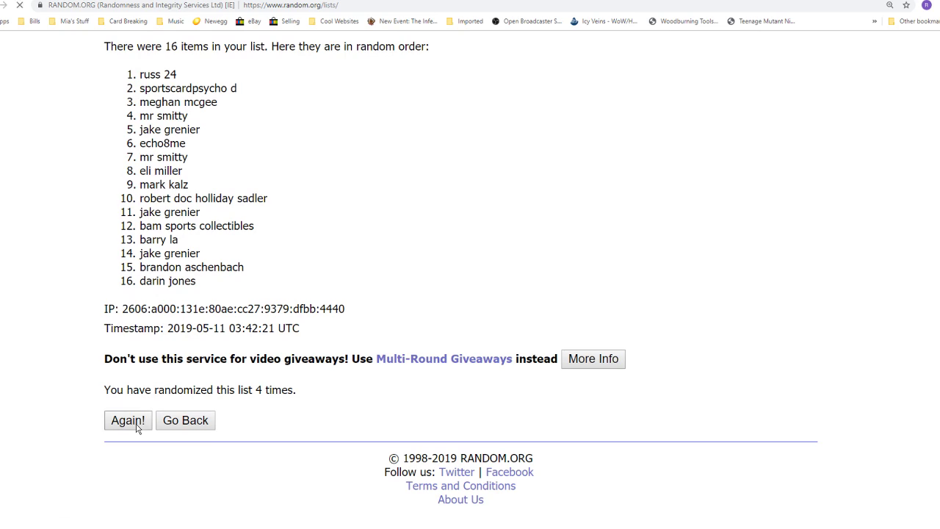
left_click_drag(194, 390, 294, 391)
scroll(270, 366, "up", 3)
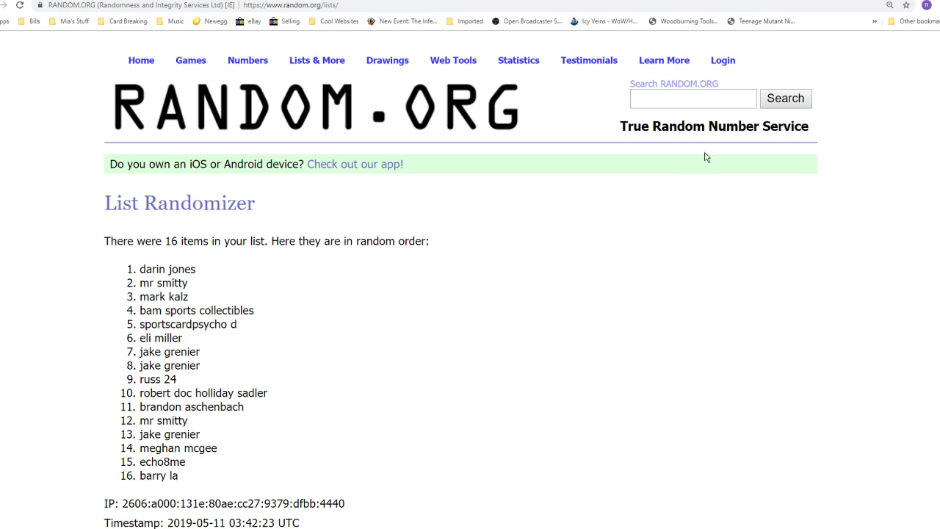
left_click(908, 2)
- Enter the shuffled buyer names in column I for ARI, ATL, BAL, BUF, CAR, CHI and CIN
left_click(515, 47)
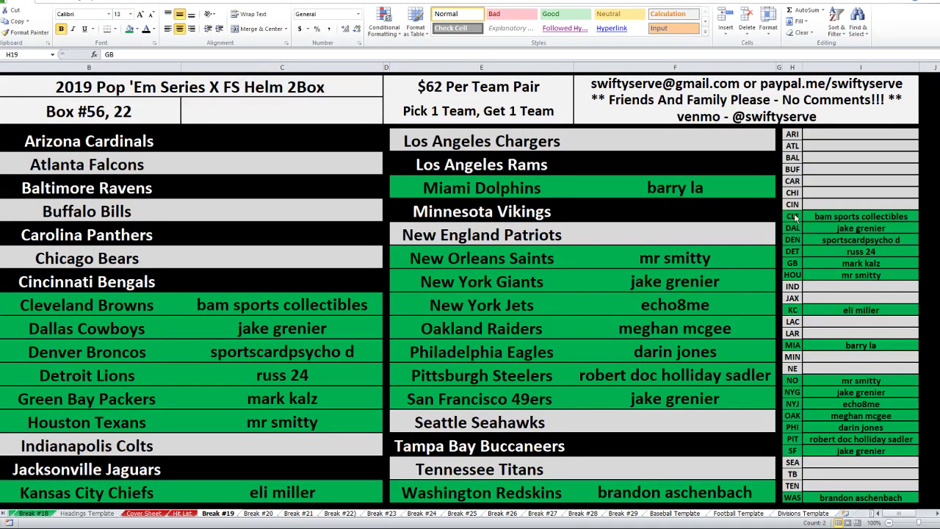
left_click(851, 133)
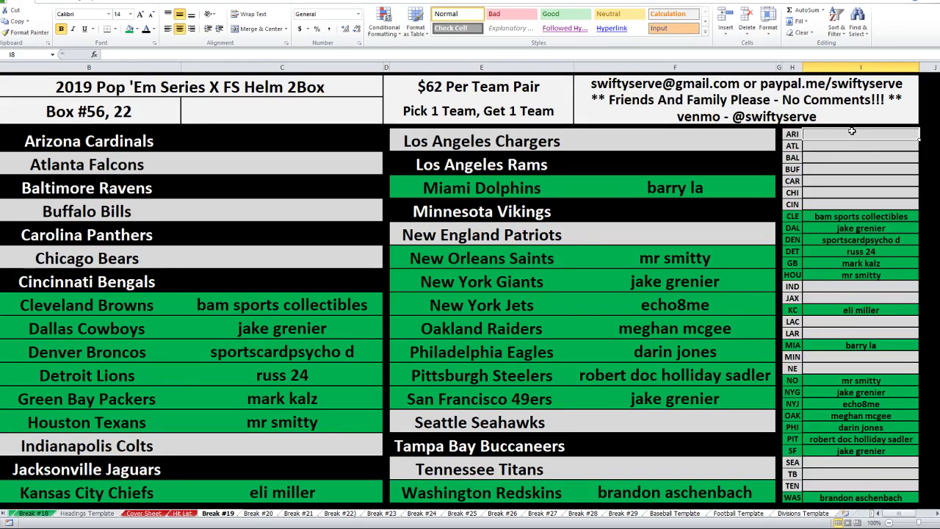
key("Return")
type("mr smitty")
key("Return")
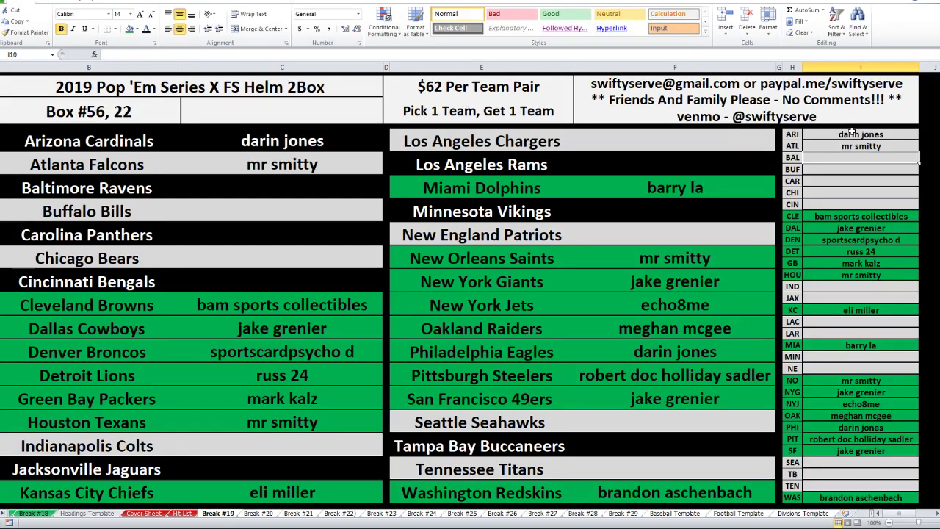
key("Return")
type("bam sports collectibles")
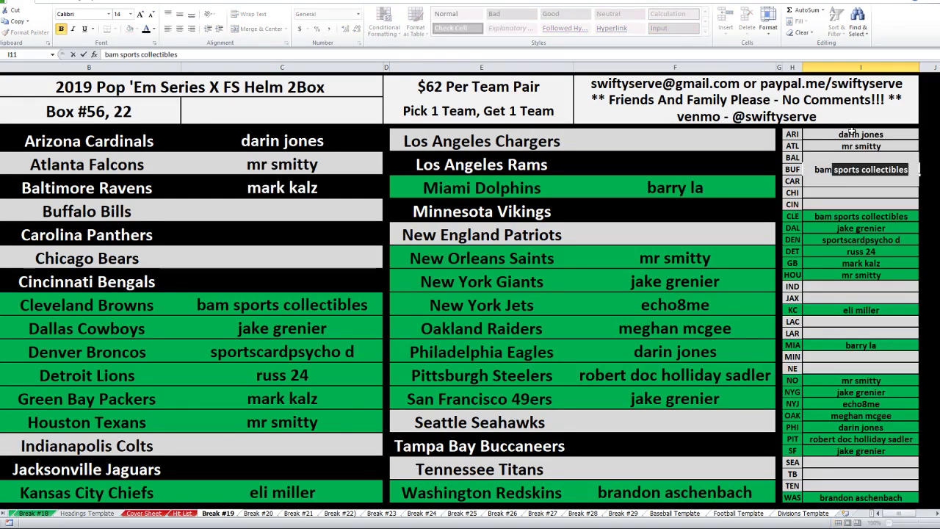
key("Return")
type("sportscardpsycho d")
key("Return")
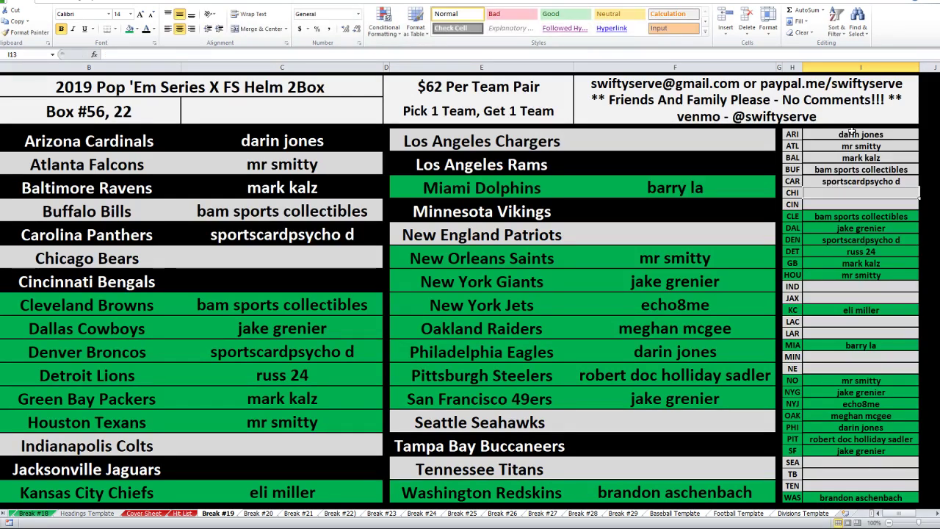
key("Return")
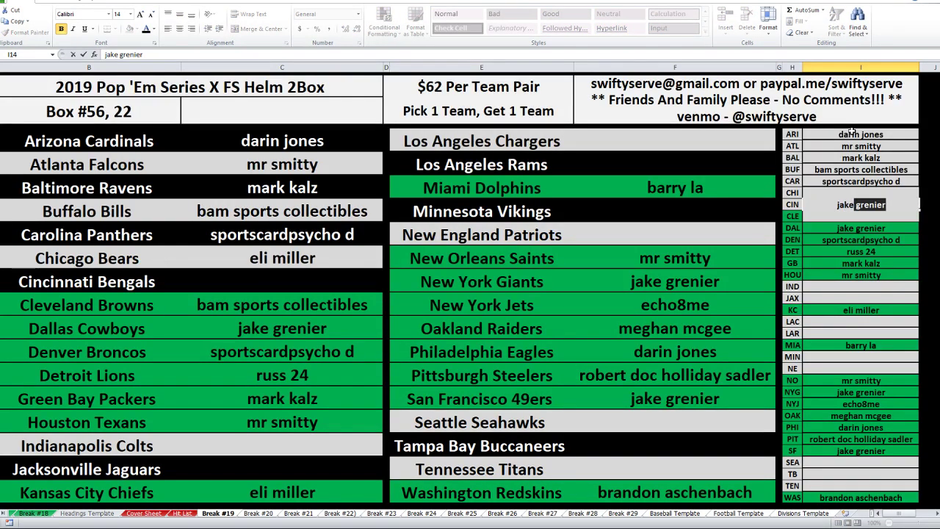
key("Return")
key("Return")
key("Return")
key("Return")
- Assign buyers to IND, JAX, LAC and LAR via AutoComplete, skipping the already-sold MIA row
key("Return")
key("Return")
key("Return")
key("Return")
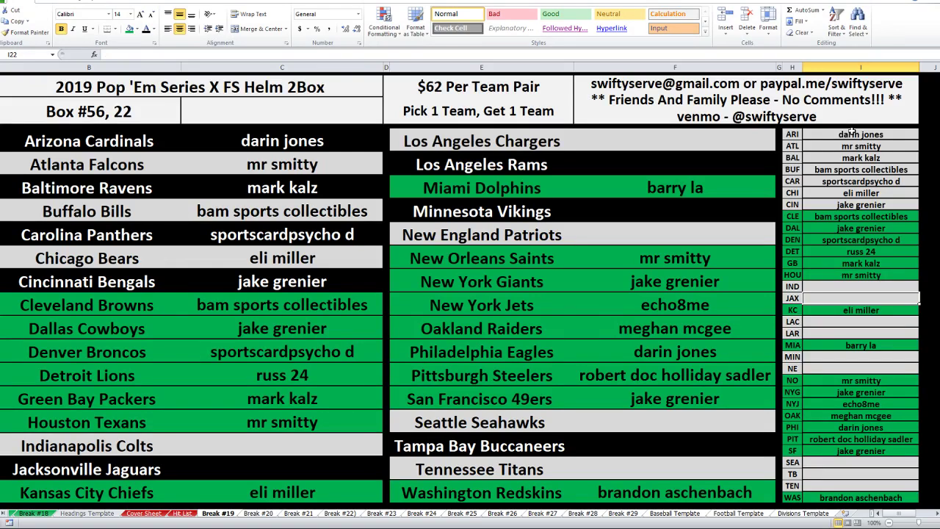
key("Up")
type("j")
key("Return")
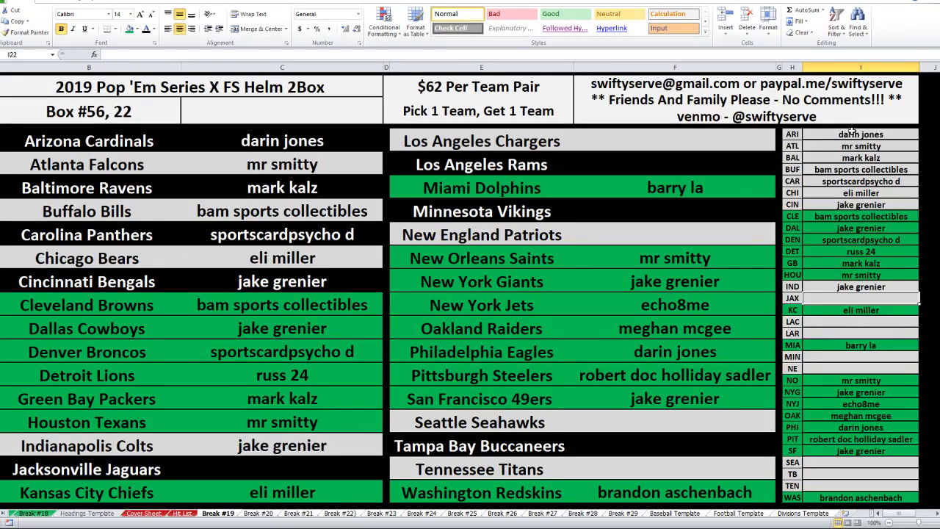
type("russ 24")
key("Return")
key("Return")
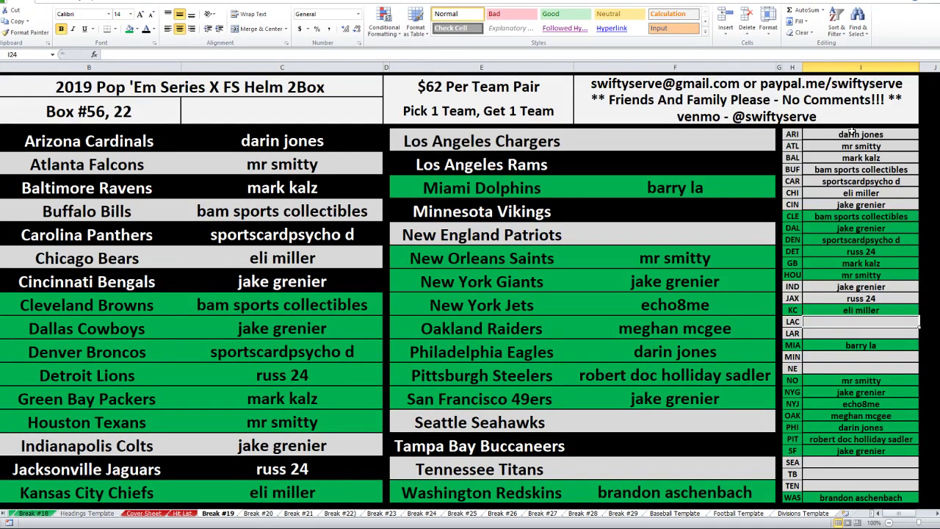
key("Return")
type("bran")
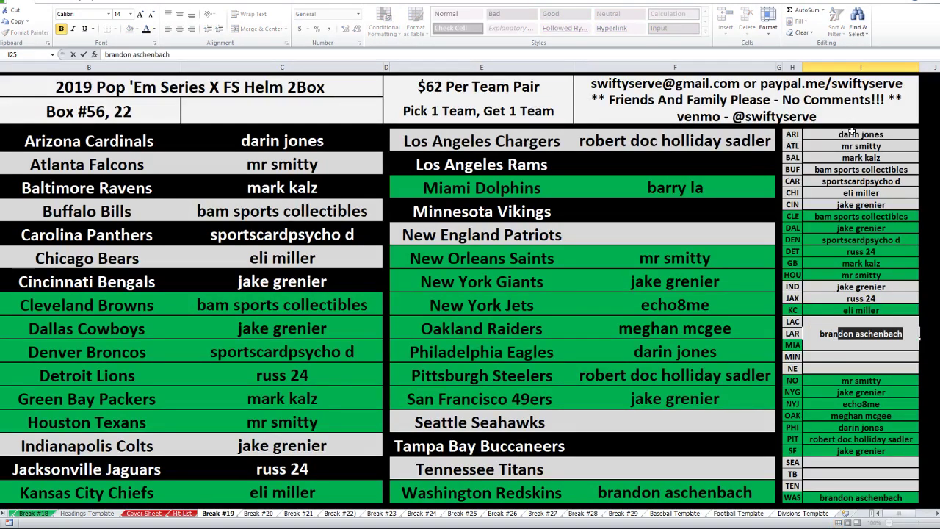
key("Return")
key("Return")
type("mr")
key("Return")
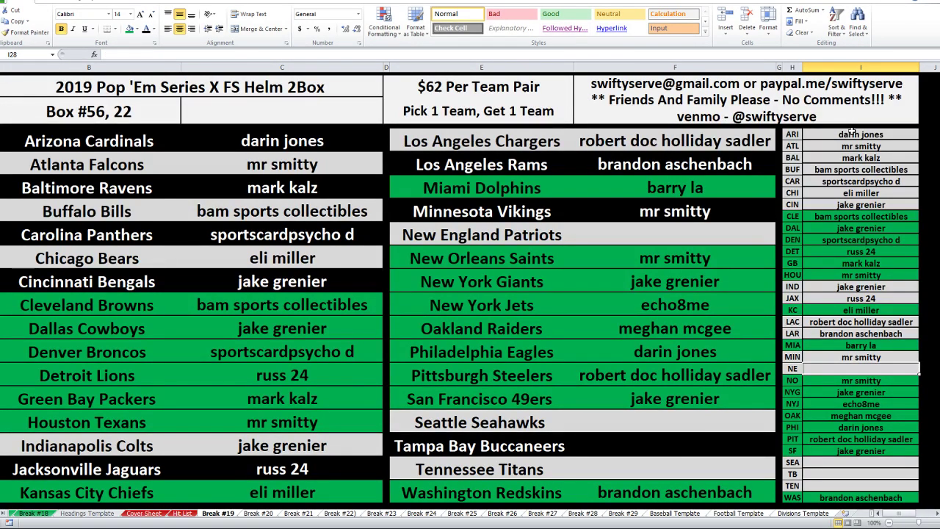
type("jaake")
key("Return")
key("Return")
key("Return")
key("Return")
key("Return")
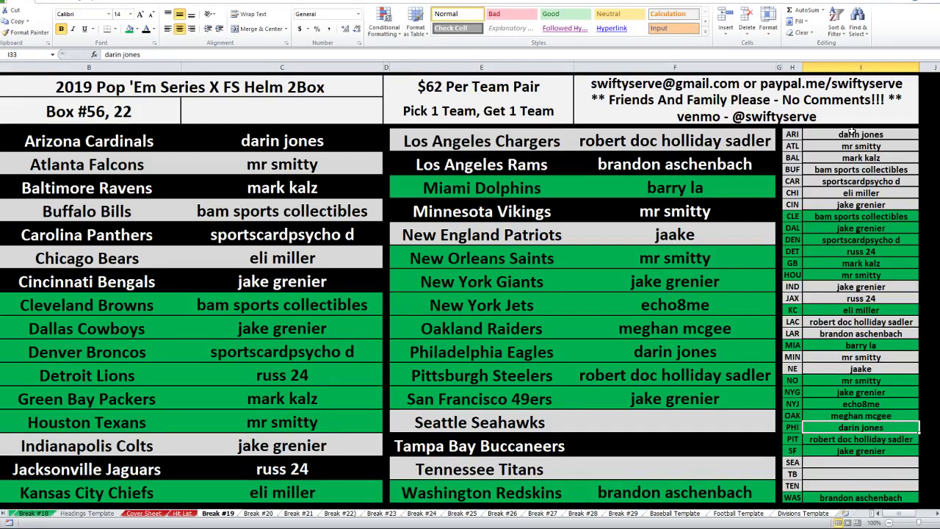
- Correct the misspelled NE buyer and assign buyers to SEA, TB and TEN via AutoComplete
key("Up")
key("Up")
key("Up")
key("Up")
key("Up")
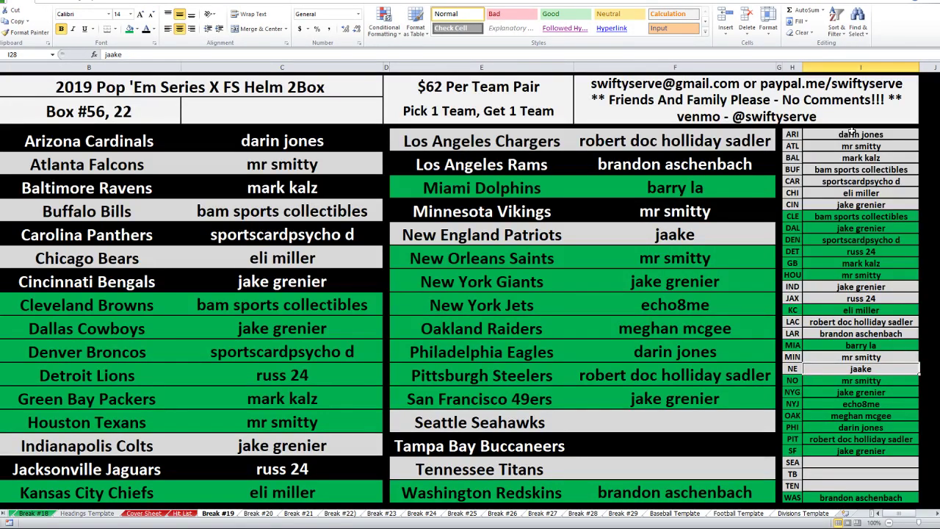
type("jak")
key("Return")
key("Return")
key("Return")
key("Return")
key("Return")
key("Return")
key("Return")
key("Return")
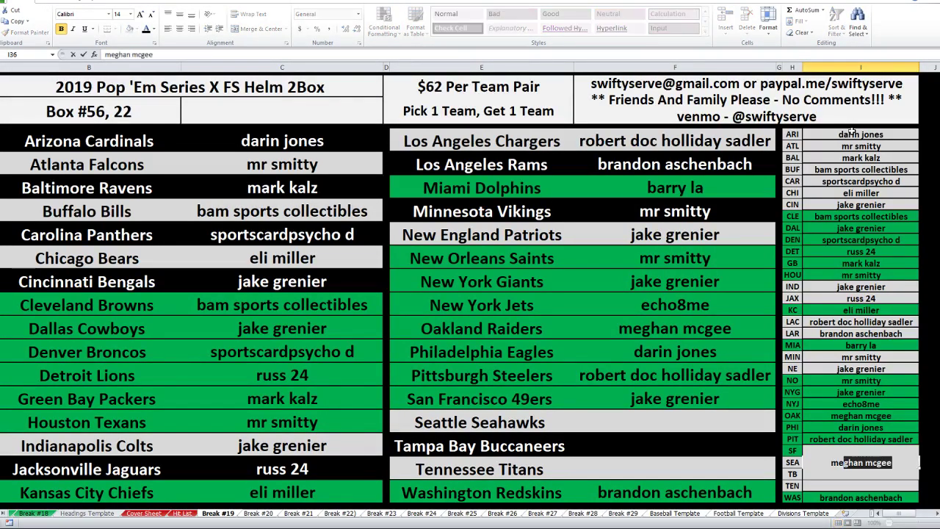
key("Return")
type("echo8me")
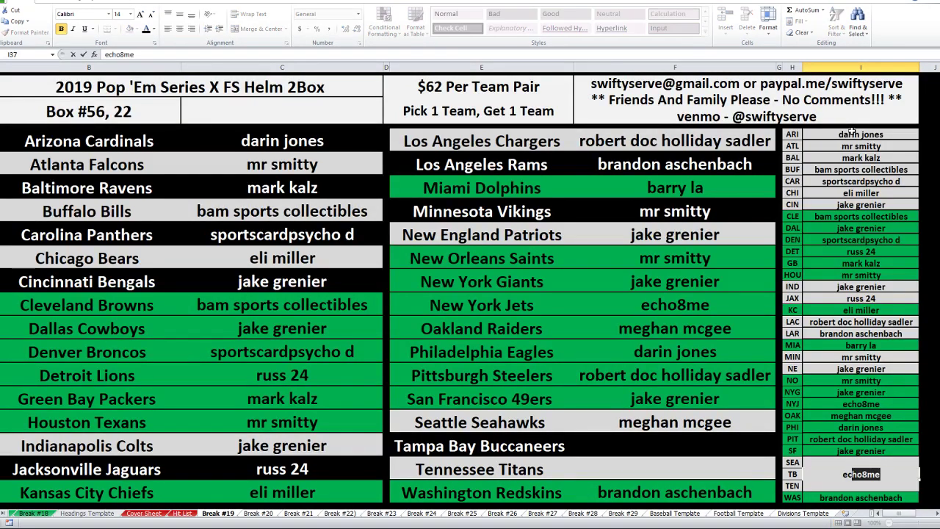
key("Return")
type("barry la")
key("Return")
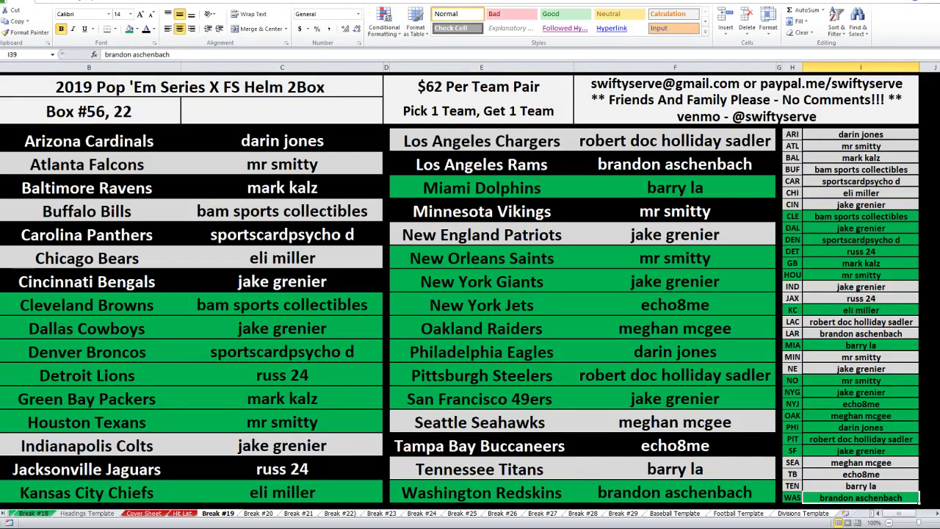
key("alt+Tab")
left_click_drag(439, 41, 663, 41)
scroll(585, 222, "down", 1)
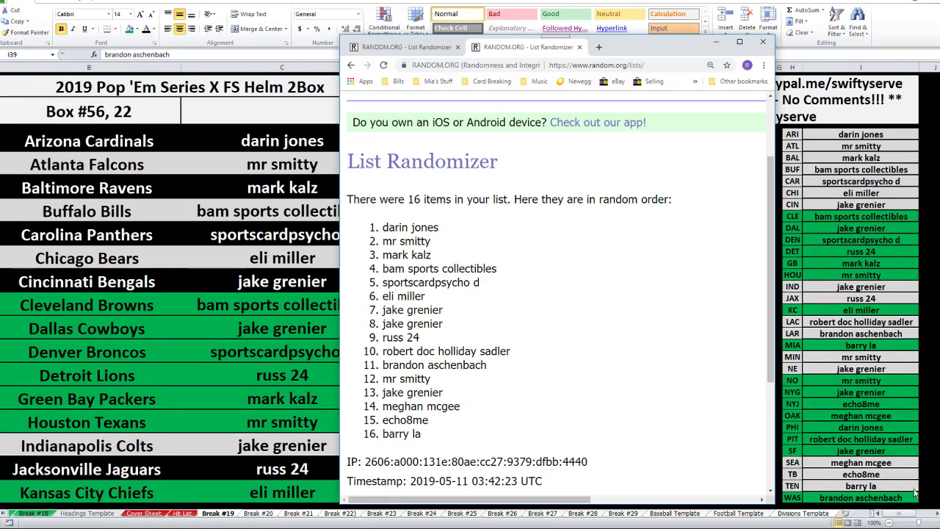
left_click(716, 42)
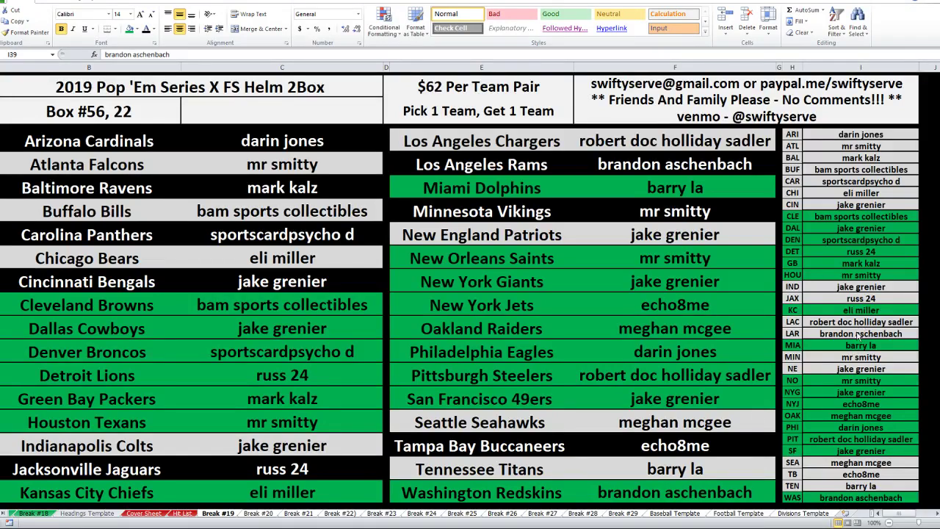
- Fill the Vikings, Falcons and Chargers rows green
left_click_drag(547, 212, 629, 209)
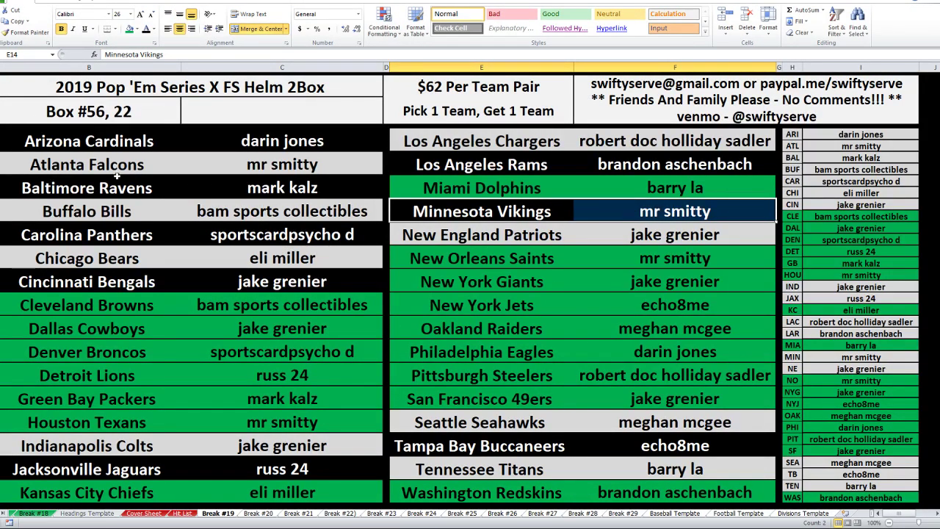
left_click_drag(115, 173, 279, 164)
left_click(129, 29)
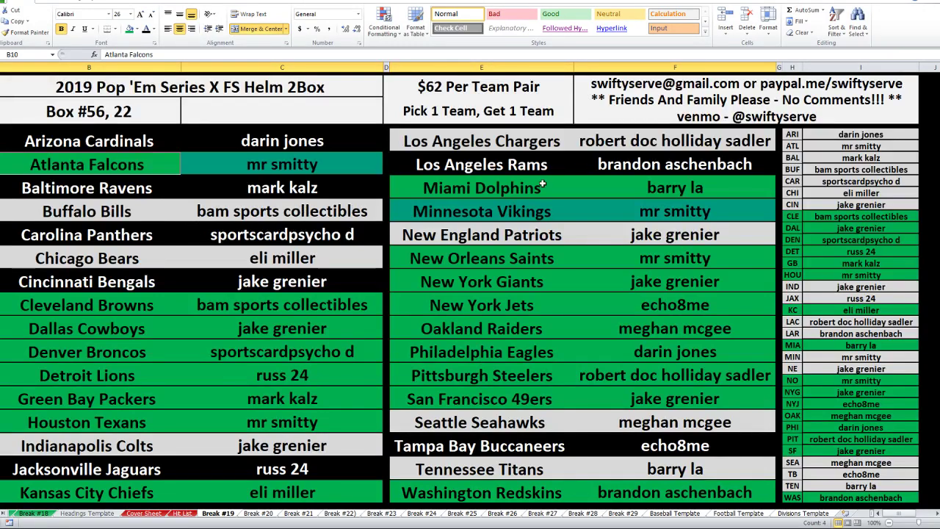
left_click_drag(530, 142, 649, 139)
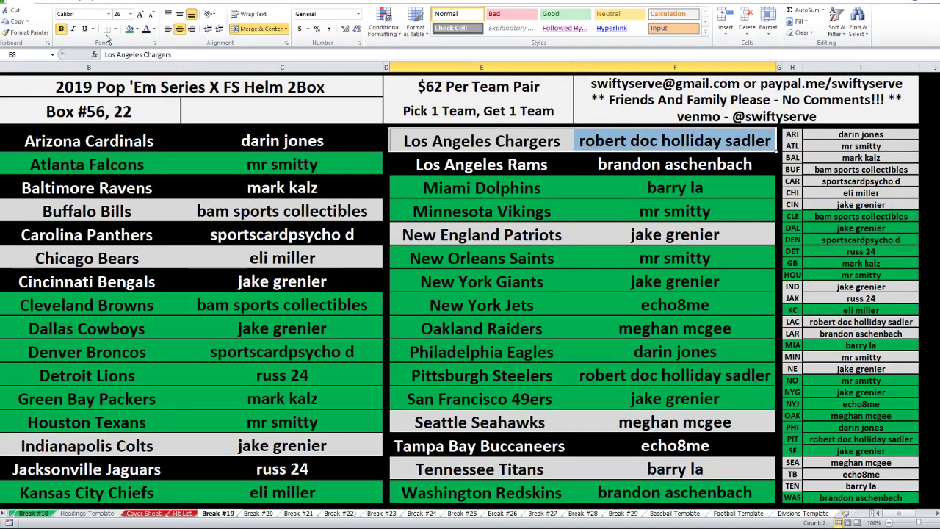
left_click(135, 31)
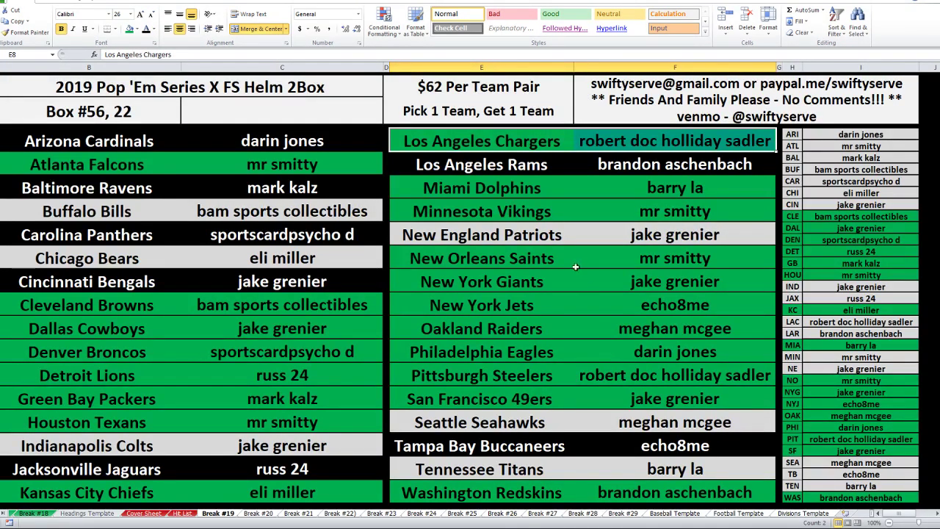
- Fill the Patriots, Bengals and Colts rows green, and the Rams row green with dark text
left_click_drag(536, 235, 641, 231)
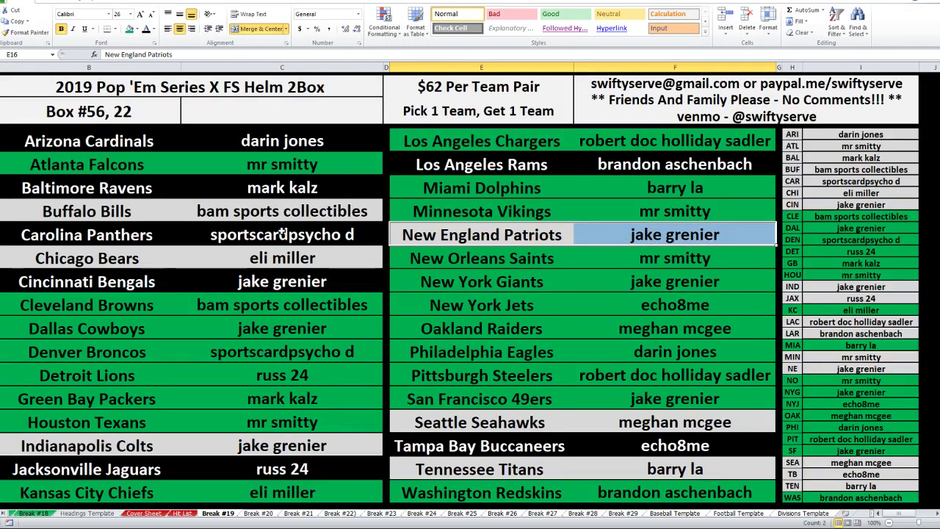
left_click_drag(140, 281, 243, 282)
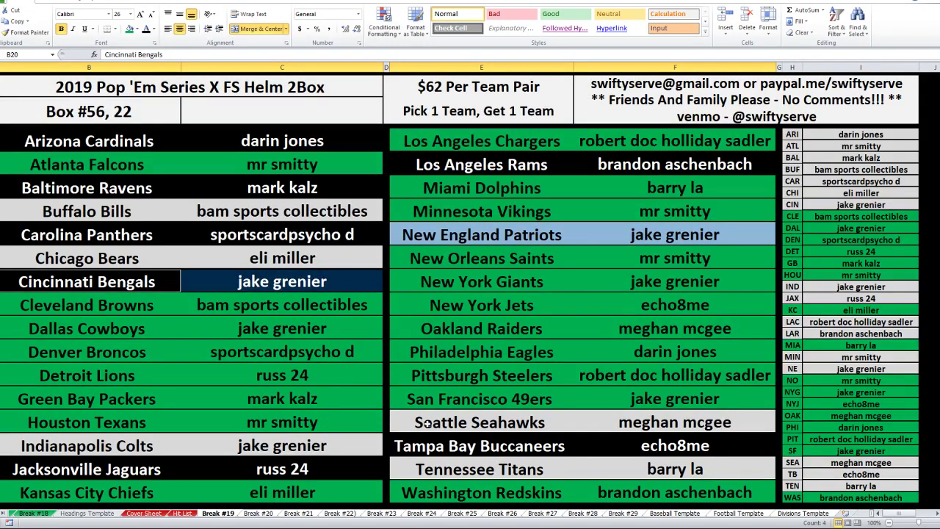
left_click_drag(136, 439, 271, 448)
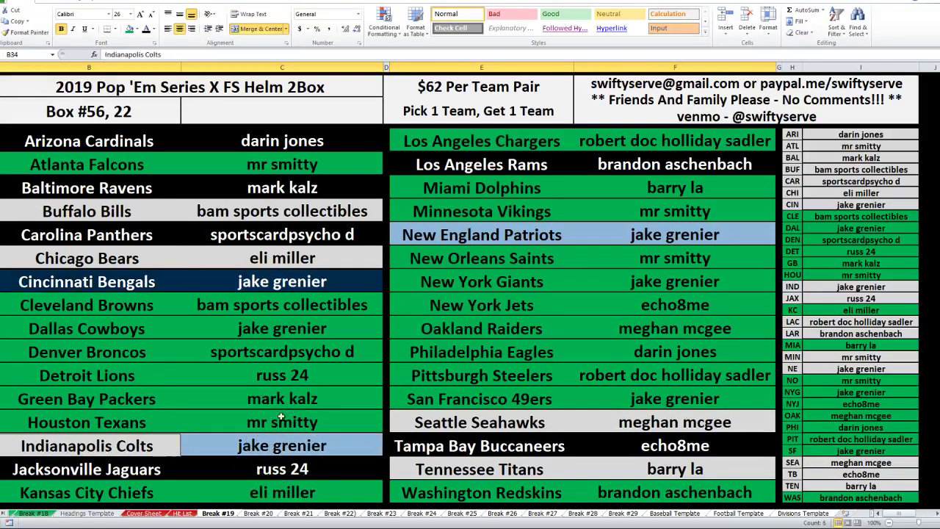
left_click(129, 29)
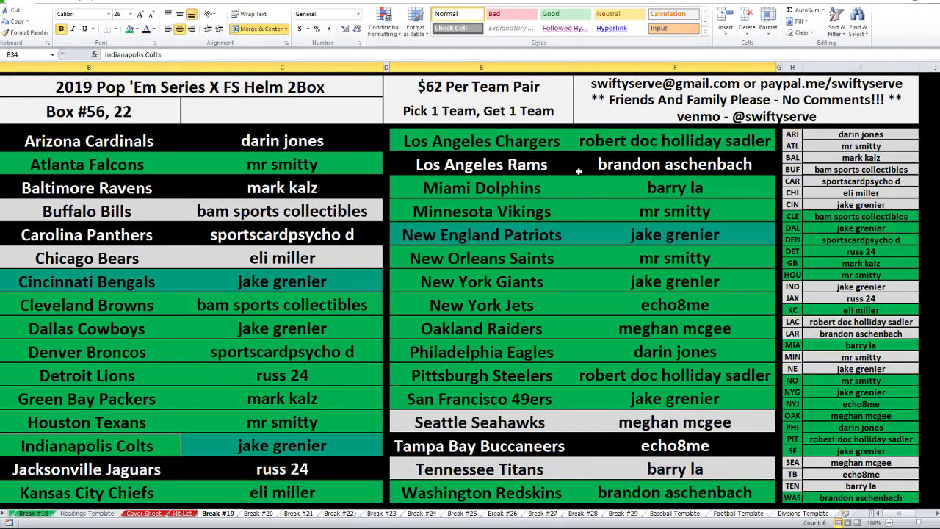
left_click_drag(536, 166, 627, 168)
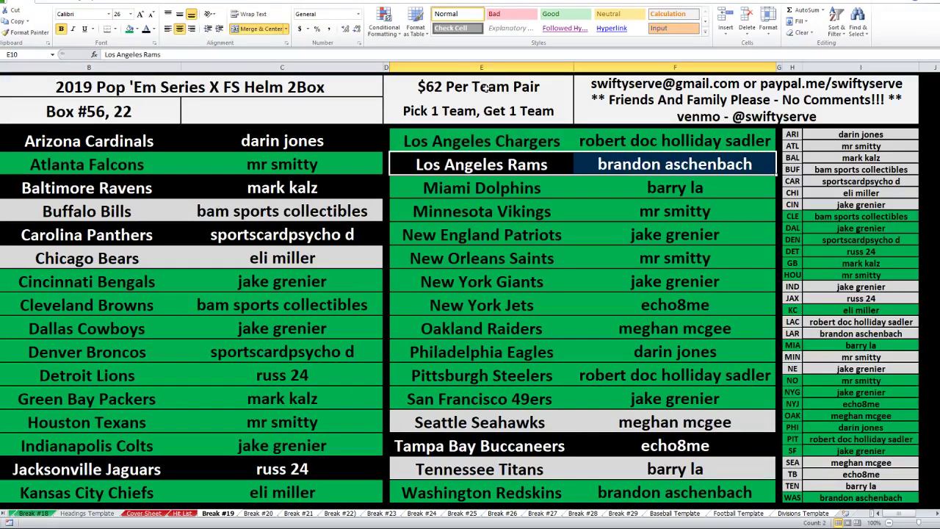
left_click(145, 30)
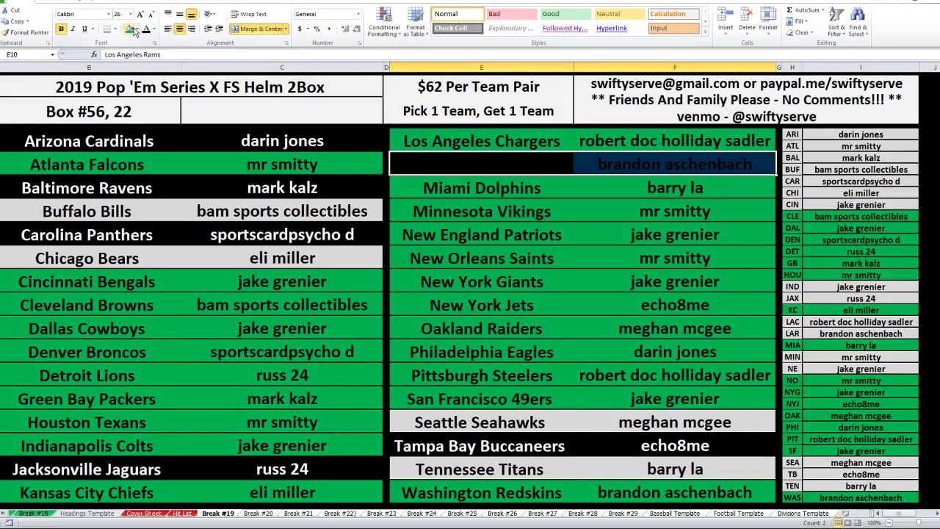
left_click(130, 30)
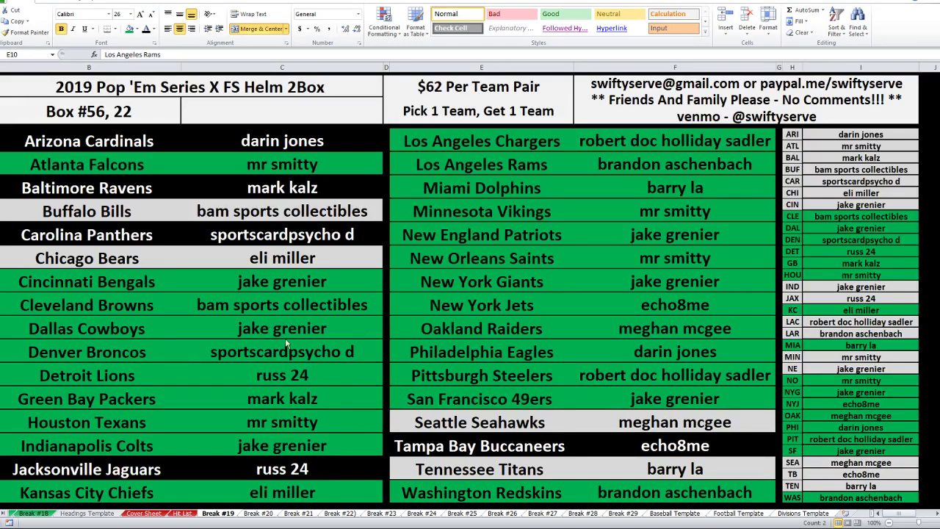
- Fill the Bills, Buccaneers and Jaguars rows green, darken the Jaguars text, then view Hit List
left_click_drag(139, 219, 245, 208)
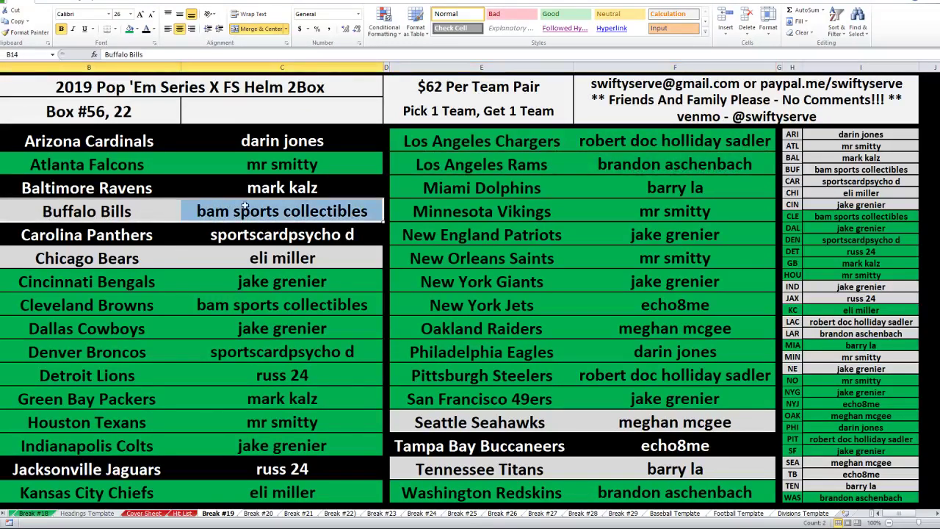
left_click(129, 29)
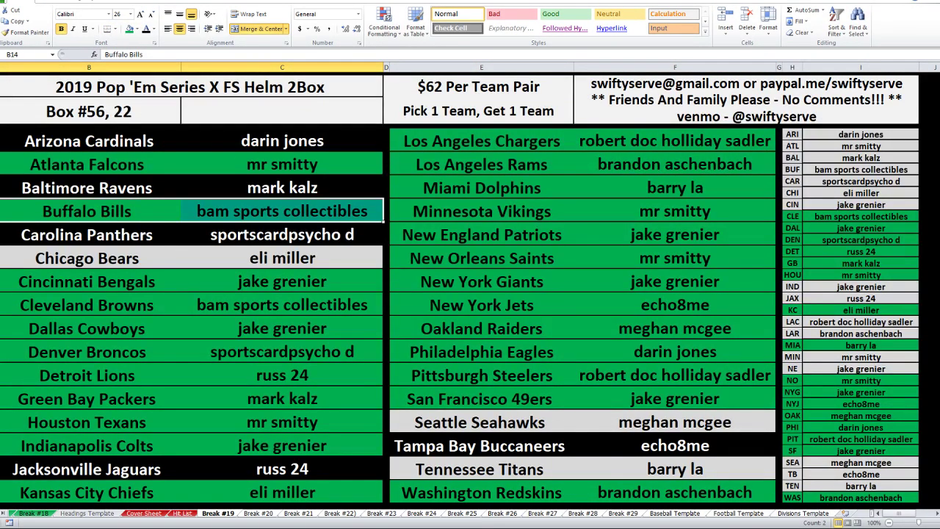
left_click_drag(565, 448, 650, 449)
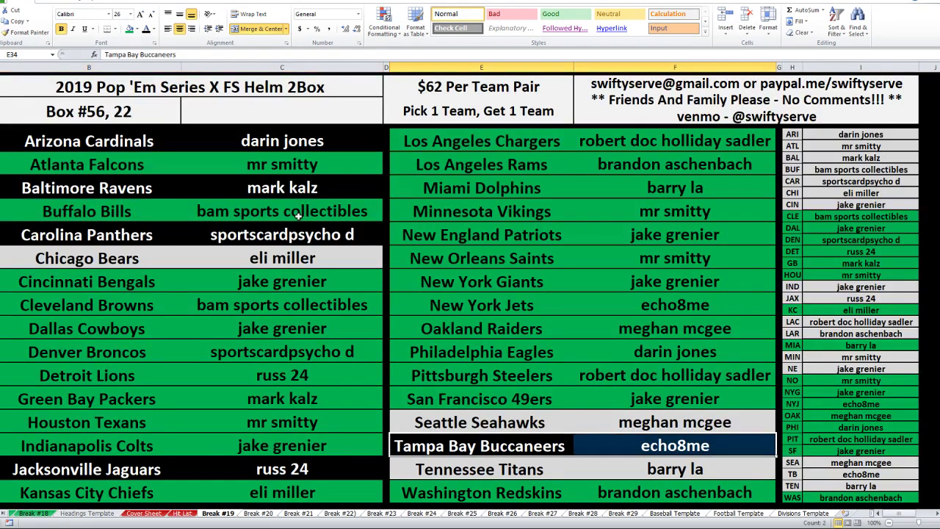
left_click(129, 29)
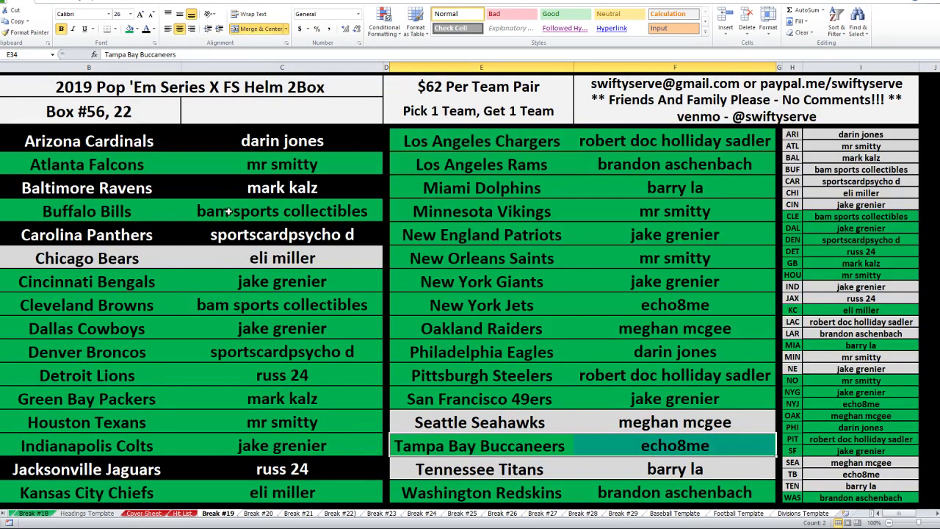
left_click_drag(138, 468, 235, 469)
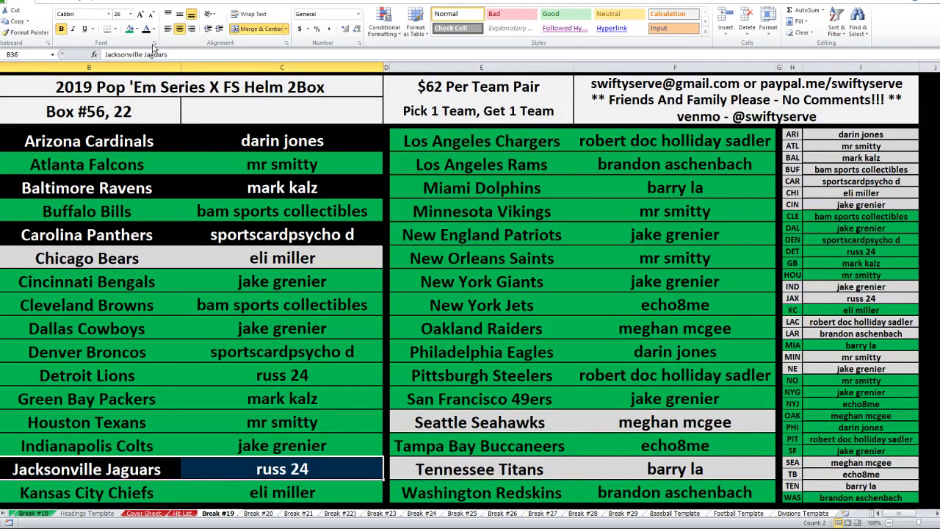
left_click(130, 29)
left_click(145, 30)
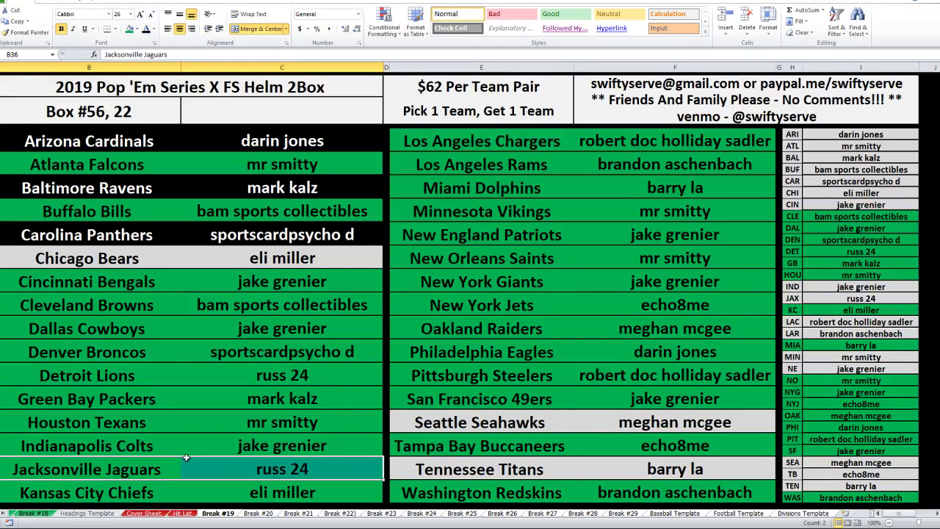
left_click(182, 513)
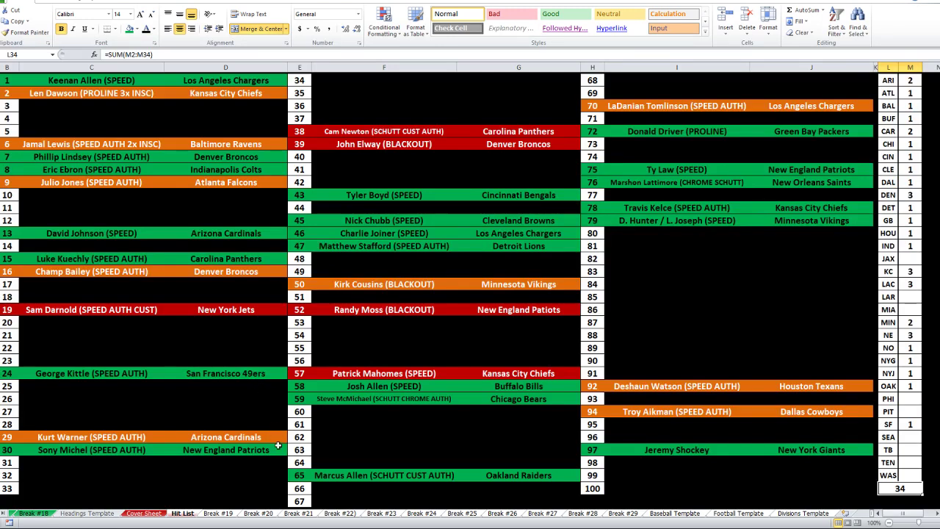
- On Break #19, fill the Seahawks and Panthers rows green with dark text
left_click(230, 514)
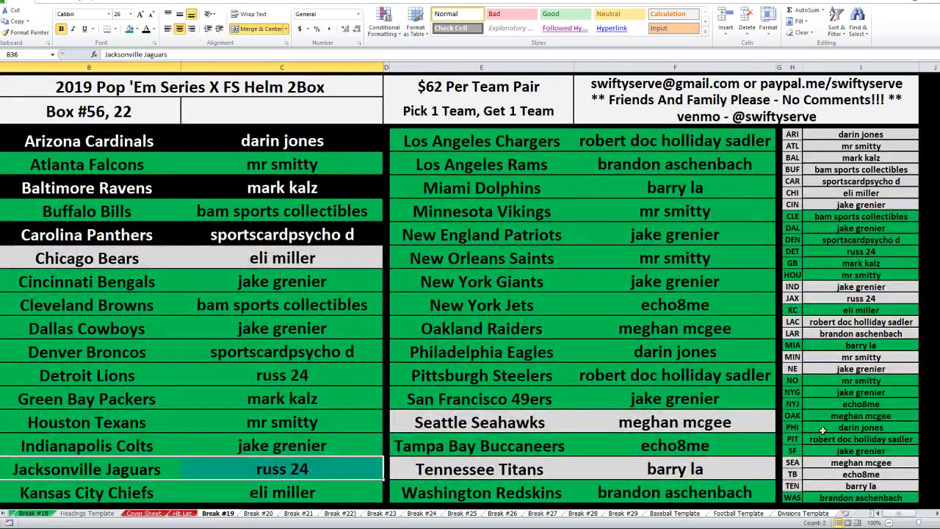
left_click_drag(530, 424, 583, 424)
left_click_drag(112, 237, 192, 236)
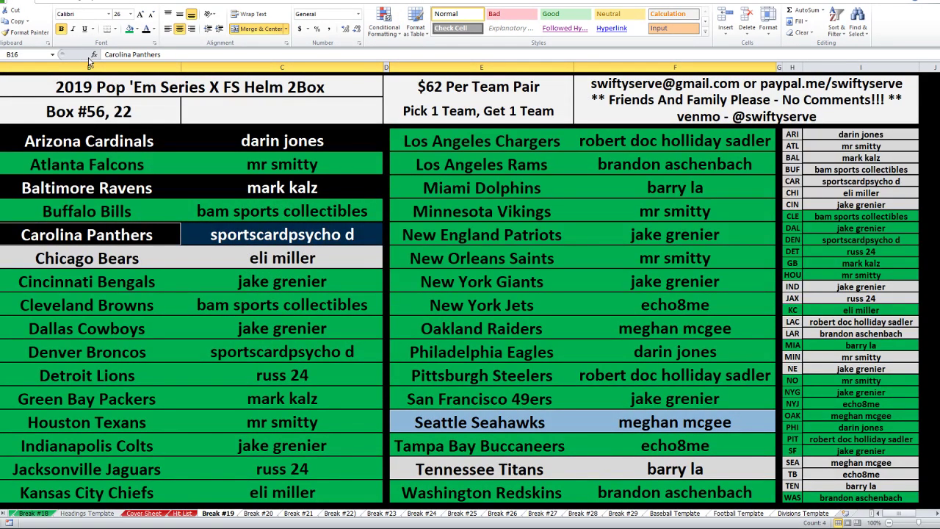
left_click(128, 29)
left_click(146, 28)
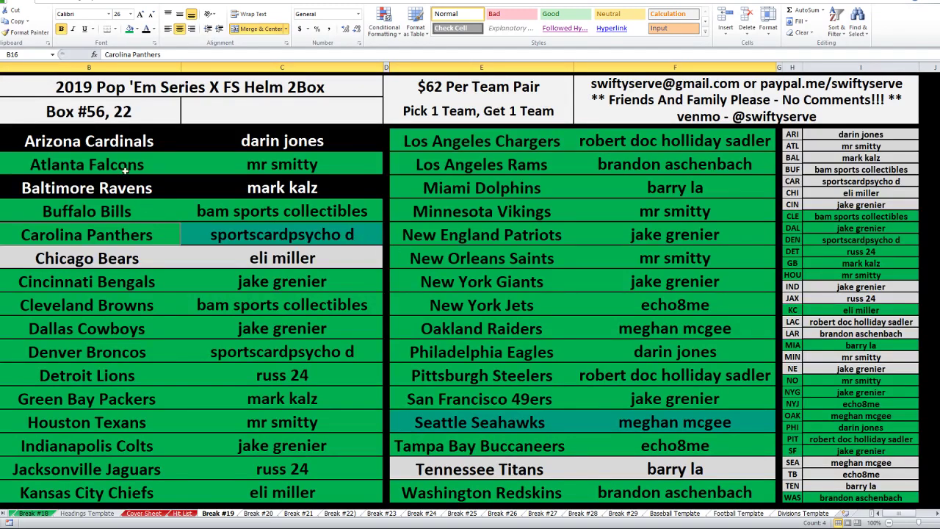
- Select both team tables, B8:C39 and E8:F39, and fill them all green
left_click_drag(108, 146, 297, 494)
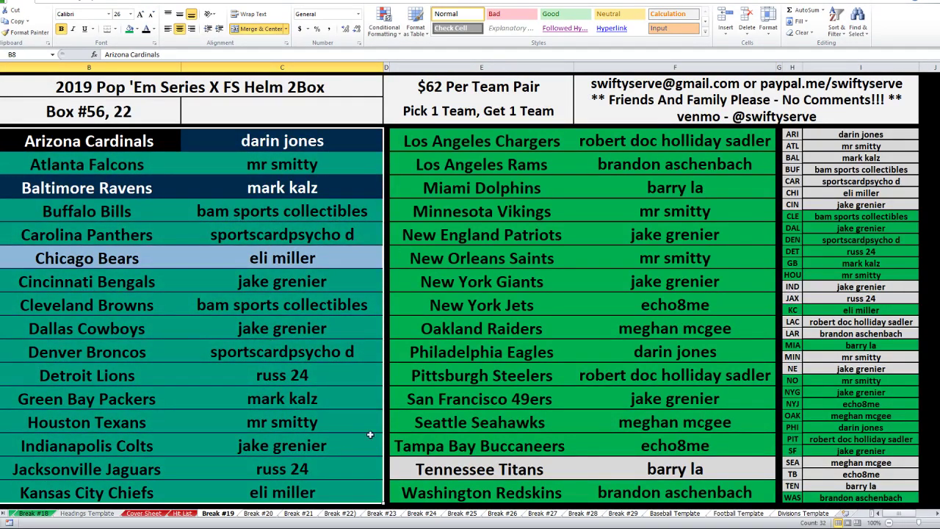
left_click_drag(499, 146, 638, 281)
left_click_drag(645, 484, 646, 487)
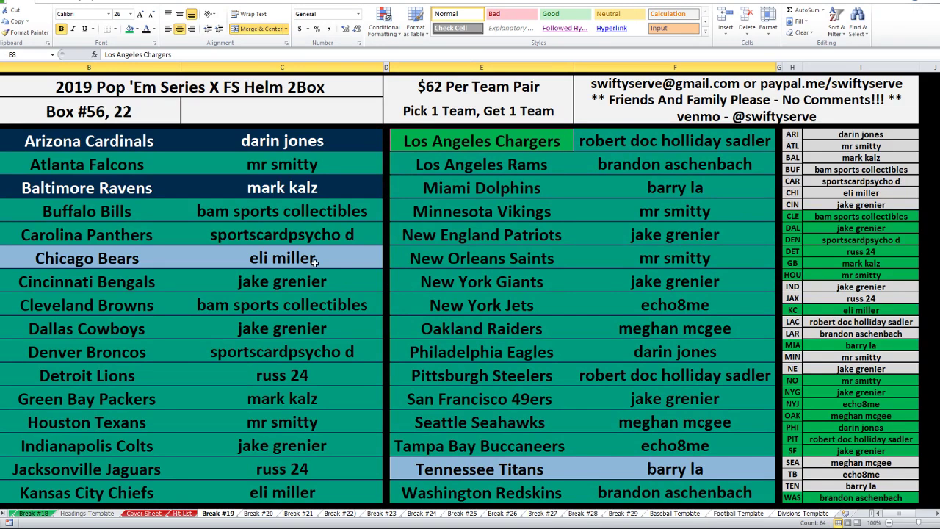
left_click(129, 31)
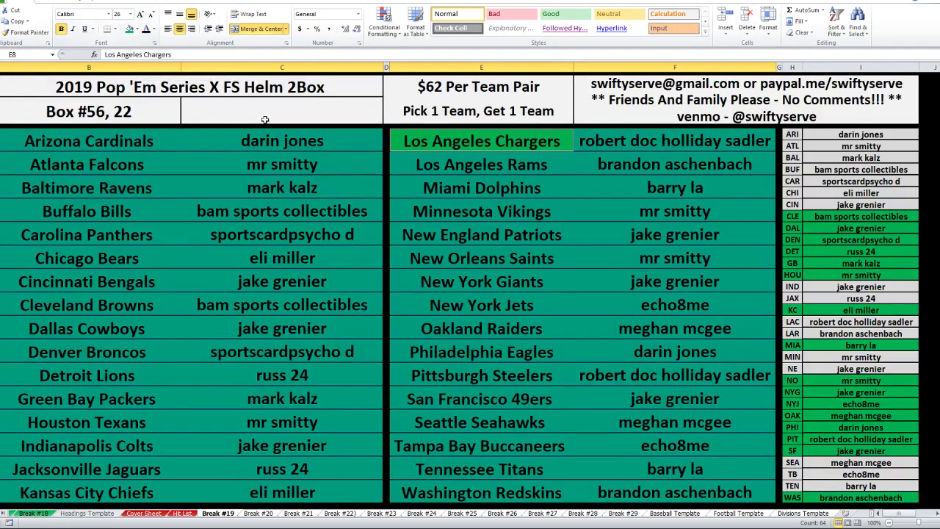
left_click(301, 112)
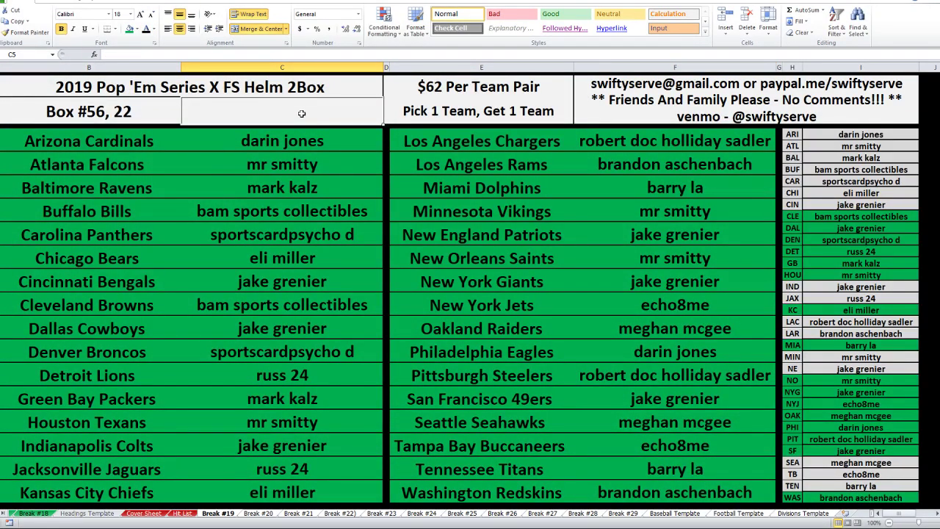
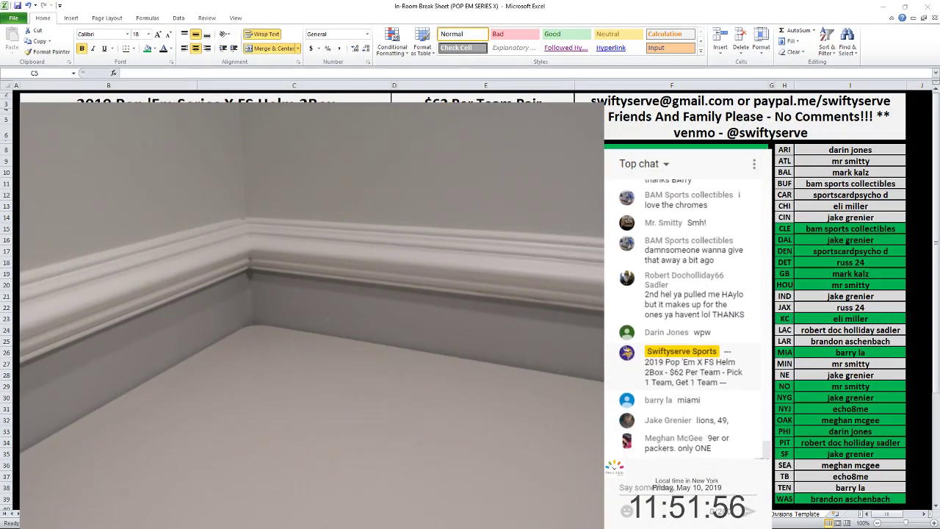
- Select the title and price header block of the 2Box break sheet
left_click_drag(108, 95, 671, 124)
- Copy the 2Box header block and paste it onto the 1Box break sheet
key("ctrl+c")
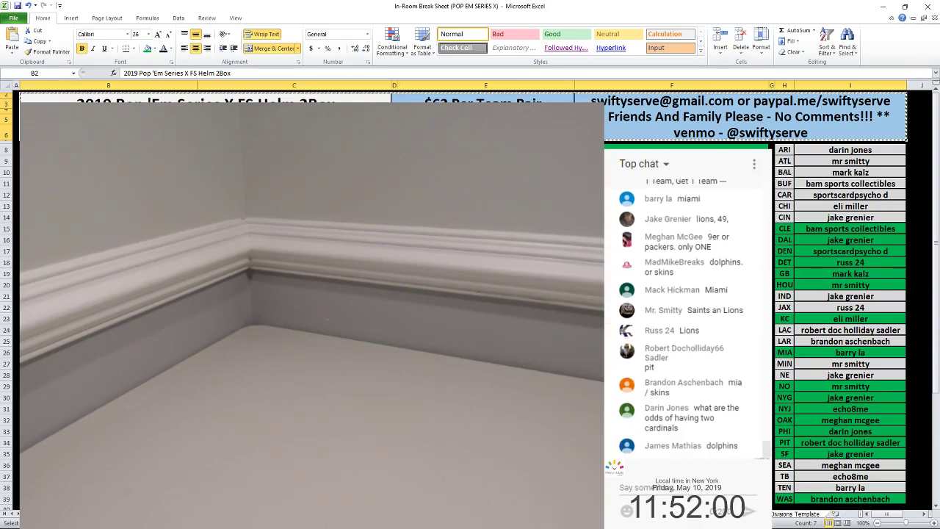
key("ctrl+Page_Down")
key("ctrl+v")
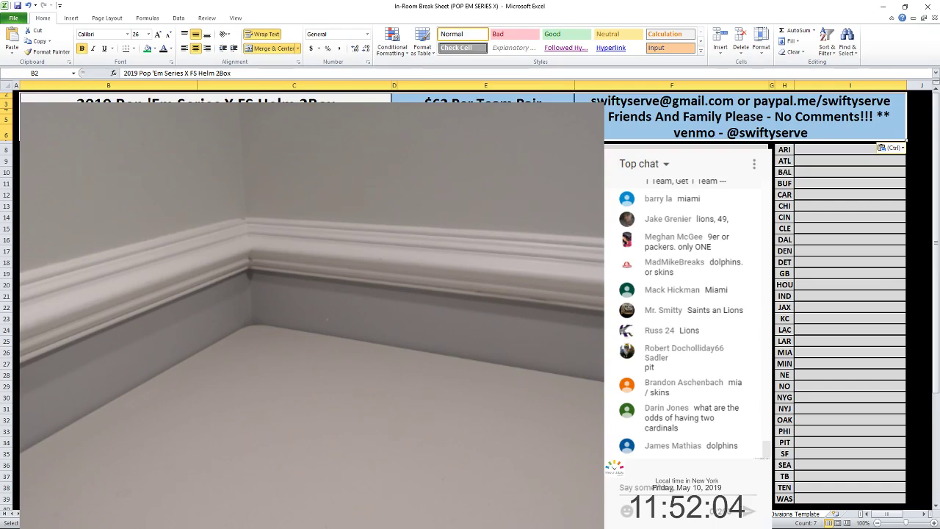
- Clear the old box numbers from B5 so it reads only 'Box #'
key("ctrl+Page_Up")
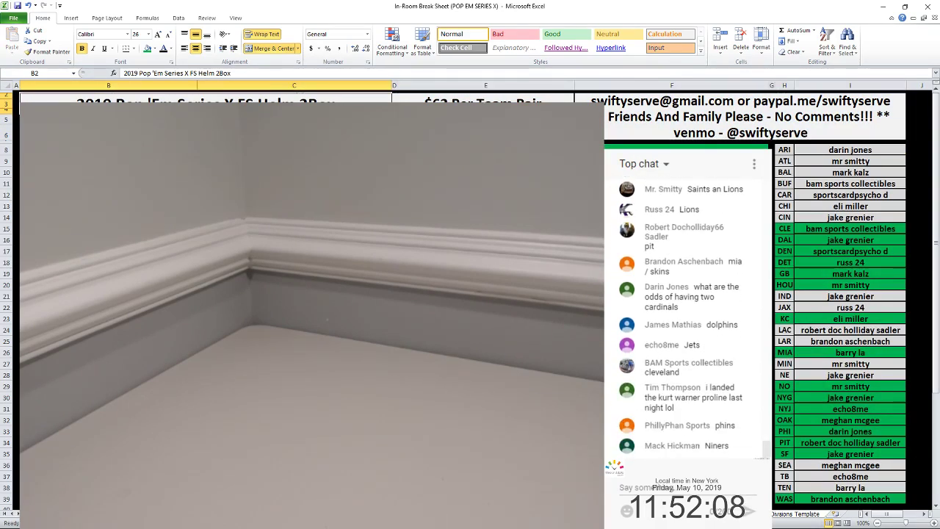
key("ctrl+Page_Down")
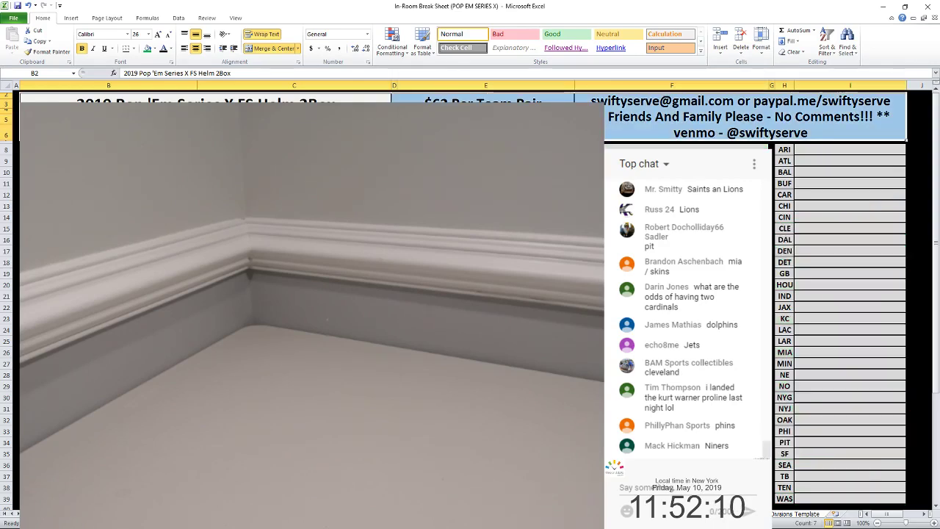
key("Down")
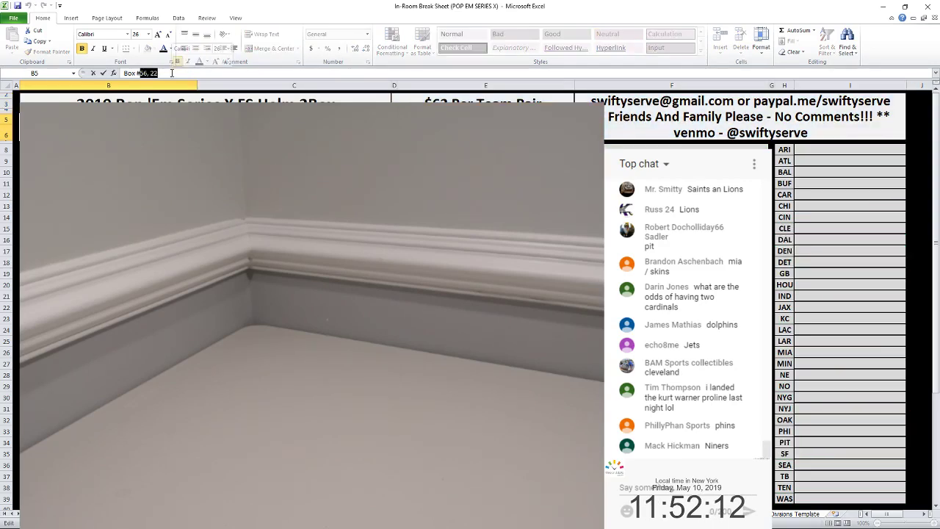
key("BackSpace")
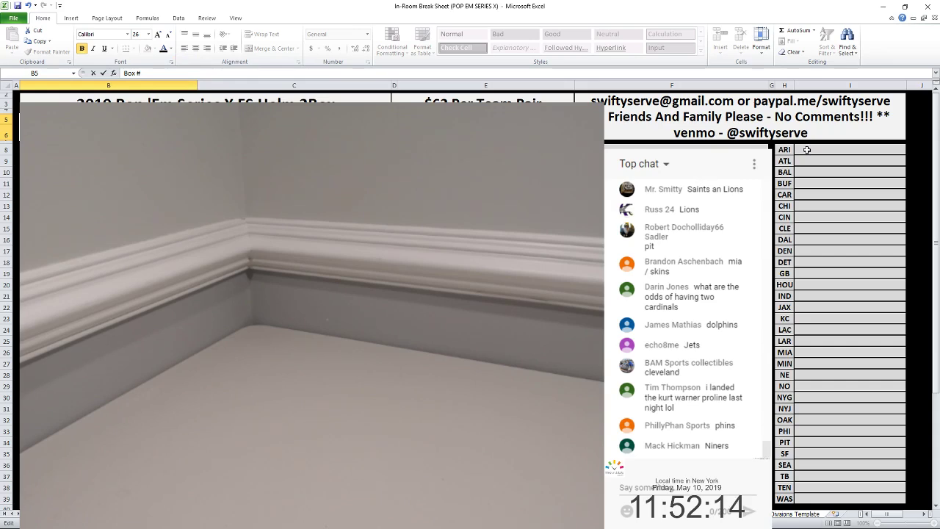
left_click(806, 150)
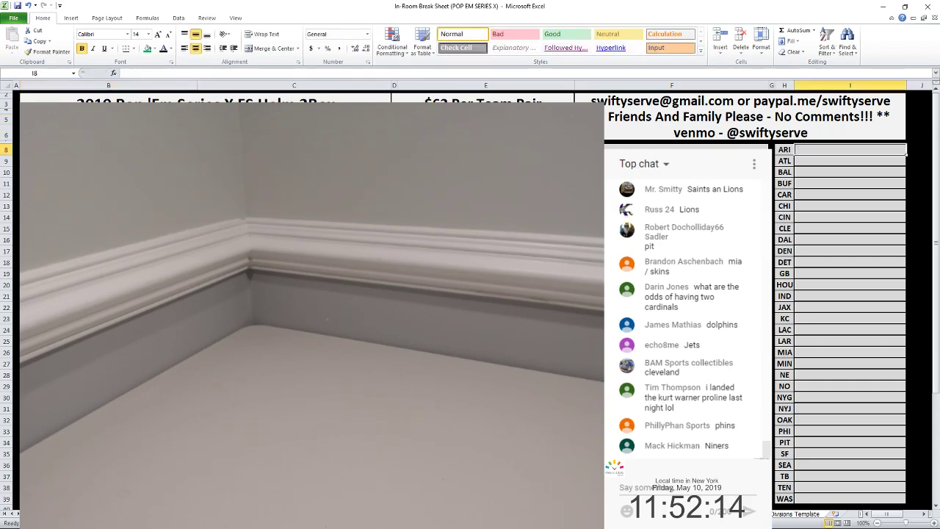
- Enter the MIA buyer's name in column I, correcting a mistyped start
left_click(837, 353)
type("BARRY")
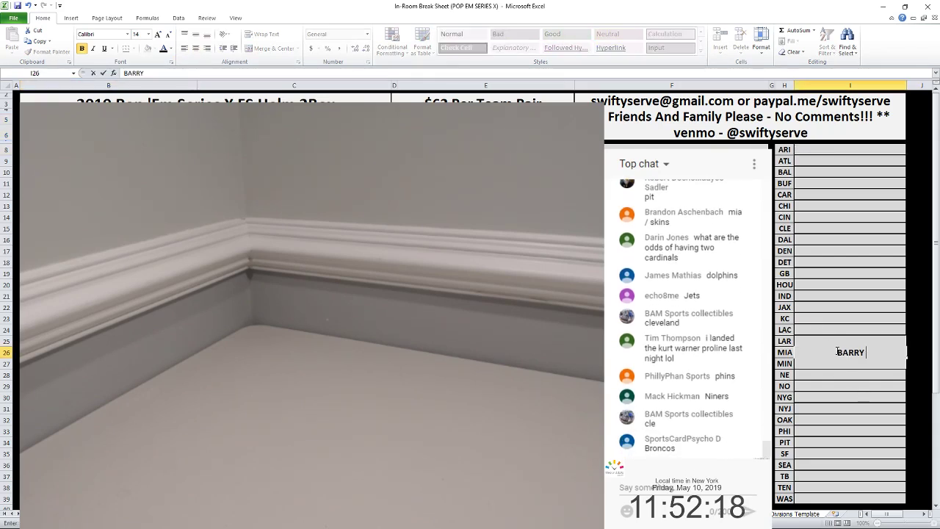
key("BackSpace")
key("BackSpace")
type("Barry la")
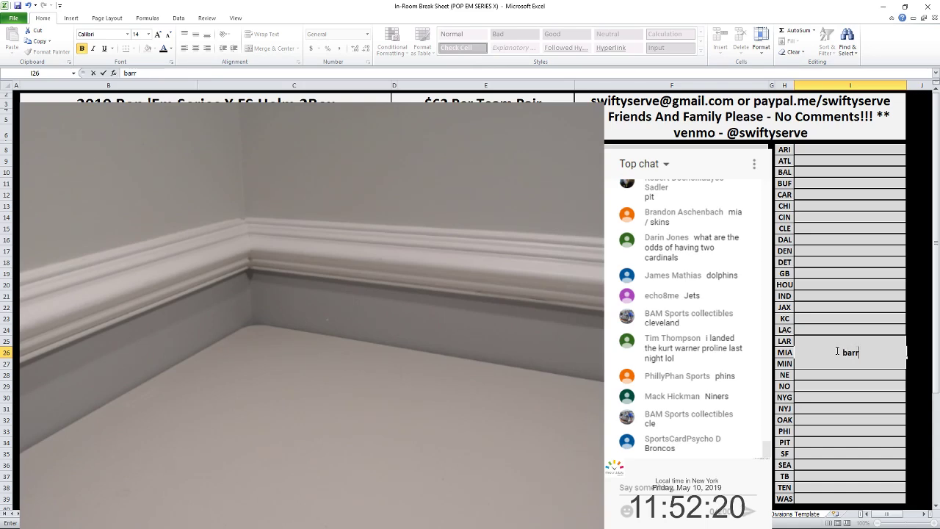
key("Return")
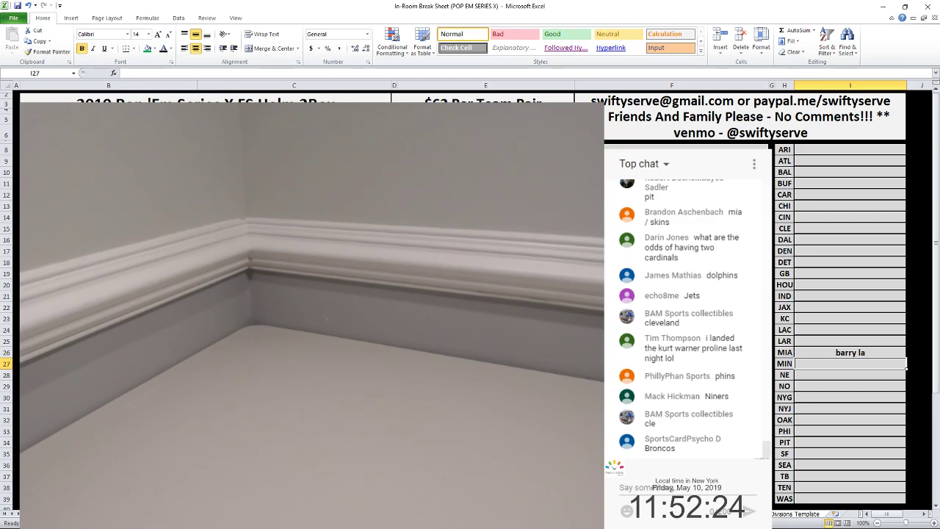
key("alt+Tab")
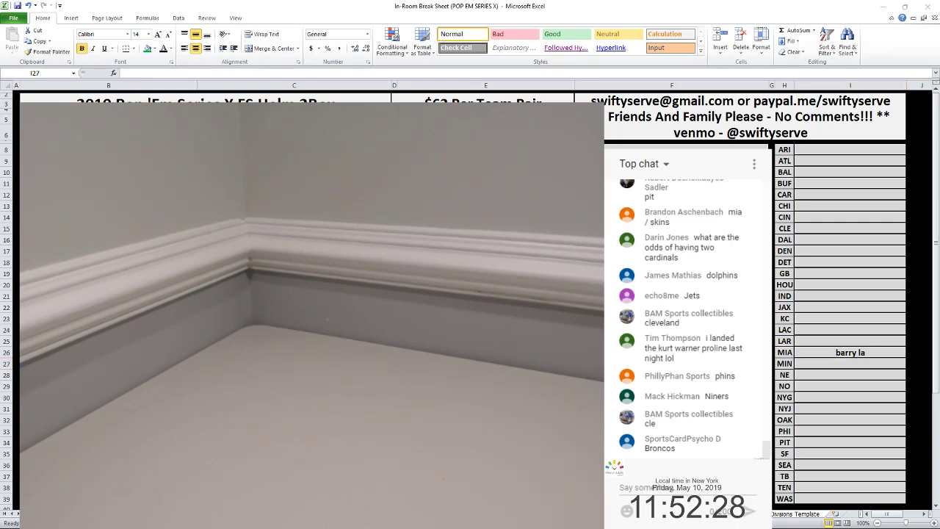
- Enter buyer names for the DET, SF and GB teams
left_click(840, 261)
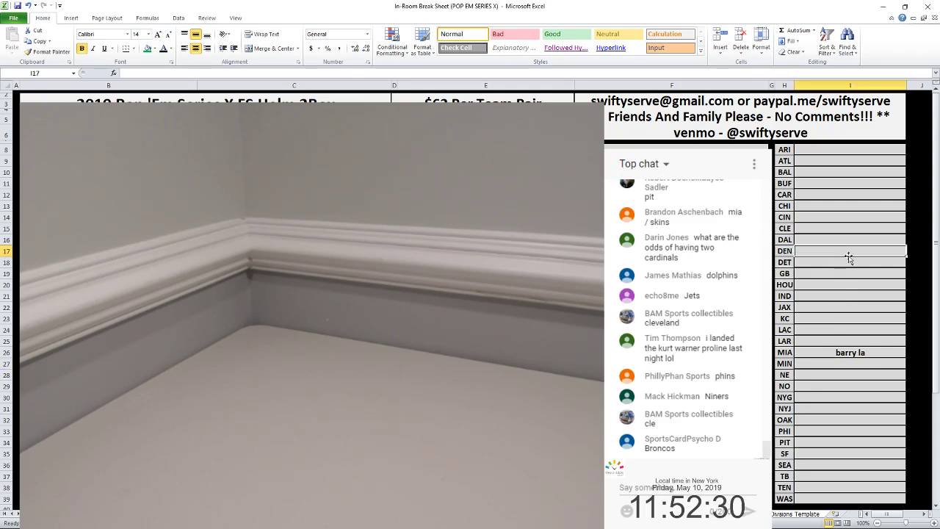
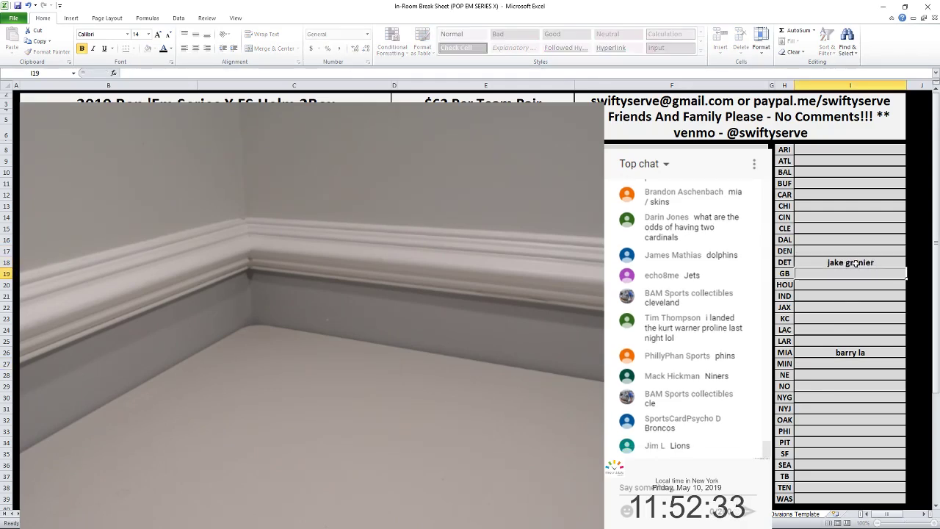
key("Return")
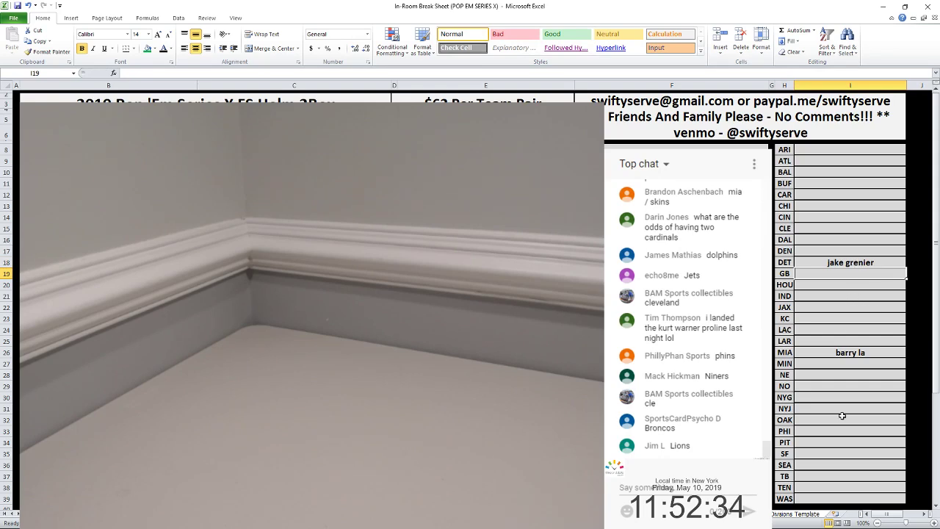
left_click(842, 454)
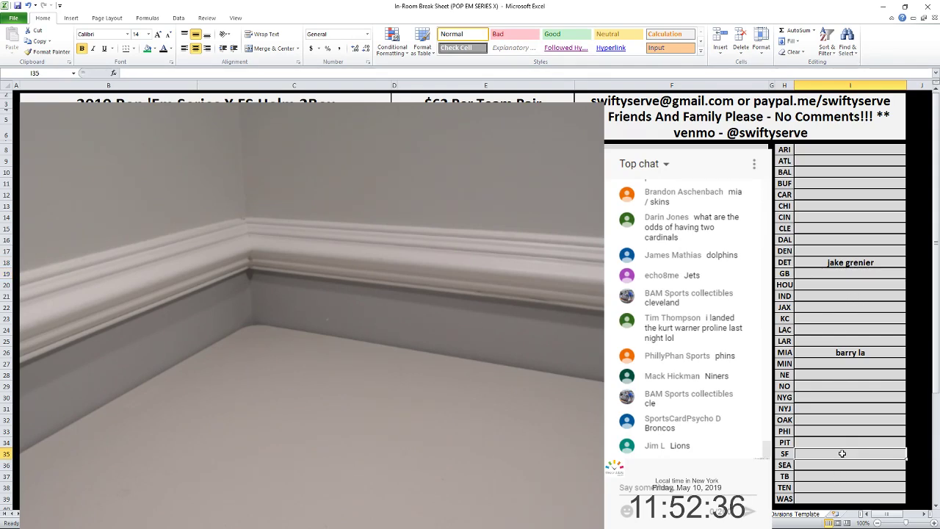
key("Return")
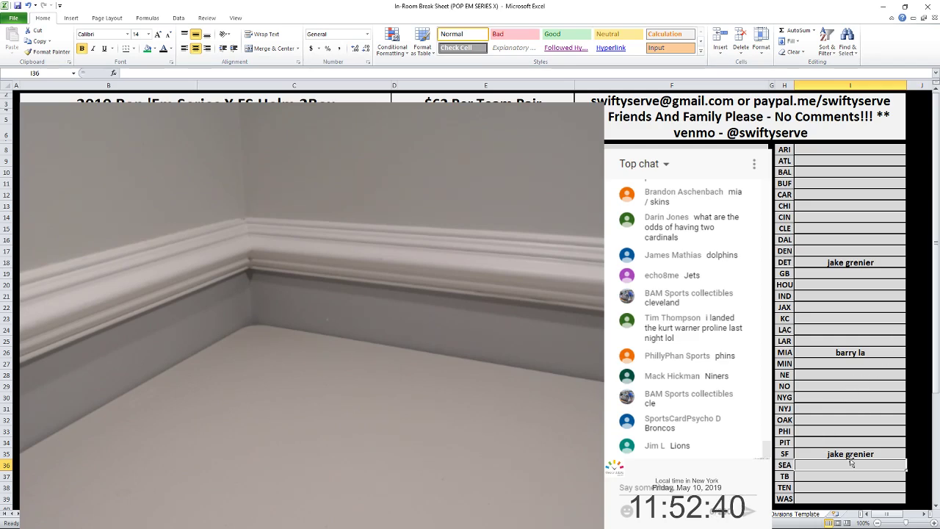
left_click(852, 275)
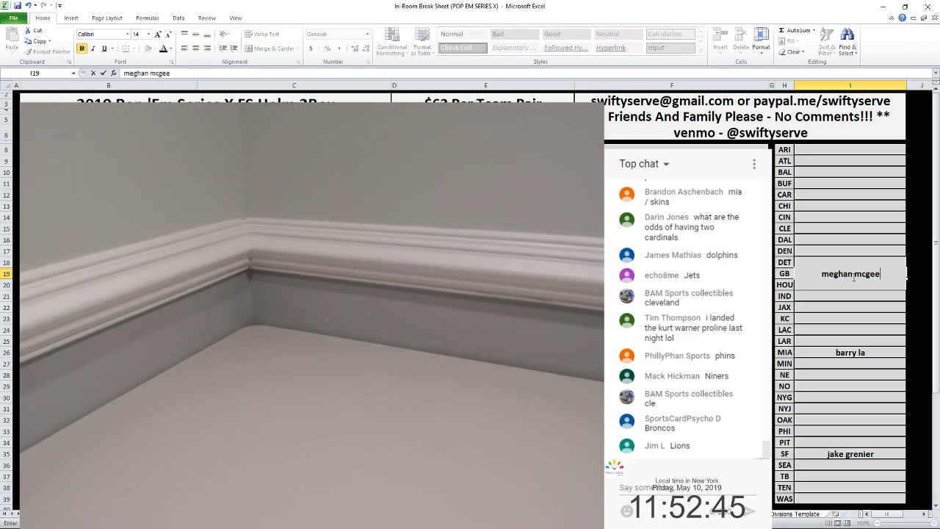
key("Return")
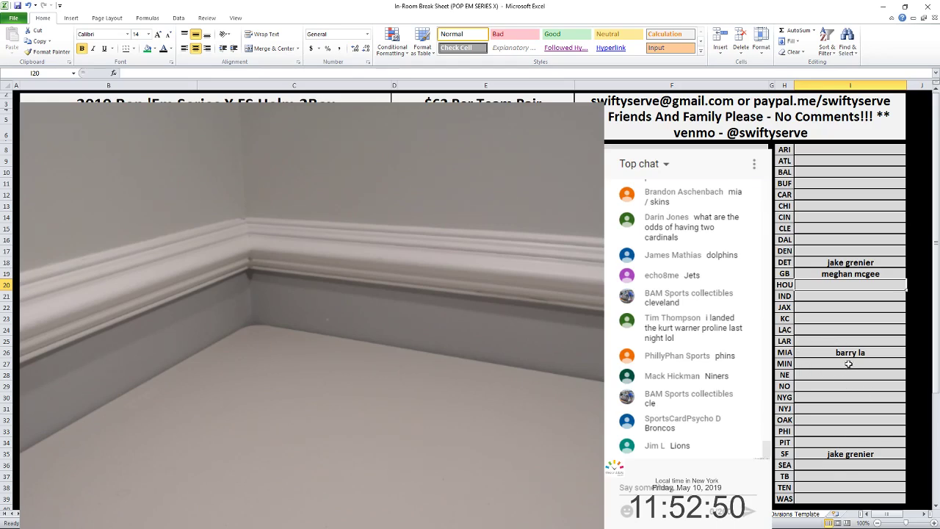
- Enter buyer names for the WAS, NO and PIT teams
left_click(841, 498)
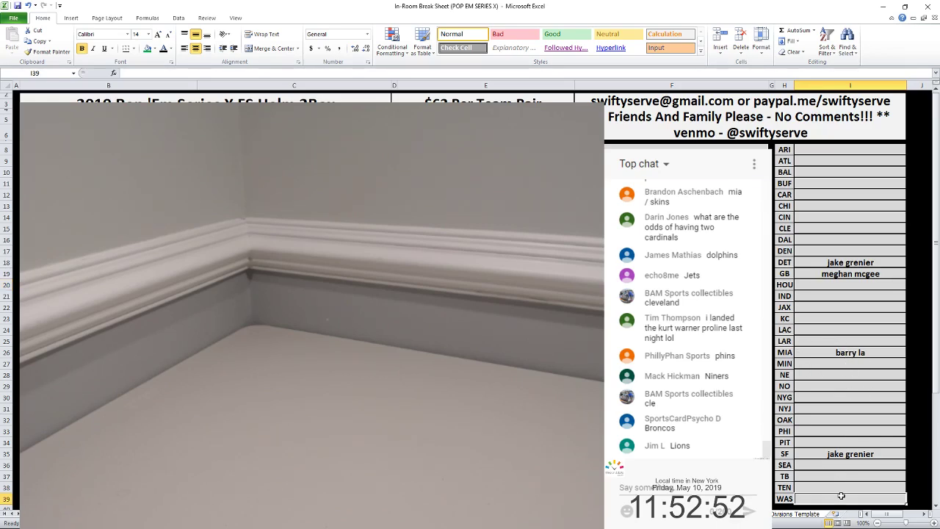
type("mad")
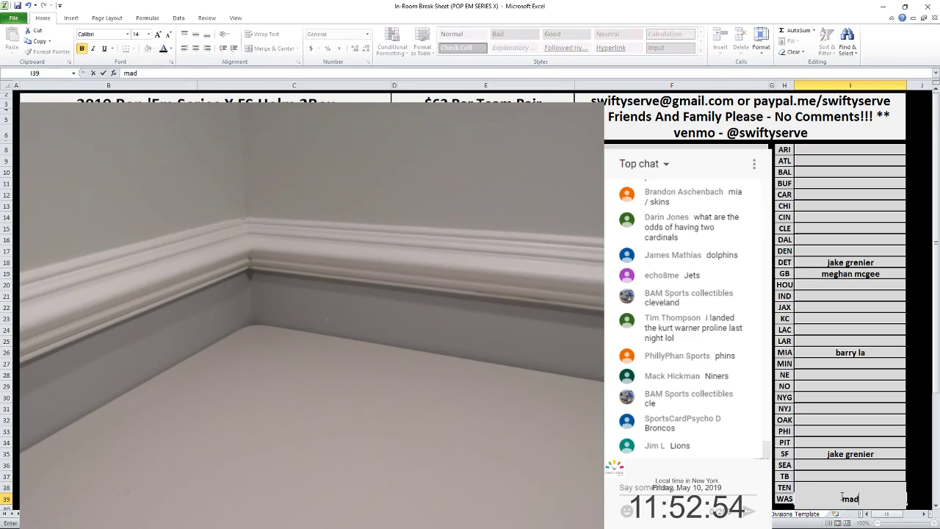
type("mikebreaks")
key("Return")
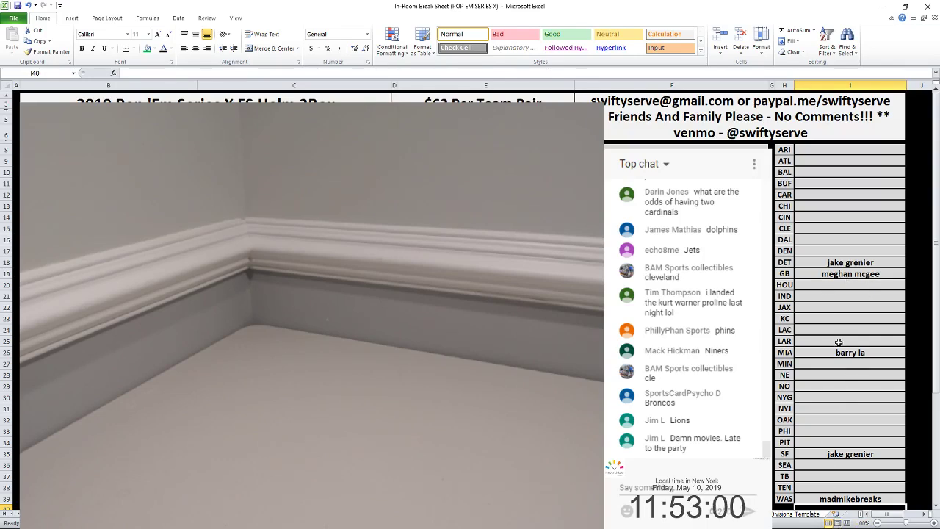
left_click(841, 386)
type("mr smitty")
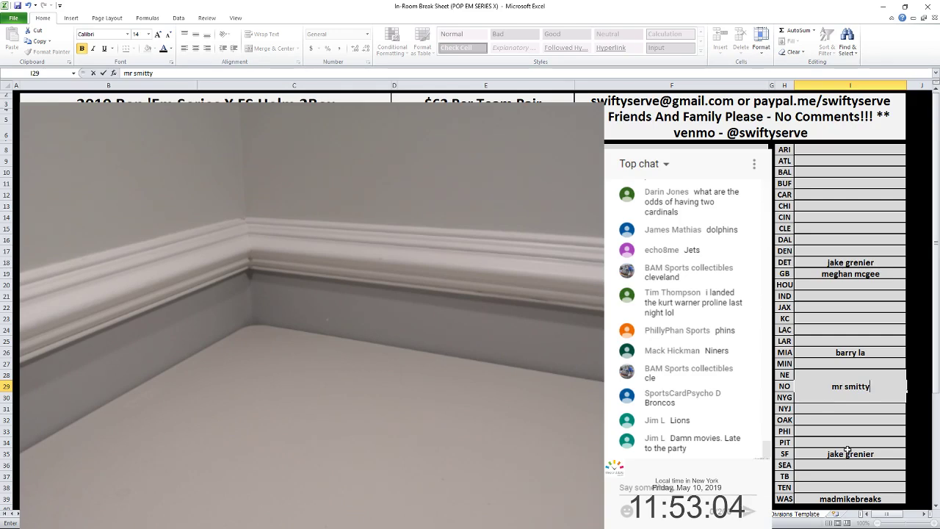
key("alt+Tab")
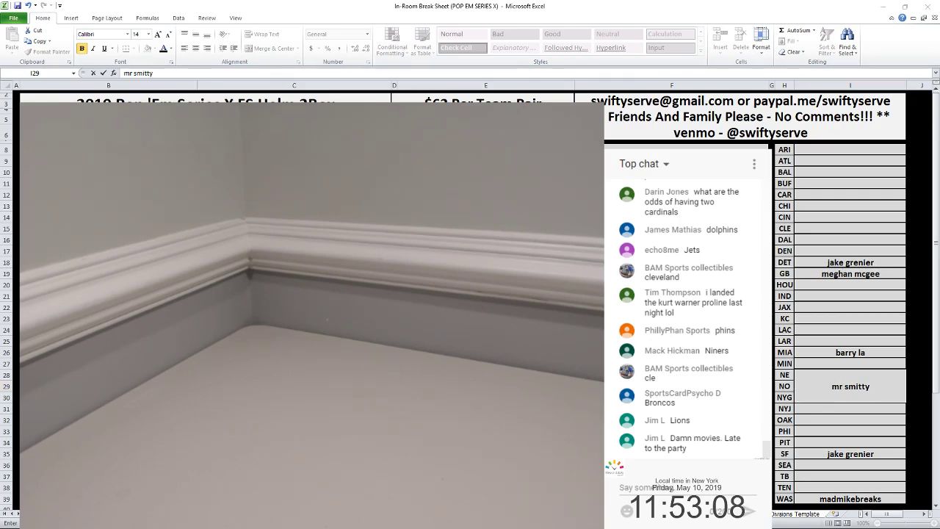
left_click(843, 439)
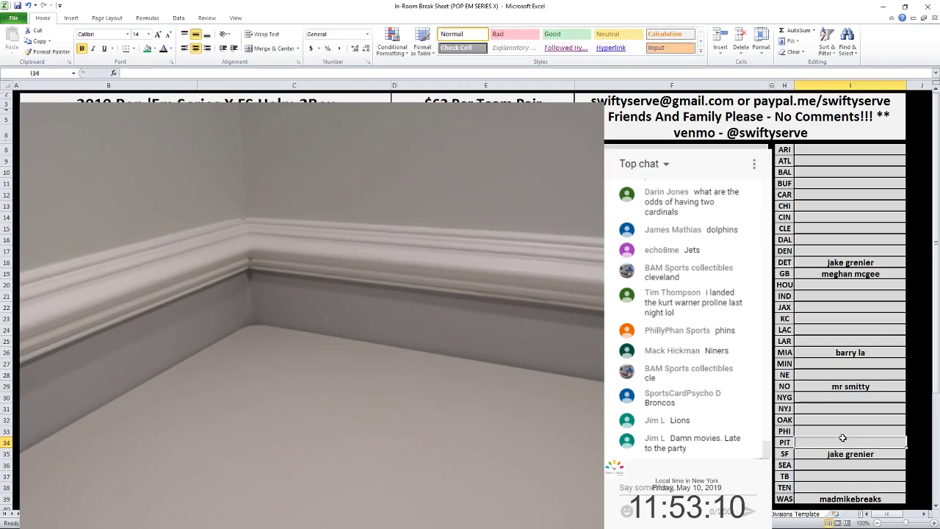
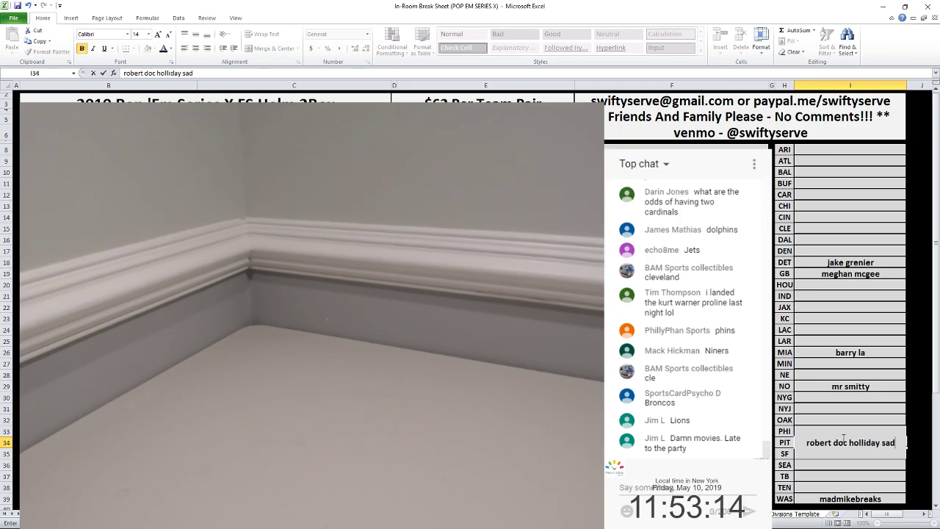
key("Return")
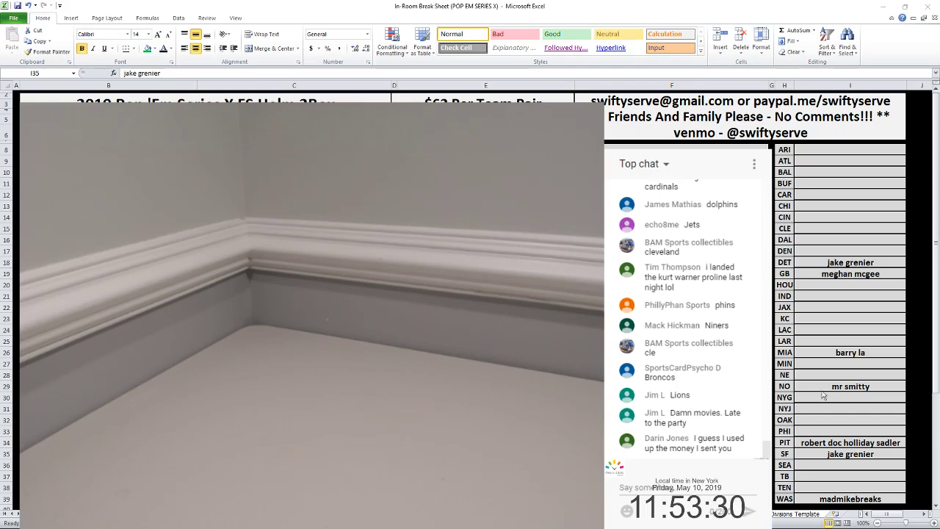
- Enter buyer names for the NYJ and CLE (I15) team rows
left_click(852, 404)
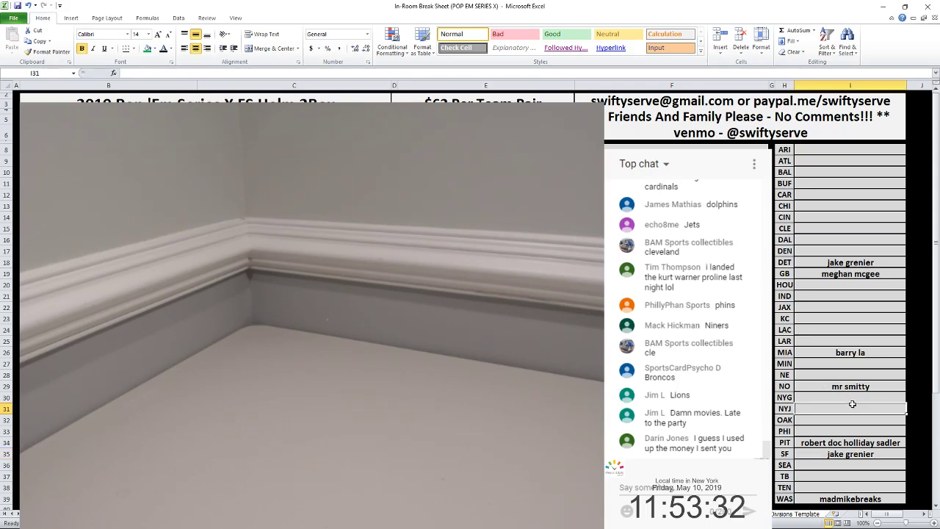
type("echo8me")
key("Return")
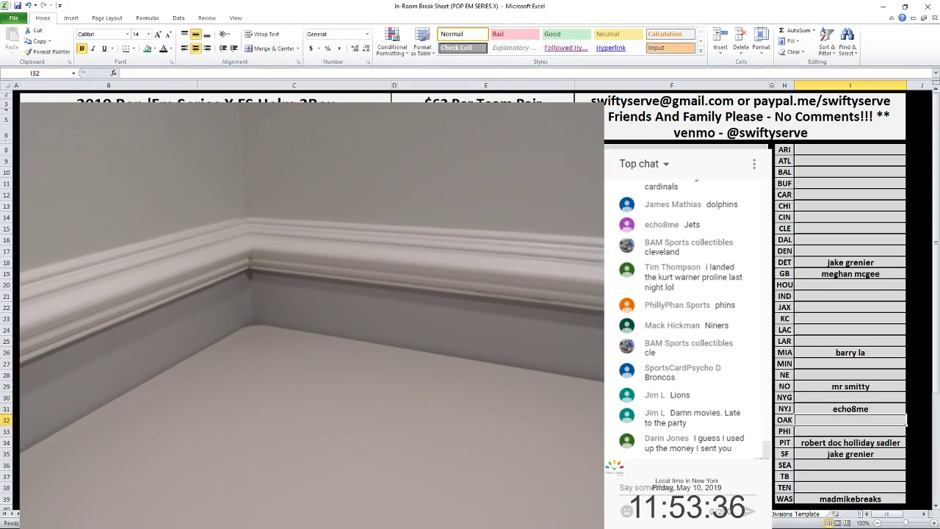
left_click(859, 230)
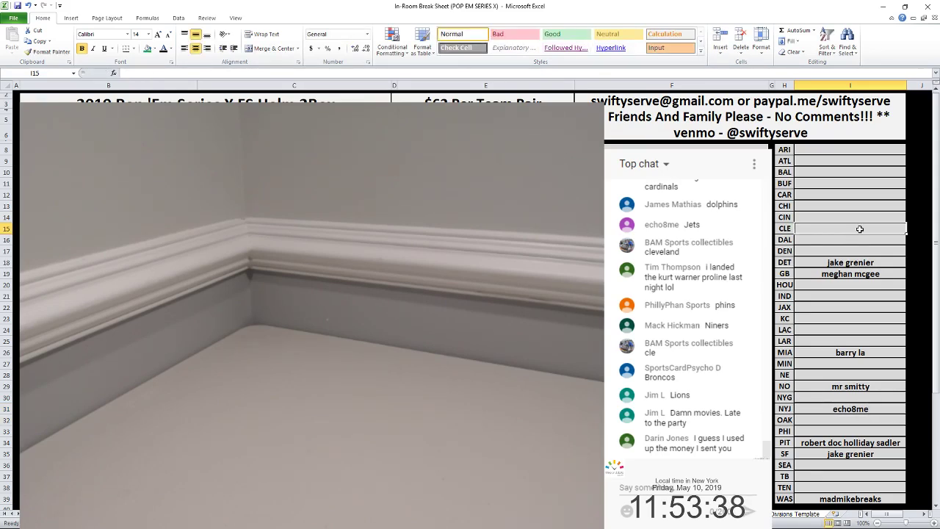
type("bam sports")
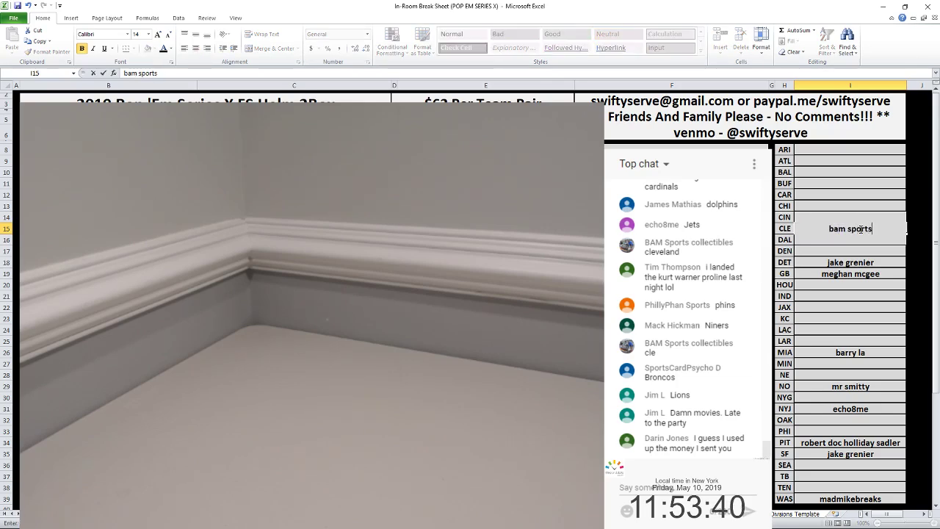
type(" collectibles")
key("Return")
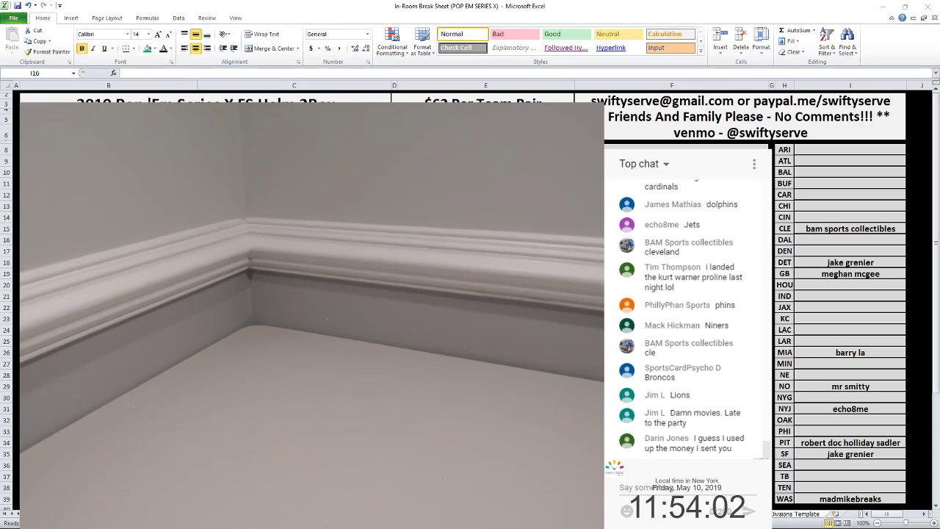
- Enter buyer names for DEN and CHI, fixing the misspelled Chicago name
right_click(875, 251)
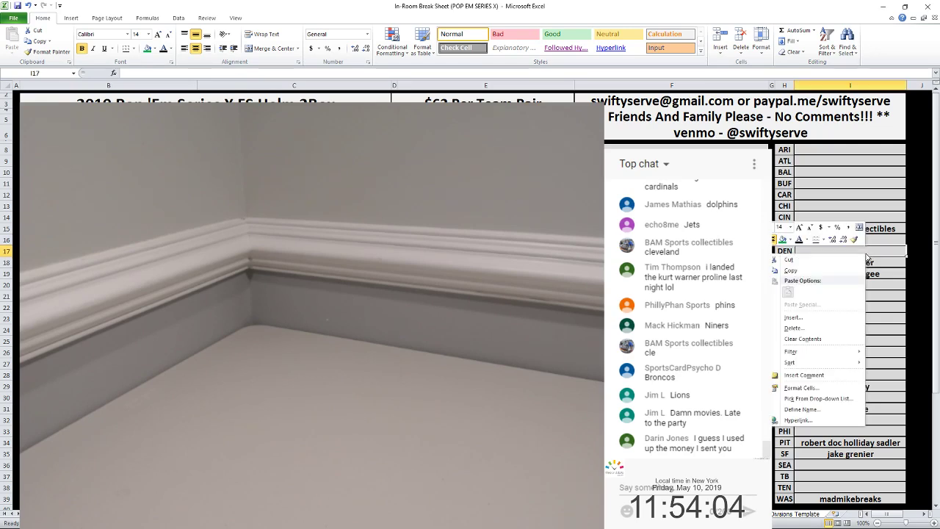
left_click(878, 252)
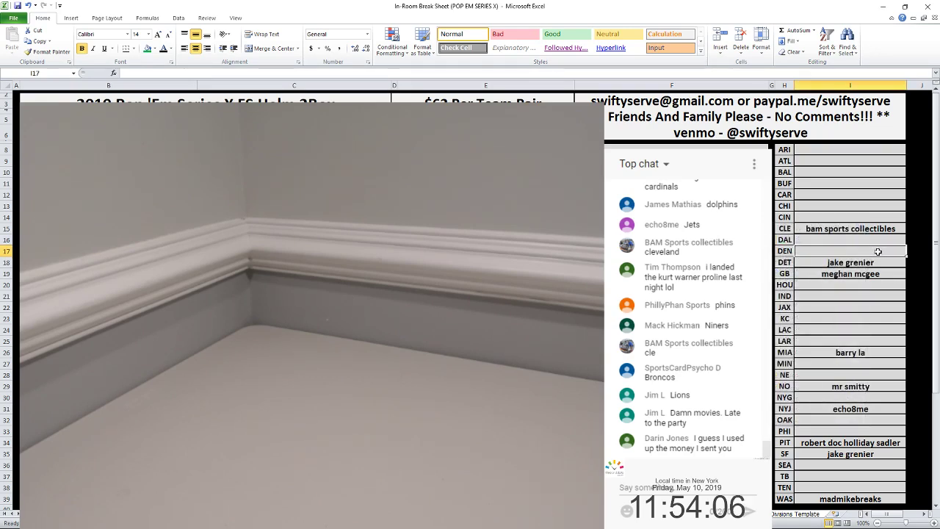
type("sportscardpsycho d")
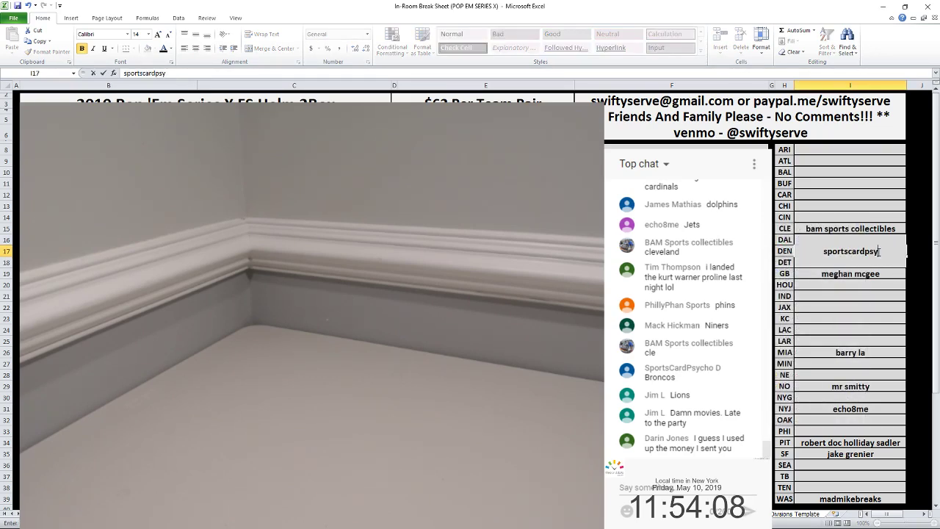
key("Return")
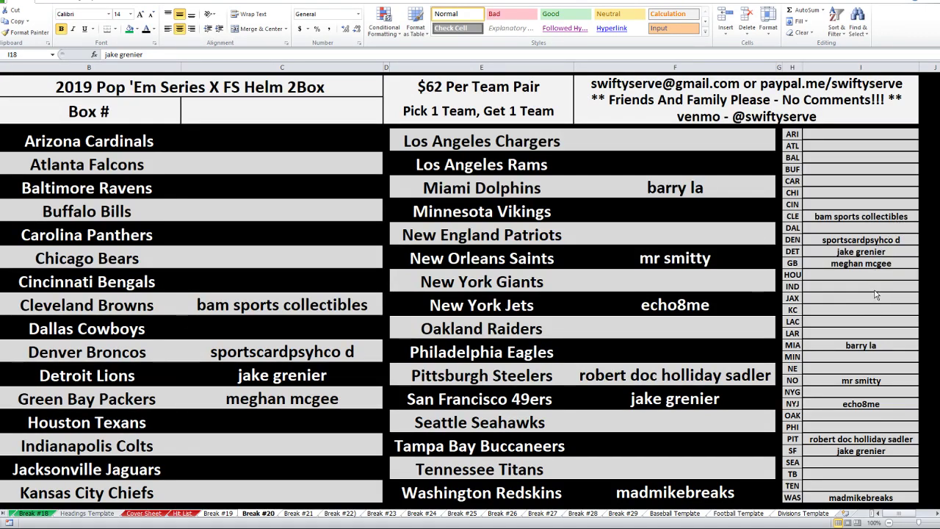
left_click(855, 192)
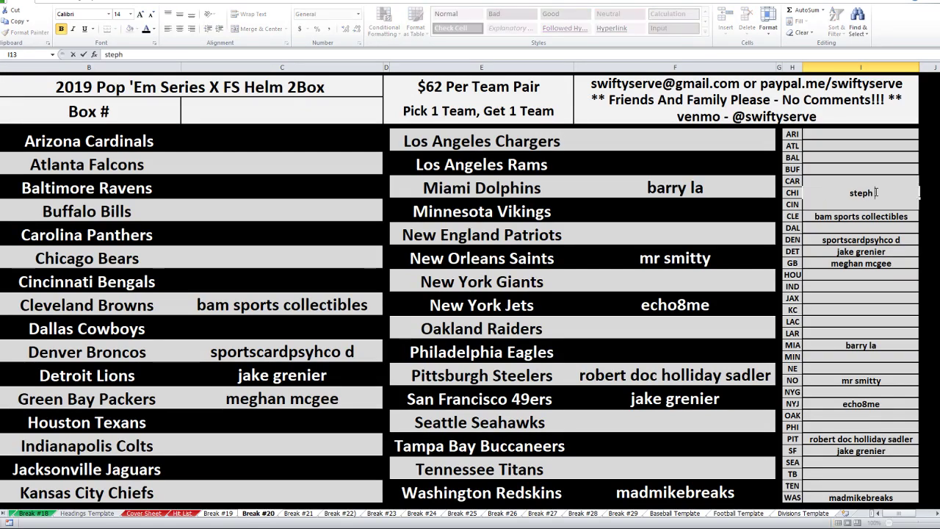
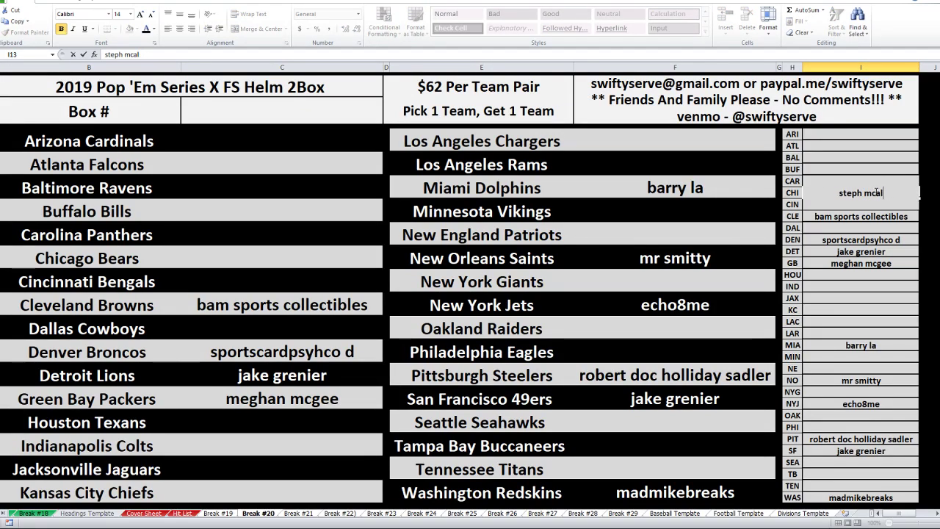
key("Return")
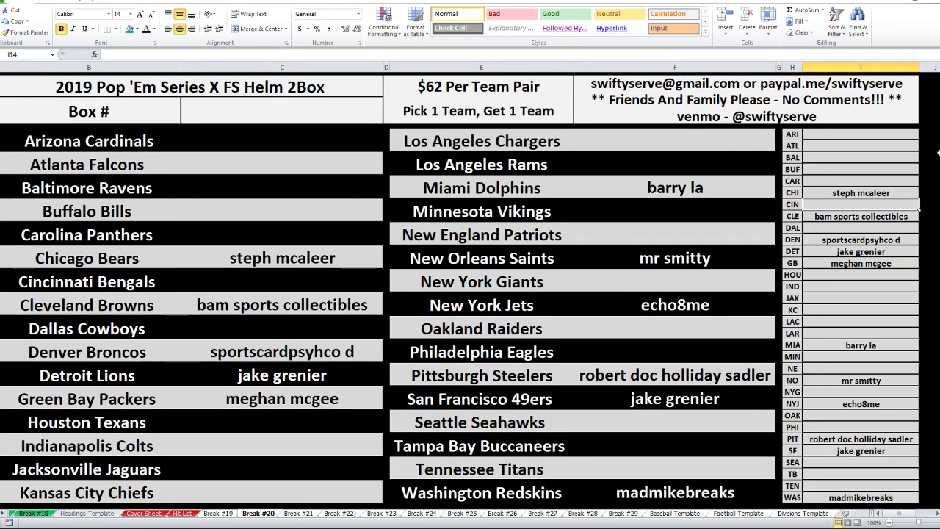
- Enter buyer names for the HOU, LAR and DAL teams
left_click(859, 279)
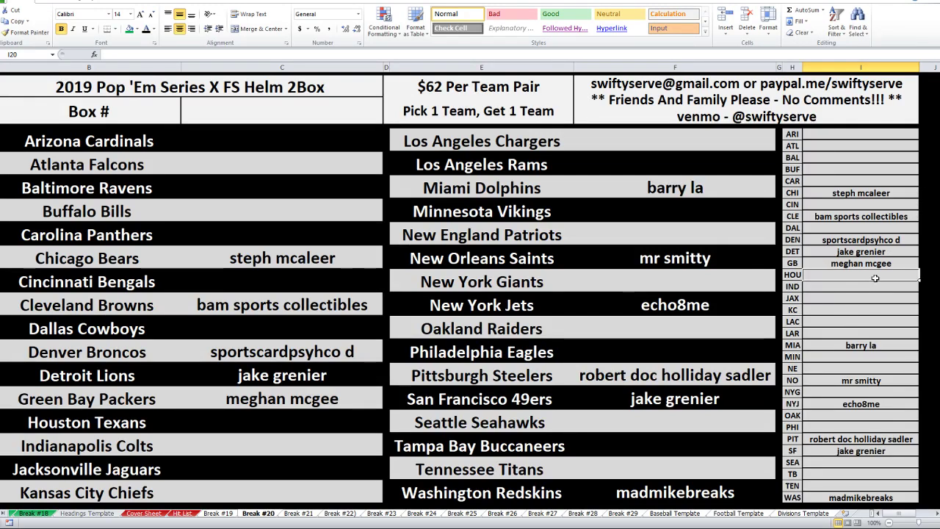
type("mr smitty")
key("Return")
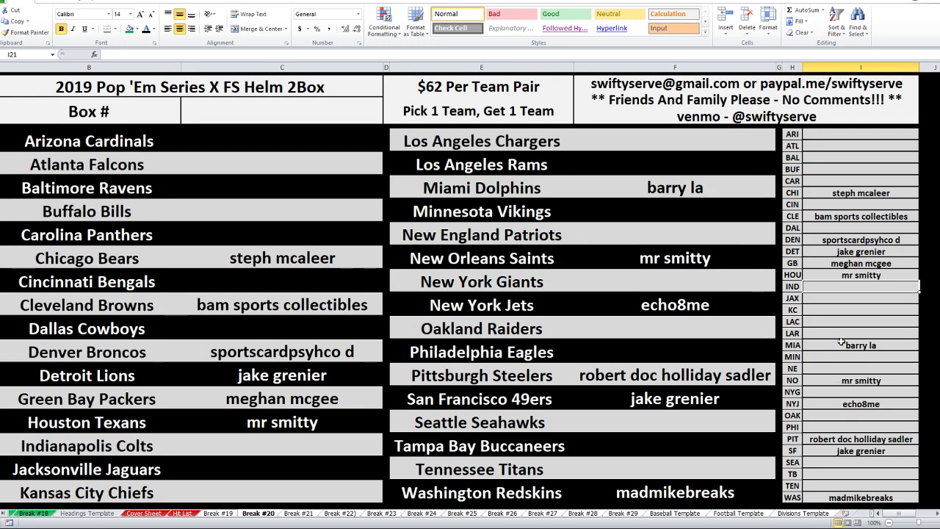
left_click(851, 321)
left_click(860, 333)
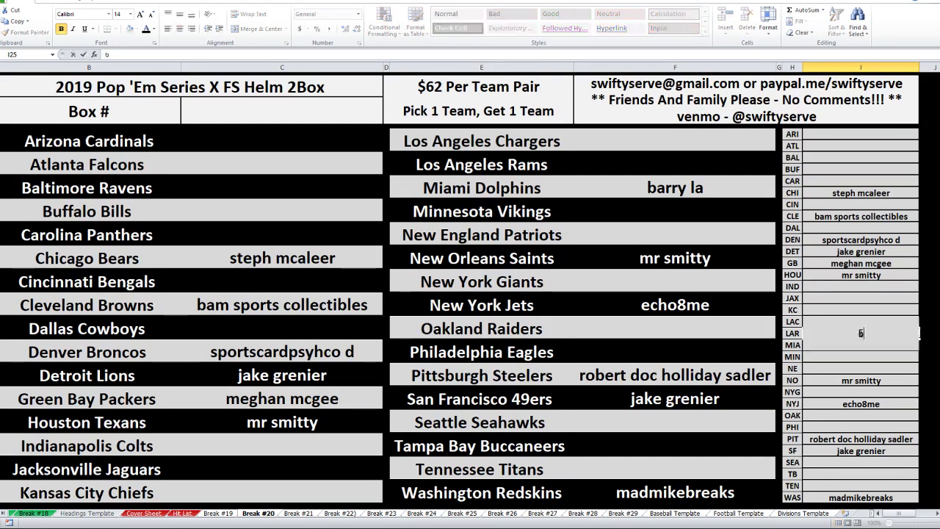
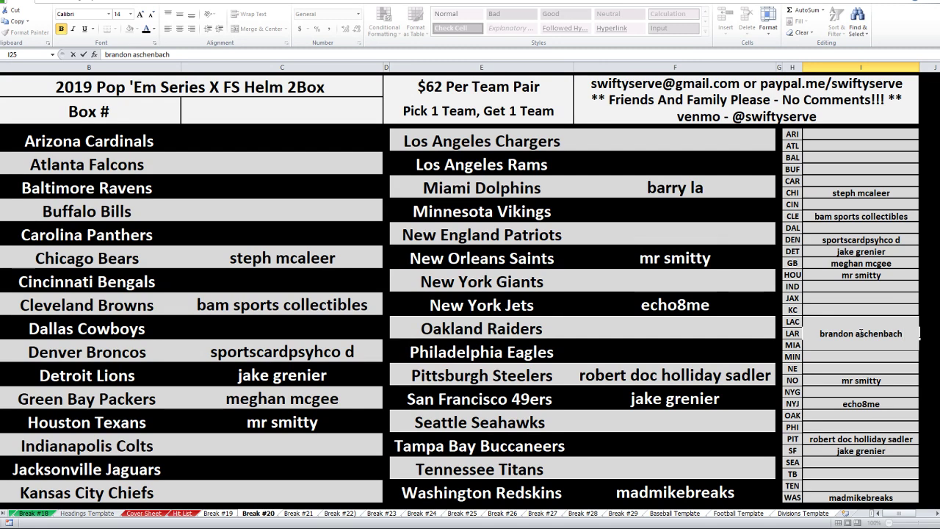
left_click(838, 227)
type("russ24")
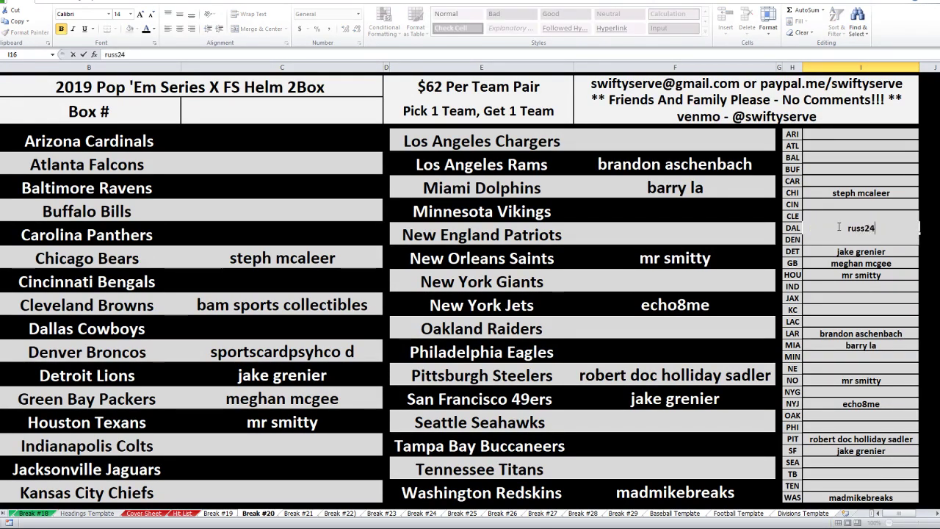
key("Return")
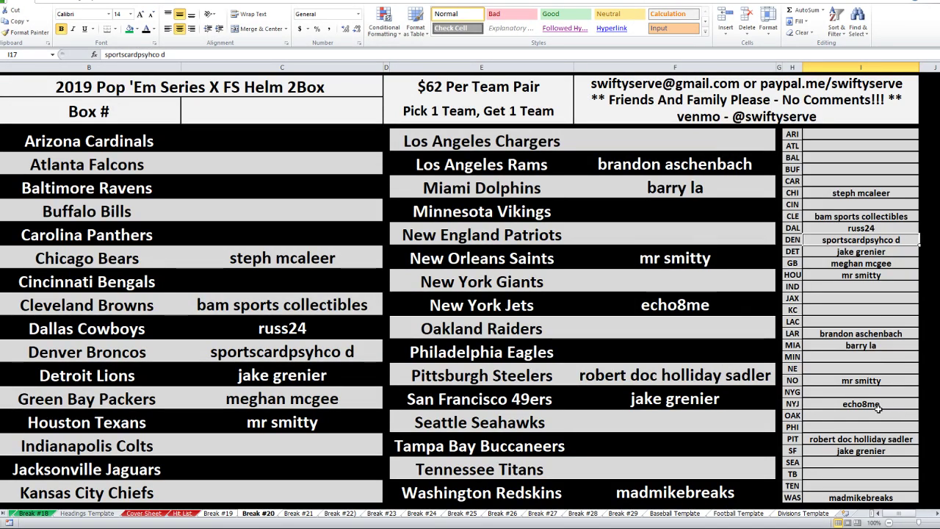
right_click(869, 461)
key("Escape")
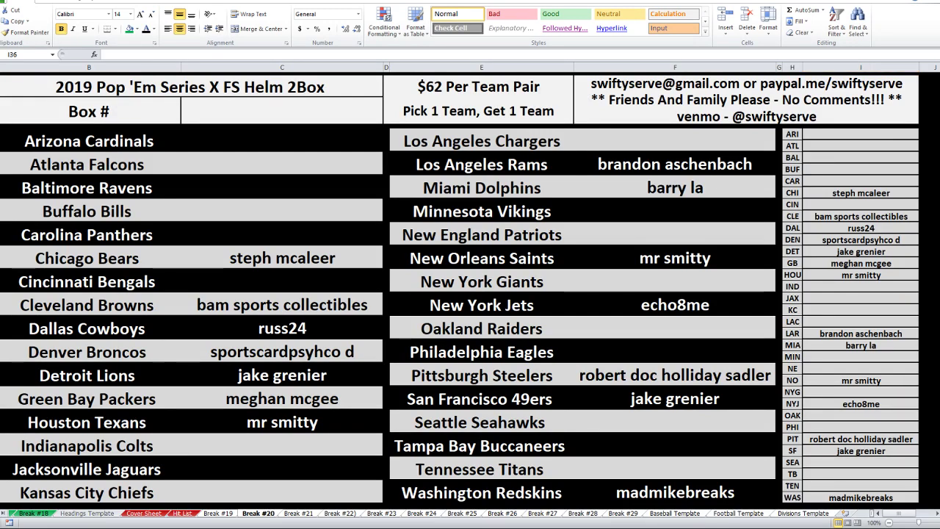
- View the Friday break schedule in the other workbook, then return to Break #20
key("alt+Tab")
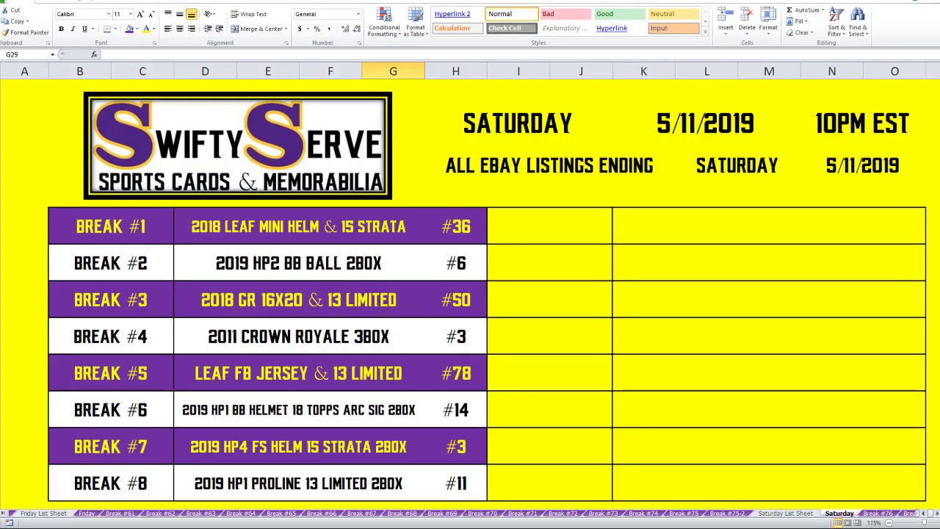
left_click(87, 513)
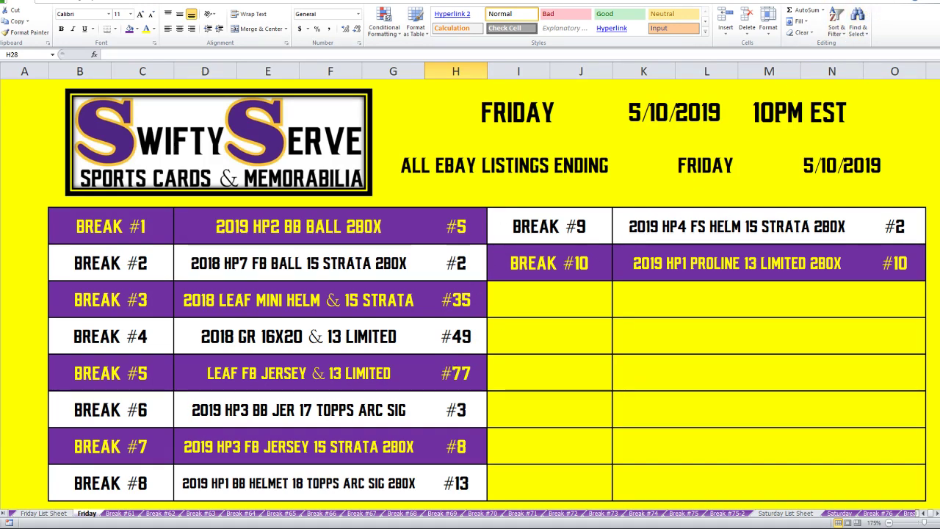
key("ctrl+Tab")
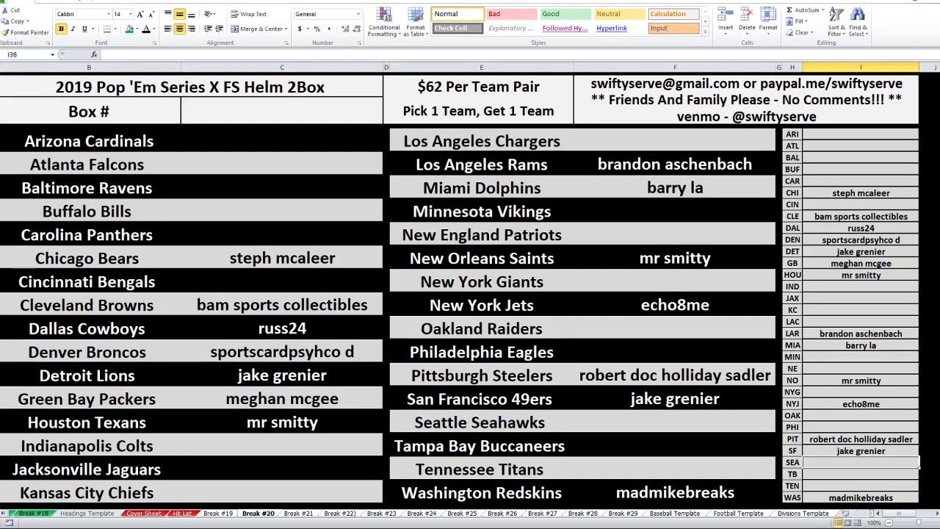
- Enter the buyer names for the Seattle Seahawks and Buffalo Bills rows
left_click(860, 472)
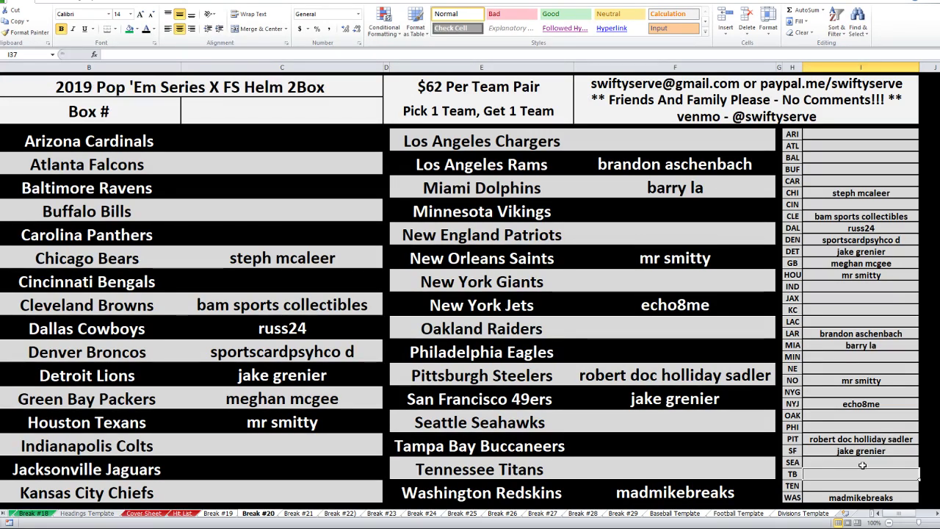
left_click(863, 465)
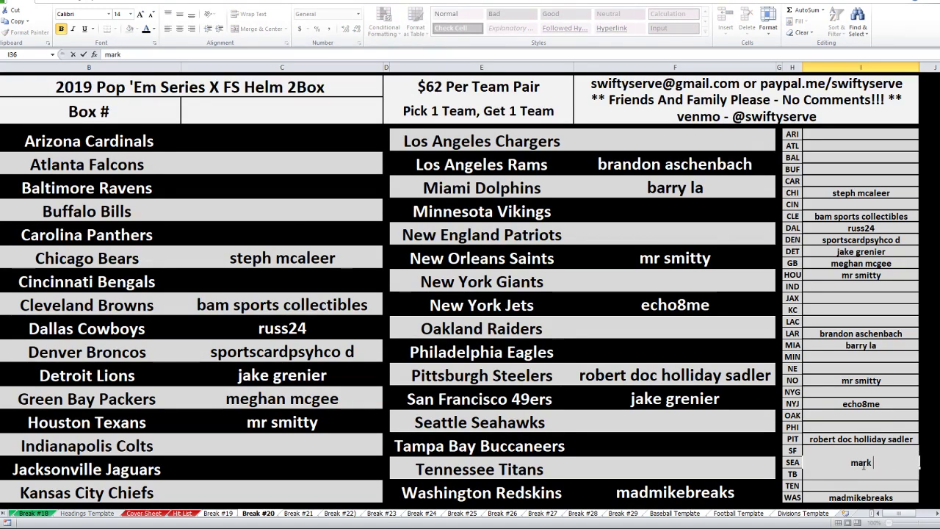
key("Return")
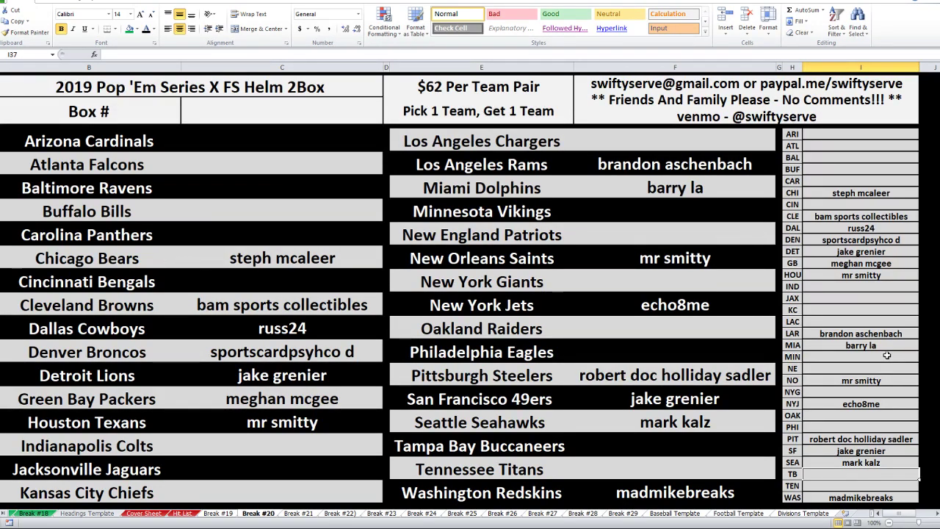
left_click(869, 168)
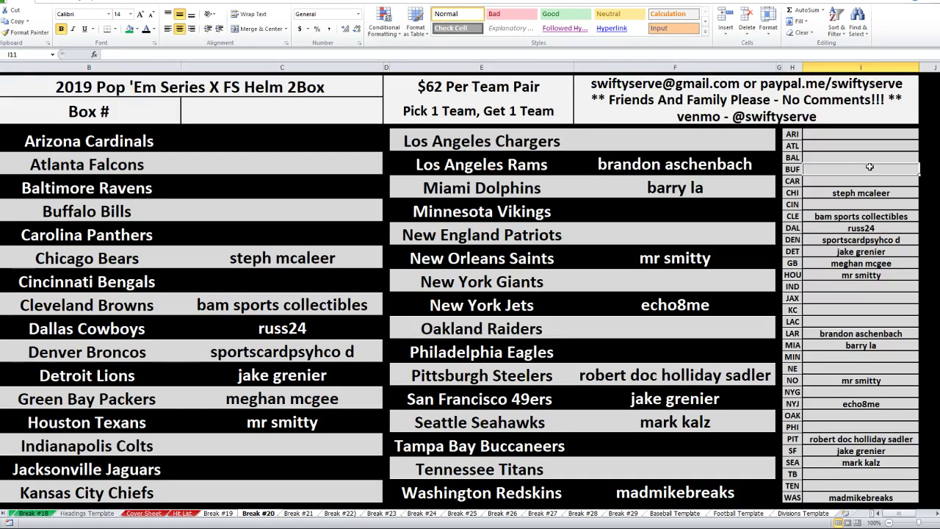
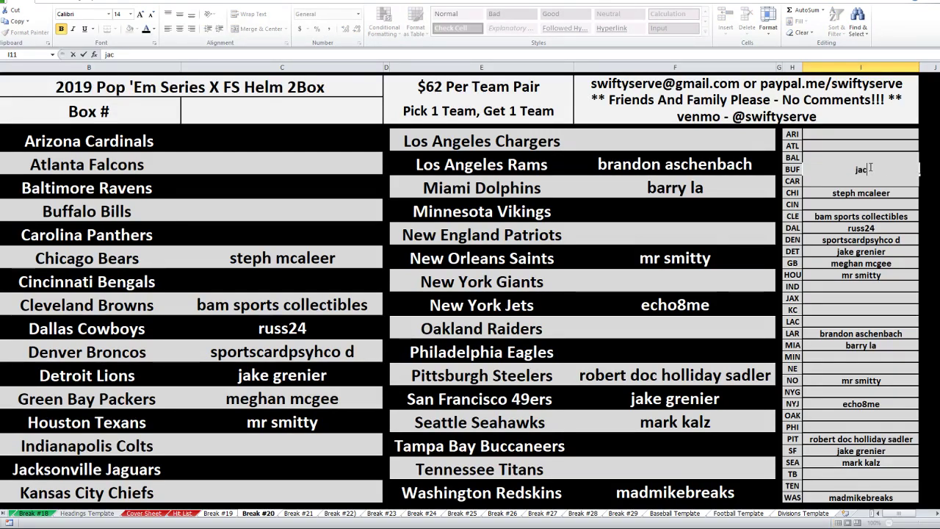
key("Return")
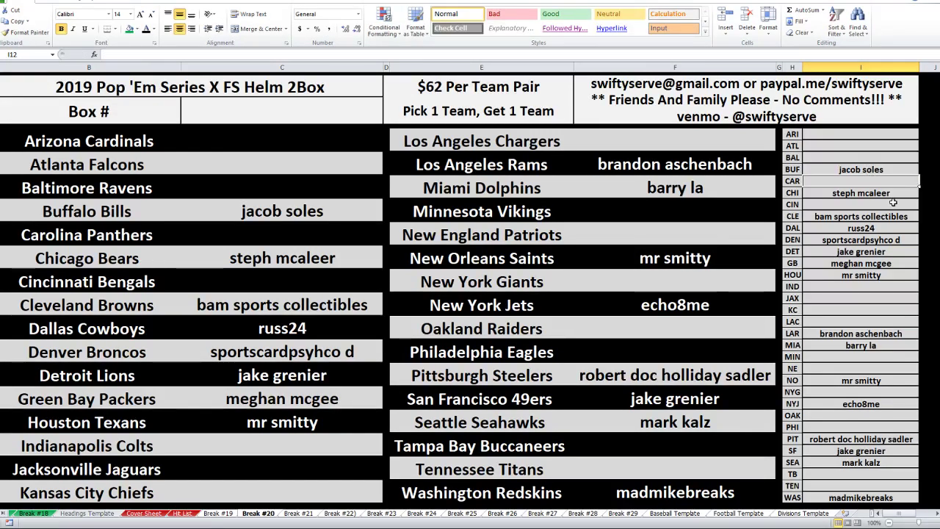
- Multi-select all claimed team rows, from Buffalo Bills through Washington Redskins
left_click_drag(169, 206, 270, 213)
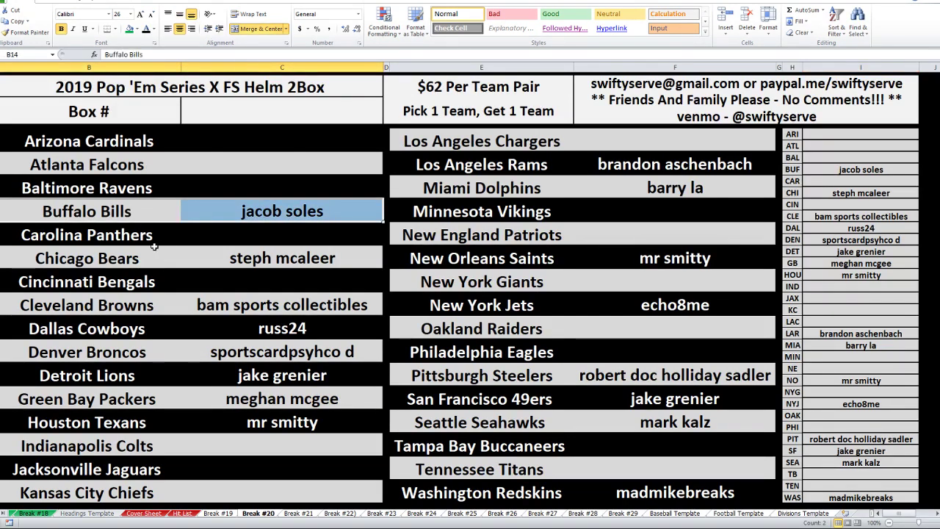
left_click_drag(154, 249, 220, 263)
left_click_drag(176, 304, 337, 420)
left_click_drag(514, 165, 617, 188)
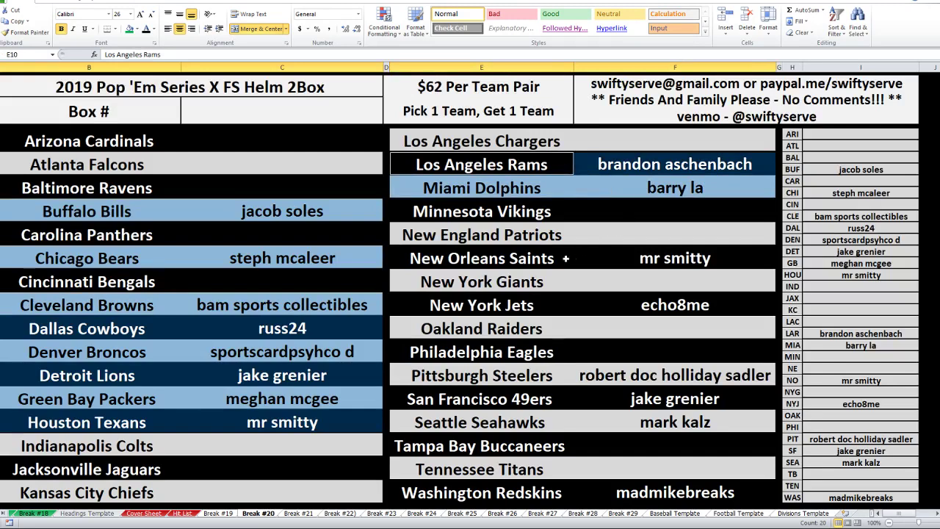
left_click_drag(537, 259, 615, 258)
left_click_drag(477, 305, 610, 312)
left_click_drag(533, 379, 627, 428)
left_click_drag(535, 496, 609, 494)
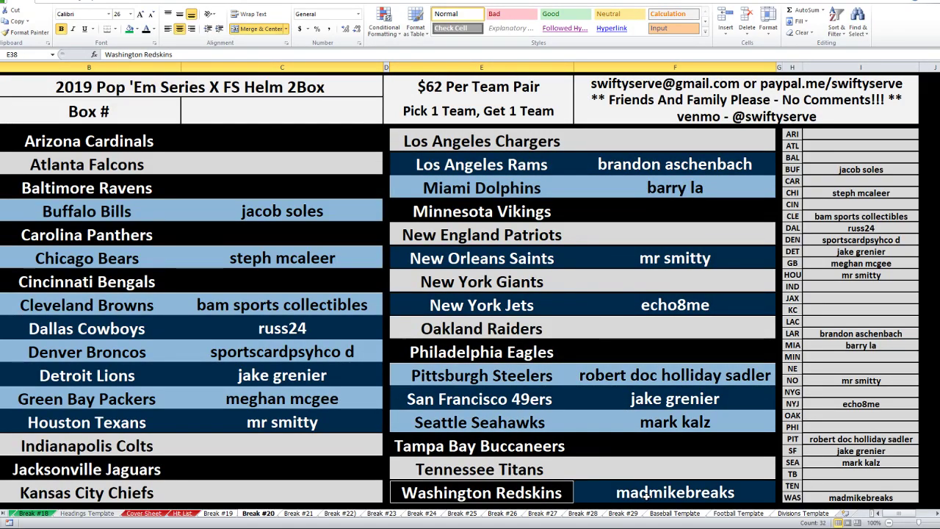
- Fill the selected team rows green and clear the selection
left_click(130, 29)
left_click(137, 30)
key("Escape")
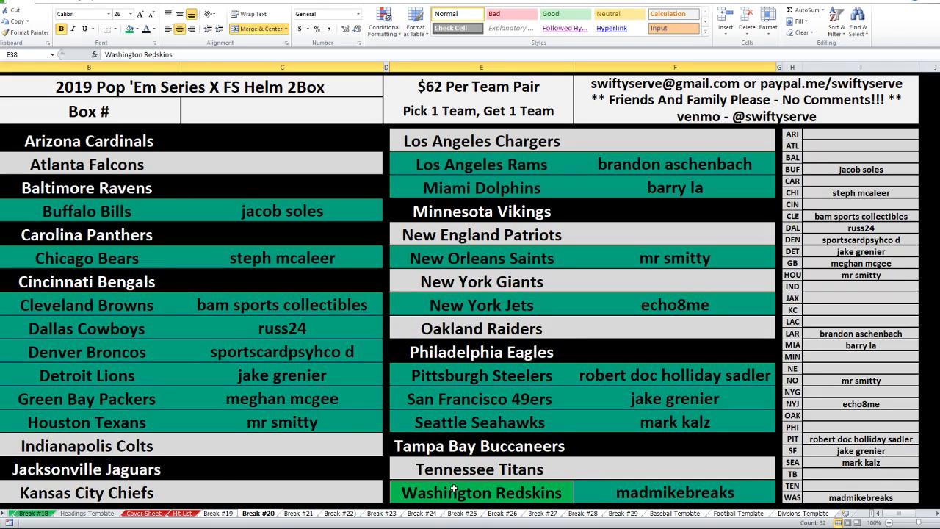
left_click(481, 492)
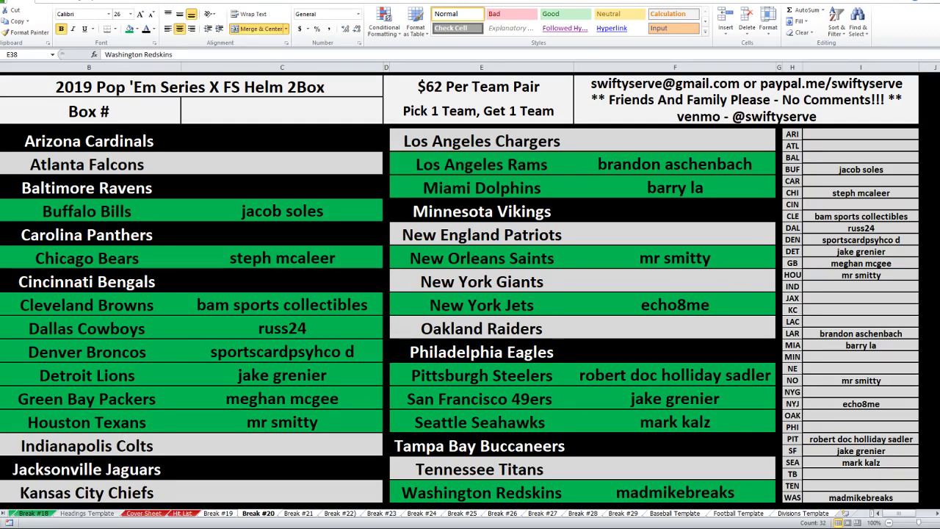
key("alt+Tab")
- Maximize Chrome, return to the List Randomizer form and randomize the box numbers
scroll(558, 293, "up", 3)
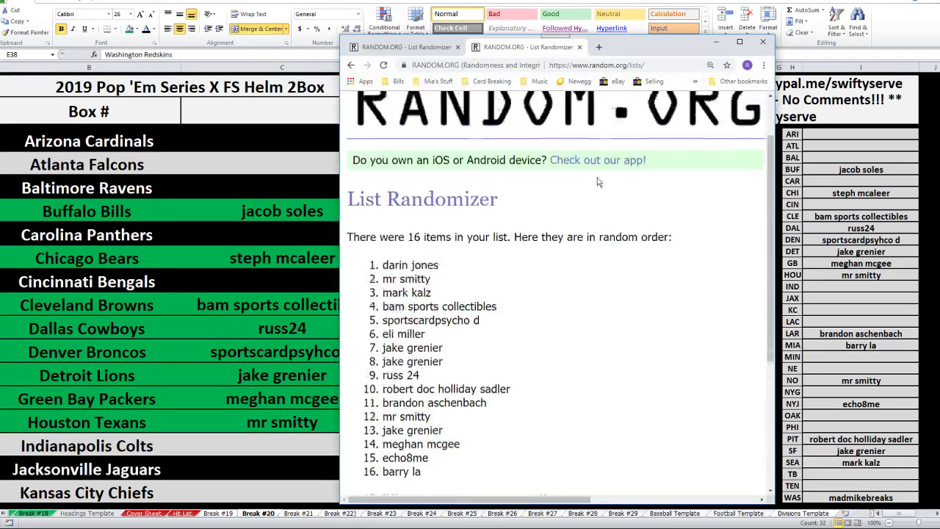
left_click(739, 41)
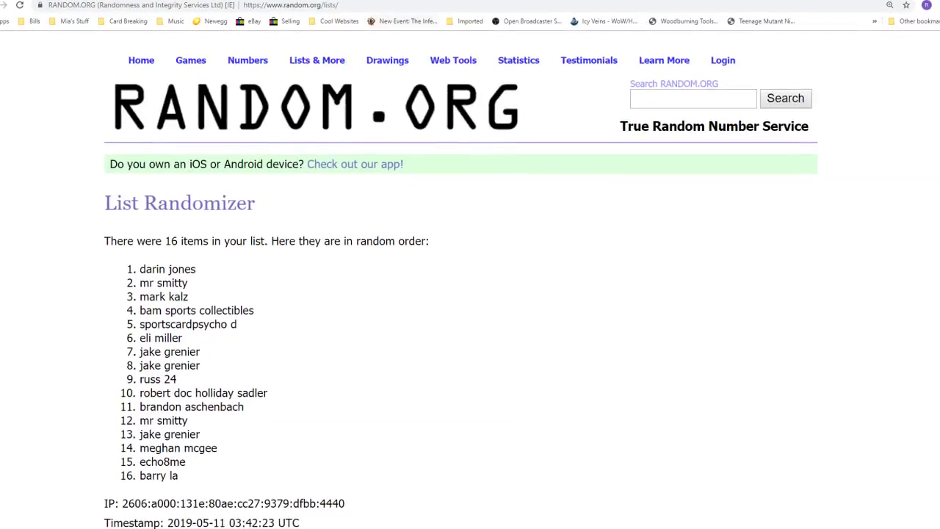
key("alt+Left")
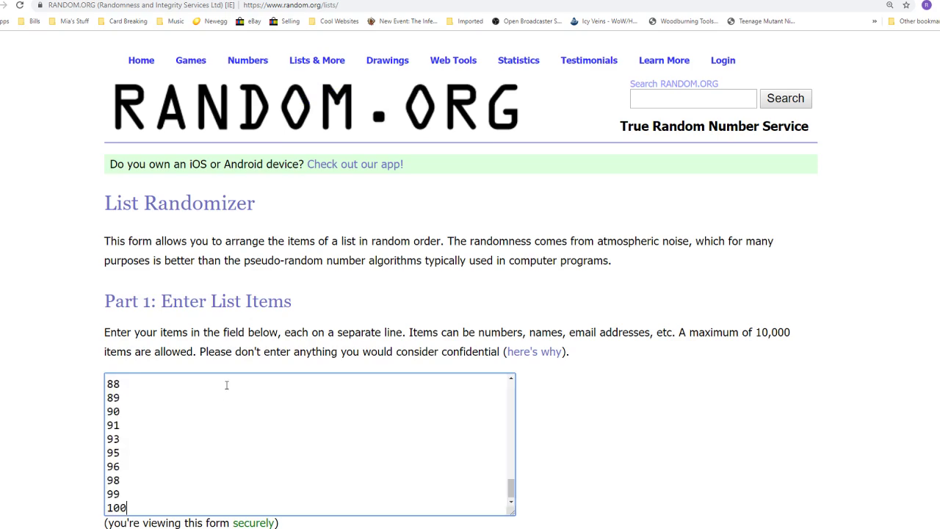
scroll(206, 419, "down", 3)
left_click(142, 362)
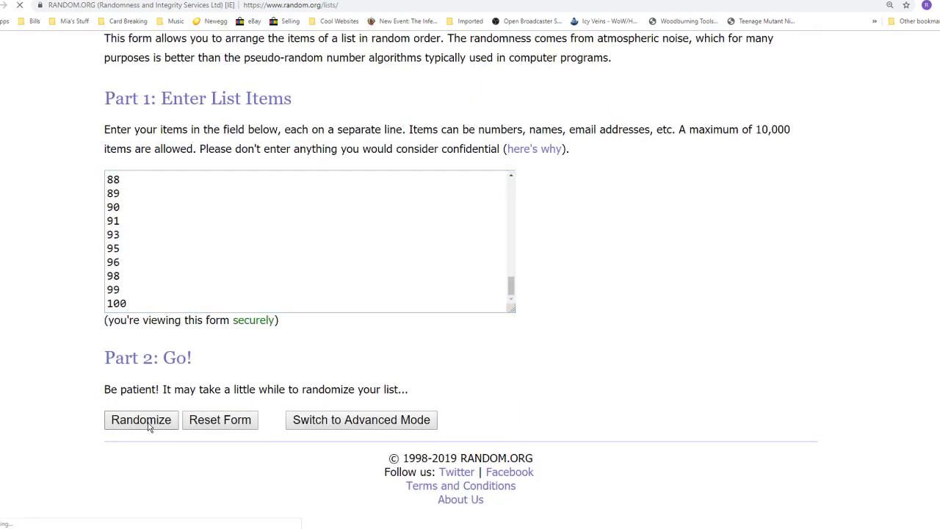
- Reshuffle the list four more times for five randomizations total
scroll(147, 426, "down", 10)
left_click(145, 422)
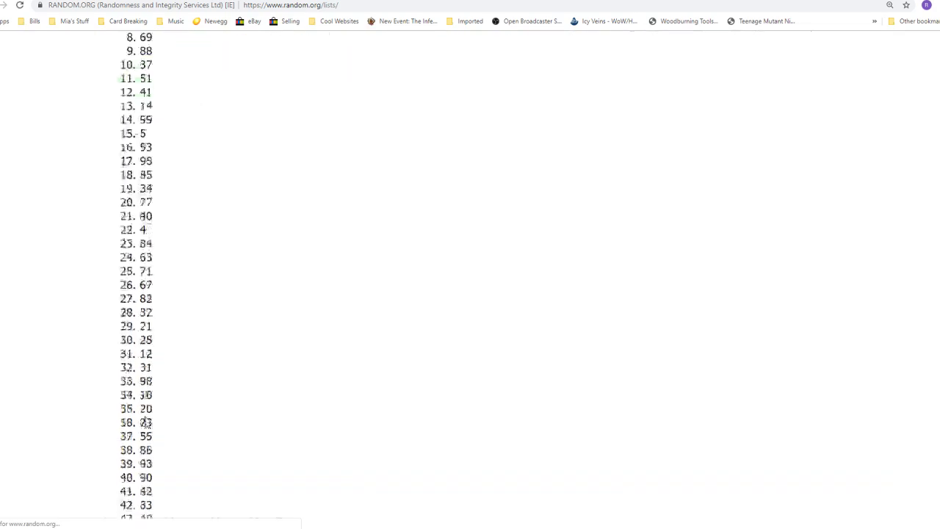
left_click(129, 420)
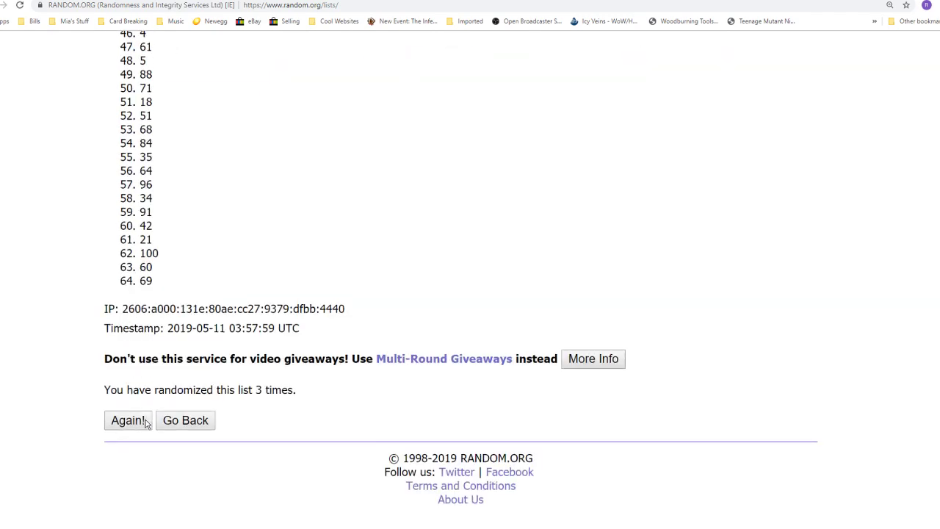
left_click(129, 420)
left_click(129, 420)
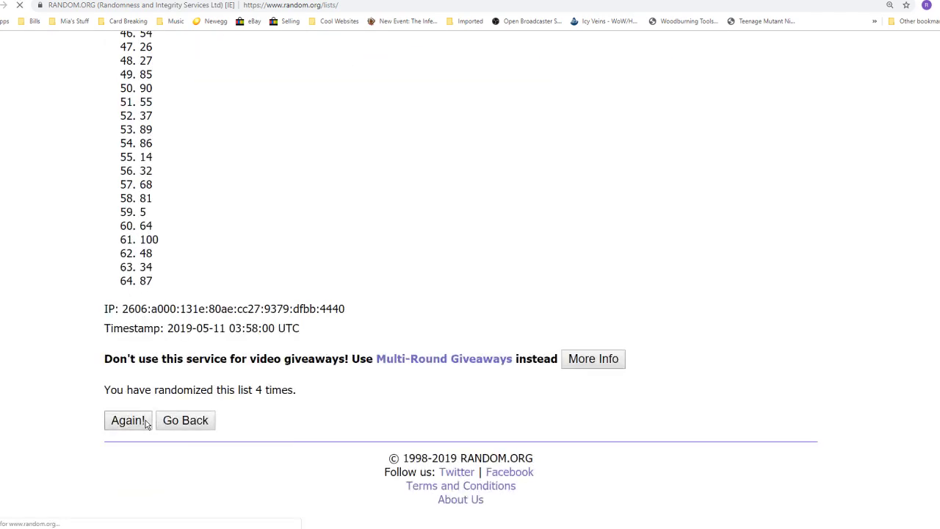
left_click_drag(206, 390, 320, 396)
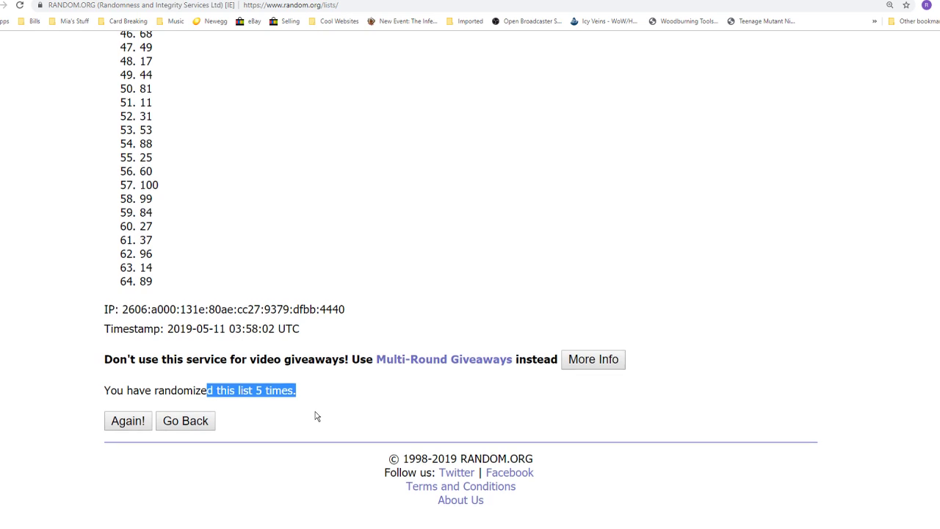
scroll(315, 411, "up", 15)
scroll(309, 402, "up", 3)
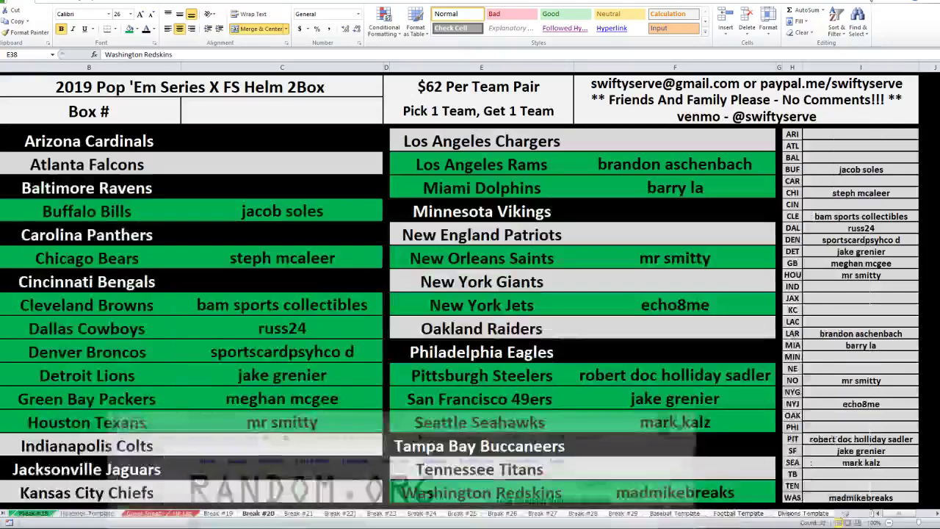
- Change the box cell B5 to read 'Box #42, 95'
left_click(144, 111)
left_click(145, 53)
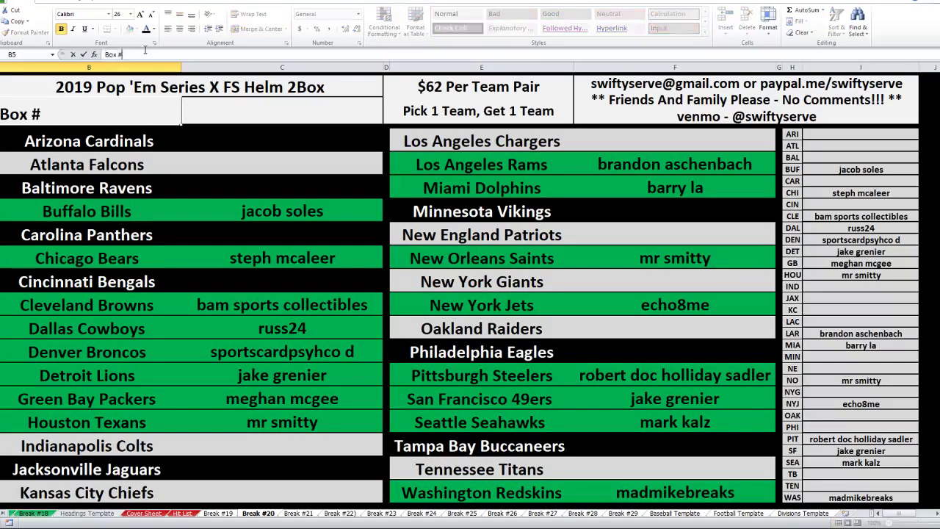
type("42, 95")
key("Return")
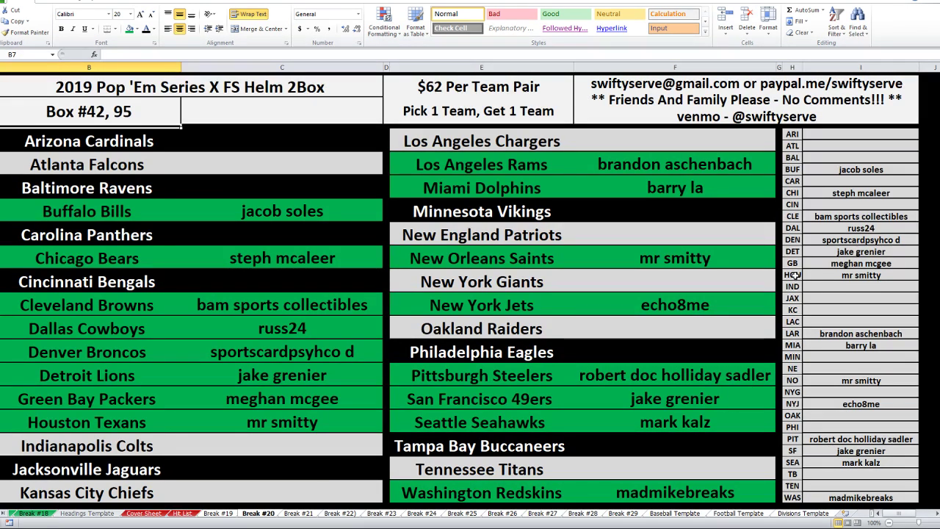
- Fill the HOU and NO buyer rows in the side list green
left_click_drag(794, 275, 823, 278)
left_click_drag(793, 380, 821, 378, "ctrl")
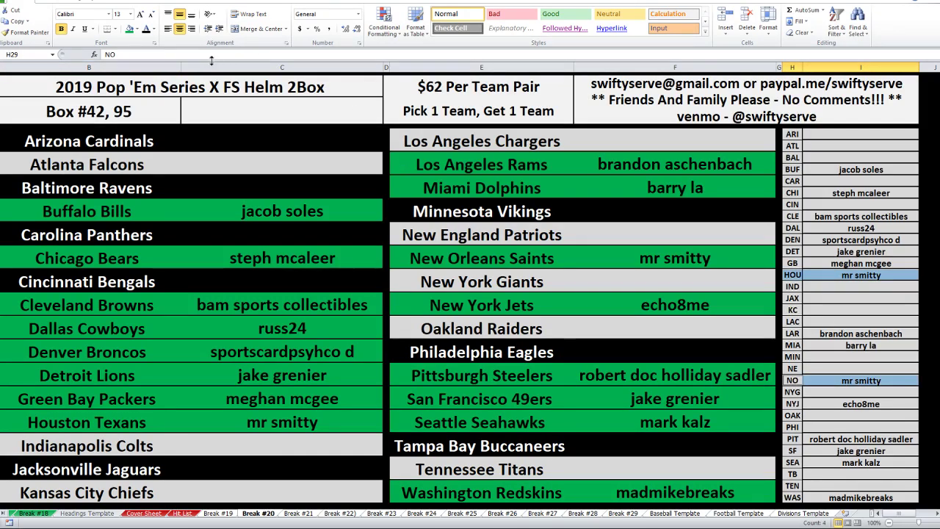
left_click(129, 31)
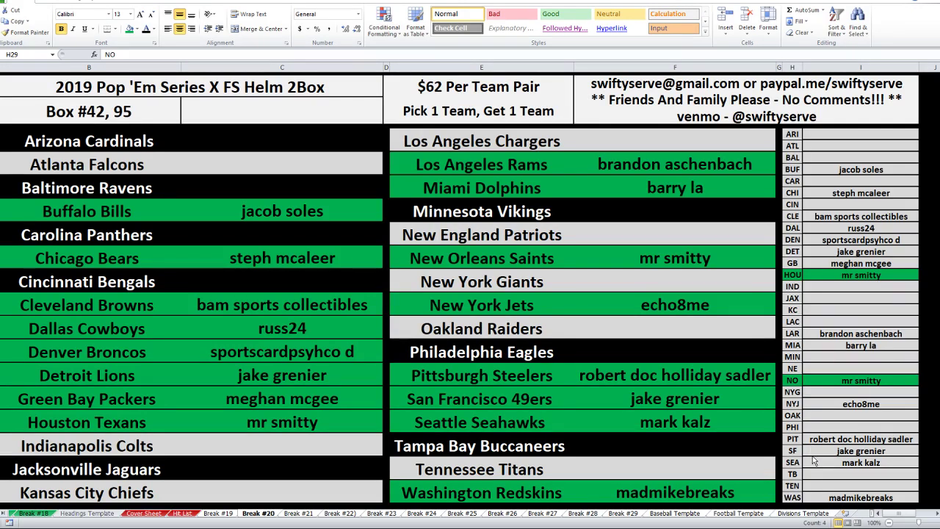
left_click_drag(794, 440, 820, 438)
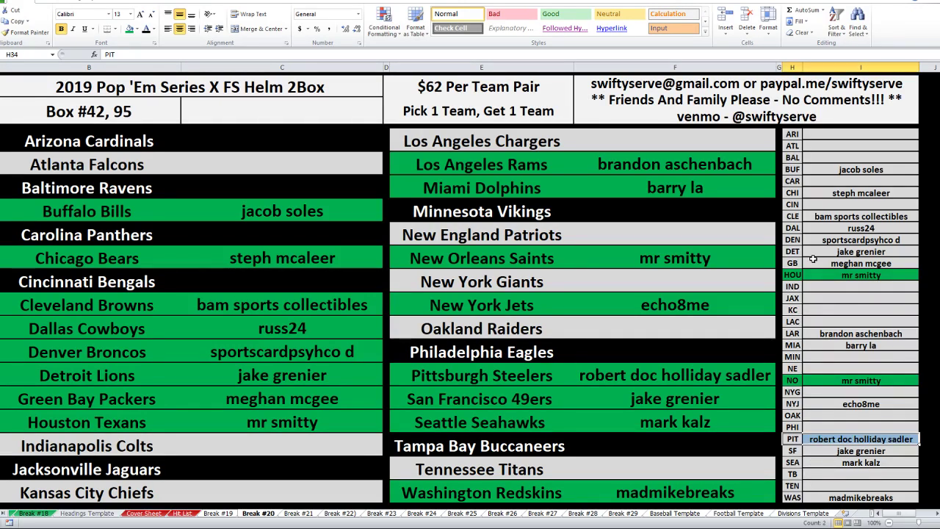
- Add the GB, NYJ, WAS, DEN, MIA, DAL, DET, SF, CLE, LAR and SEA side-list rows to the selection and fill them green
left_click_drag(794, 263, 809, 263, "ctrl")
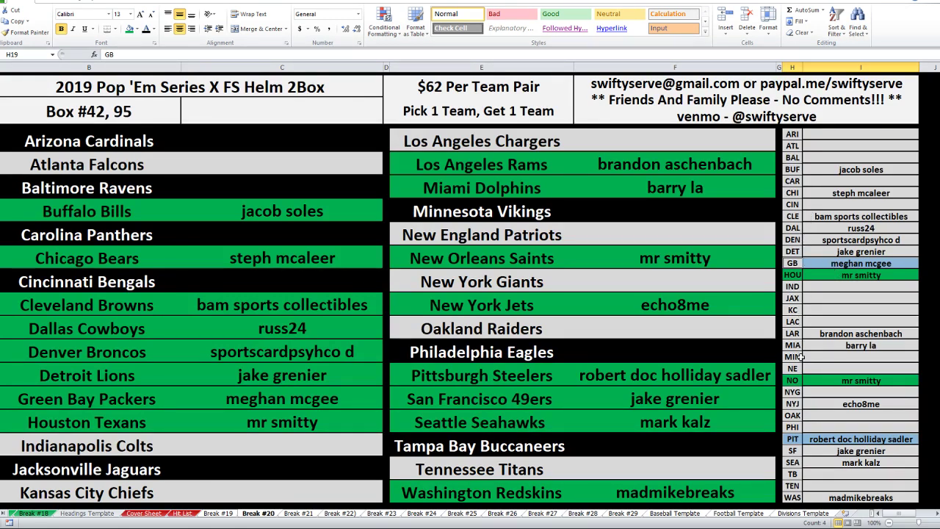
left_click_drag(795, 403, 822, 403)
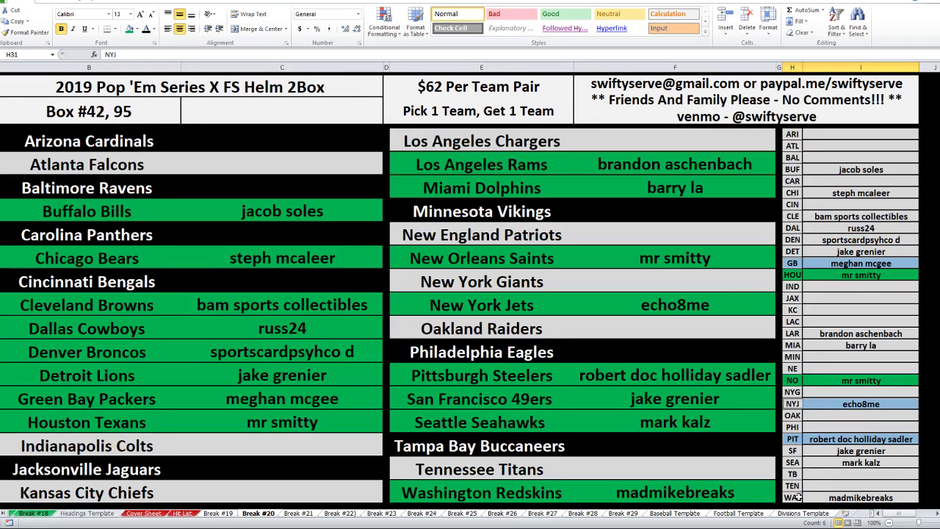
left_click_drag(798, 497, 825, 497)
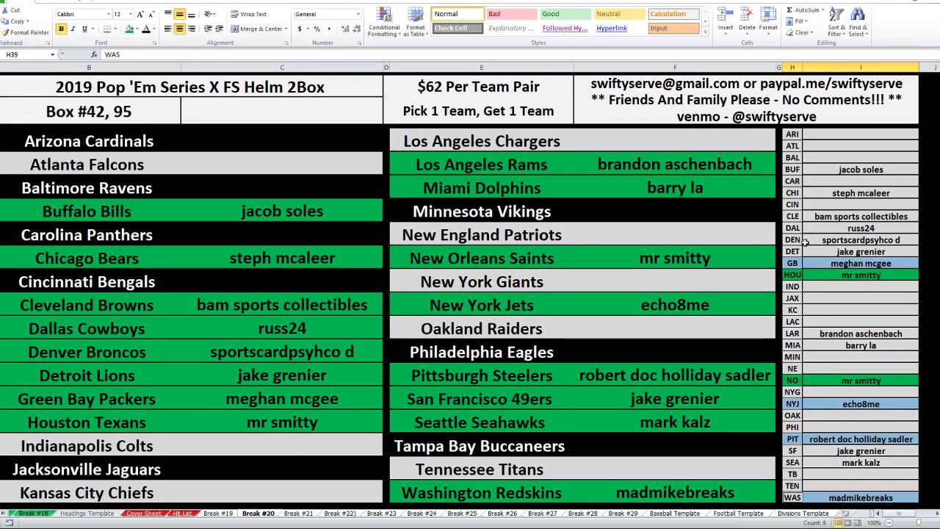
left_click_drag(797, 239, 821, 240)
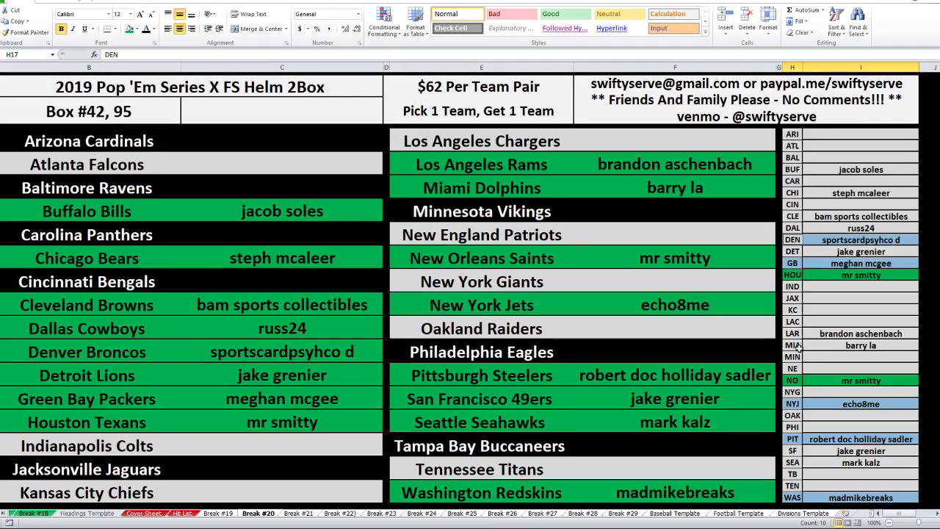
left_click_drag(795, 345, 815, 344)
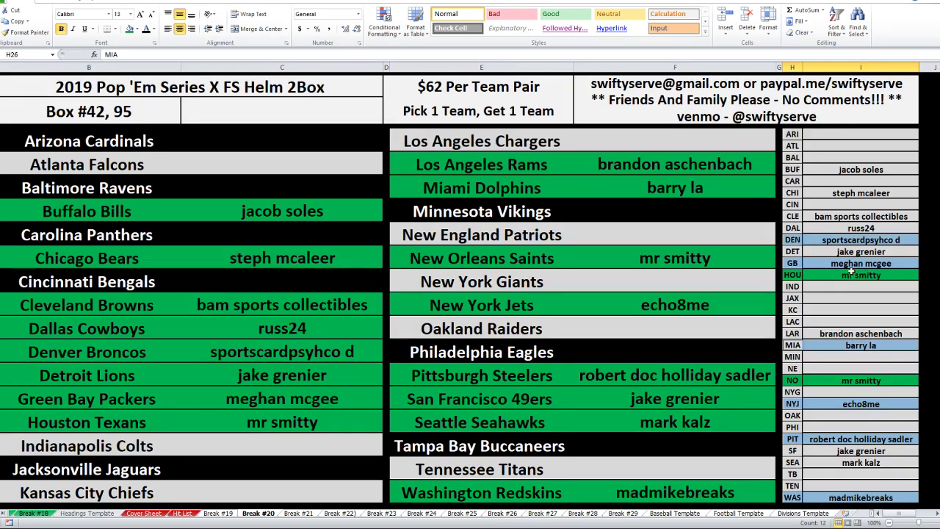
left_click_drag(794, 228, 822, 251)
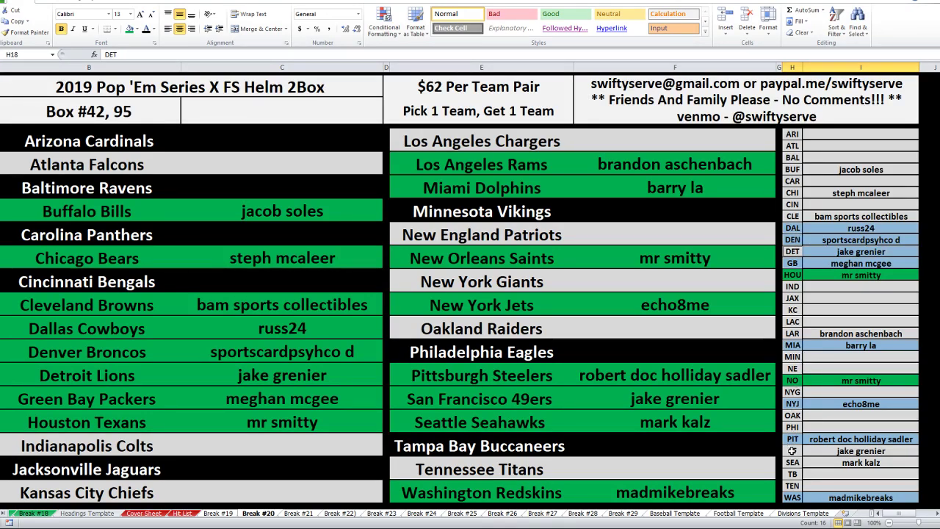
left_click_drag(789, 450, 821, 449)
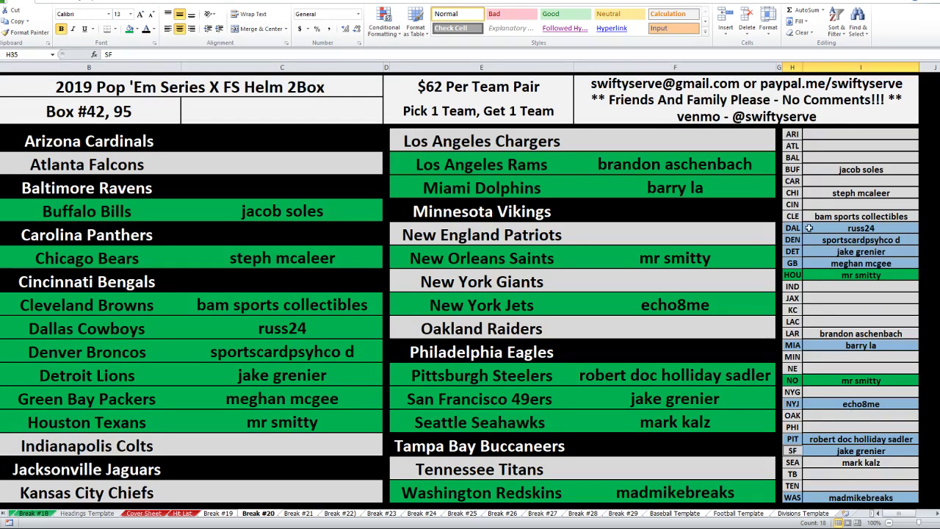
left_click_drag(793, 217, 827, 193)
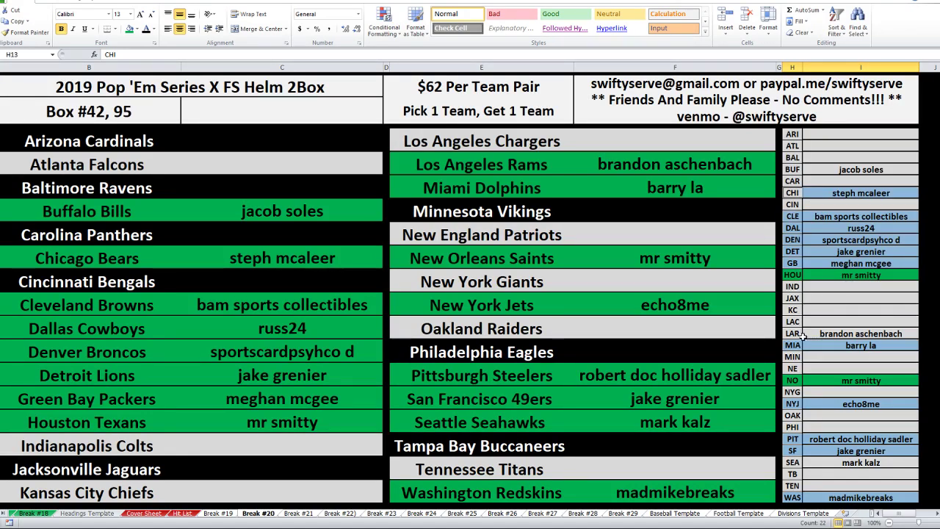
left_click_drag(796, 334, 818, 335)
left_click_drag(797, 461, 822, 462)
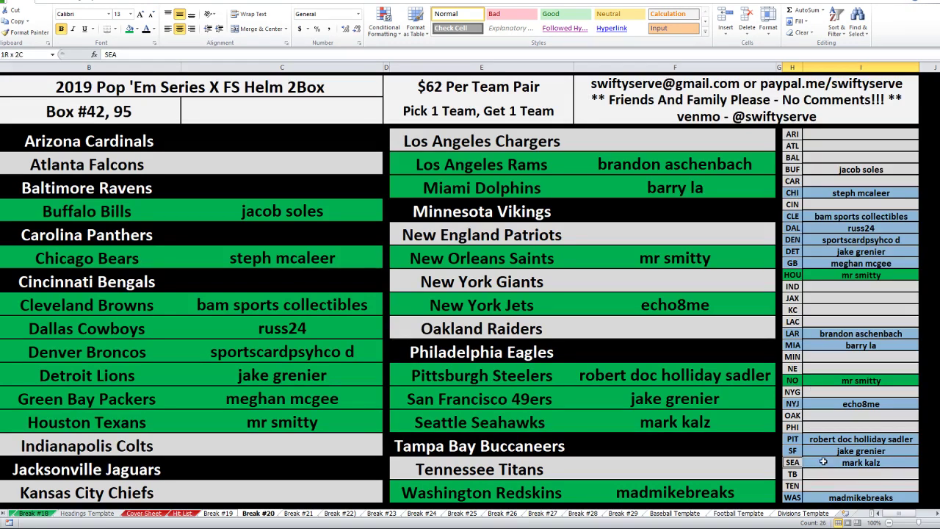
left_click(128, 29)
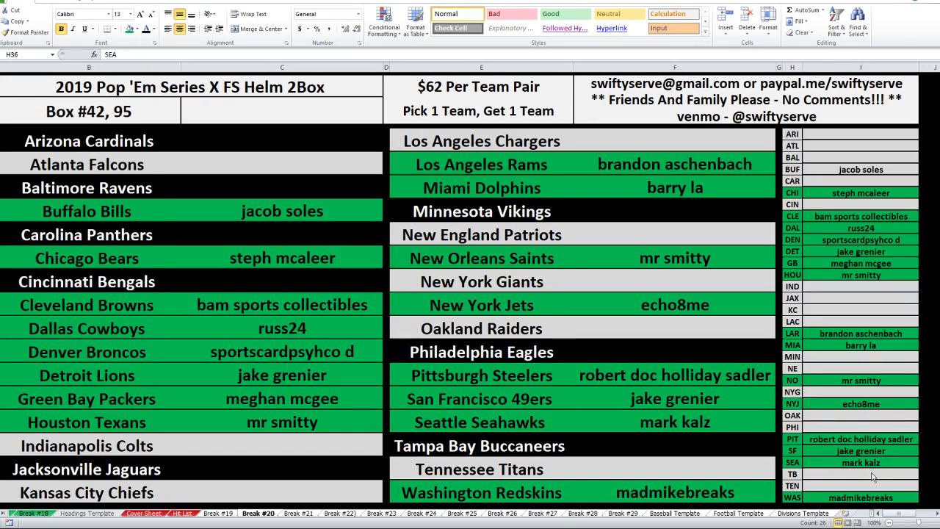
- Copy the side list's buyer names from BUF down to WAS and return to the browser
left_click(852, 168, "shift")
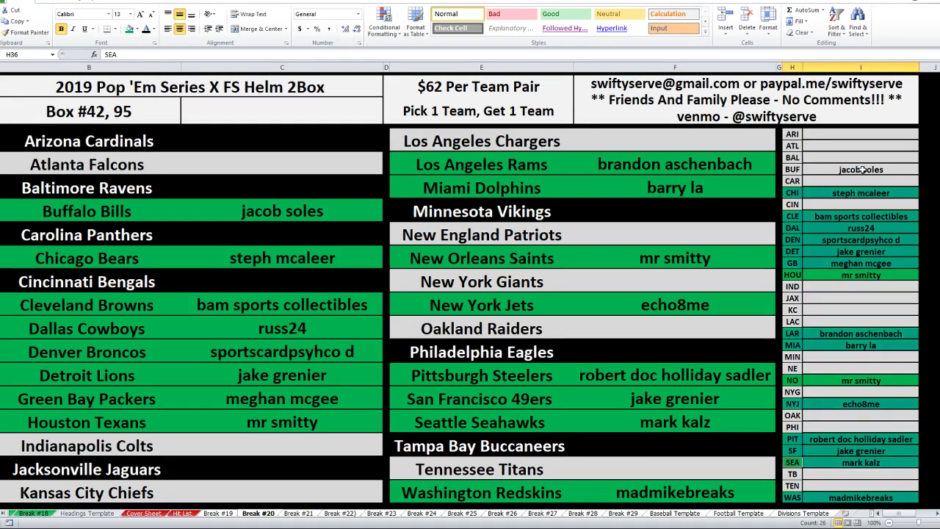
left_click_drag(851, 168, 850, 497)
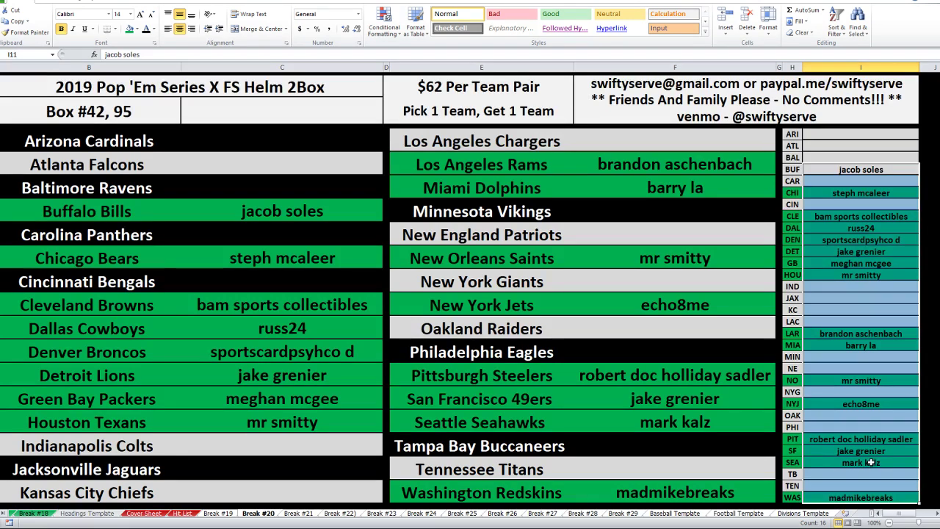
key("ctrl+c")
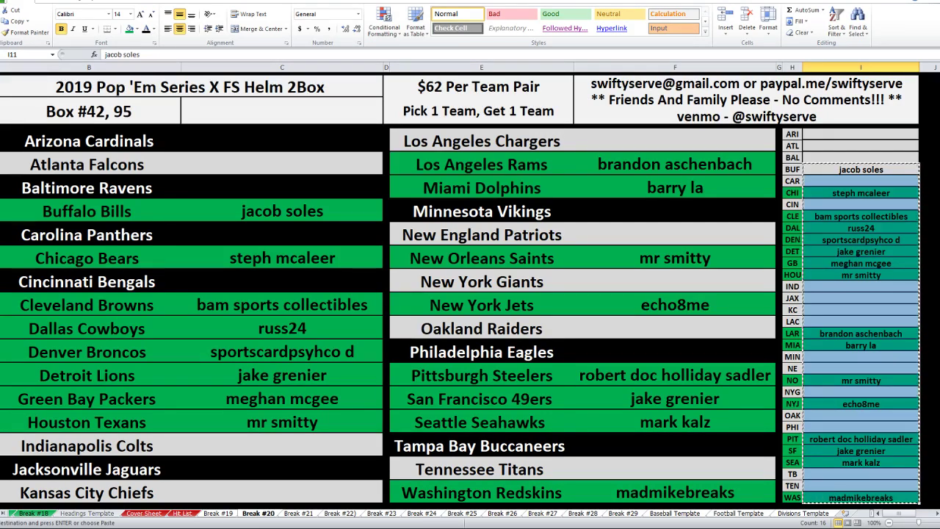
key("alt+Tab")
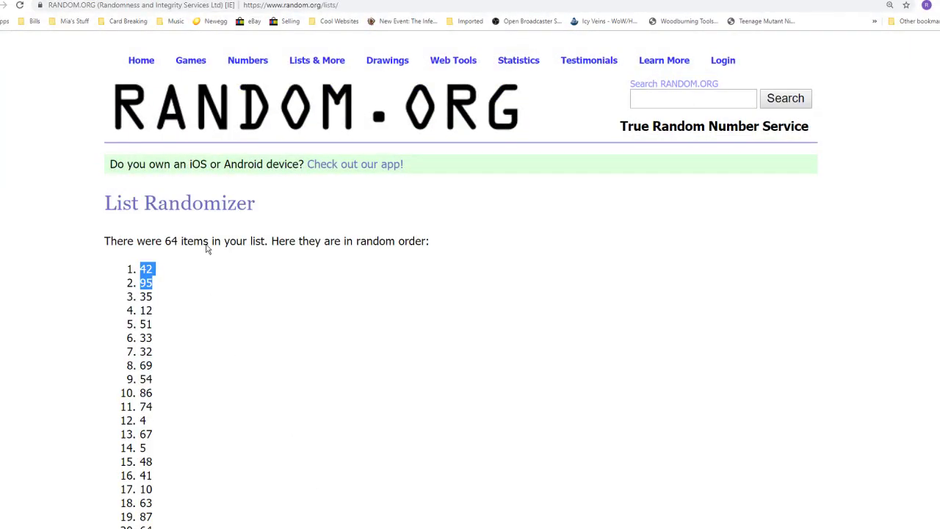
- Paste the copied buyer names into a fresh List Randomizer form, removing the trailing empty line
mouse_move(316, 66)
left_click(309, 87)
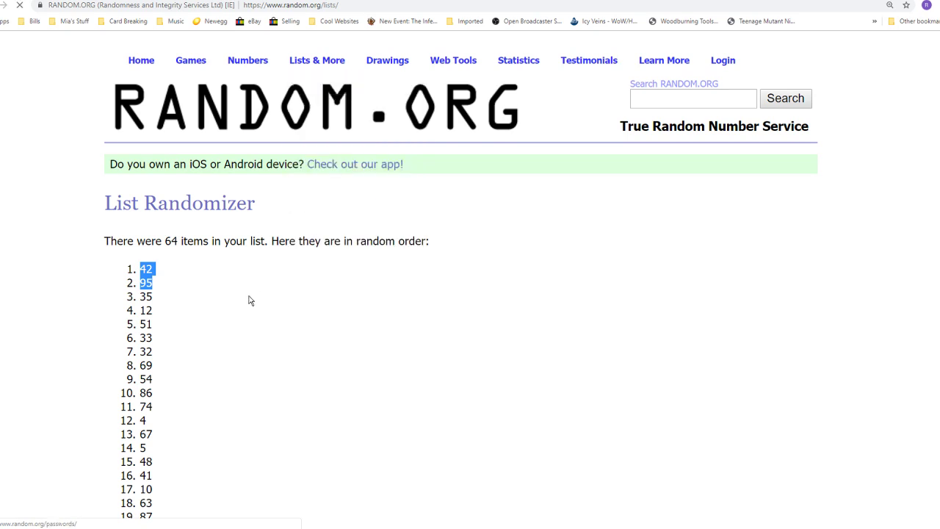
left_click(233, 415)
key("ctrl+v")
key("BackSpace")
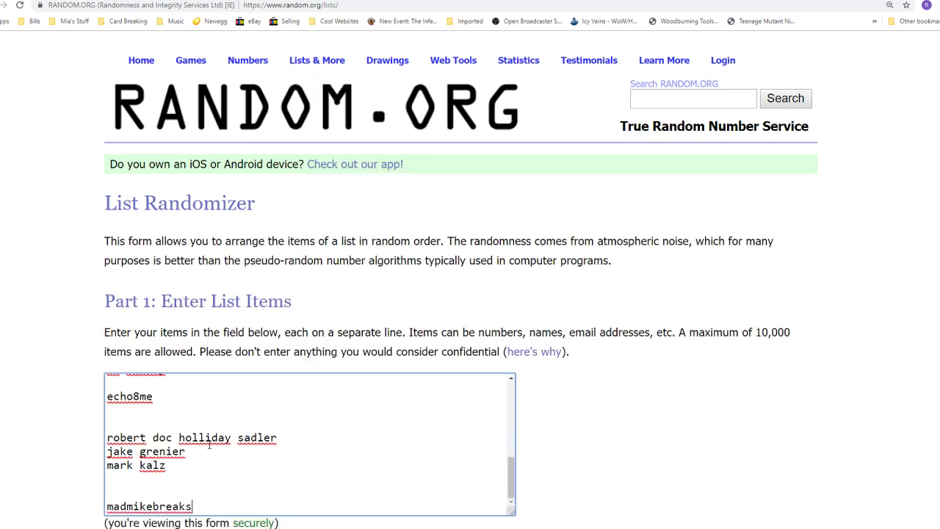
- Delete the blank lines around the NYJ, MIA, LAR and last buyer names
left_click(123, 493)
key("BackSpace")
key("BackSpace")
left_click(126, 452)
key("BackSpace")
key("BackSpace")
left_click(136, 438)
key("BackSpace")
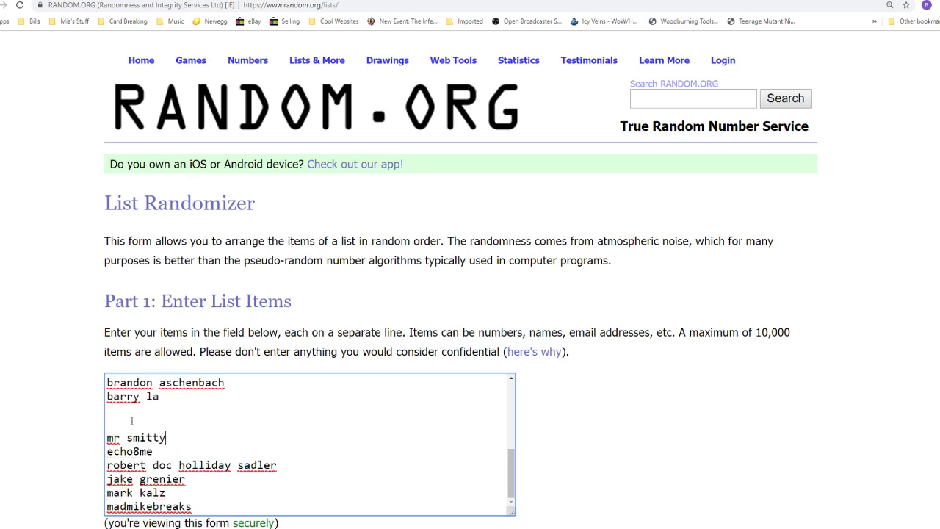
left_click(130, 412)
left_click(130, 424)
key("BackSpace")
key("BackSpace")
left_click(124, 398)
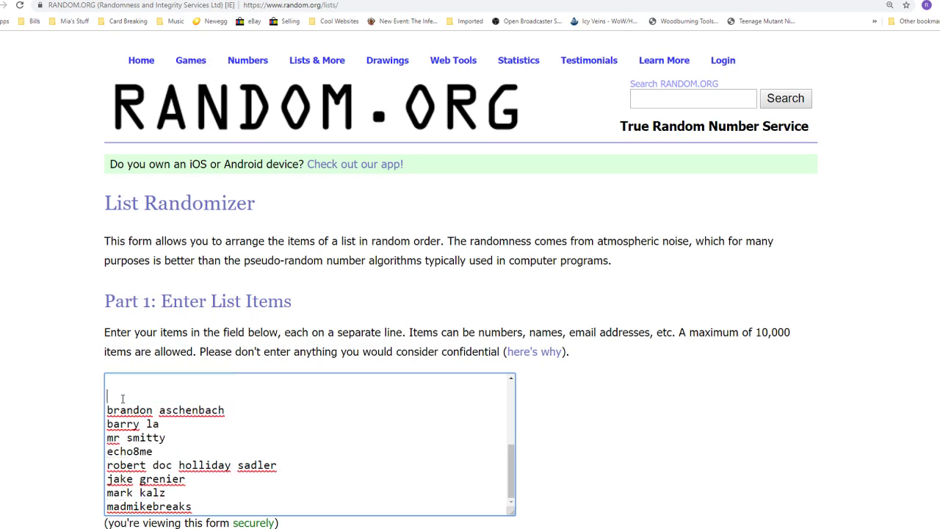
key("BackSpace")
key("BackSpace")
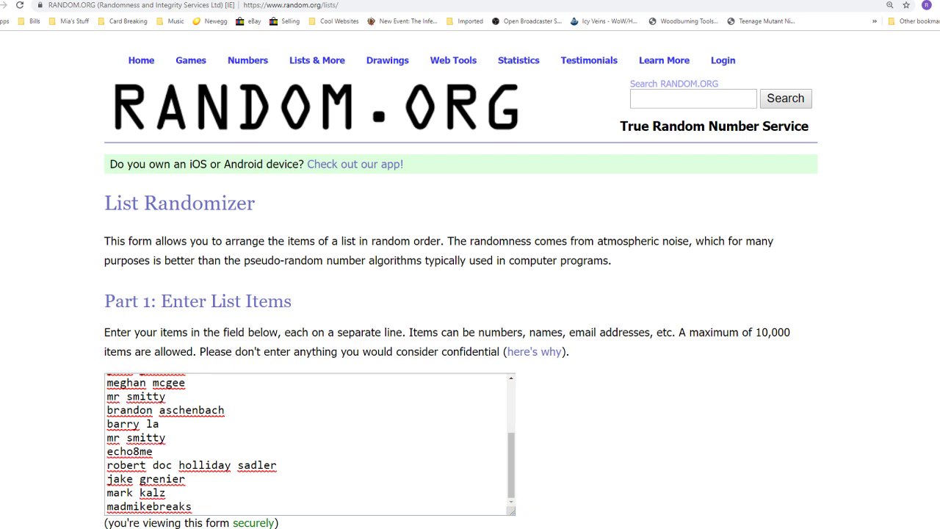
- Scroll up in the list and delete the two remaining blank lines
left_click(175, 424)
scroll(175, 424, "up", 3)
left_click(121, 421)
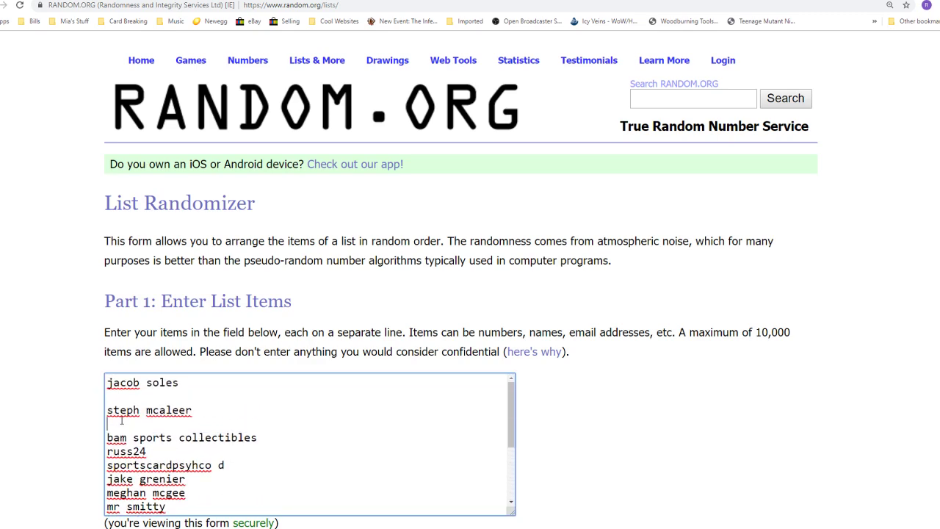
key("BackSpace")
left_click(119, 396)
key("BackSpace")
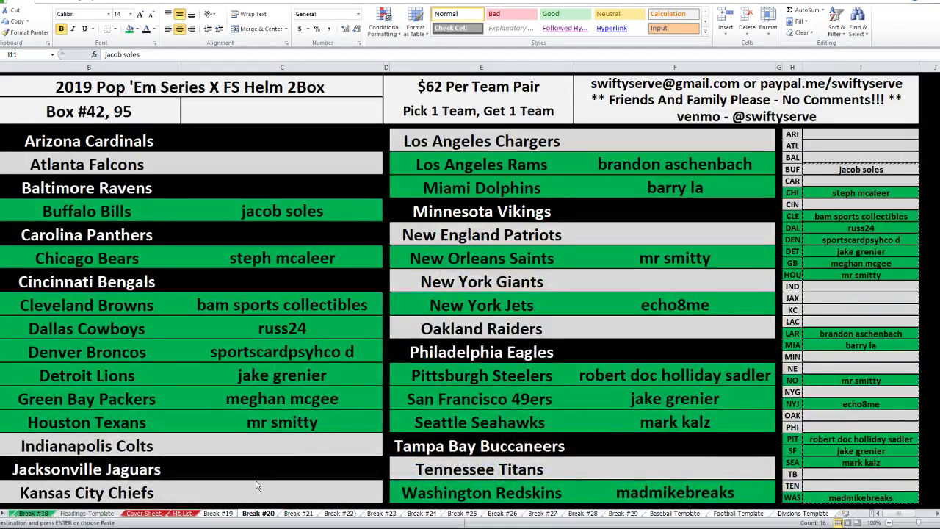
left_click(190, 515)
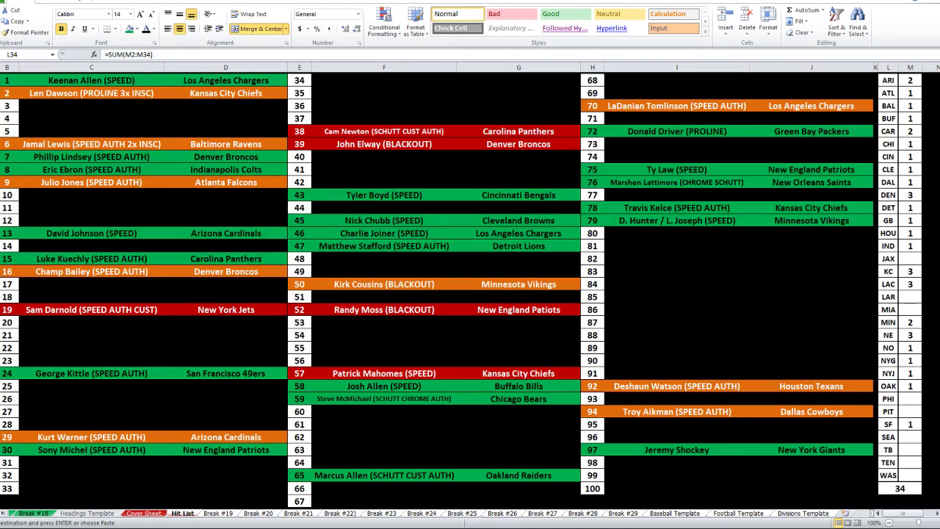
left_click(273, 514)
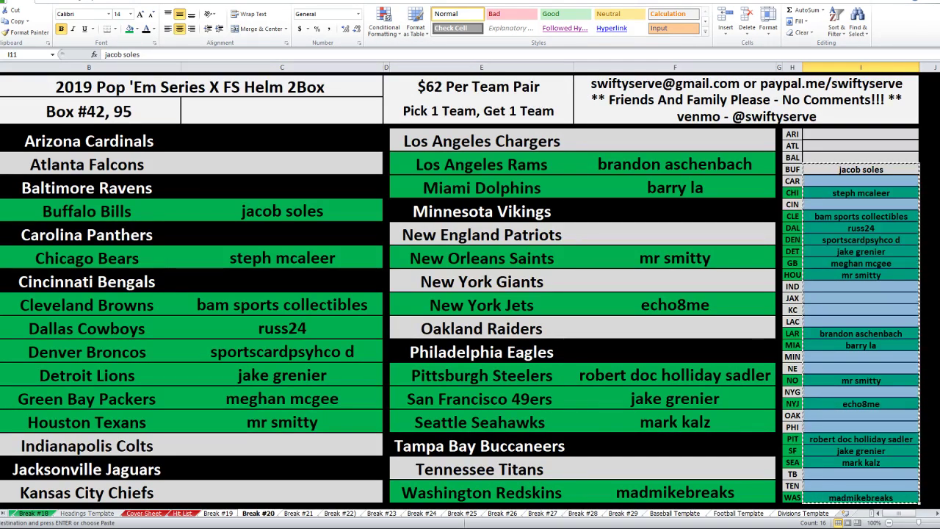
key("alt+Tab")
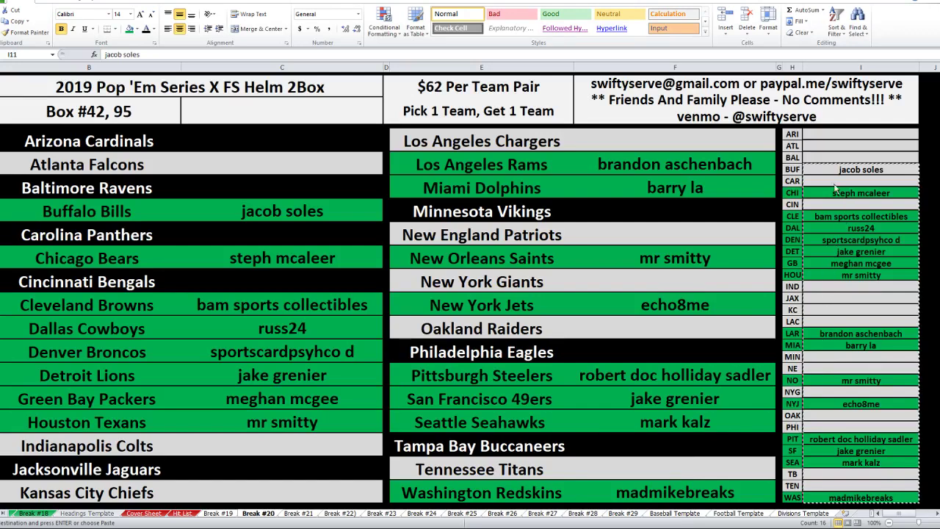
- Select the BUF code cell H11 and cancel the copy marquee
left_click(798, 167)
key("Escape")
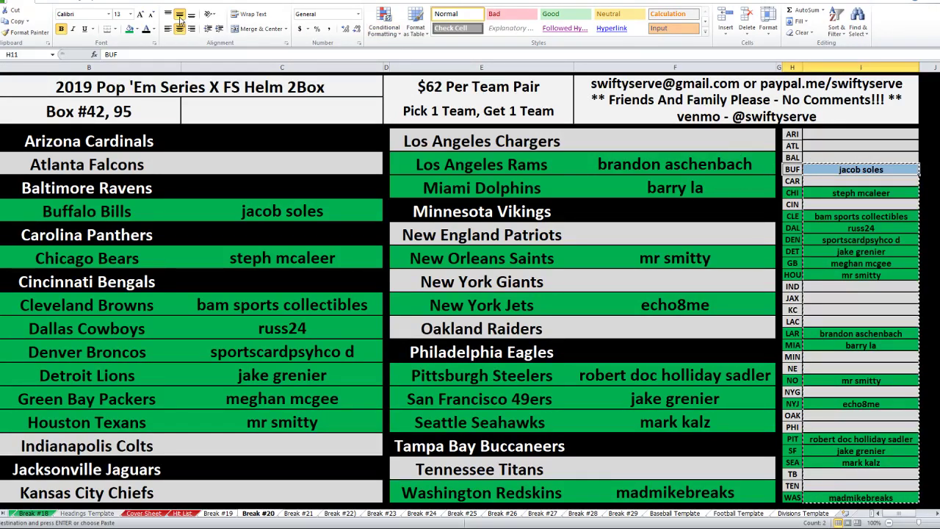
- Select H11:I11, then move the browser window left and maximize the List Randomizer page
left_click_drag(798, 167, 860, 169)
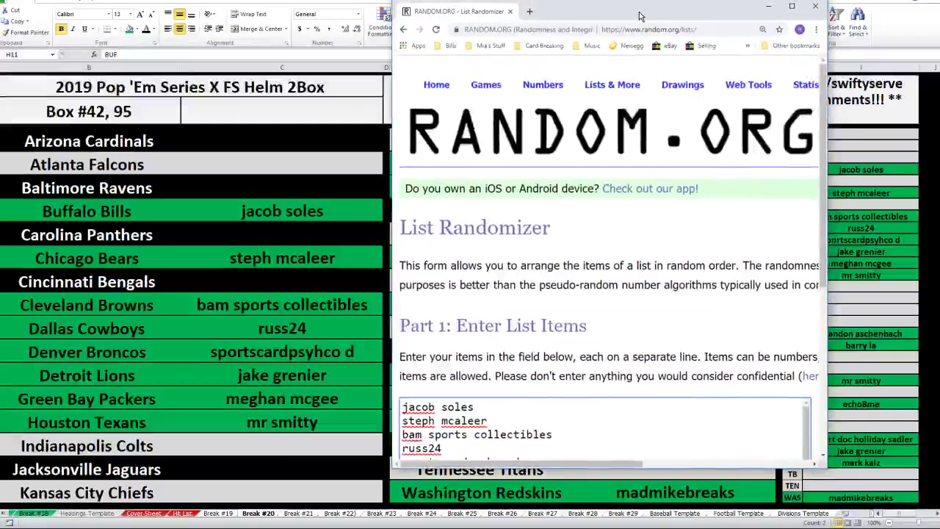
scroll(823, 228, "down", 1)
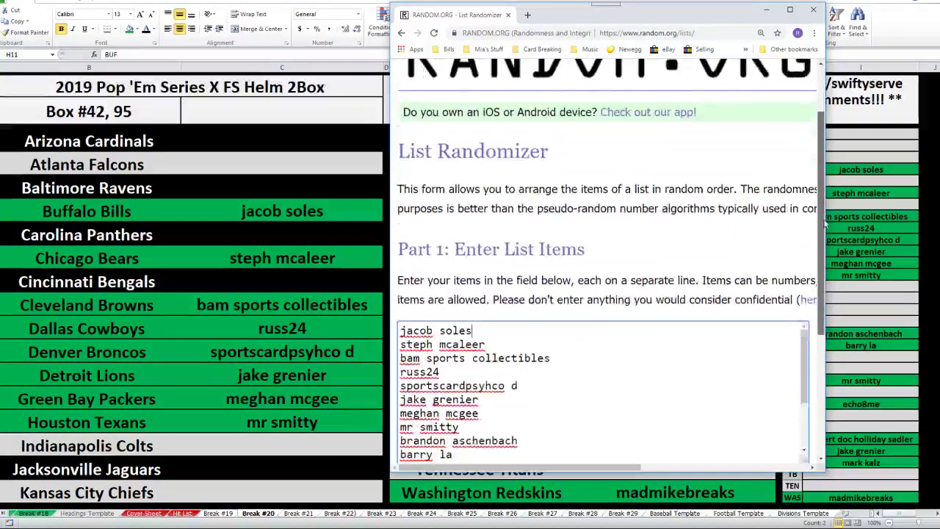
scroll(824, 228, "down", 2)
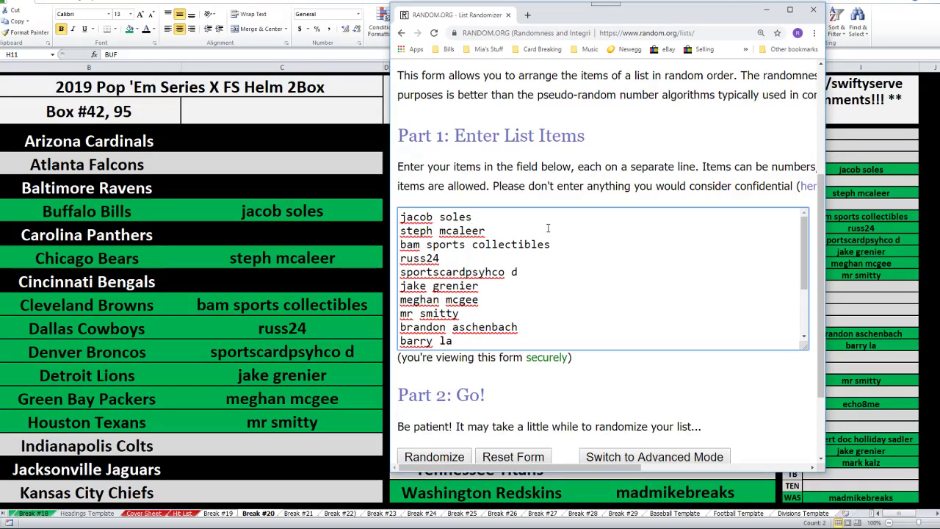
scroll(462, 271, "down", 3)
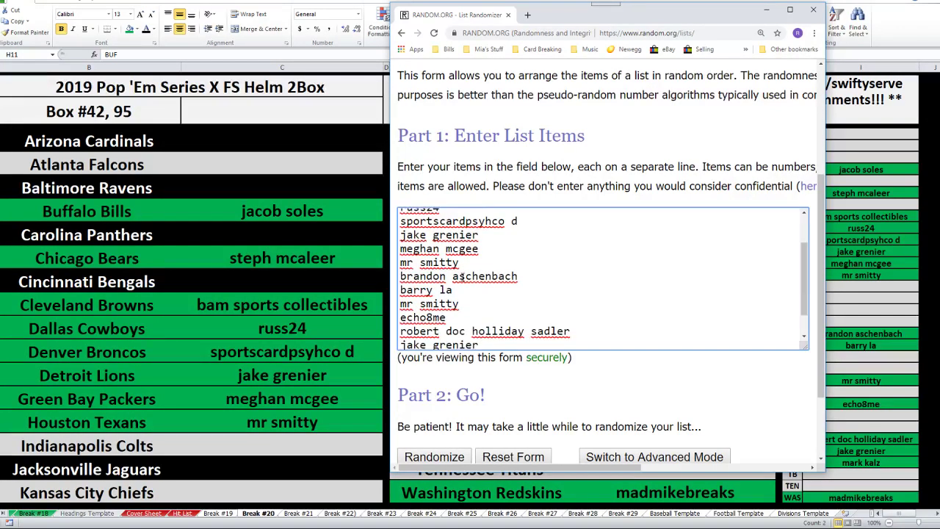
left_click_drag(690, 12, 432, 41)
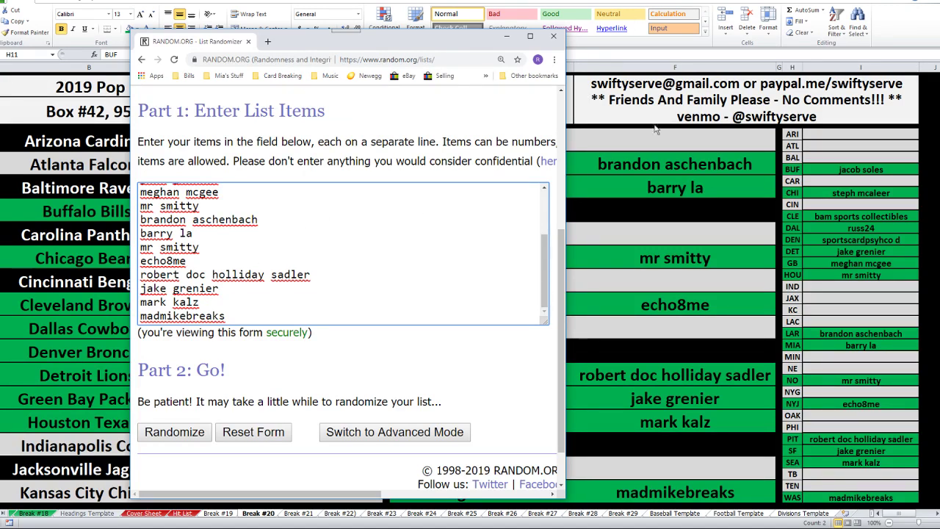
left_click(531, 37)
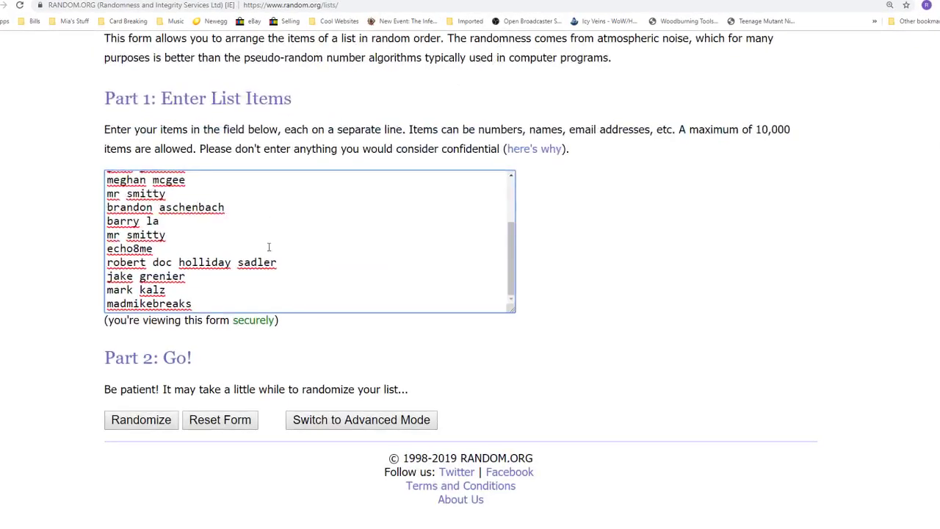
- Randomize the buyer list five times with Randomize and Again!, highlighting the shuffle count note
left_click(157, 422)
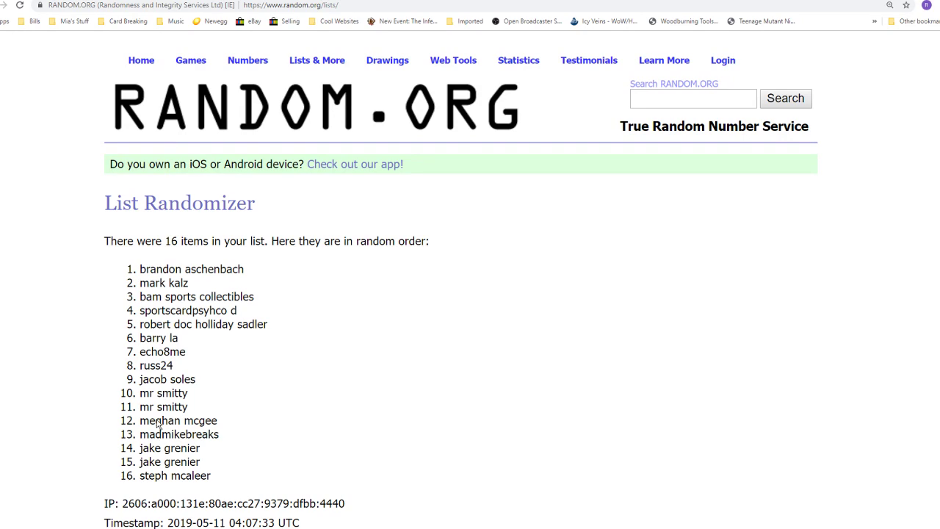
scroll(158, 424, "down", 3)
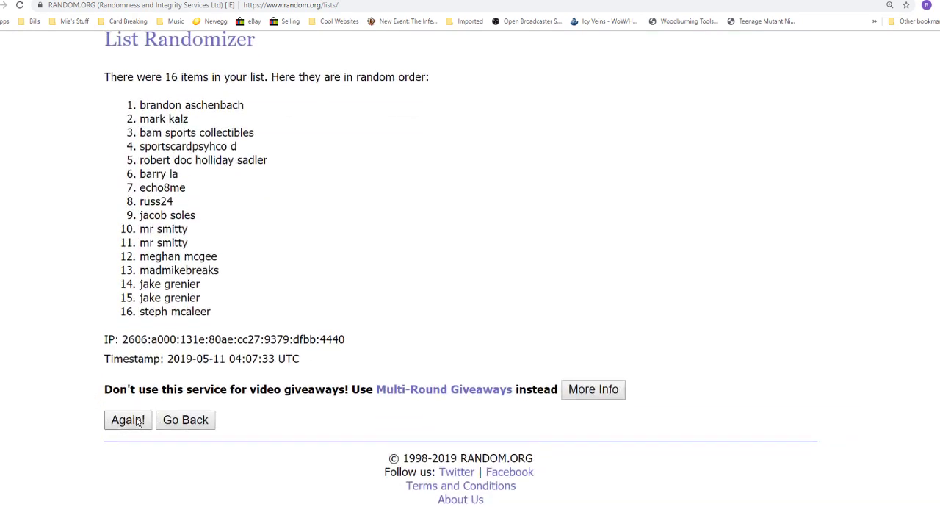
left_click(144, 424)
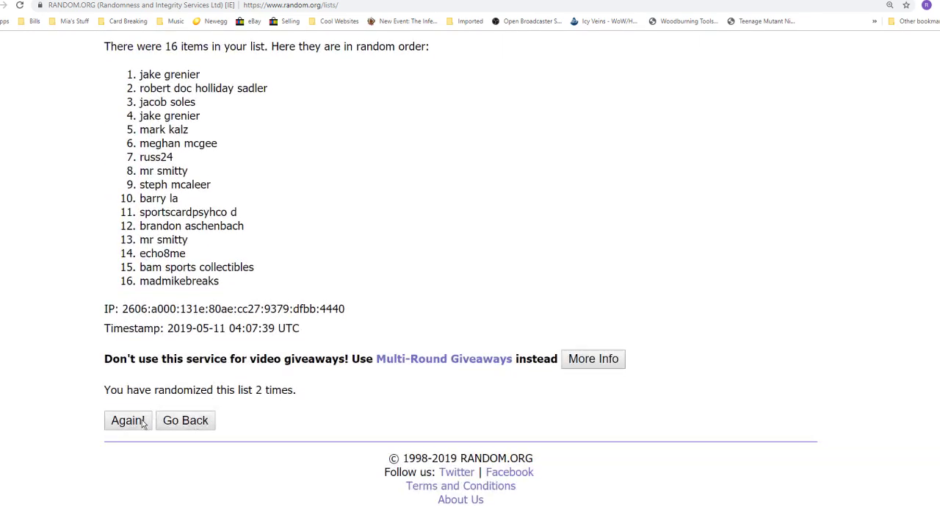
left_click(143, 424)
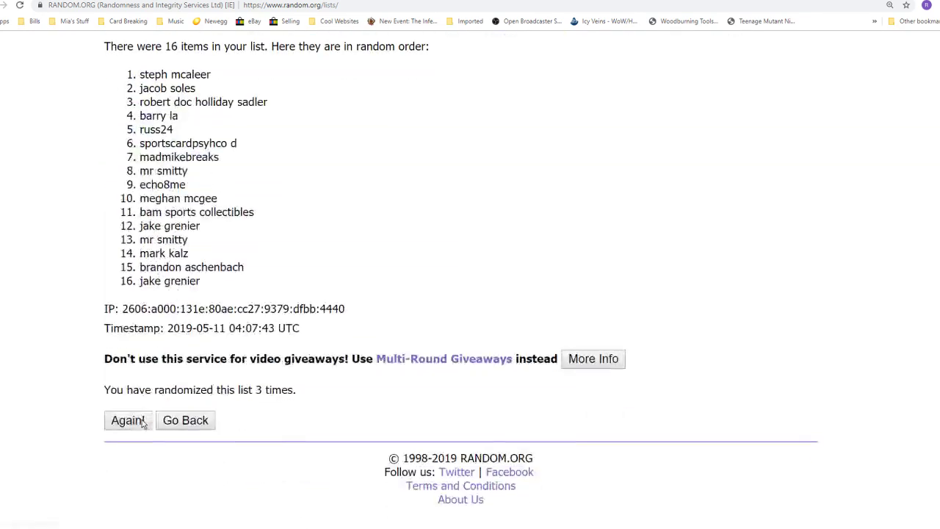
left_click(144, 424)
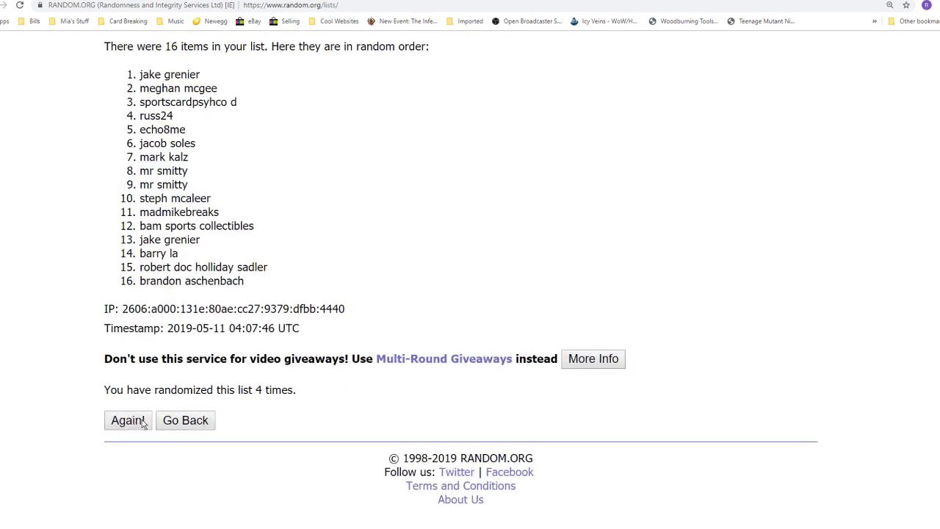
left_click(144, 423)
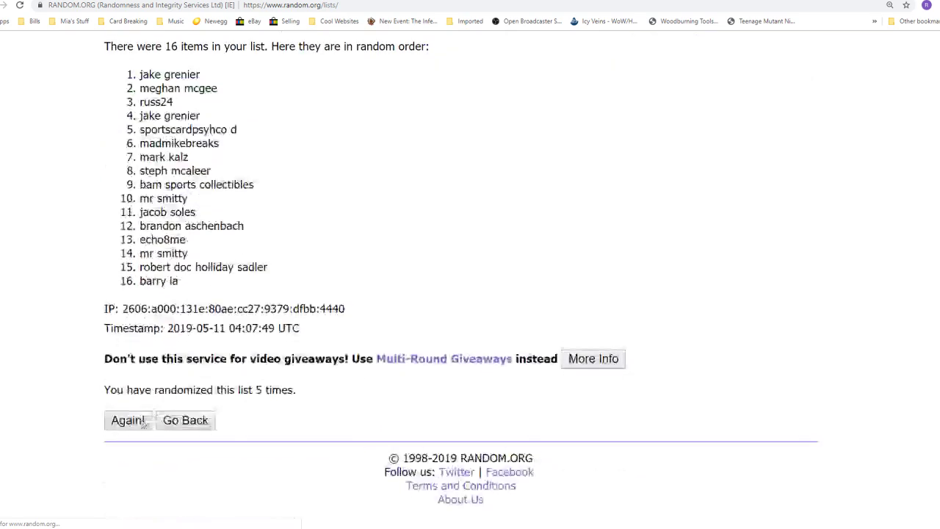
left_click_drag(203, 389, 307, 391)
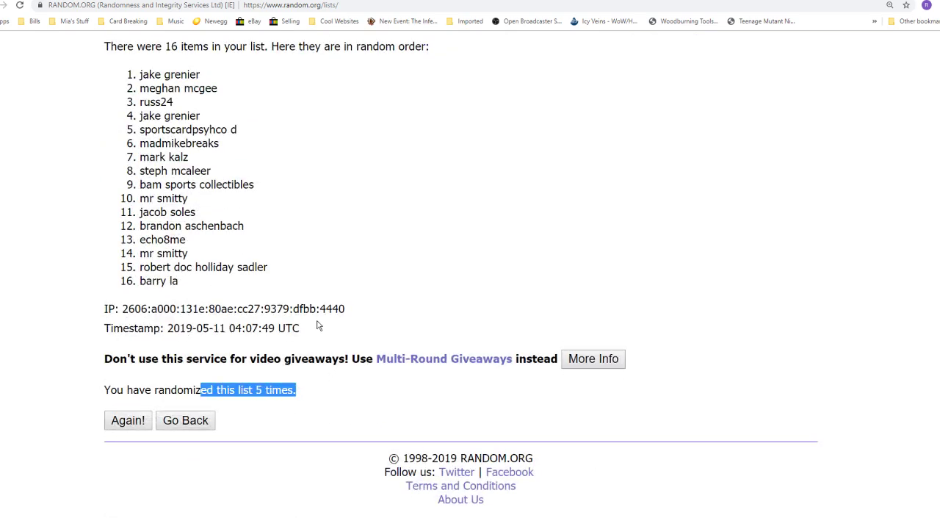
scroll(341, 328, "up", 3)
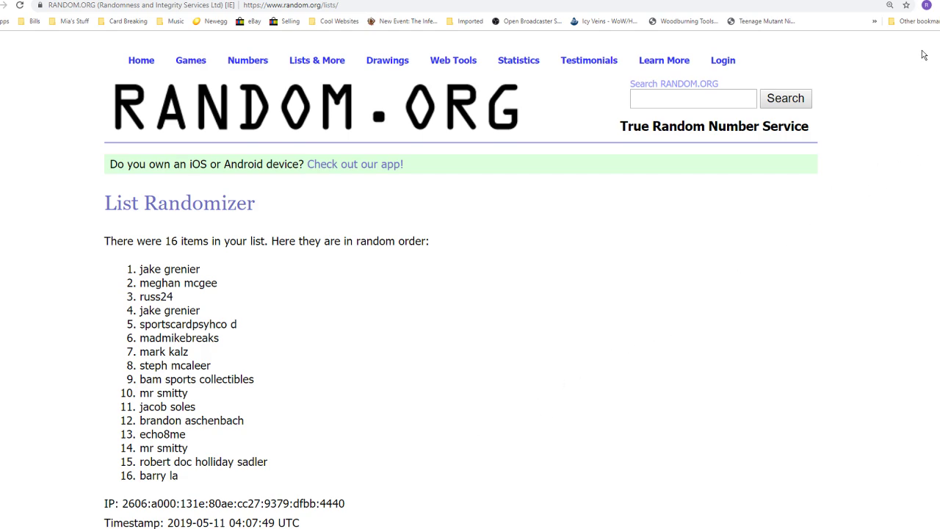
left_click(929, 7)
- Back in the sheet, enter the ARI, ATL, BAL, CAR and CIN buyers' names in column I
left_click(506, 36)
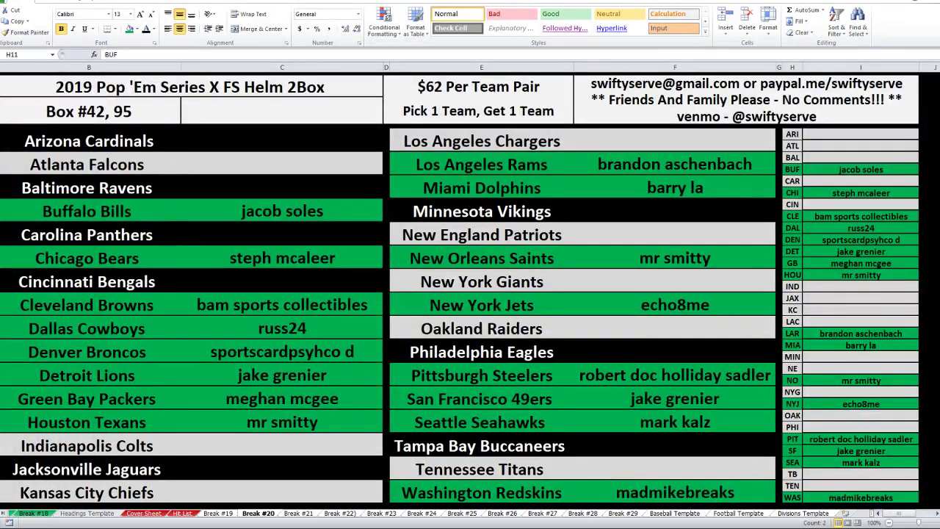
left_click(866, 133)
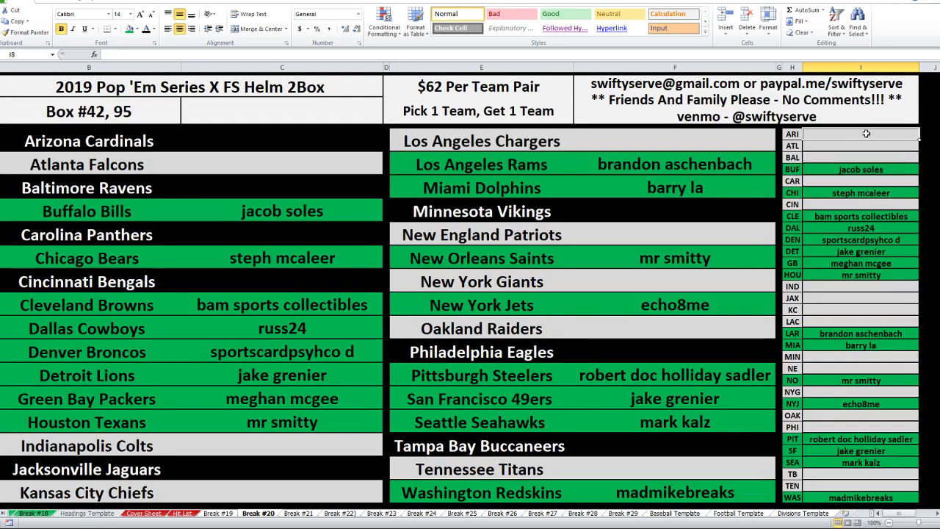
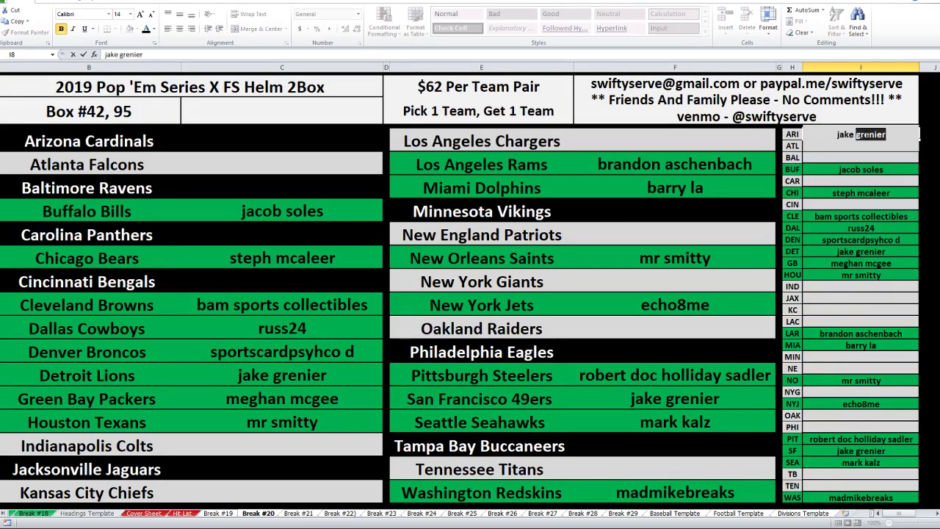
key("Return")
key("Return")
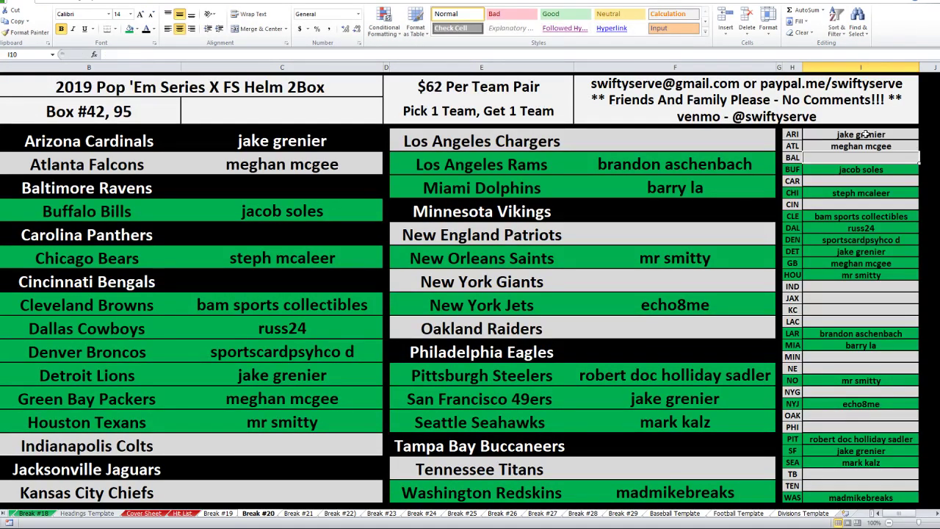
type("russ24")
key("Return")
key("Return")
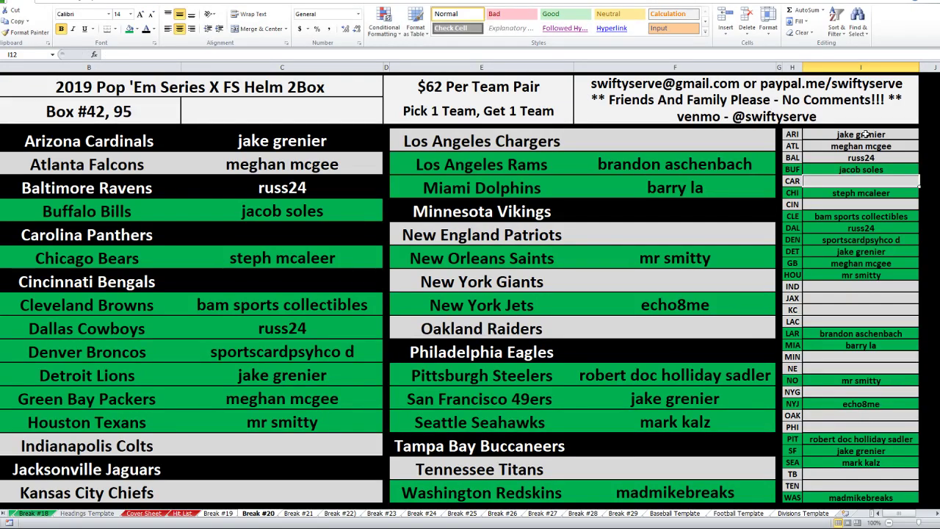
key("Return")
key("Return")
type("sportscardpsyhco d")
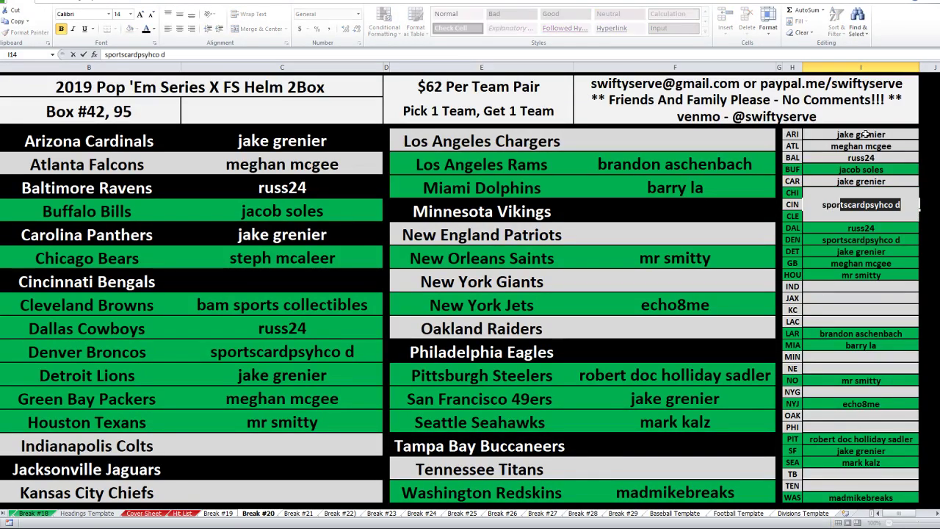
key("Return")
key("Return")
key("Return")
key("Return")
key("Return")
key("Return")
key("Return")
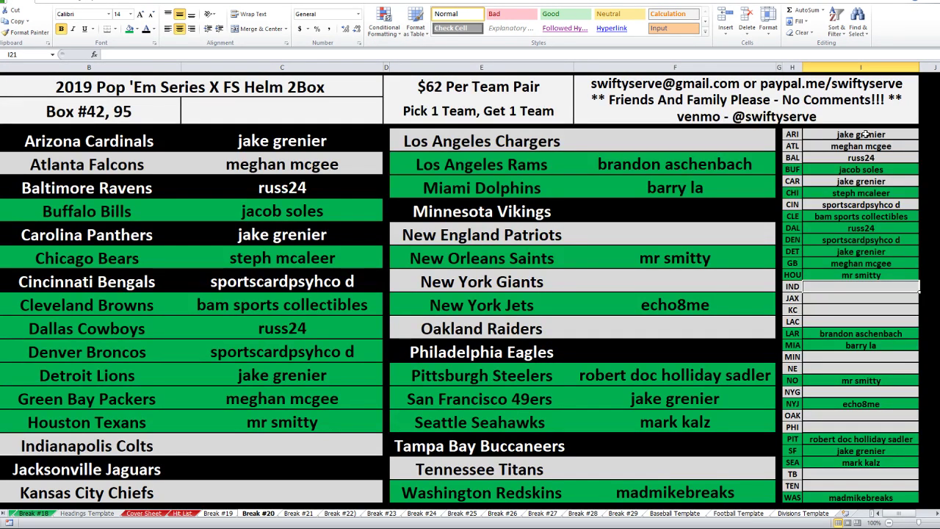
- Enter the IND, JAX, KC, LAC and MIN buyers' names below them
type("madmikebreaks")
key("Return")
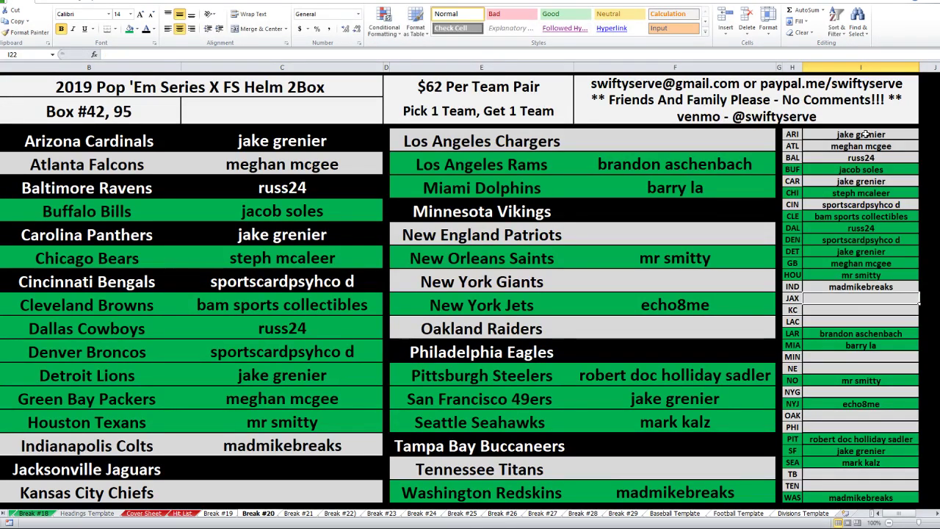
key("Return")
key("Return")
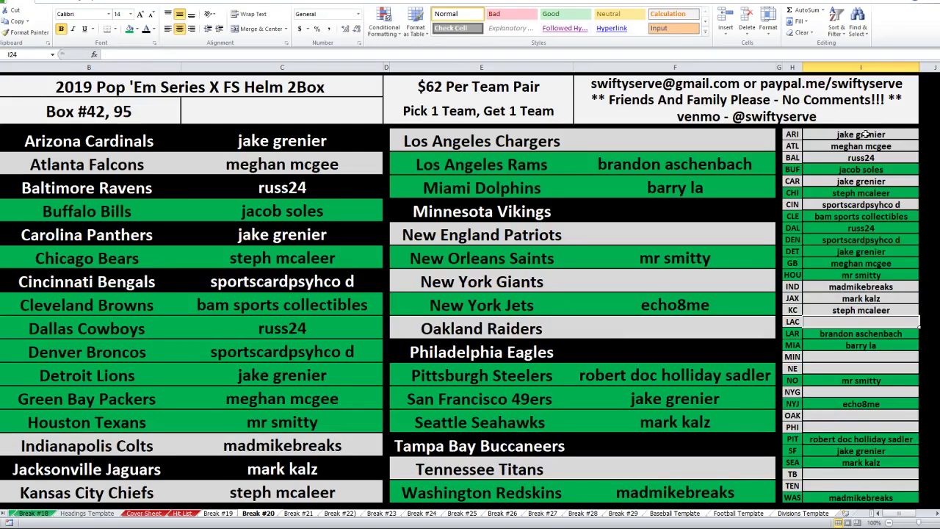
type("bam sports collectibles")
key("Return")
key("Return")
key("Return")
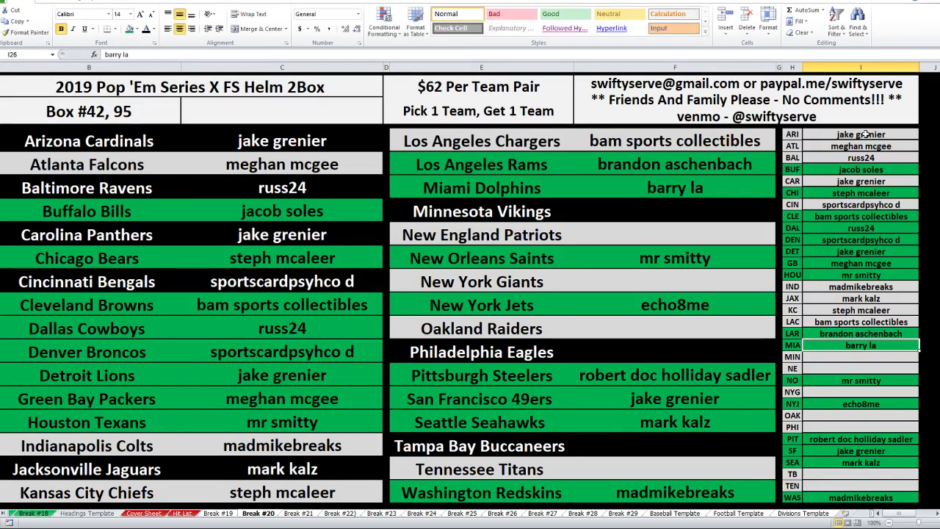
type("mr smitty")
key("Return")
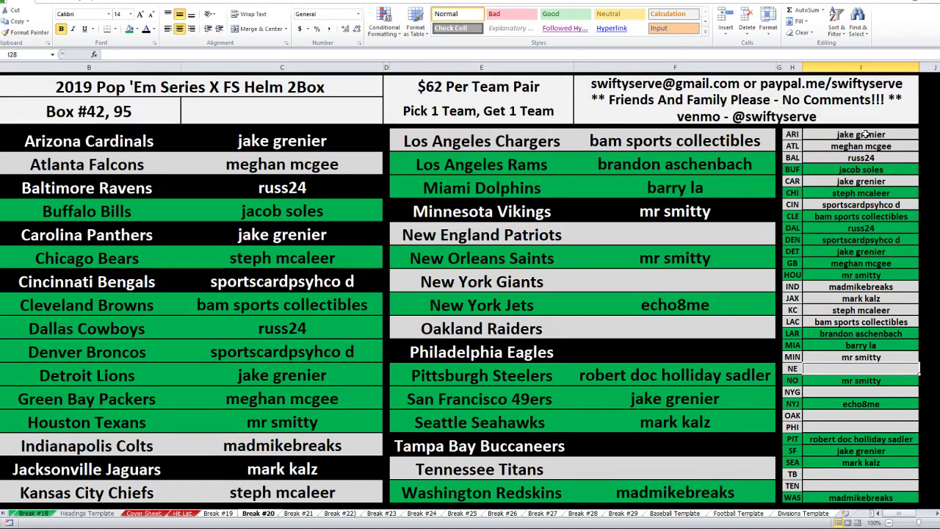
- Enter the NE, NYG, OAK, PHI, TB and TEN buyers' names, accepting the TB autocomplete
key("Return")
key("Return")
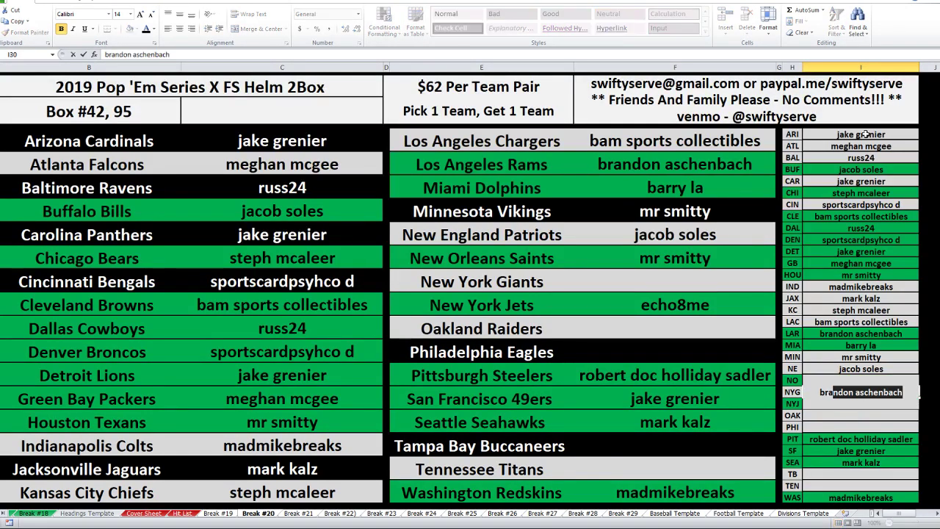
key("Return")
key("Return")
type("echo8me")
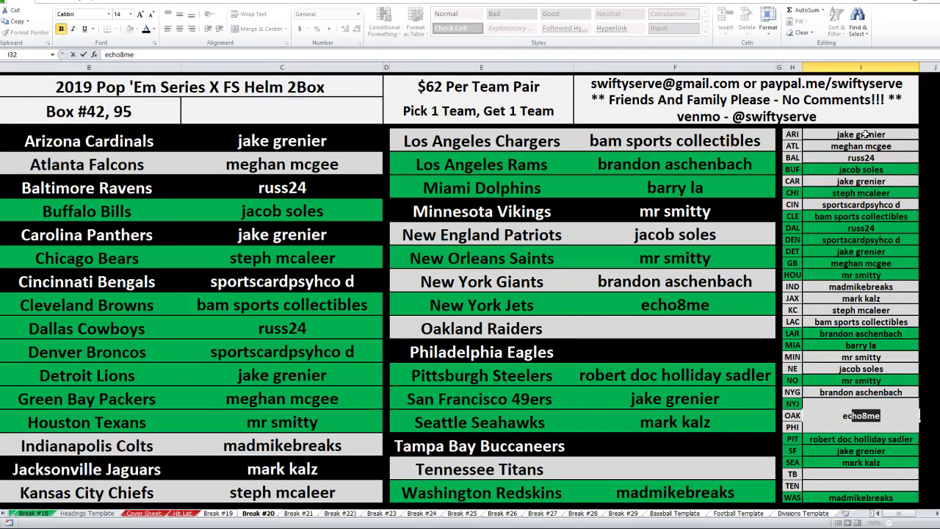
key("Return")
type("mr smitty")
key("Return")
key("Return")
key("Return")
key("Return")
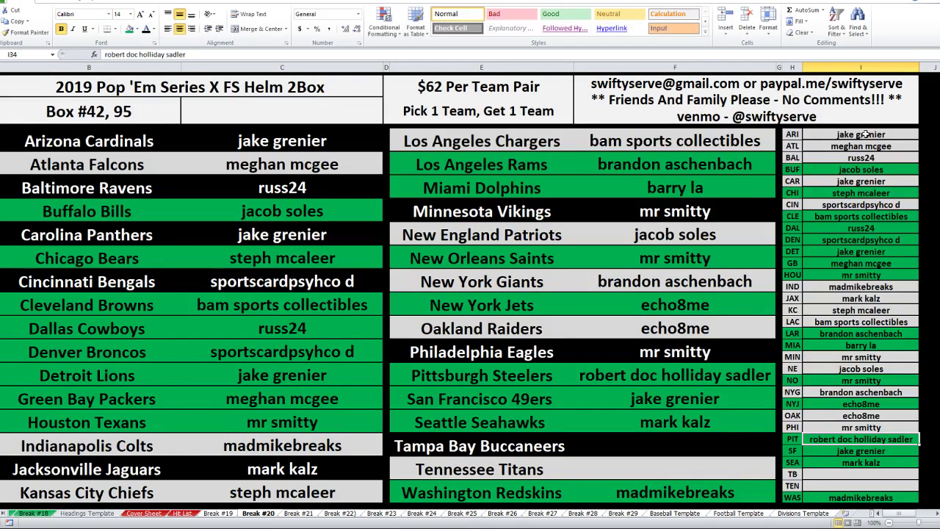
key("Return")
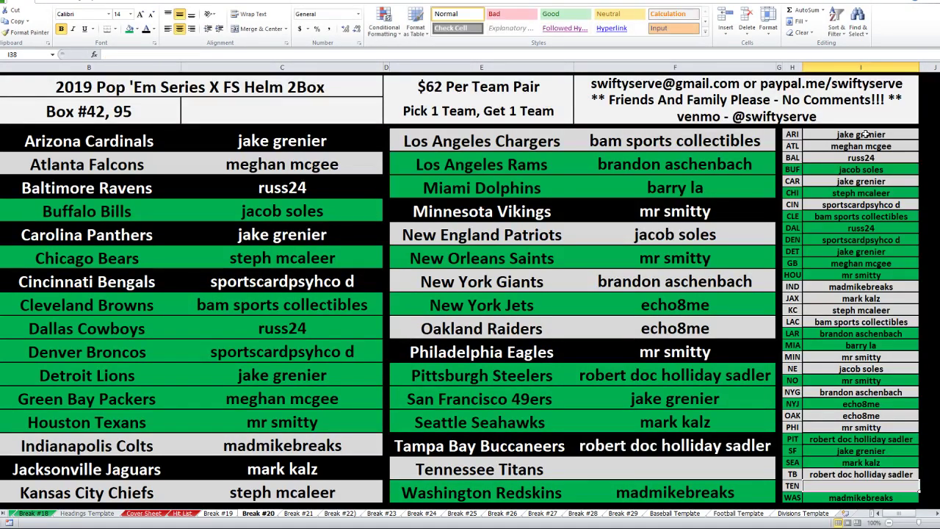
type("barry la")
key("Return")
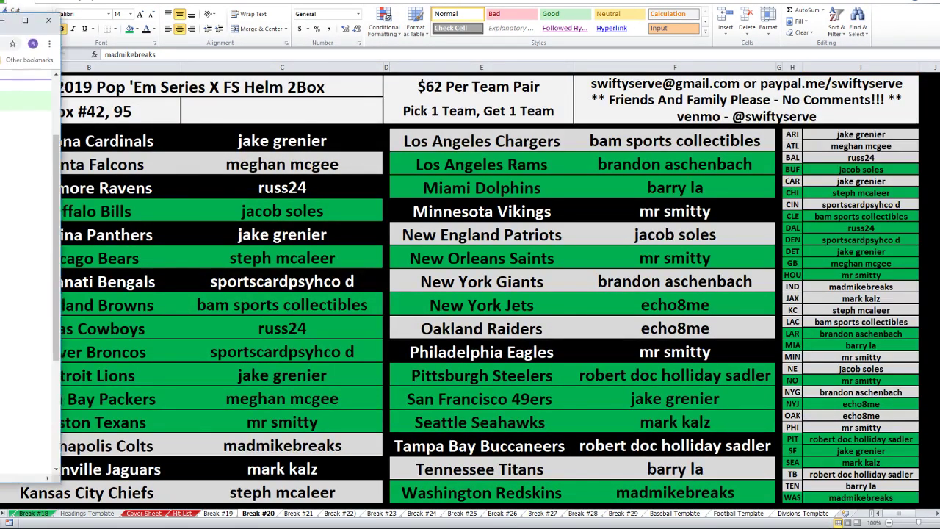
key("alt+Tab")
left_click_drag(513, 37, 576, 38)
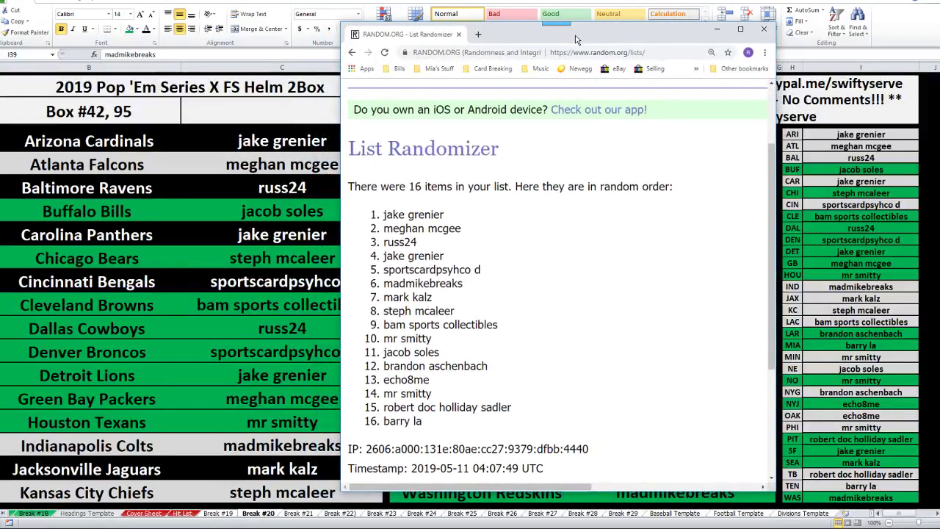
mouse_move(773, 161)
left_mouse_down()
mouse_move(774, 123)
mouse_move(773, 166)
left_mouse_up()
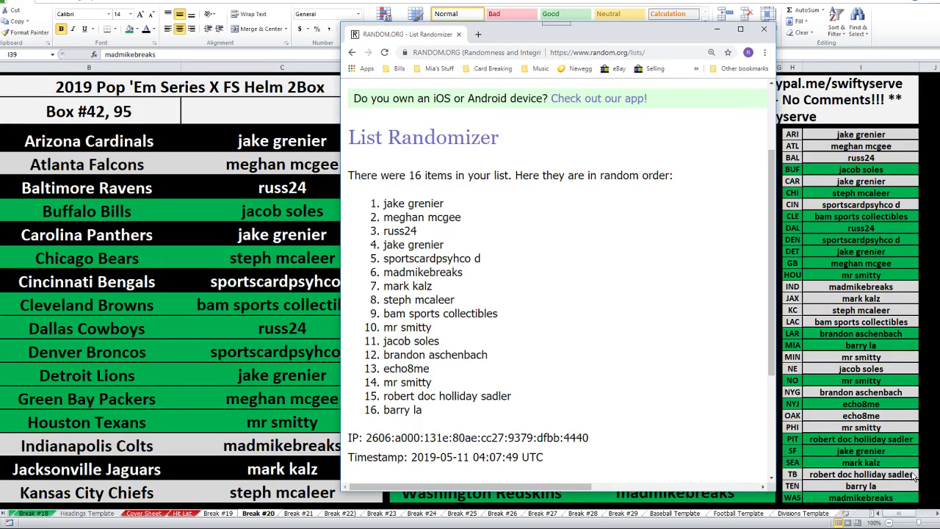
left_click(716, 30)
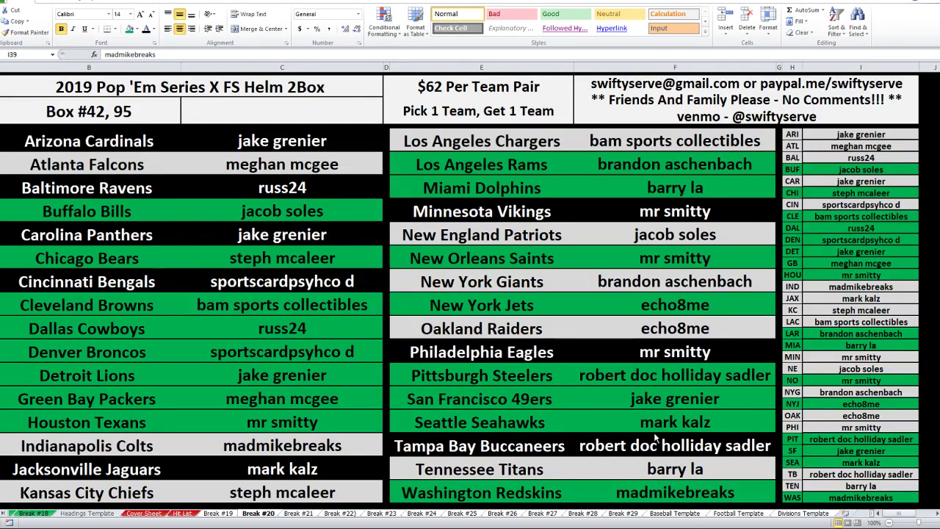
- Give the Buccaneers row, then the Eagles and Vikings rows, green fill with black text
key("alt+Tab")
left_click_drag(540, 441, 584, 445)
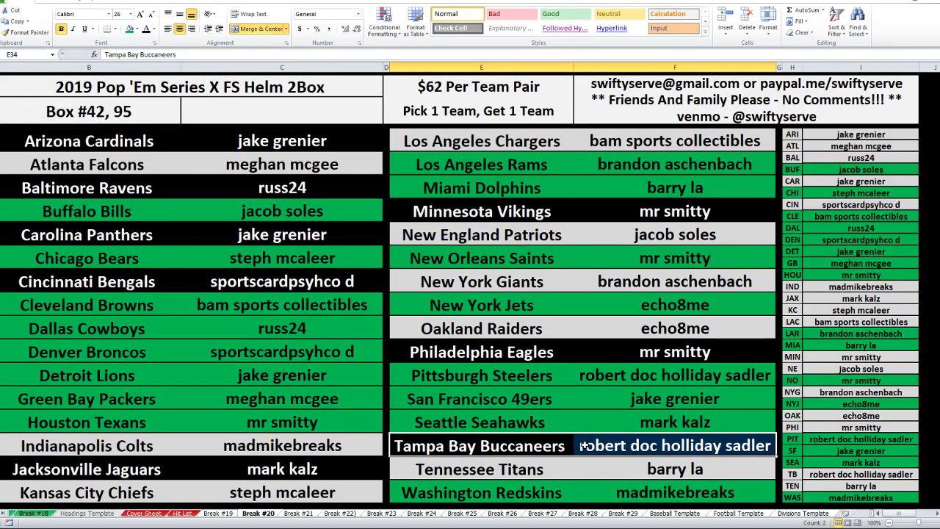
left_click(129, 28)
left_click(146, 29)
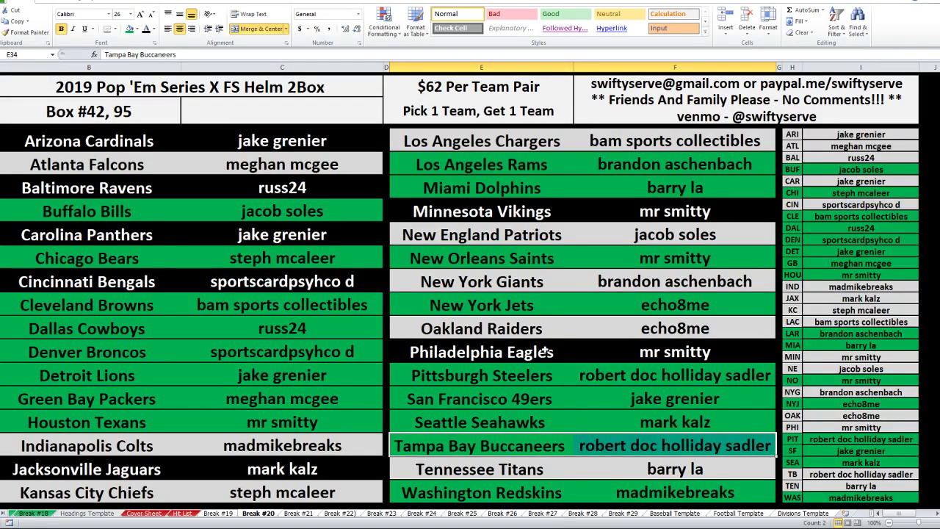
left_click_drag(545, 341, 581, 348)
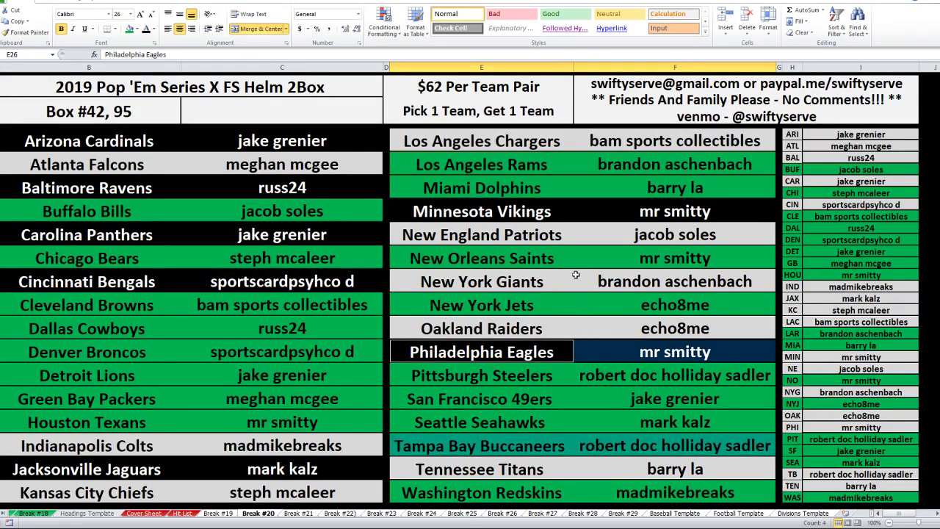
left_click_drag(556, 208, 577, 206)
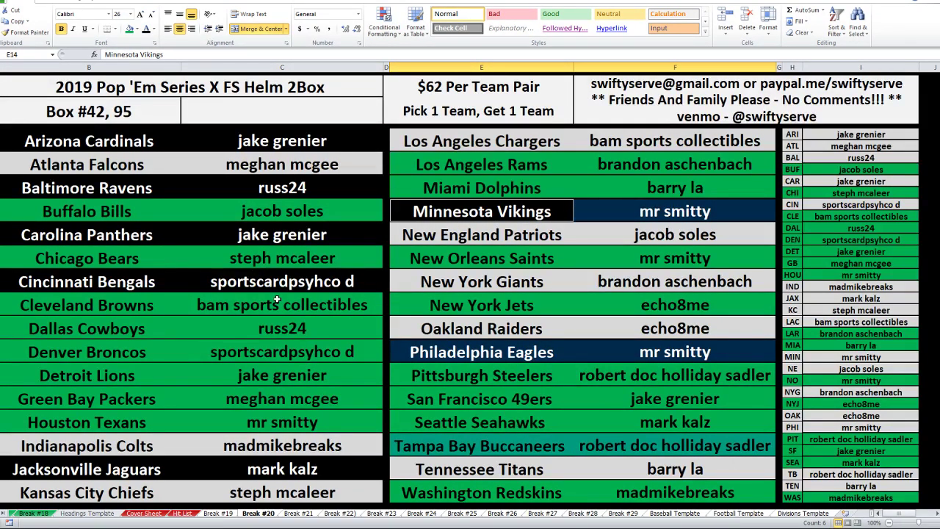
left_click(129, 32)
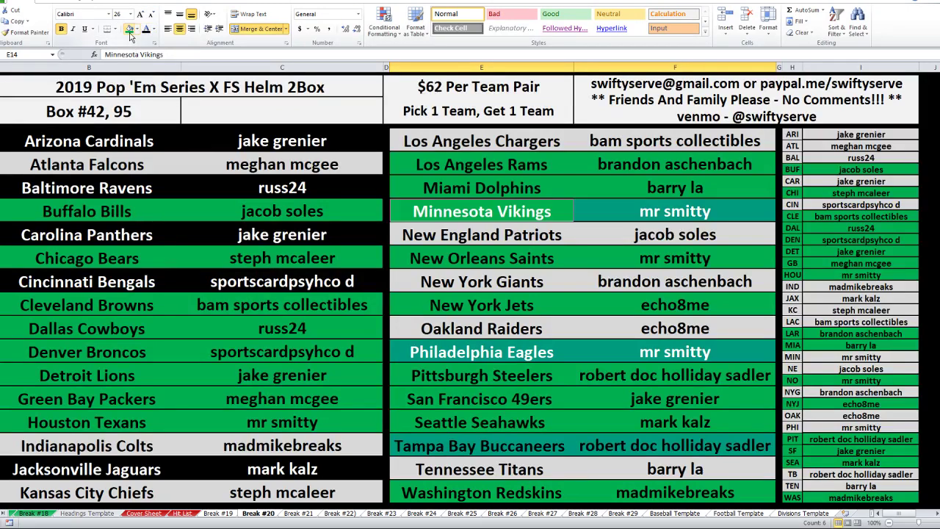
left_click(146, 29)
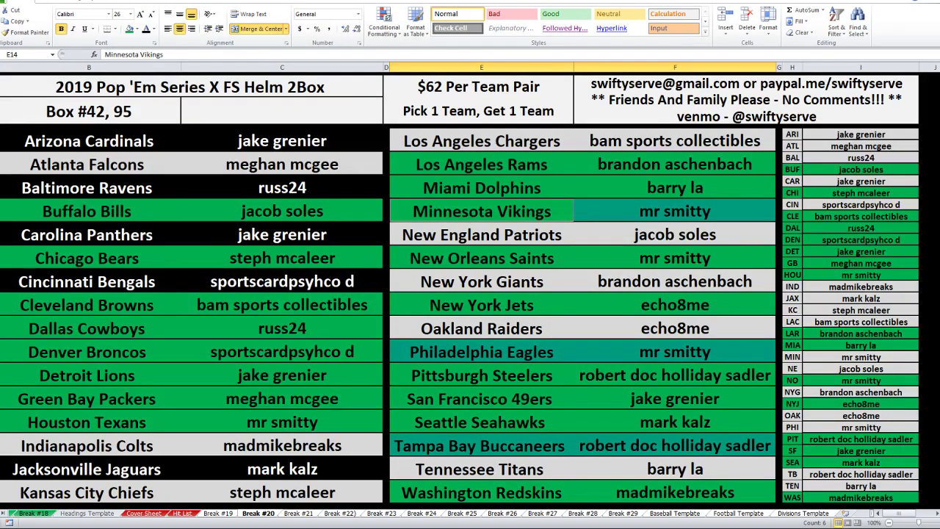
key("alt+Tab")
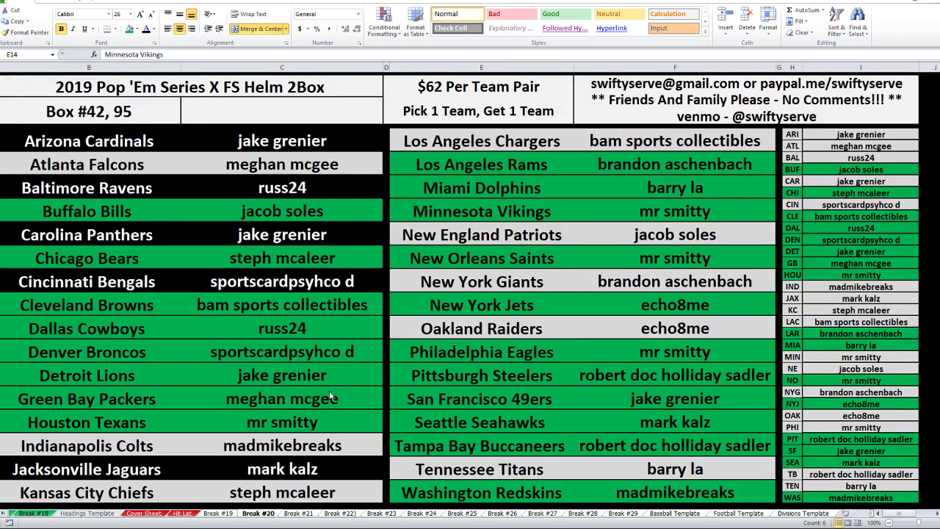
- Select the Ravens, Giants and Raiders rows with their buyer cells and fill them green
left_click_drag(150, 187, 191, 183)
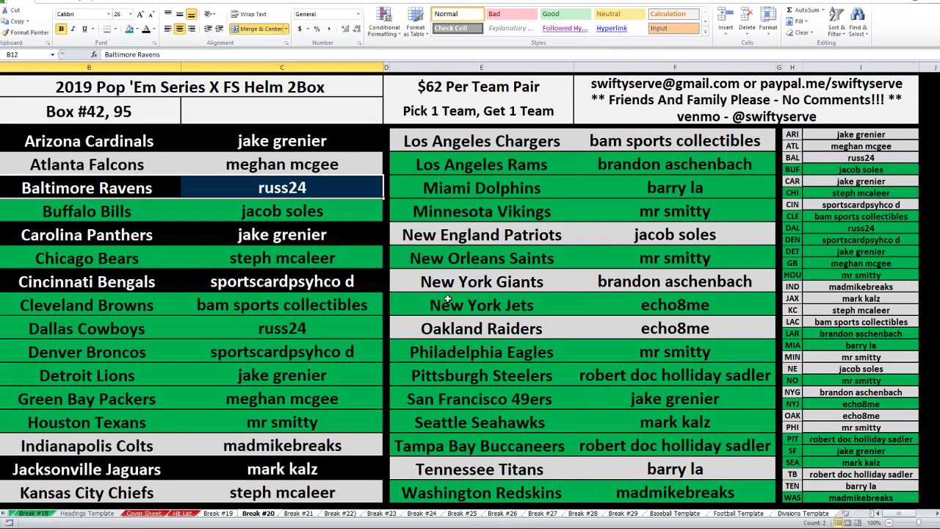
left_click_drag(494, 283, 585, 286)
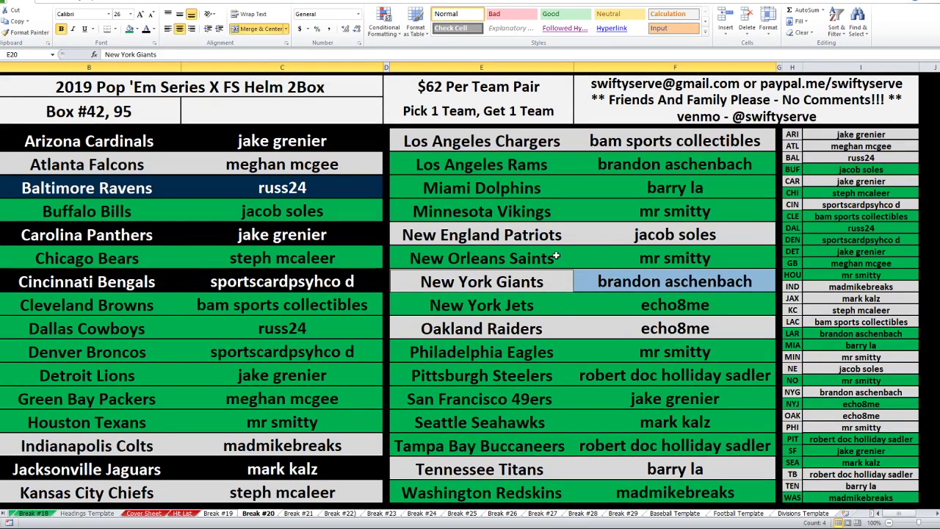
left_click(534, 329, "ctrl")
left_click_drag(535, 329, 586, 332)
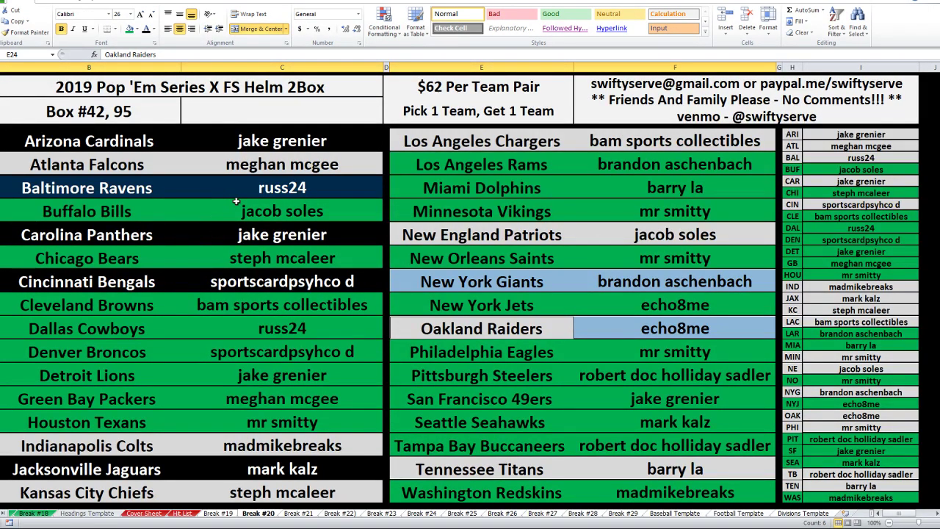
left_click(130, 34)
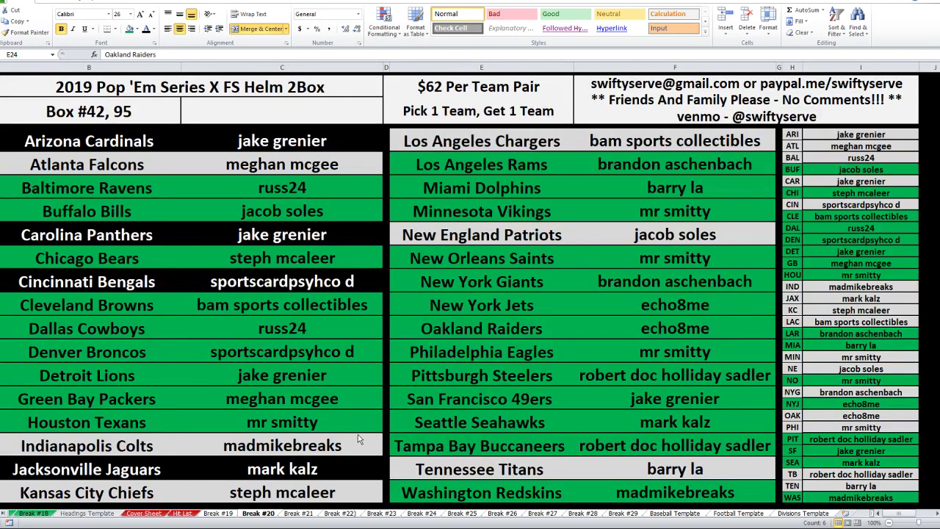
right_click(350, 515)
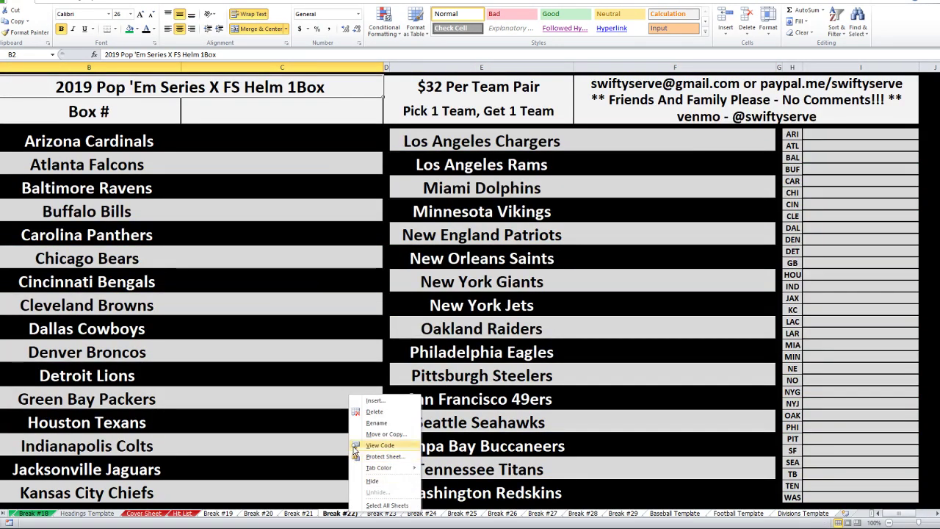
left_click(373, 423)
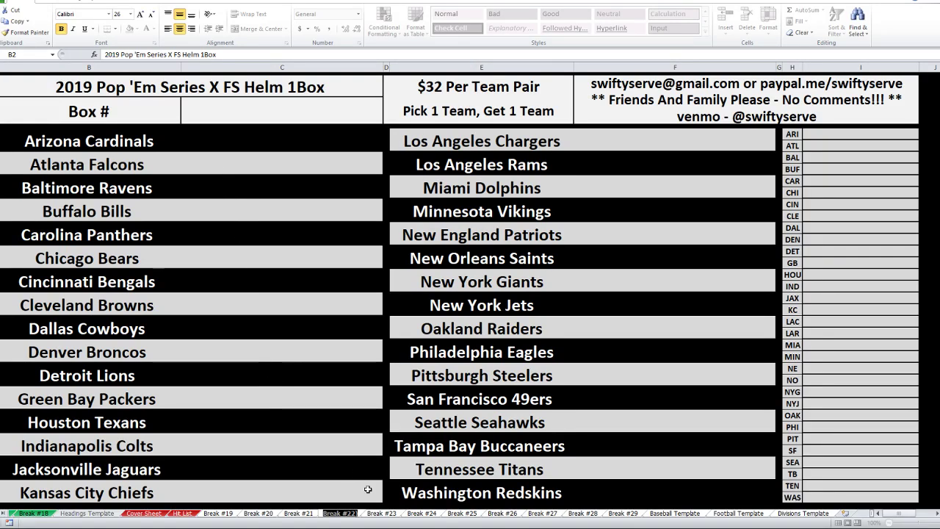
left_click(357, 514)
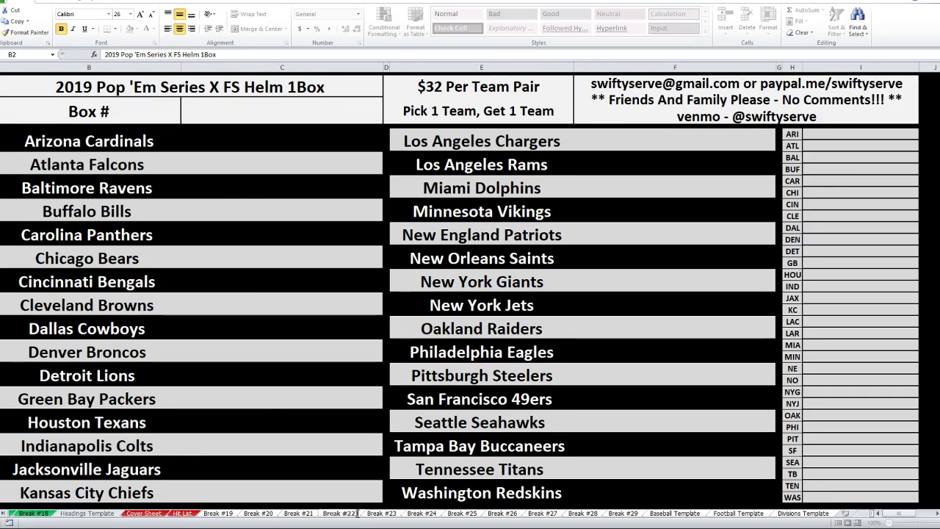
key("Return")
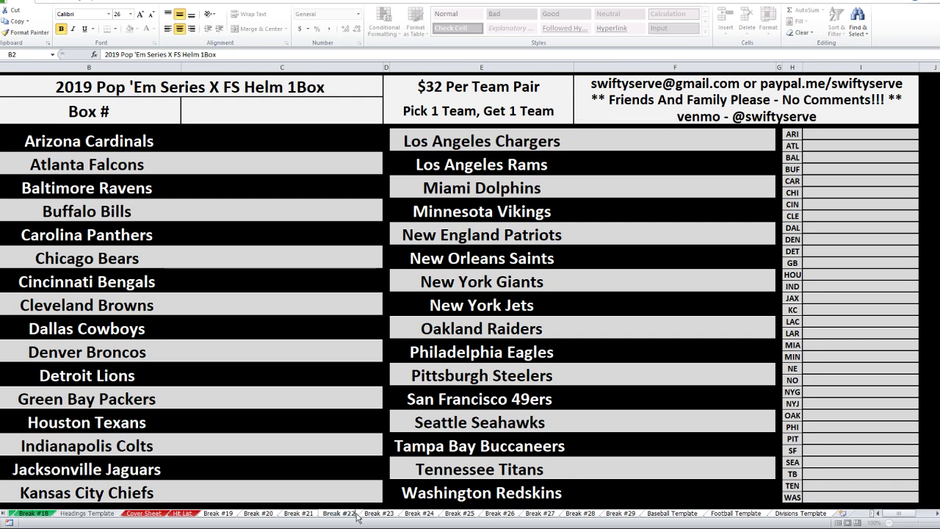
left_click(276, 516)
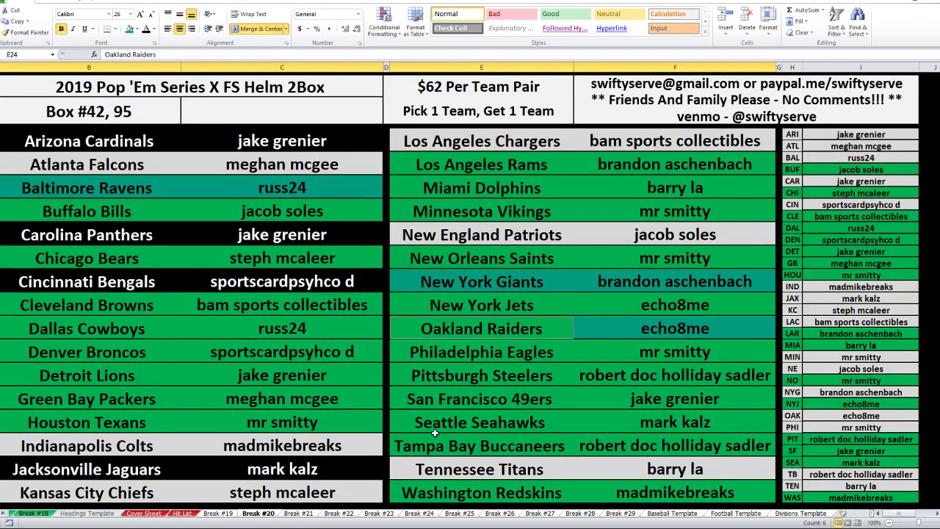
- Select the Atlanta Falcons row B10:C10 and apply the green fill
left_click(449, 414)
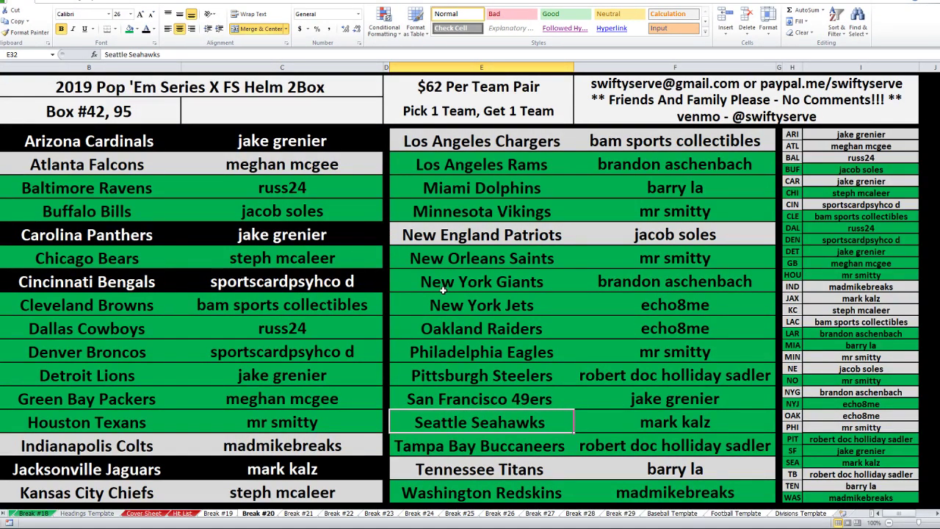
left_click_drag(122, 163, 193, 164)
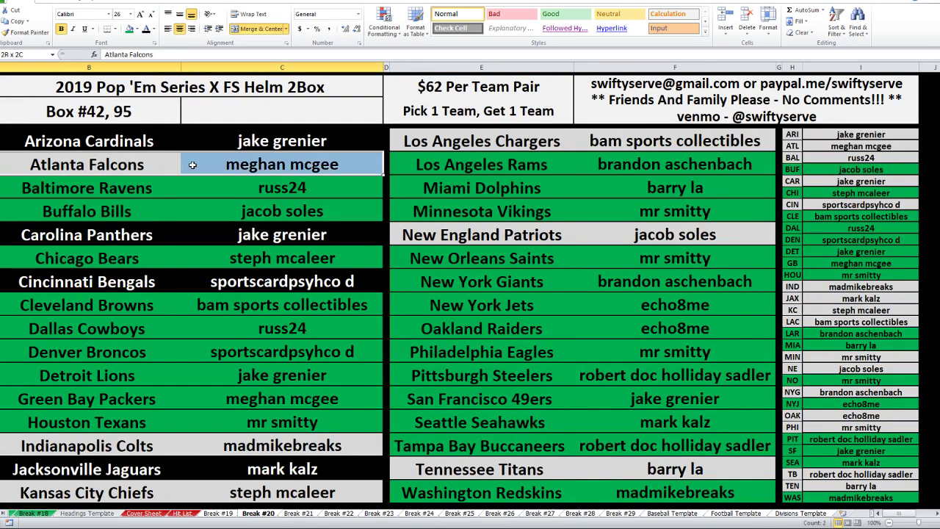
left_click(129, 30)
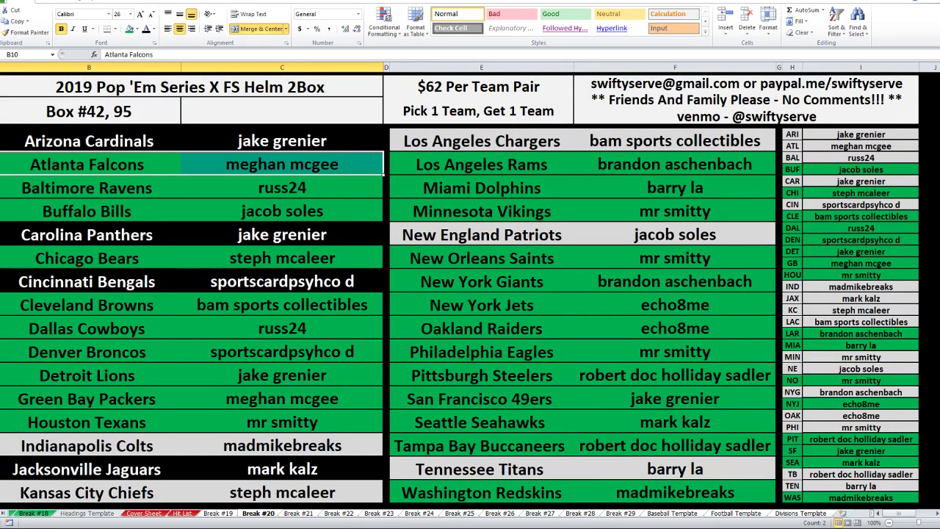
key("alt+Tab")
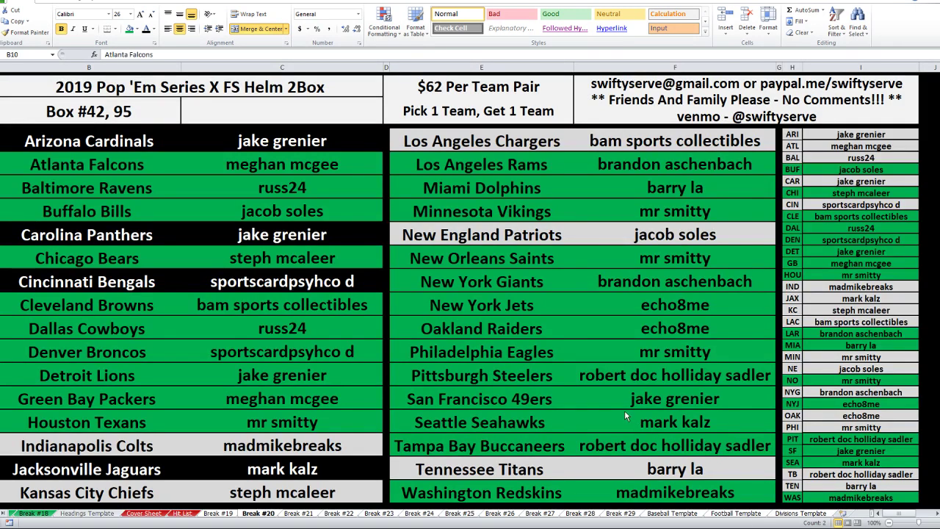
- Enter the Patriots buyer's name and retype the Bengals buyer's name in capitals
left_click(663, 235)
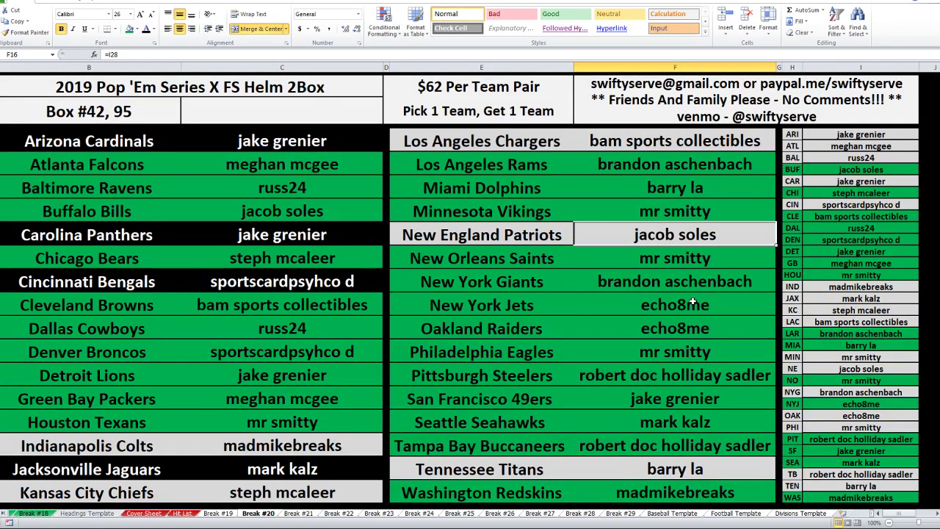
type("SPORTSCAR")
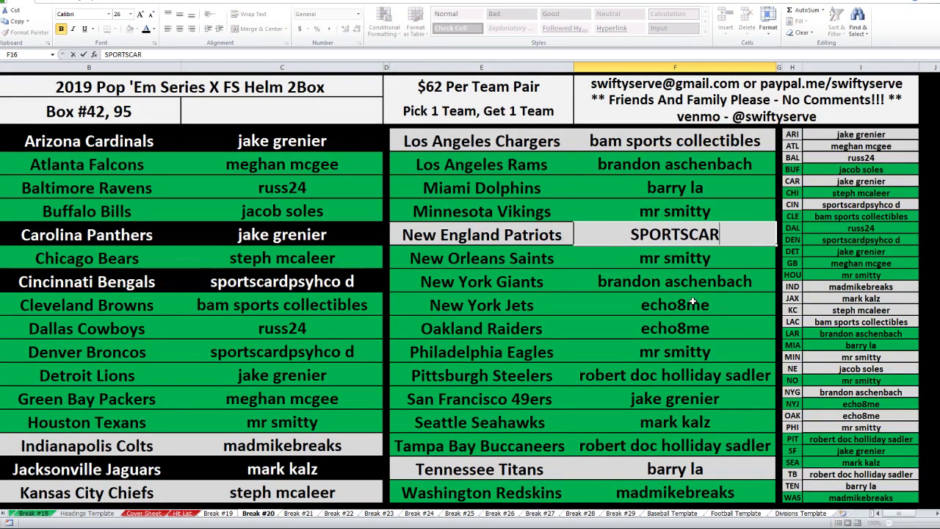
type("DPSYCHO D")
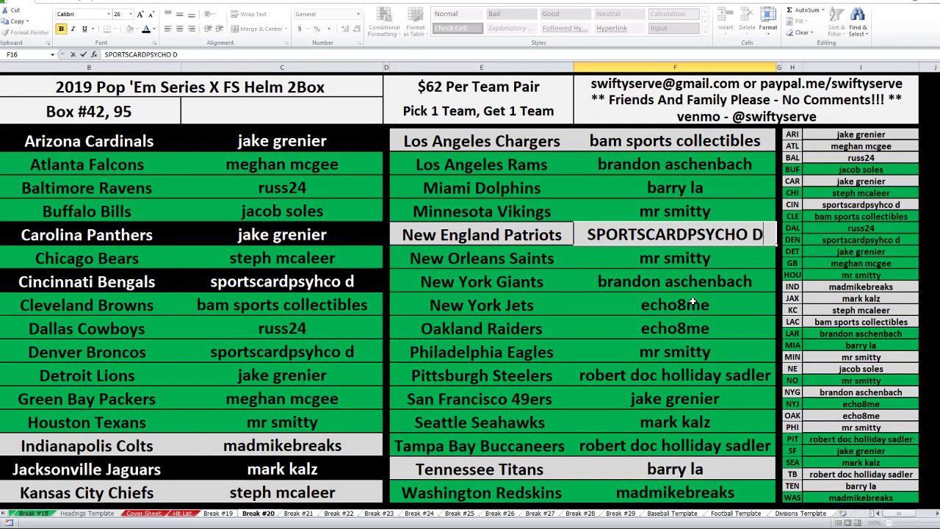
left_click(365, 283)
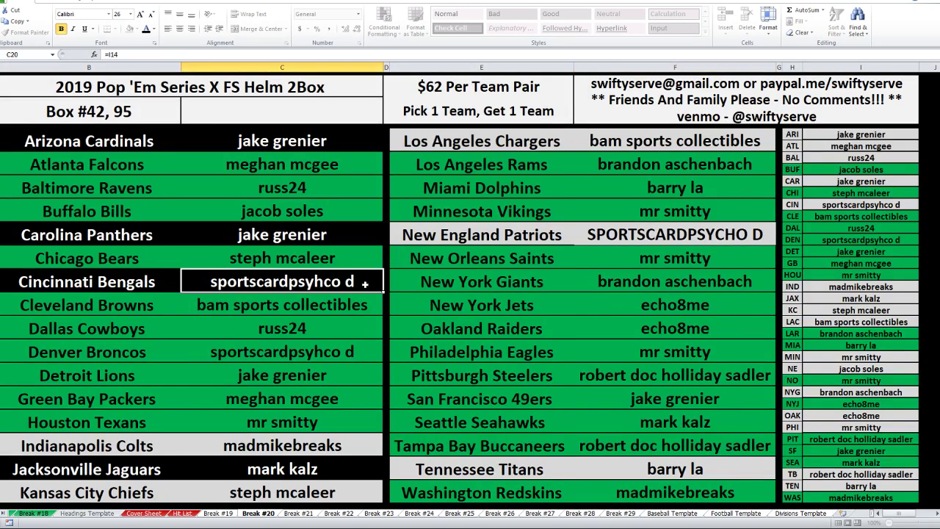
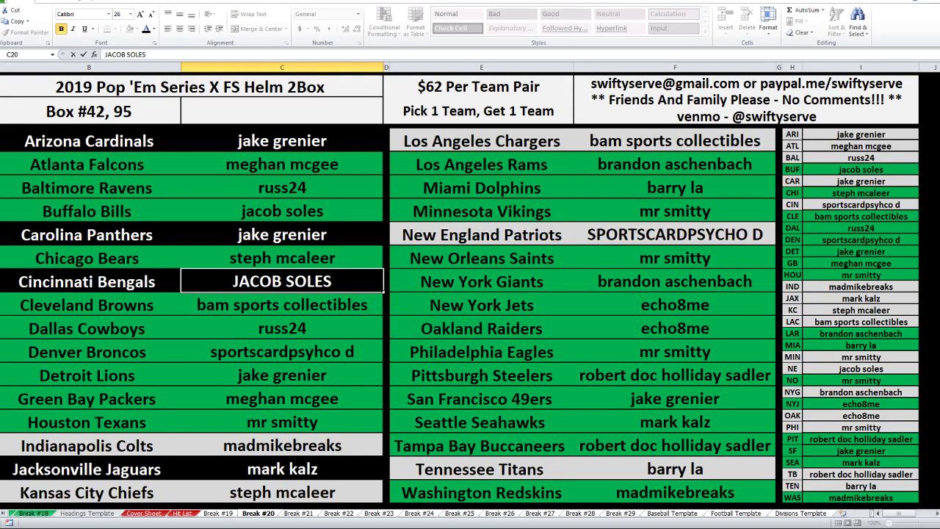
key("Return")
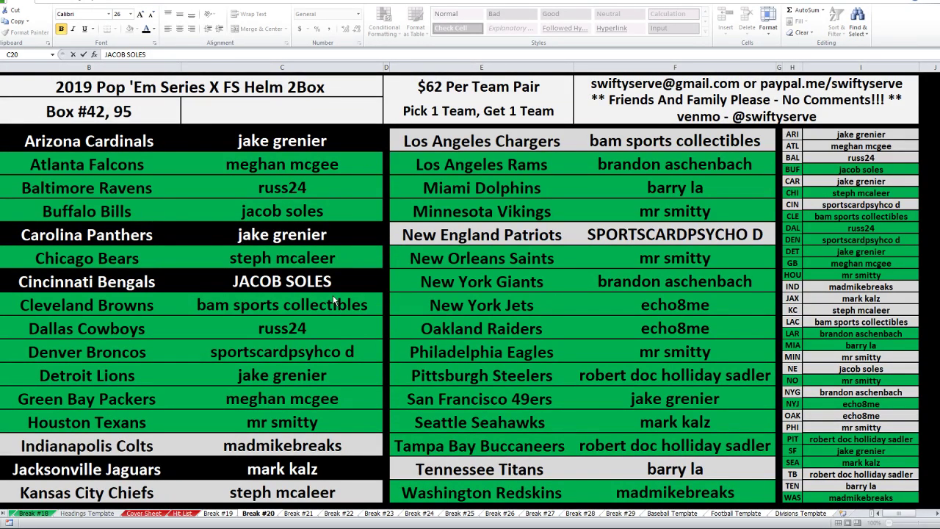
- Retype the Titans and Colts buyers' names in capital letters
left_click(646, 467)
type("MADM")
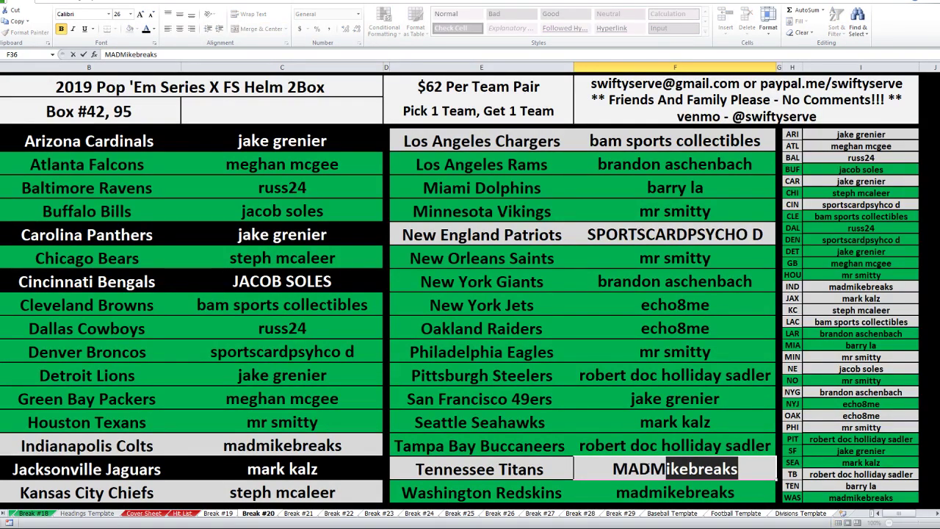
type("IKEBREAKS")
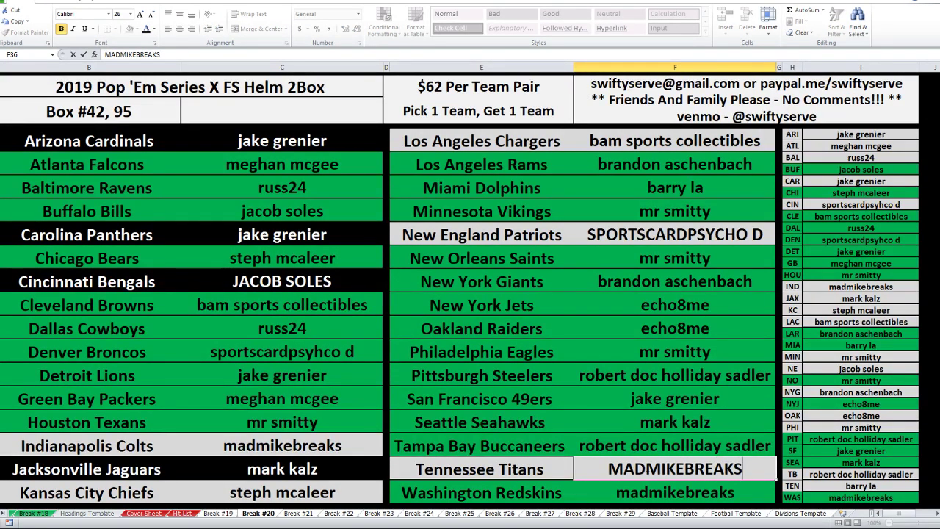
left_click(344, 443)
type("BARRY LA")
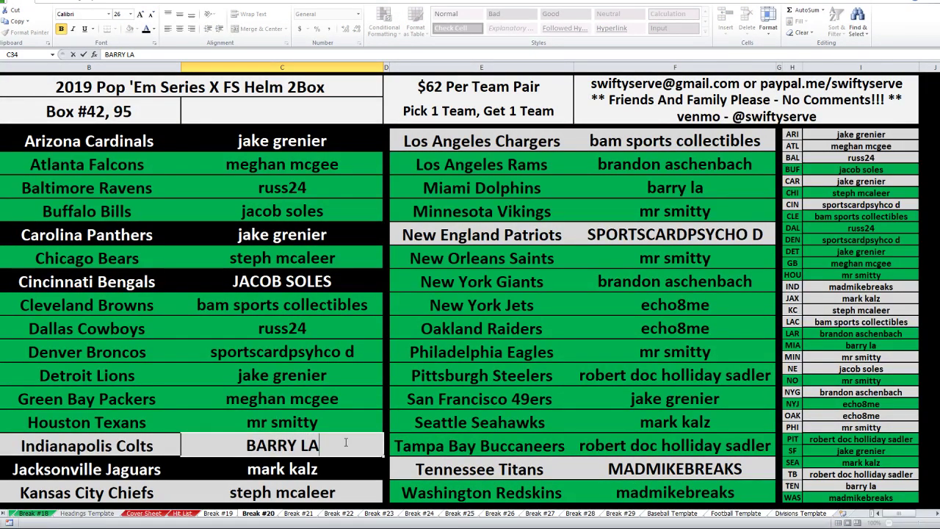
key("Return")
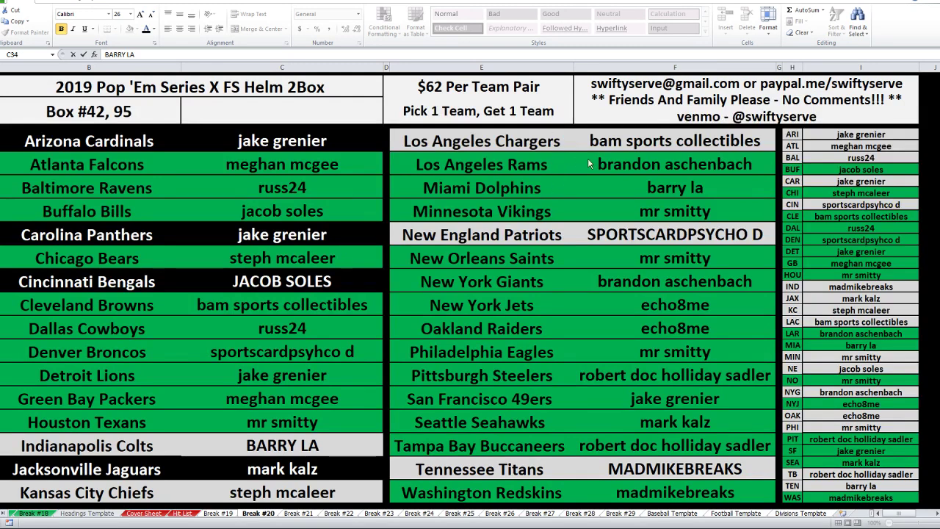
- Enter the Chargers buyer's name in capitals in F8, correcting the typo
key("F2")
left_click(656, 143)
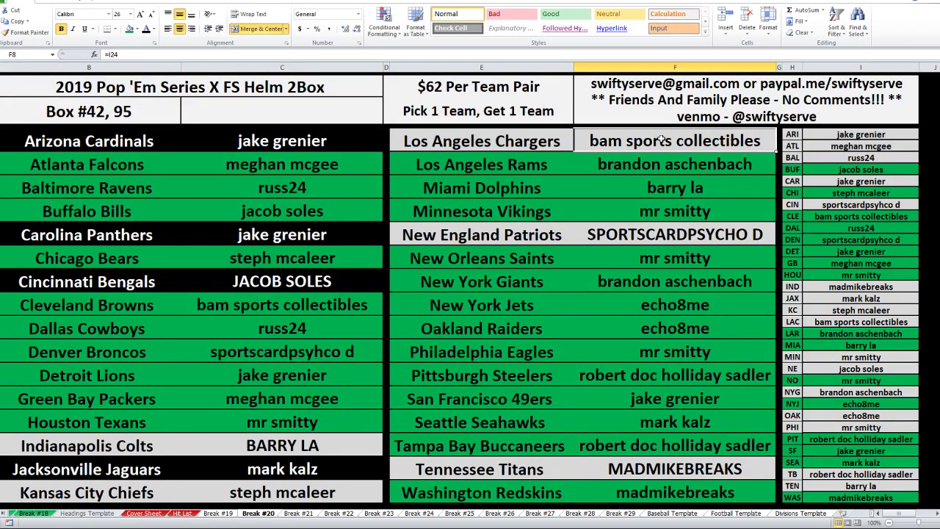
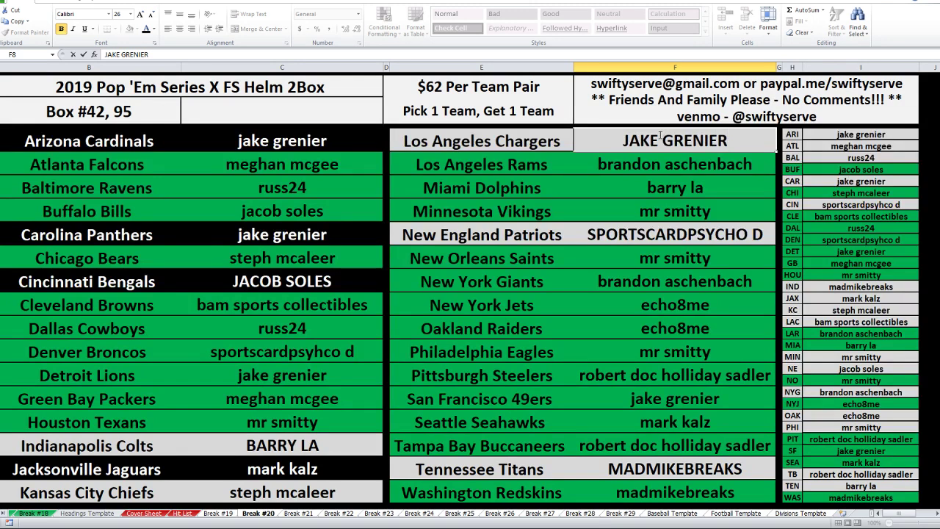
left_click(290, 232)
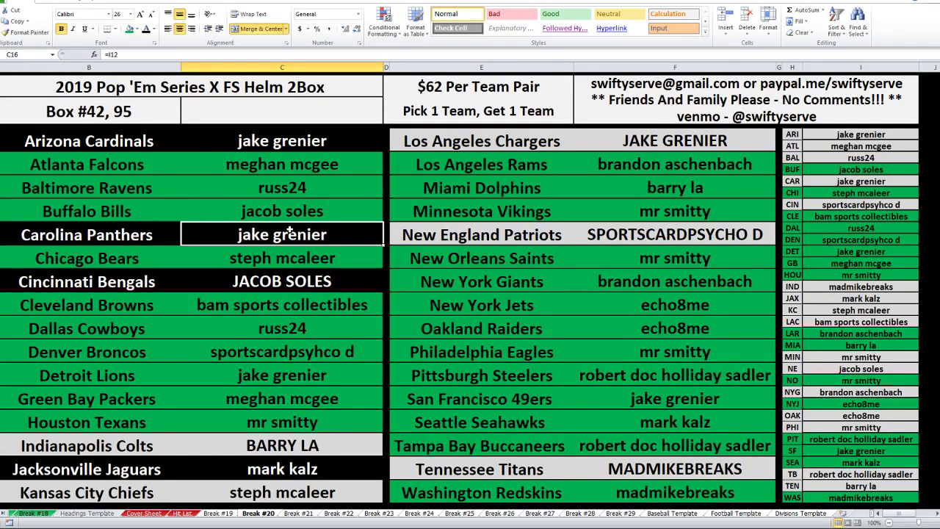
- Enter BAM SPORTS COLLECTIBLES as the Panthers buyer in C16
type("BAM SPORT")
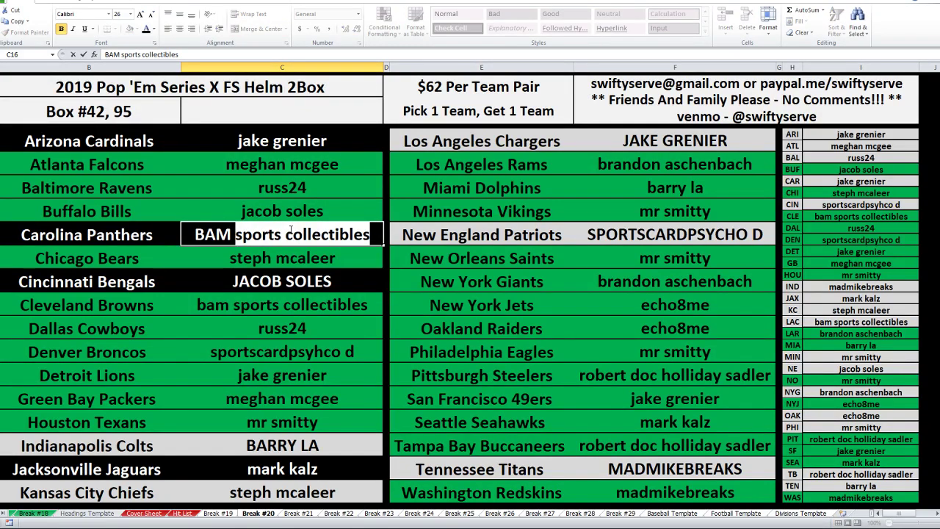
type("S C")
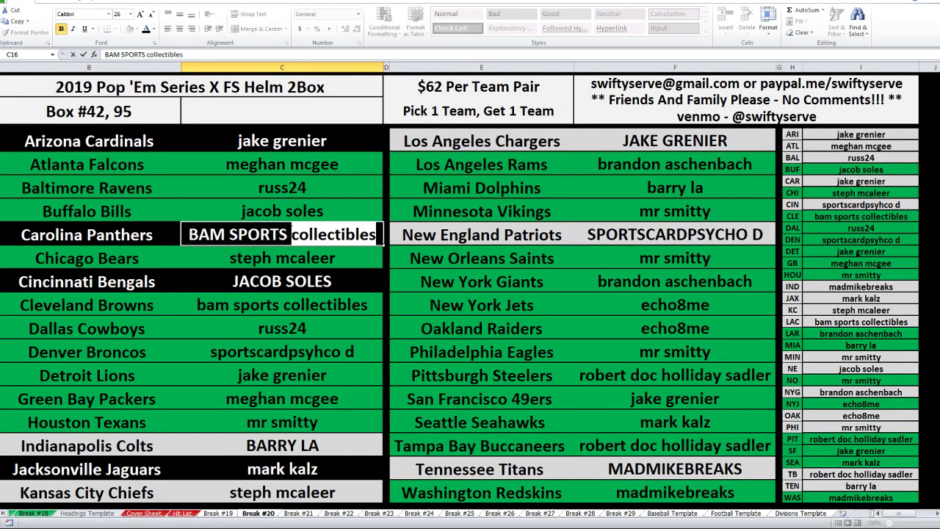
type("P")
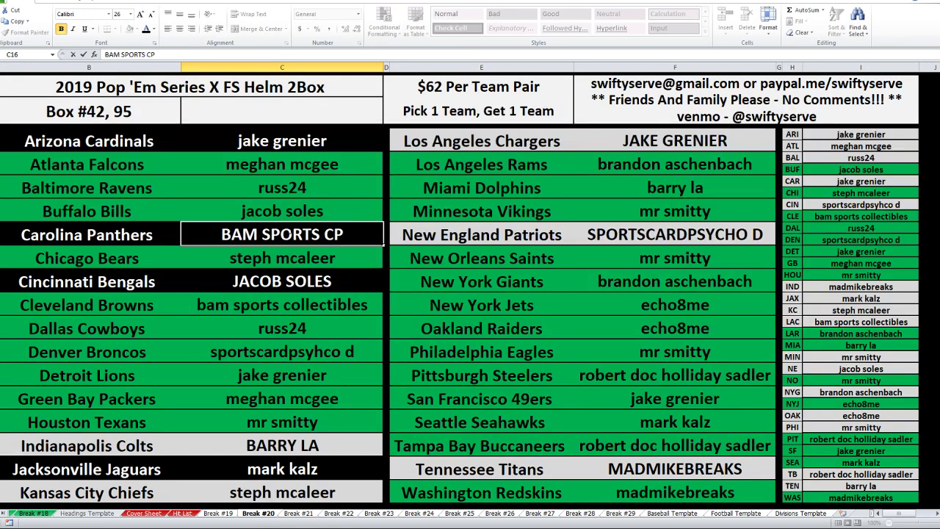
key("BackSpace")
type("OLLECTIBLES")
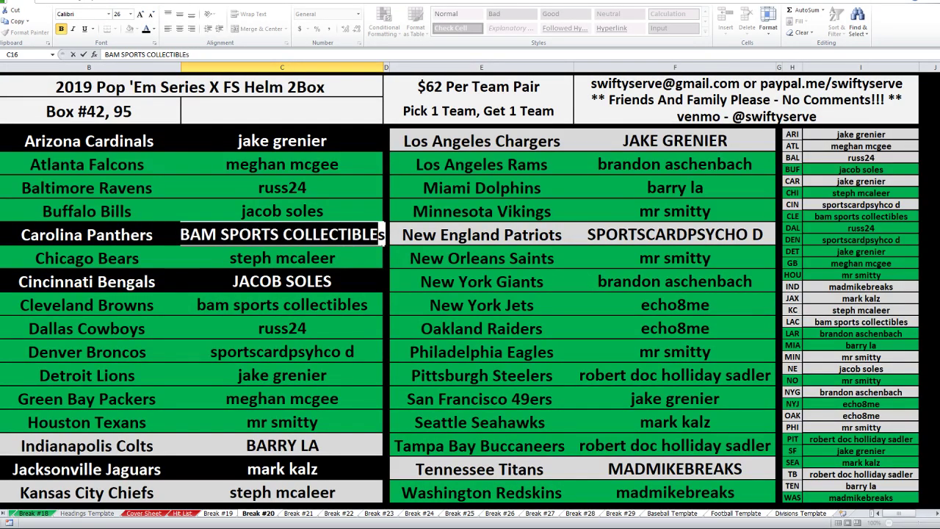
key("ctrl+Return")
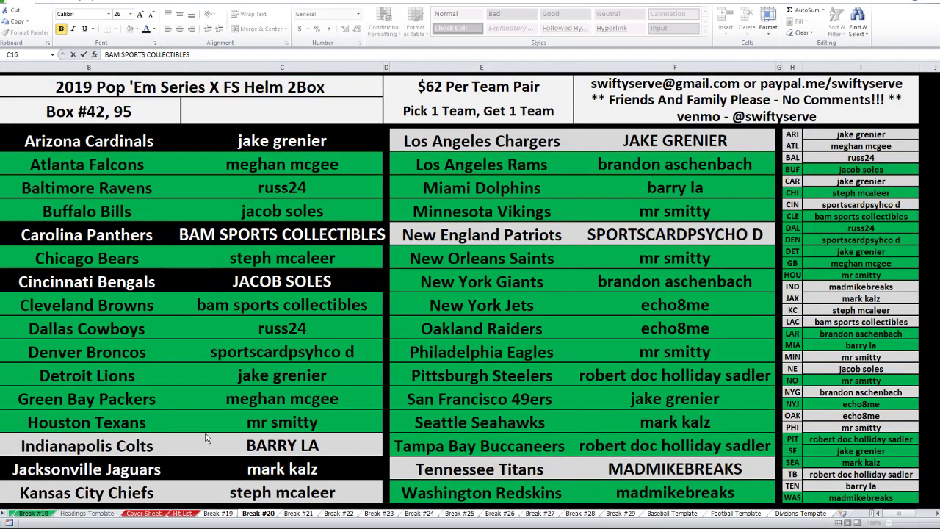
- Fill the Colts, Panthers and Bengals rows with green
left_click(168, 446)
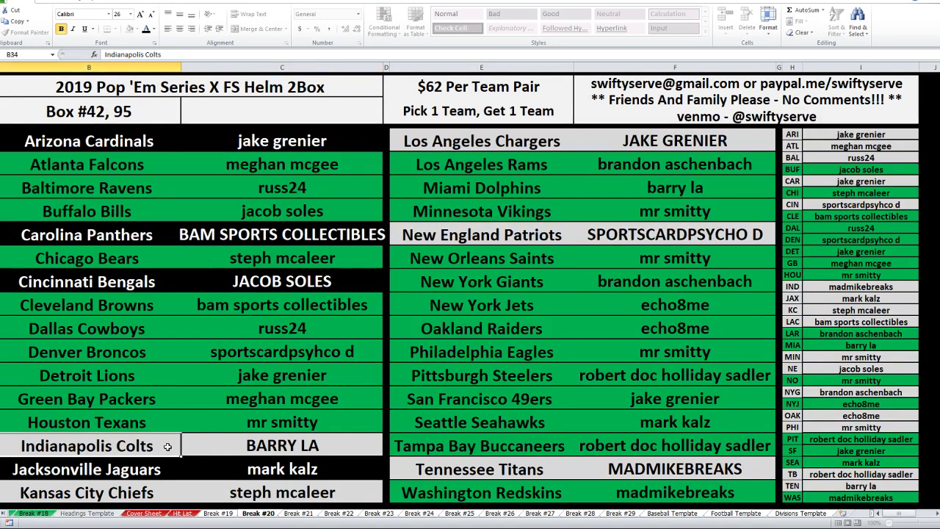
left_click_drag(167, 445, 197, 444)
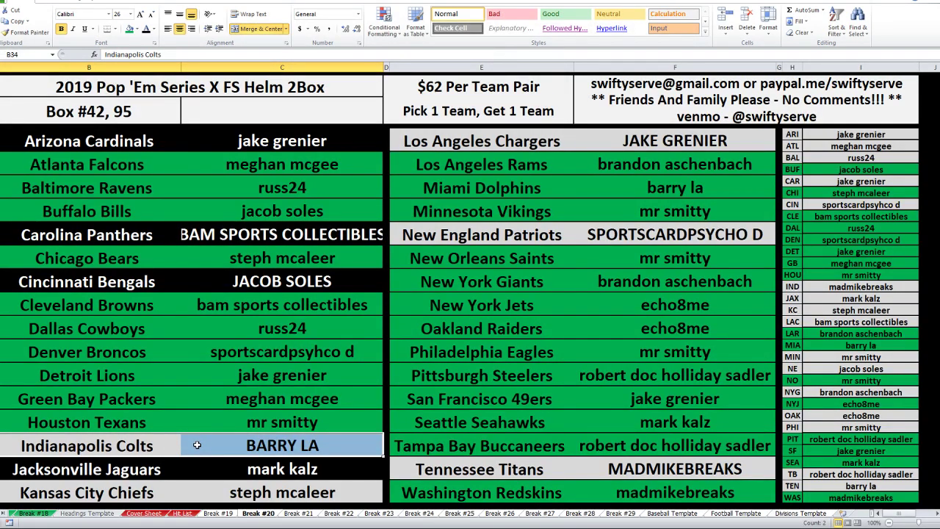
left_click_drag(142, 229, 195, 231)
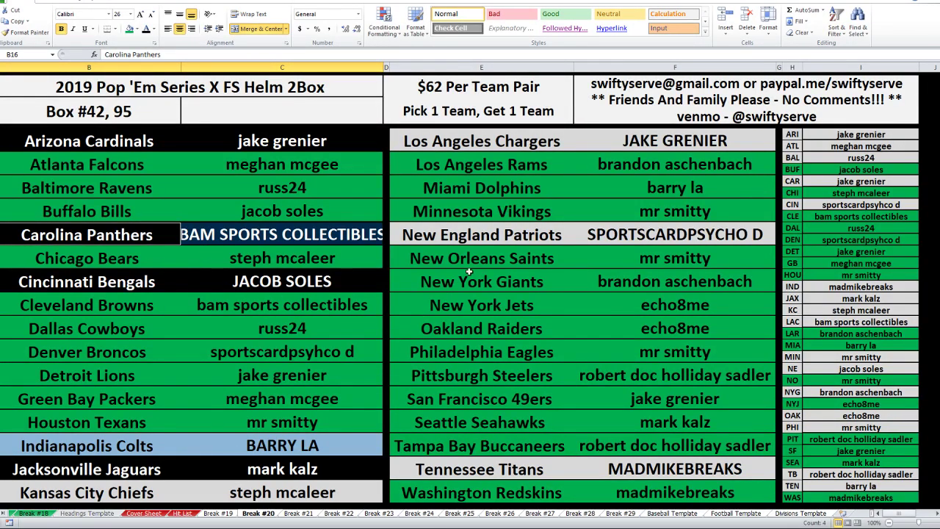
left_click(146, 280, "ctrl")
left_click(194, 280, "ctrl")
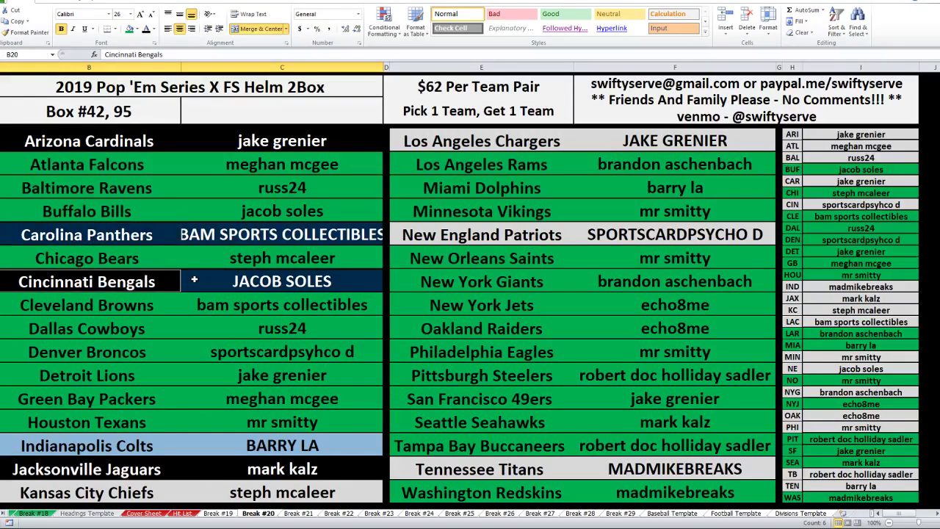
left_click(130, 29)
- Fill every team row in both the left and right tables green
left_click_drag(157, 140, 321, 489)
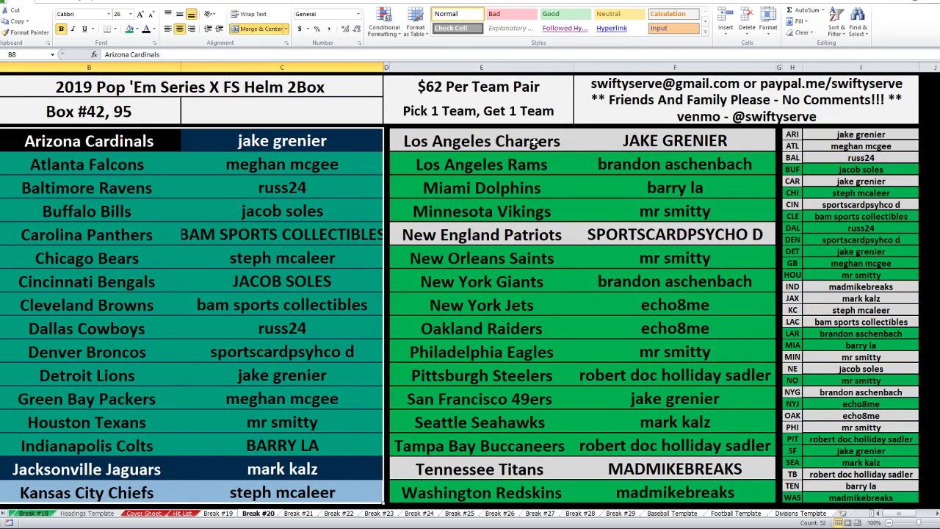
mouse_move(533, 141)
left_mouse_down()
mouse_move(631, 176)
mouse_move(701, 490)
left_mouse_up()
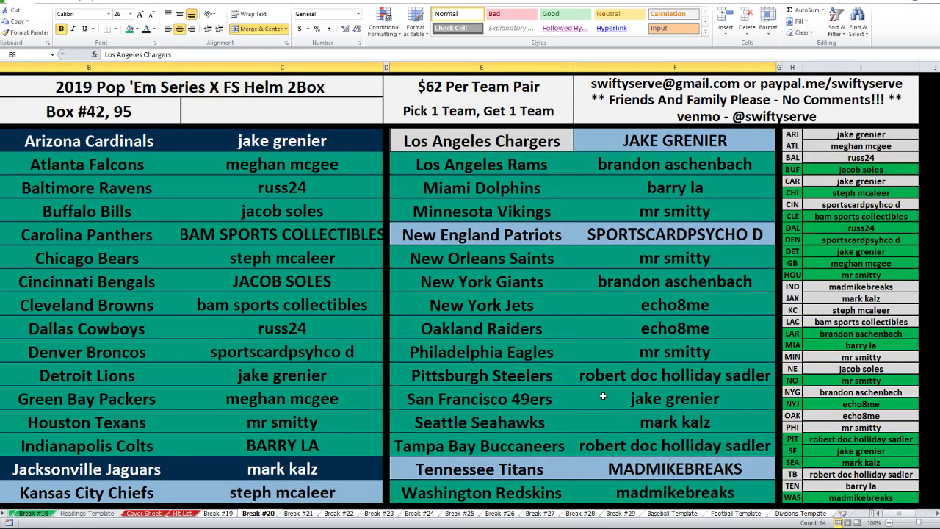
left_click(130, 28)
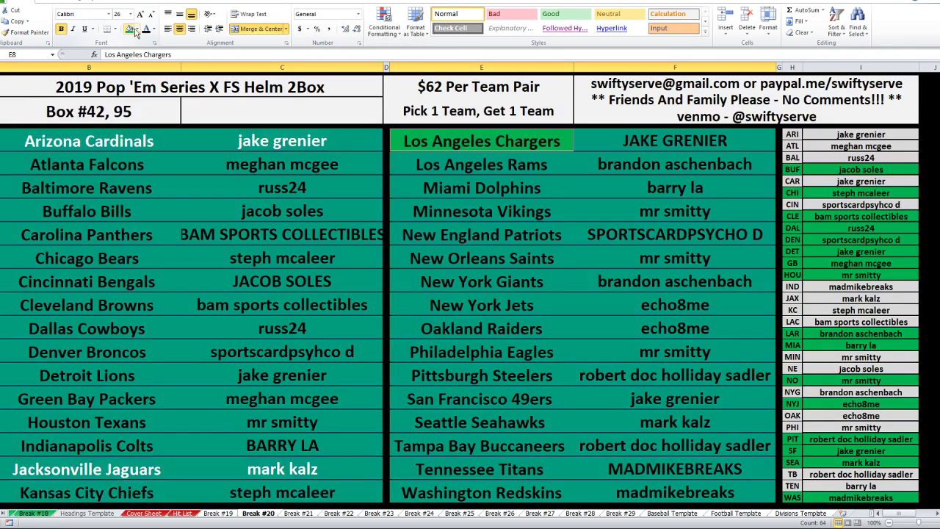
left_click(430, 258)
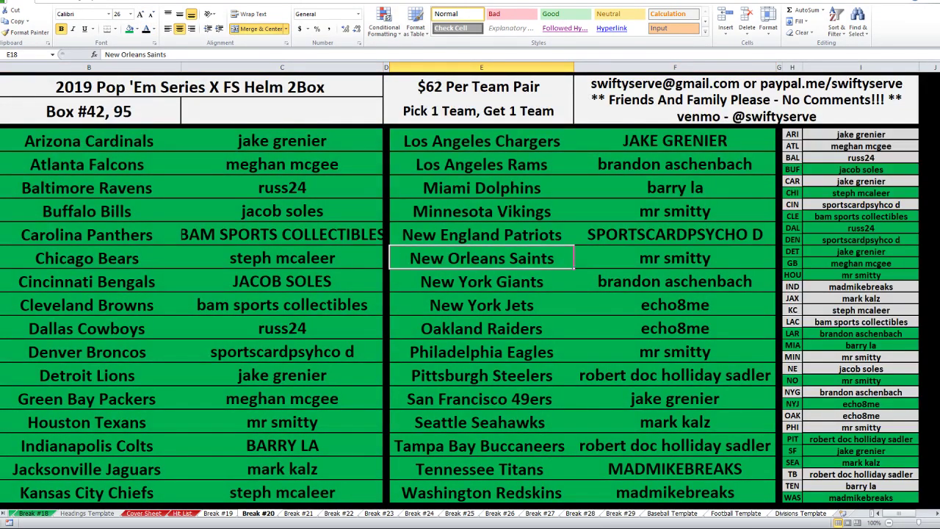
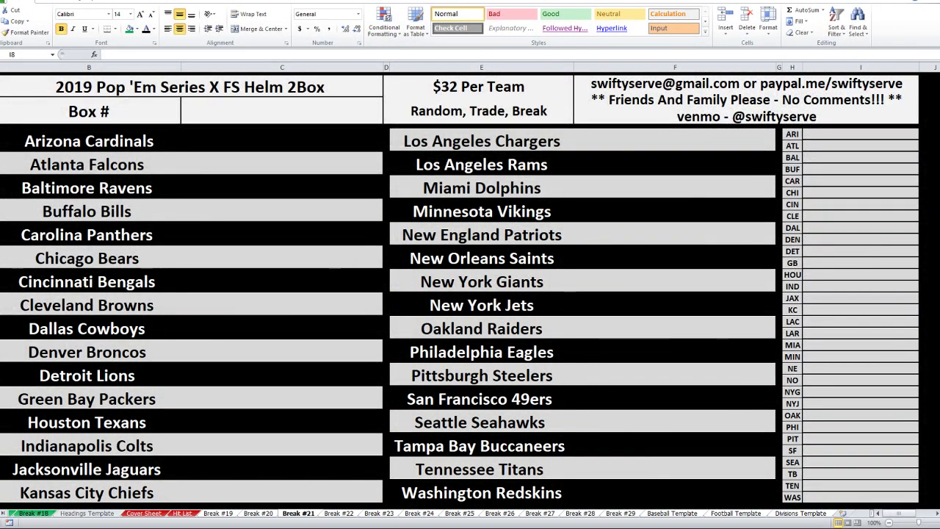
- Enter the buyer names in column I for ARI, ATL, BAL, BUF, CAR and CHI, starting at I8
left_click(891, 135)
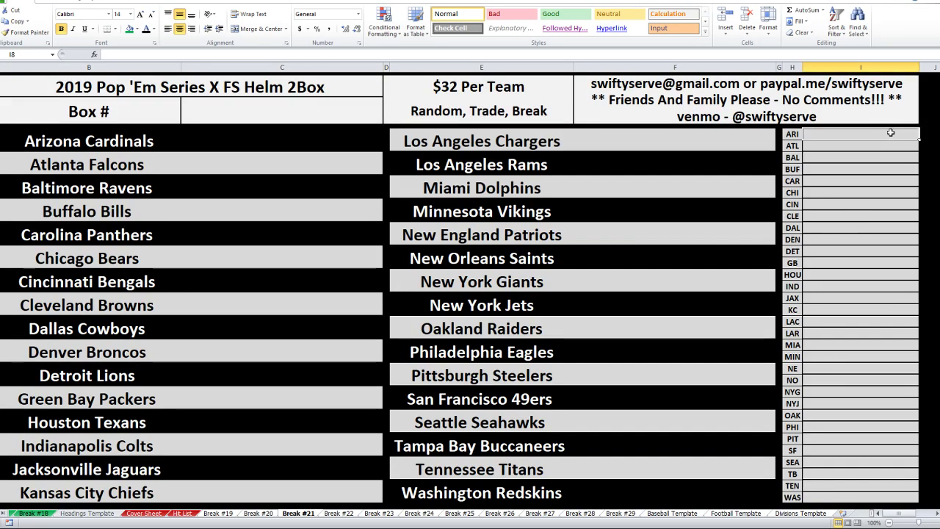
type("russ24")
key("Return")
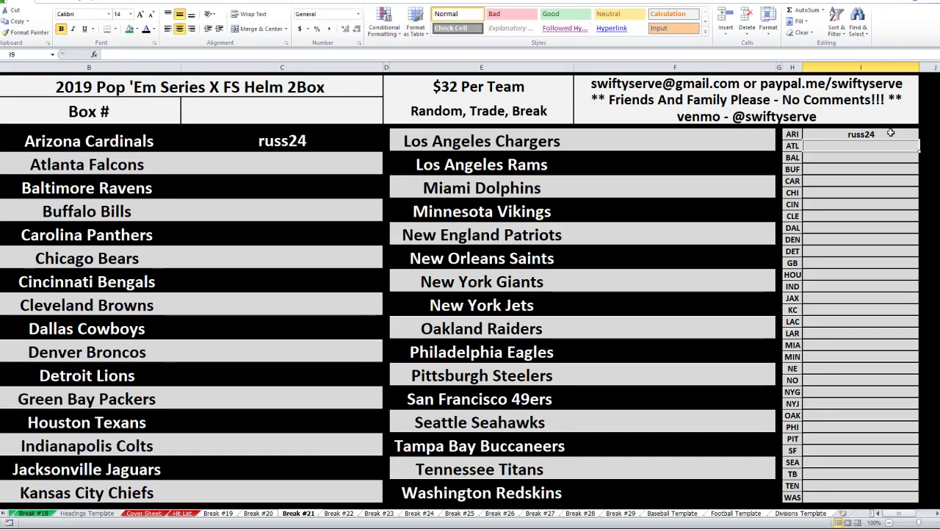
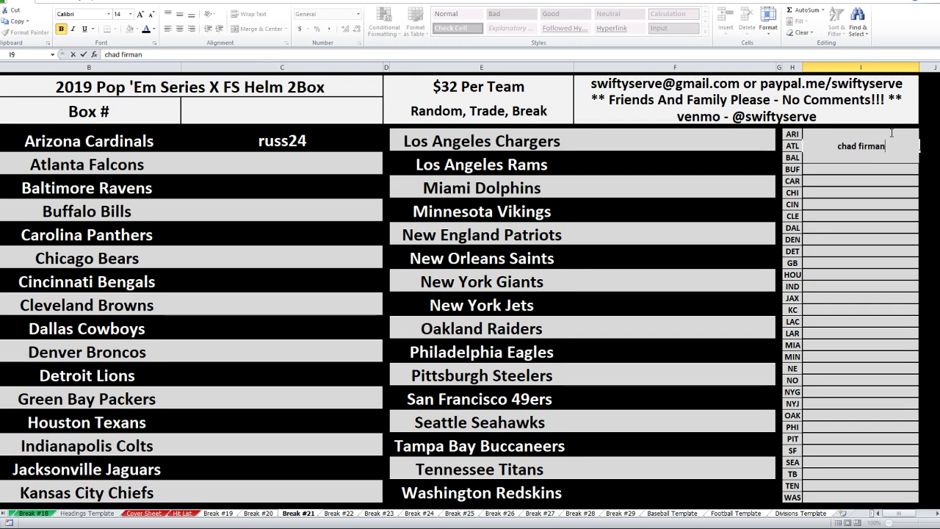
key("Return")
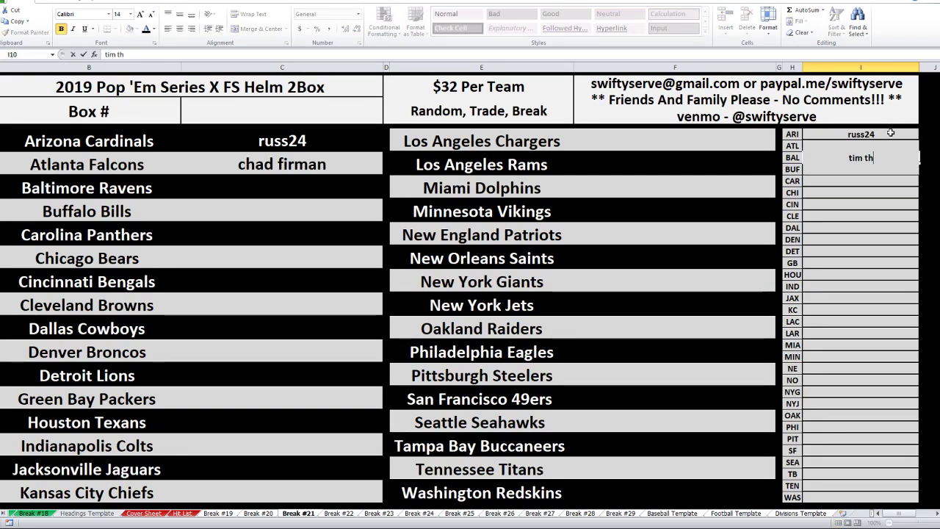
key("Return")
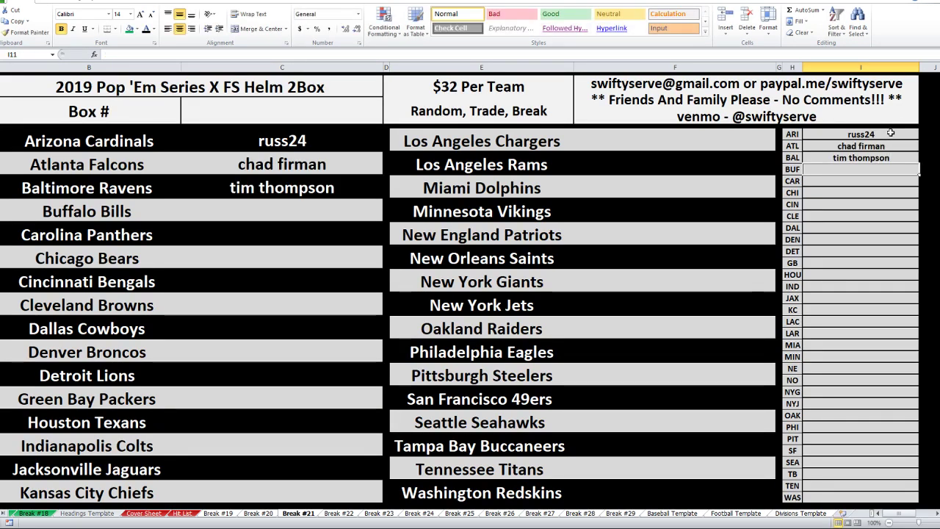
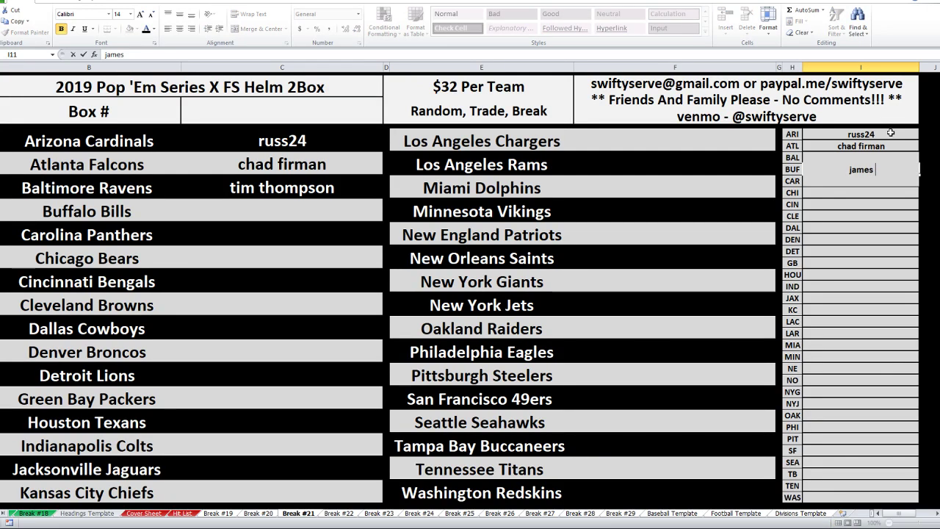
key("Return")
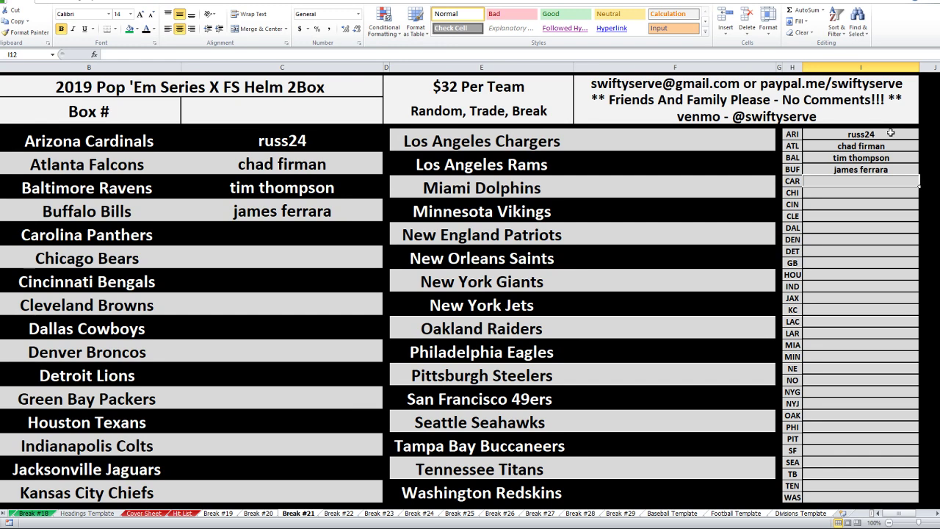
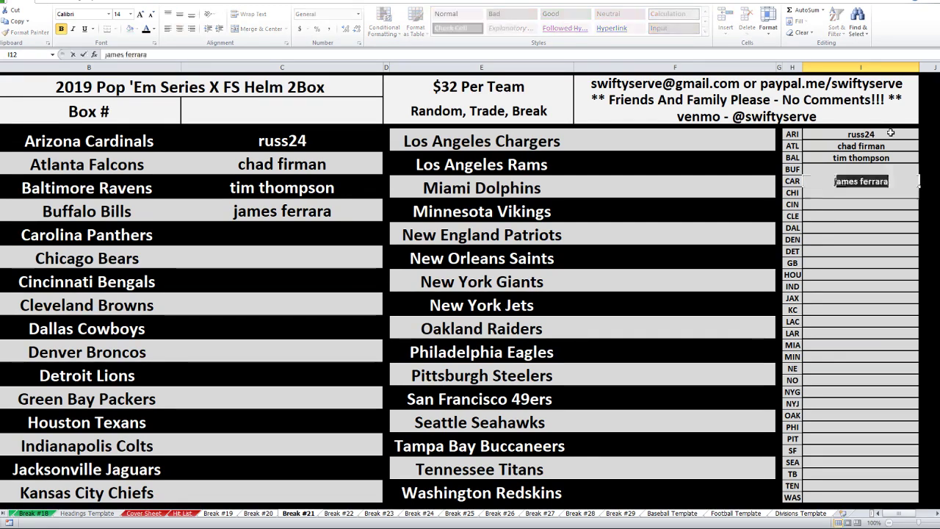
key("Return")
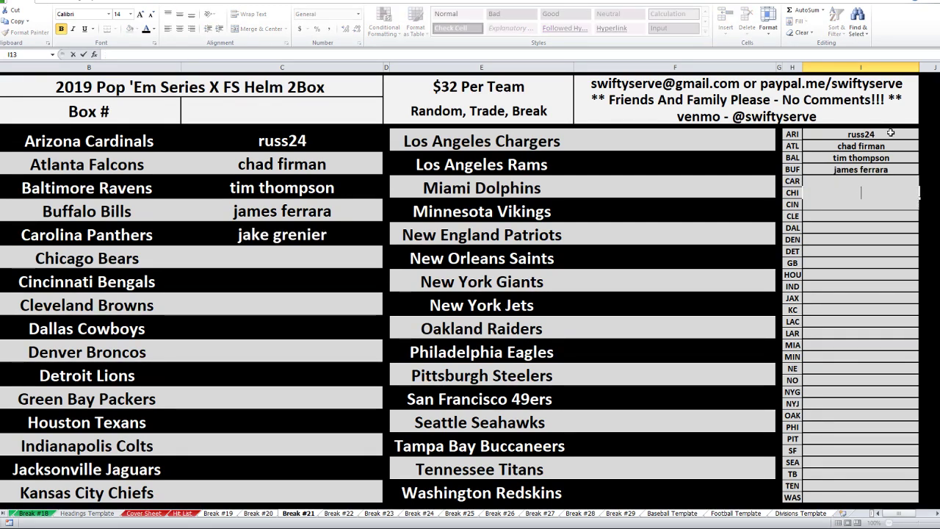
key("Return")
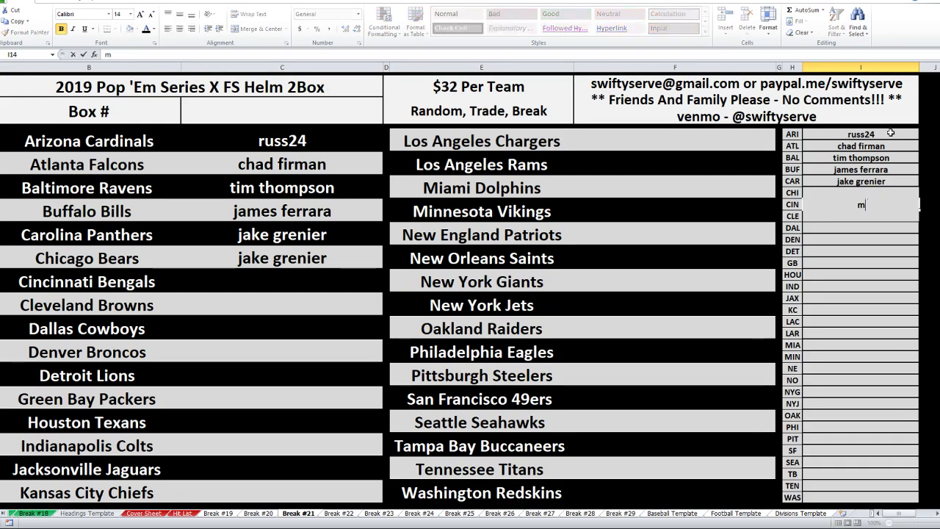
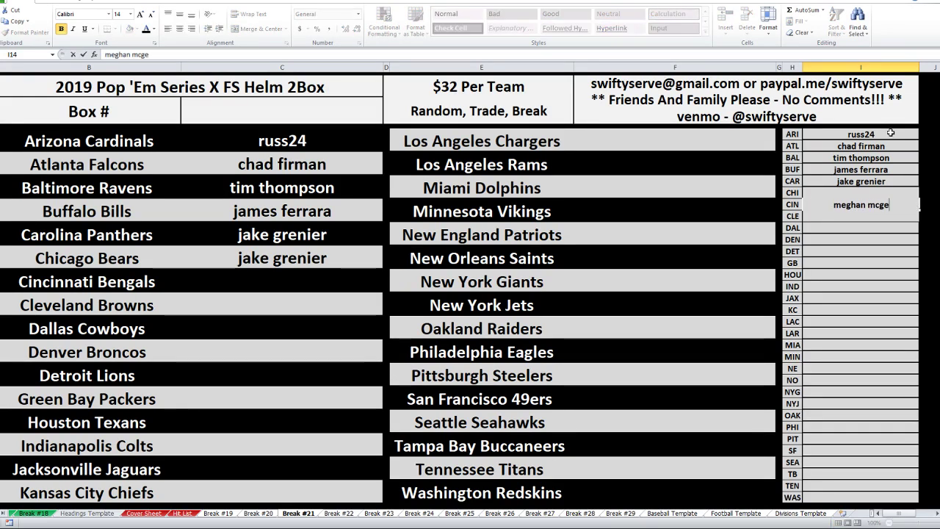
- Enter the buyer names for CIN, CLE, DAL and DEN in column I
key("Return")
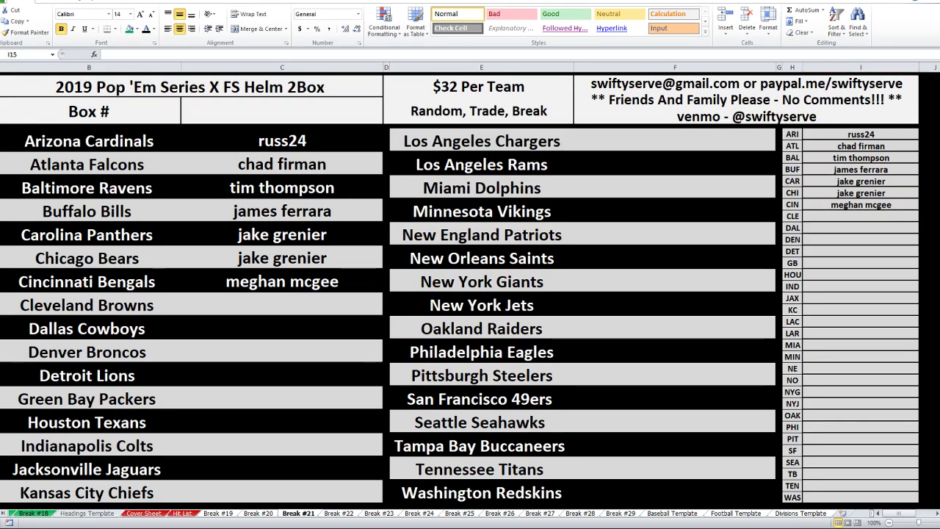
left_click(857, 215)
type("madmi")
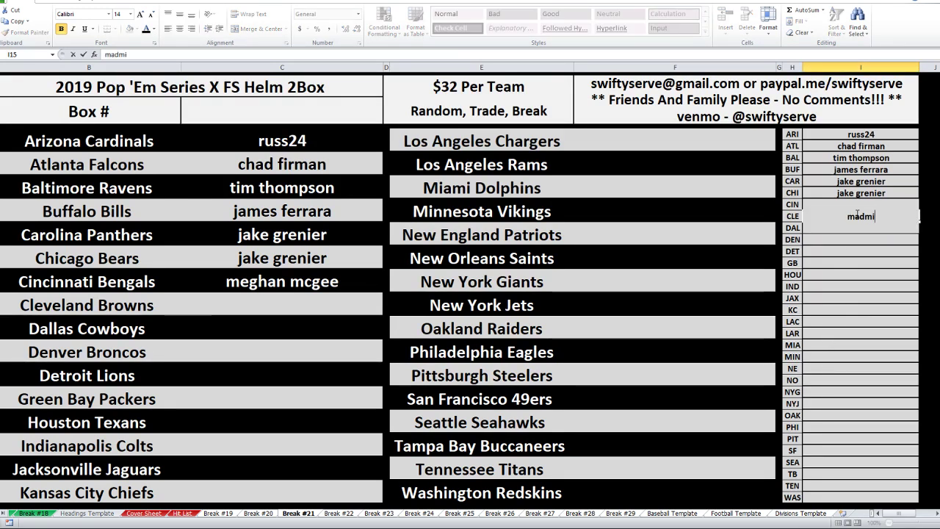
type("kebreaks")
key("Return")
type("b")
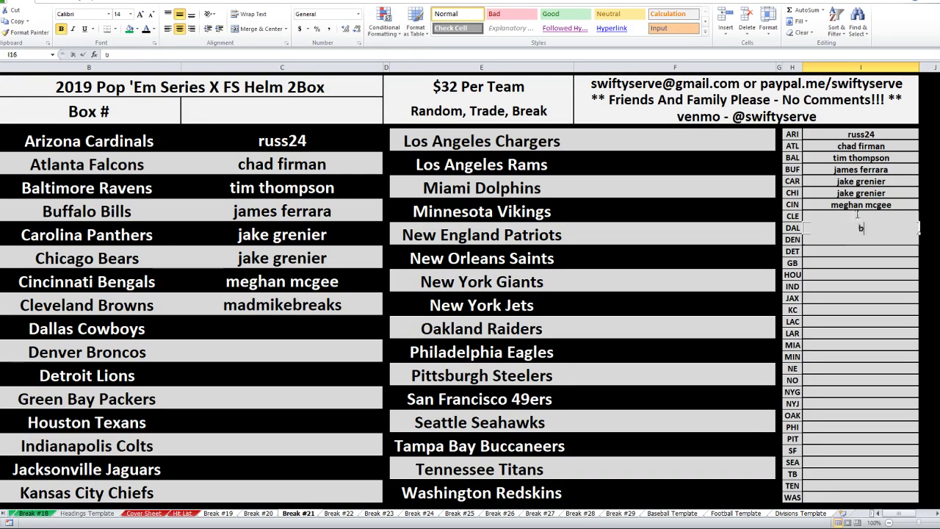
type("am sports collectibles")
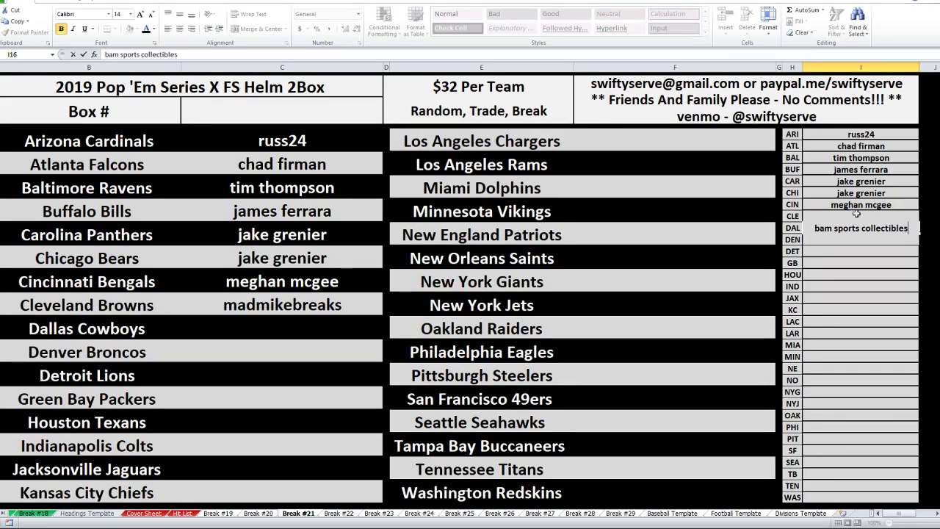
key("Return")
type("ba")
key("Return")
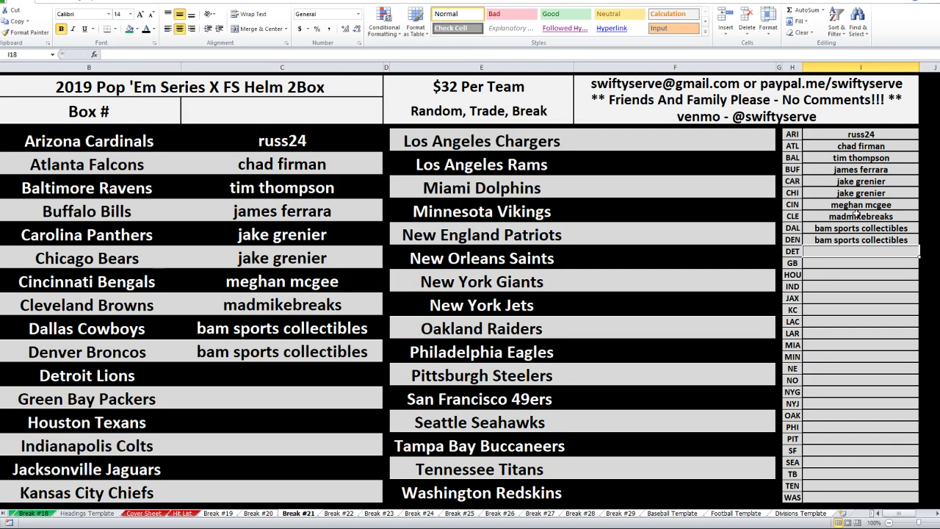
- Enter the buyer names for DET, GB, HOU, IND and JAX in column I
type("mr. smitty")
key("Return")
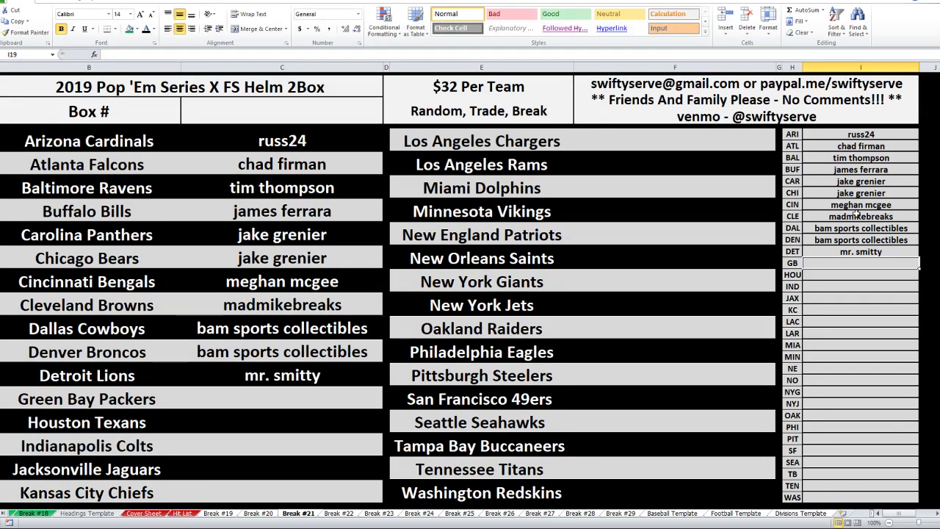
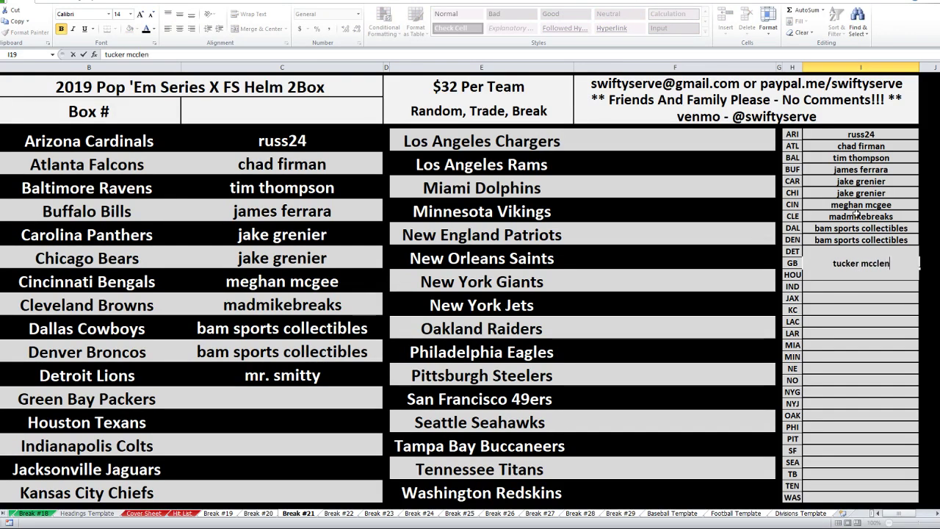
key("Return")
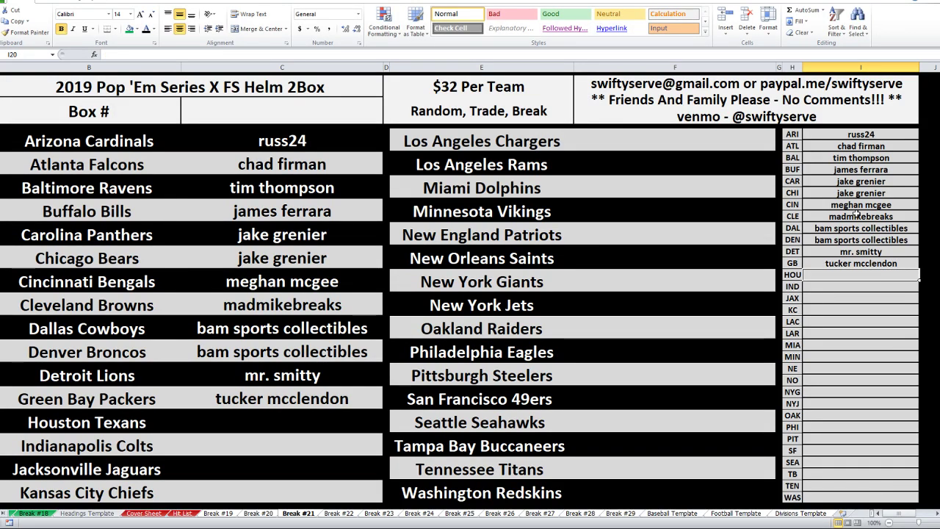
key("Return")
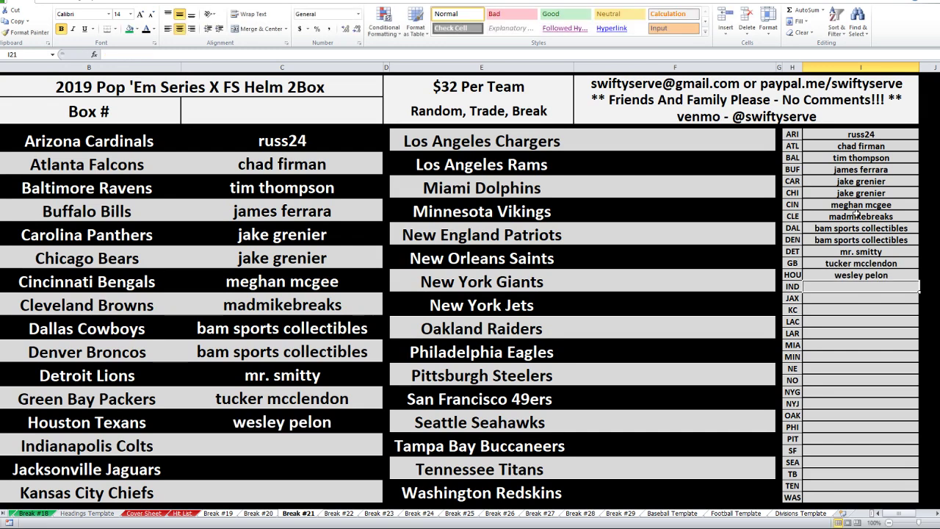
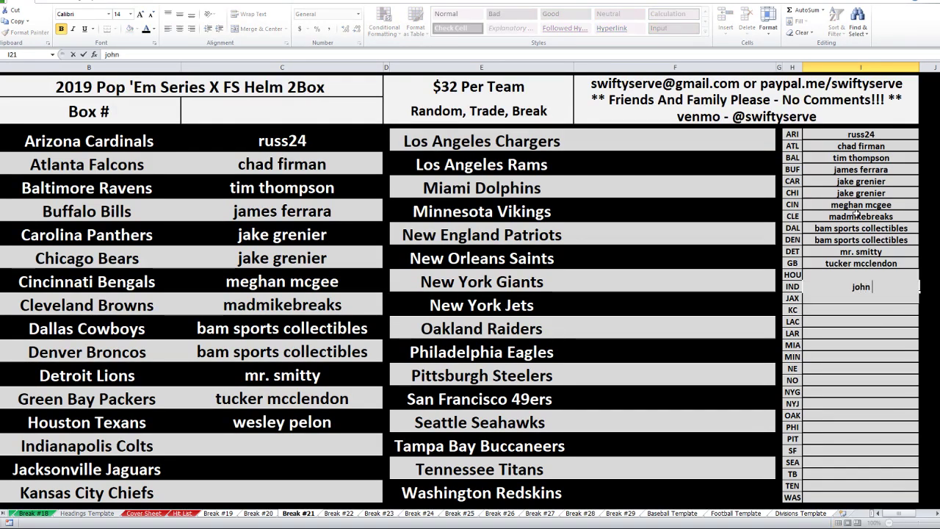
key("Return")
type("sportsc")
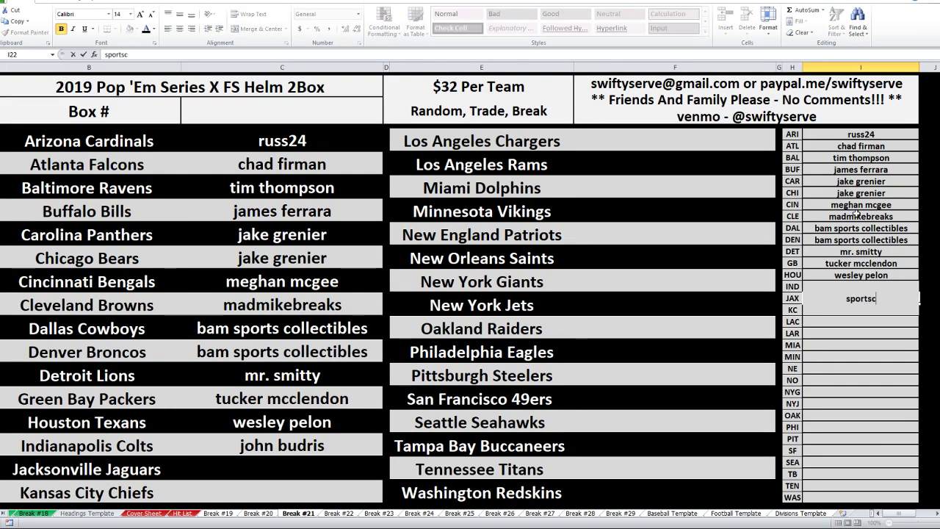
type("ardpsych")
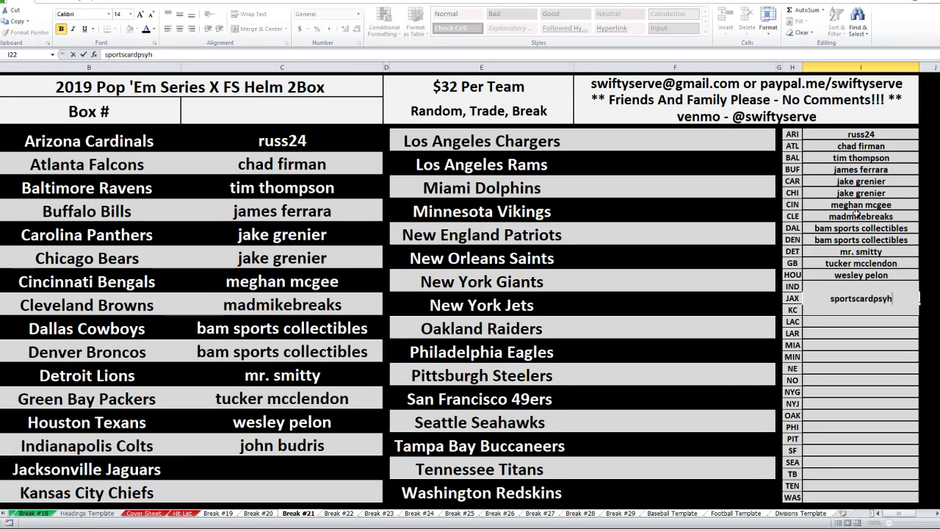
type("o d")
key("Return")
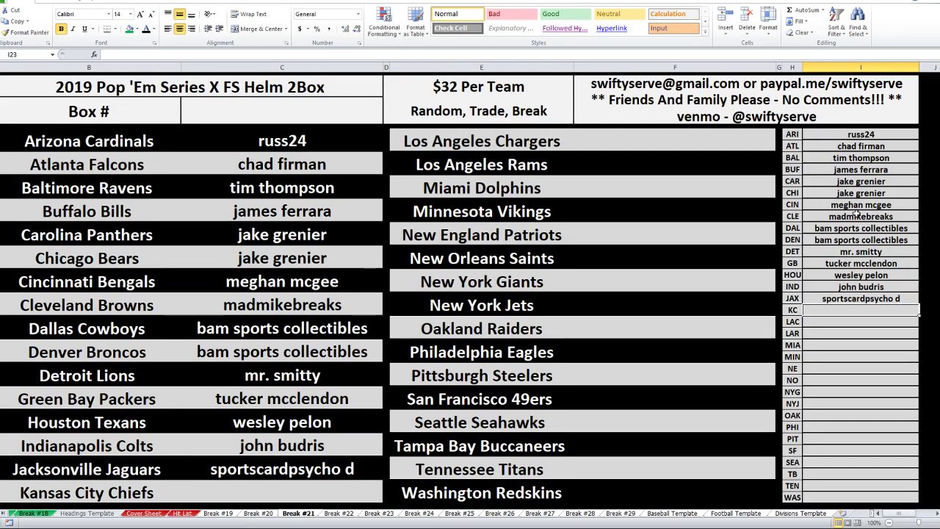
key("alt+Tab")
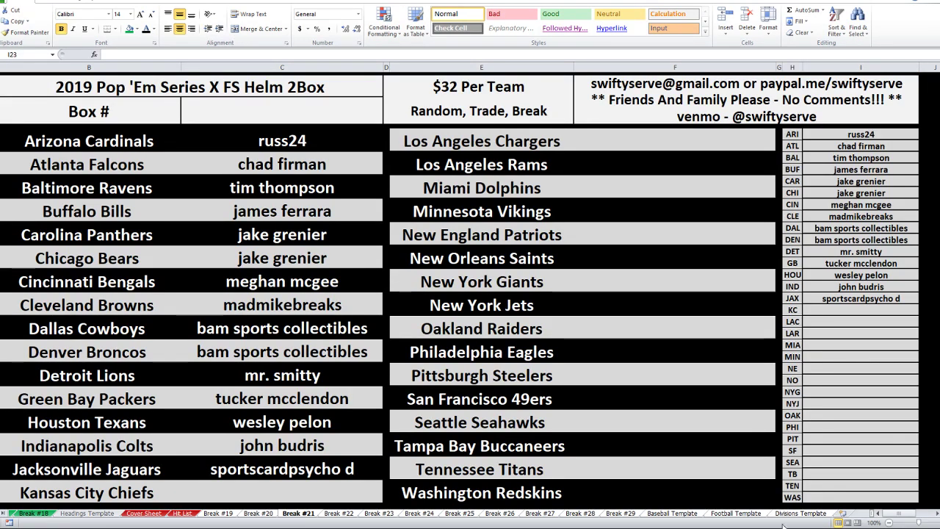
- Enter the buyer names for KC, LAC, LAR, MIA and MIN in column I
left_click(891, 311)
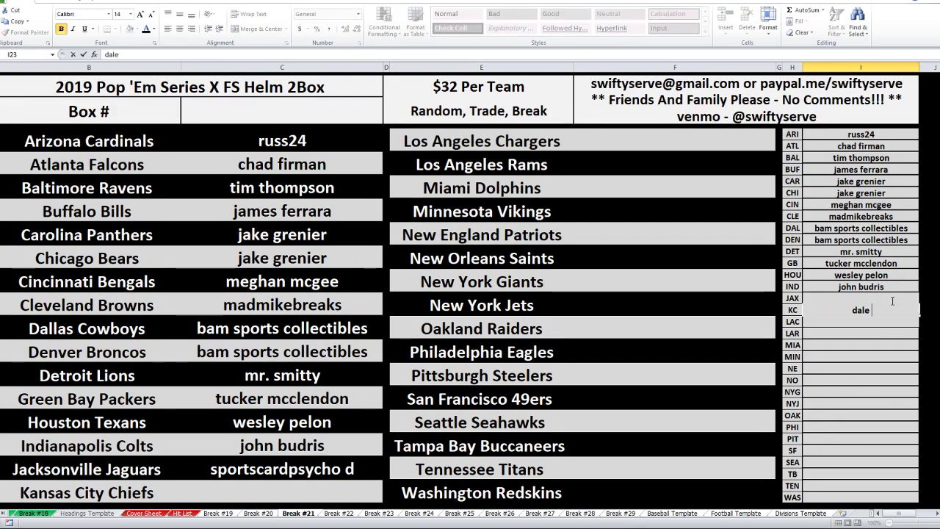
key("Return")
key("Return")
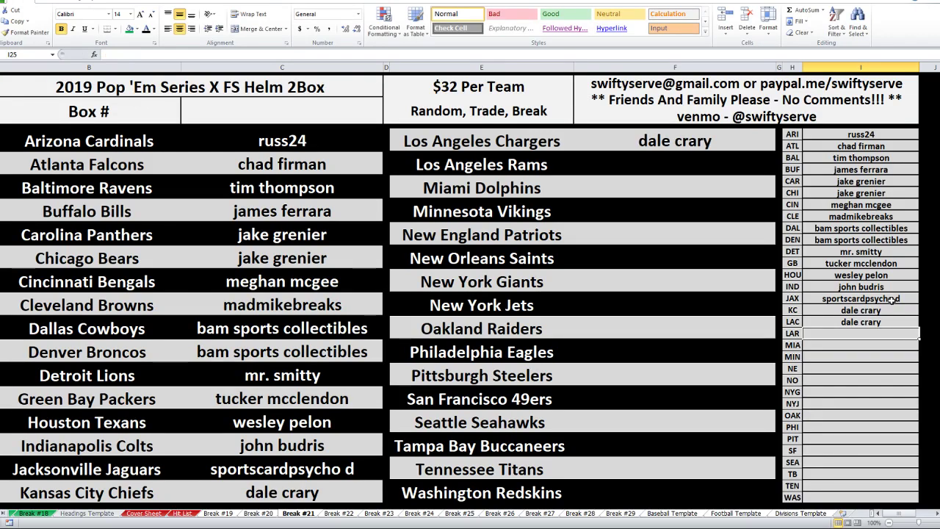
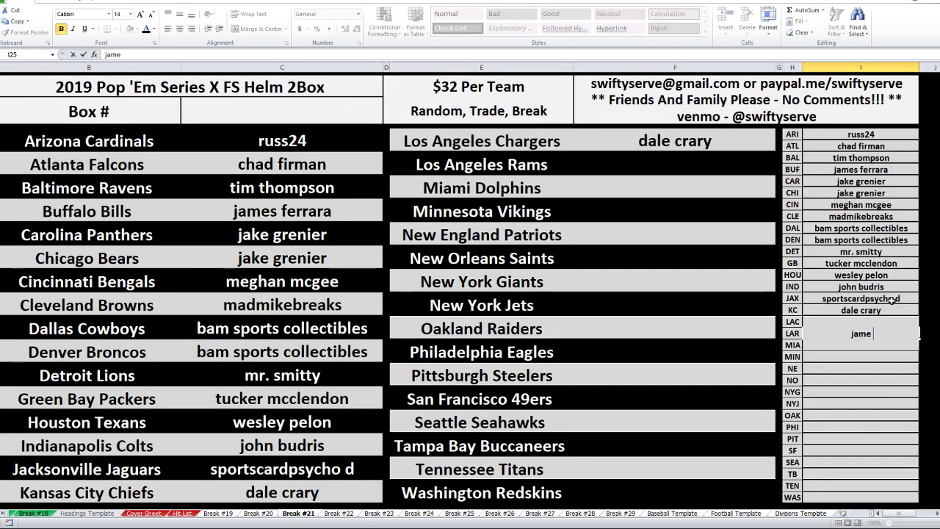
key("Return")
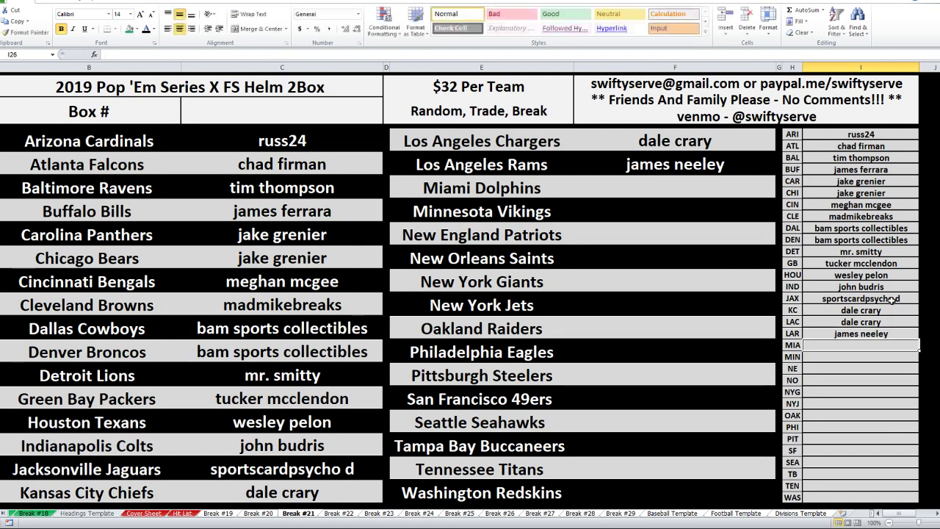
type("pops dyer")
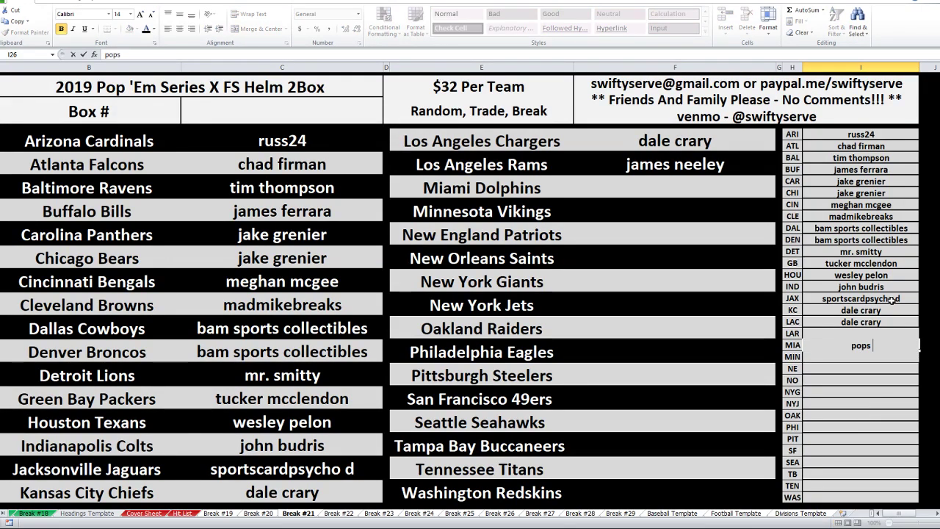
key("Return")
type("pops dyer")
key("Return")
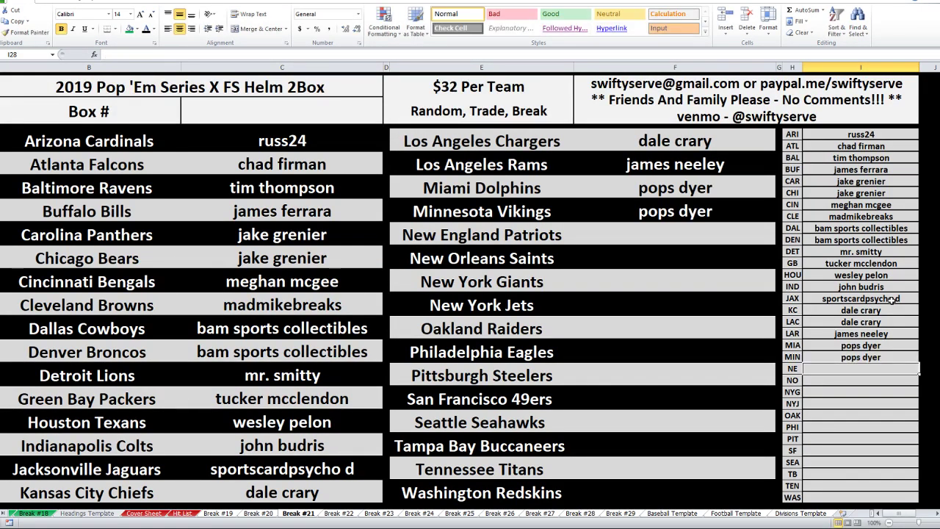
- Enter the buyer names for NE, NO, NYG, NYJ, OAK, PHI and PIT
type("frayed3nds")
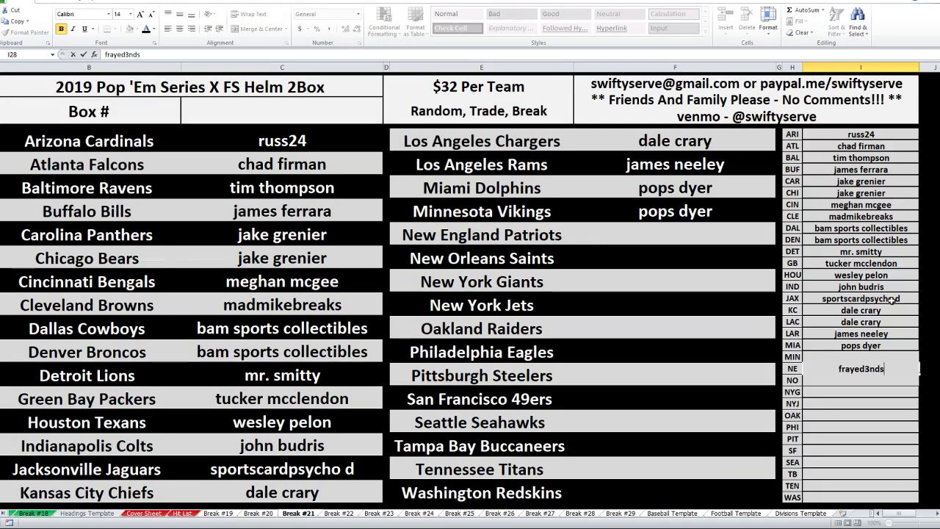
key("Return")
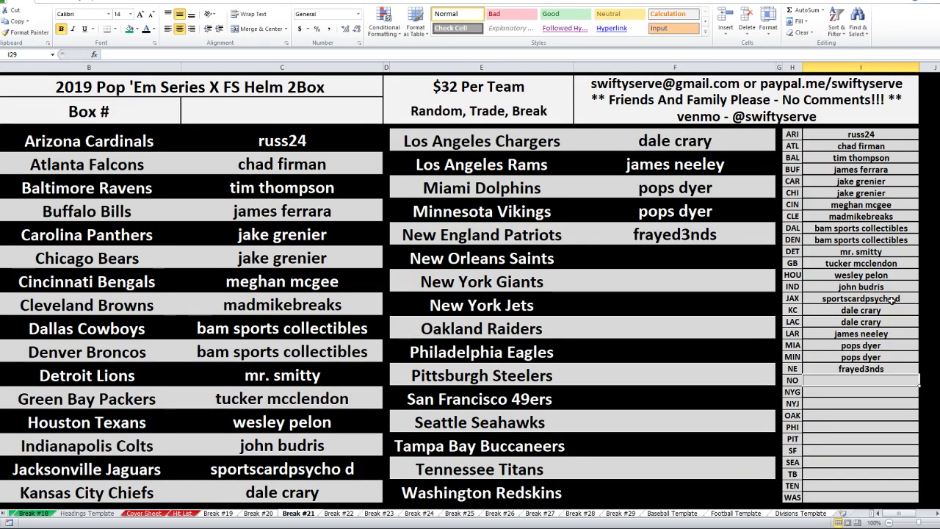
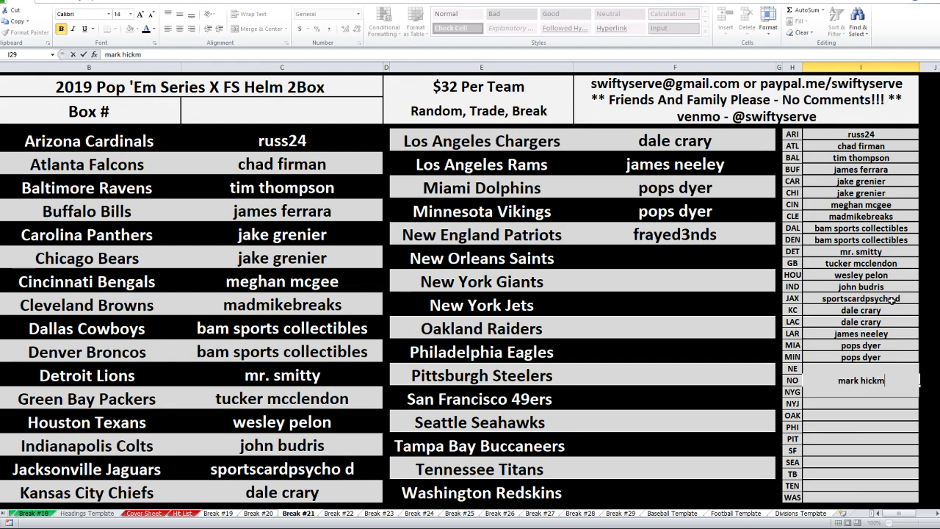
key("Return")
key("Return")
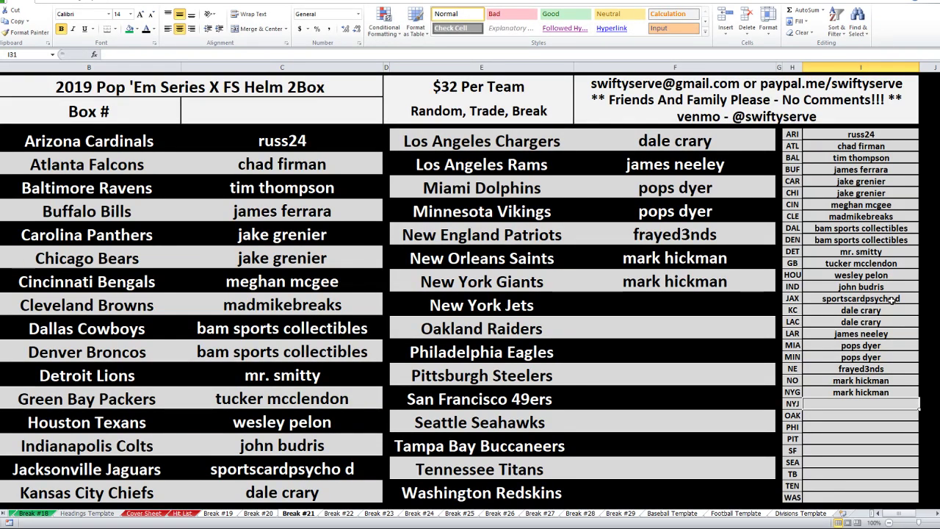
type("jim l")
key("Return")
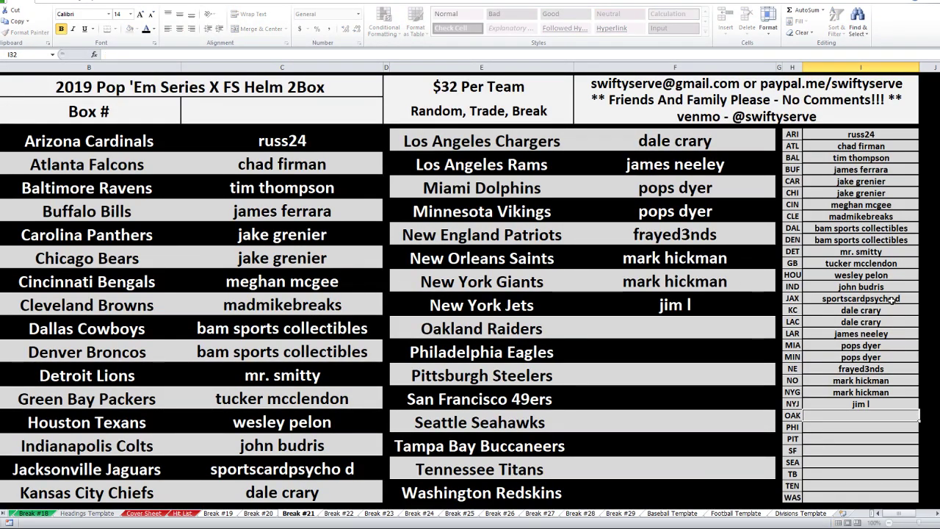
key("Return")
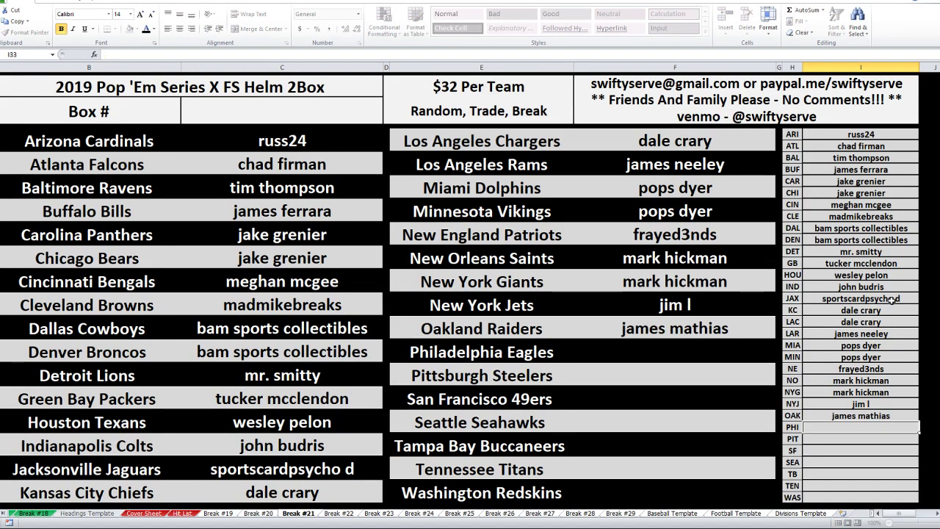
type("dixon_6")
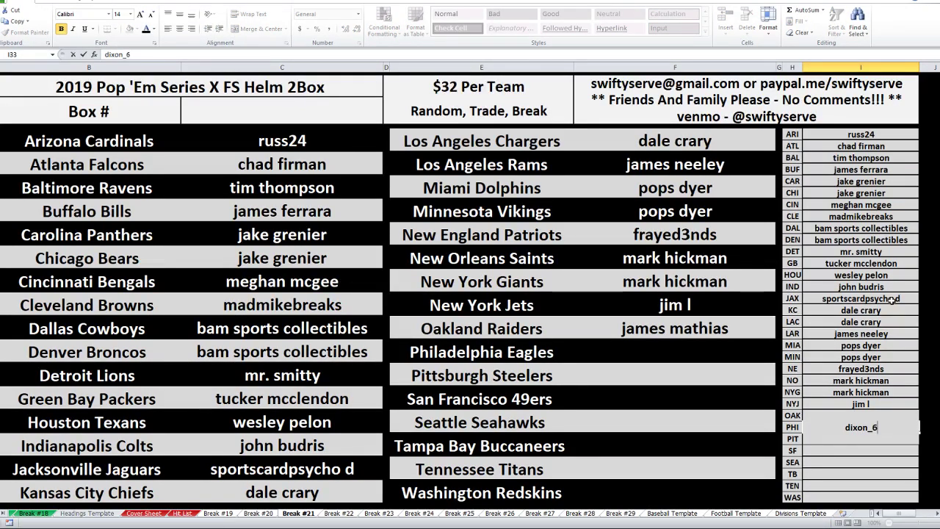
key("Return")
type("dixon_6")
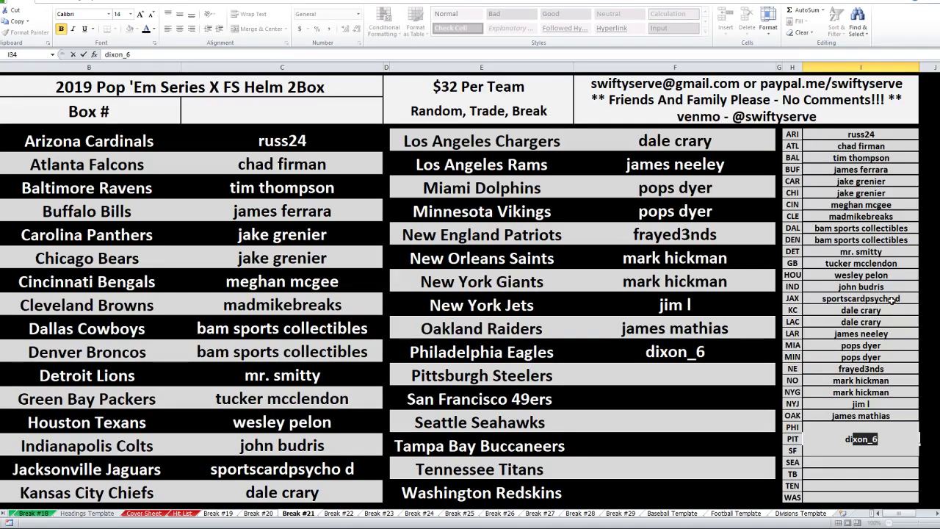
key("Return")
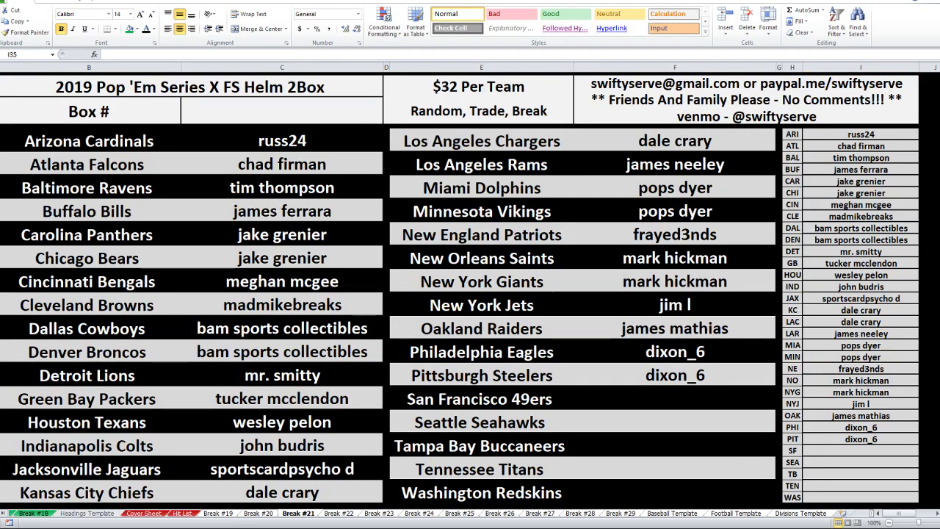
- Enter the buyer names for SF, SEA, TB, TEN and WAS in column I
left_click(885, 448)
type("d")
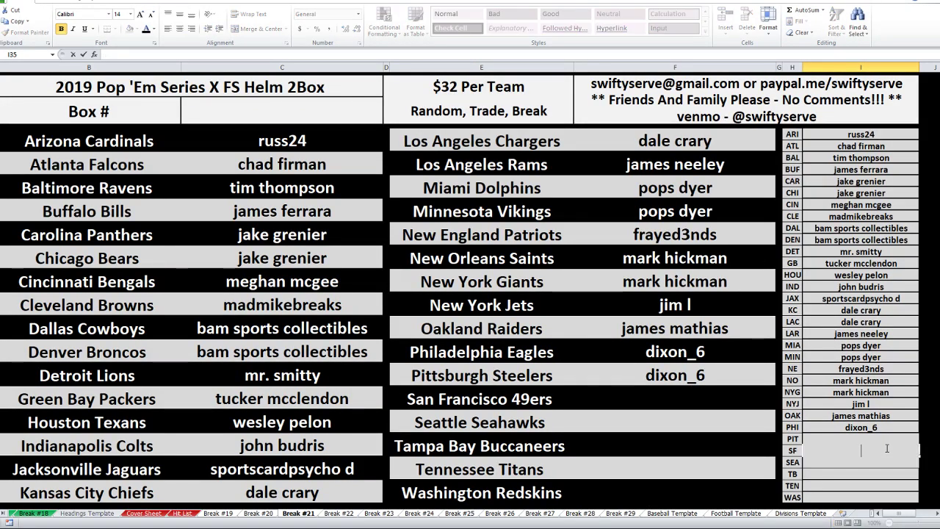
type("kidd capone")
key("Return")
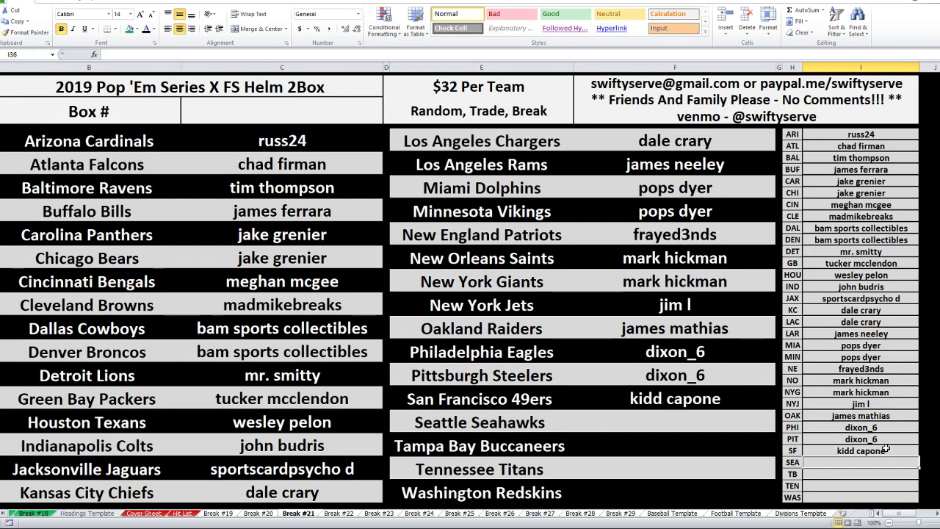
type("t duke")
key("Return")
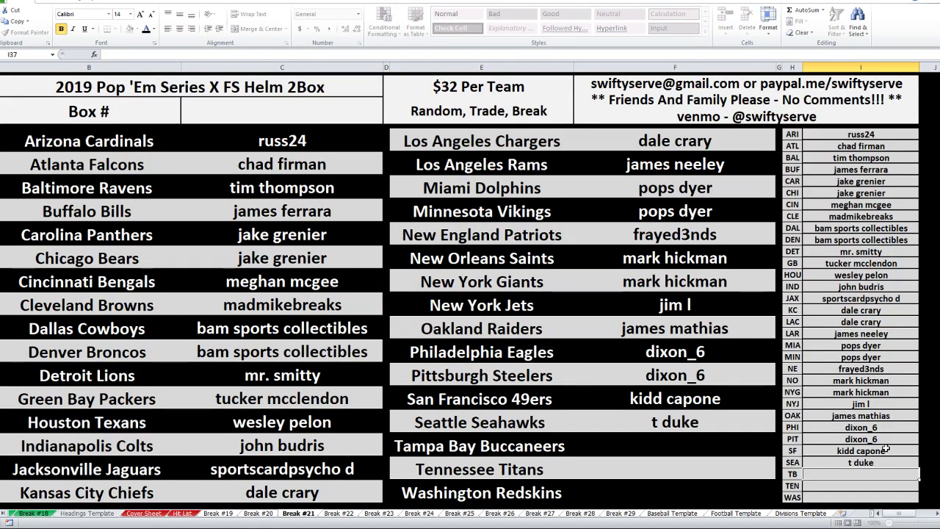
key("Return")
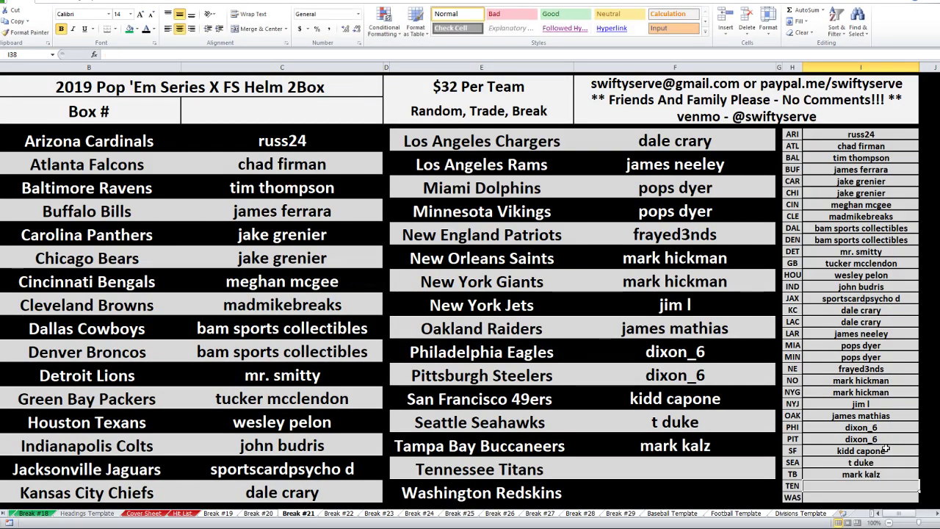
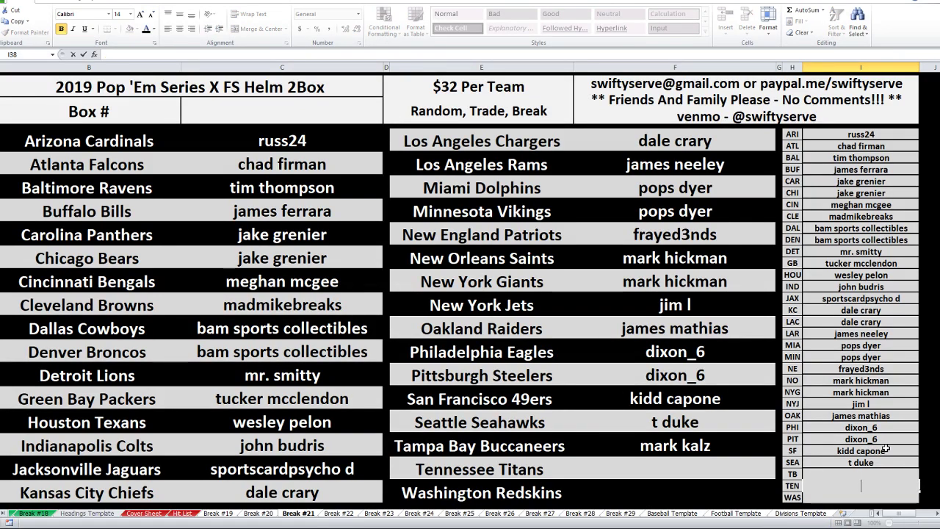
key("Return")
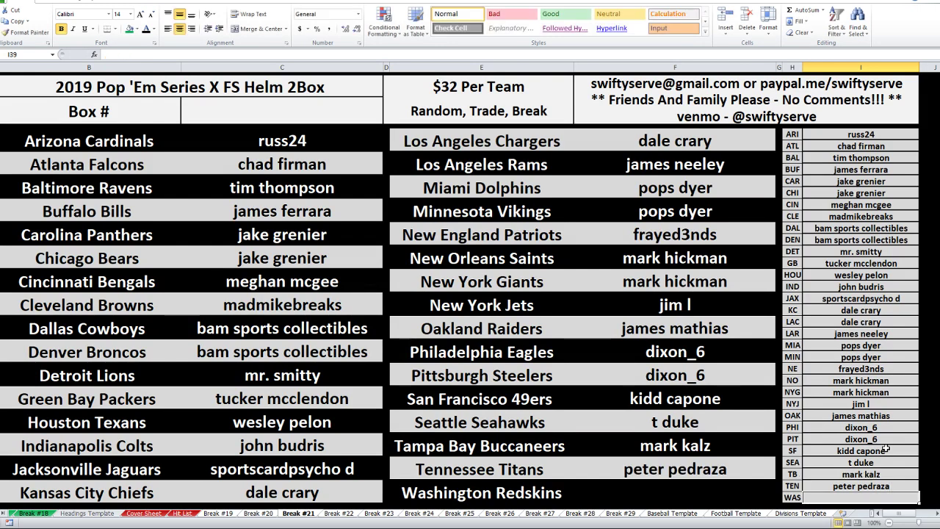
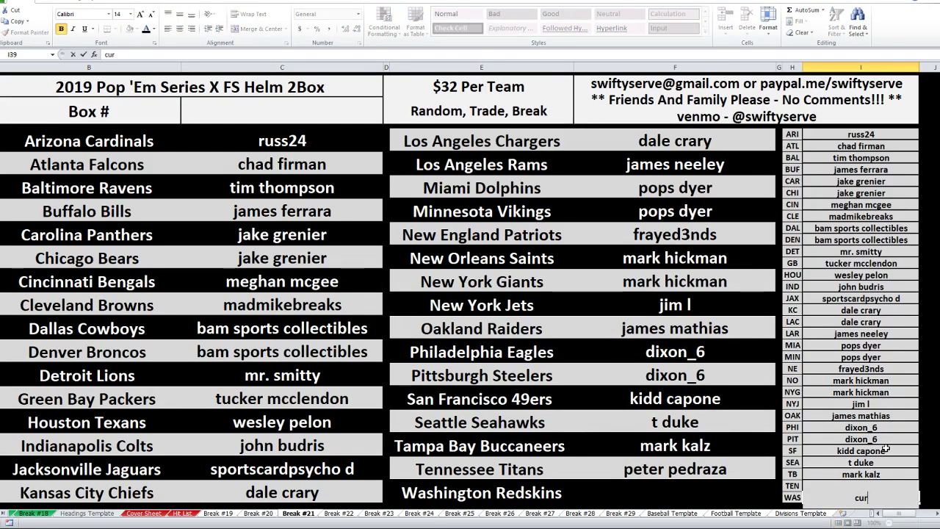
key("Return")
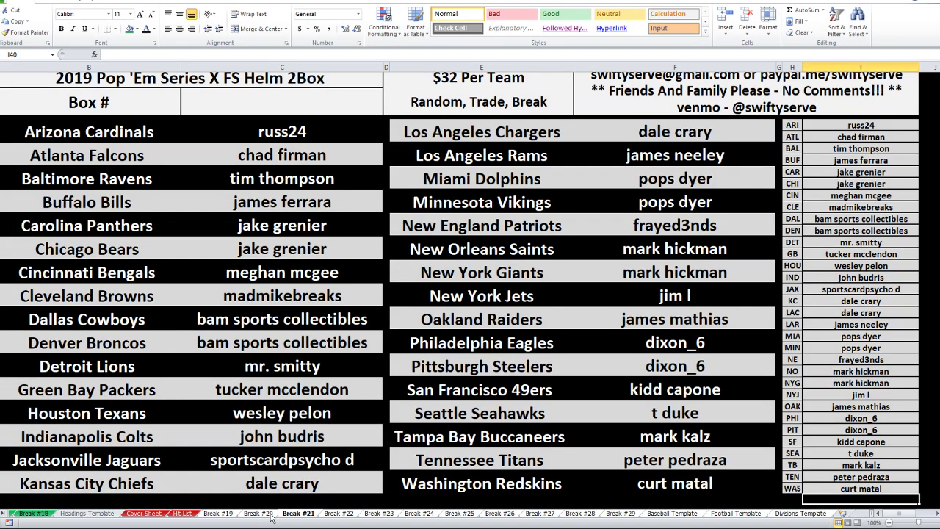
- Compare against the Break #20 sheet, then bring the randomizer browser window forward
key("ctrl+Page_Up")
key("ctrl+Page_Down")
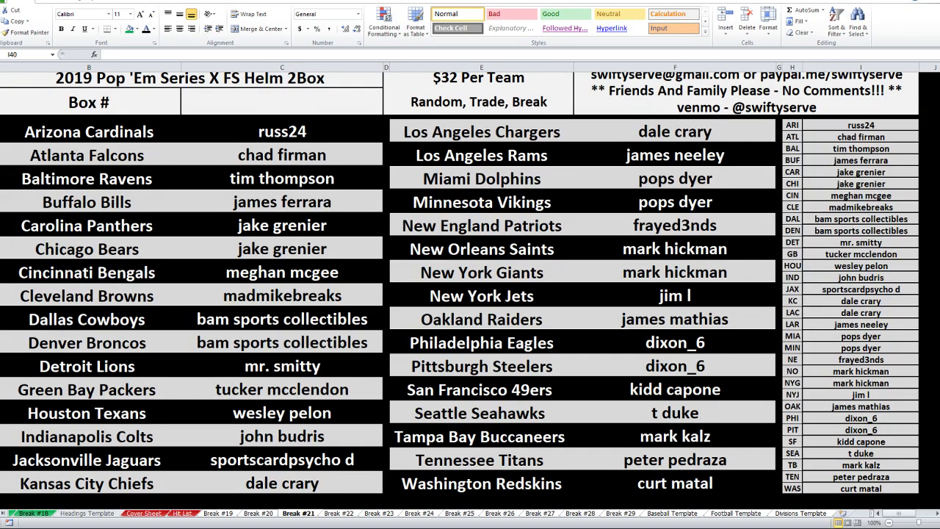
key("alt+Tab")
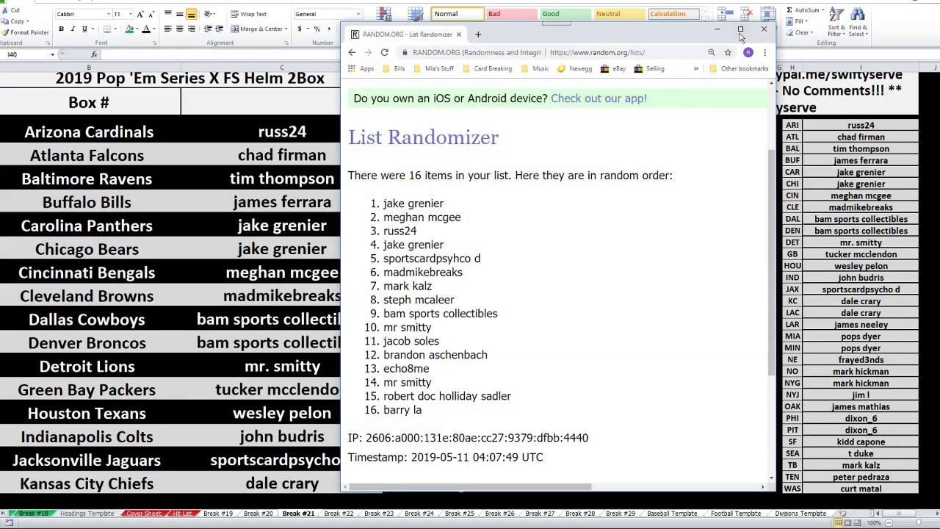
- Paste the box number list into RANDOM.ORG's List Randomizer and randomize it
left_click(760, 20)
scroll(287, 147, "up", 1)
mouse_move(317, 60)
left_click(342, 78)
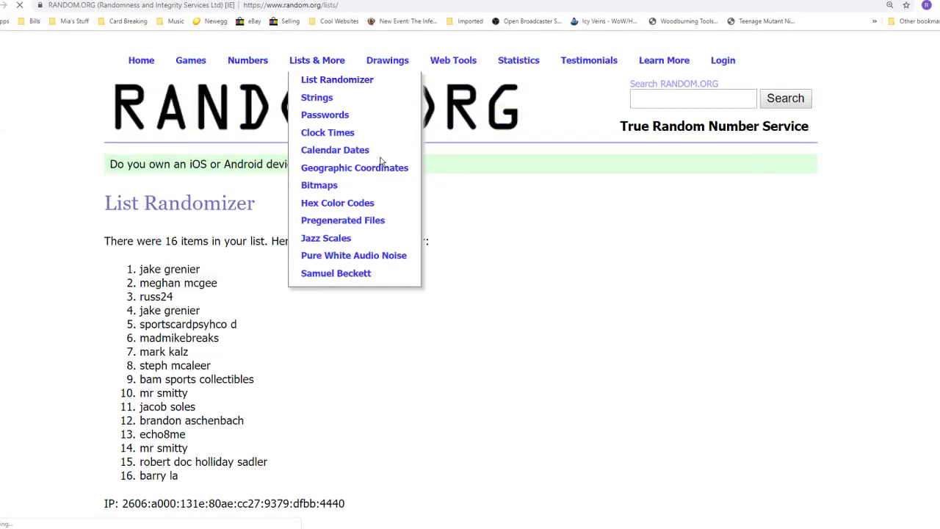
left_click(263, 379)
key("ctrl+v")
scroll(231, 447, "down", 3)
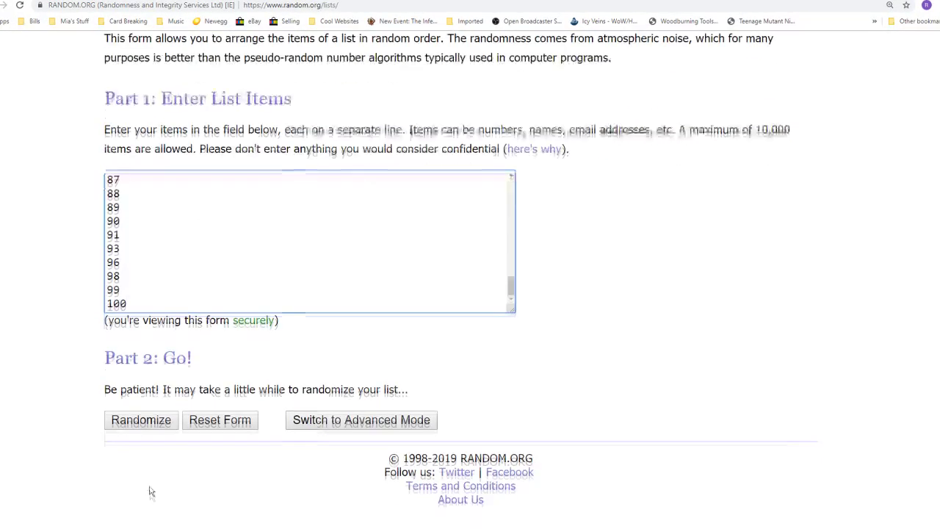
left_click(141, 419)
- Reshuffle four more times for five randomizations, then select the top results 64 and 28
scroll(152, 420, "down", 10)
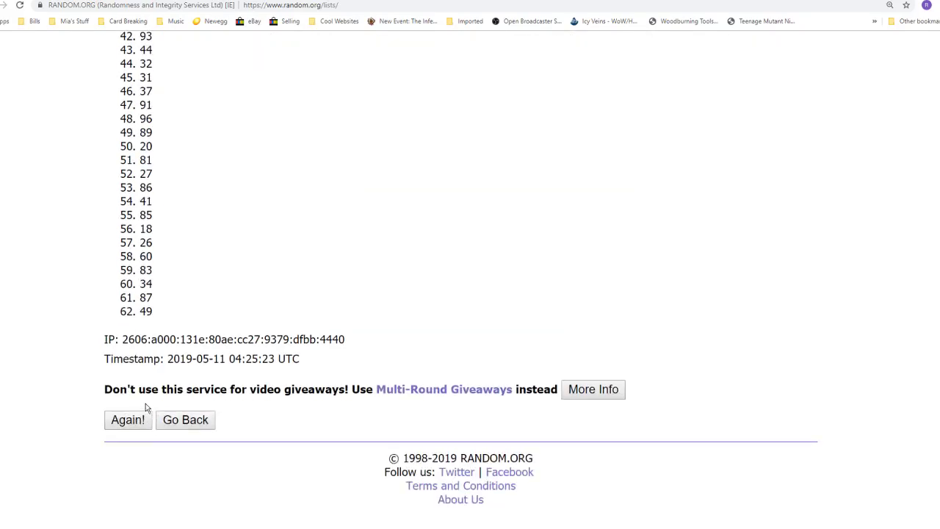
left_click(128, 419)
left_click(142, 419)
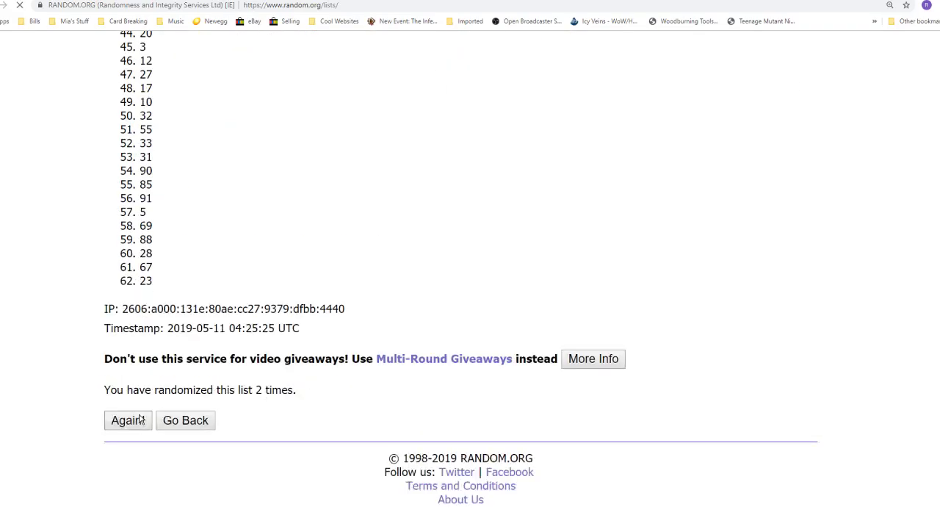
scroll(142, 420, "down", 10)
left_click(142, 420)
scroll(142, 419, "down", 10)
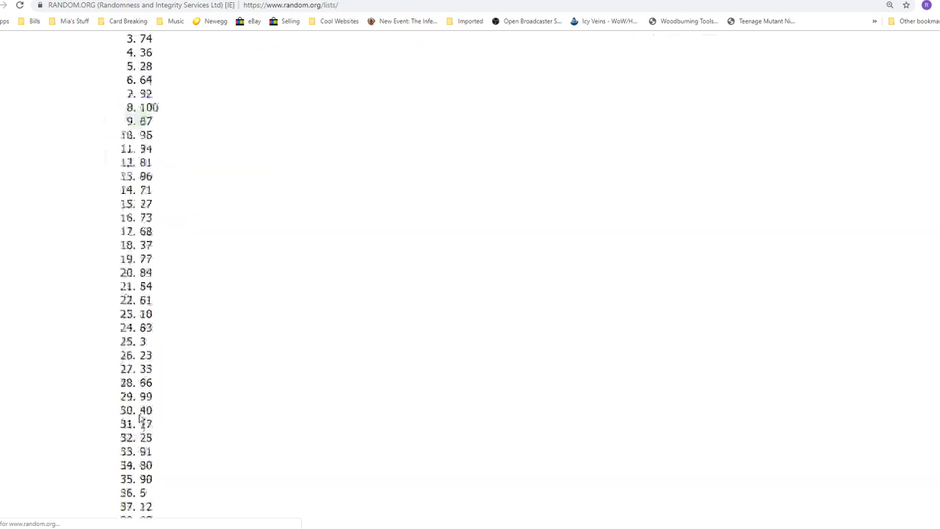
left_click(142, 419)
left_click_drag(200, 389, 361, 390)
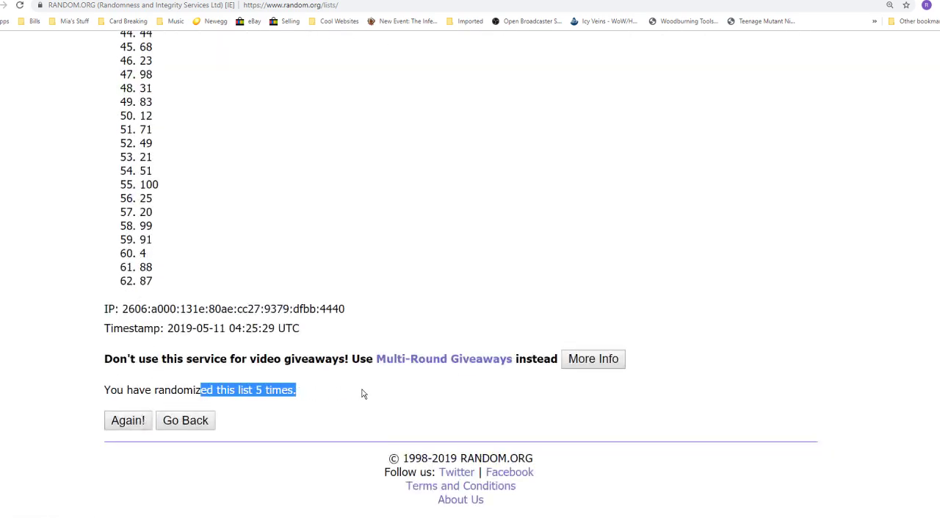
scroll(349, 409, "up", 10)
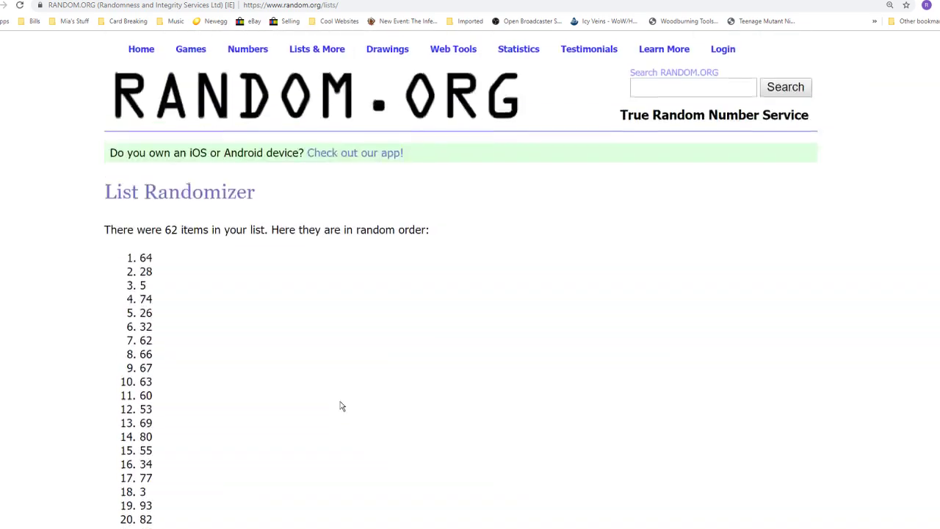
left_click_drag(141, 266, 167, 286)
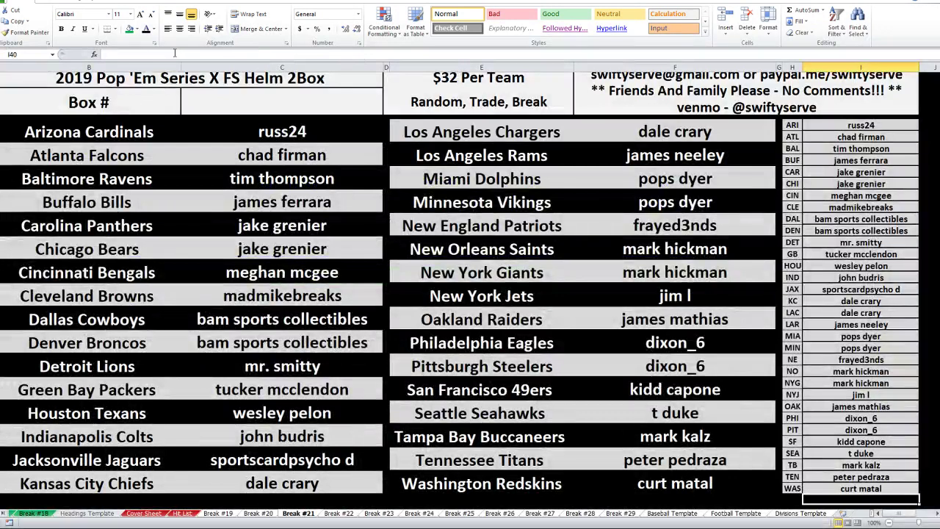
- Append 64, 28 to the B5 heading so it reads Box #64, 28
left_click(145, 107)
left_click(161, 53)
type("6")
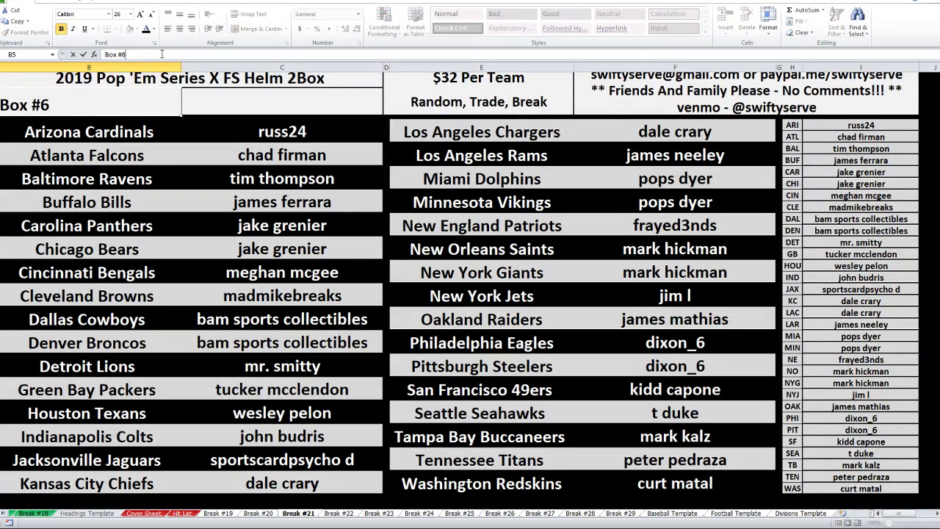
type("4, 28")
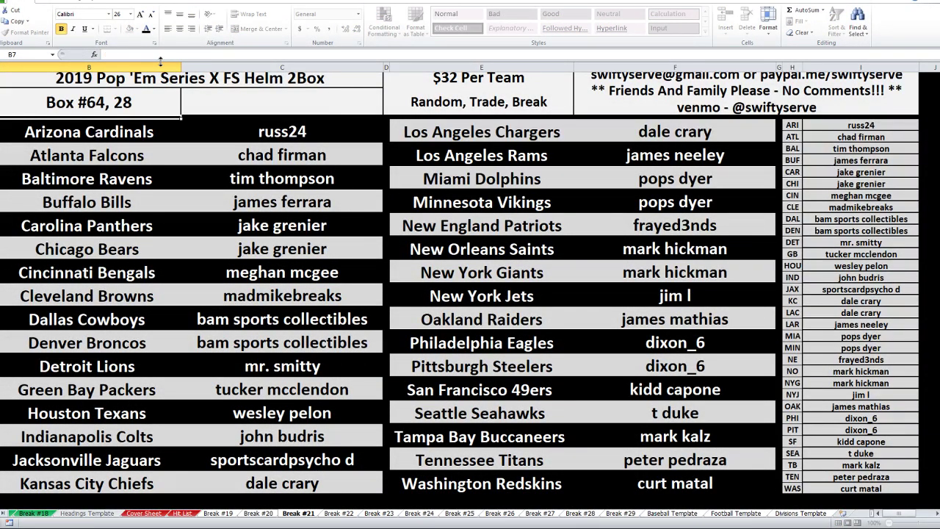
key("Return")
left_click(859, 126)
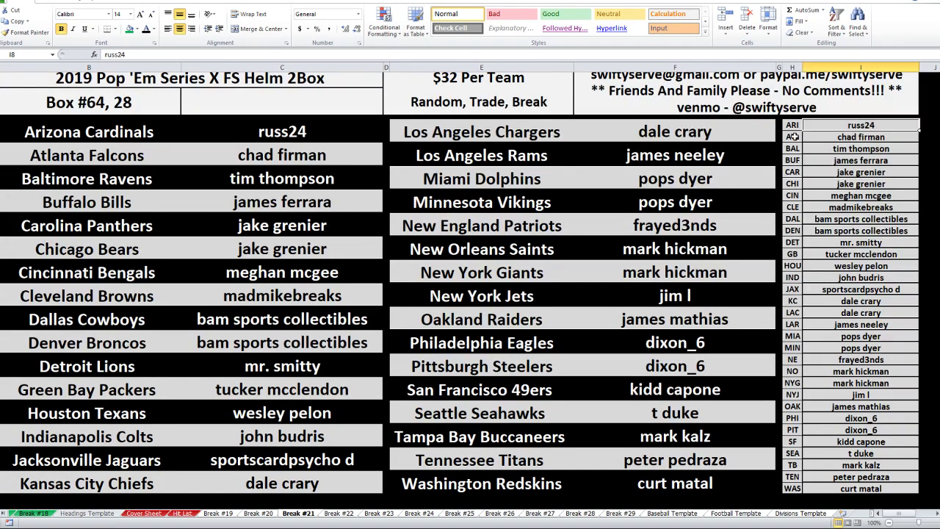
- Select the ATL, WAS and TEN rows in columns H:I and fill them green
left_click_drag(793, 137, 818, 137)
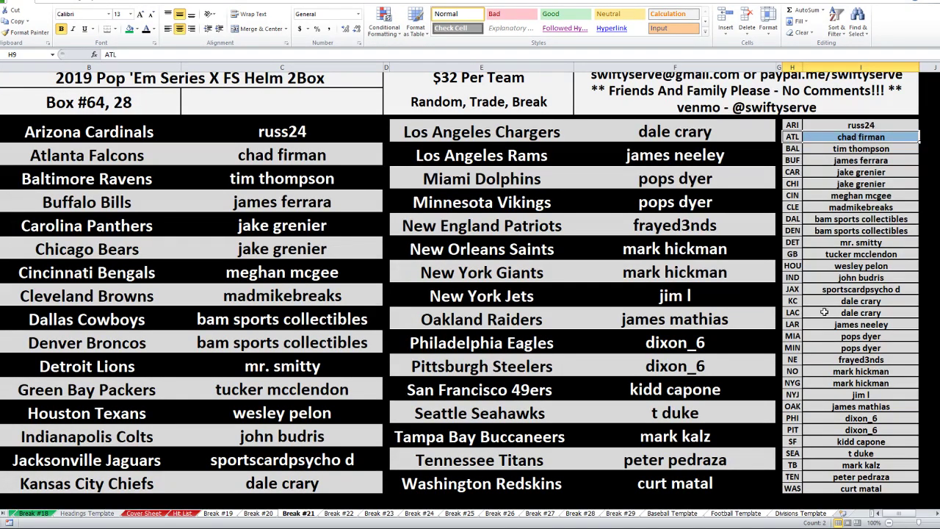
left_click_drag(794, 488, 812, 488)
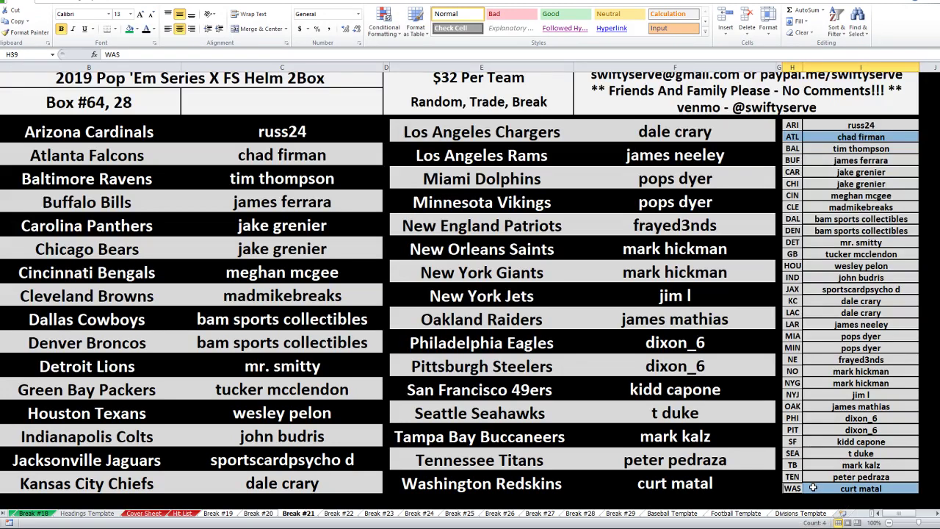
scroll(837, 447, "up", 1)
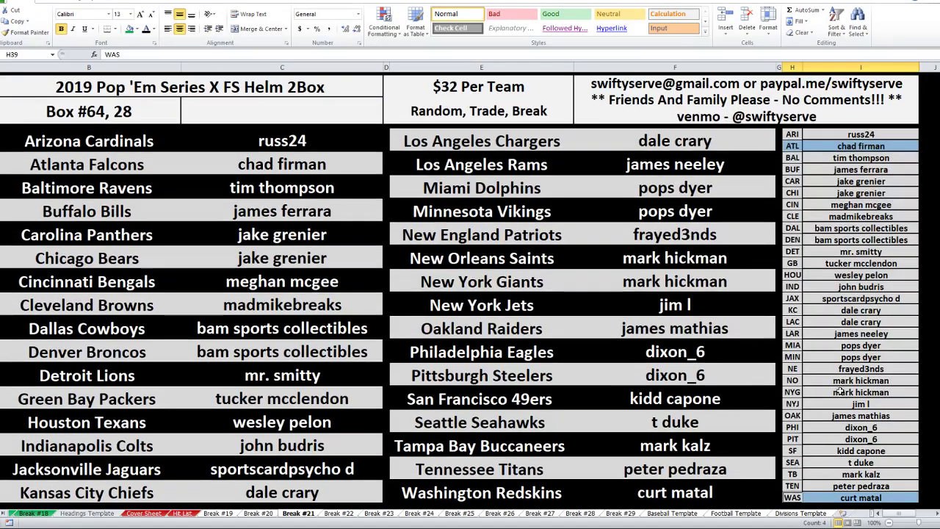
left_click_drag(794, 485, 808, 485)
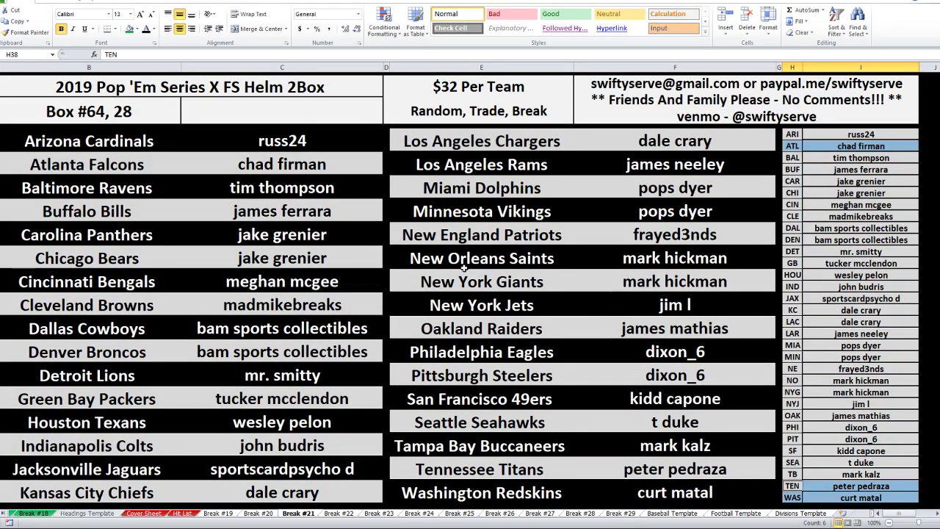
left_click(129, 28)
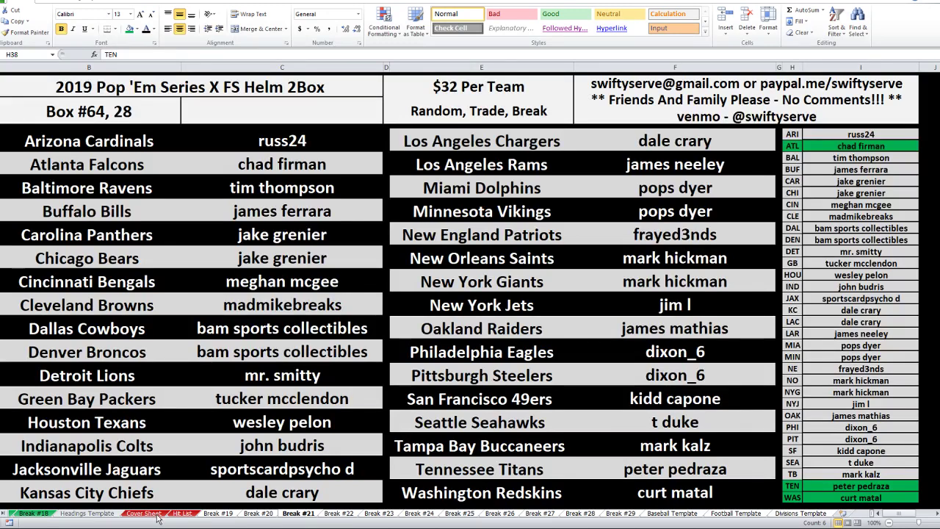
left_click(174, 516)
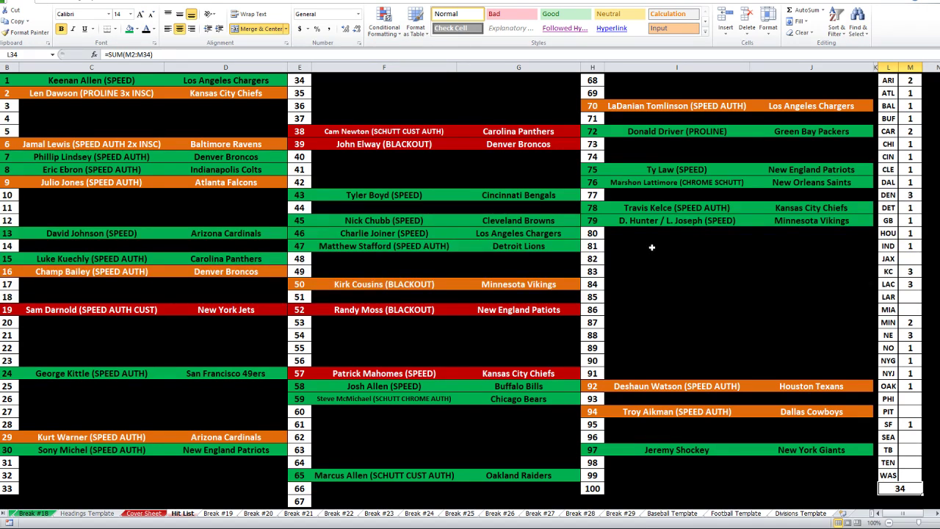
left_click(309, 514)
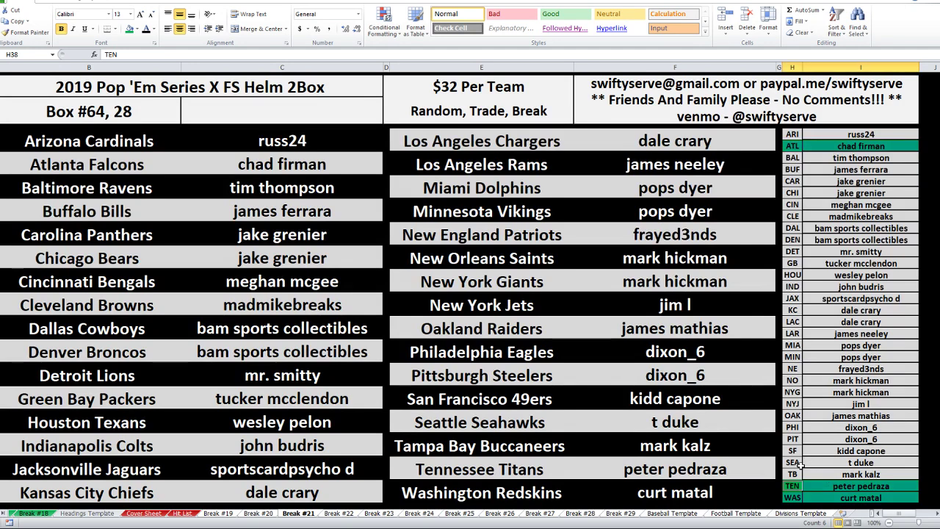
- Multi-select the SEA, CIN, CAR, CHI, ARI, HOU, NE, MIA, MIN, JAX, LAR, GB, BAL, KC and IND rows
left_click_drag(792, 463, 830, 462)
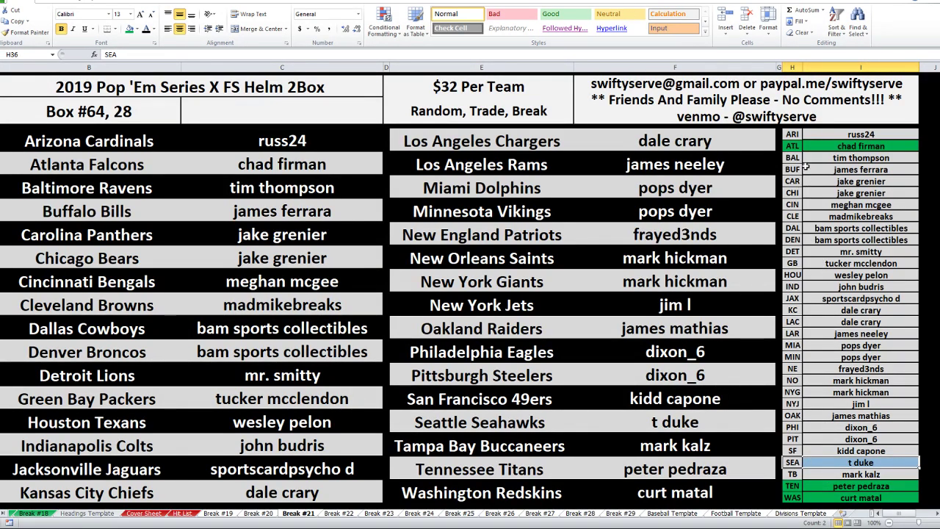
left_click_drag(799, 204, 813, 206)
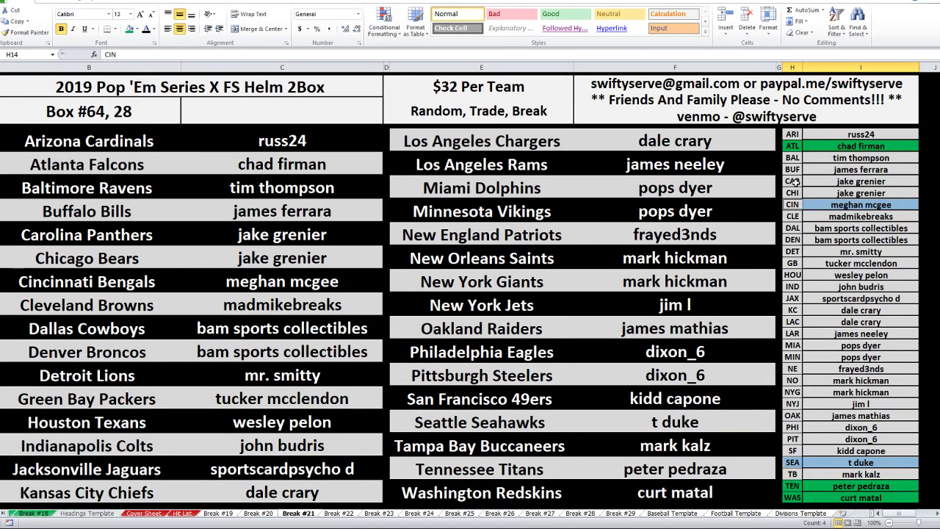
left_click_drag(801, 181, 808, 193)
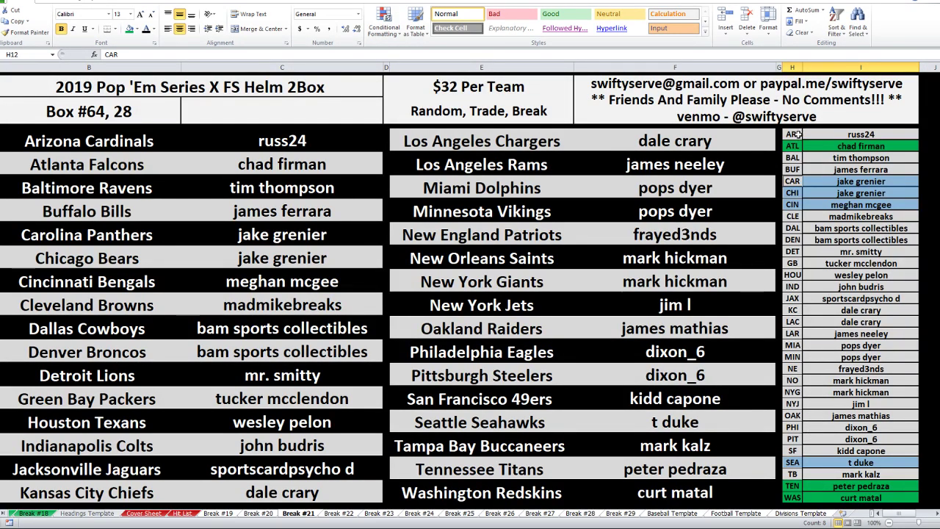
left_click_drag(799, 134, 814, 134)
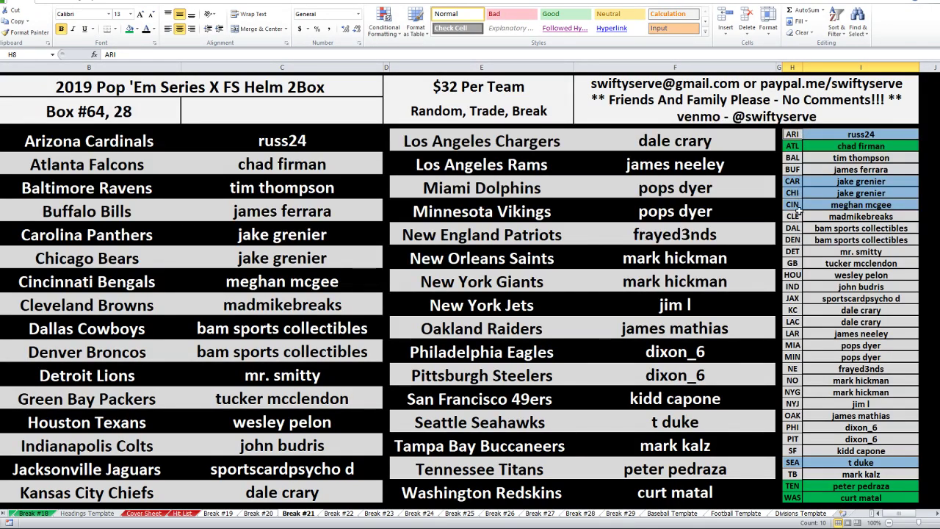
left_click_drag(795, 274, 807, 274)
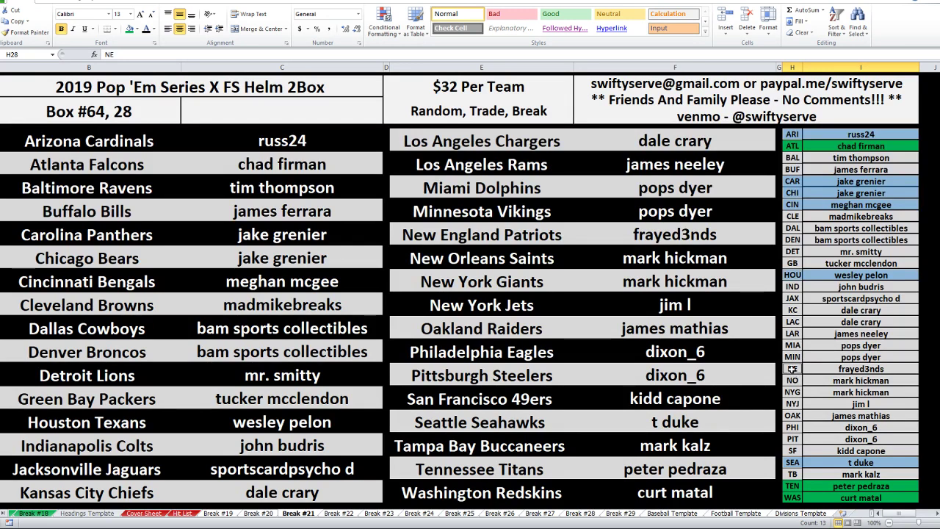
left_click_drag(792, 369, 806, 372)
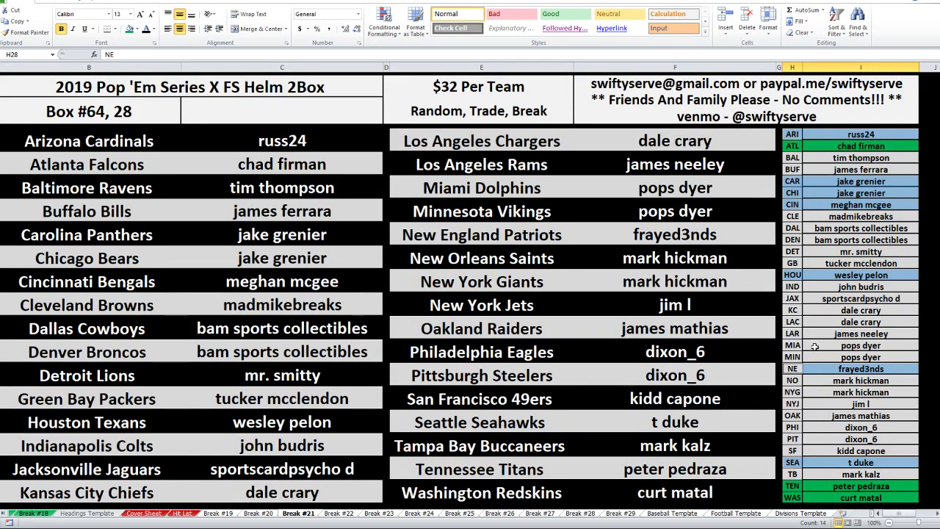
left_click_drag(793, 345, 814, 355)
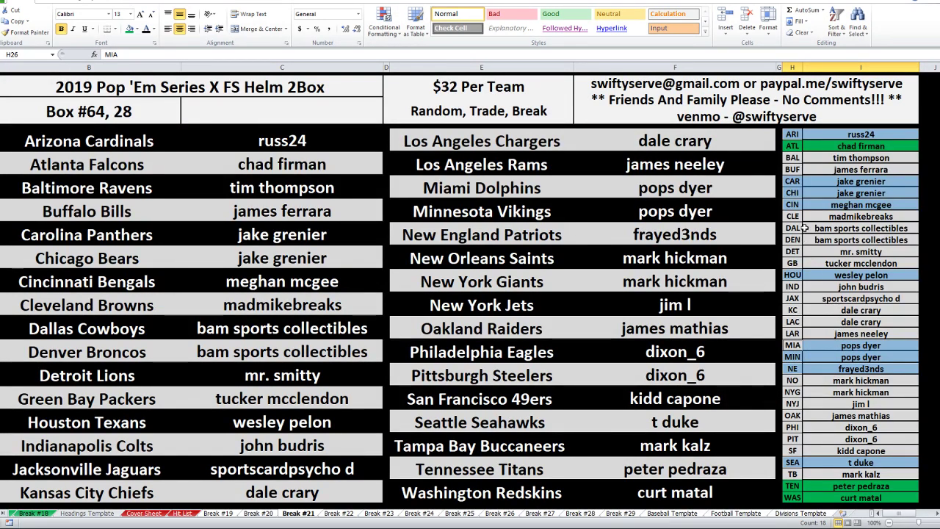
left_click_drag(799, 298, 818, 297)
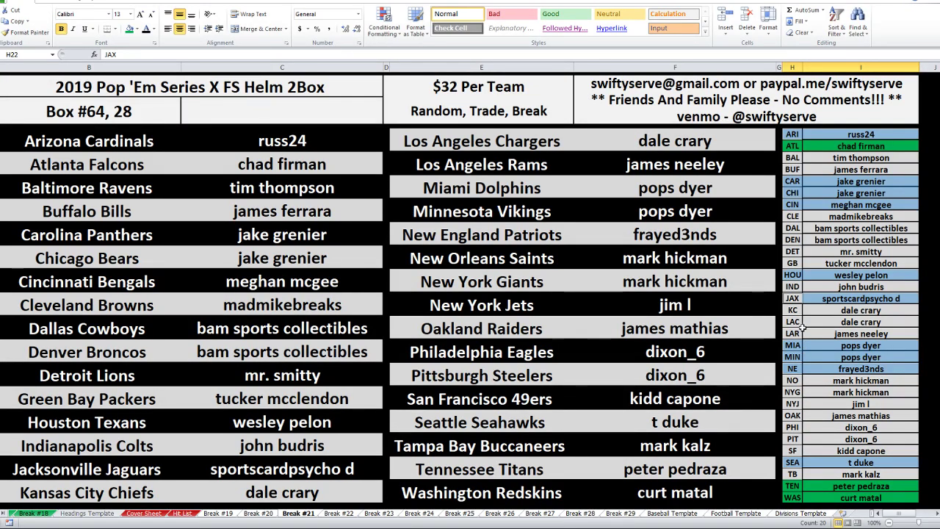
left_click_drag(797, 333, 814, 334)
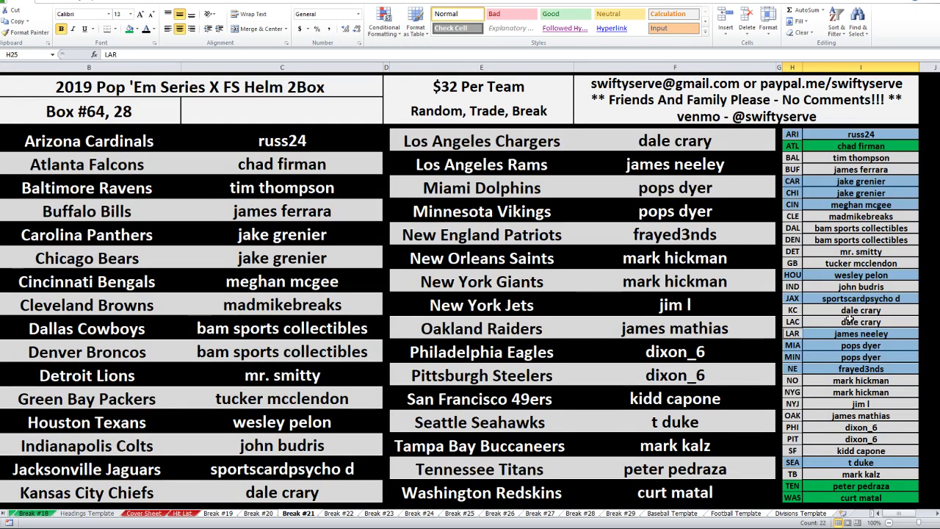
left_click(793, 262)
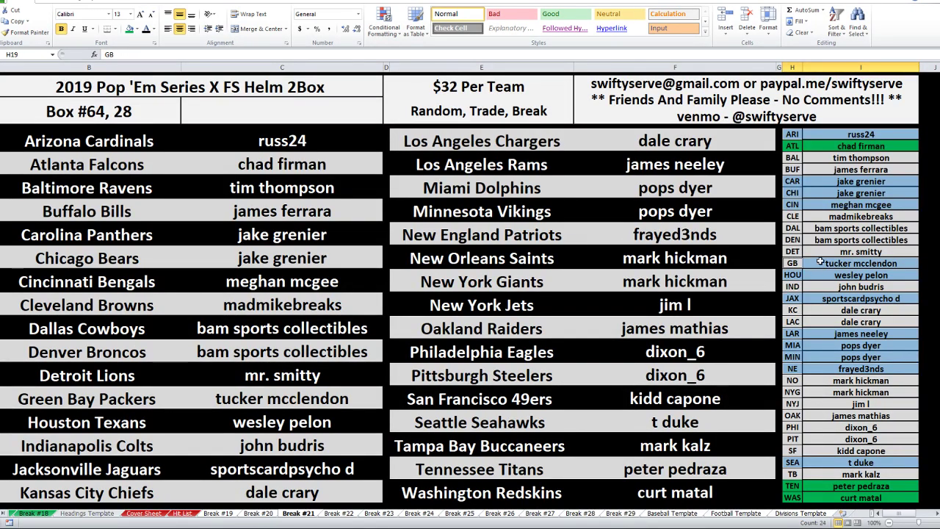
left_click(794, 157)
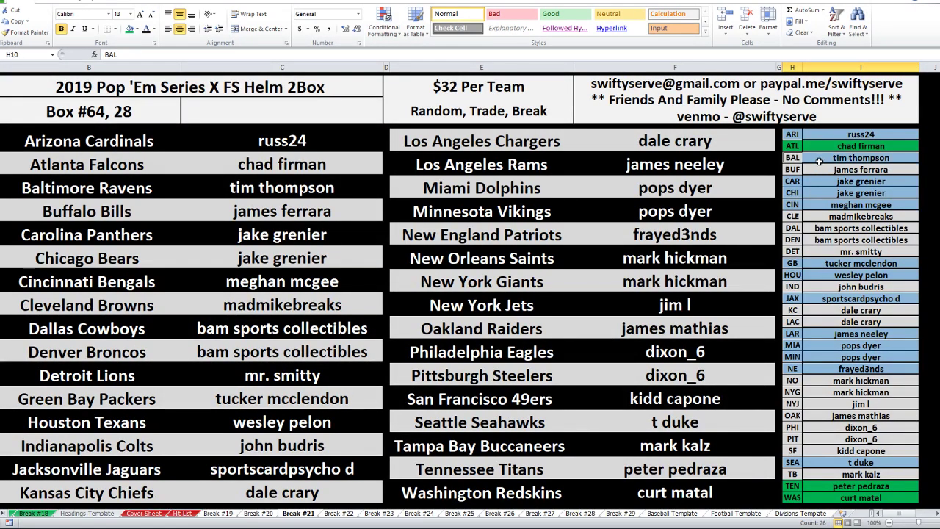
left_click(799, 309)
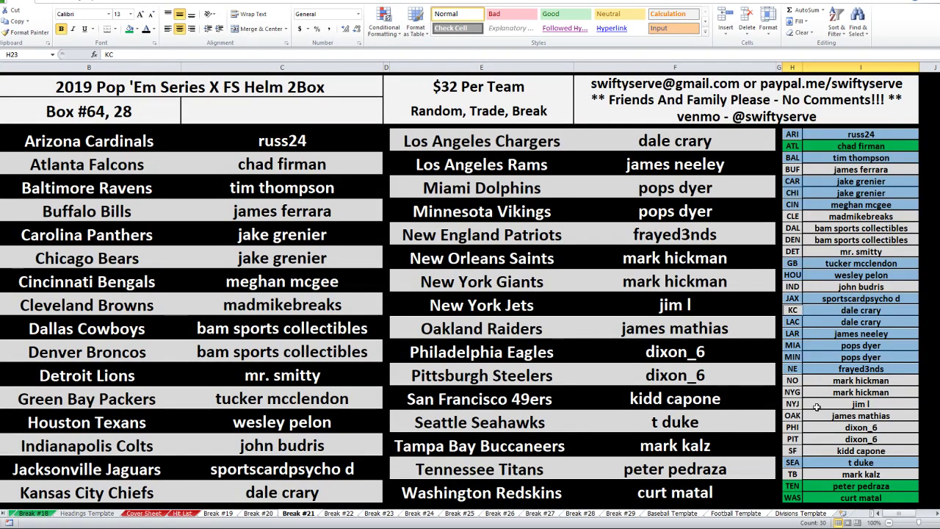
left_click(794, 287)
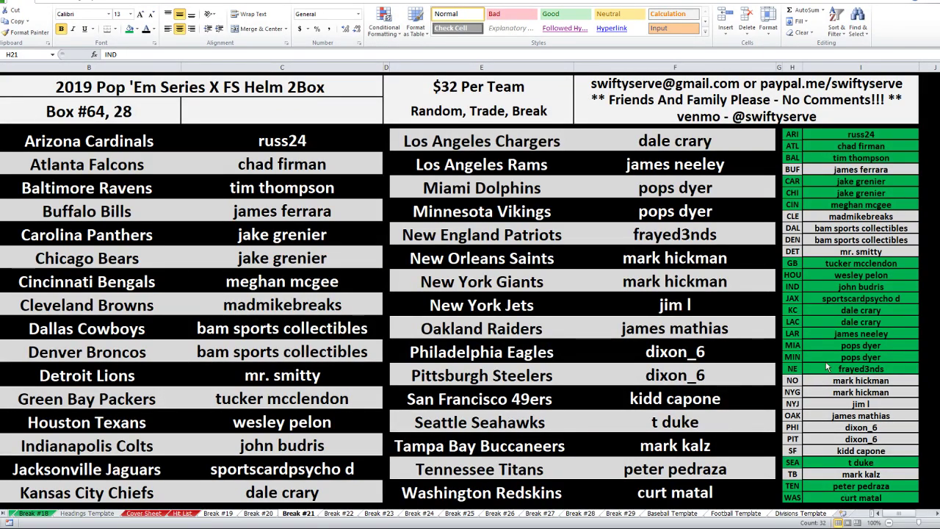
- Select the DAL, DEN, NYJ, OAK, NO, NYG, PHI, PIT, CLE, SF and DET rows and fill them green
left_click_drag(792, 227, 815, 240)
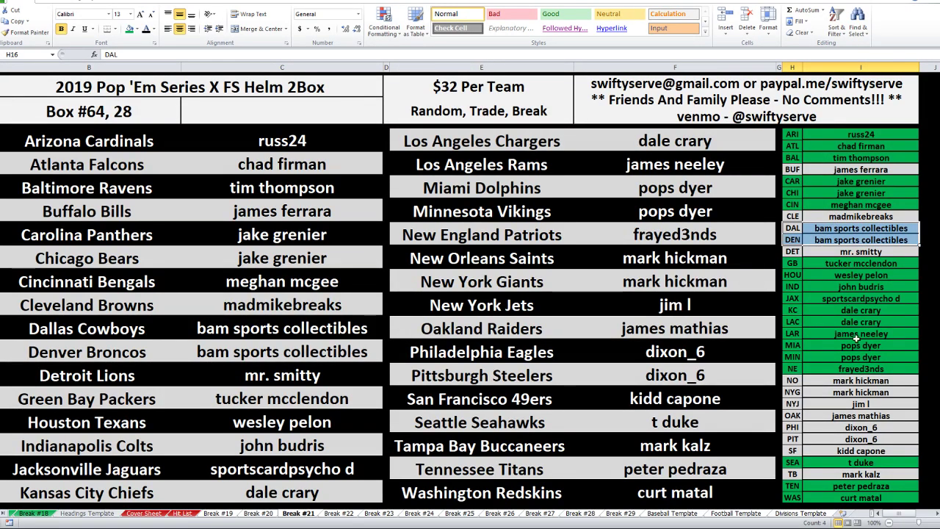
left_click_drag(801, 404, 810, 415, "ctrl")
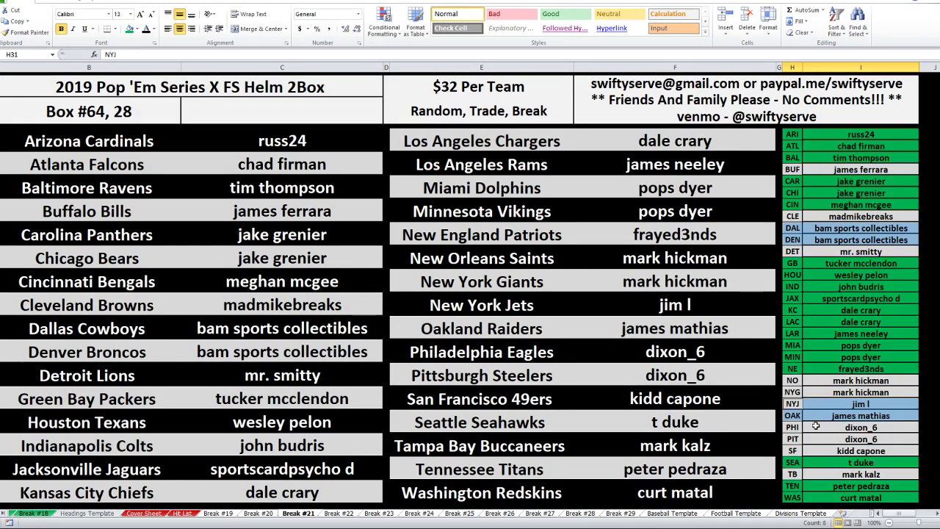
left_click_drag(808, 381, 816, 392, "ctrl")
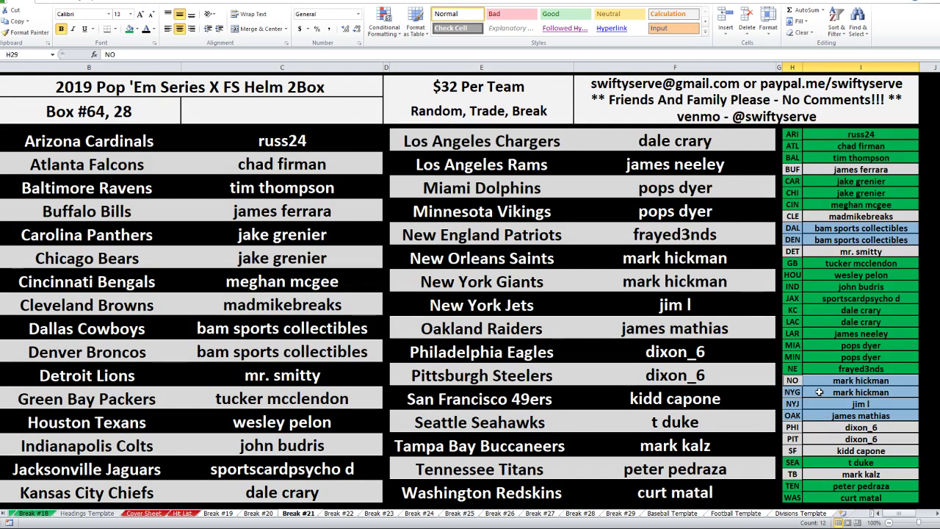
left_click_drag(802, 426, 818, 438, "ctrl")
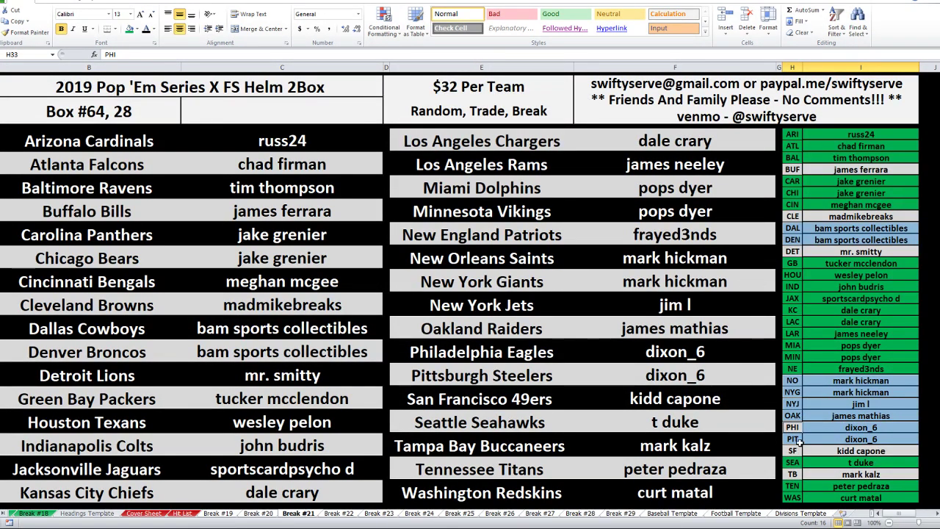
left_click_drag(792, 217, 820, 219, "ctrl")
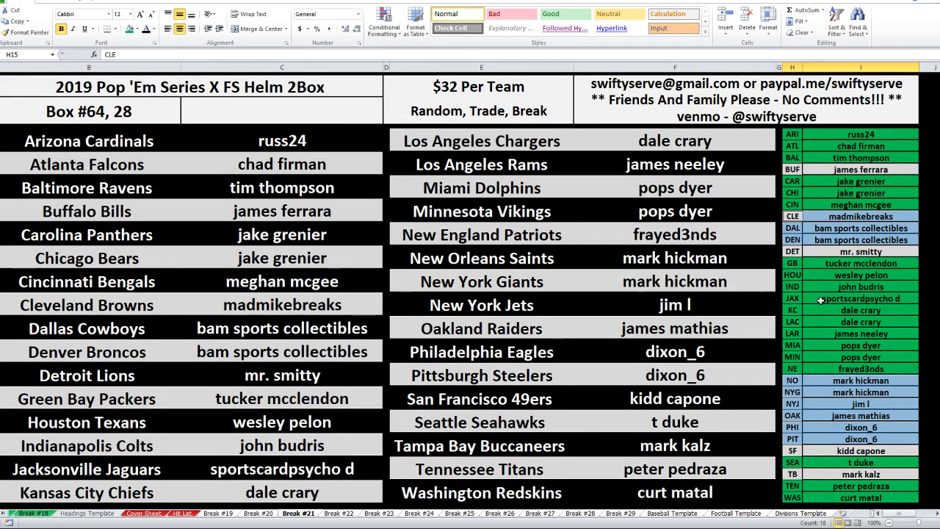
left_click_drag(793, 450, 823, 450, "ctrl")
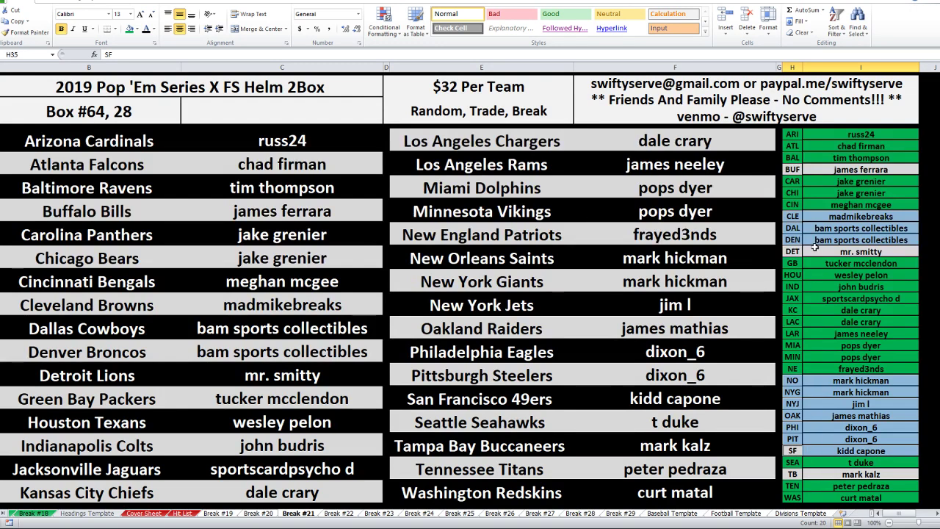
left_click_drag(793, 251, 821, 251, "ctrl")
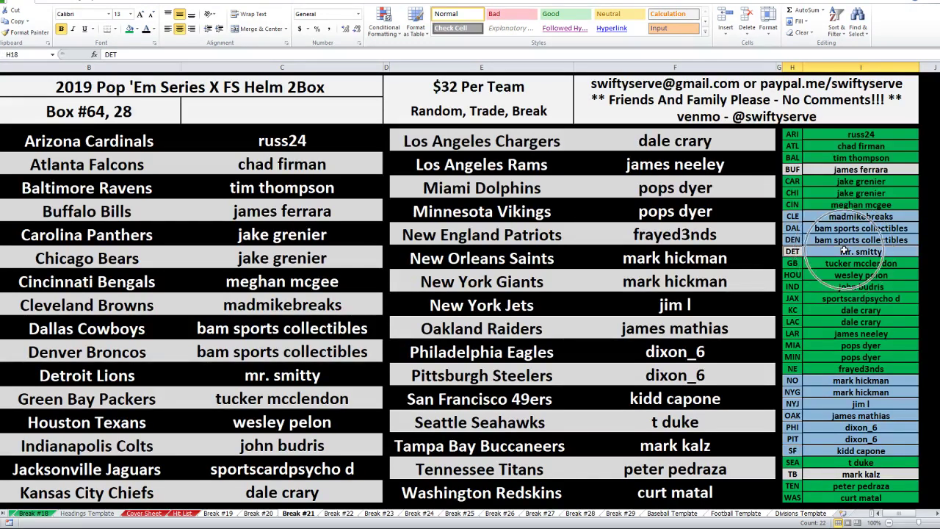
left_click(129, 30)
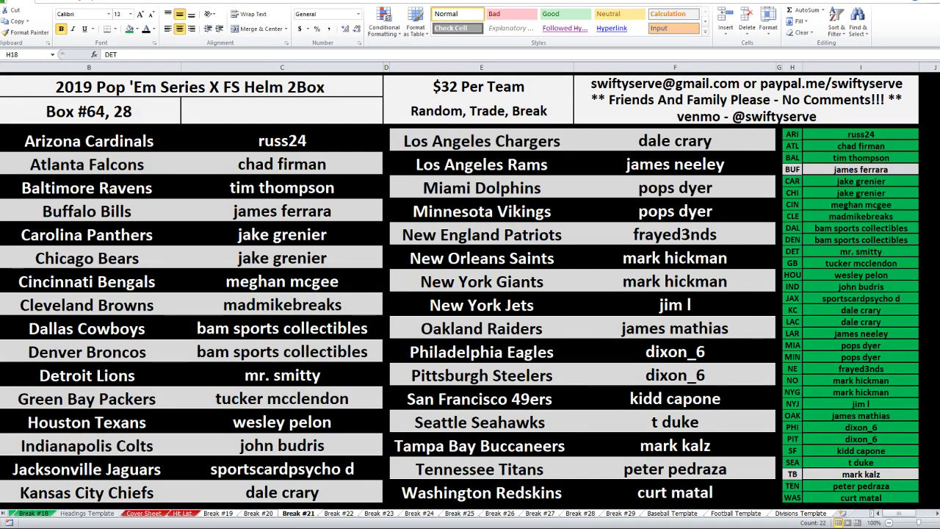
- Fill the TB, BAL and BUF rows green and copy the buyer names column I8:I39
left_click_drag(799, 474, 852, 474)
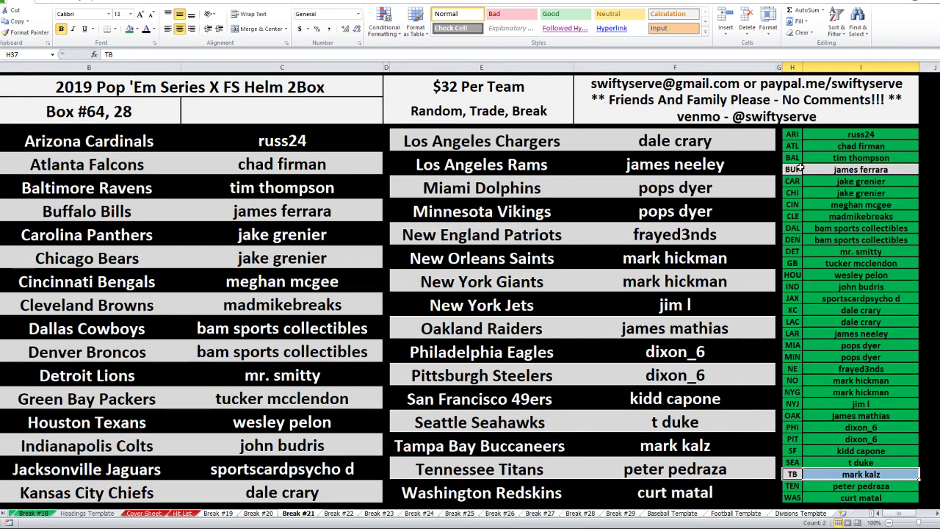
left_click_drag(801, 169, 870, 495)
left_click(128, 30)
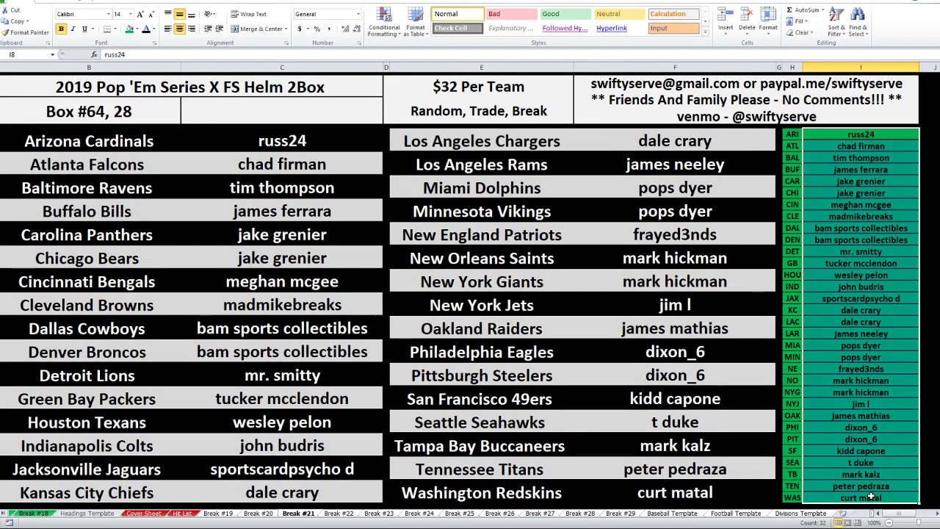
key("ctrl+c")
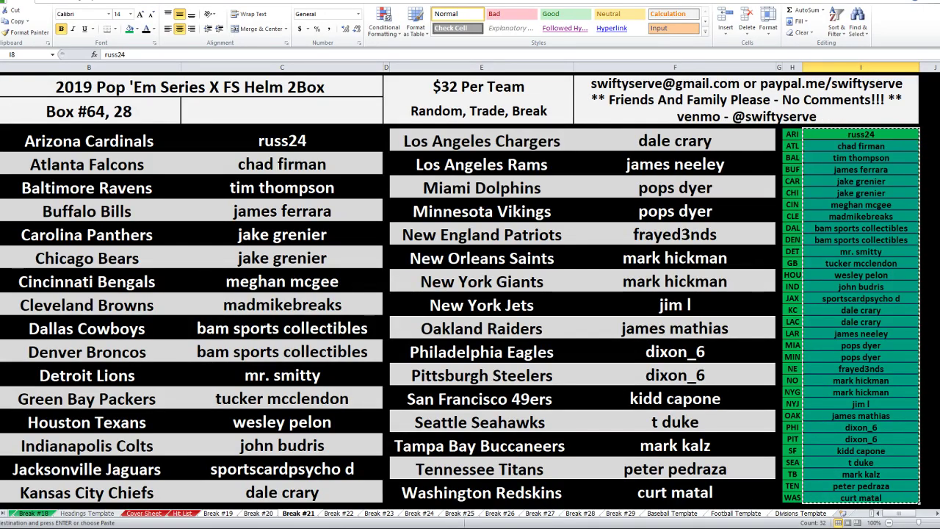
key("alt+Tab")
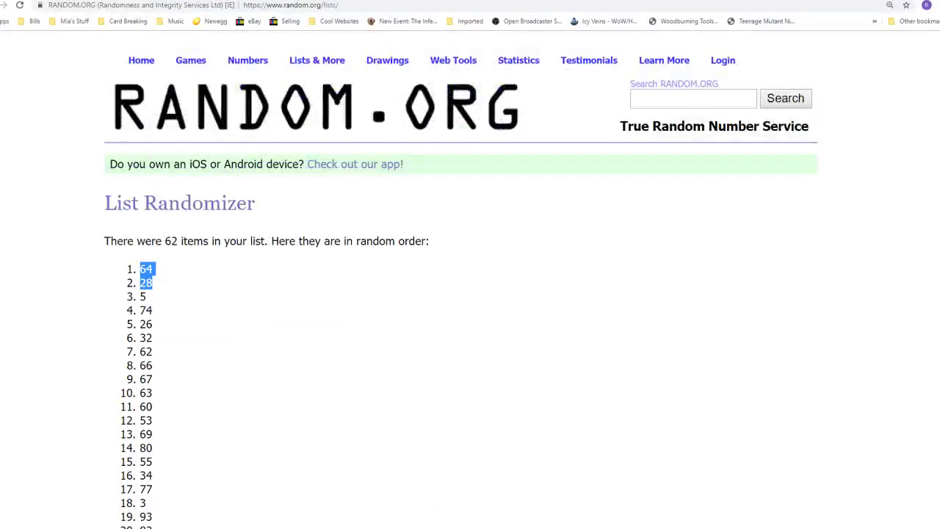
- Paste the copied buyer names into a new List Randomizer form and remove the trailing blank line
mouse_move(316, 62)
left_click(338, 84)
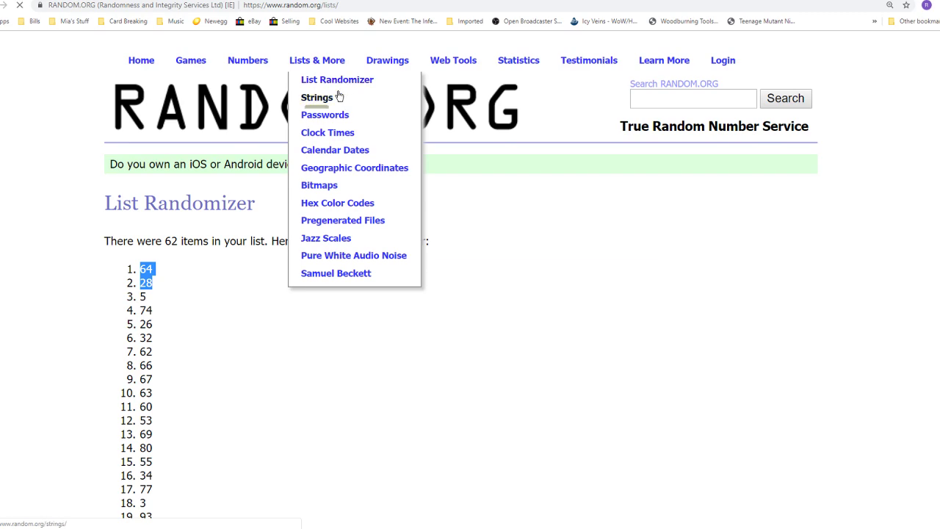
scroll(353, 246, "down", 2)
left_click(184, 247)
key("ctrl+v")
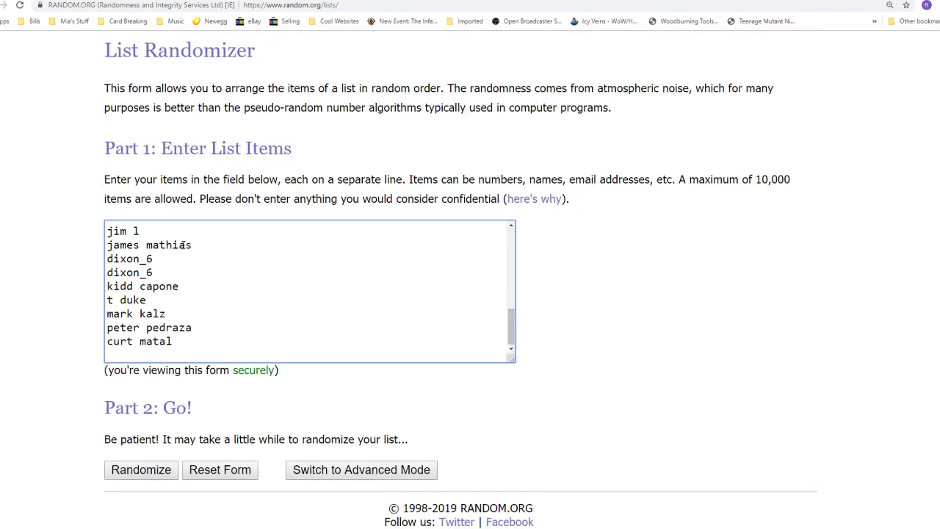
key("BackSpace")
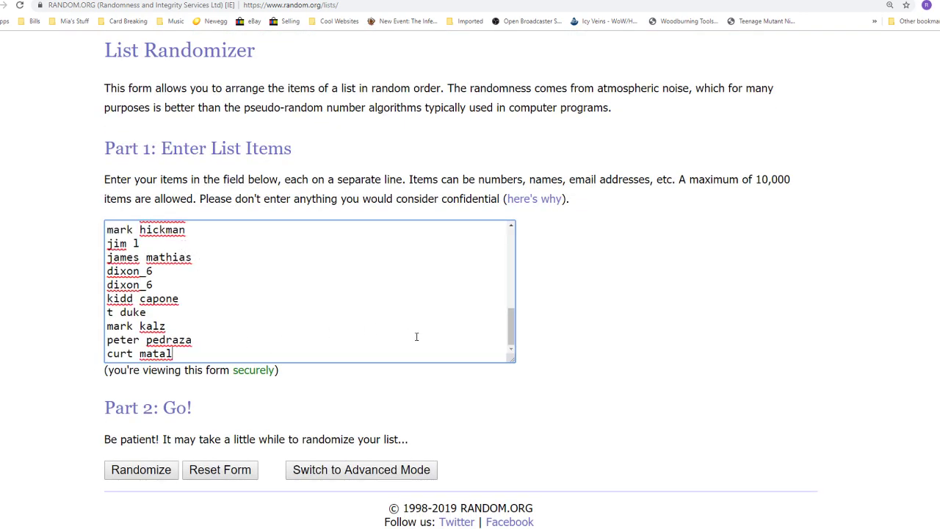
left_click_drag(510, 332, 509, 238)
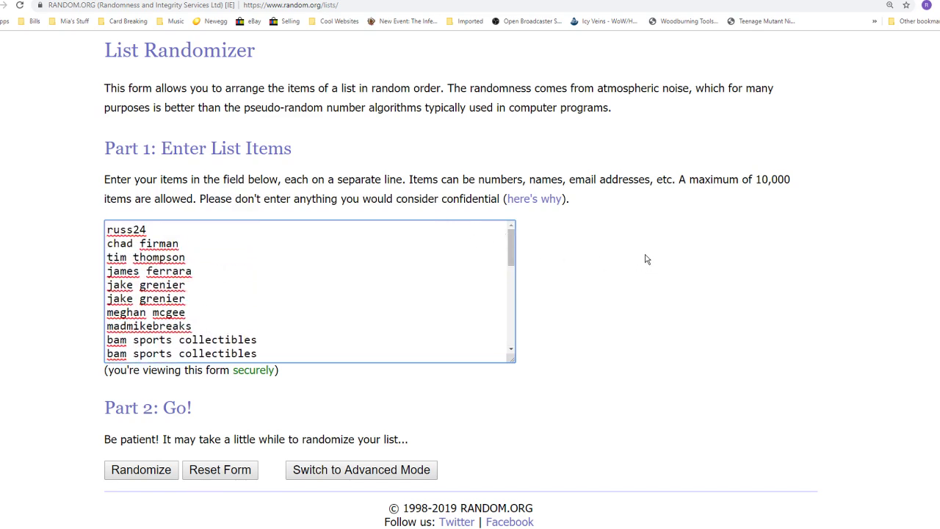
scroll(772, 83, "up", 2)
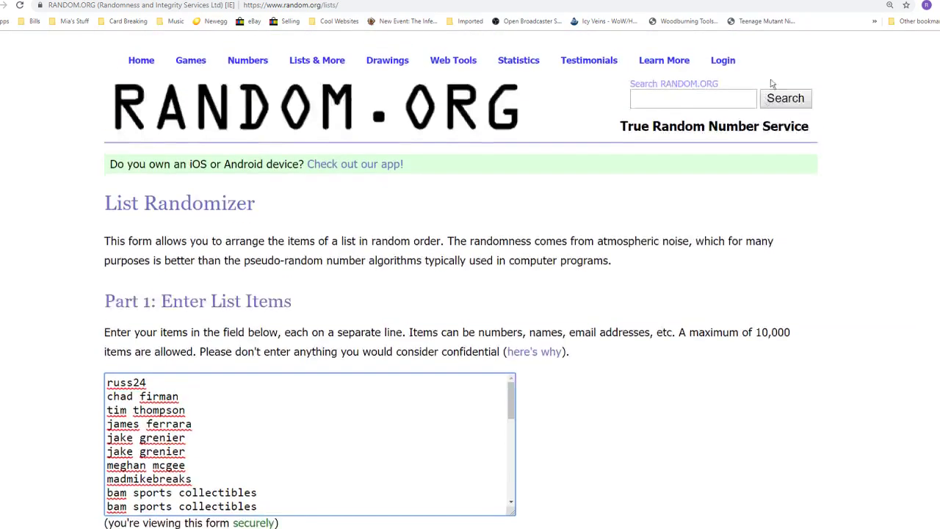
- Compare the pasted list against the spreadsheet's 32 buyers, then maximize the browser
left_click_drag(566, 2, 623, 13)
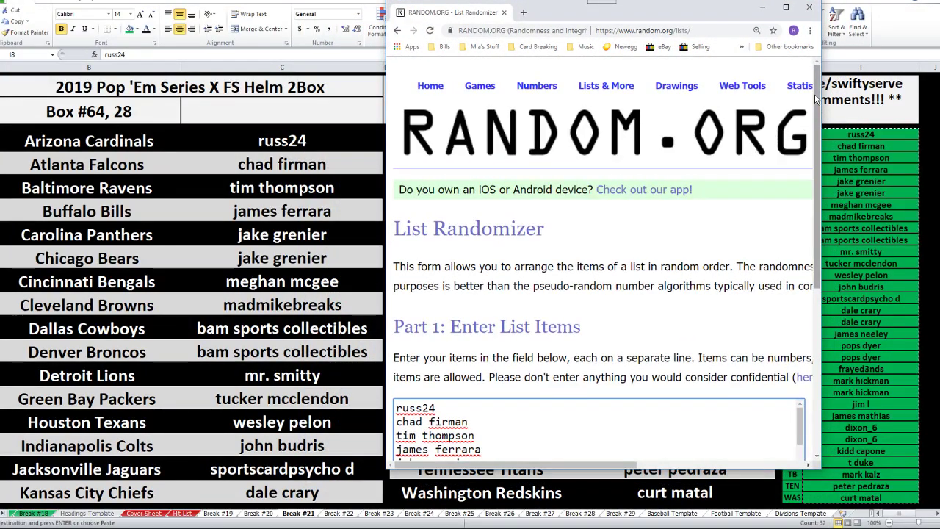
scroll(815, 187, "down", 2)
scroll(815, 187, "down", 2)
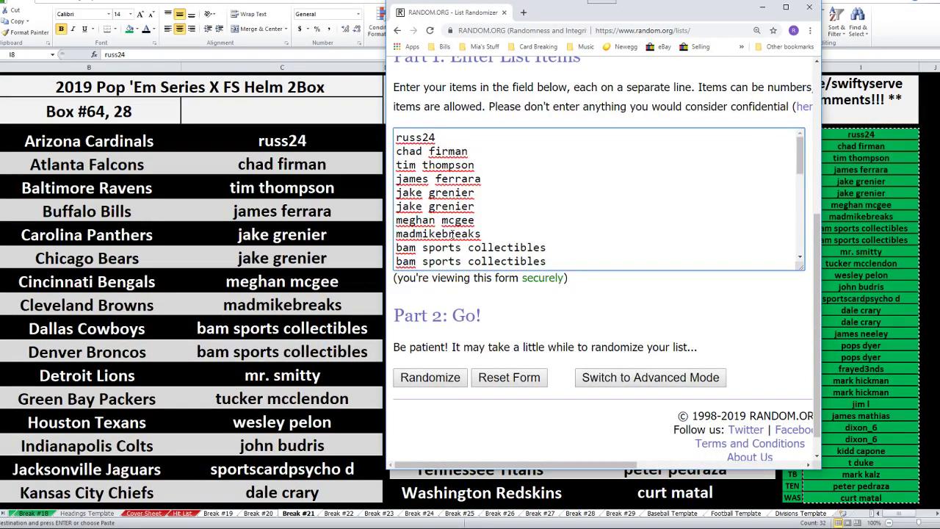
scroll(451, 233, "down", 1)
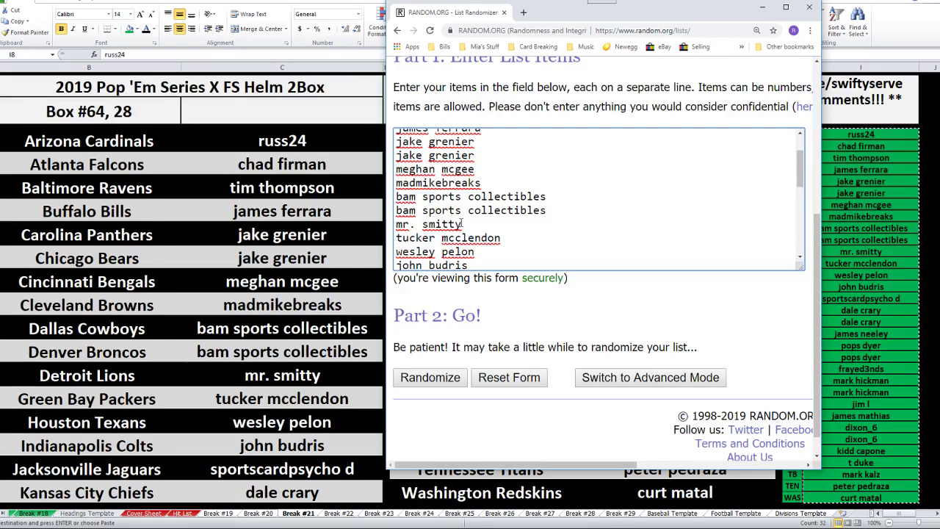
scroll(464, 238, "down", 1)
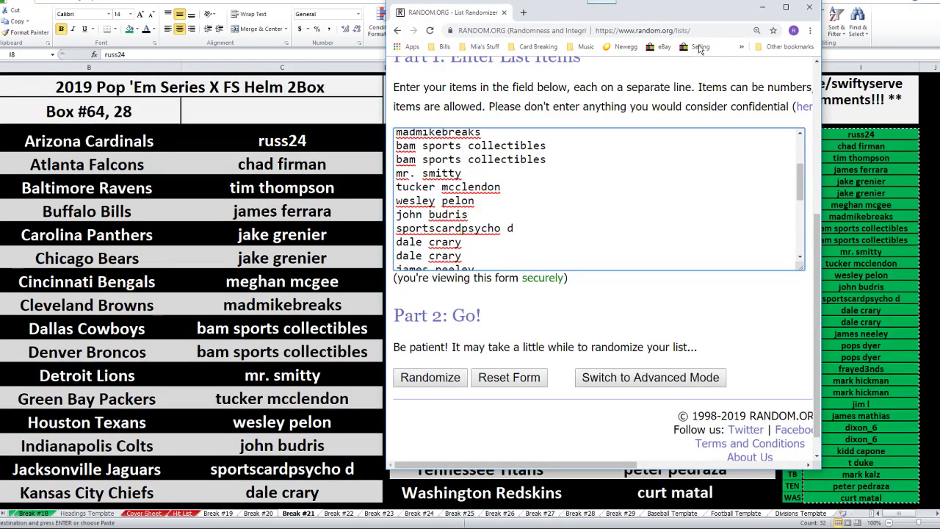
left_click_drag(712, 14, 470, 41)
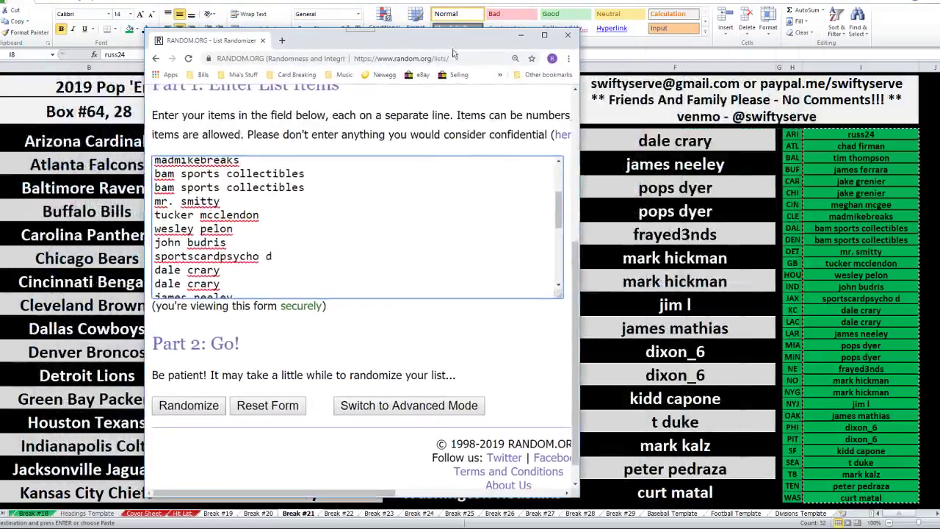
scroll(281, 228, "down", 3)
scroll(281, 227, "up", 1)
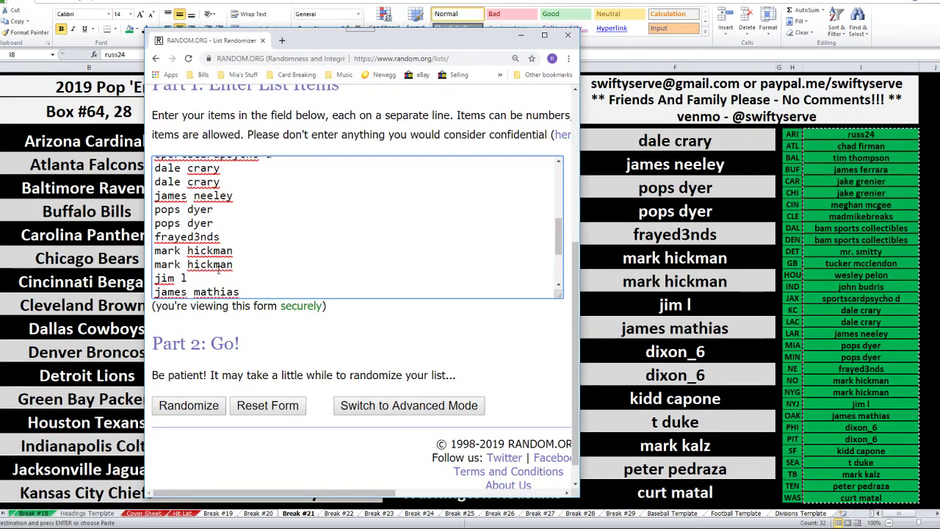
scroll(207, 235, "down", 3)
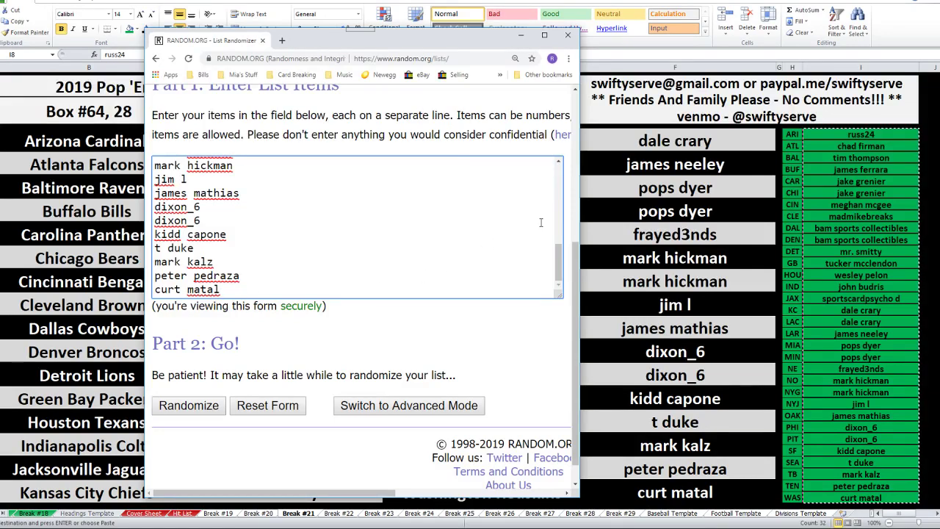
left_click(544, 35)
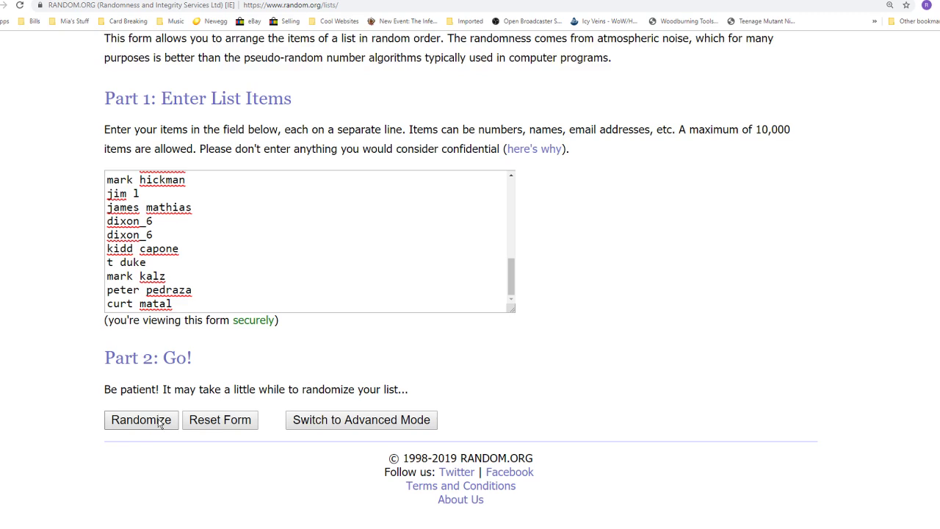
- Shuffle the buyer list until it reads randomized 5 times, then select result items 1–32
left_click(159, 424)
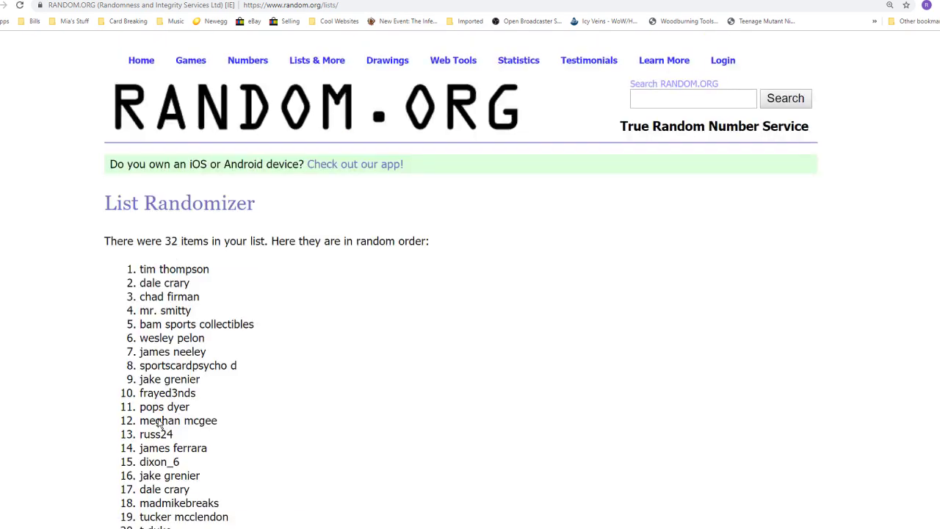
scroll(157, 424, "down", 5)
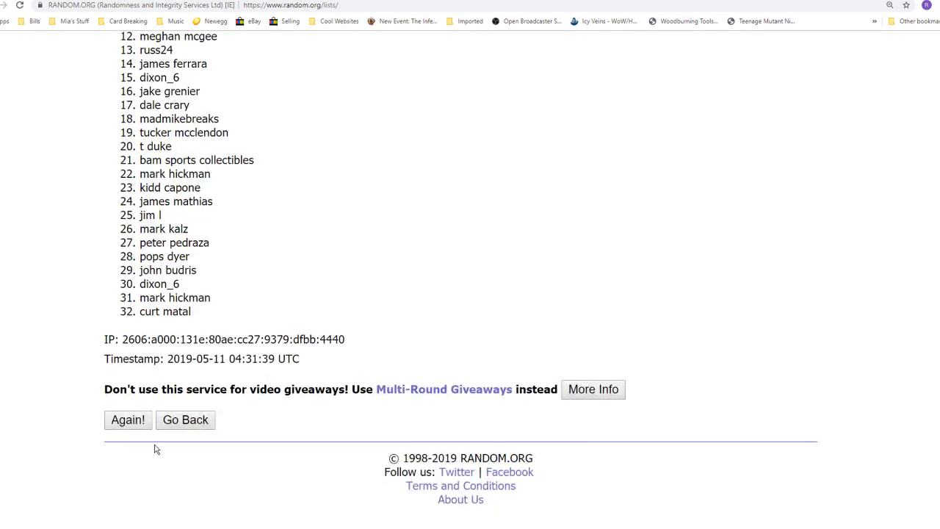
scroll(137, 422, "down", 5)
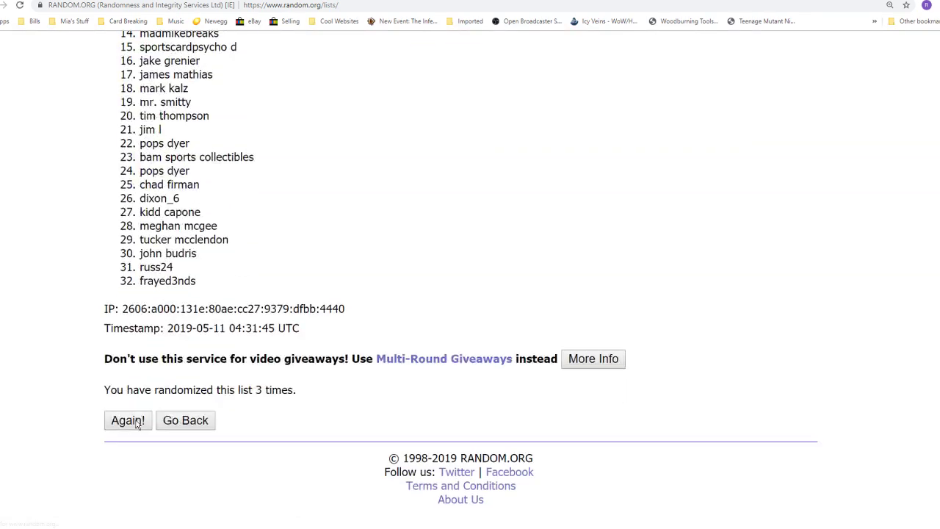
left_click(136, 424)
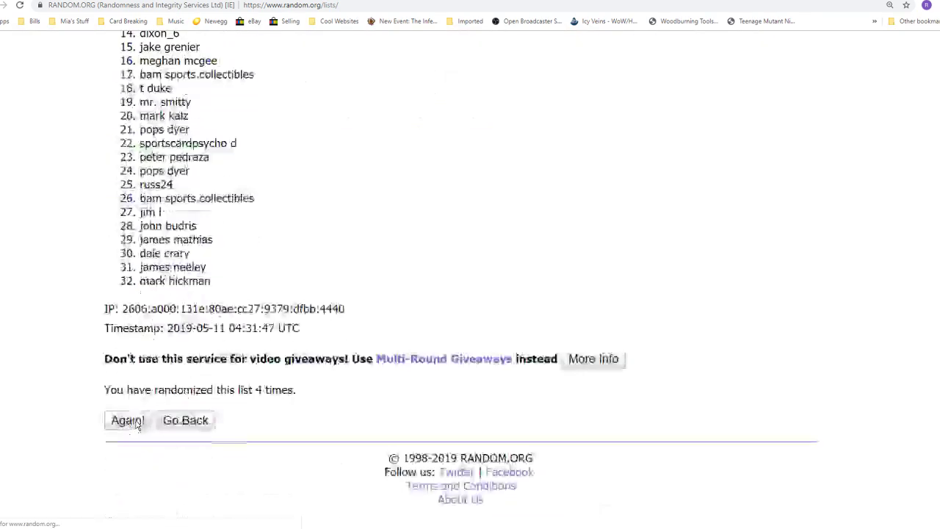
left_click(129, 420)
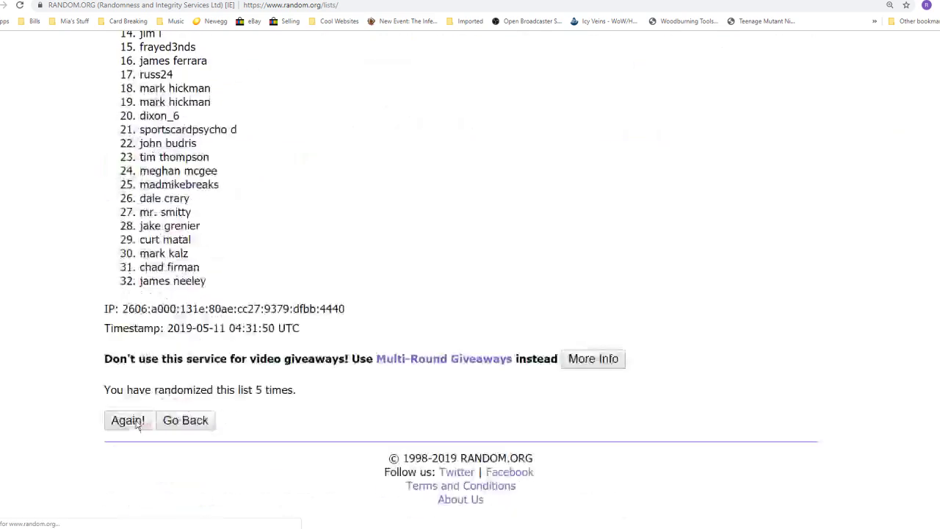
left_click_drag(218, 389, 290, 390)
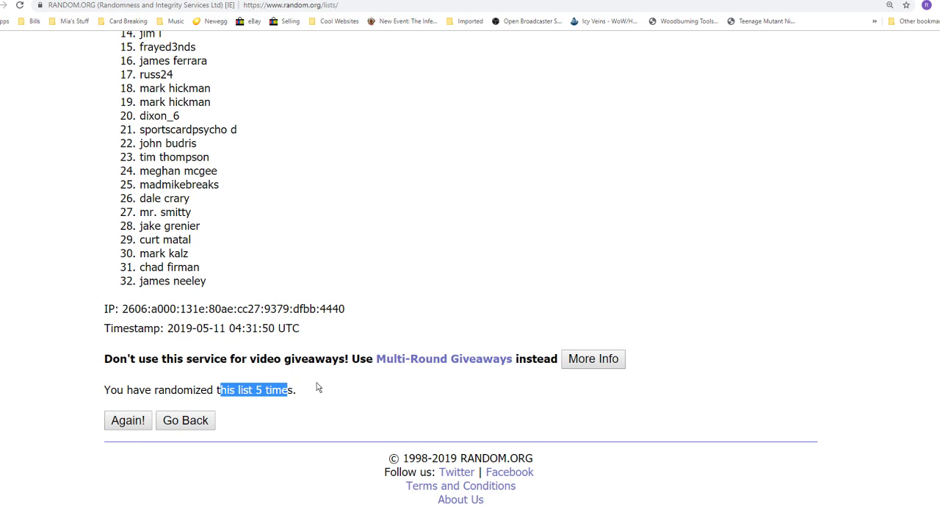
scroll(318, 387, "up", 6)
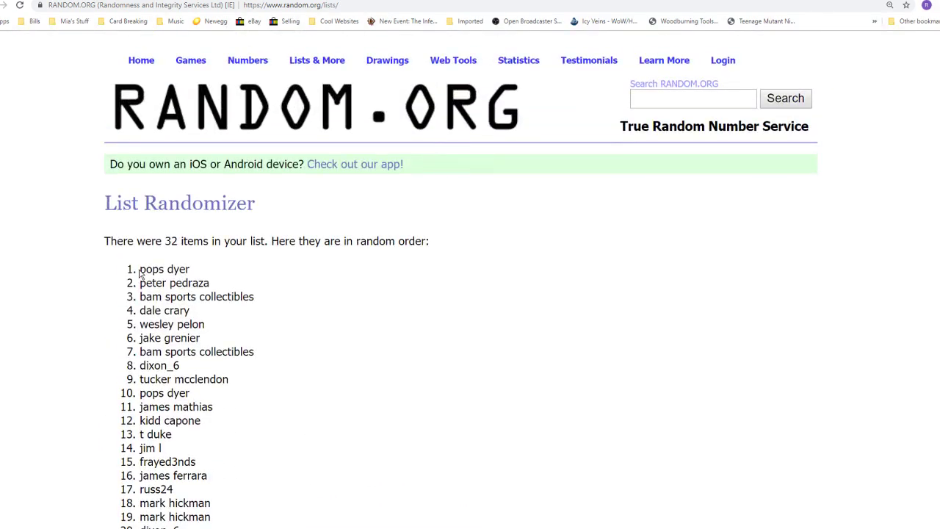
left_click_drag(140, 272, 211, 497)
scroll(150, 322, "down", 3)
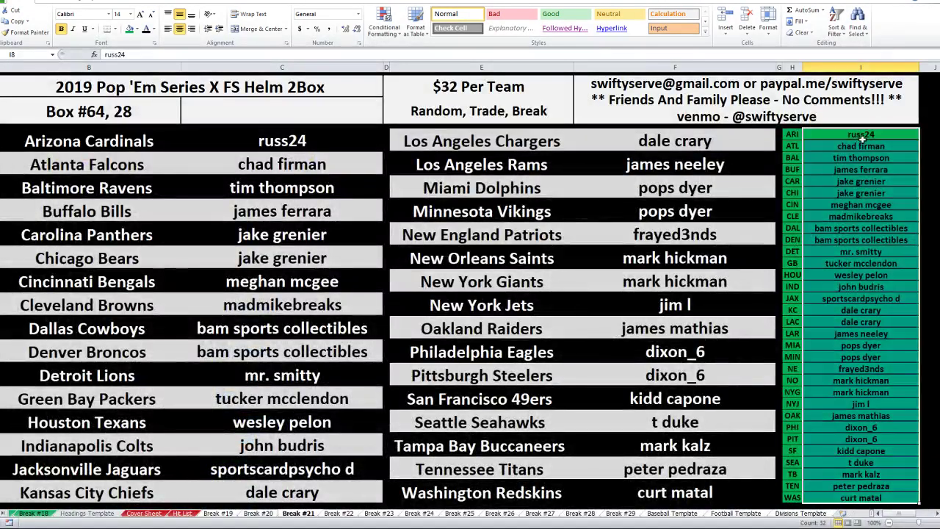
- Paste the randomized buyer names into column I starting at cell I8
left_click(861, 135)
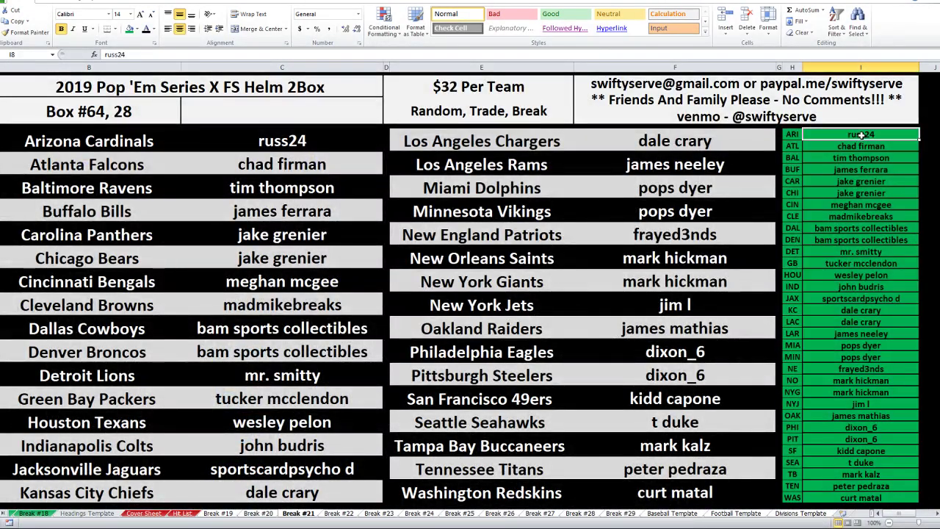
right_click(861, 135)
left_click(795, 179)
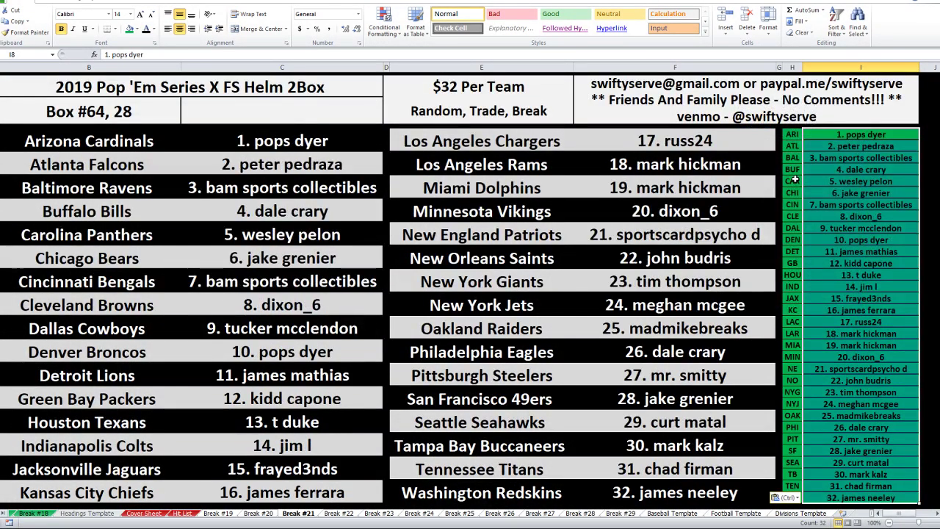
left_click(875, 134)
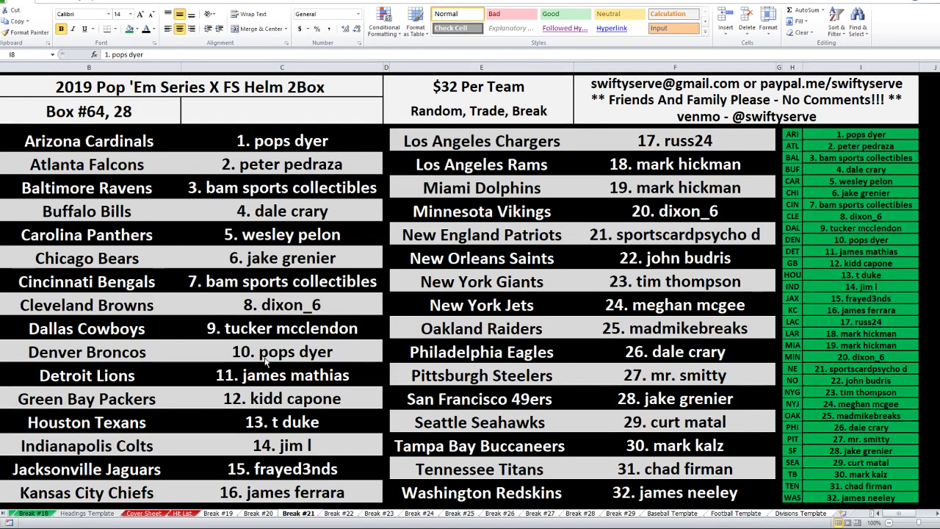
key("ctrl+v")
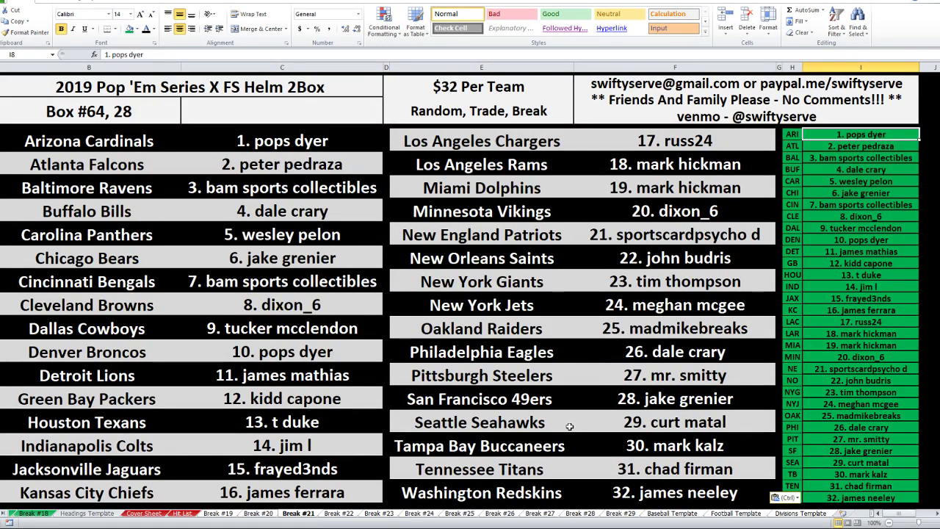
- Fill E38:F38, the Washington Redskins row with buyer 32, green
left_click_drag(525, 490, 705, 492)
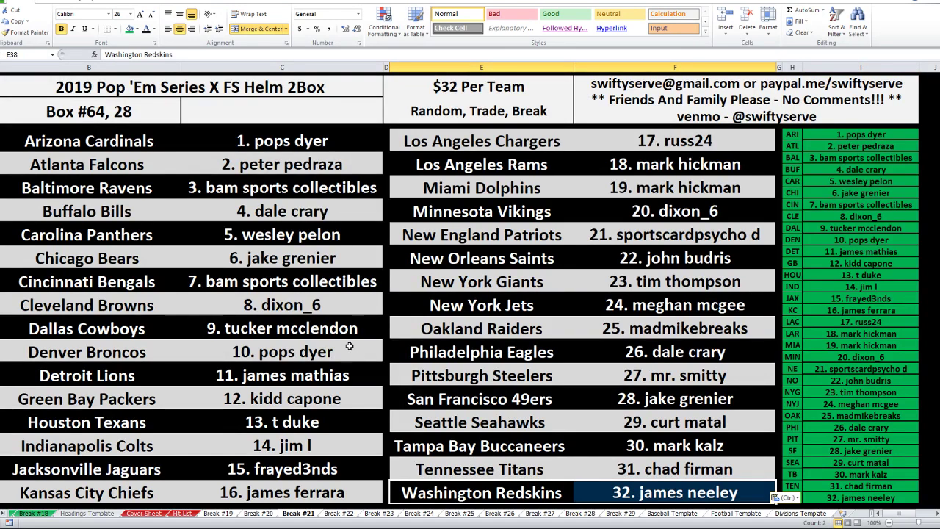
left_click(129, 29)
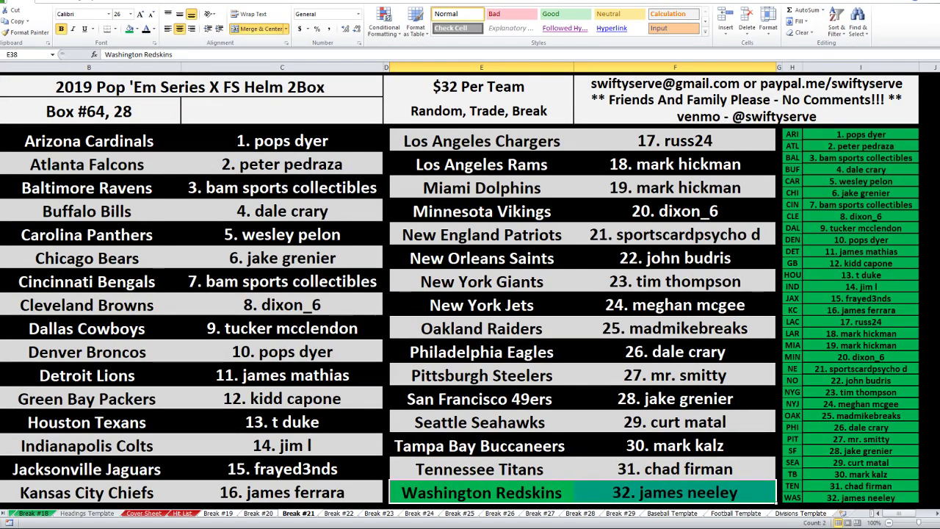
key("alt+Tab")
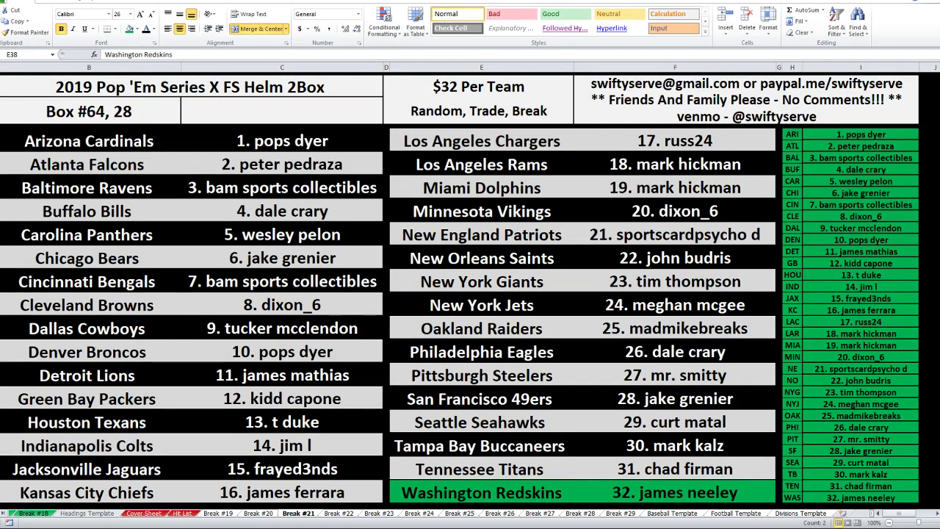
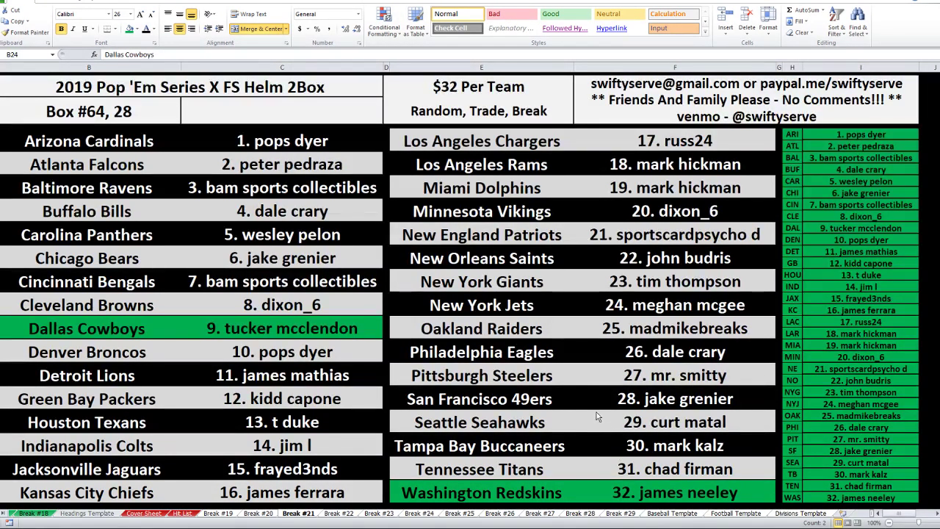
- Retype the New Orleans Saints and Pittsburgh Steelers owner cells with the new owners' names in capitals
left_click(690, 258)
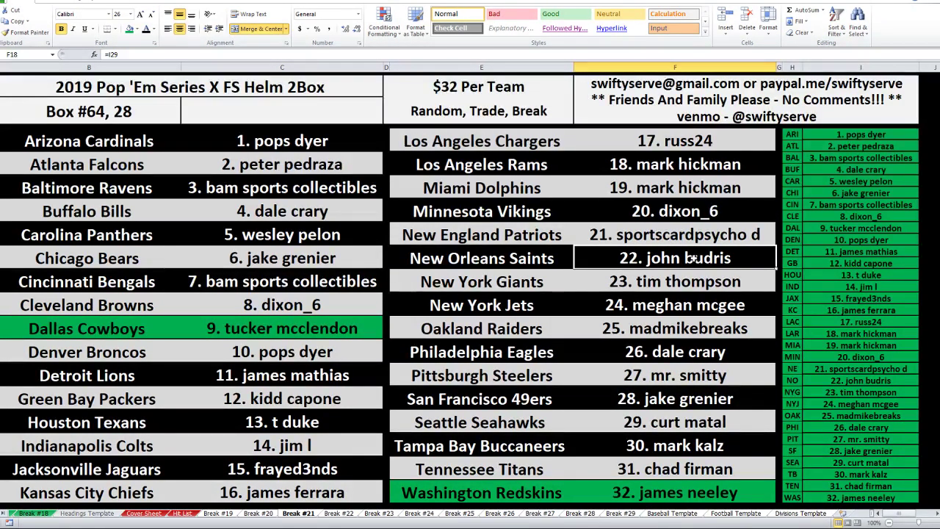
type("MR SMITTY")
key("Return")
key("Down")
key("Down")
key("Down")
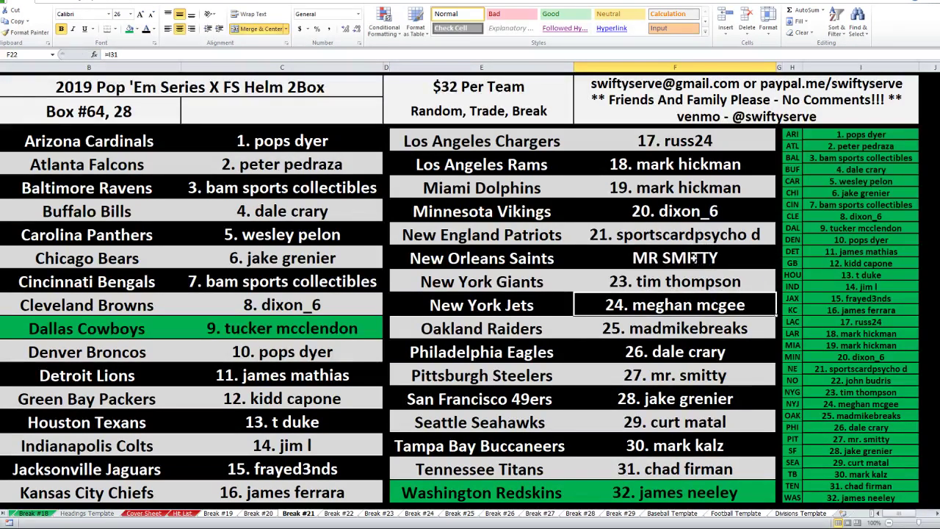
key("Down")
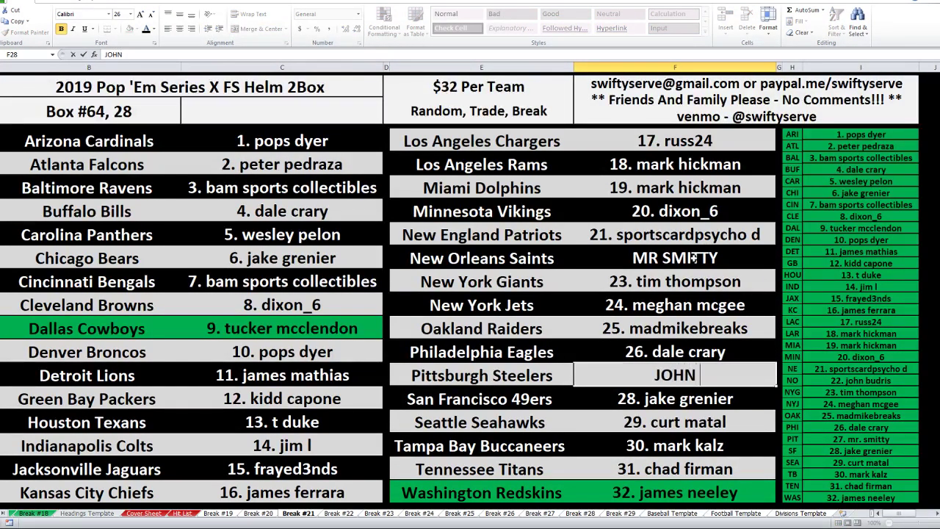
key("Return")
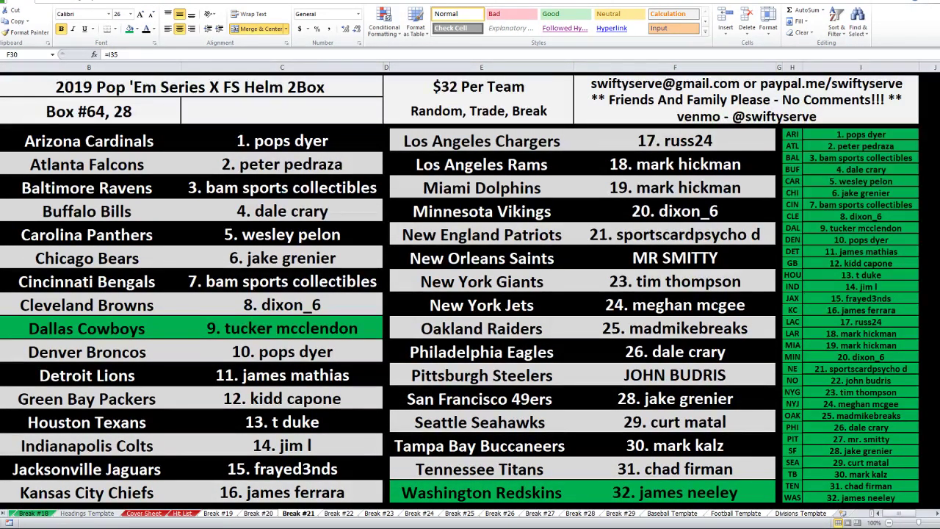
- Fill the San Francisco 49ers and New Orleans Saints rows green, with black Saints team text
left_click_drag(478, 399, 674, 399)
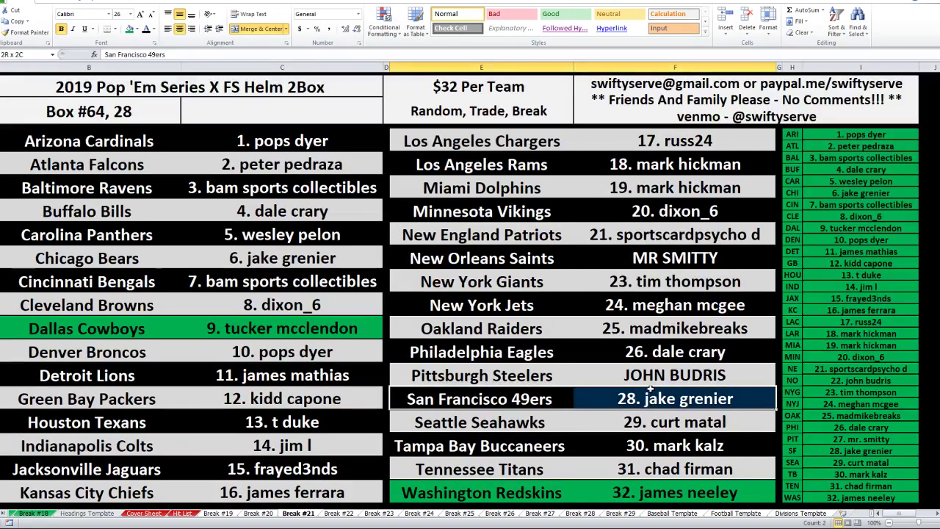
left_click(129, 29)
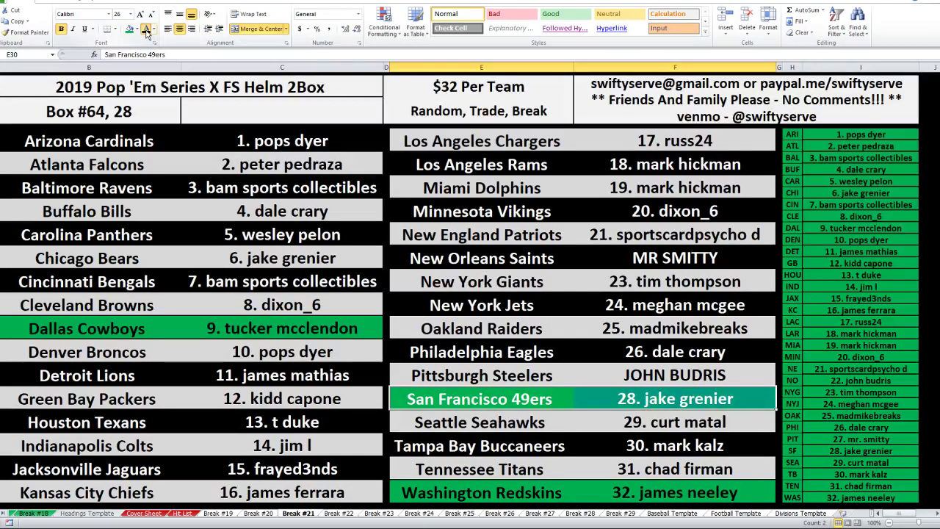
left_click_drag(481, 258, 675, 258)
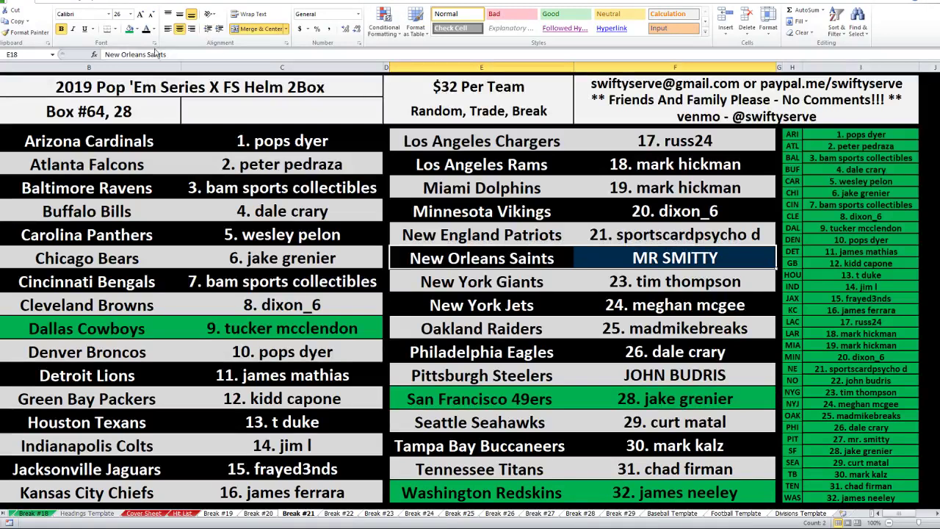
left_click(129, 30)
left_click(146, 28)
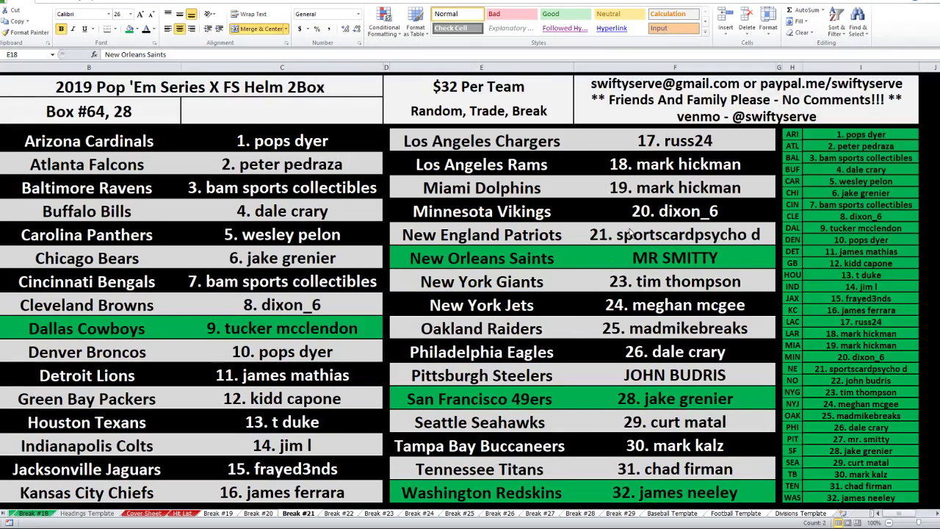
- Retype the New England Patriots owner cell with the new owner's name in capitals
left_click(666, 232)
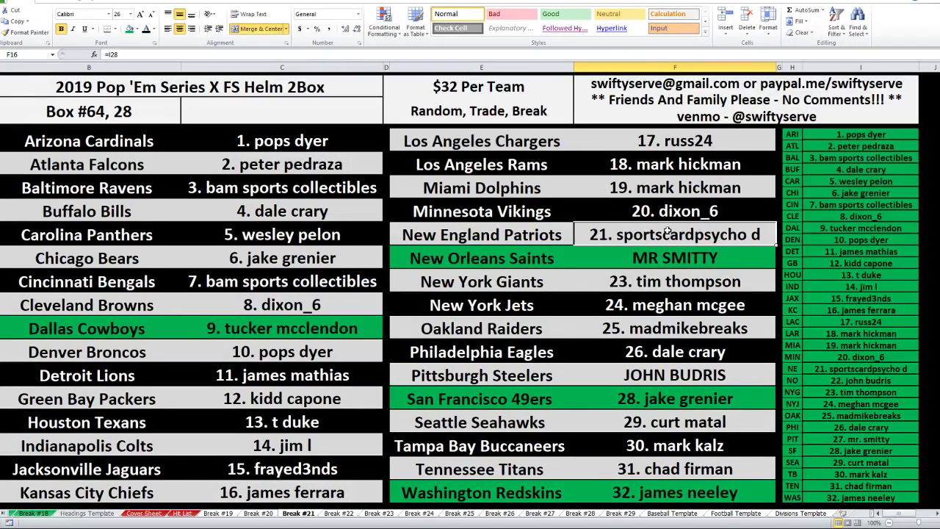
type("OPO")
key("BackSpace")
key("BackSpace")
key("BackSpace")
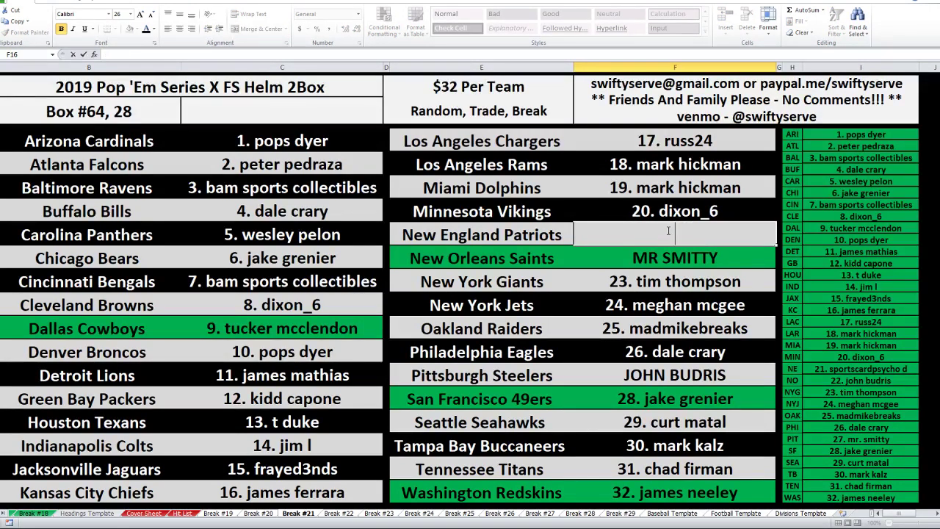
type("POPS DY")
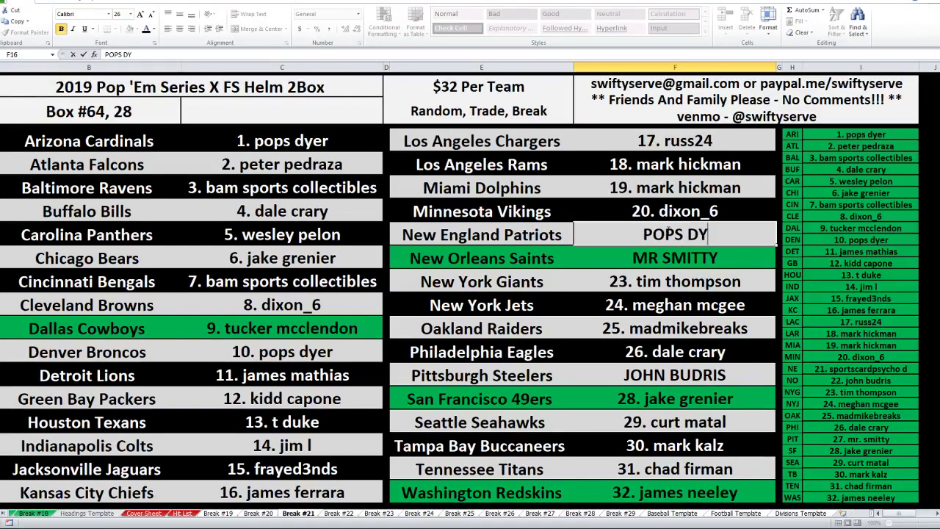
type("ER")
key("Return")
- Retype the Denver Broncos owner cell with the new owner's name in capitals
key("Down")
key("Down")
key("Left")
key("Left")
key("Left")
key("Left")
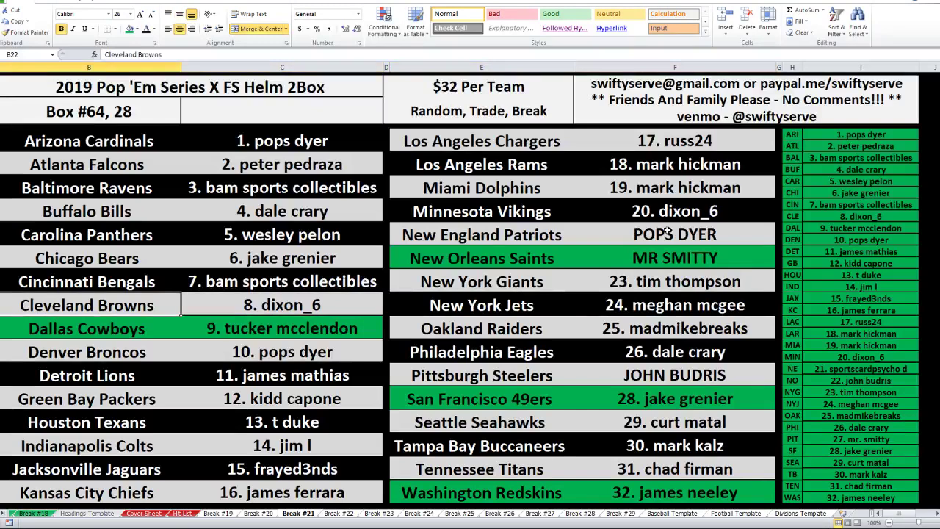
key("Down")
key("Down")
key("Right")
type("SPORT")
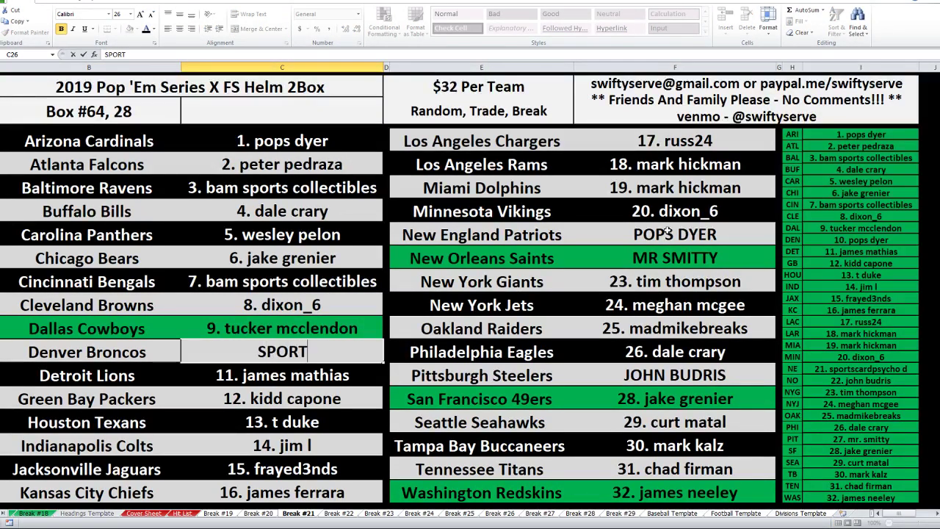
type("SCARDPSYHCO")
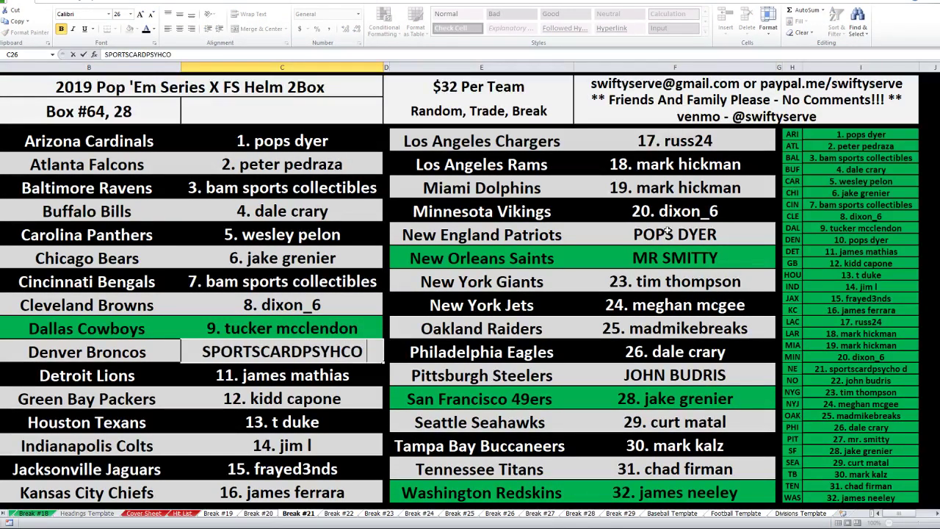
key("BackSpace")
key("BackSpace")
key("BackSpace")
type("CHO D")
key("Return")
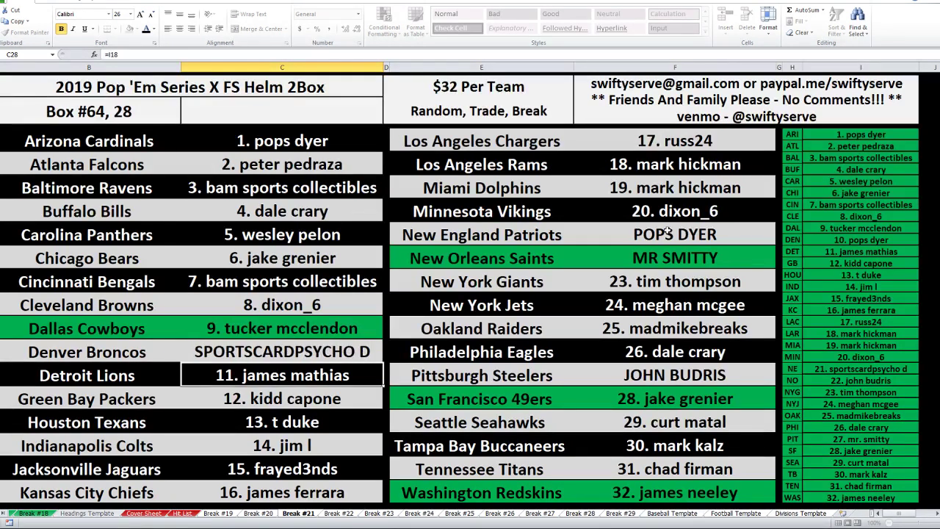
- Fill the Denver Broncos and Green Bay Packers rows green, then view the Hit List sheet
left_click_drag(94, 352, 188, 346)
left_click(130, 29)
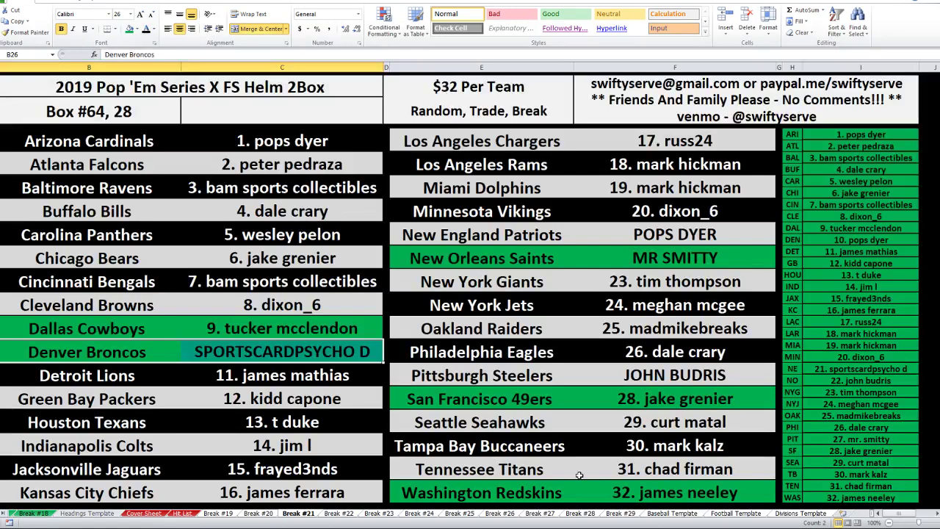
left_click(514, 305)
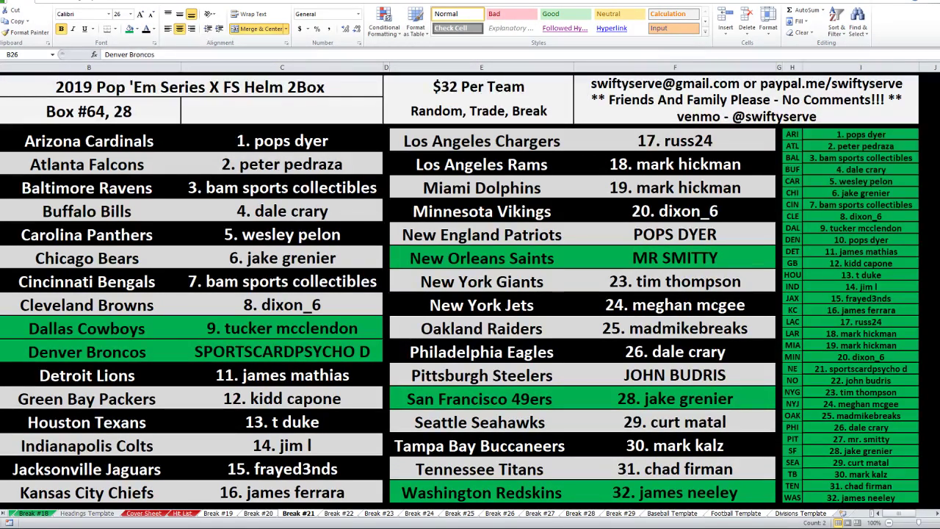
key("shift+Right")
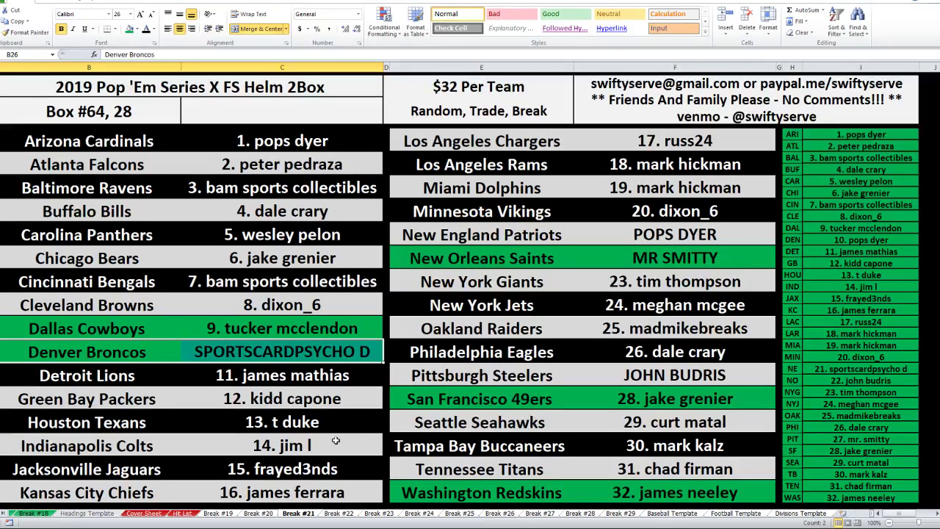
left_click_drag(162, 406, 246, 400)
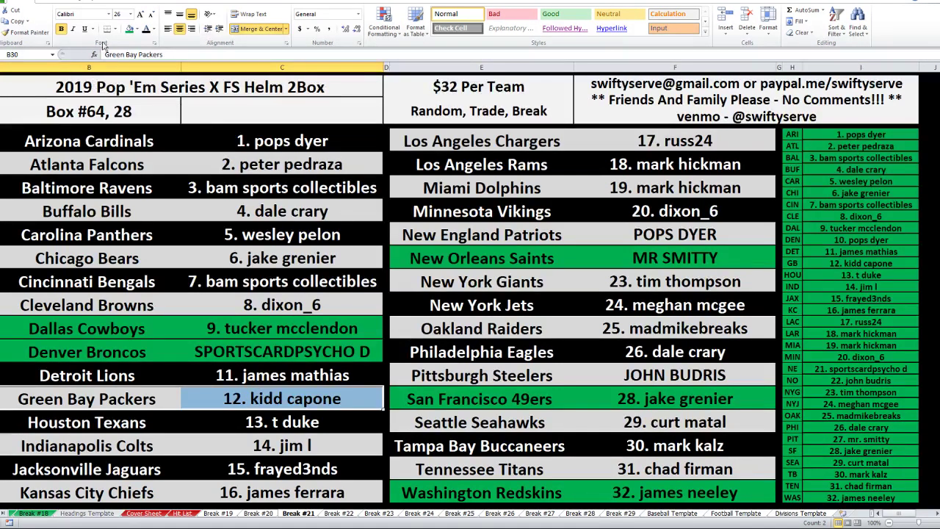
left_click(129, 29)
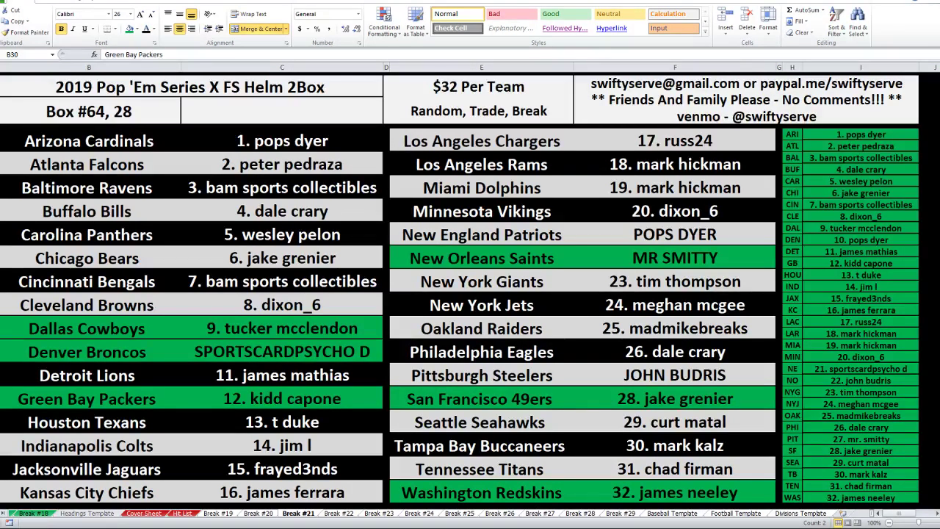
left_click(184, 513)
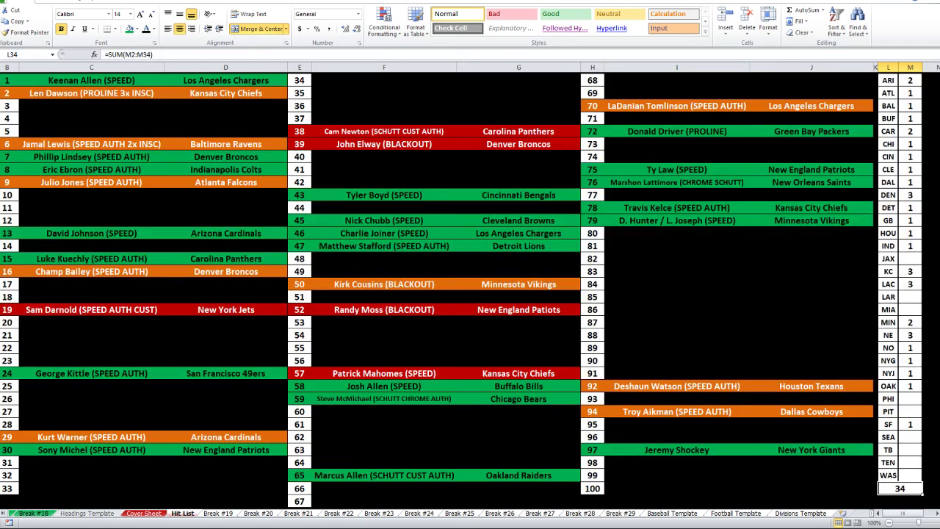
- Return to the Break #21 sheet tab showing the team and owner table
left_click(298, 513)
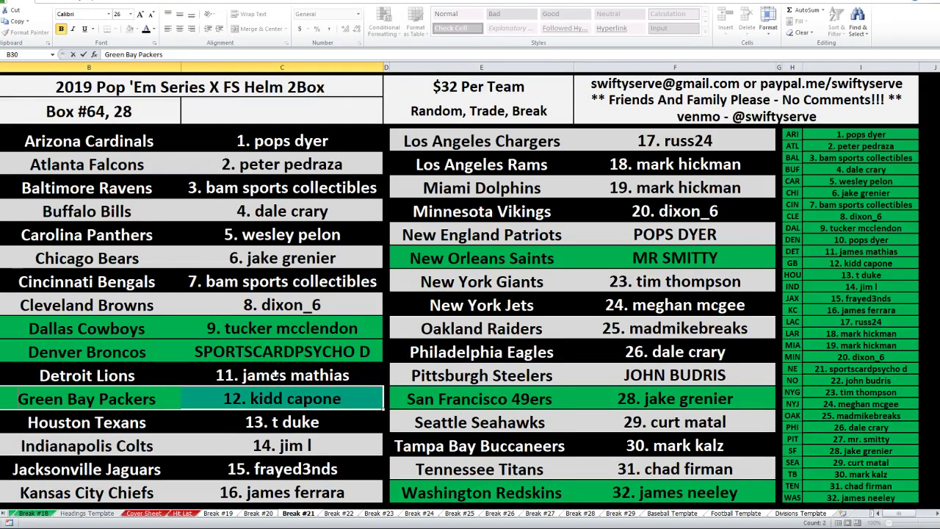
- Retype the Detroit Lions and Atlanta Falcons owner slots with the new owners' names in capitals
left_click(275, 374)
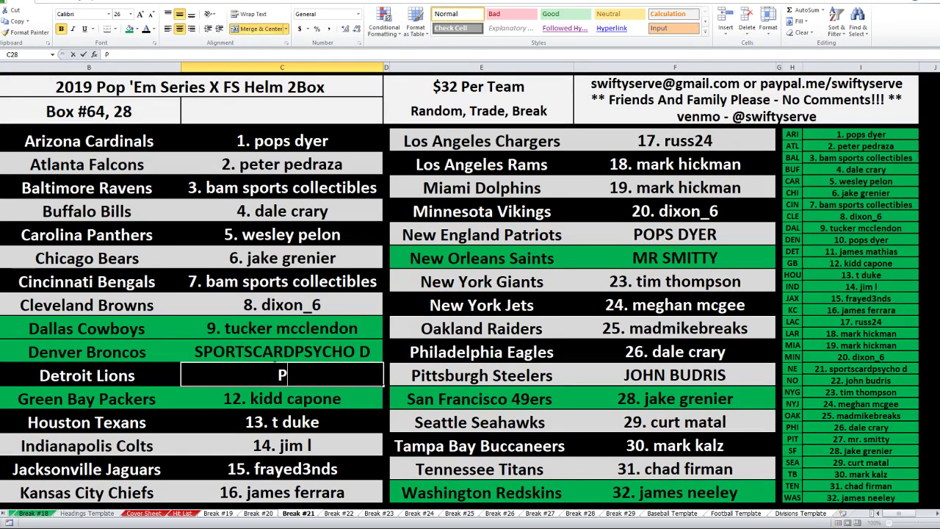
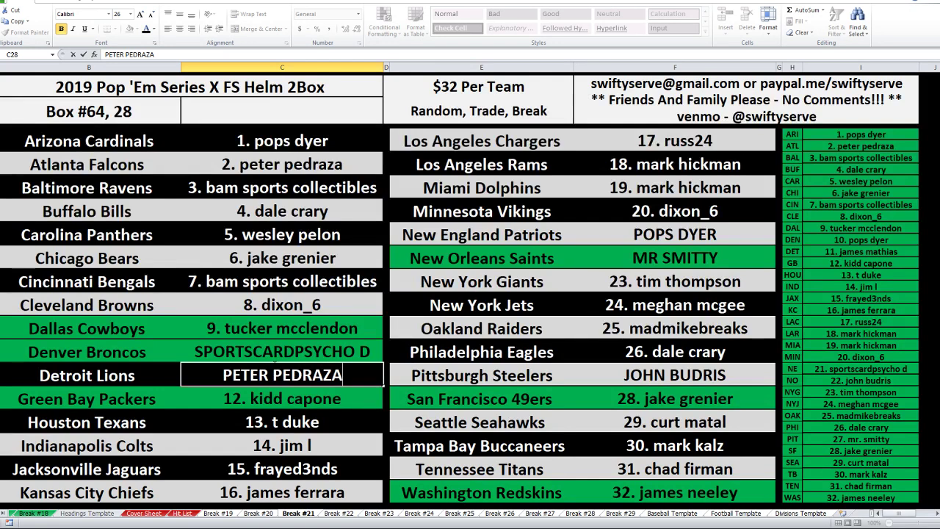
key("Up")
key("Up")
key("Up")
key("Up")
key("Up")
key("Up")
key("Up")
key("Up")
key("Up")
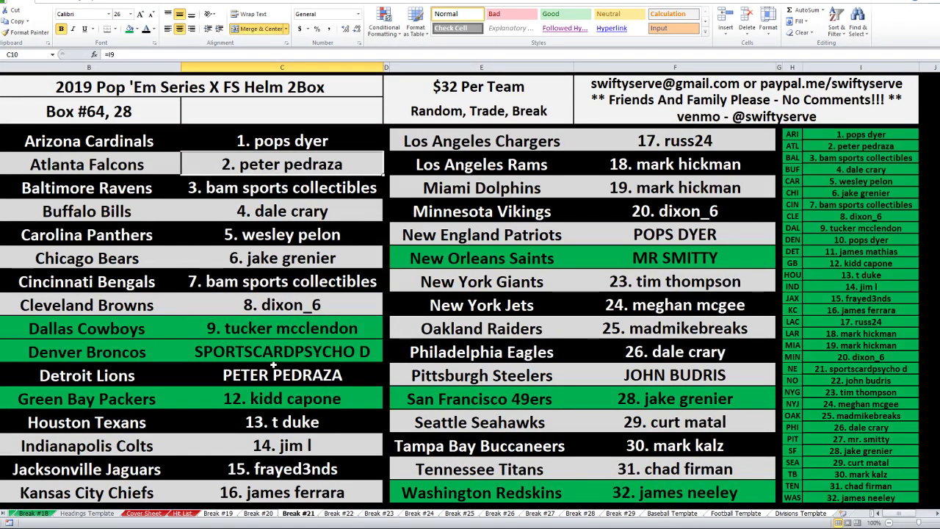
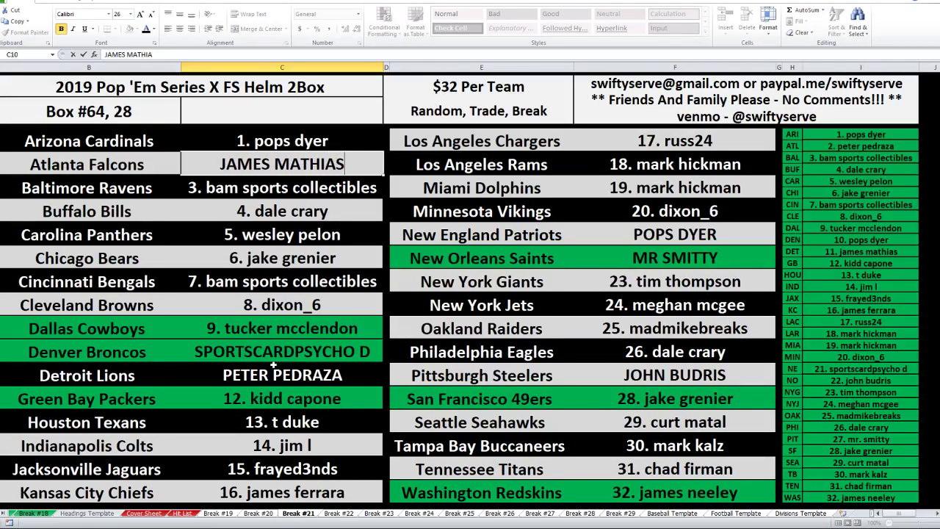
key("Return")
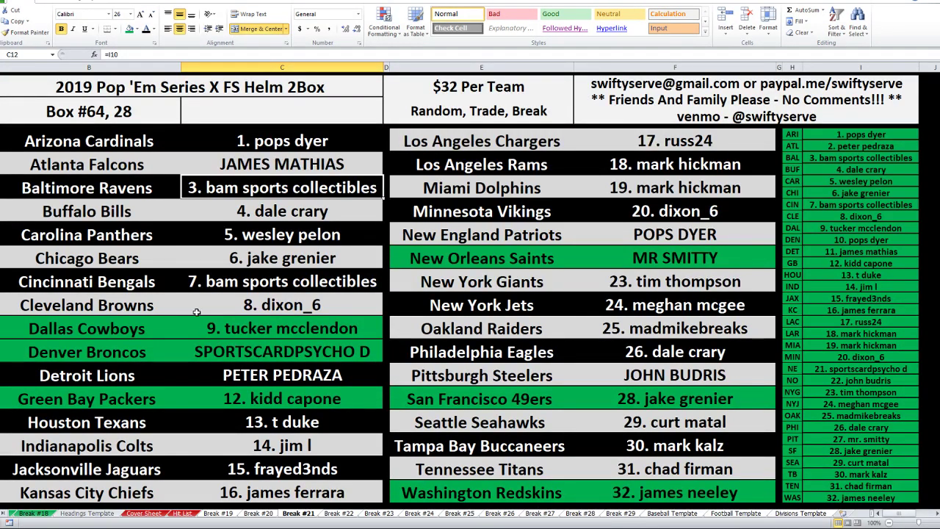
- Fill the Baltimore Ravens, Cincinnati Bengals and Oakland Raiders rows green
left_click_drag(173, 186, 189, 187)
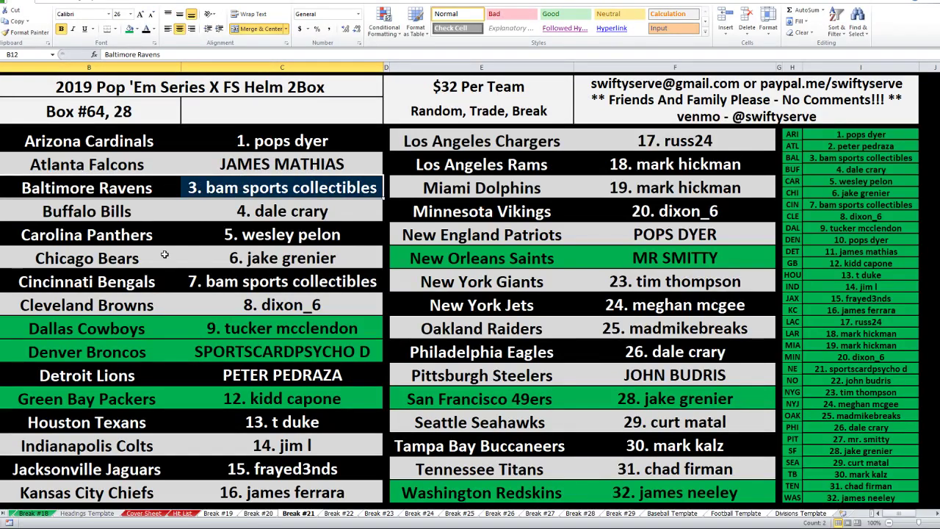
left_click_drag(152, 281, 198, 281, "ctrl")
left_click(135, 31)
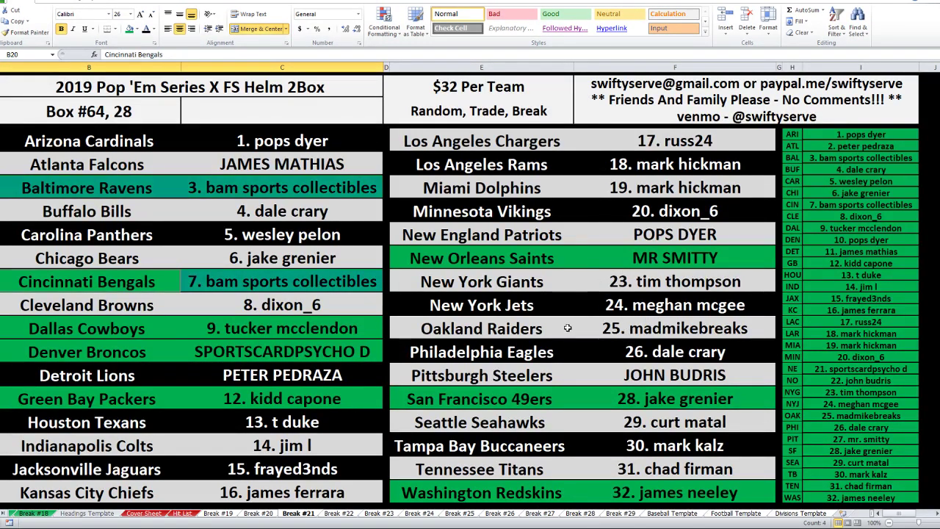
left_click_drag(567, 328, 653, 328)
left_click(129, 28)
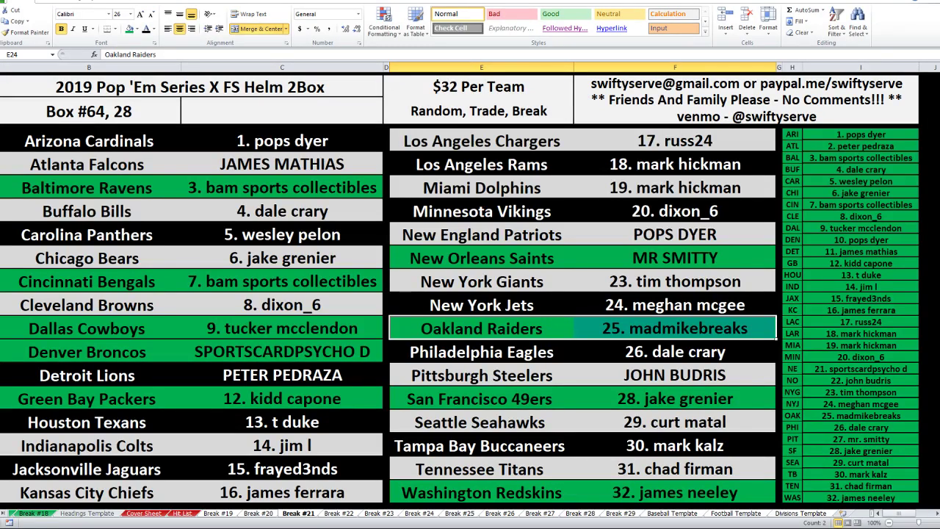
- Retype the Carolina Panthers and Kansas City Chiefs owner slots with the new owners' names in capitals
left_click(255, 228)
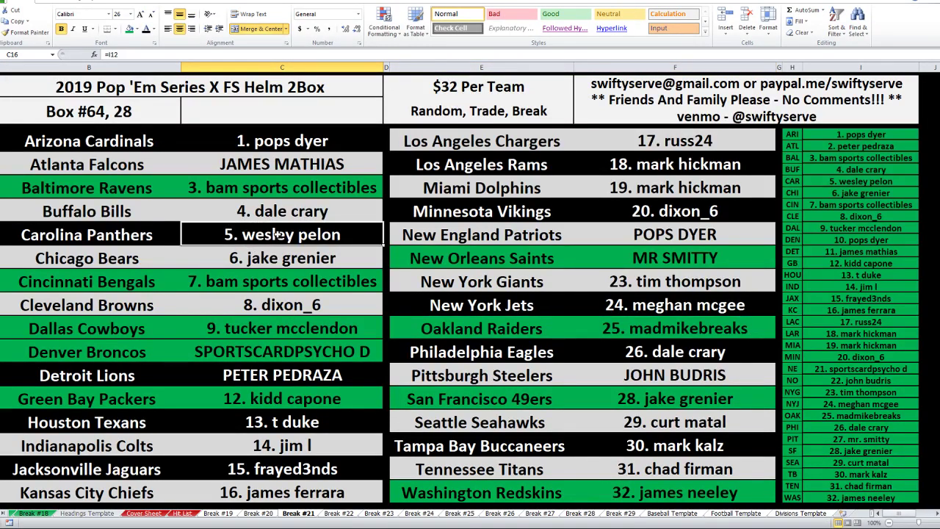
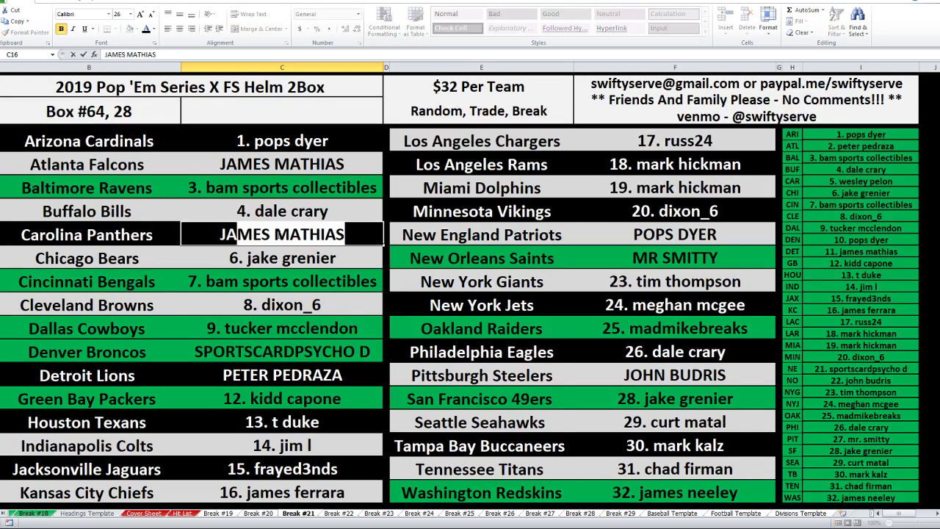
key("Return")
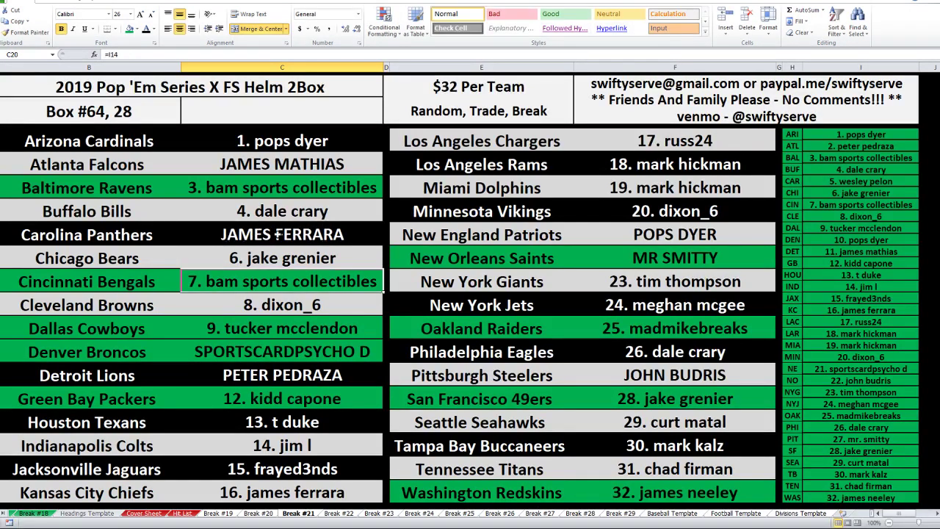
key("Down")
key("Down")
key("Down")
key("Down")
key("Down")
key("Down")
key("Down")
key("Down")
key("Down")
key("Down")
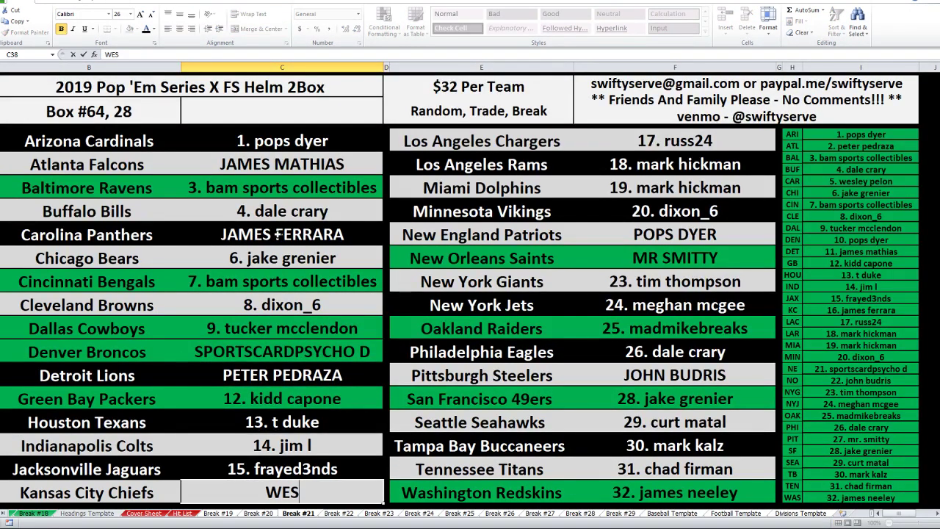
key("Return")
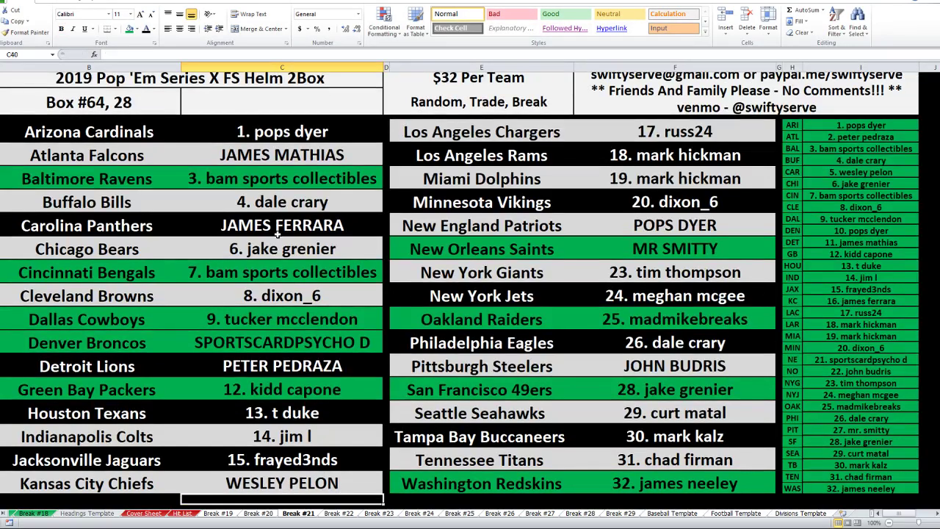
scroll(313, 345, "up", 1)
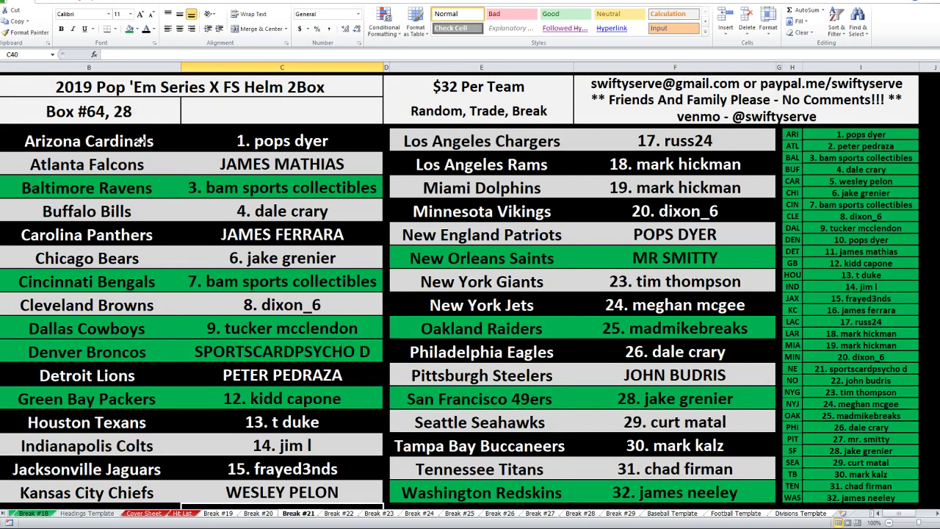
- Select both halves of the team table, B8:C38 and E8:F38, and fill them green
left_click_drag(141, 141, 318, 485)
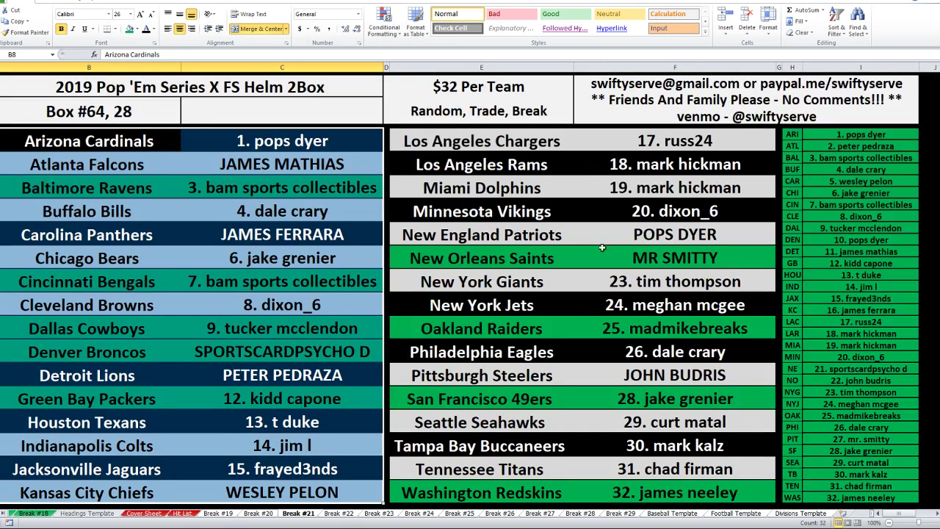
left_click_drag(544, 147, 623, 490)
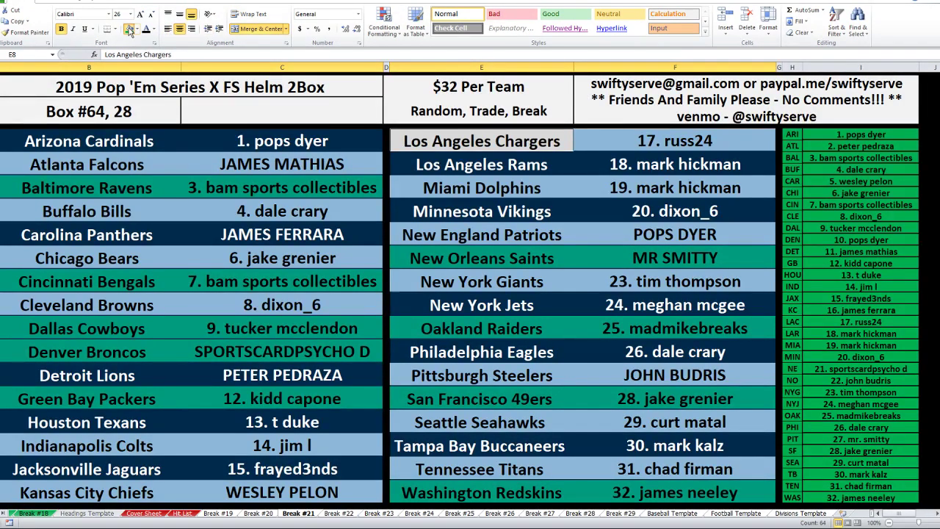
left_click(129, 30)
left_click(343, 112)
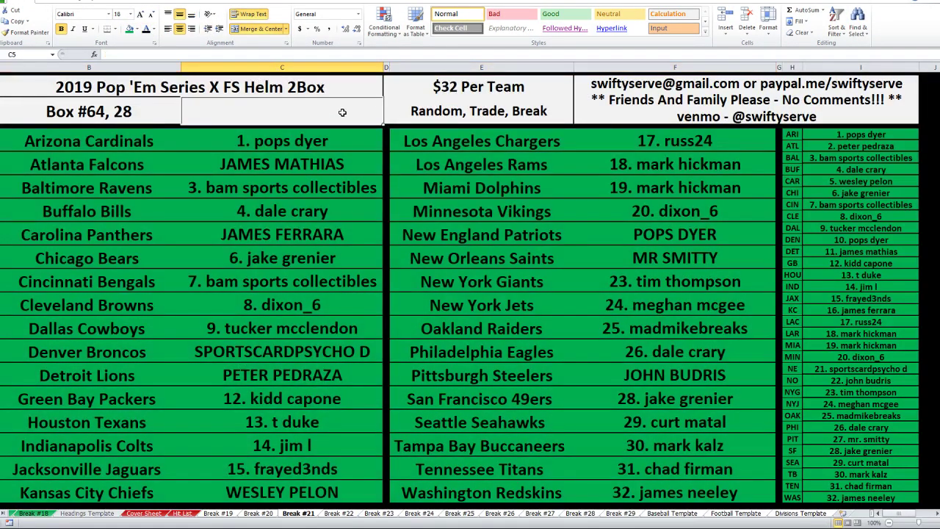
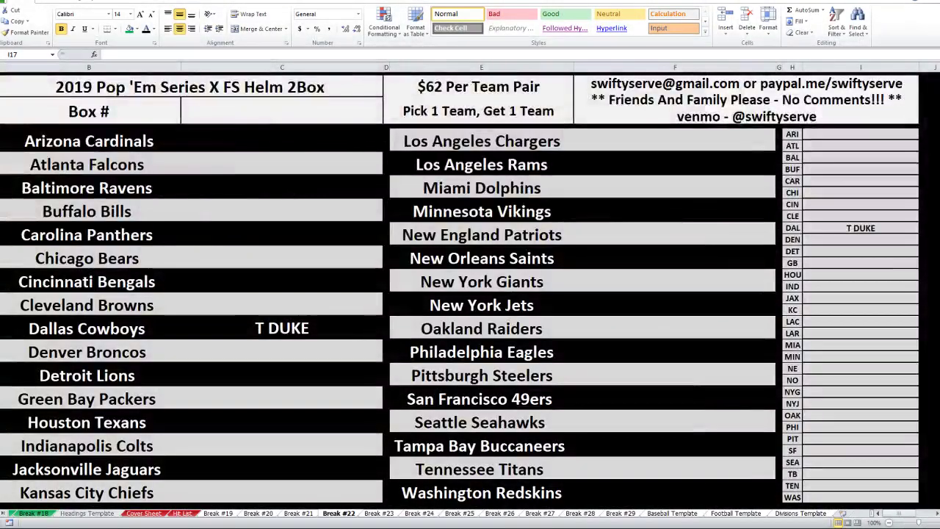
- Retype the Dallas buyer in lowercase and enter the Detroit Lions buyer
left_click(872, 228)
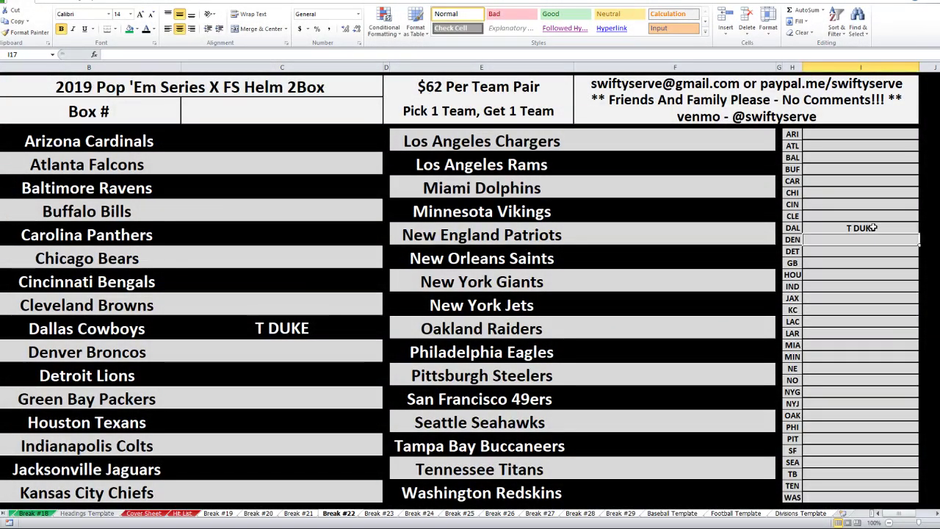
type("t")
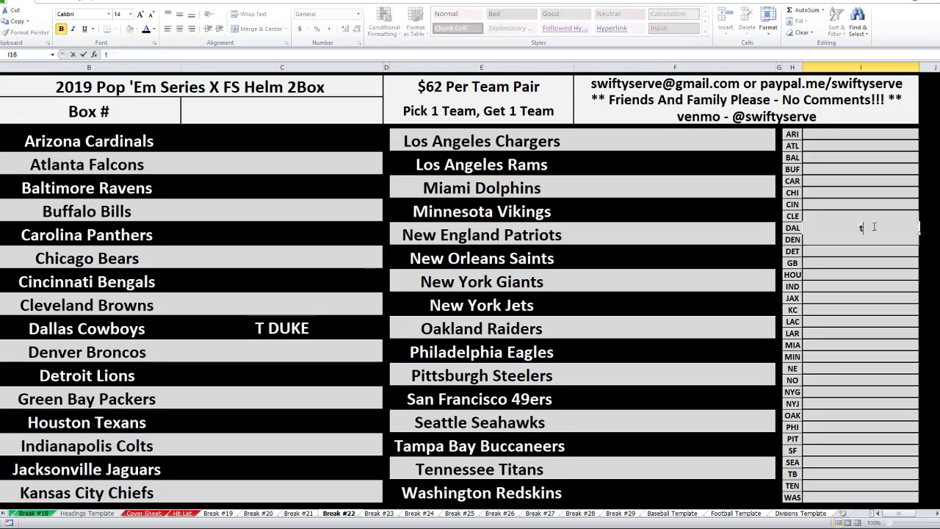
type(" duke")
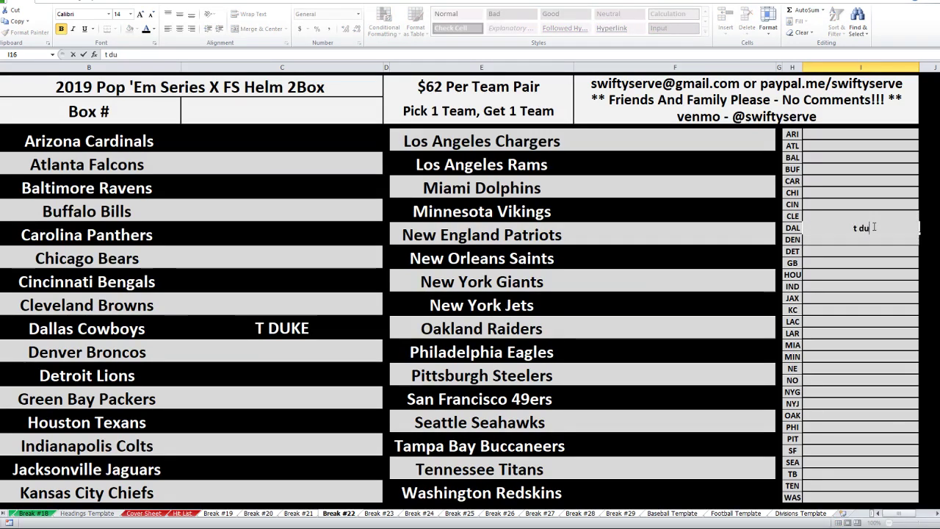
key("Return")
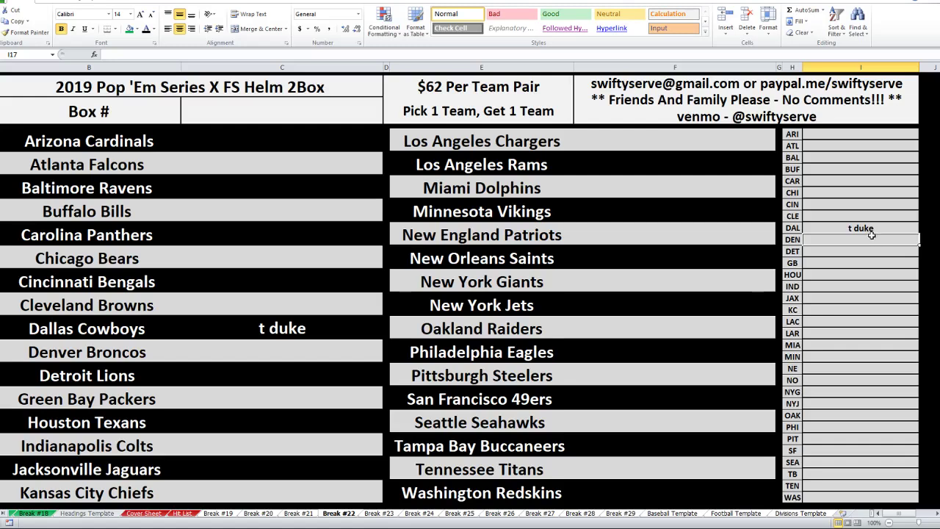
left_click(850, 251)
type("russ 24")
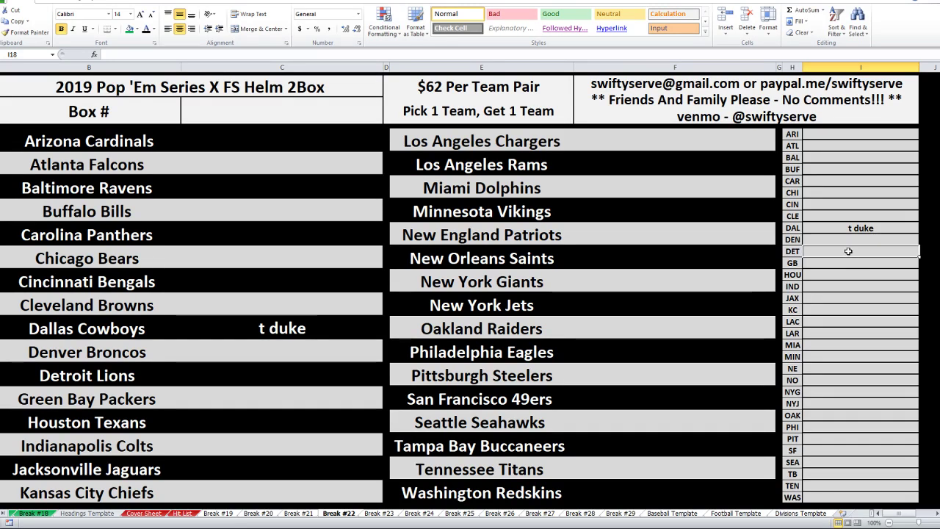
key("Return")
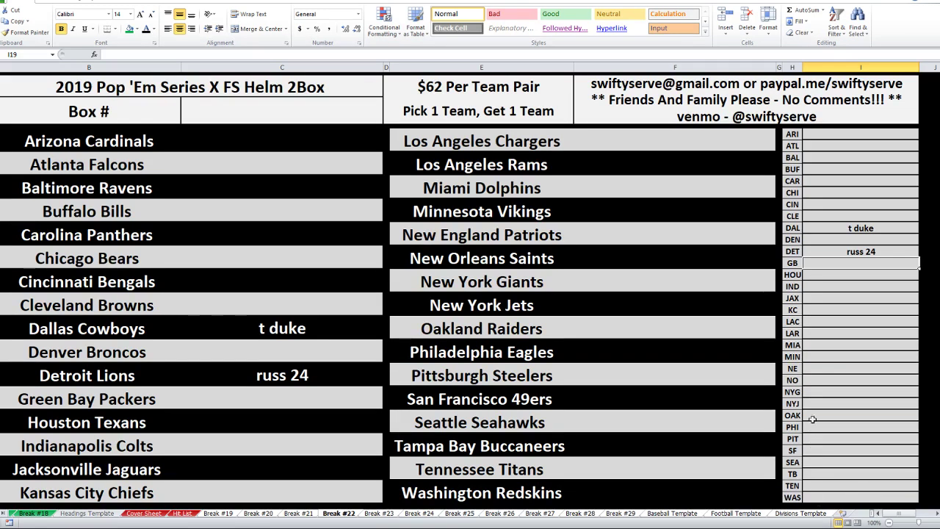
- Enter the same buyer for both the Miami and Washington rows, fixing a typo
left_click(853, 344)
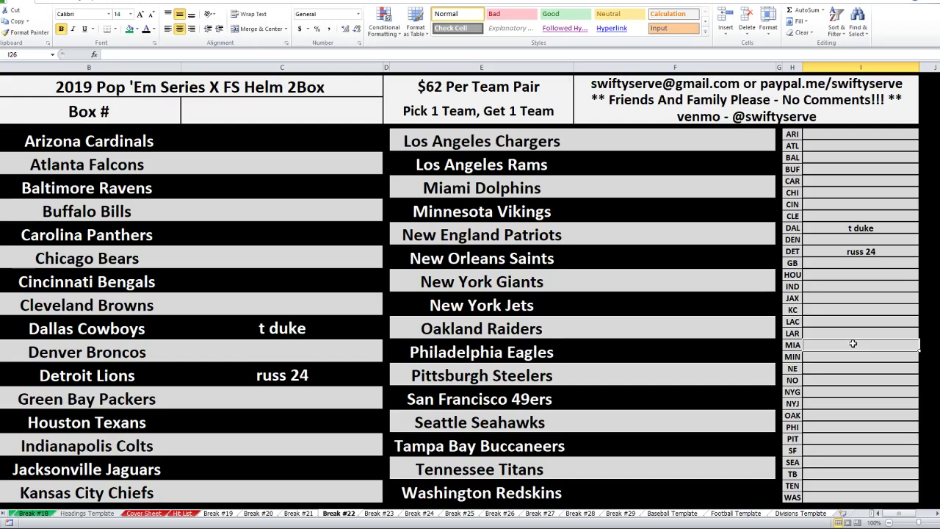
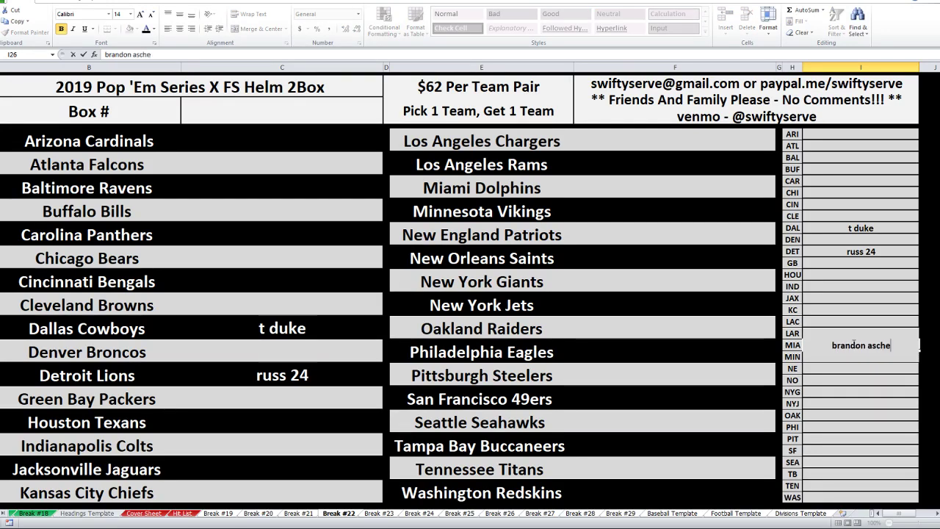
key("Return")
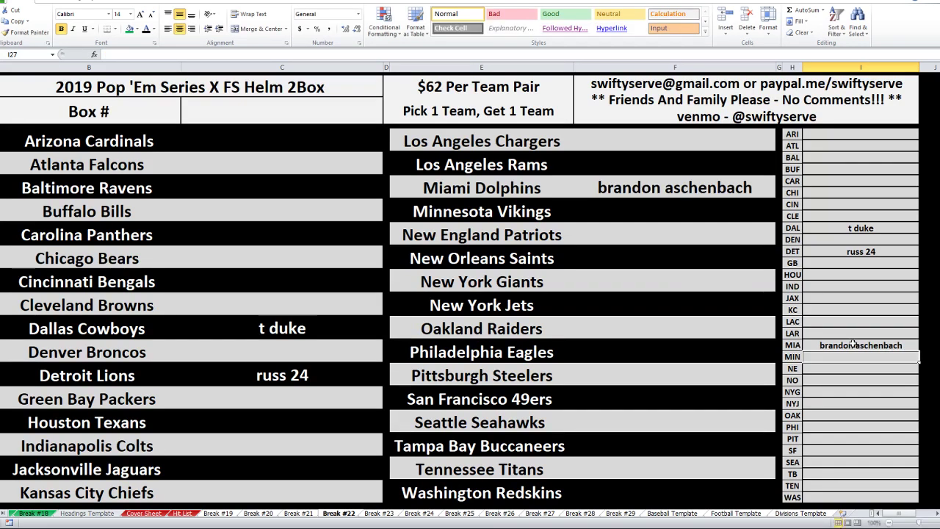
key("Down")
key("Down")
key("Down")
key("Down")
key("Down")
key("Down")
key("Down")
key("Down")
key("Down")
key("Down")
key("Down")
key("Down")
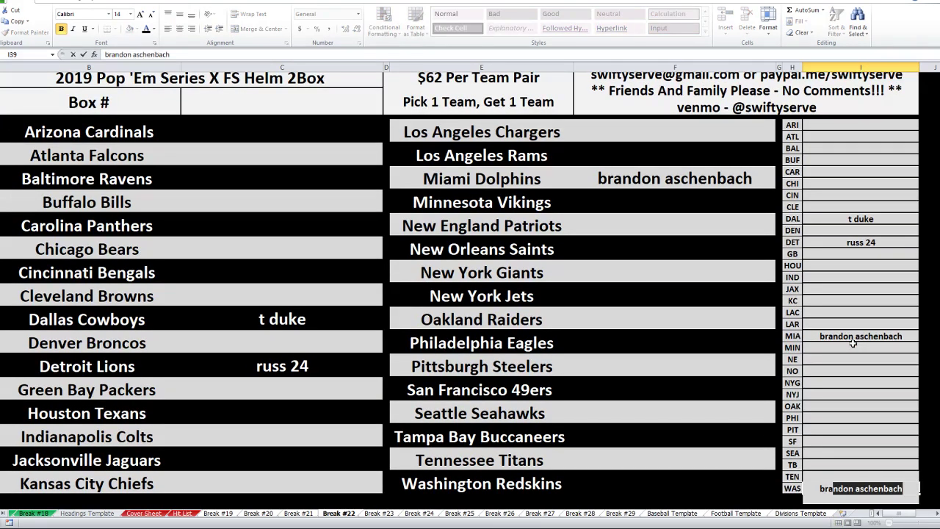
key("Up")
key("Up")
key("Up")
key("Up")
key("Up")
key("Up")
key("Up")
key("Up")
key("Up")
key("Up")
key("Up")
key("Up")
key("Up")
key("Up")
key("Up")
key("Up")
key("Up")
key("Up")
key("Up")
key("Up")
key("Up")
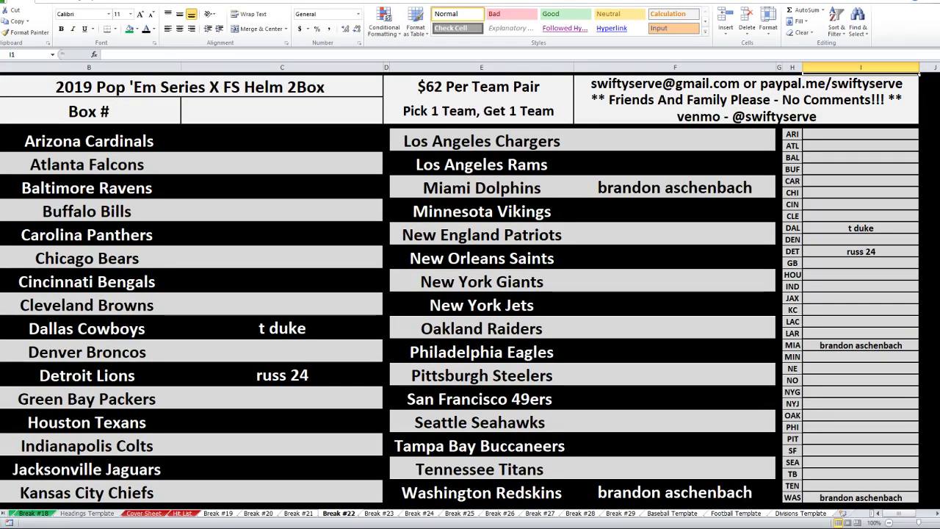
- Fill in buyers for the Rams, Steelers and 49ers rows
left_click(850, 323)
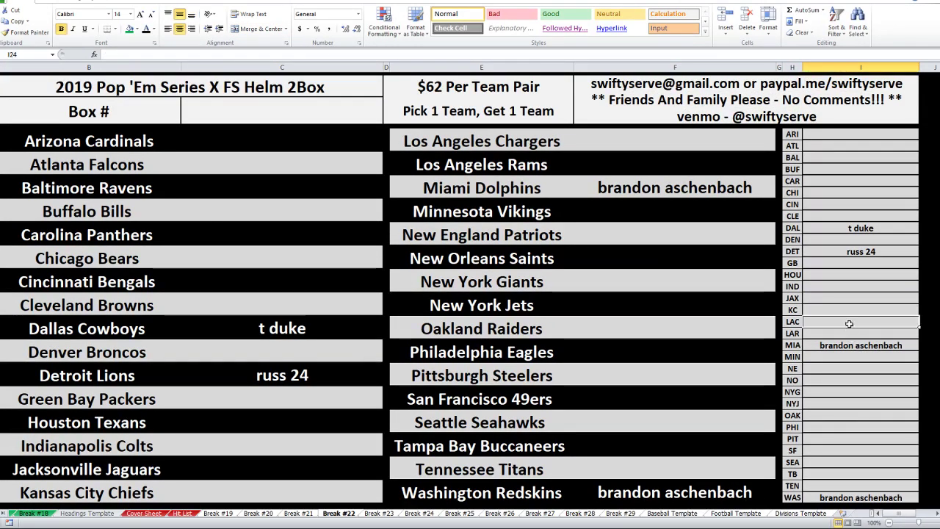
left_click(852, 333)
type("chebisa")
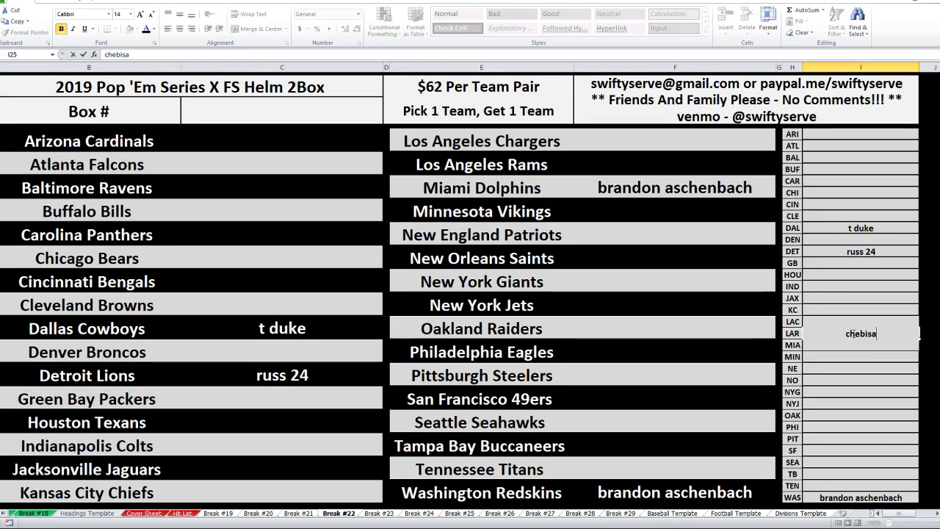
type("i 75")
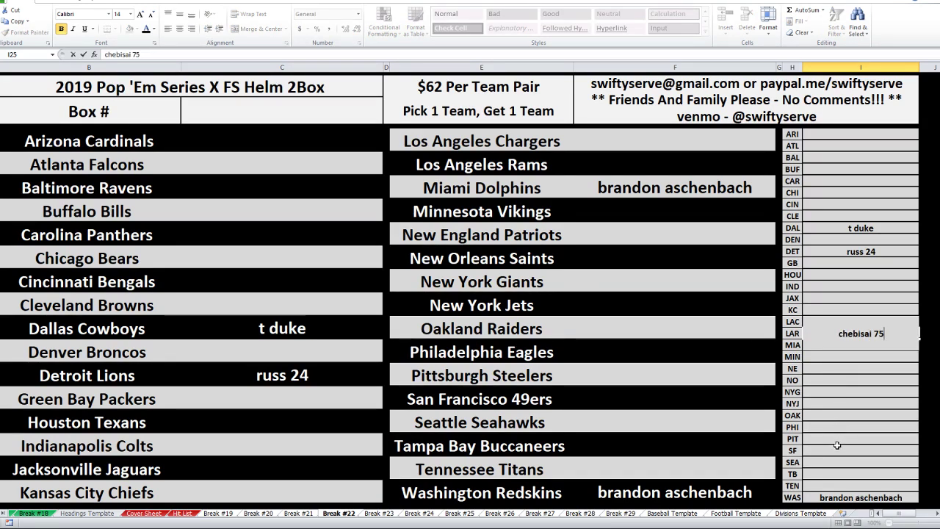
left_click(837, 441)
type("chebisai 75")
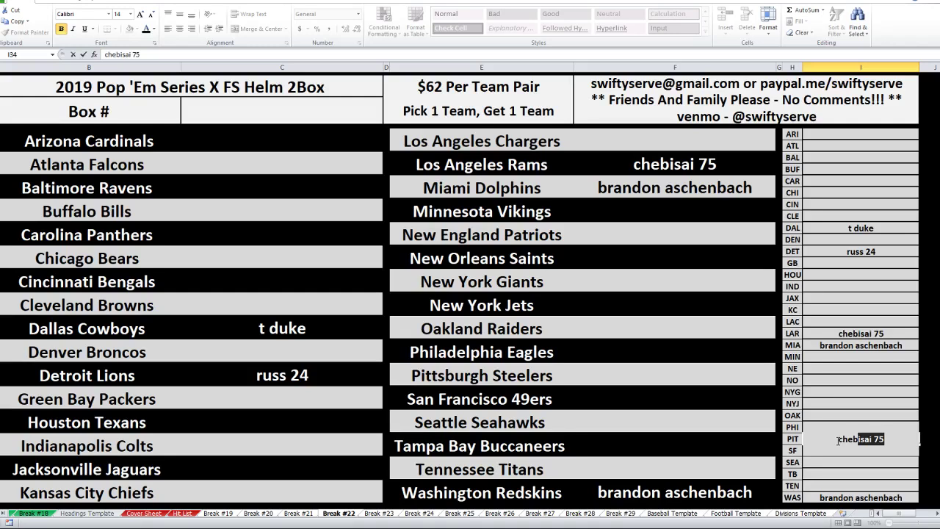
key("Return")
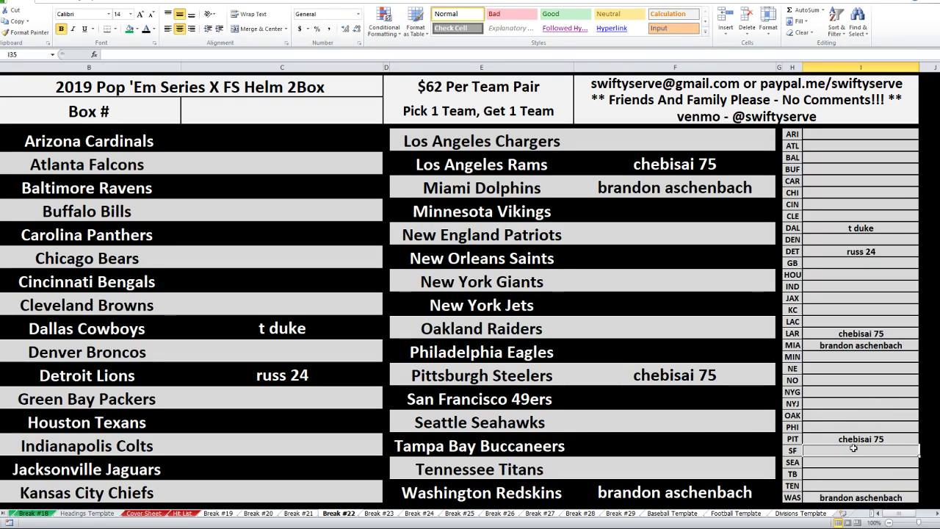
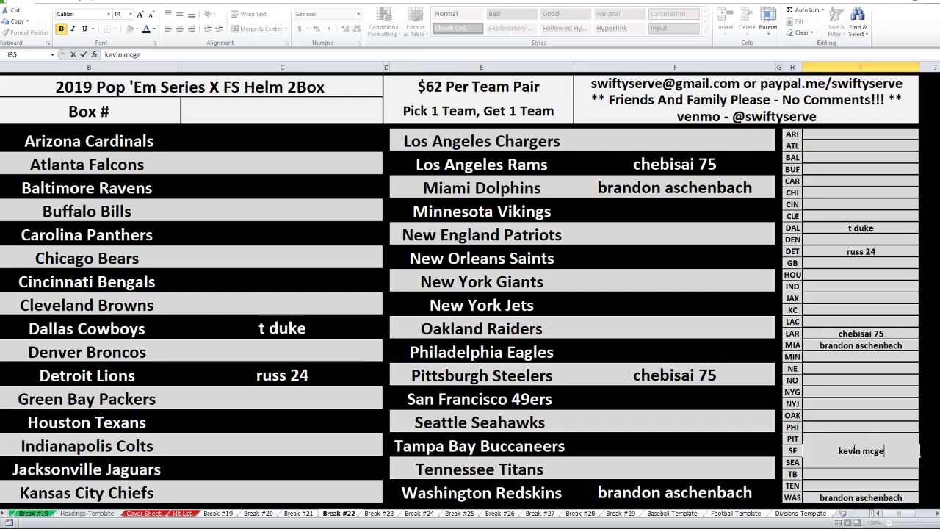
key("Return")
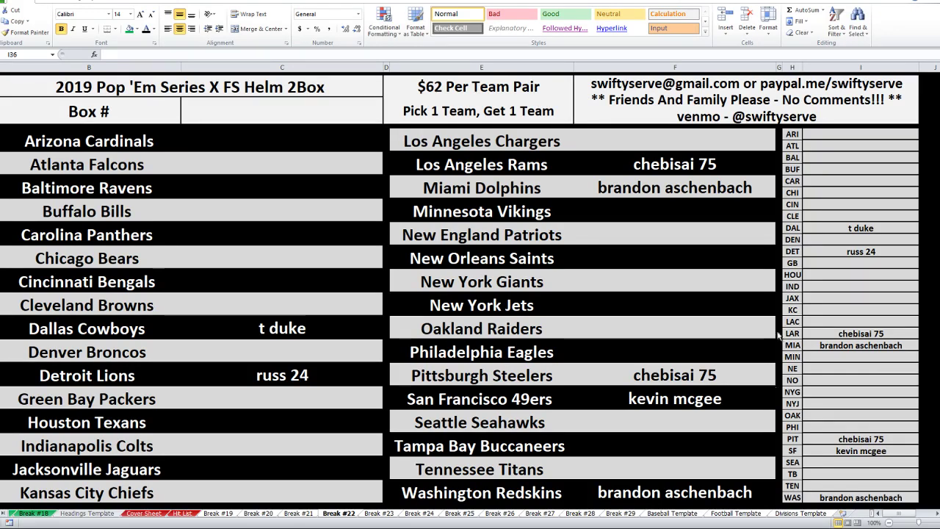
- Enter buyers for the CLE, OAK and BAL rows of the side list
left_click(844, 215)
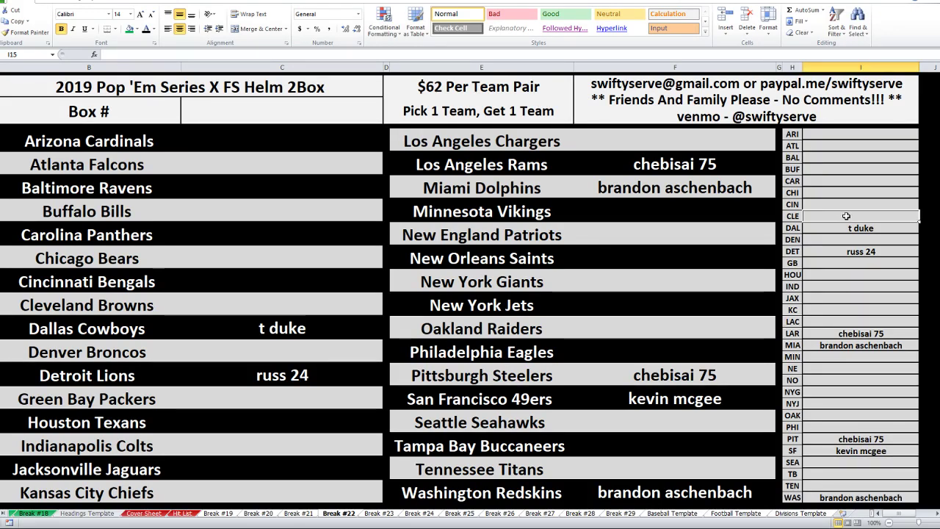
type("pops dyer")
key("Return")
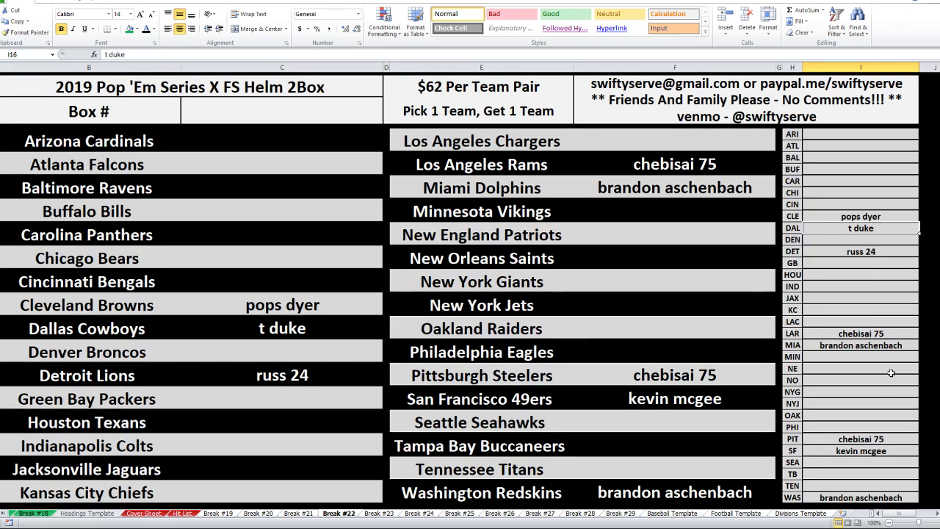
left_click(831, 413)
type("dixon_6")
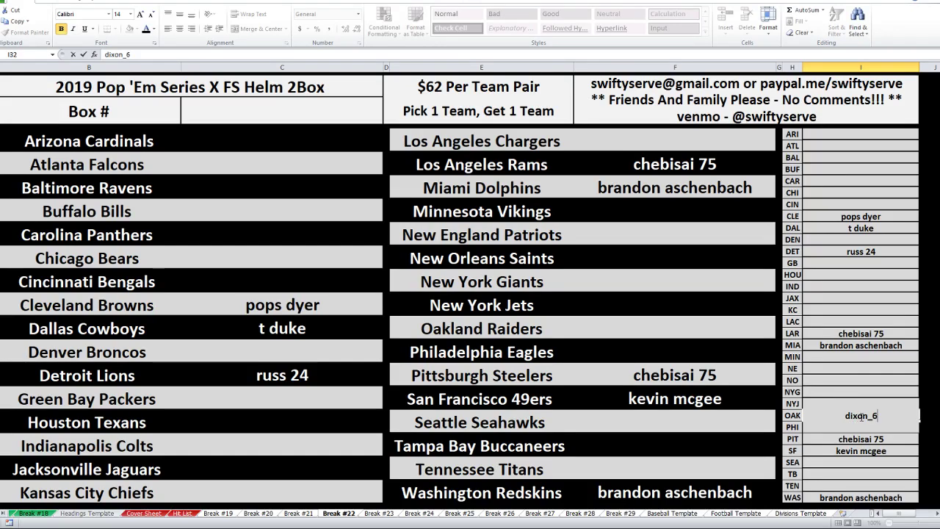
key("Return")
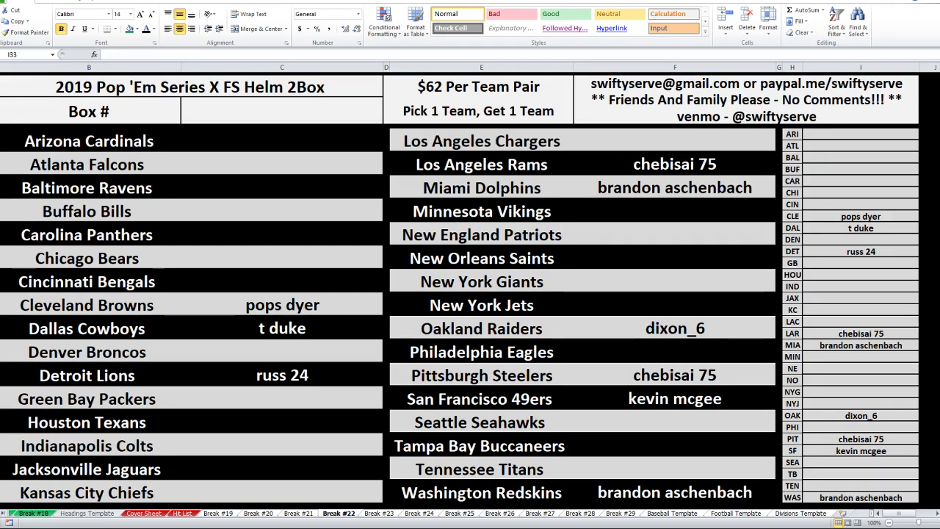
left_click(854, 159)
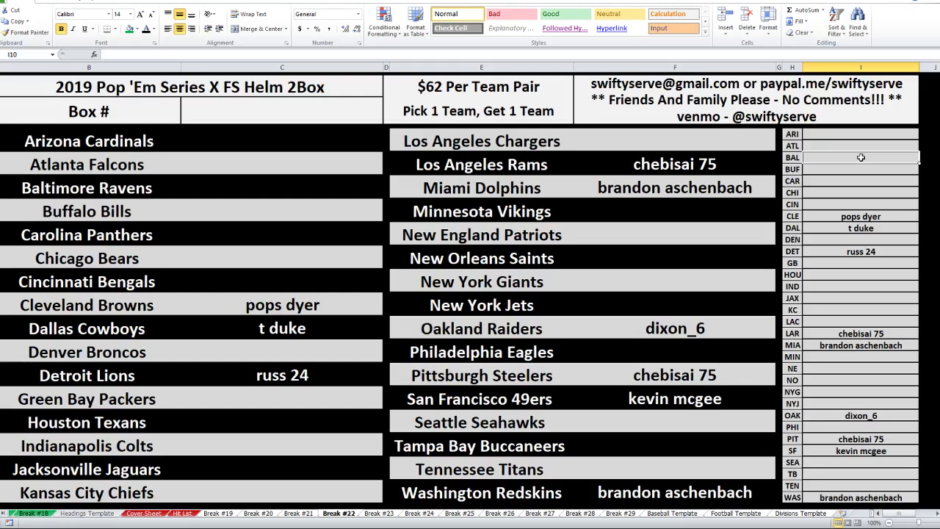
type("bam sports")
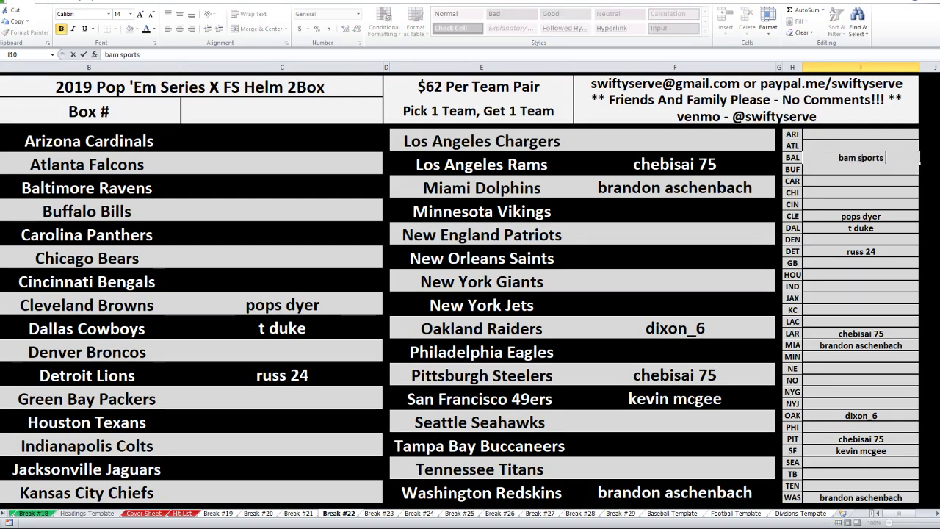
type(" collectibles")
key("Return")
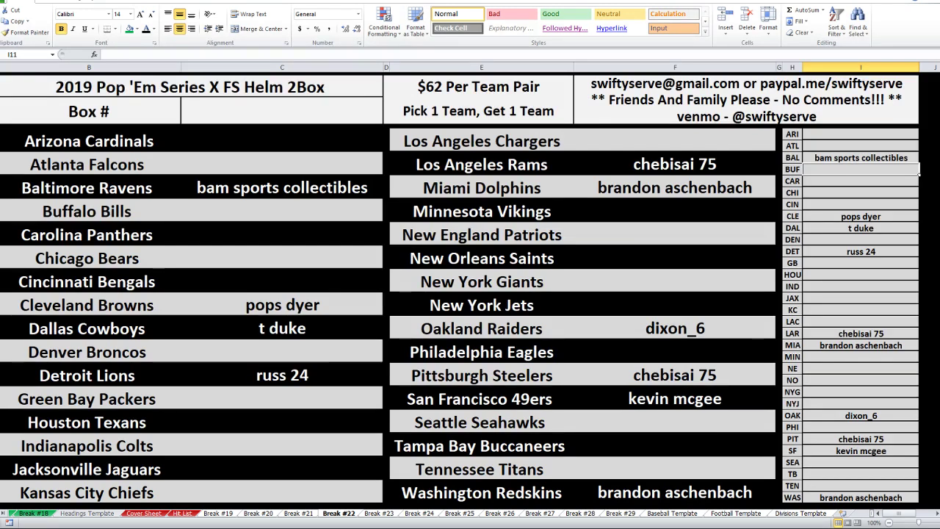
- Enter buyers for the NE, HOU and DEN rows
left_click(853, 370)
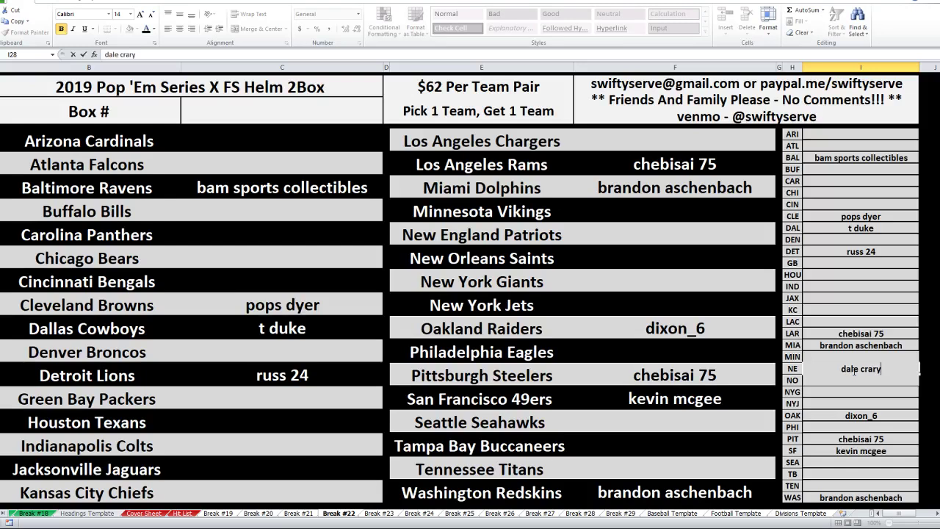
key("Return")
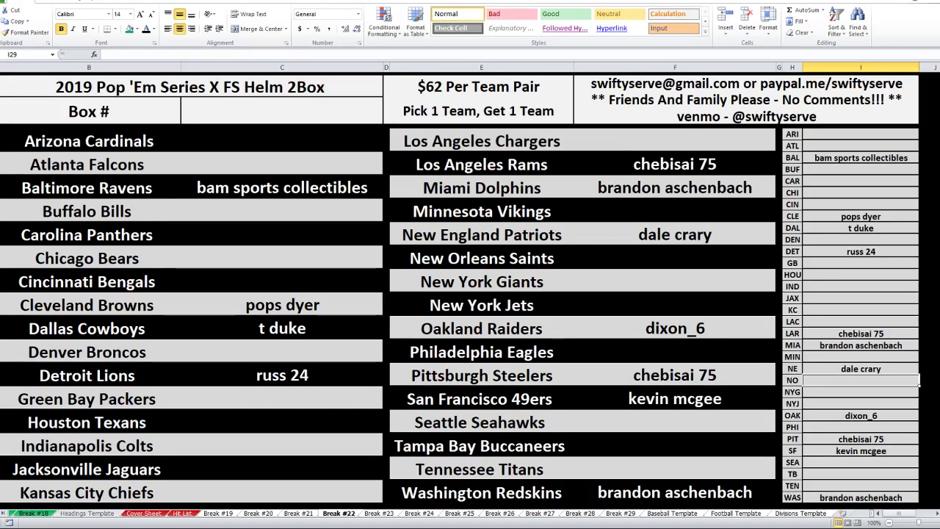
left_click(872, 276)
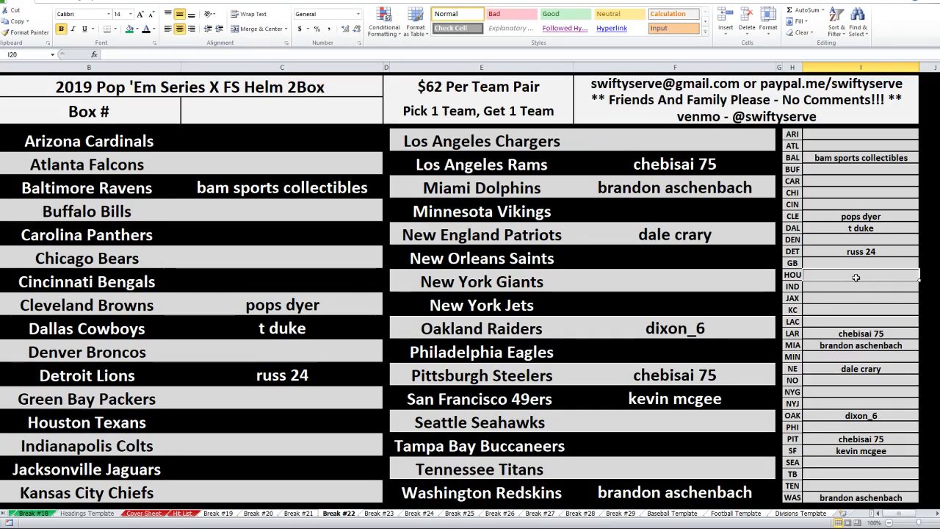
type("mr smitty")
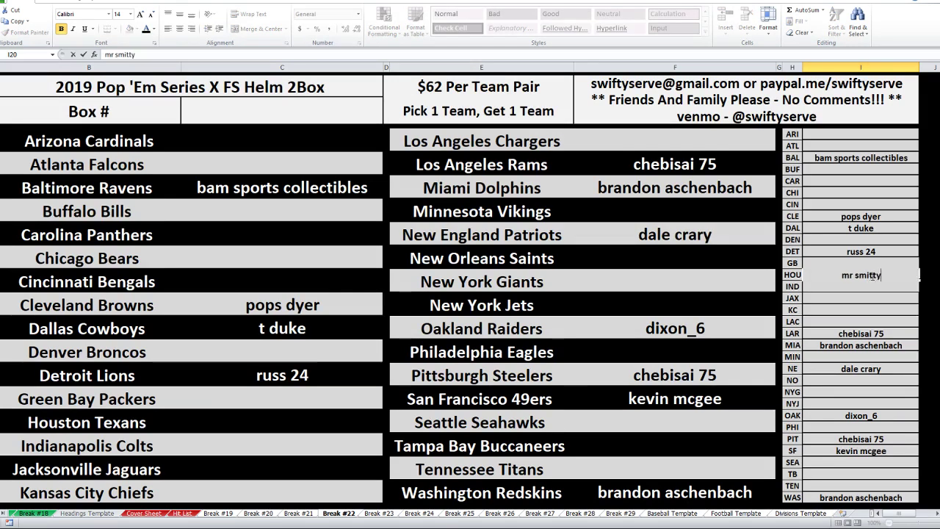
key("Return")
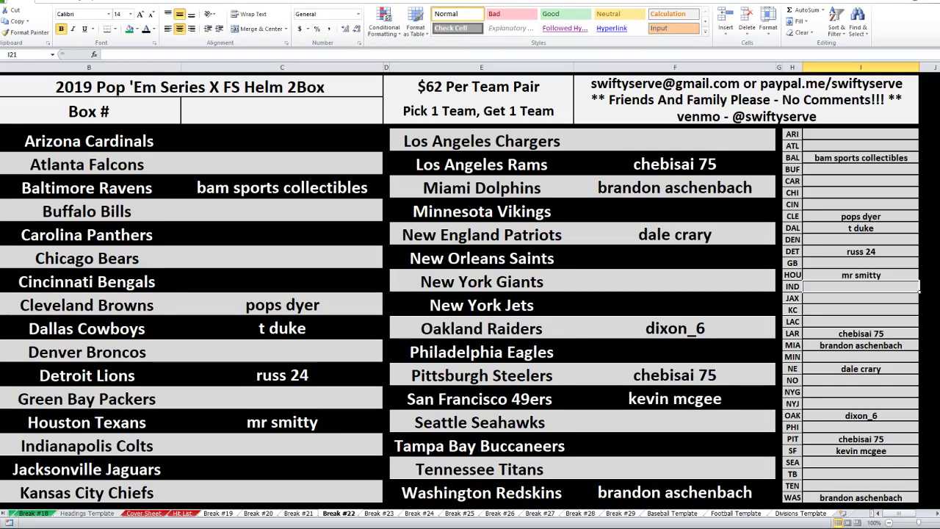
left_click(843, 240)
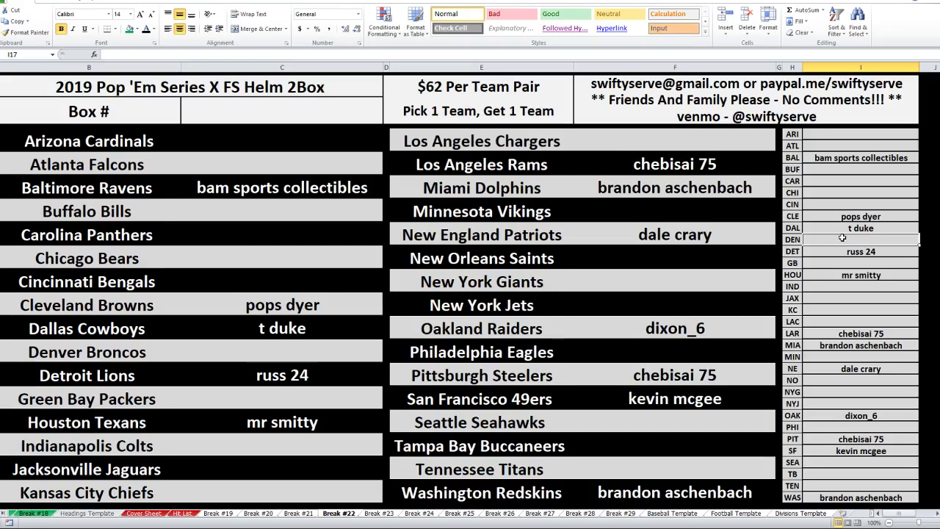
type("sportscard")
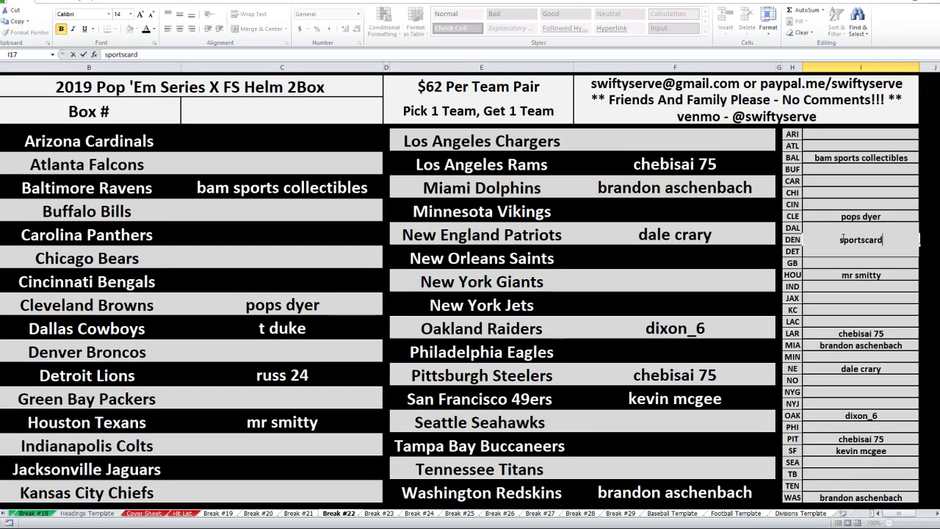
type("psycho d")
key("Return")
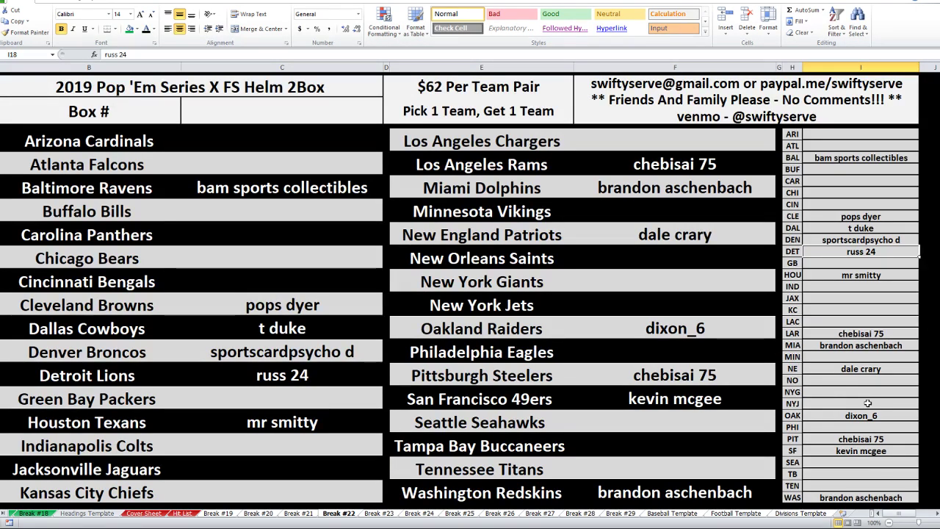
- Enter buyers for the NYJ, ATL and PHI rows
left_click(867, 403)
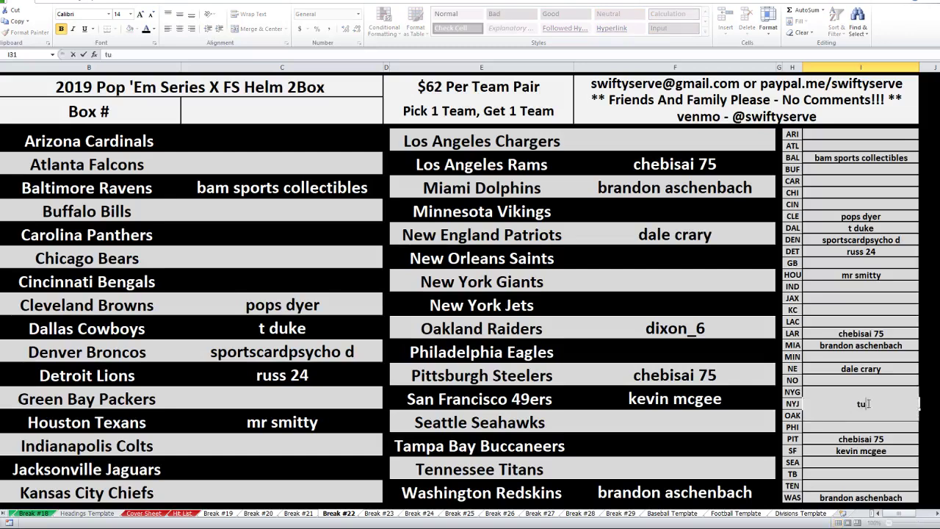
key("Return")
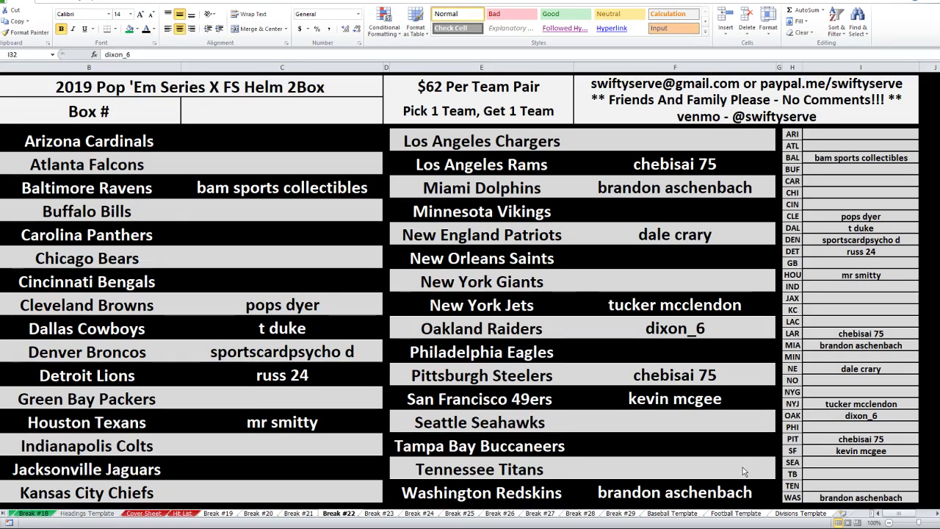
left_click(848, 147)
type("fr")
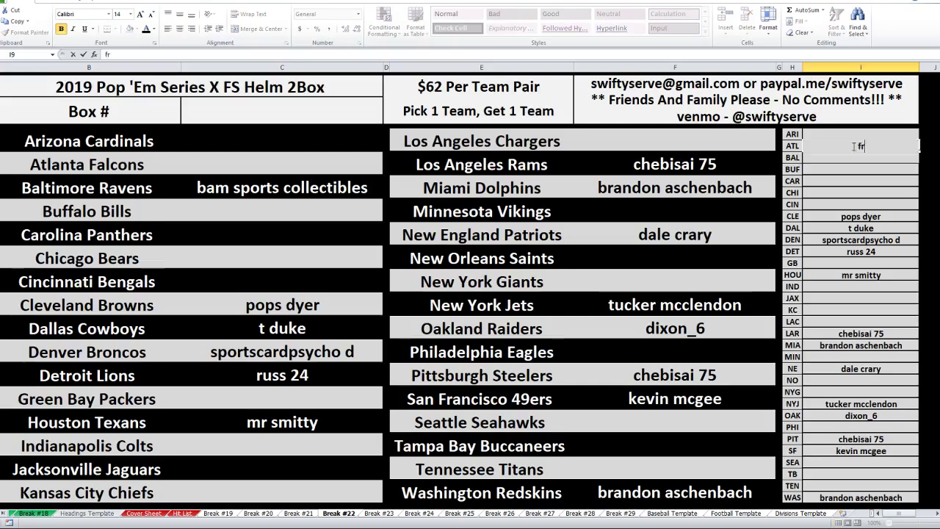
type("ayed3nds")
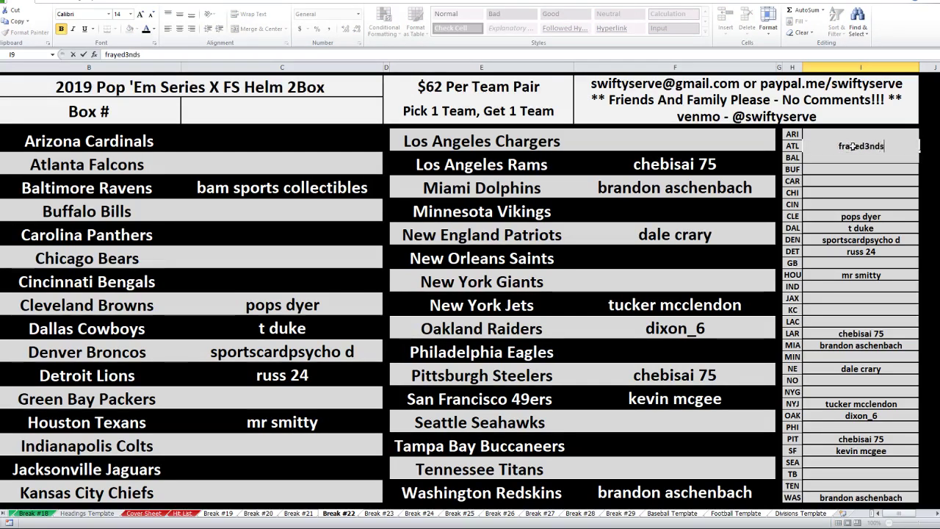
key("Return")
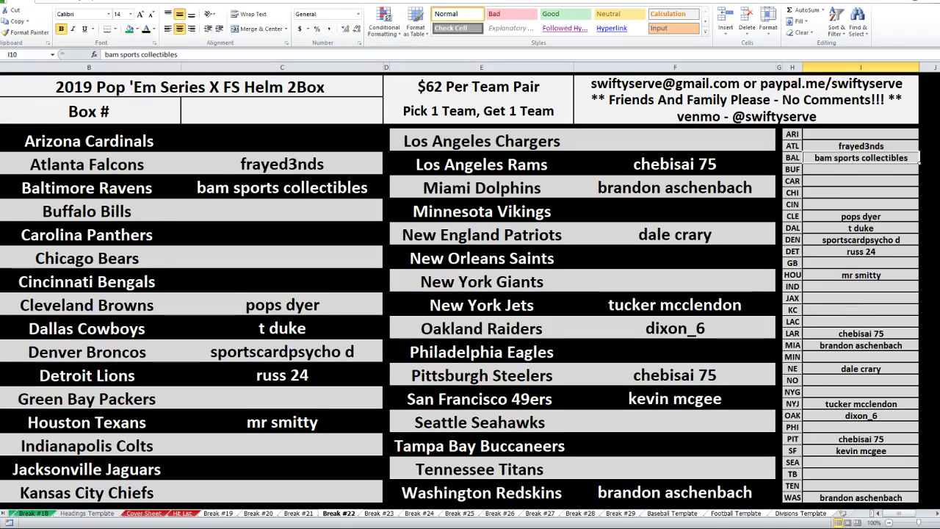
left_click(857, 428)
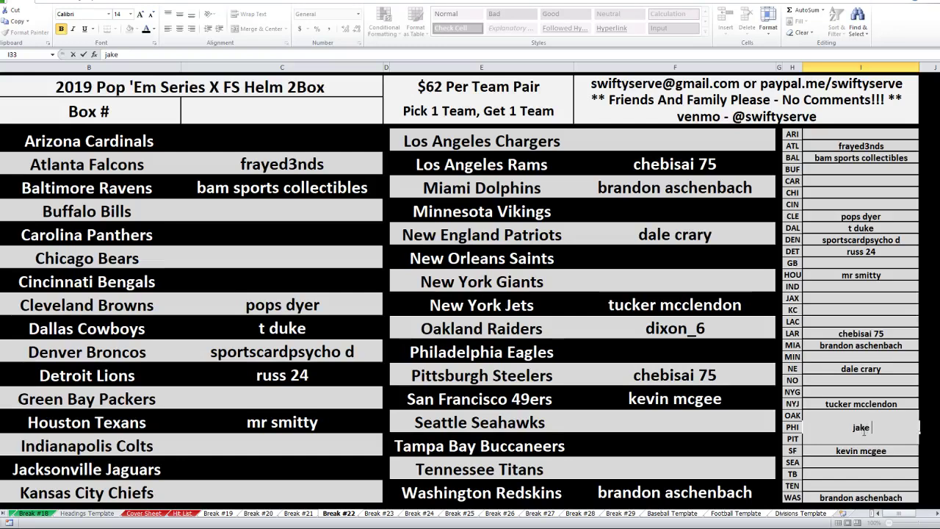
key("Return")
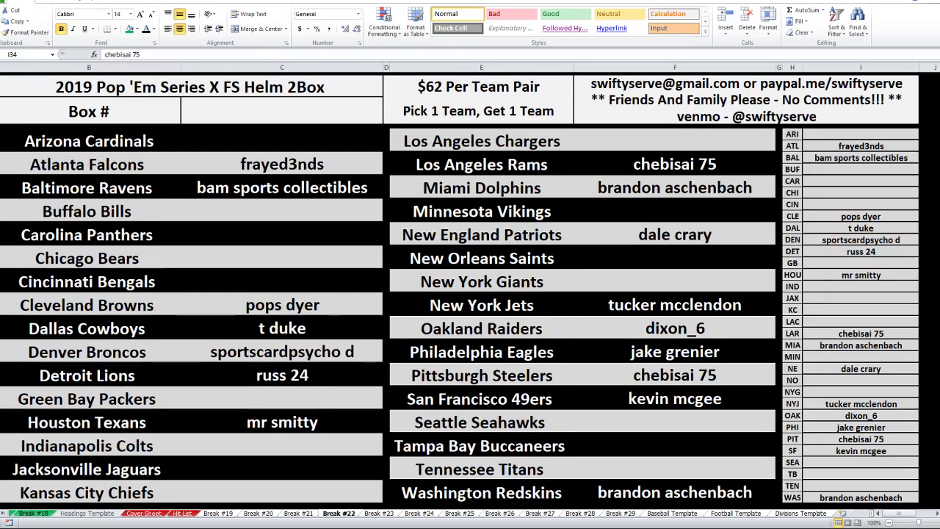
- Select the Atlanta, Baltimore, Cleveland–Detroit and Houston team/buyer rows in the main grid
left_click_drag(95, 164, 228, 188)
left_click_drag(154, 304, 218, 372)
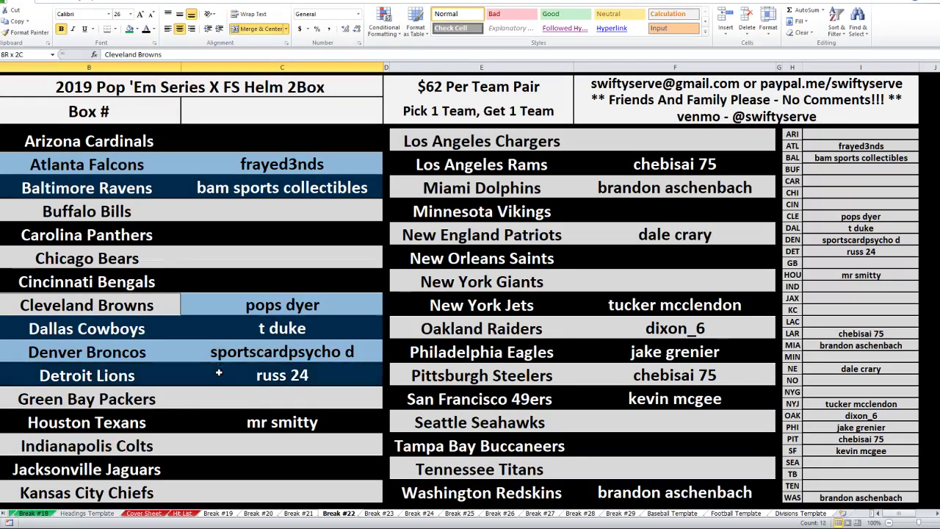
left_click(146, 420, "ctrl")
left_click_drag(147, 420, 242, 422)
left_click_drag(482, 492, 668, 492)
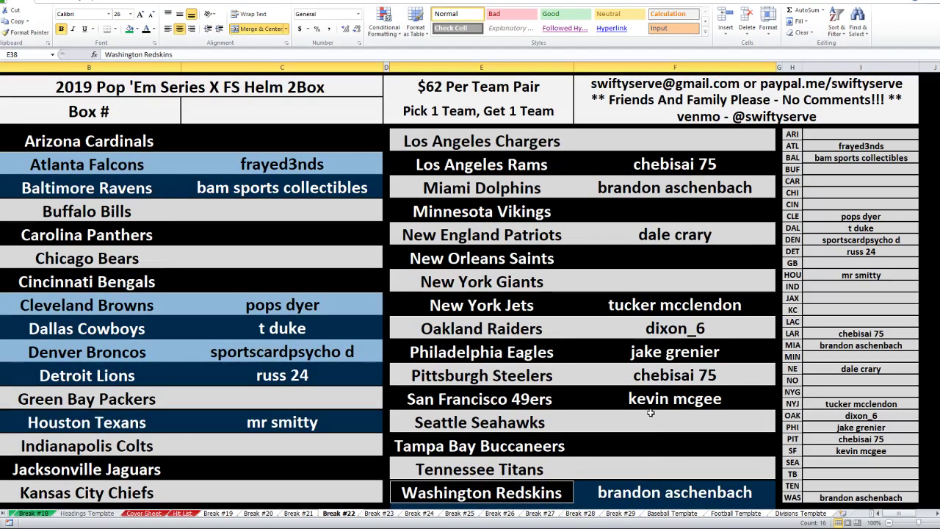
left_click(155, 168)
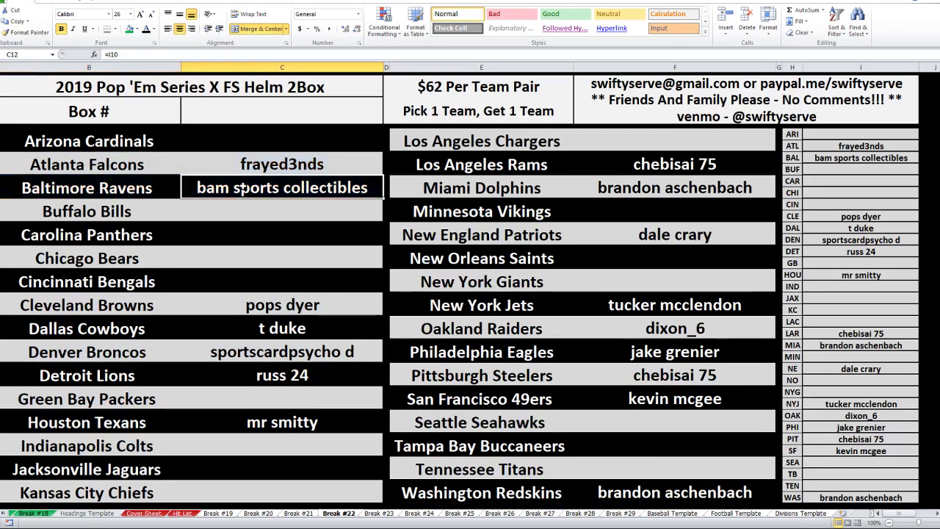
left_click_drag(155, 168, 282, 188)
left_click_drag(155, 305, 220, 375)
left_click_drag(137, 420, 252, 421)
- Add the Redskins, Jets–49ers, Patriots, Rams and Dolphins rows and fill everything green
left_click_drag(506, 492, 664, 492)
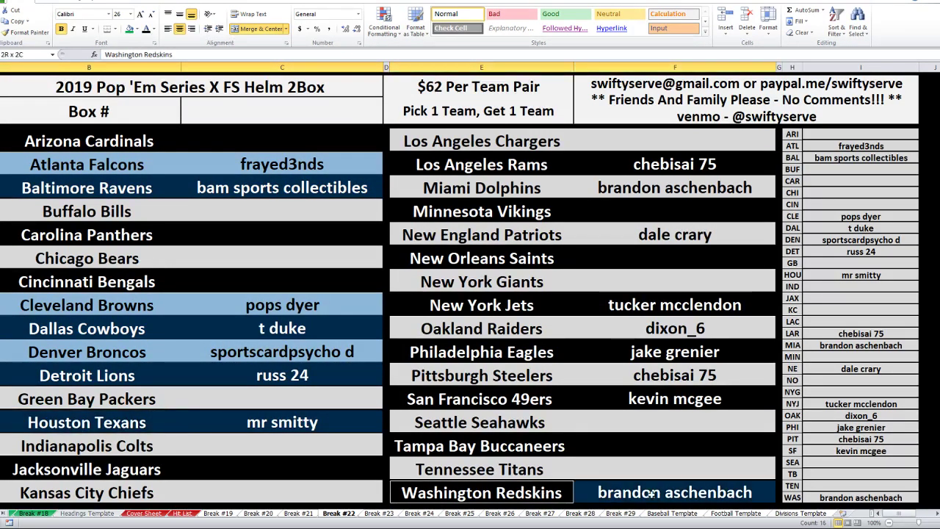
left_click_drag(646, 397, 533, 305)
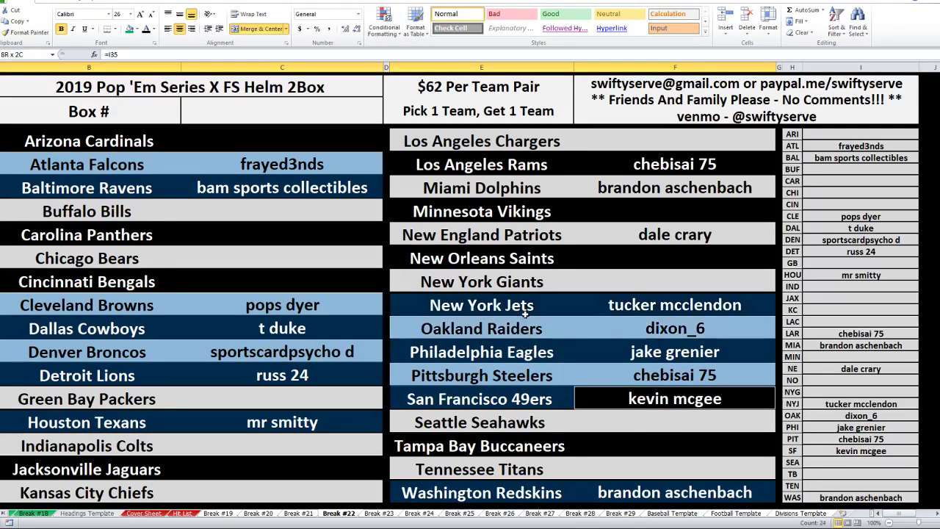
left_click_drag(530, 233, 661, 235)
left_click_drag(624, 188, 514, 166)
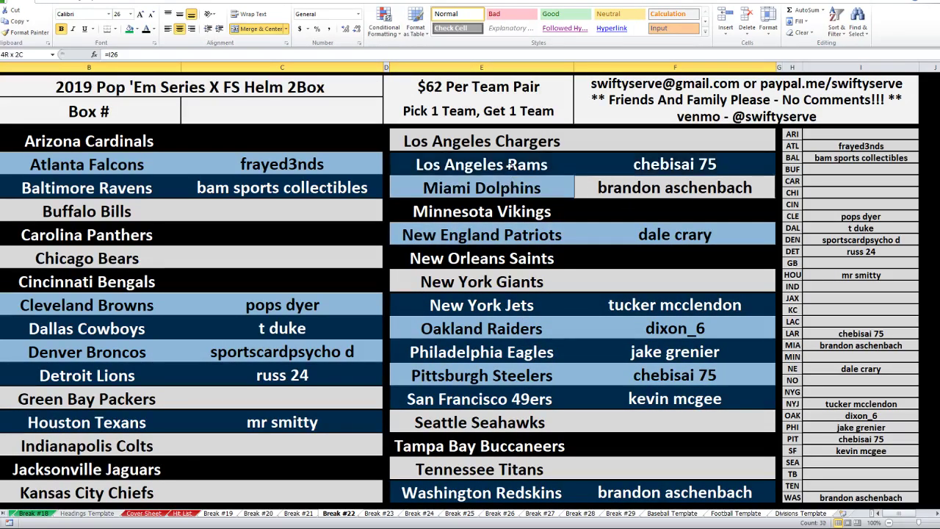
left_click(129, 30)
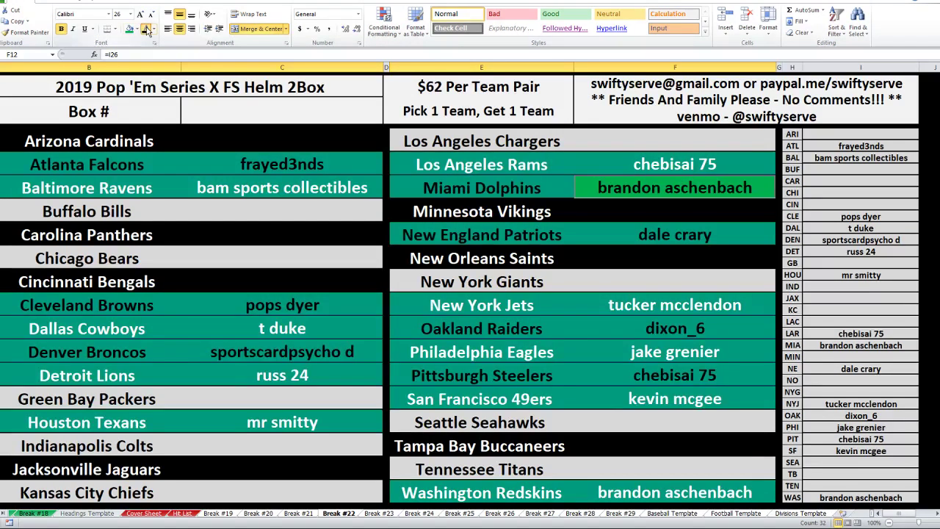
left_click(860, 146)
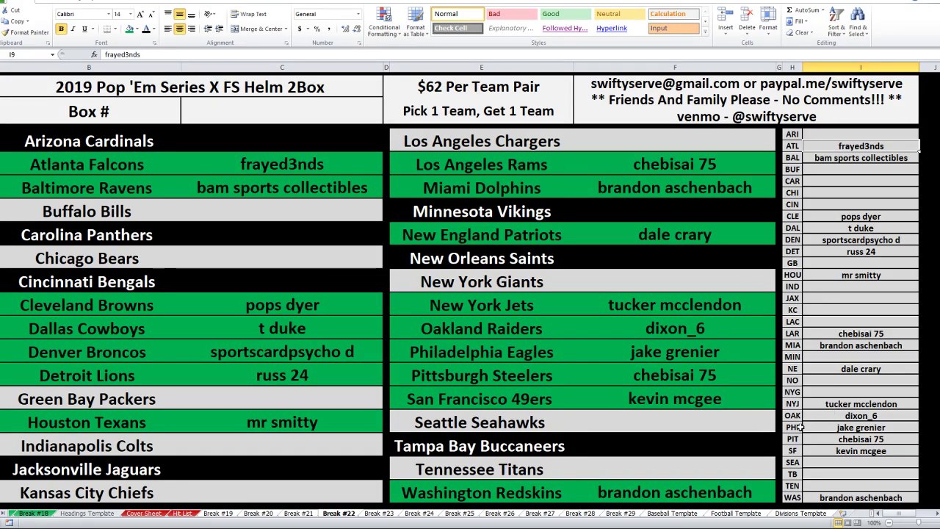
- Fill the PHI, NYJ, ATL, NE, PIT, LAR, DEN, CLE, MIA, WAS and DET side-list rows green
left_click_drag(793, 427, 818, 427)
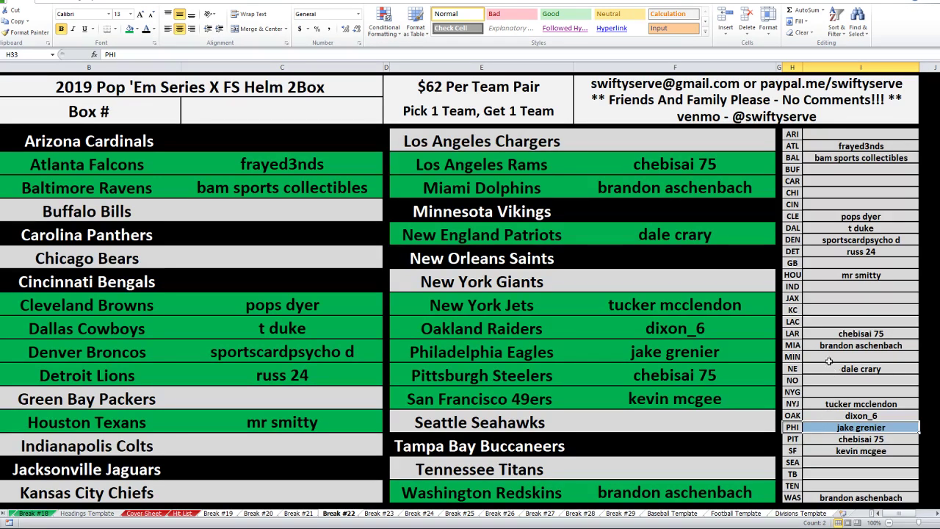
left_click_drag(792, 403, 822, 403)
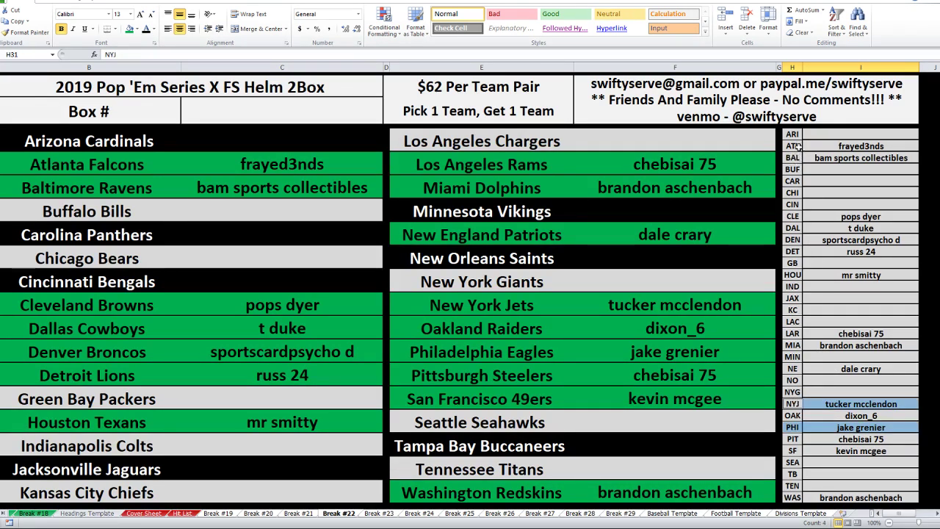
left_click_drag(793, 146, 818, 147)
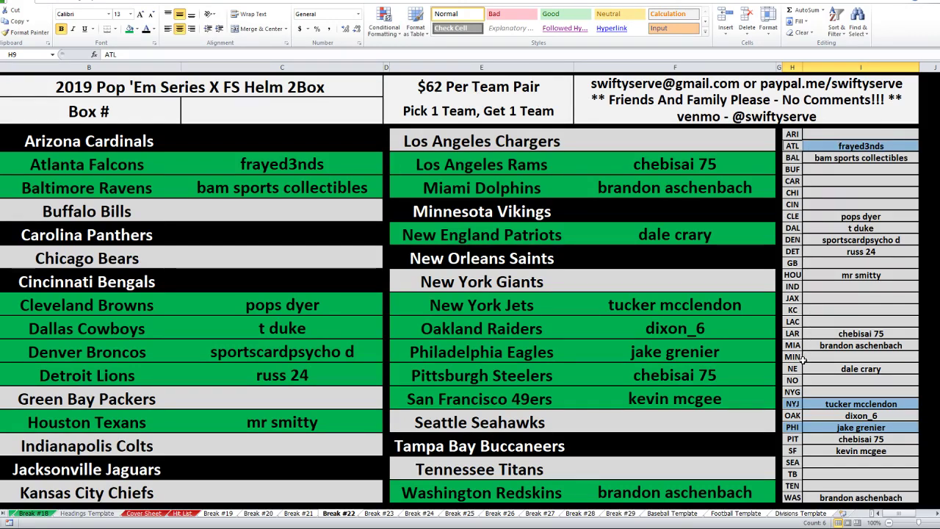
left_click_drag(794, 368, 823, 370)
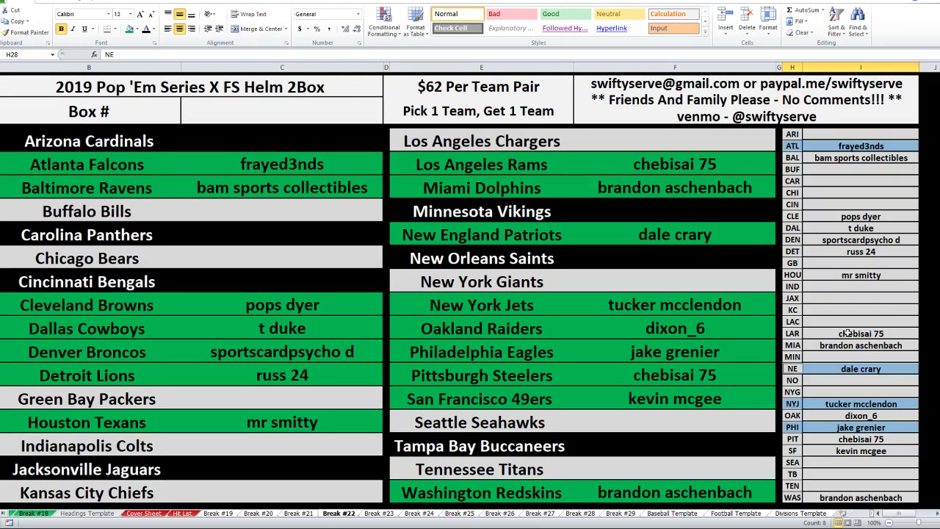
left_click_drag(794, 440, 822, 440)
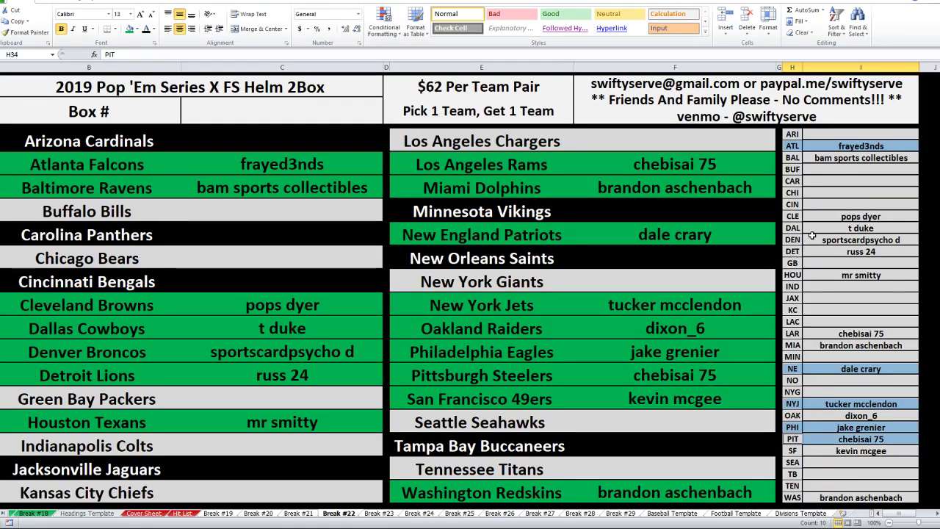
left_click_drag(799, 333, 828, 332)
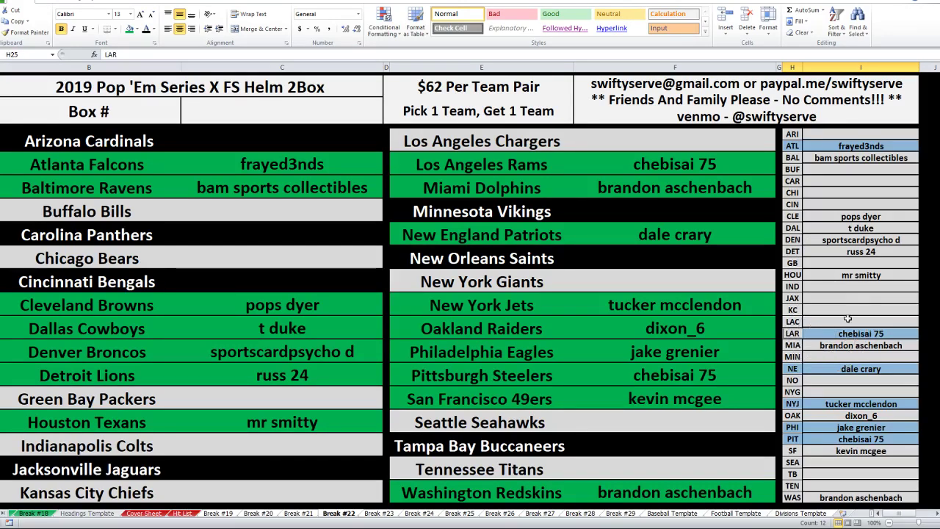
left_click_drag(797, 239, 837, 240)
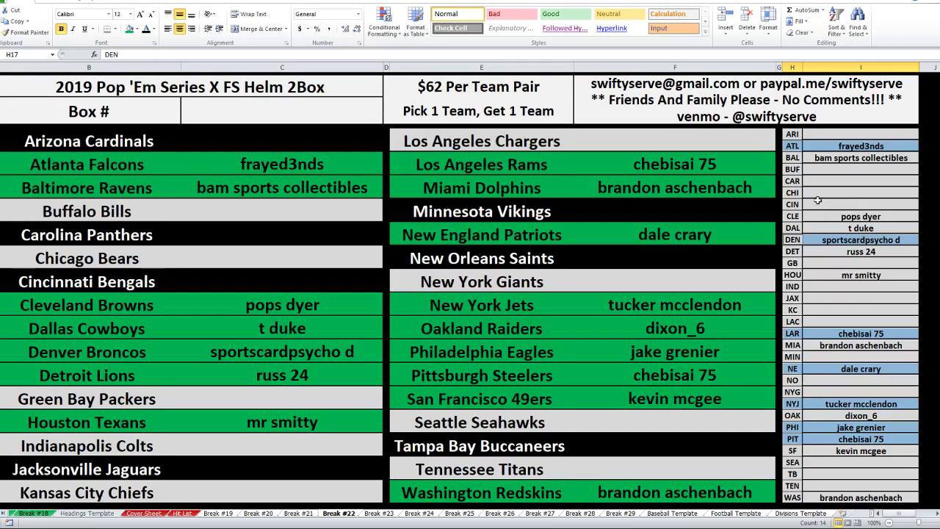
left_click_drag(799, 216, 837, 216)
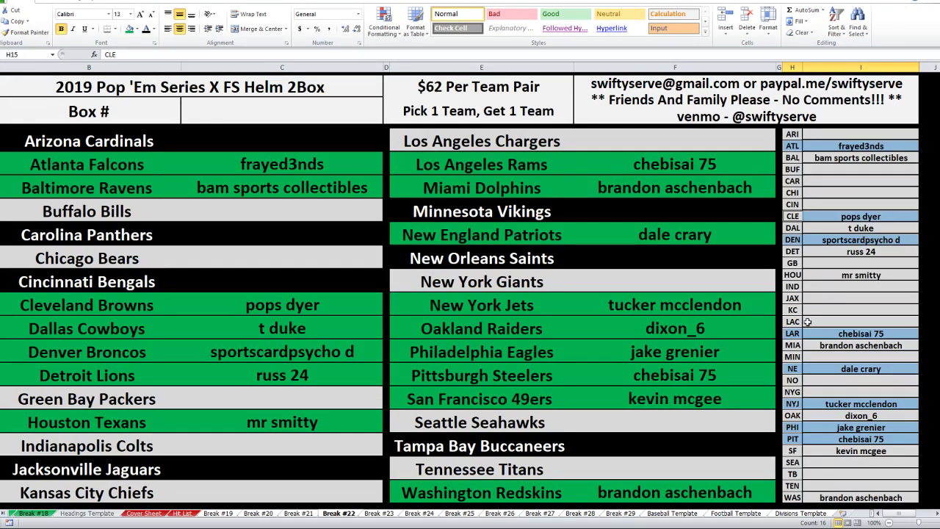
left_click_drag(799, 345, 826, 346)
left_click_drag(796, 498, 815, 497)
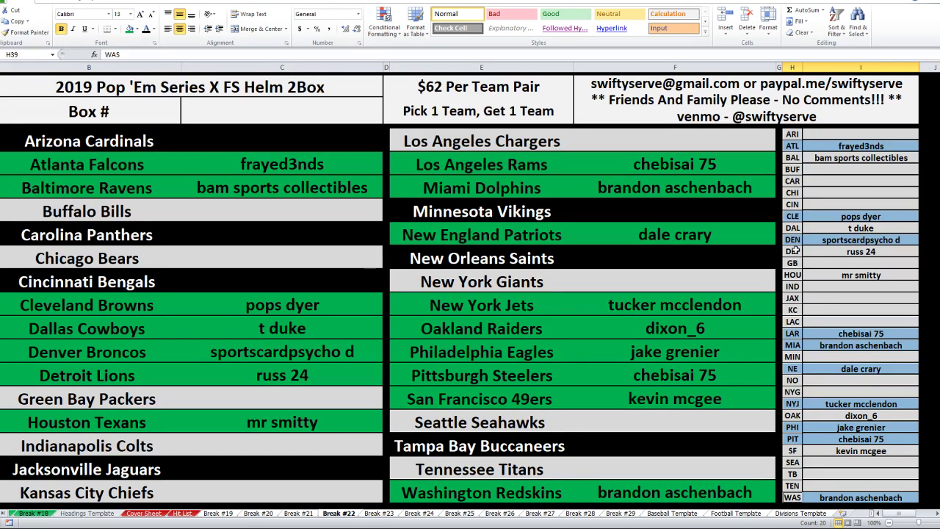
left_click_drag(797, 251, 817, 251)
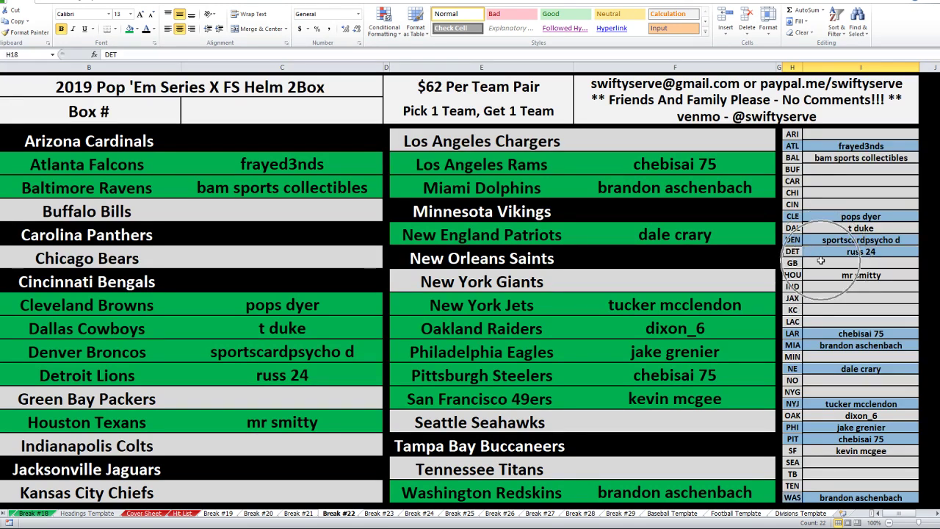
left_click(129, 29)
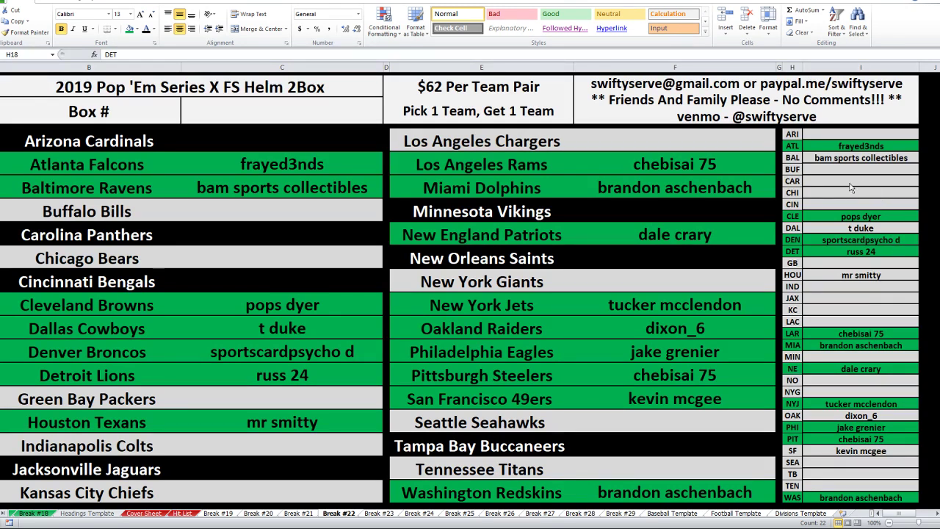
- Fill the OAK and HOU side-list rows green
left_click_drag(796, 417, 824, 411)
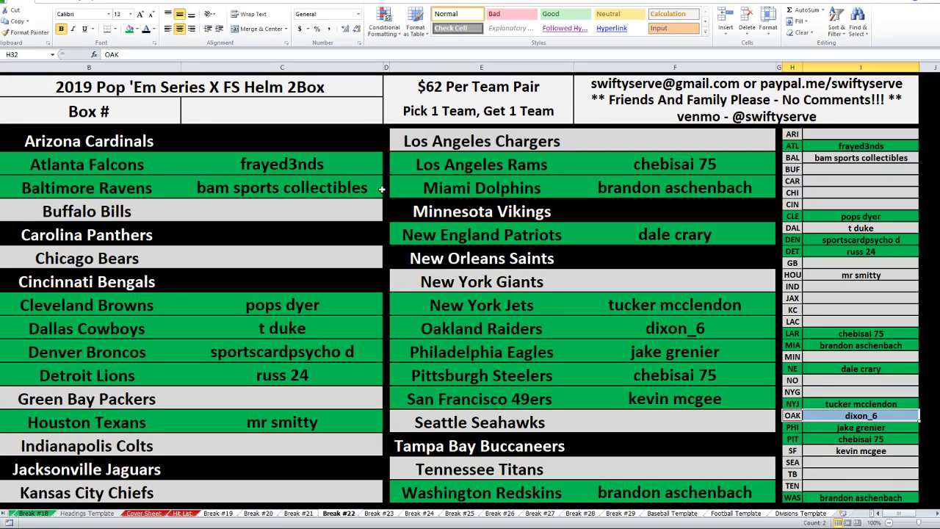
left_click_drag(792, 274, 826, 275)
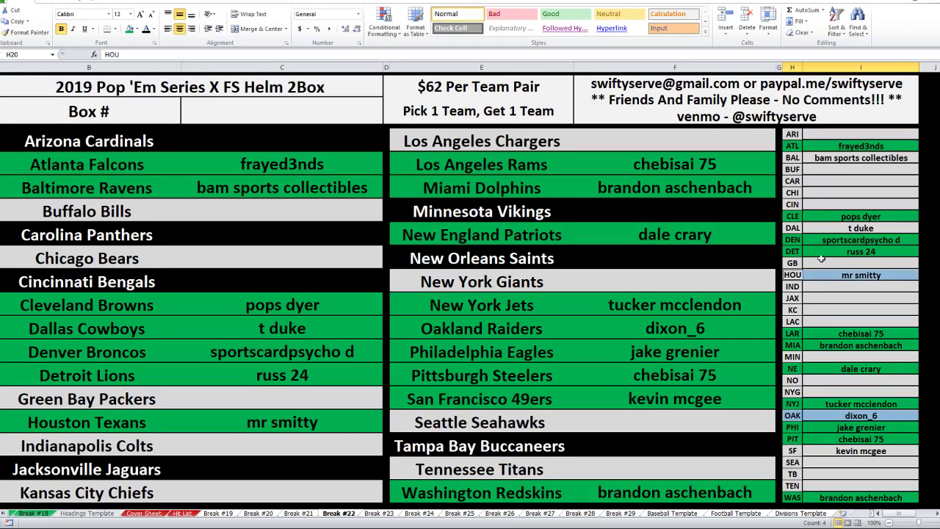
left_click(130, 28)
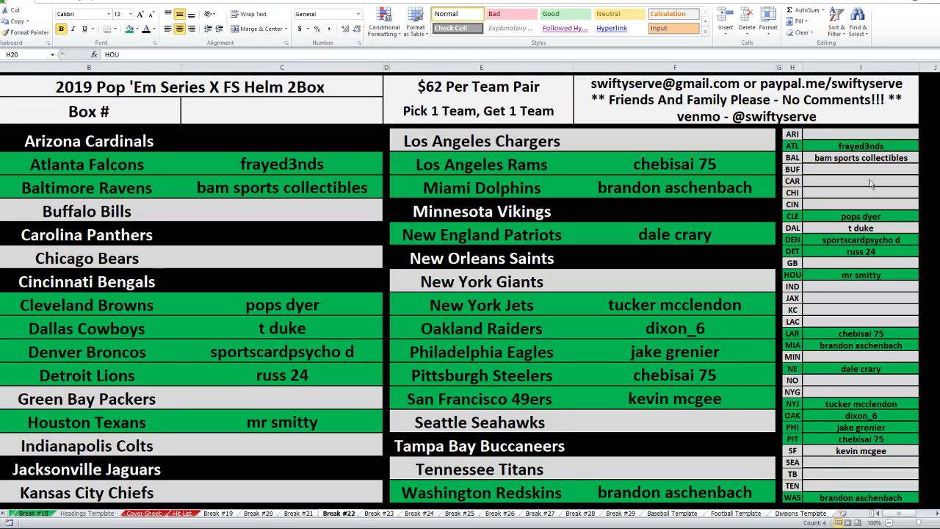
- Give the DAL, SF and BAL rows a dark teal fill, then copy buyer names I9:I39
left_click_drag(806, 228, 818, 230)
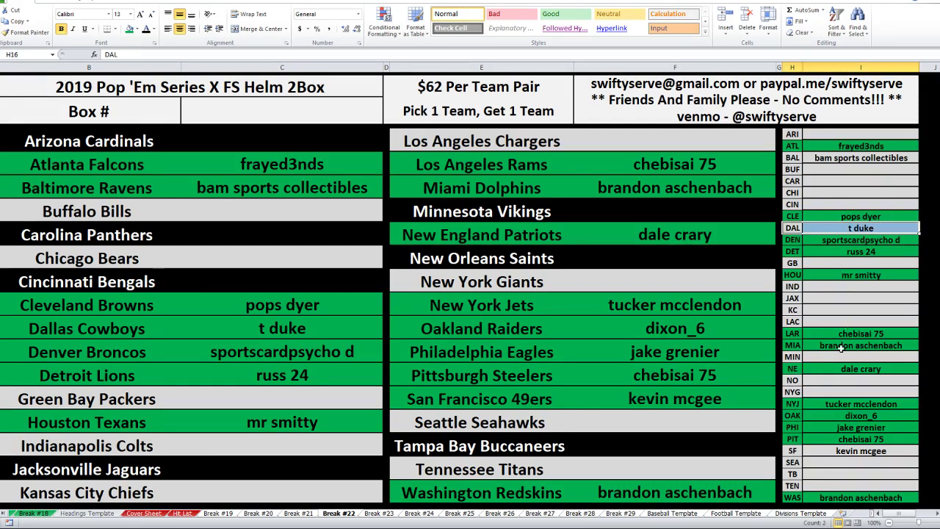
left_click_drag(794, 449, 840, 450)
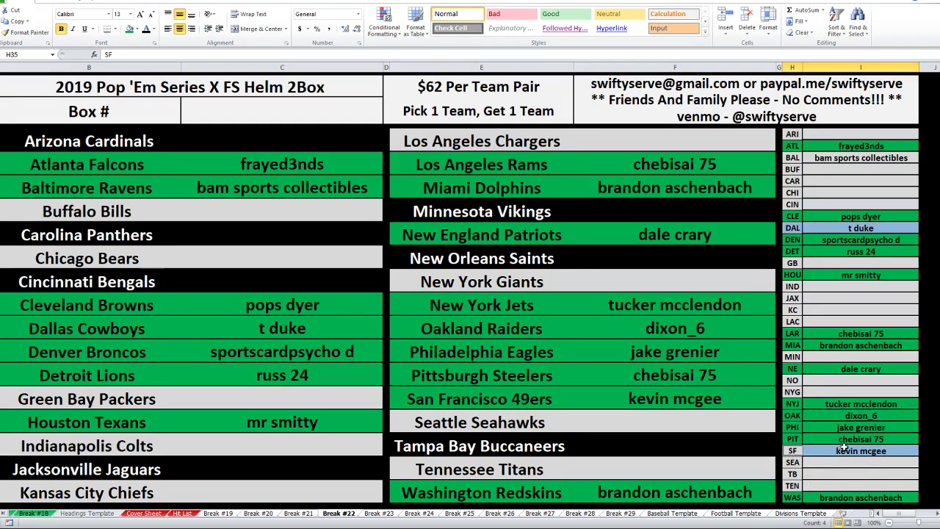
left_click_drag(798, 157, 832, 157)
left_click(129, 29)
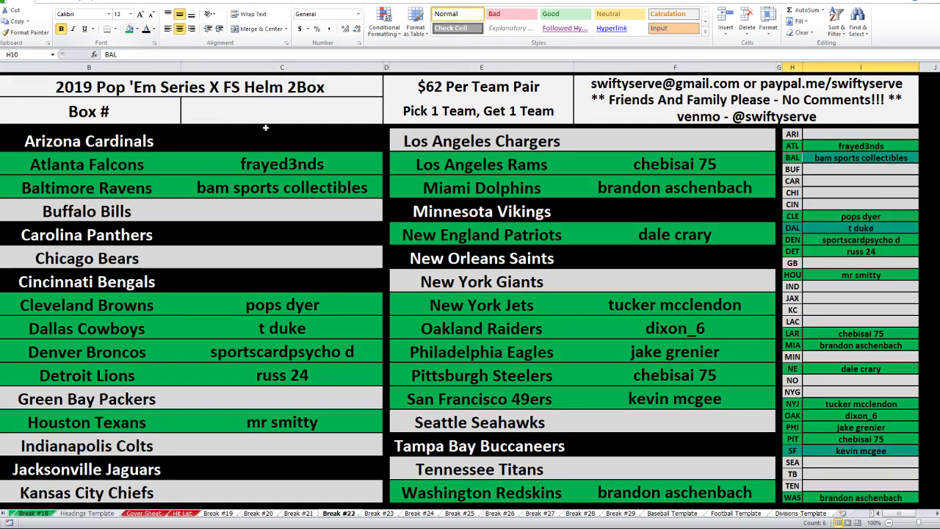
left_click_drag(851, 146, 872, 487)
key("ctrl+c")
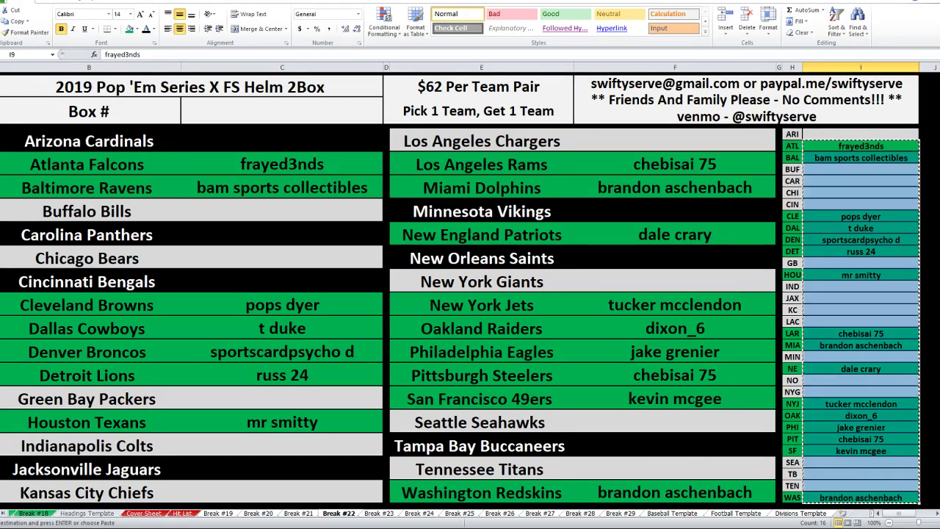
- Open RANDOM.ORG's List Randomizer and paste the copied buyer names into its list
key("alt+Tab")
scroll(384, 506, "up", 5)
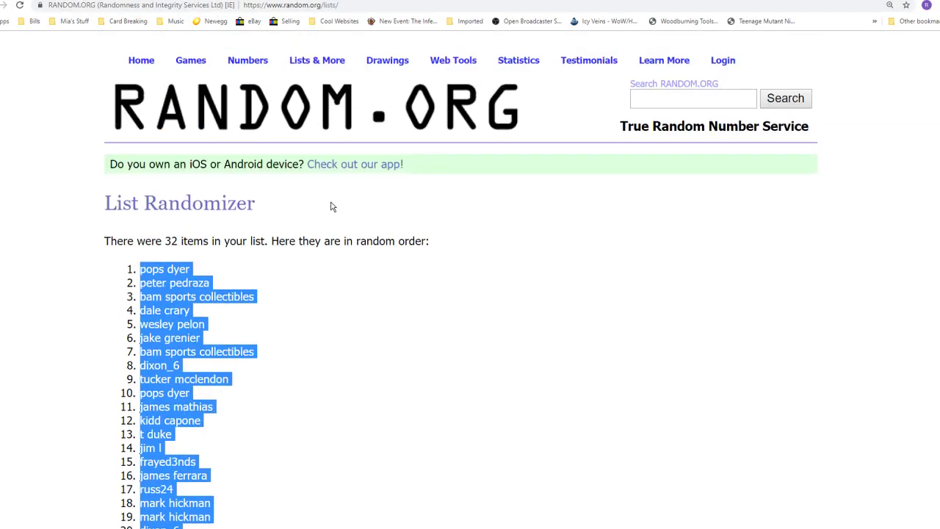
mouse_move(316, 60)
left_click(339, 85)
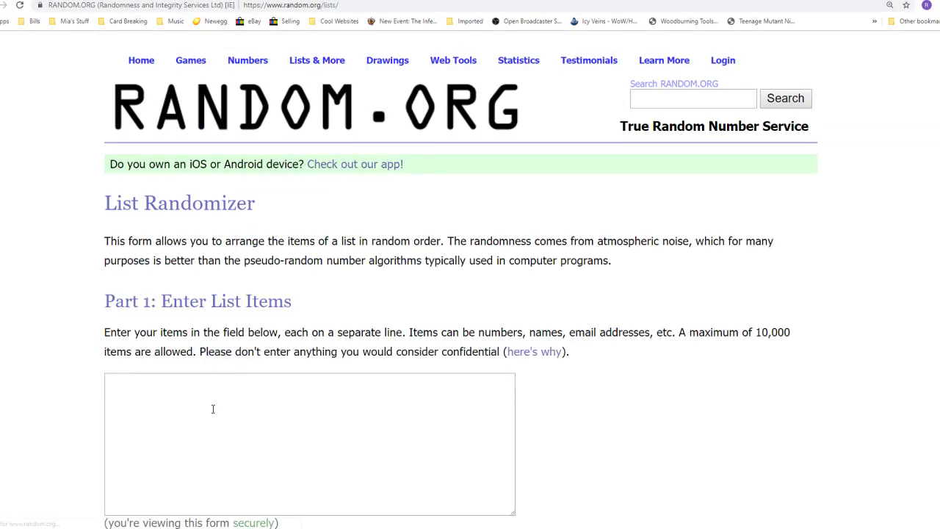
left_click(212, 409)
key("ctrl+v")
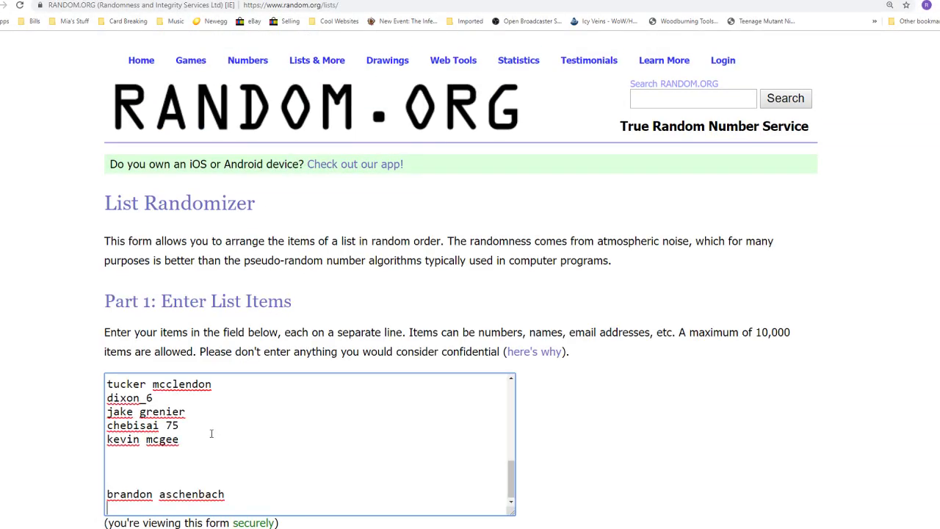
key("BackSpace")
- Delete the blank lines between the pasted buyer names
left_click(131, 493)
key("BackSpace")
key("BackSpace")
key("BackSpace")
scroll(132, 463, "up", 3)
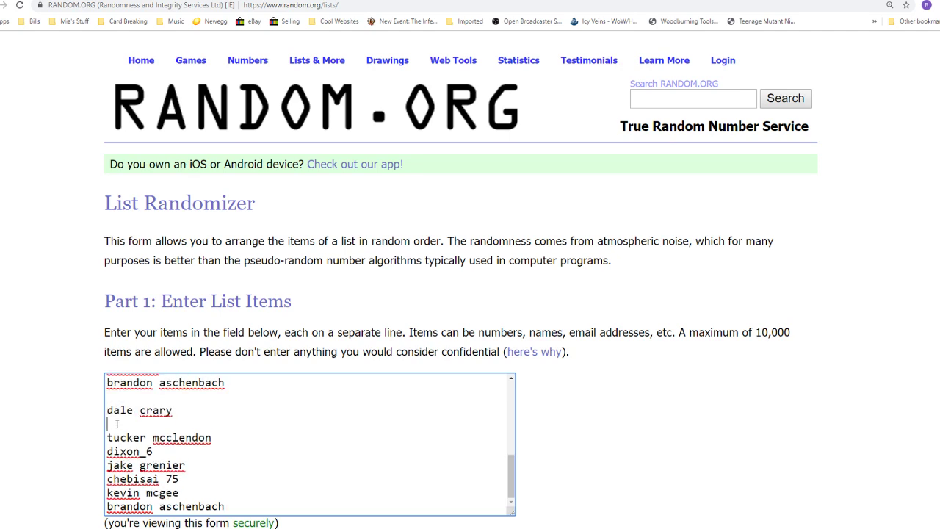
key("BackSpace")
key("BackSpace")
key("BackSpace")
key("BackSpace")
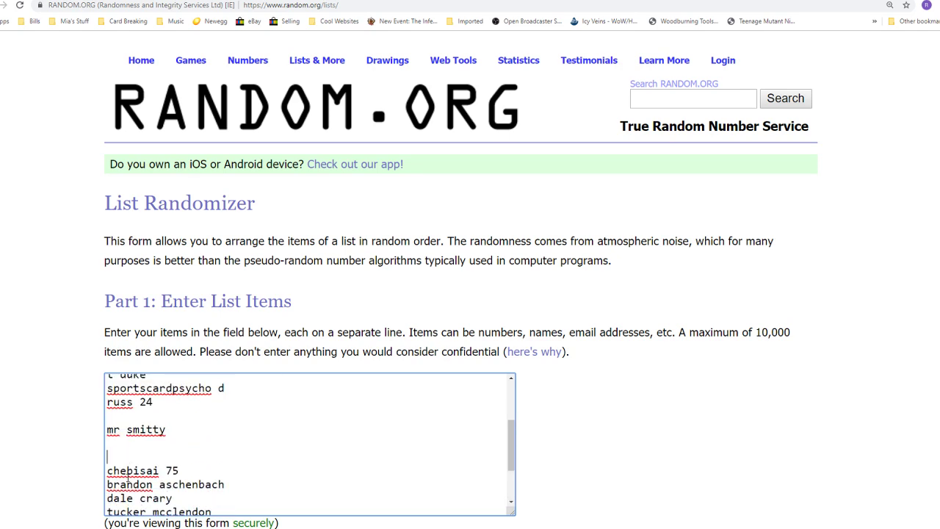
key("Up")
key("BackSpace")
scroll(135, 431, "up", 1)
left_click(133, 444)
key("BackSpace")
key("BackSpace")
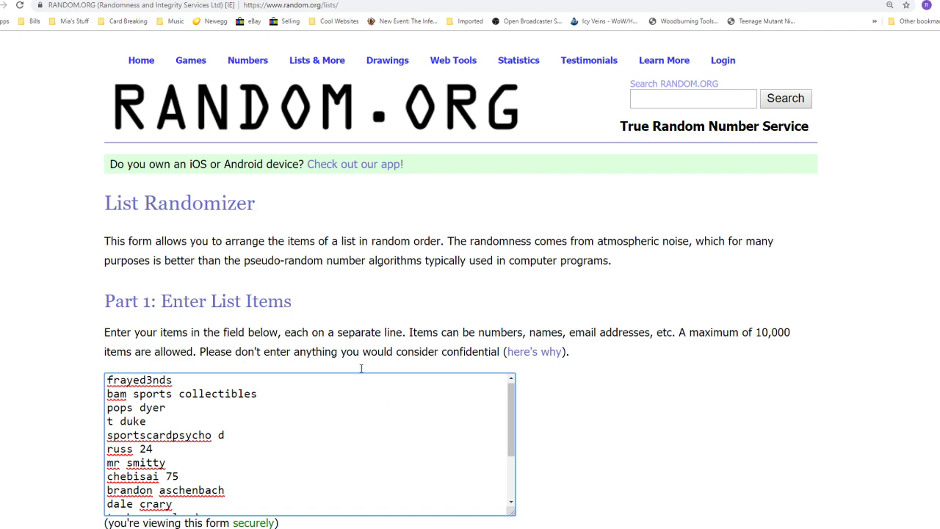
scroll(581, 492, "down", 1)
scroll(713, 326, "up", 1)
- Resize the browser into a window over the sheet, then maximize it again
key("alt+Tab")
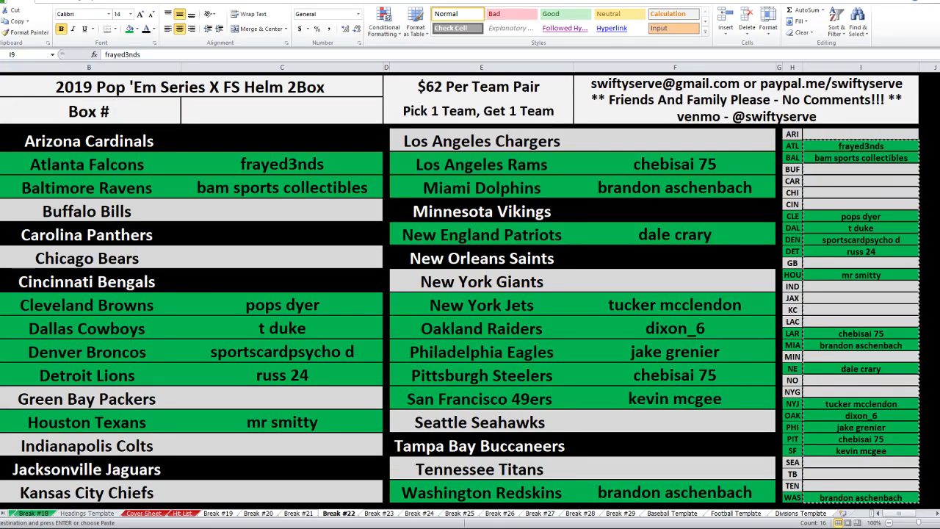
key("alt+Tab")
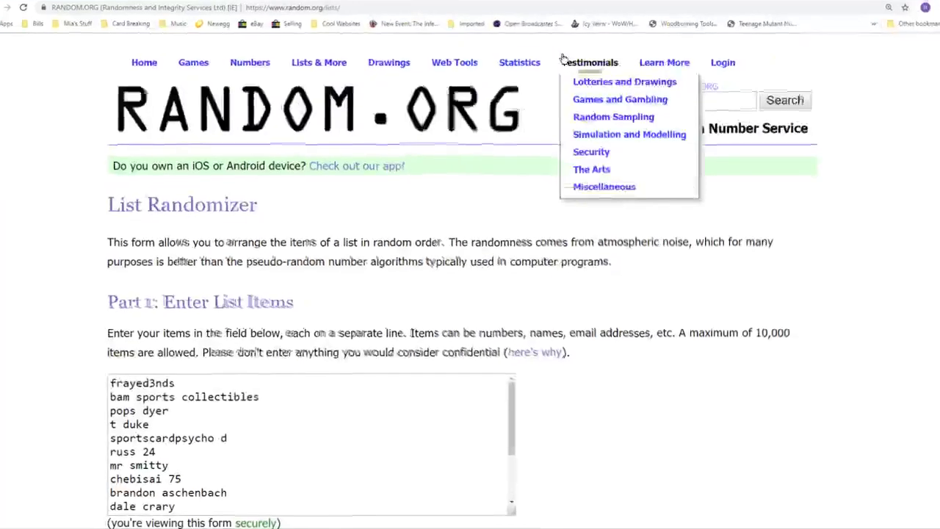
scroll(639, 178, "down", 1)
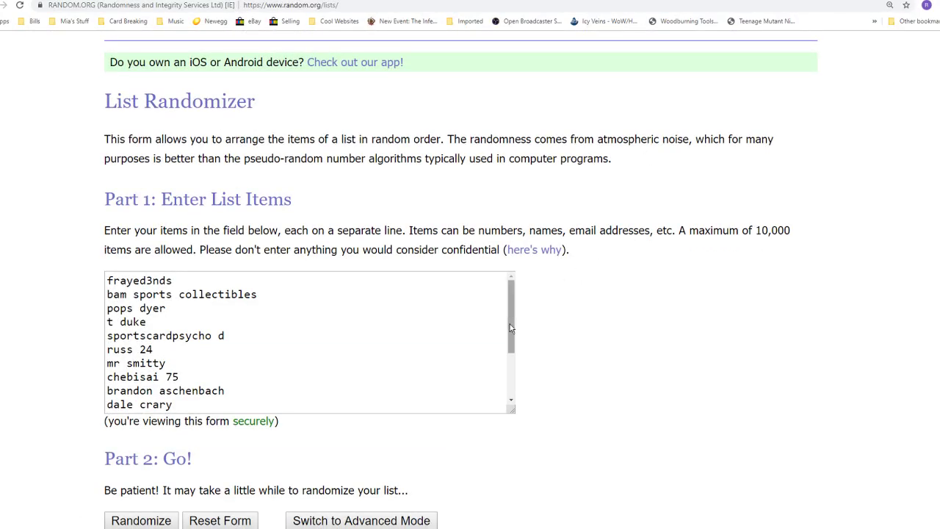
left_click_drag(839, 0, 719, 25)
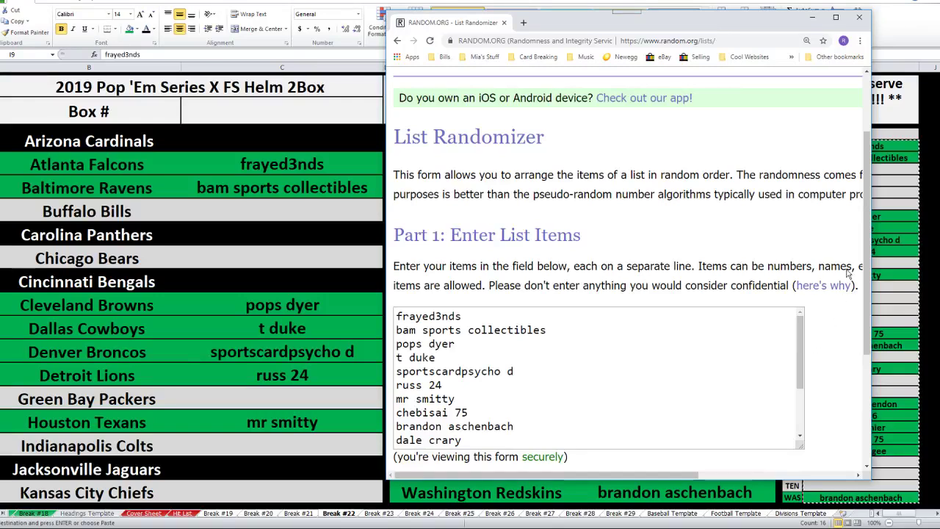
left_click_drag(868, 250, 868, 323)
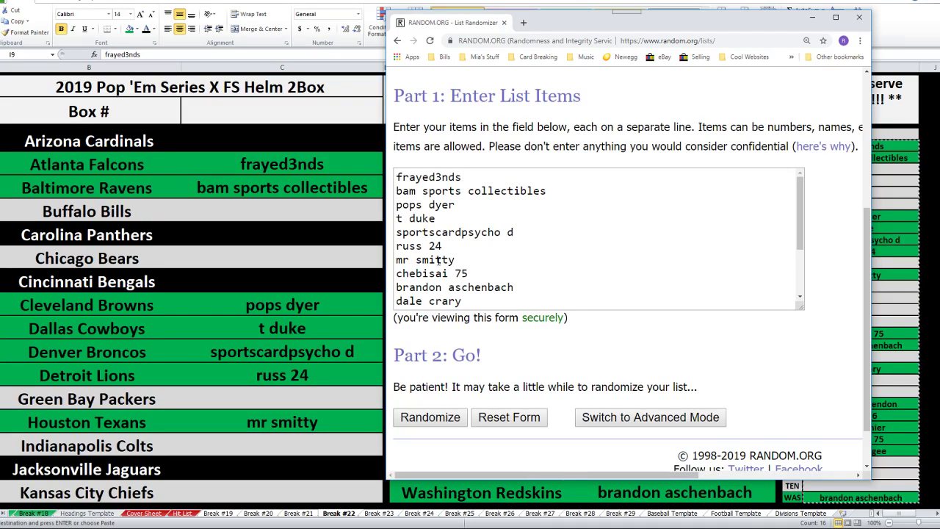
scroll(438, 260, "down", 2)
left_click_drag(676, 24, 373, 59)
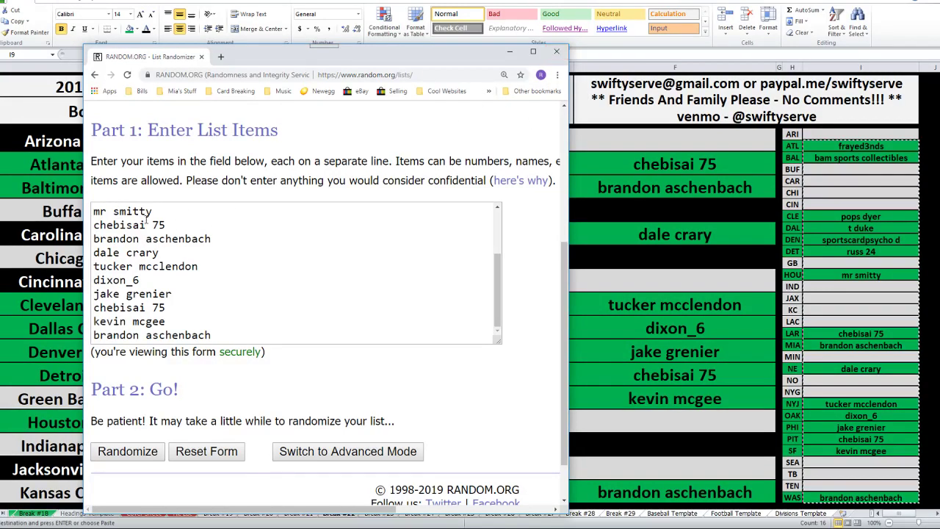
left_click(557, 74)
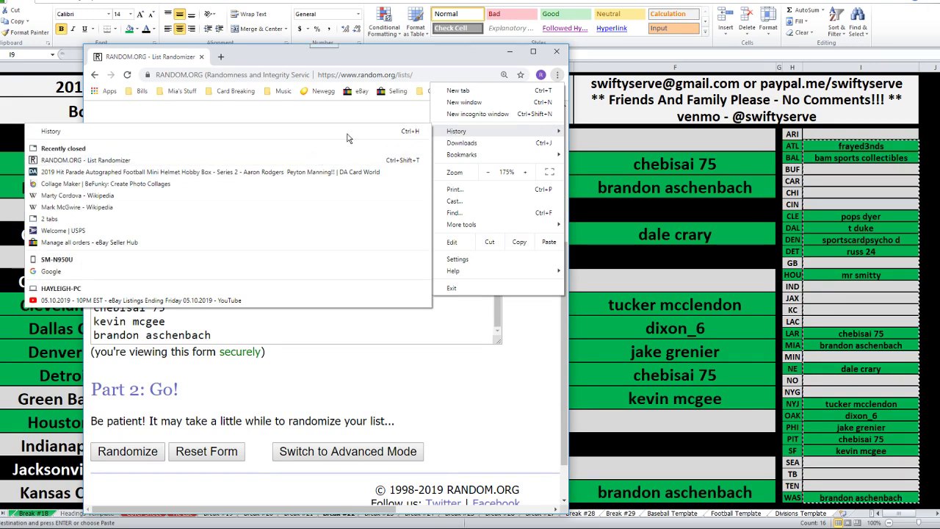
key("alt+Tab")
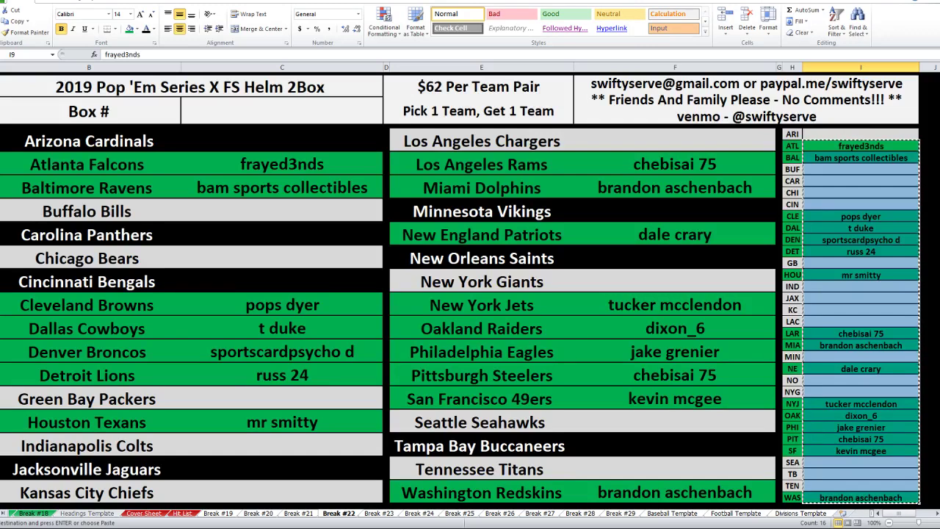
key("alt+Tab")
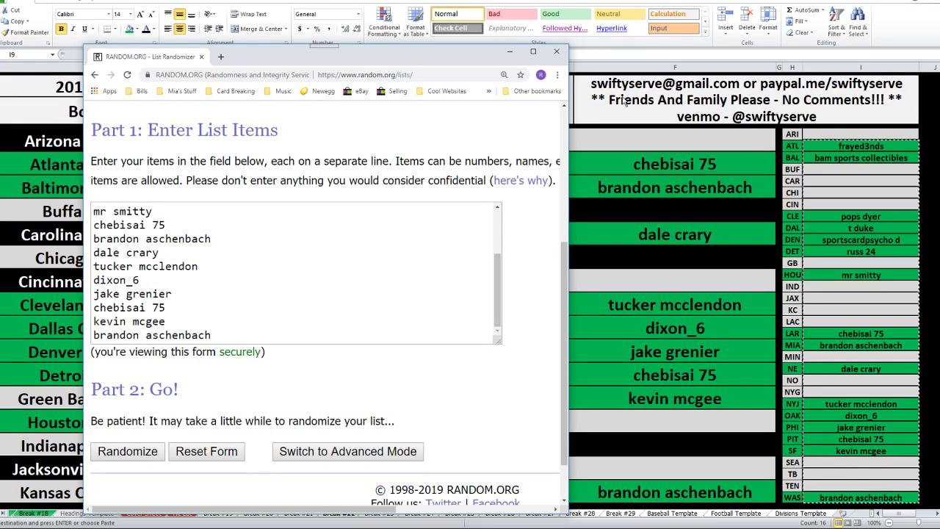
left_click(534, 51)
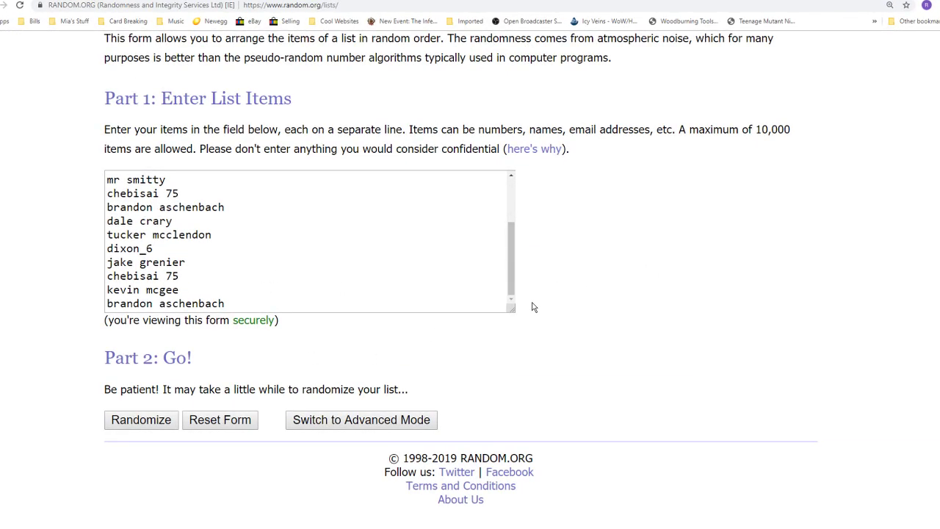
- Randomize the 16 buyer names five times and highlight the '5 times' counter note
scroll(533, 307, "up", 3)
scroll(451, 436, "up", 2)
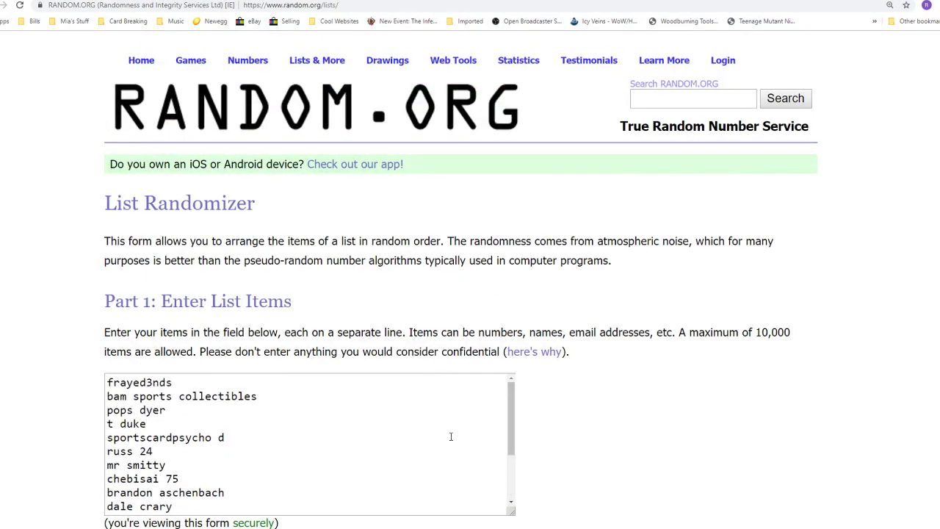
scroll(369, 438, "down", 2)
scroll(244, 426, "down", 3)
left_click(135, 421)
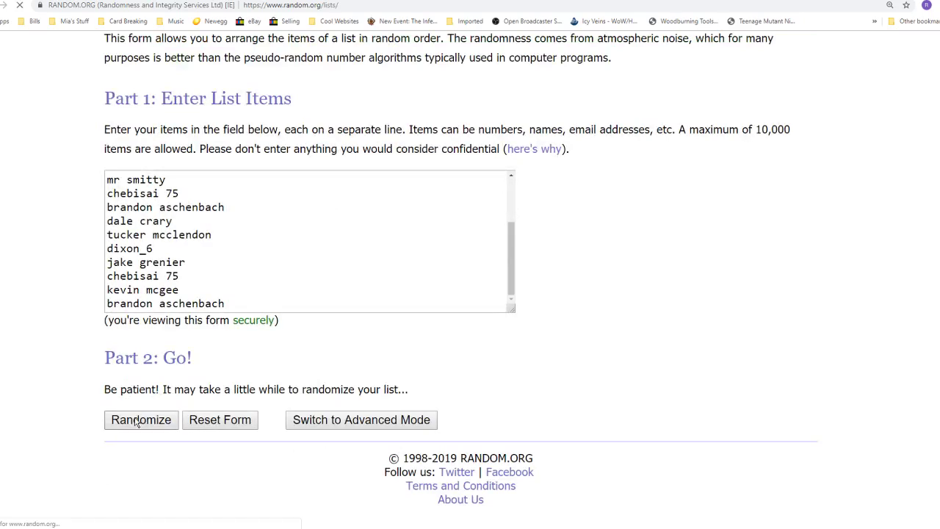
scroll(134, 420, "down", 3)
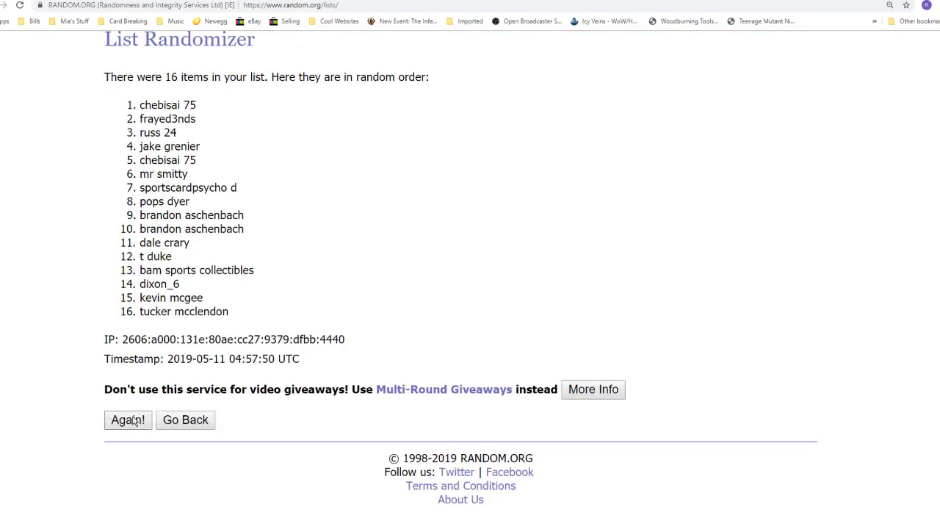
left_click(135, 420)
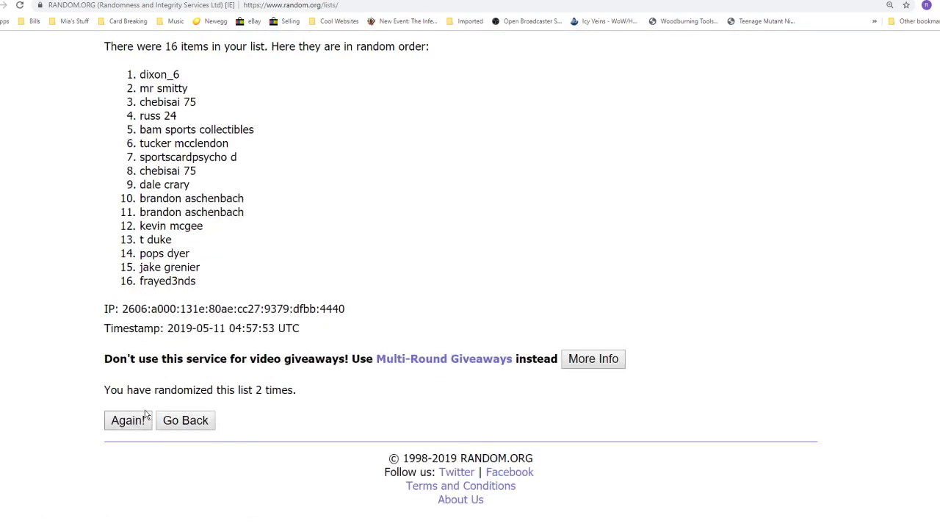
left_click(130, 423)
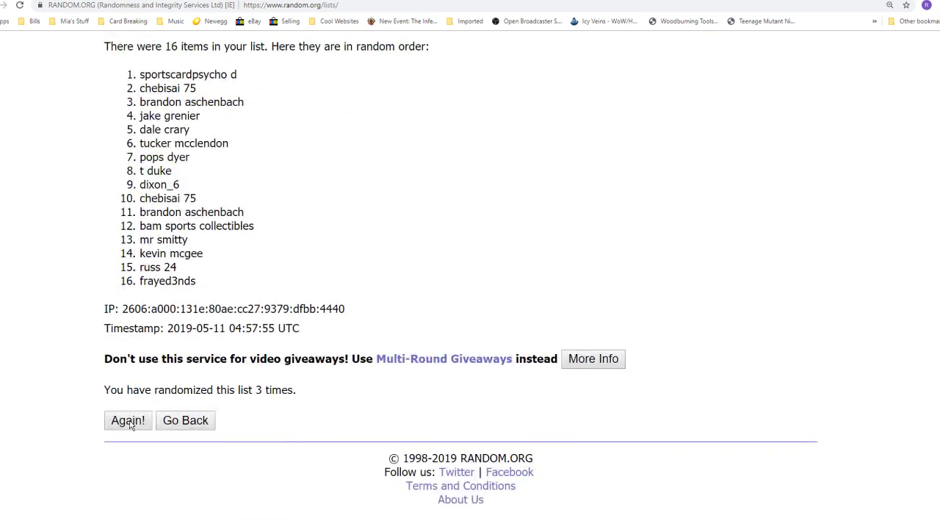
left_click(130, 423)
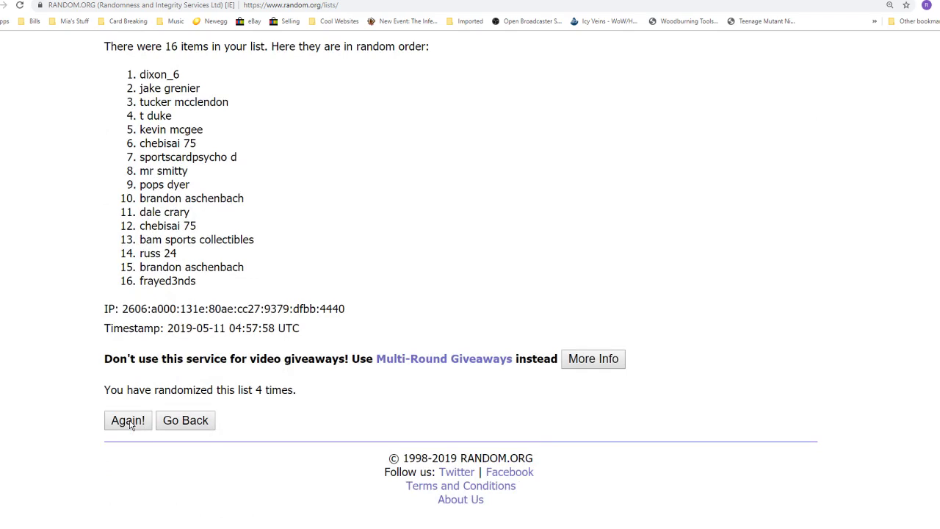
left_click(130, 422)
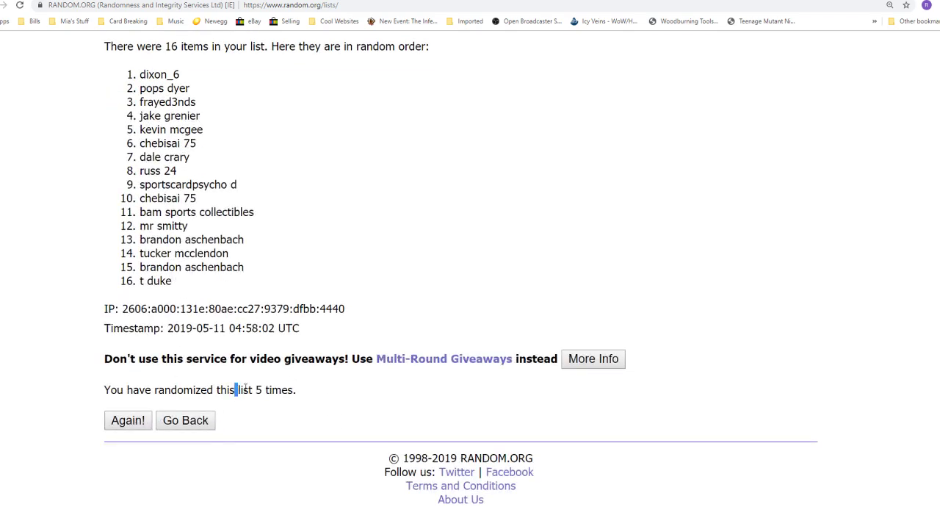
left_click_drag(245, 390, 304, 389)
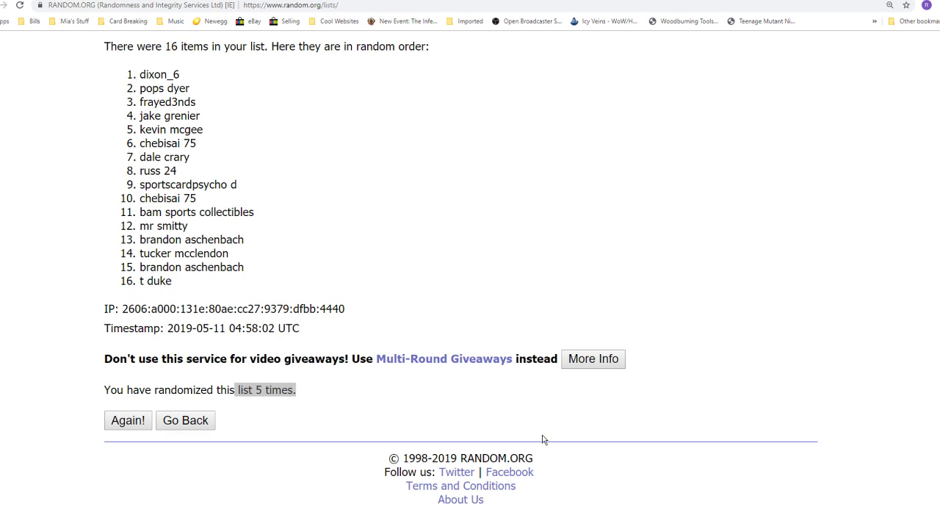
scroll(785, 181, "up", 3)
scroll(807, 143, "down", 2)
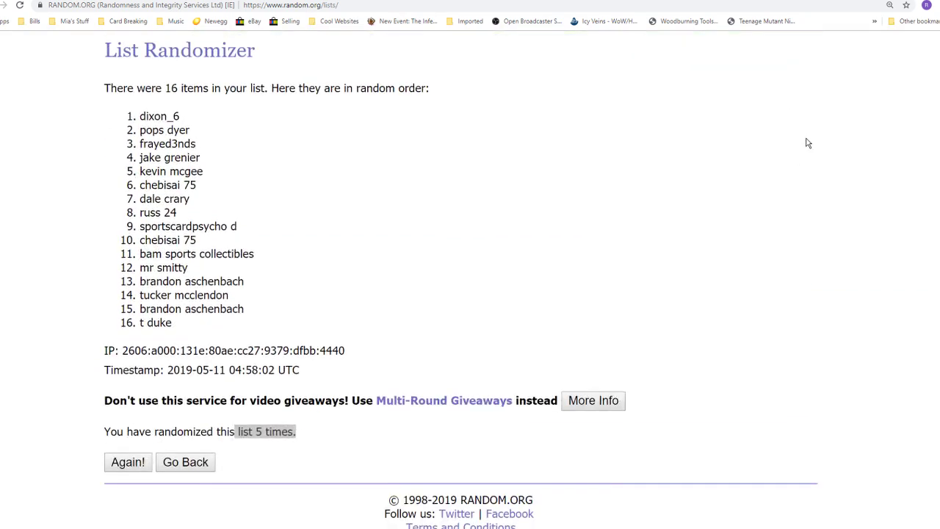
scroll(823, 117, "up", 2)
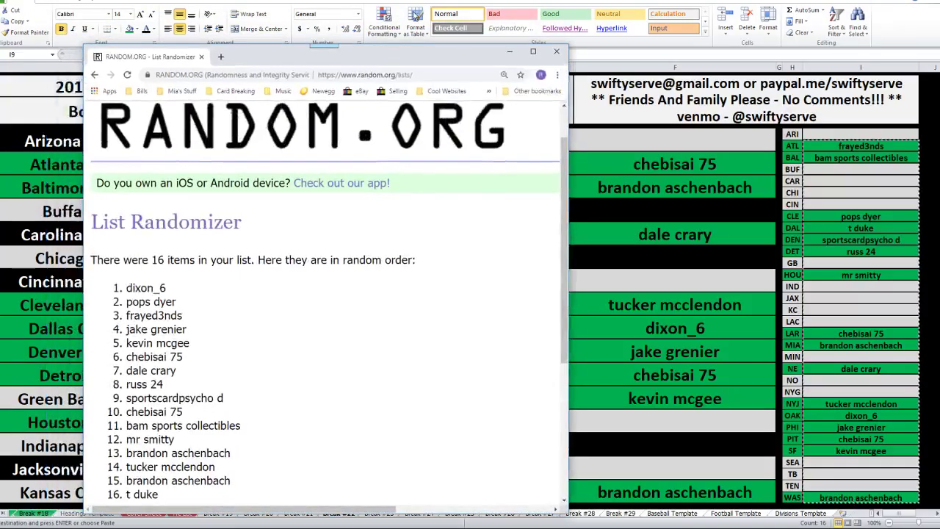
- Enter the randomized buyers for Arizona and Buffalo in column I
key("alt+Tab")
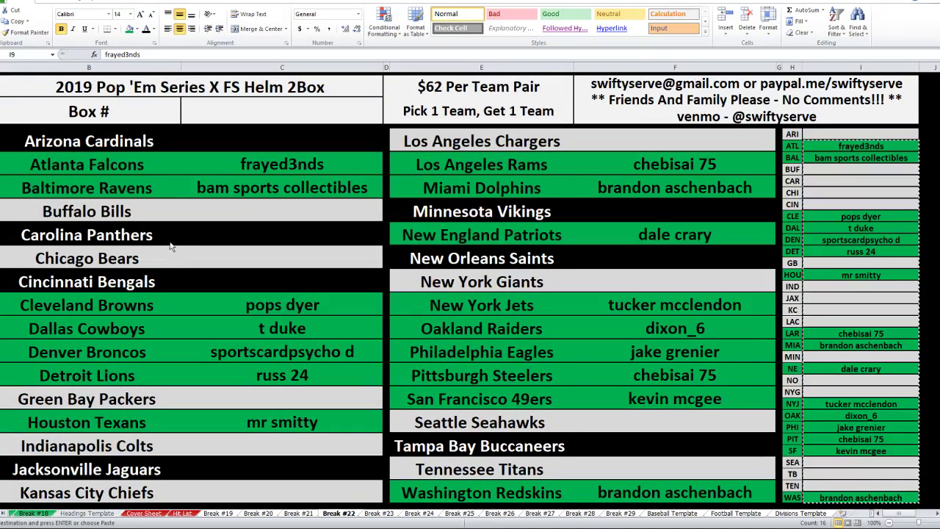
left_click(846, 146)
key("Delete")
key("Up")
type("d")
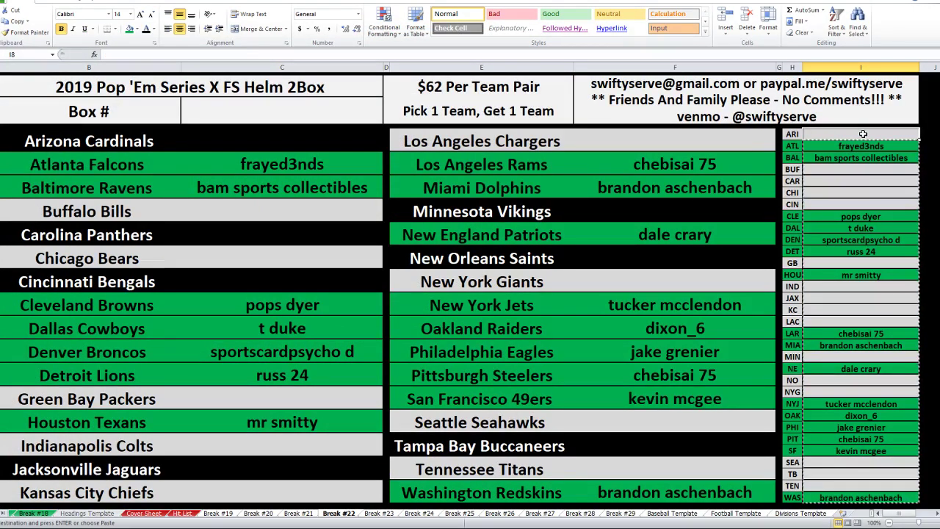
type("ixon_6")
key("Return")
key("ctrl+v")
key("Down")
key("Down")
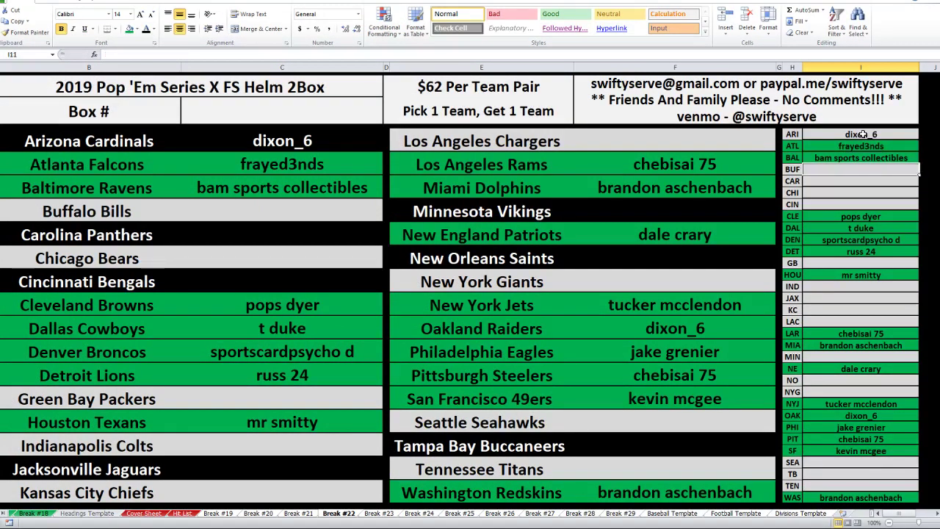
type("pops dyer")
key("Return")
- Enter buyers for Carolina, Chicago, Cincinnati, Green Bay, Indianapolis, Jacksonville and Kansas City
type("frayed3nds")
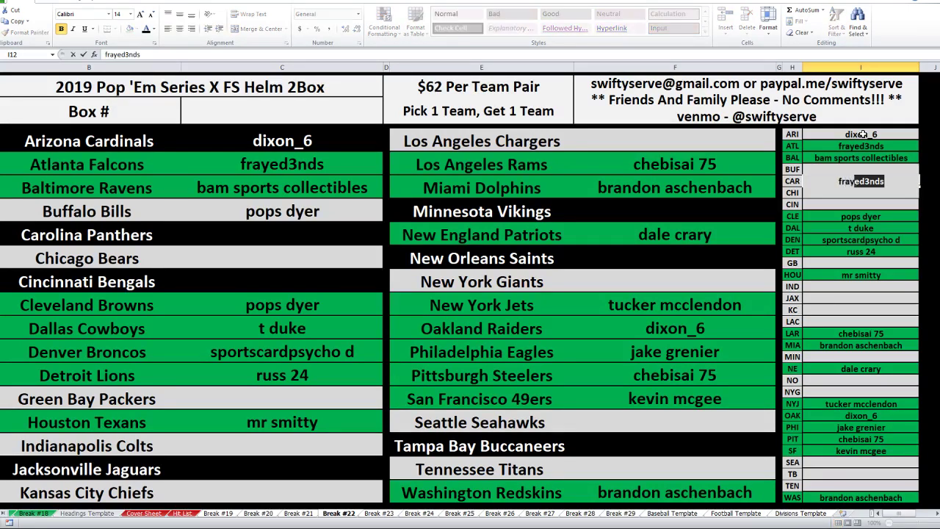
key("Return")
key("Return")
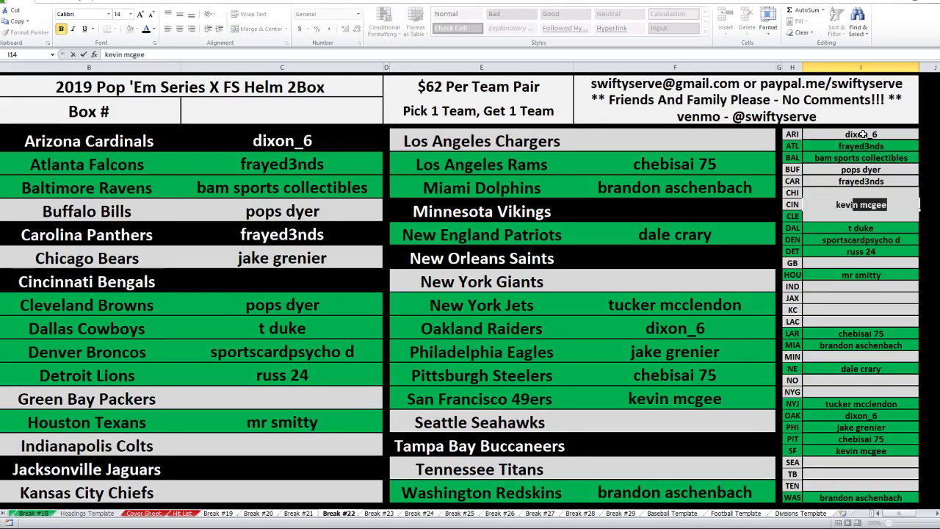
key("Return")
key("Return")
key("Down")
key("Down")
key("Down")
type("chebisai 75")
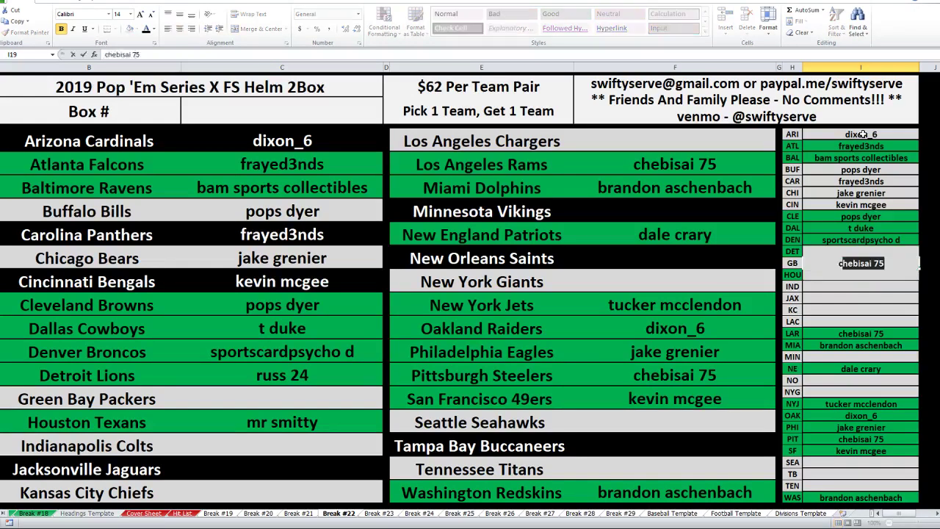
key("Return")
key("Return")
key("Return")
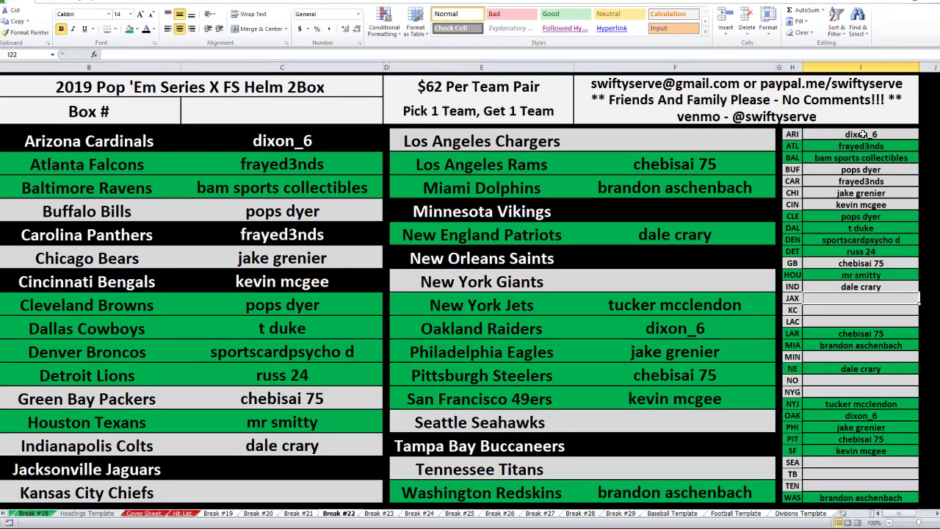
type("russ 24")
key("Return")
type("sportscardpsycho d")
key("Return")
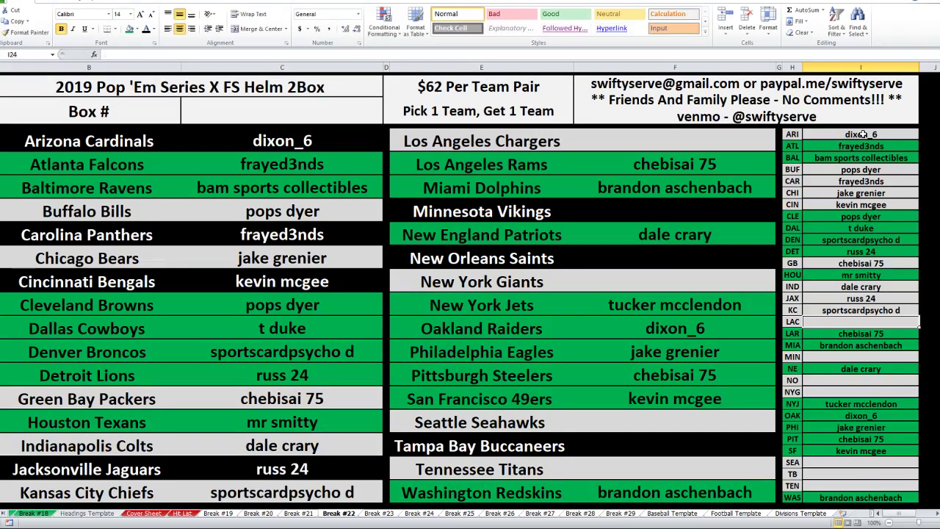
- Fill the Chargers, Saints, Giants, Seahawks, Buccaneers and Titans buyers using autocompleted entries
type("ce")
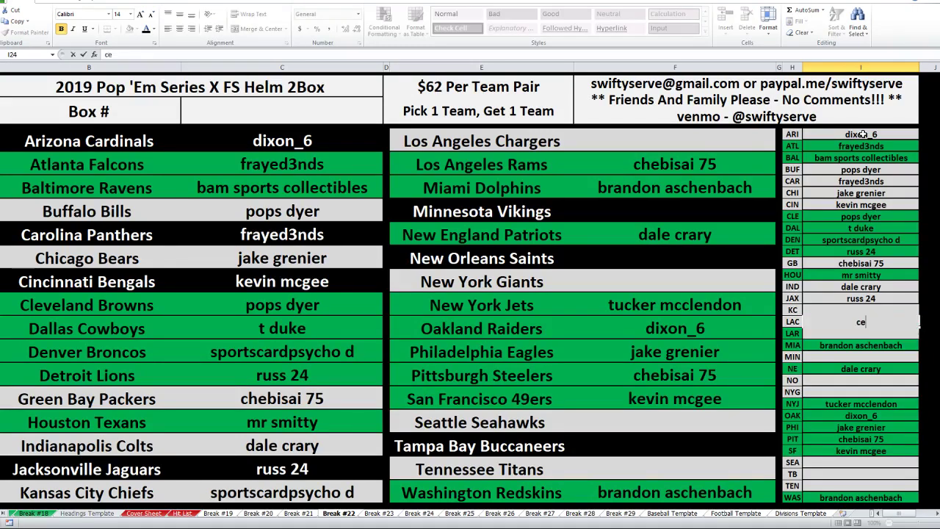
key("BackSpace")
type("h")
key("Return")
key("Return")
key("Return")
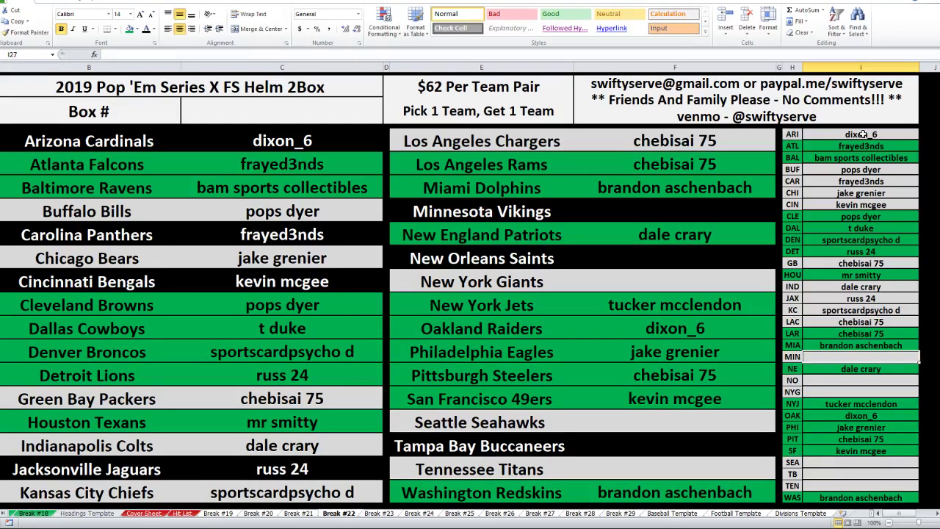
type("ba")
key("Return")
key("Return")
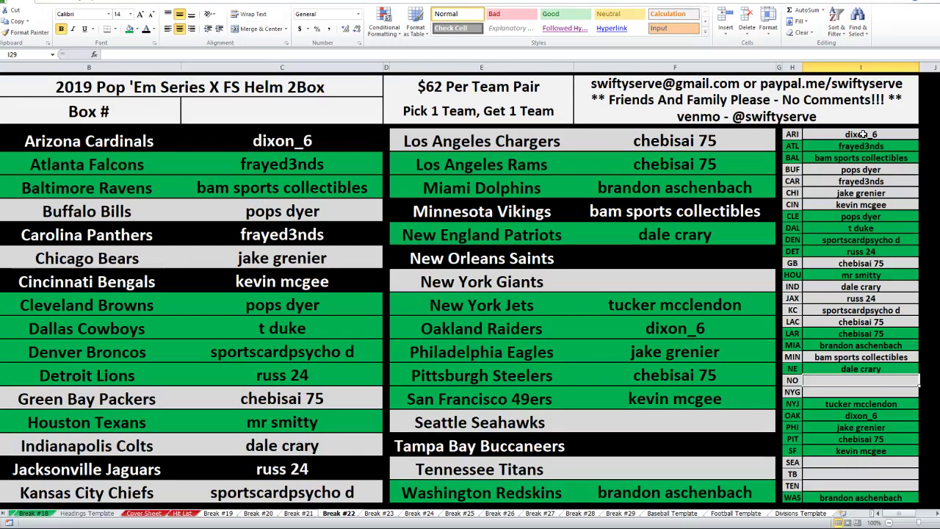
type("mr")
key("Return")
type("bra")
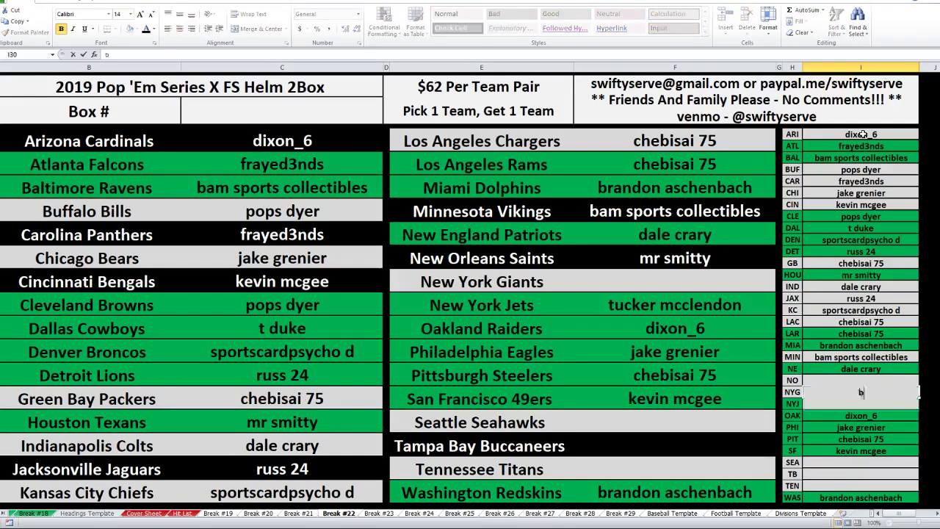
key("Return")
type("tu")
key("Return")
key("Return")
key("Return")
key("Return")
key("Return")
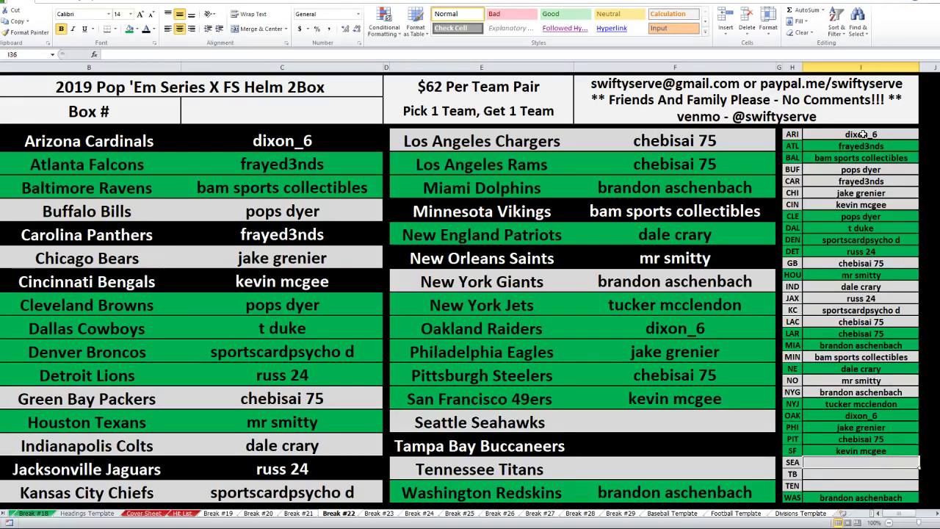
type("tu")
key("Return")
type("bra")
key("Return")
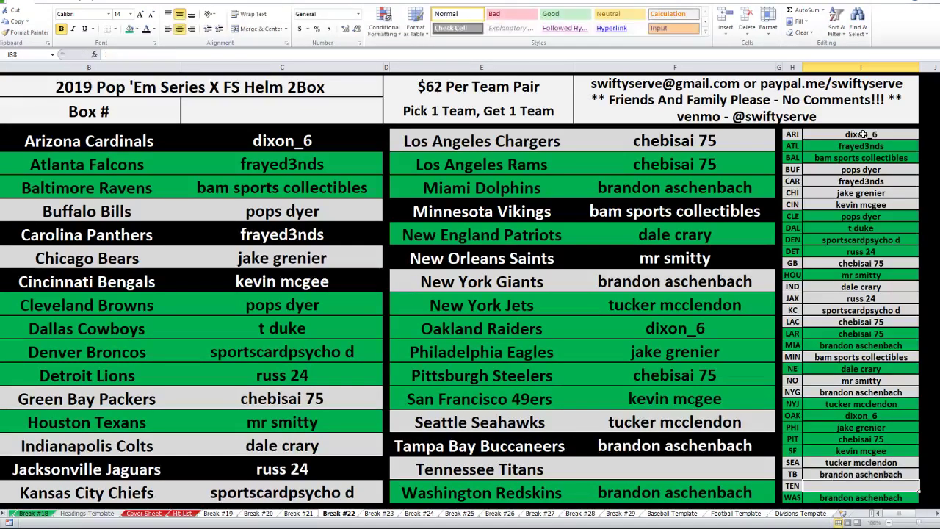
type("t duke")
key("Return")
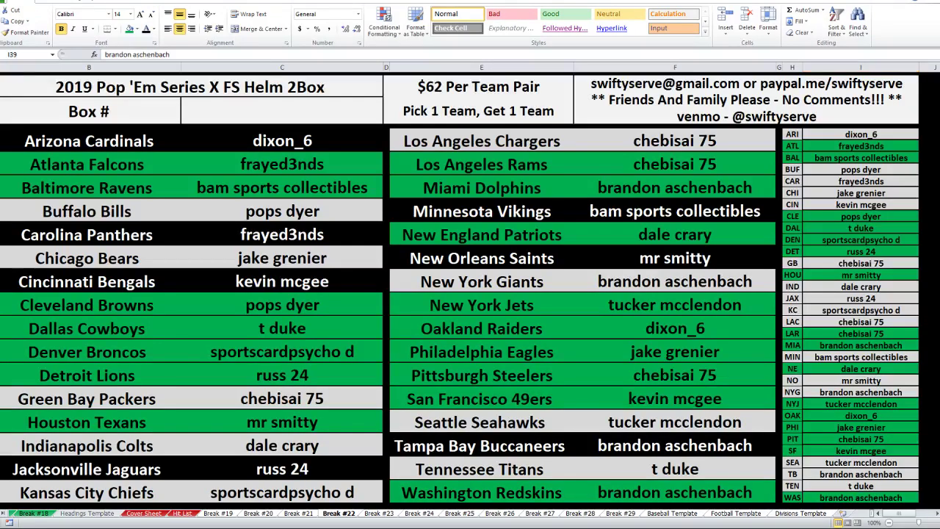
key("alt+Tab")
left_click_drag(442, 39, 639, 40)
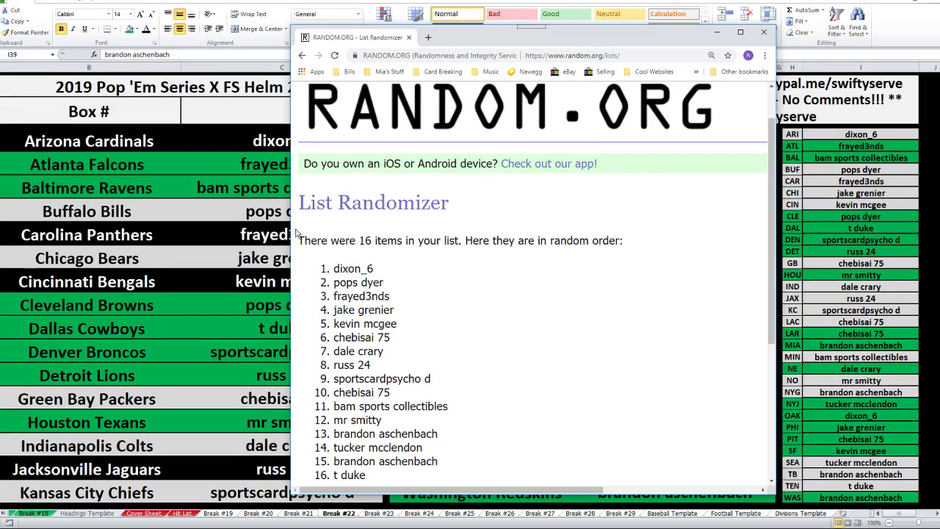
- Resize, maximize, then minimize the randomizer browser, and check Break #21 before returning to Break #22
left_click_drag(292, 234, 556, 233)
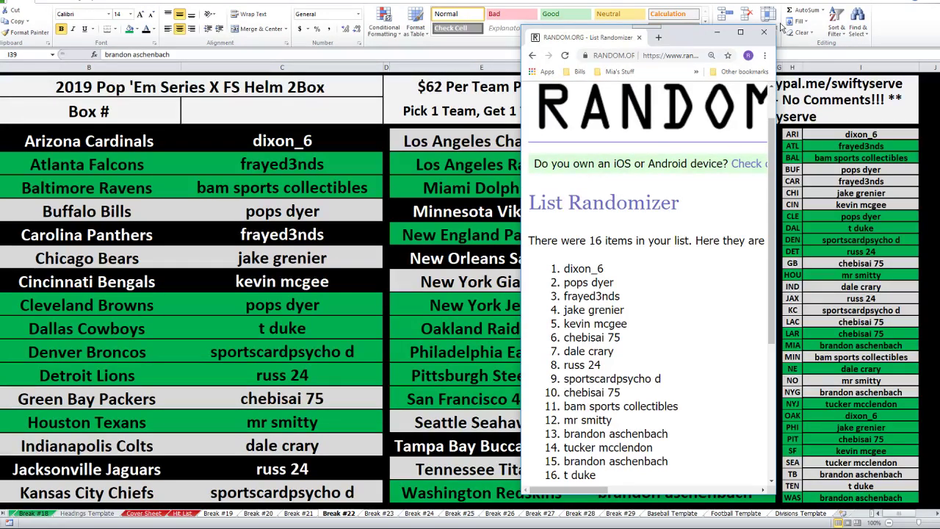
left_click(740, 32)
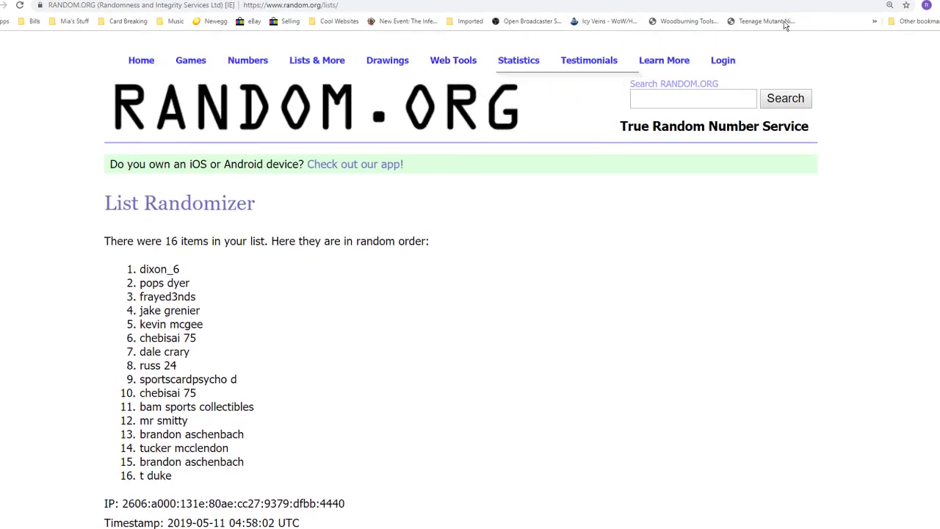
key("super+Down")
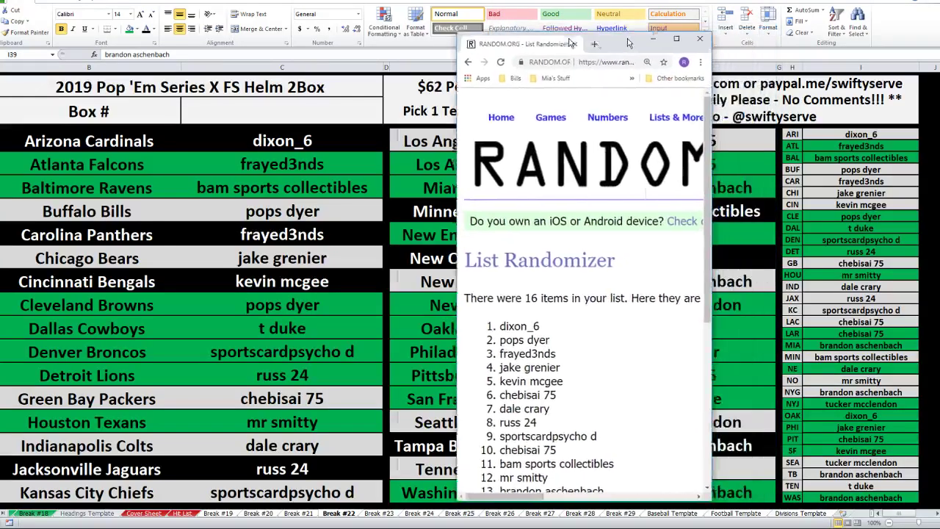
key("super+Down")
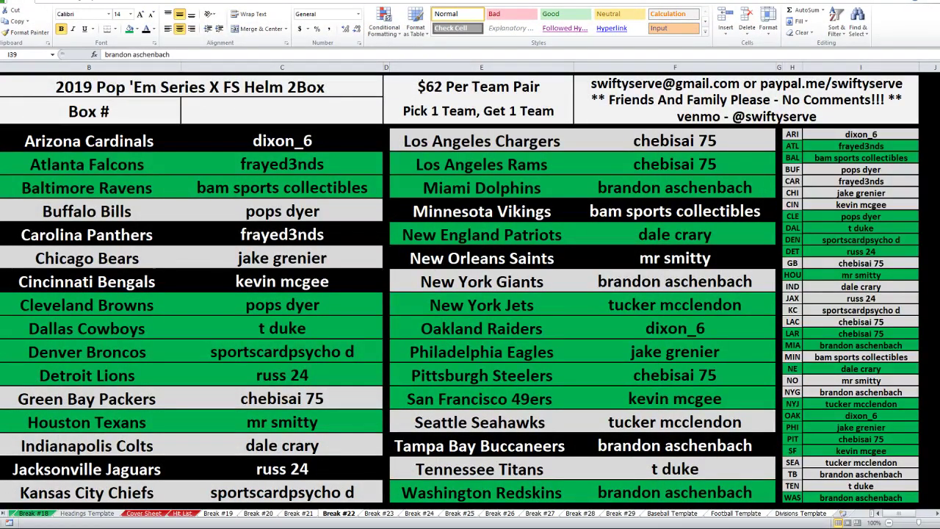
left_click(299, 513)
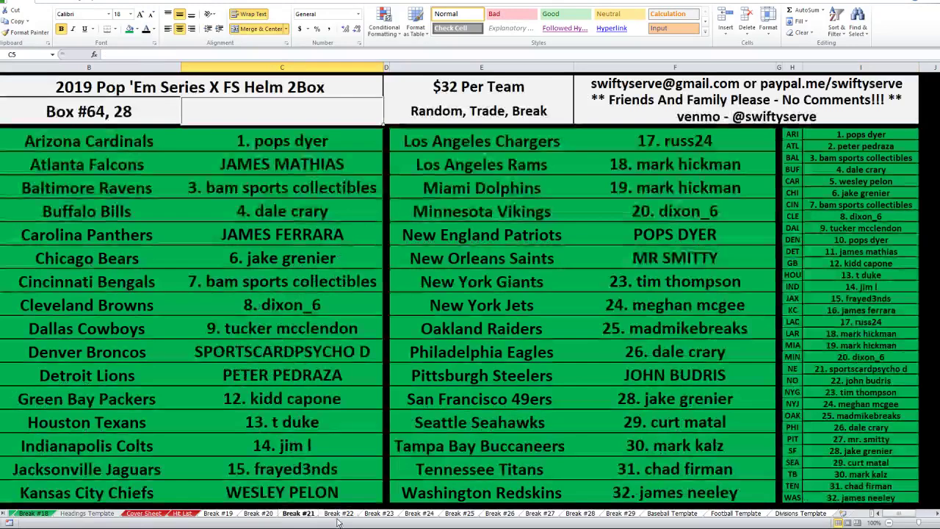
left_click(340, 513)
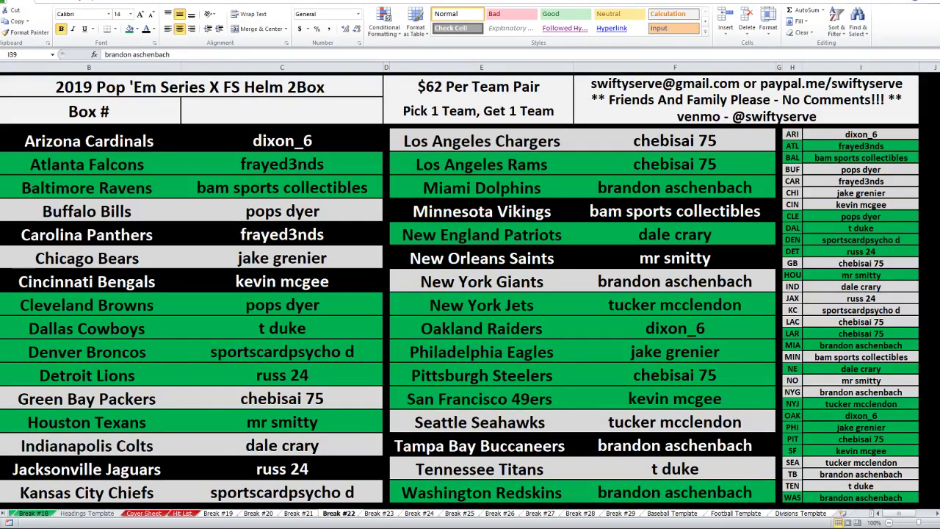
- Paste the 60 box numbers into a fresh List Randomizer and randomize them
key("alt+Tab")
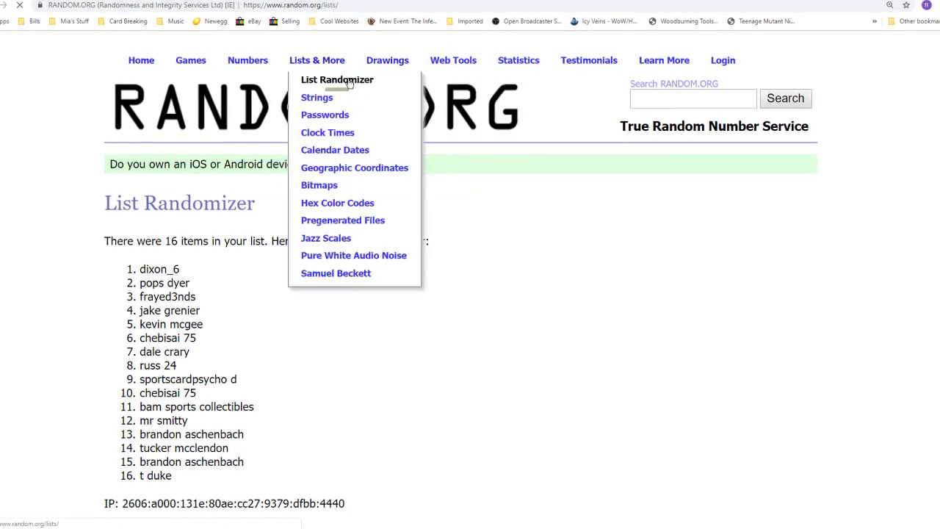
left_click(335, 80)
scroll(279, 350, "down", 2)
left_click(252, 342)
key("ctrl+v")
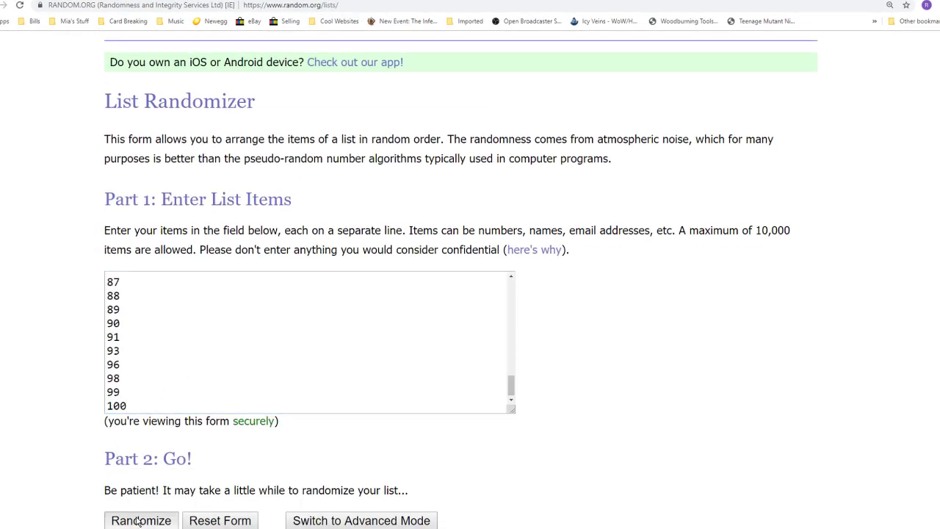
left_click(136, 519)
- Shuffle the list four more times and select the top two results, 17 and 83
scroll(129, 470, "down", 10)
left_click(126, 423)
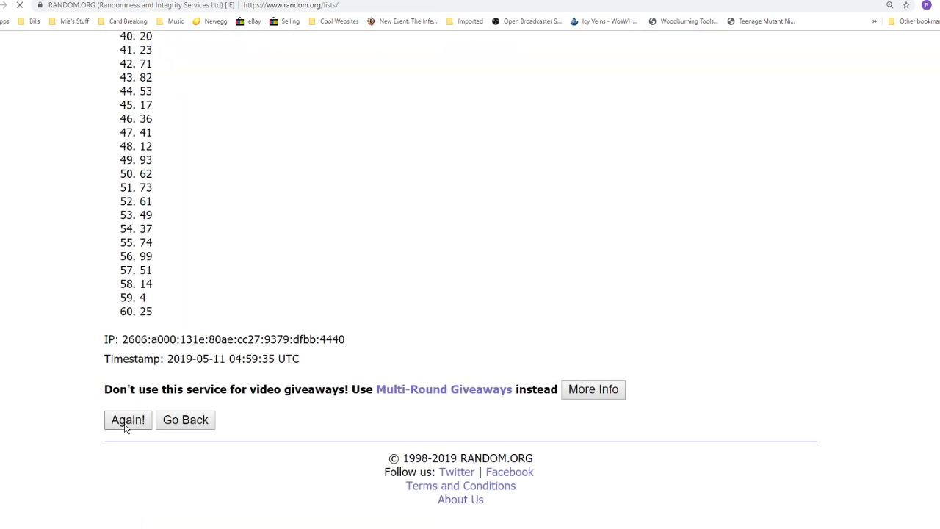
left_click(128, 422)
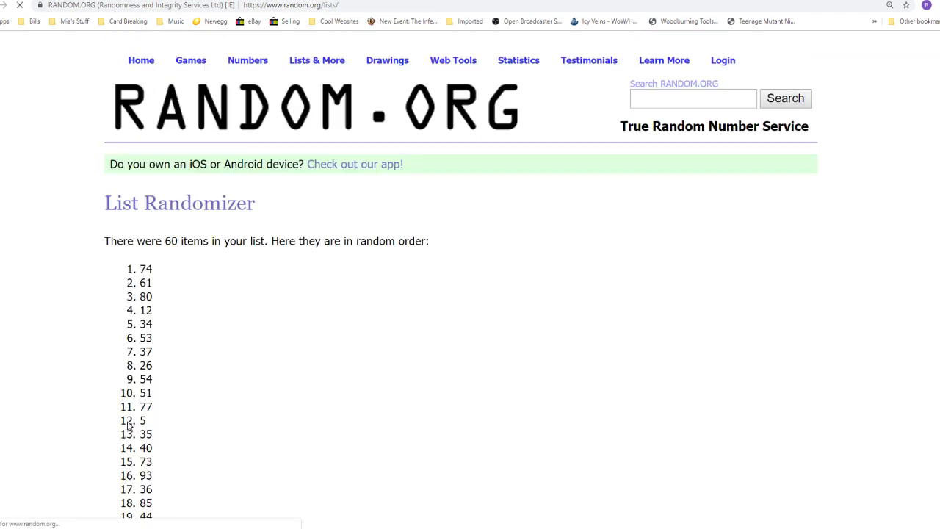
scroll(129, 426, "down", 10)
left_click(129, 424)
scroll(130, 426, "down", 10)
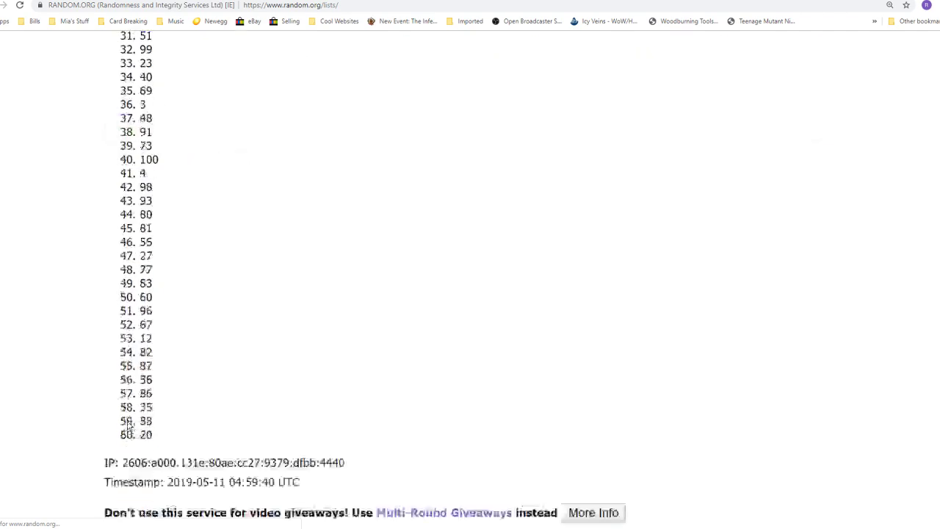
left_click(129, 425)
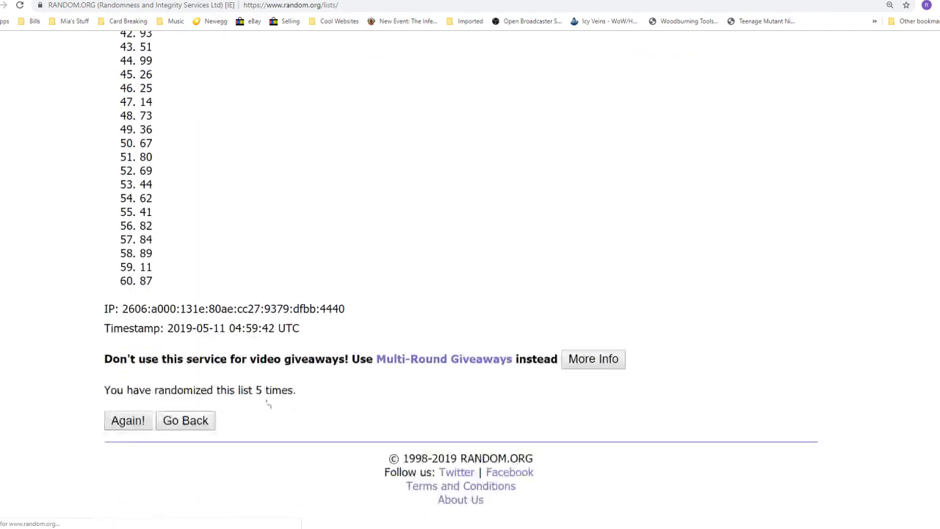
left_click_drag(238, 391, 321, 397)
scroll(301, 388, "up", 10)
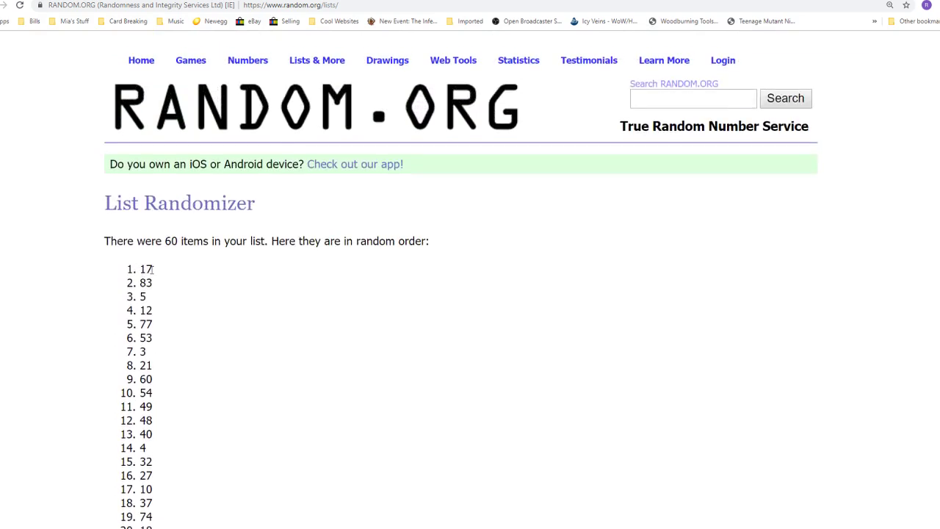
left_click_drag(140, 270, 170, 288)
key("alt+Tab")
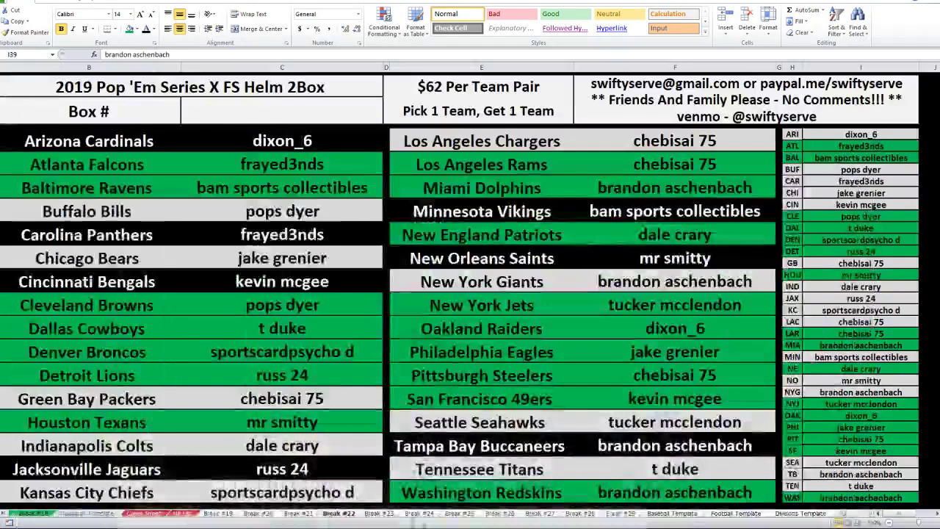
- Change the B5 header text to read 'Box #17, 83'
left_click(88, 111)
left_click(160, 54)
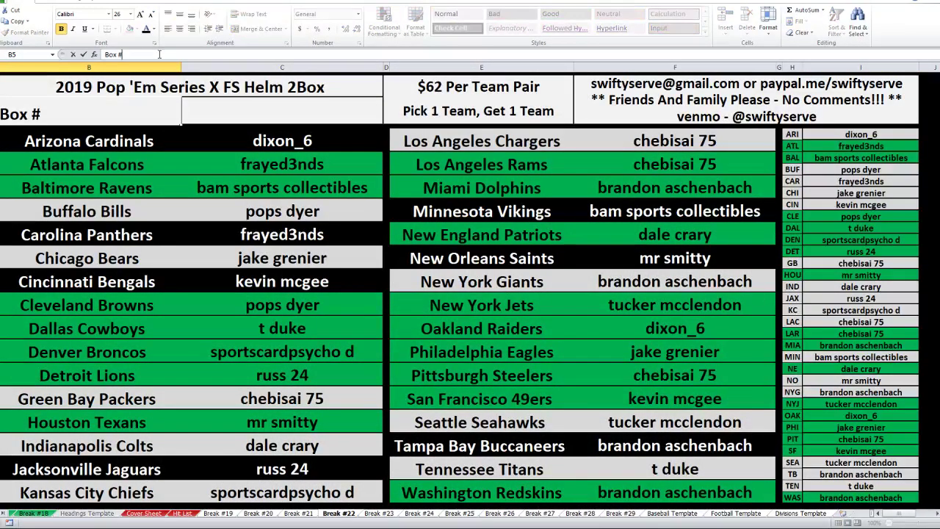
type("17m")
key("BackSpace")
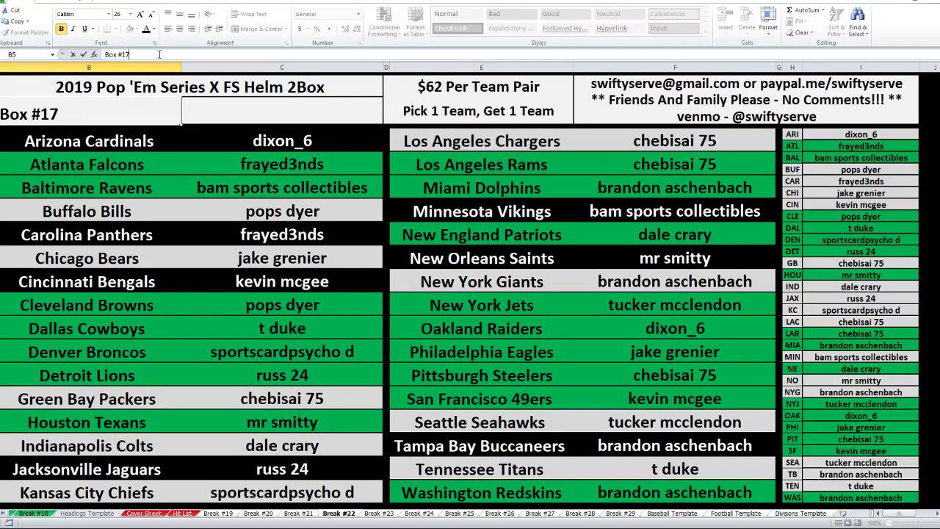
type(", 83")
key("Return")
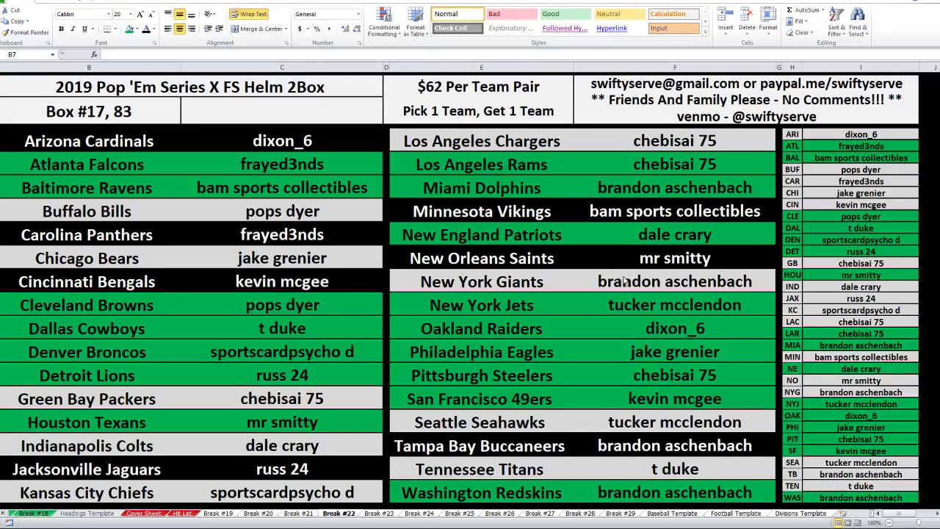
- Fill the New Orleans Saints and Jacksonville Jaguars rows green with black Saints text
left_click_drag(540, 252, 633, 258)
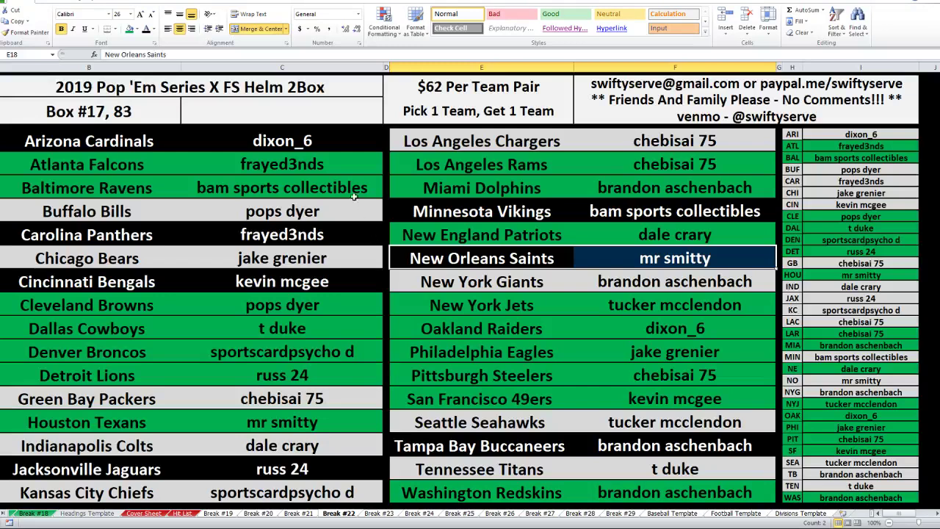
left_click(133, 30)
left_click(145, 30)
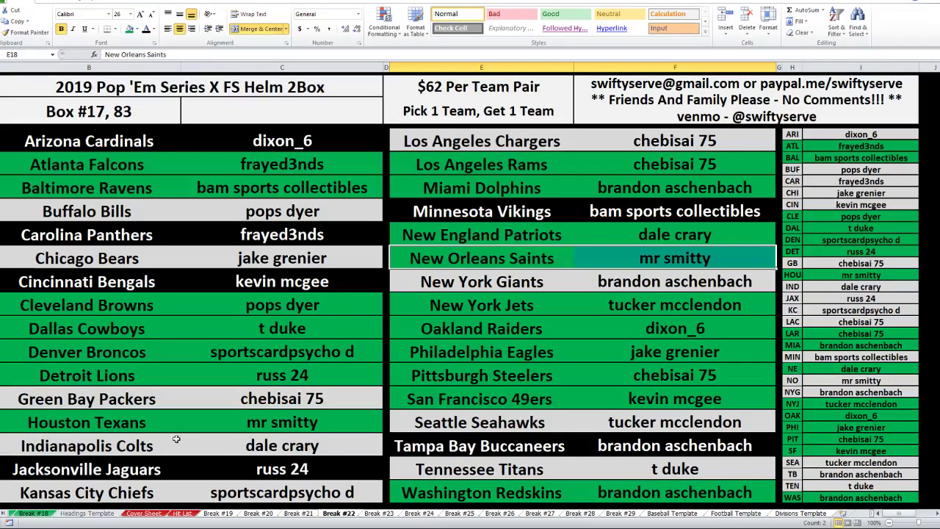
left_click_drag(148, 466, 254, 467)
left_click(129, 29)
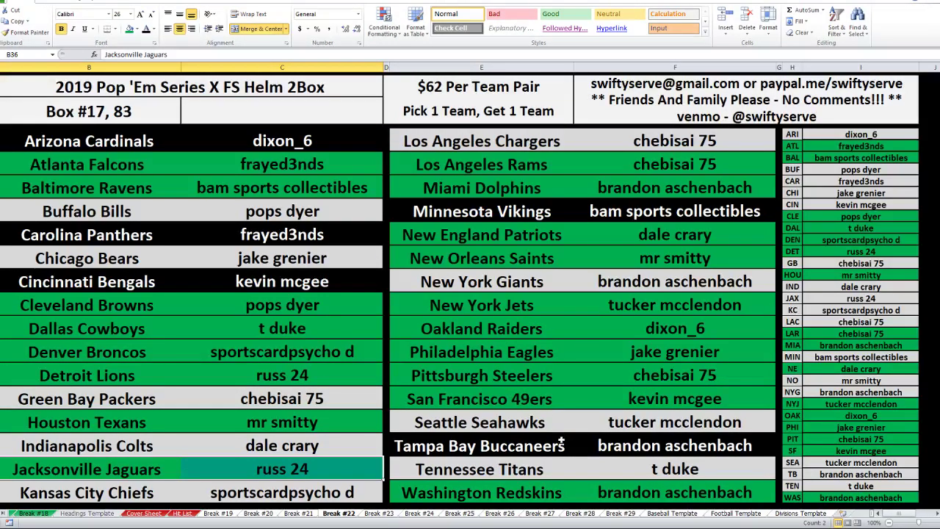
- Fill the Tampa Bay Buccaneers, Green Bay Packers and Buffalo Bills rows green
left_click_drag(532, 448, 617, 448)
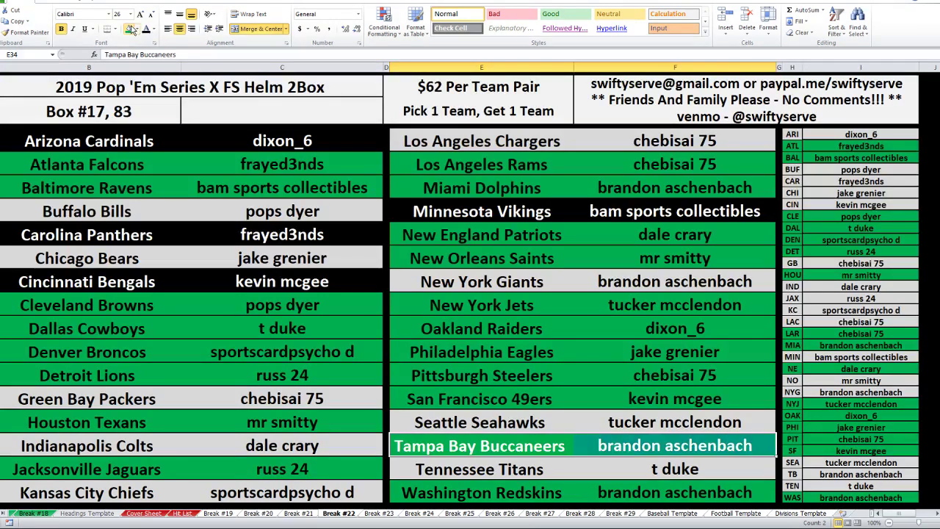
left_click(129, 29)
left_click(145, 29)
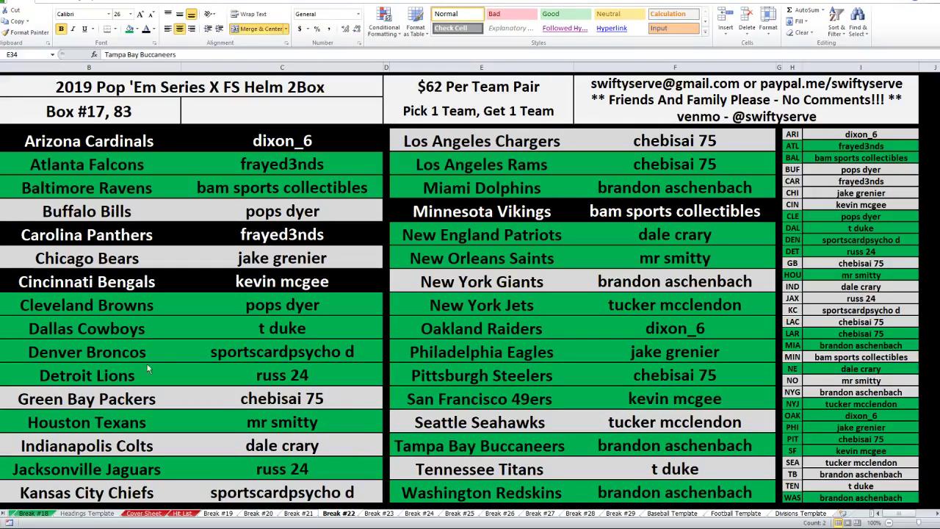
left_click_drag(130, 398, 262, 397)
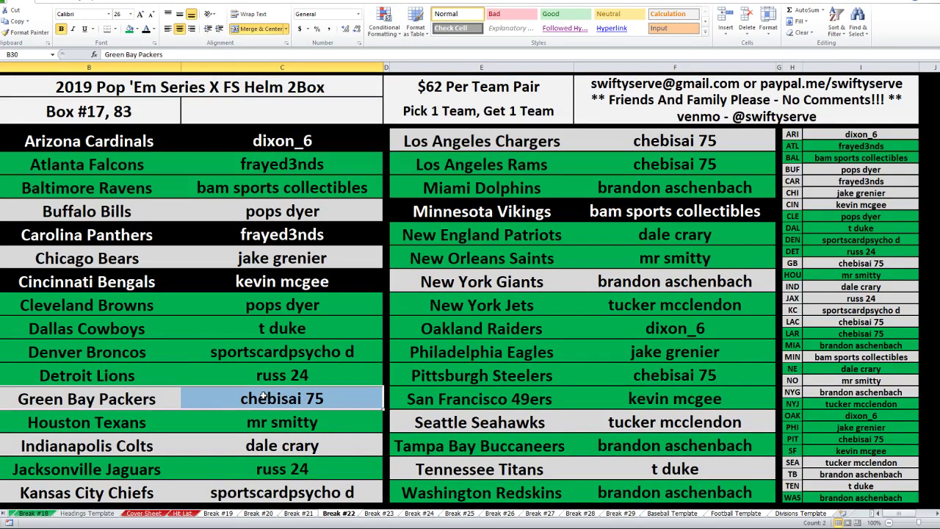
left_click(129, 29)
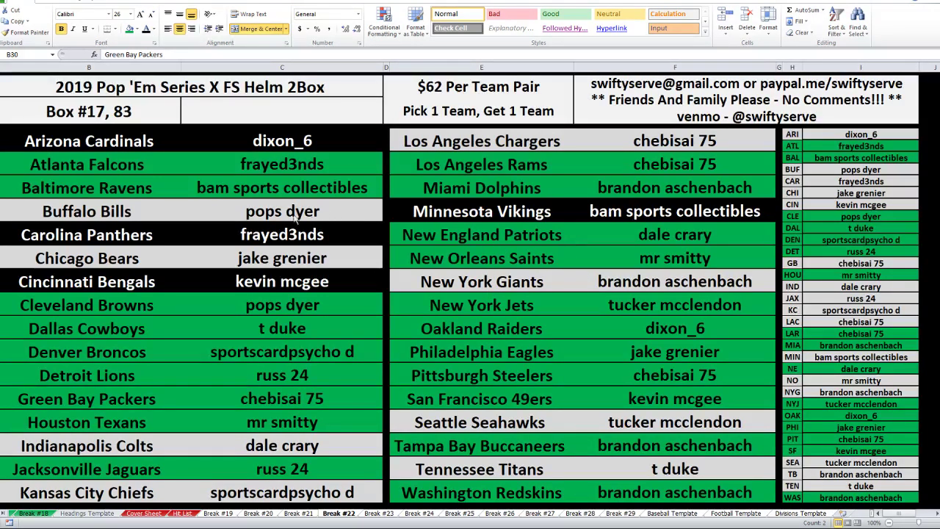
key("alt+Tab")
left_click(151, 209)
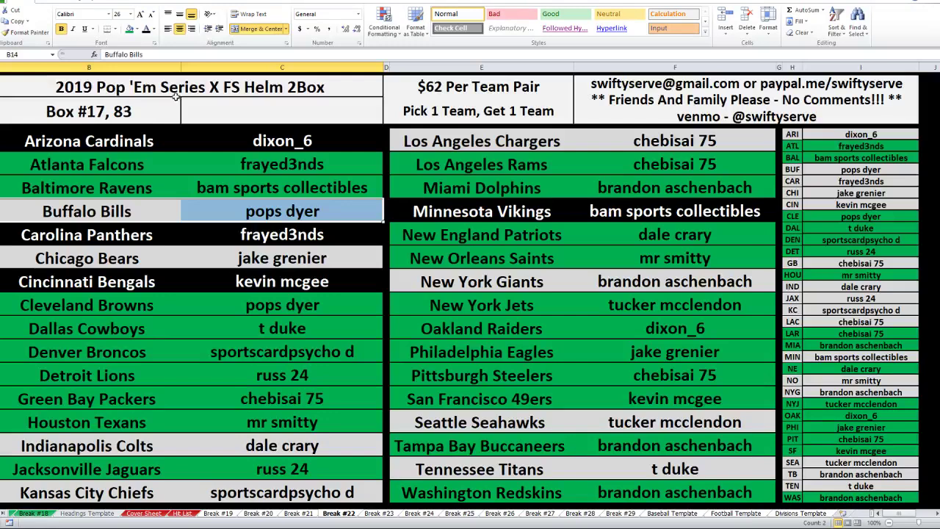
left_click(129, 28)
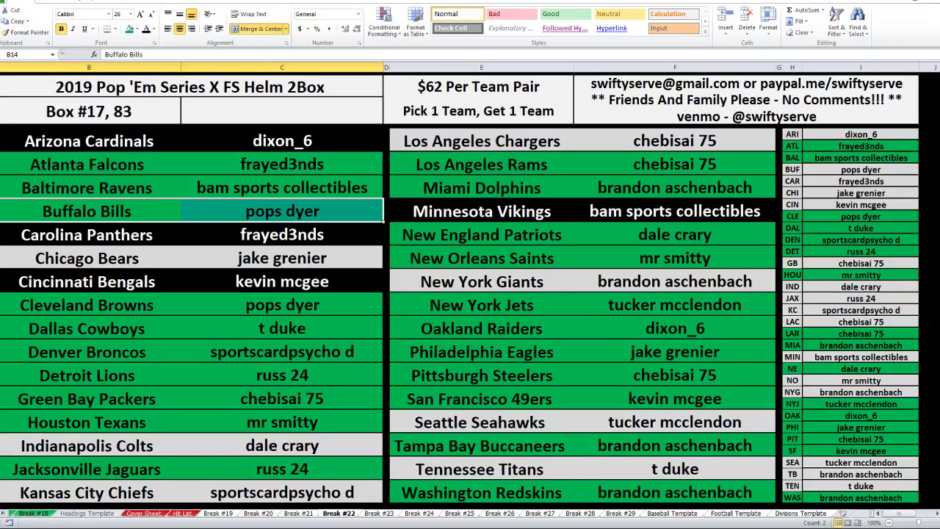
- Swap the Seattle Seahawks and Tennessee Titans buyers, typing both new names in capitals
left_click(669, 423)
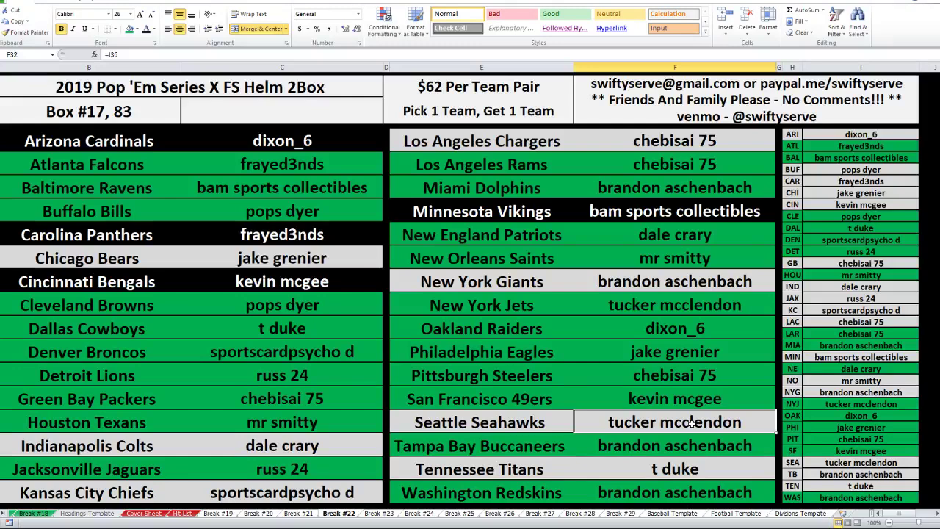
type("t")
key("BackSpace")
key("BackSpace")
key("BackSpace")
key("BackSpace")
key("BackSpace")
key("BackSpace")
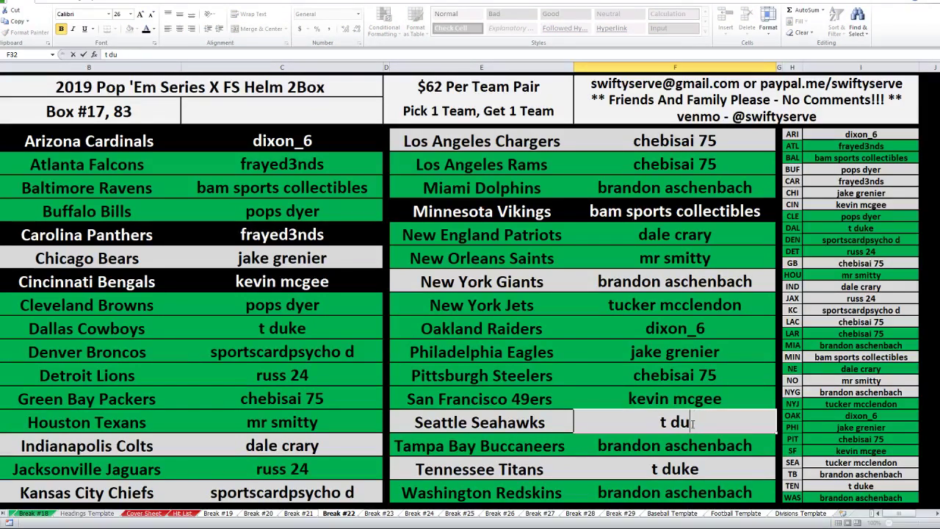
type("T DUKE")
key("Return")
key("Return")
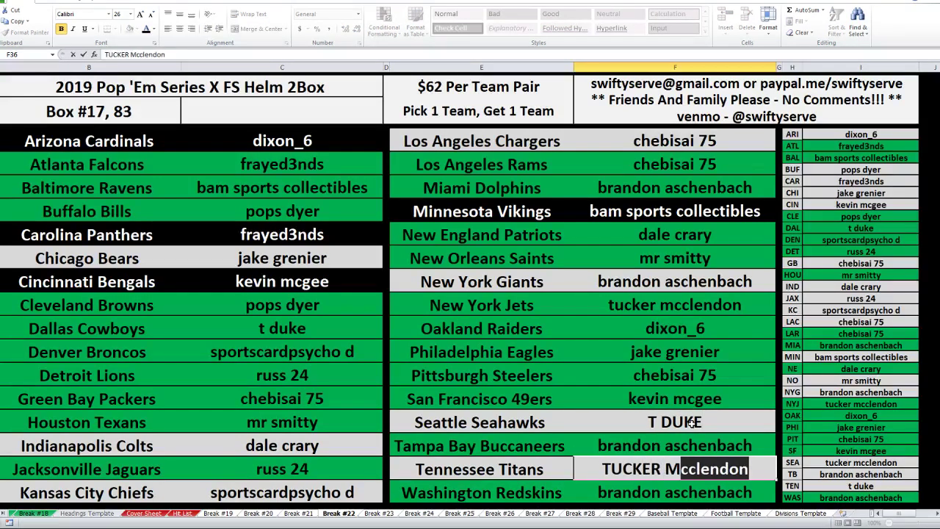
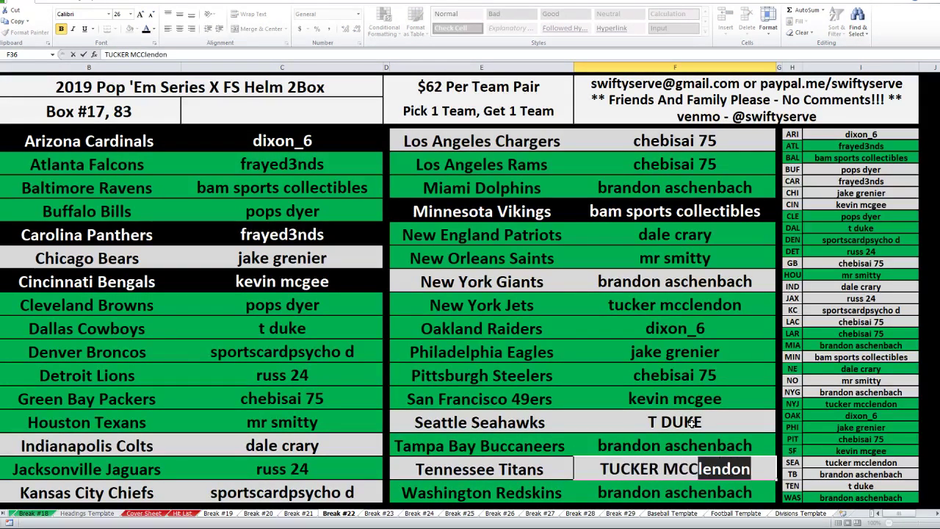
key("Return")
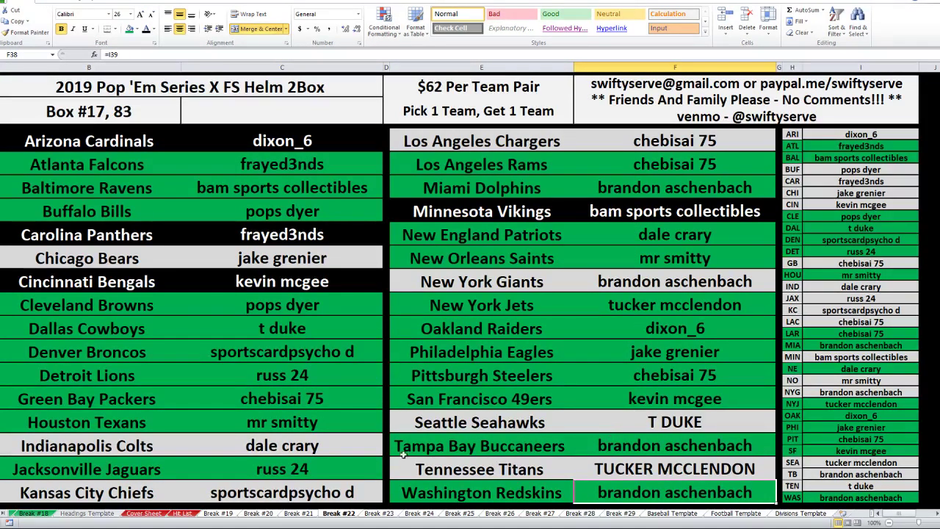
- Fill the Indianapolis Colts row (B34:C34) and Seattle Seahawks row (E32:F32) green
left_click_drag(147, 437, 264, 435)
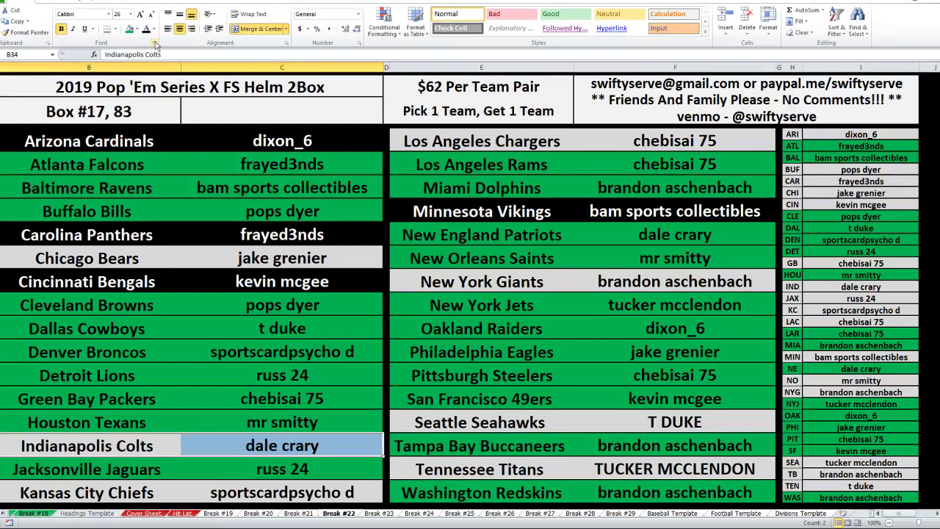
left_click(129, 28)
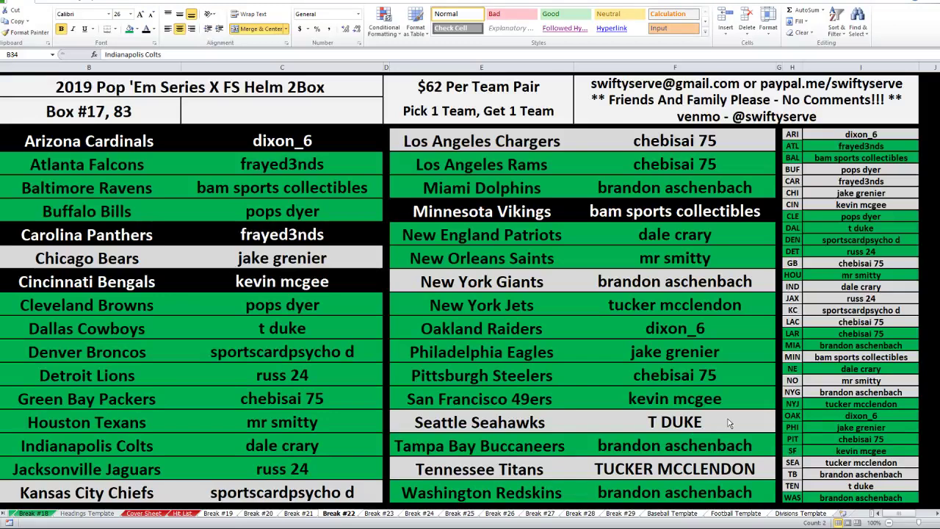
left_click_drag(553, 418, 622, 434)
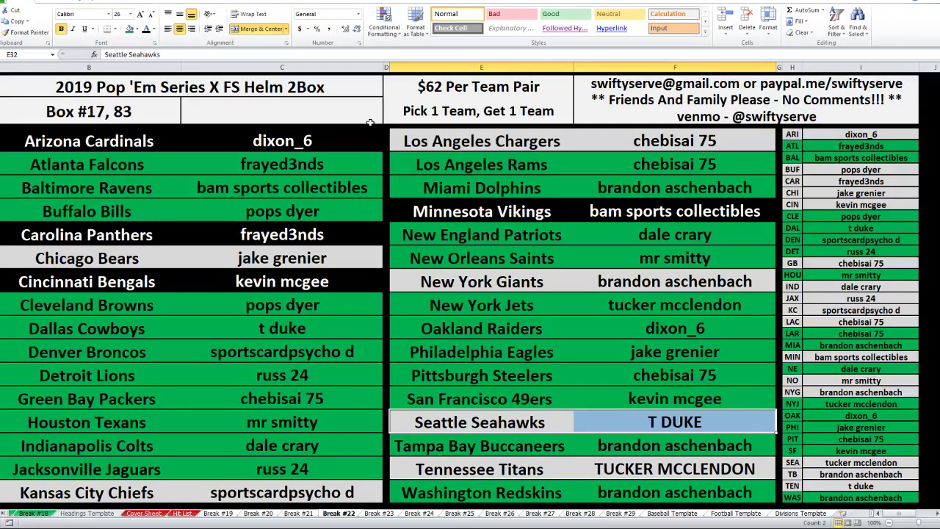
left_click(130, 29)
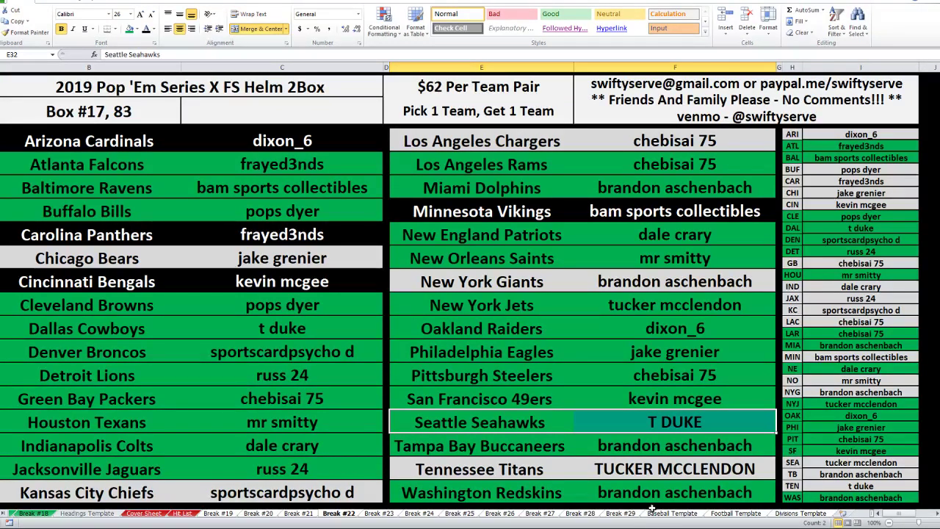
- Fill the Carolina Panthers row (B16:C16) and Minnesota Vikings row (E14:F14) green
left_click(301, 282)
left_click_drag(102, 235, 279, 235)
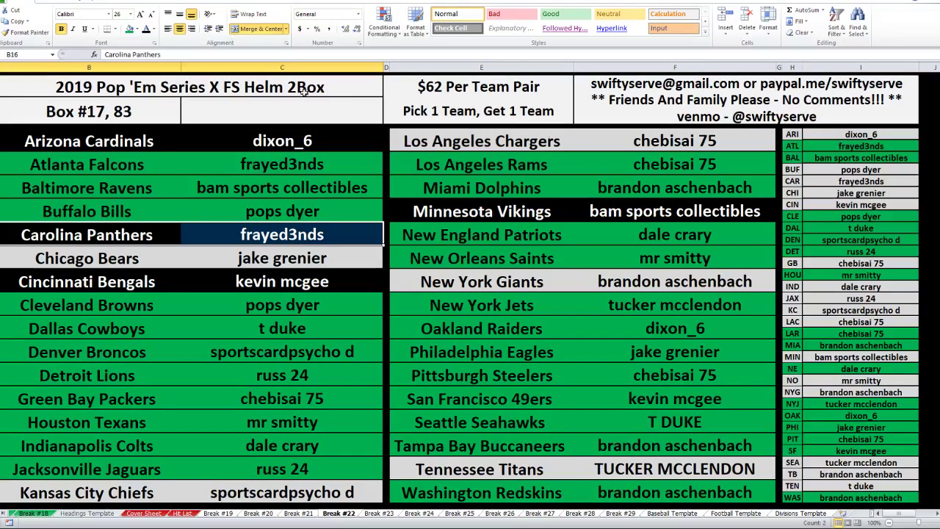
left_click(130, 29)
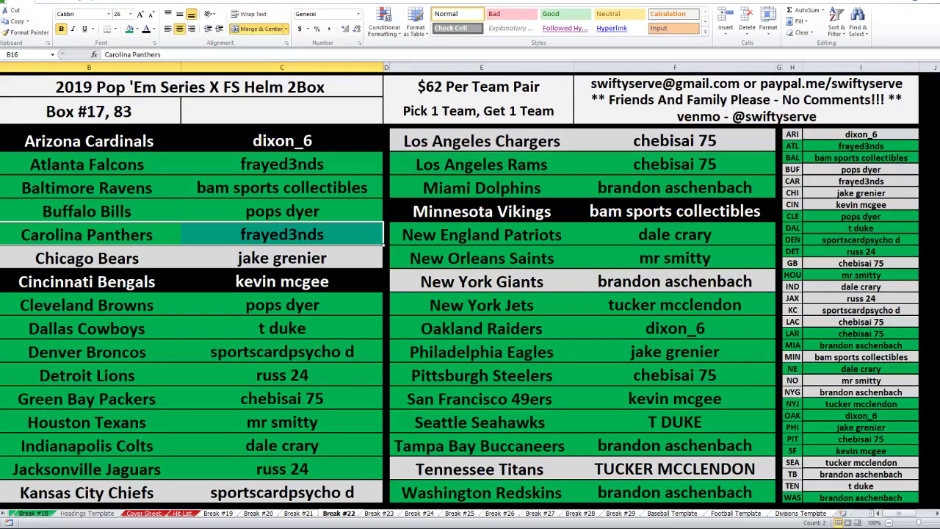
left_click(547, 212)
left_click_drag(547, 212, 639, 212)
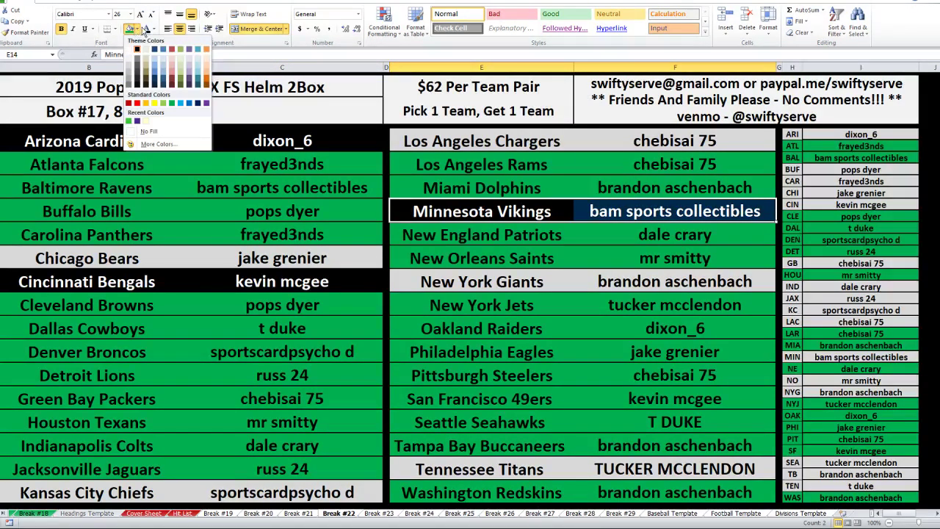
left_click(171, 103)
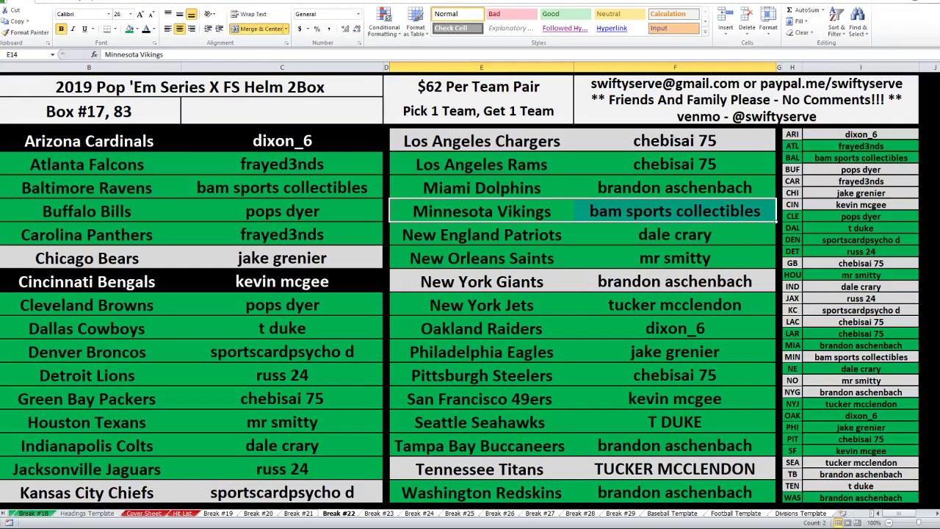
- Give B8:C38 and E8:F38 a uniform green fill with black text, then deselect
left_click_drag(139, 147, 293, 490)
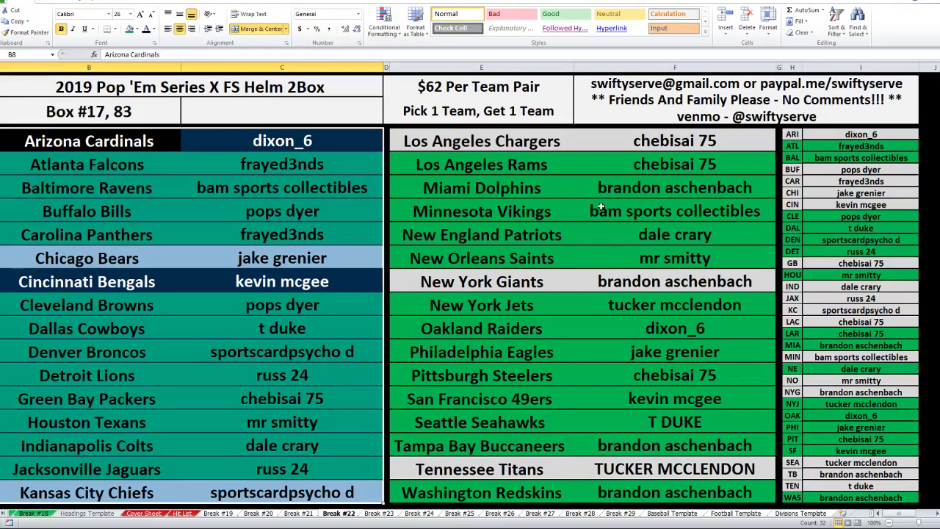
left_click(541, 142, "ctrl")
mouse_move(542, 142)
left_mouse_down()
mouse_move(661, 294)
mouse_move(646, 492)
left_mouse_up()
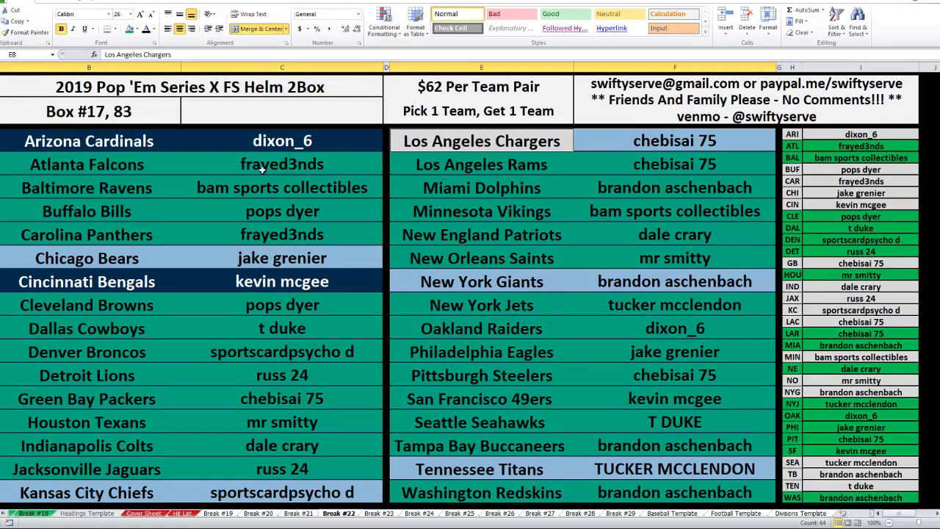
left_click(130, 28)
left_click(147, 28)
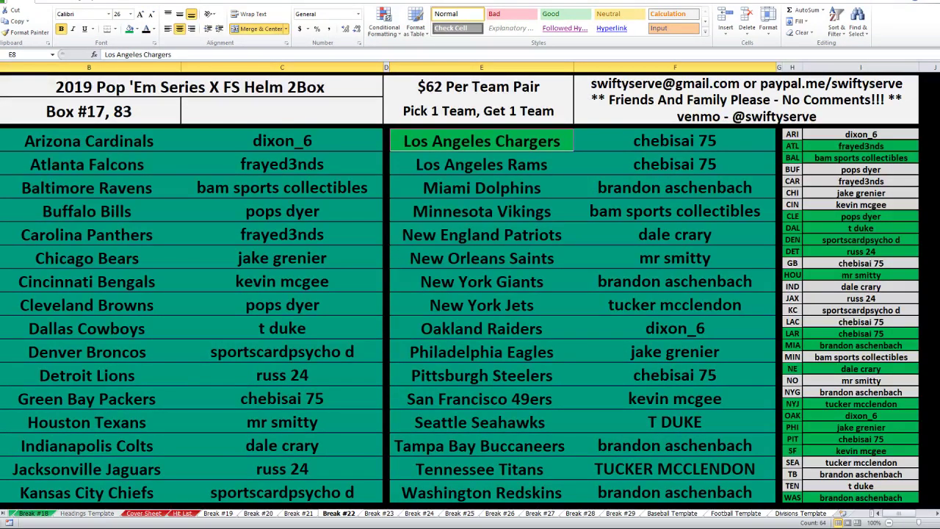
left_click(272, 110)
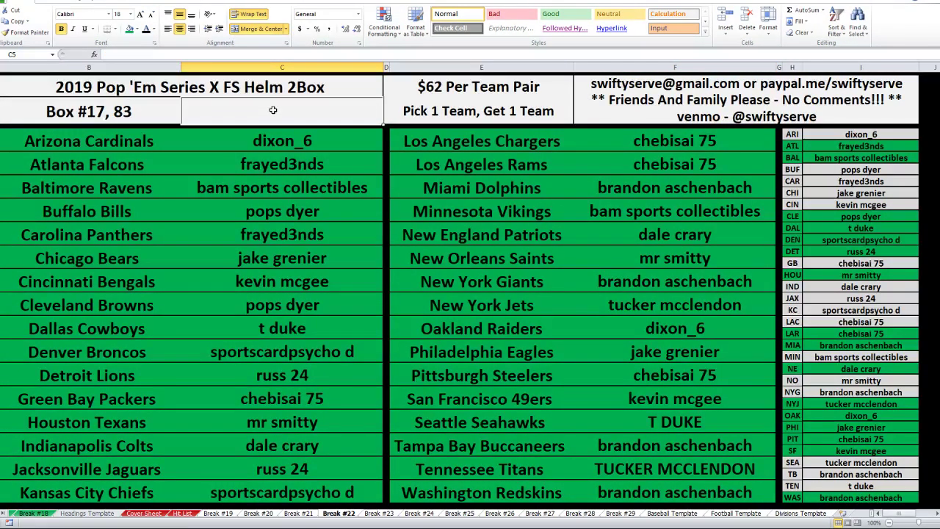
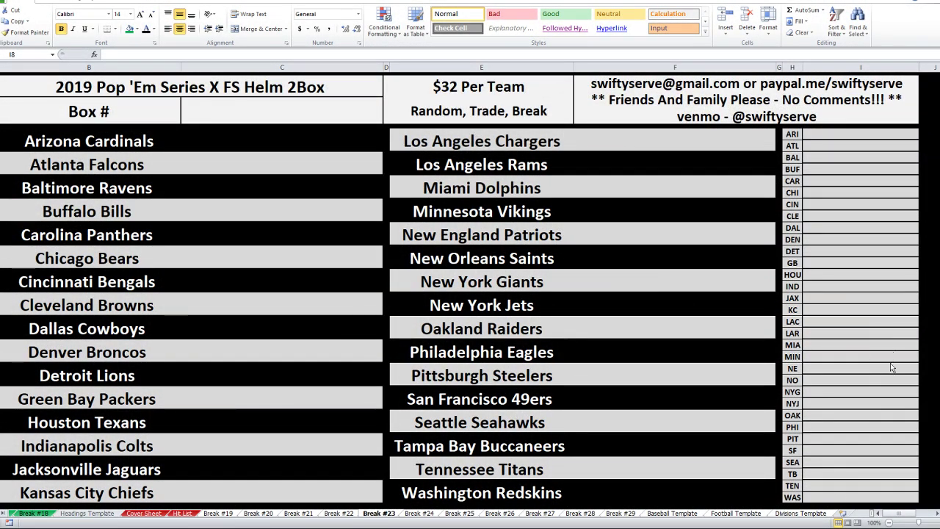
- Select the empty column I buyer cell beside ARI on the Break #23 sheet
left_click(877, 135)
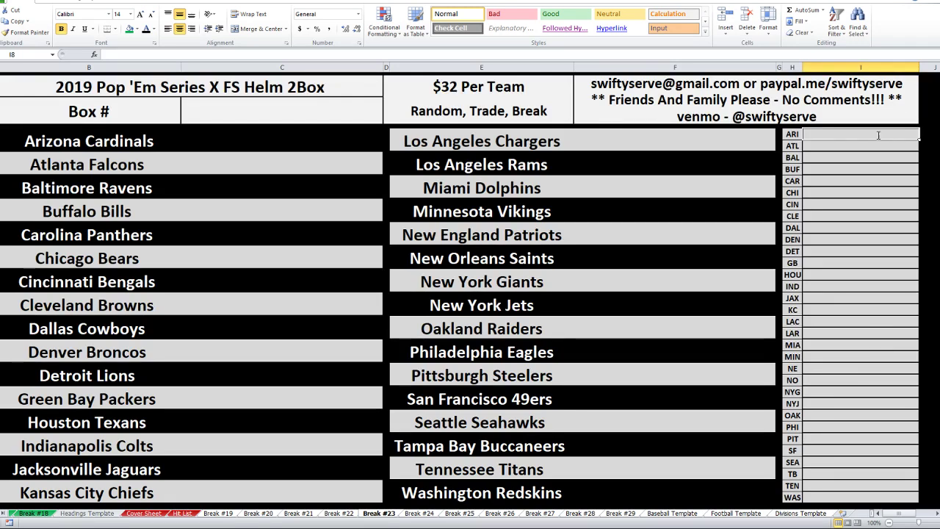
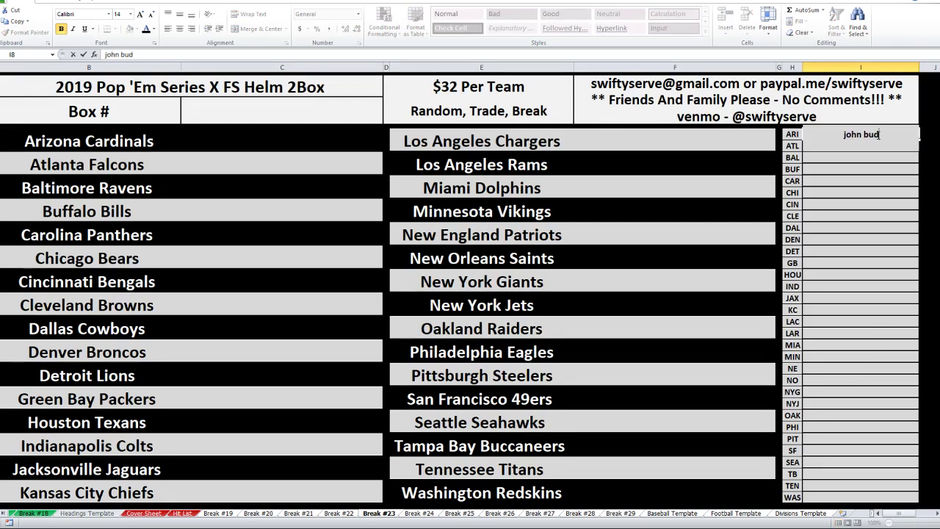
- Enter the ARI buyer's name in column I, clearing and retyping a mistyped first attempt
key("Return")
type("s")
left_click(877, 135)
key("Delete")
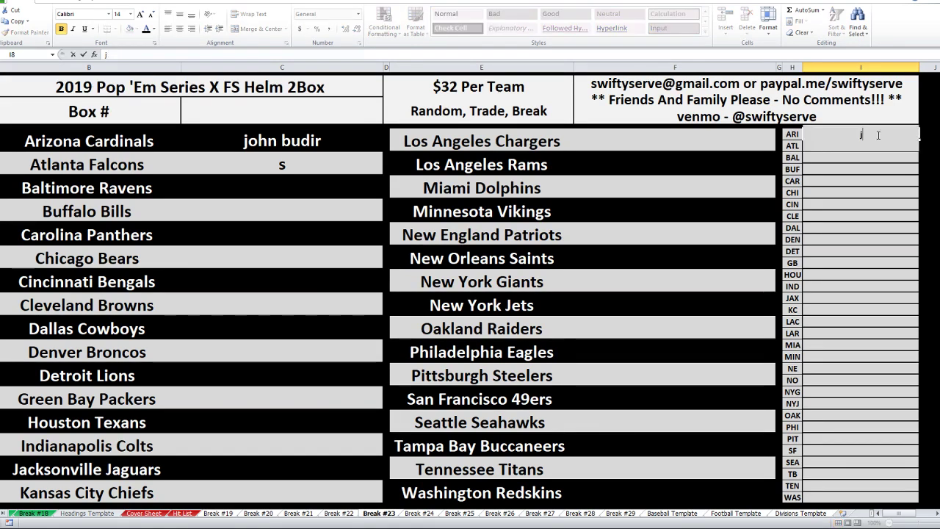
key("Return")
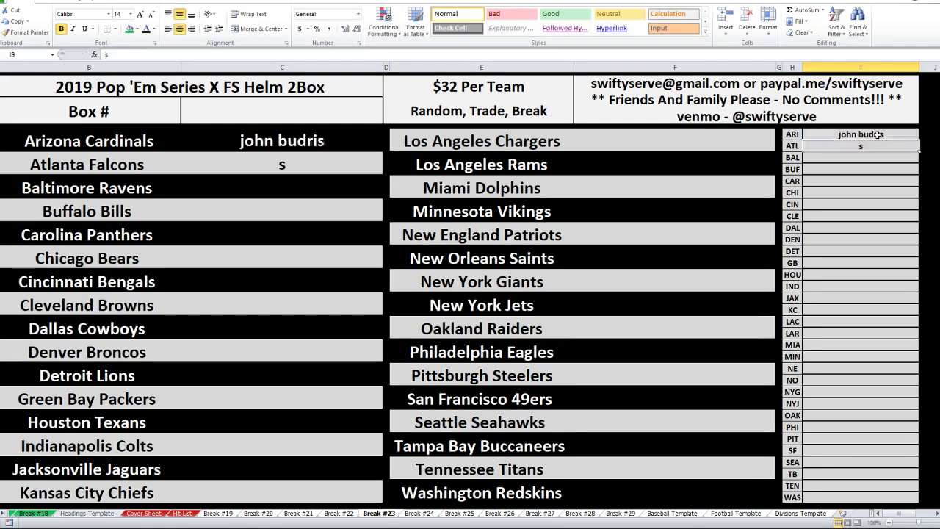
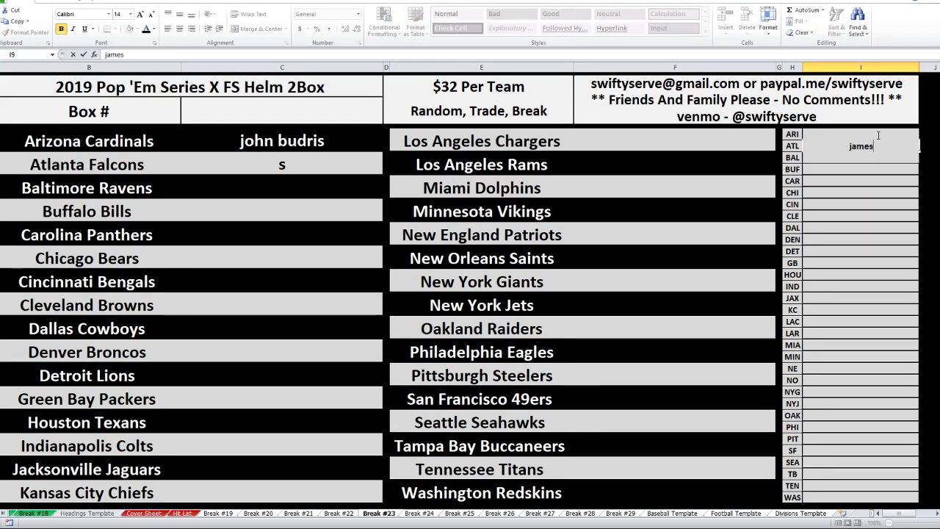
- Enter buyer names for ATL through DEN, accepting AutoComplete for repeat buyers
key("Return")
type("ba")
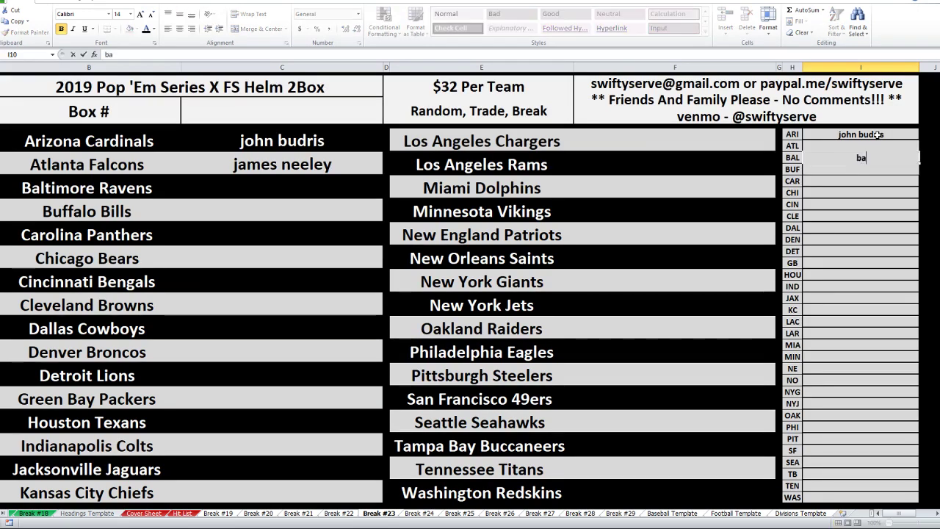
type("m sports collectibles")
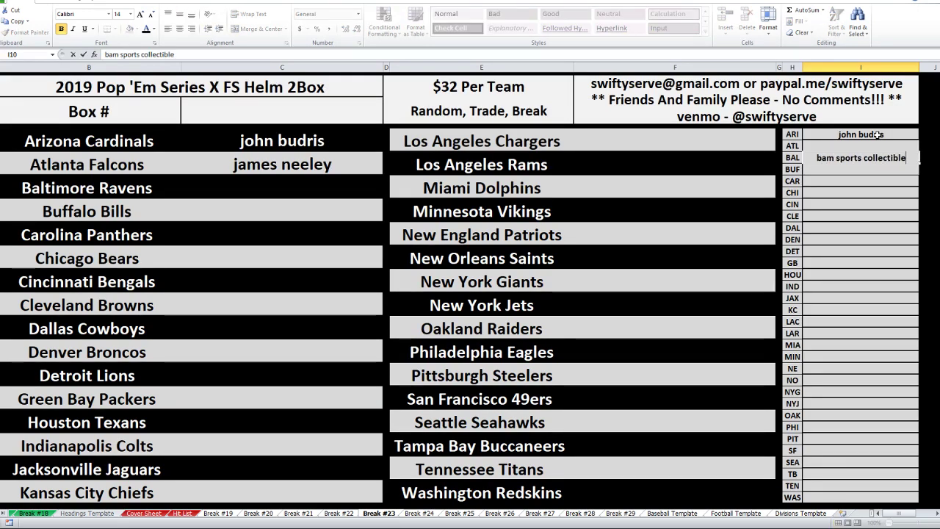
key("Return")
type("bam sports collectibles")
key("Return")
type("mr. smitty")
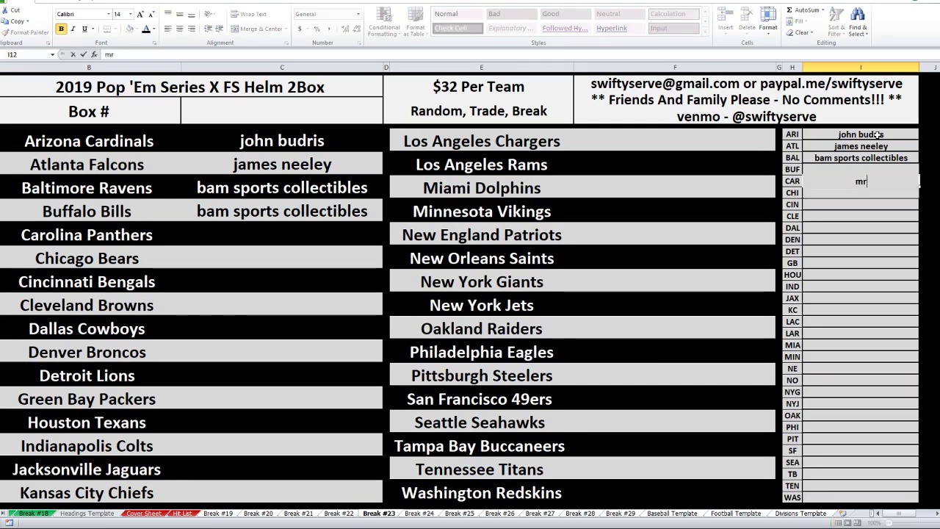
key("Return")
type("mr. smitty")
key("Return")
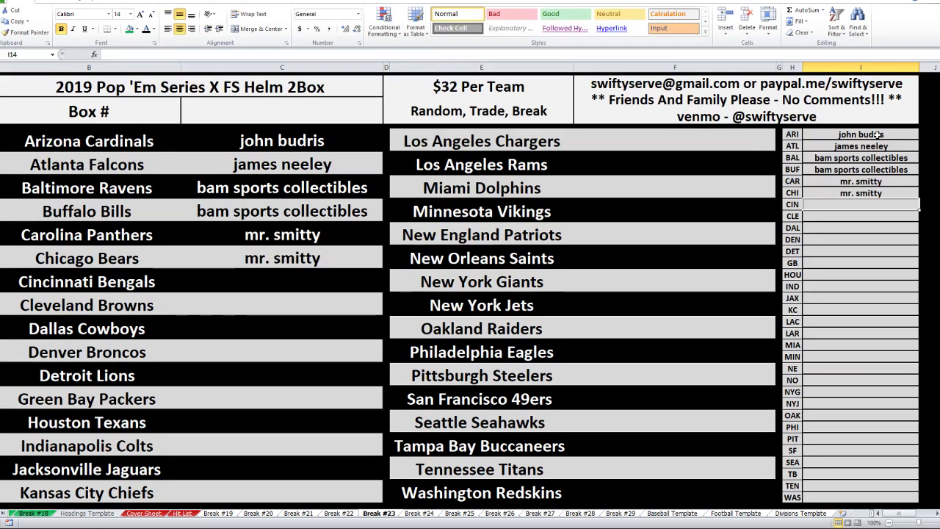
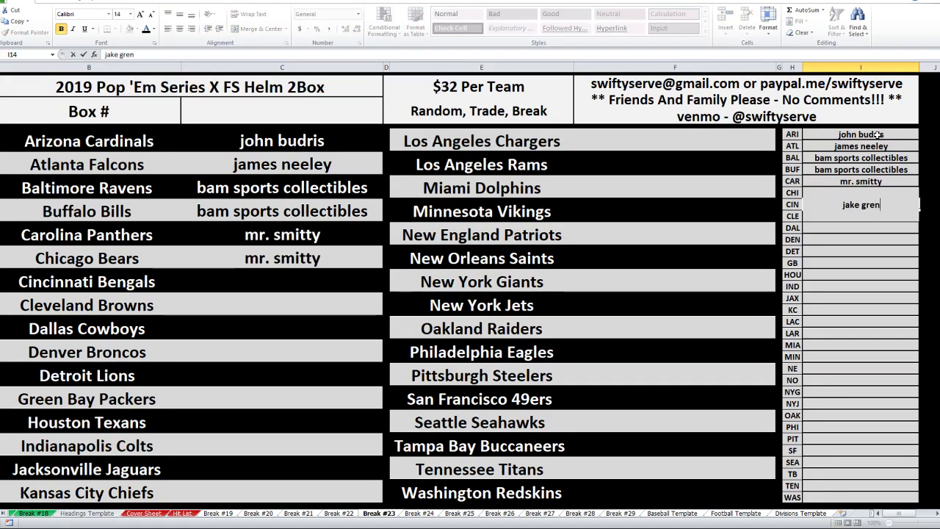
key("Return")
key("Return")
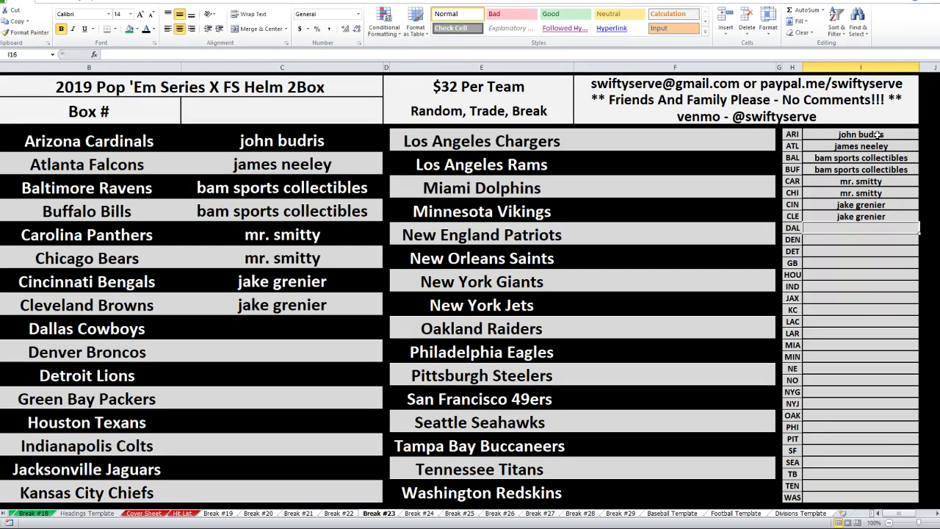
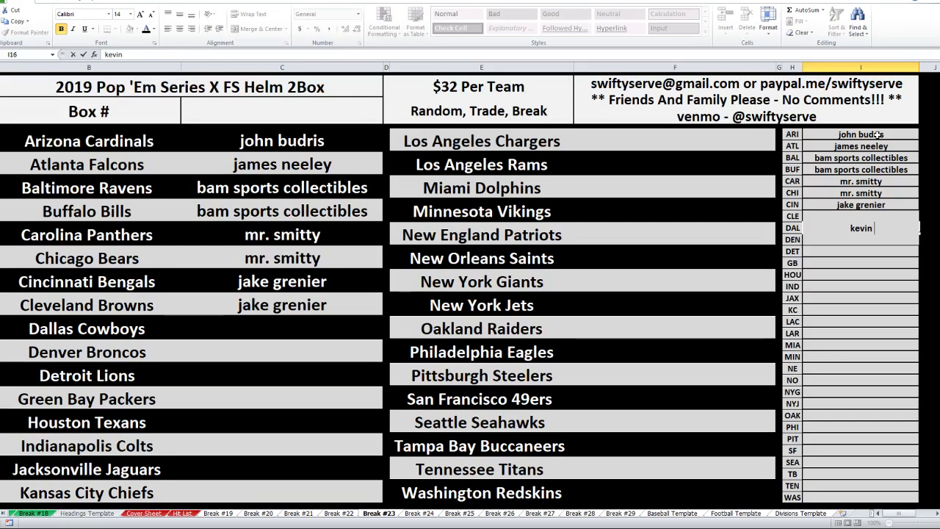
key("Return")
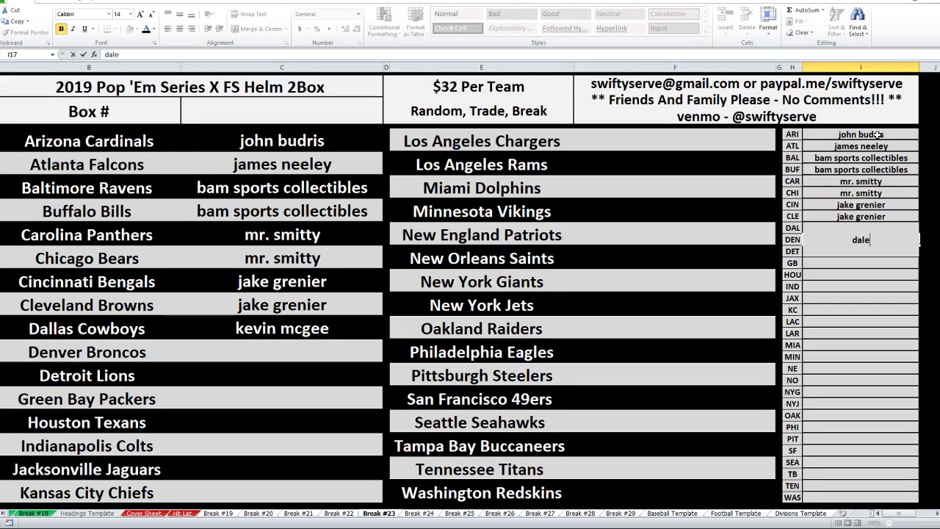
key("Return")
- Enter buyer names for DET, GB, HOU, IND and JAX in column I
type("dale")
key("Return")
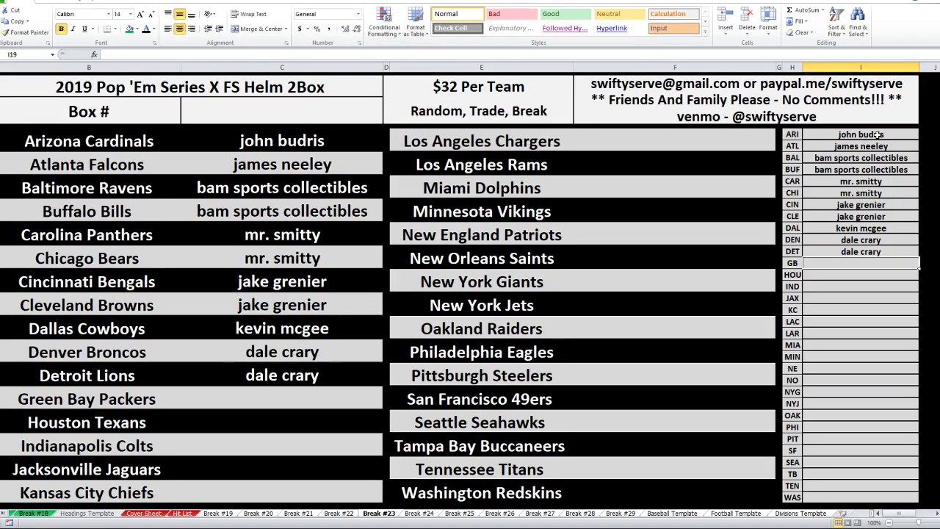
type("madmi")
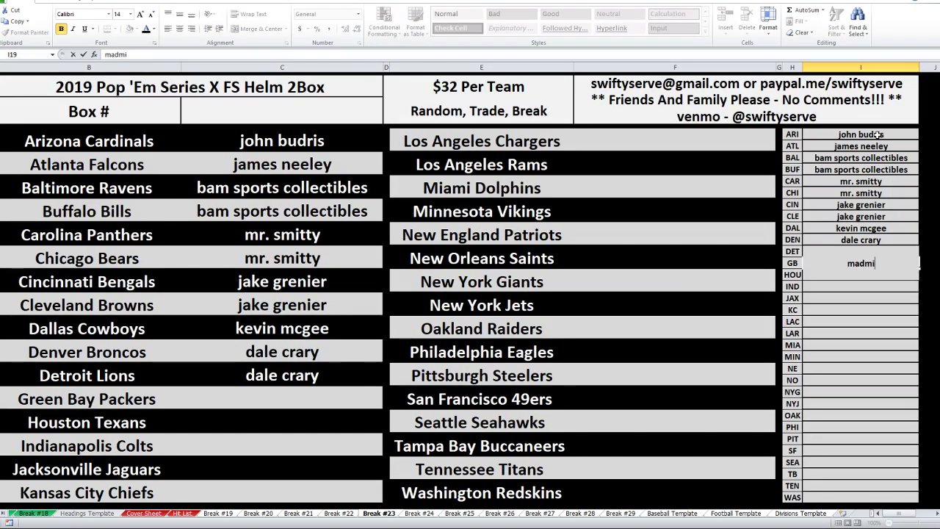
type("kebreaks")
key("Return")
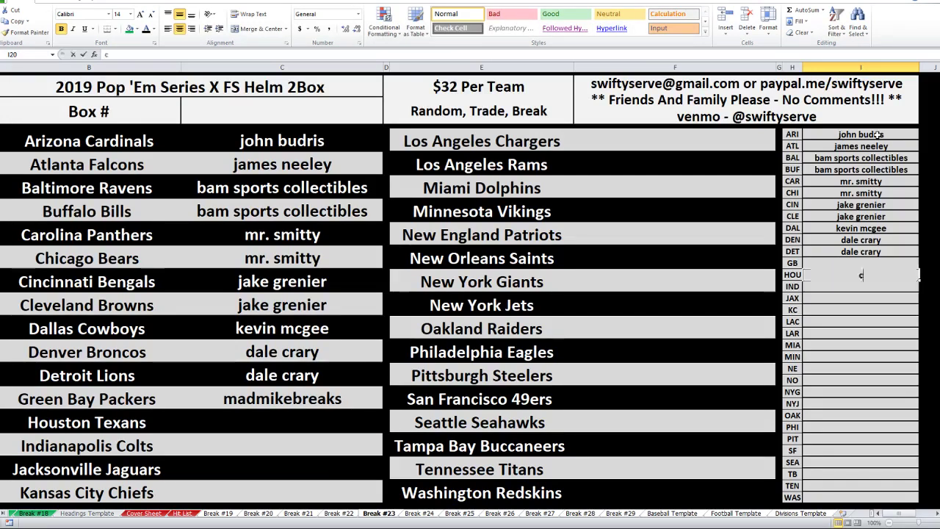
key("Return")
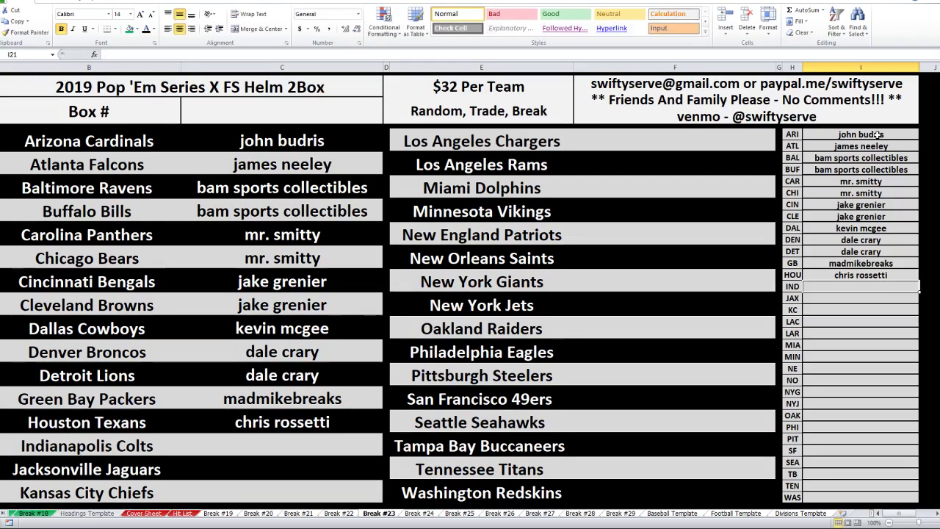
type("chebisai")
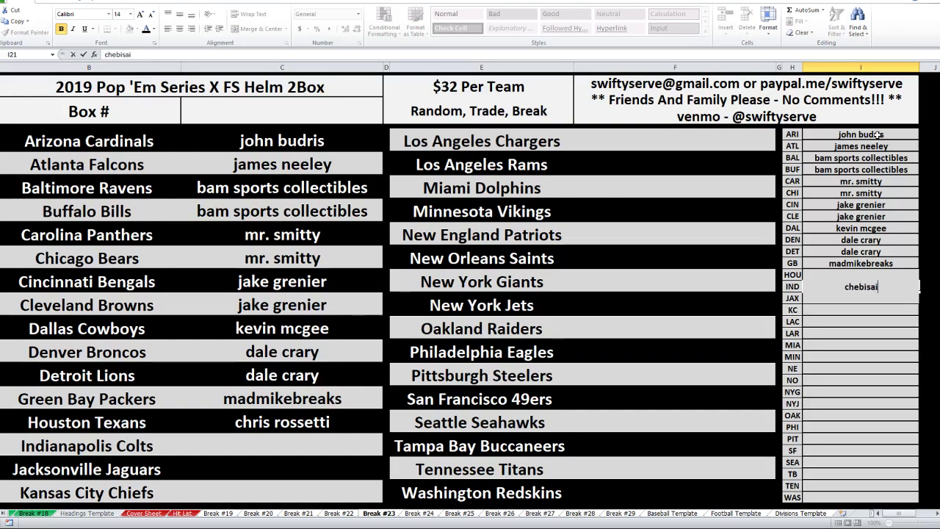
type(" 75")
key("Return")
type("che")
key("Return")
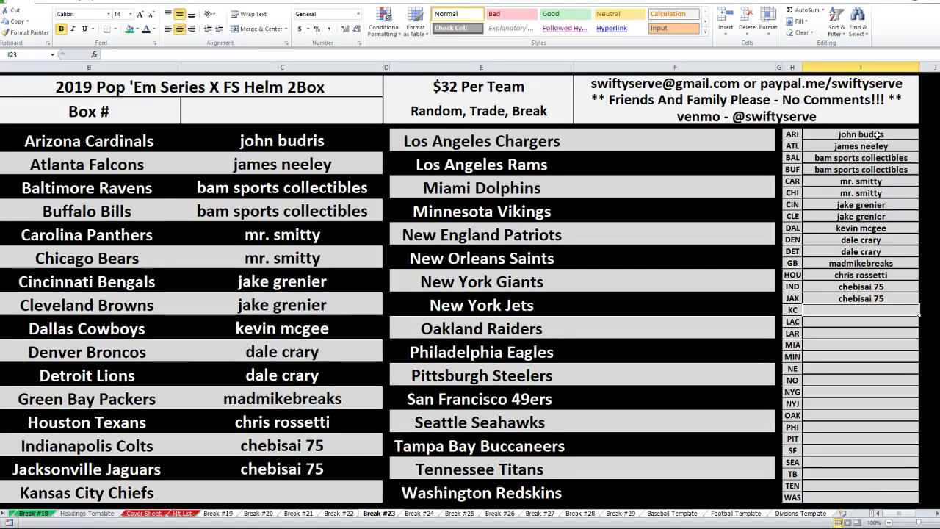
- Enter buyer names for KC, LAC, LAR and MIA, then view the Break #22 sheet
type("jake")
key("Return")
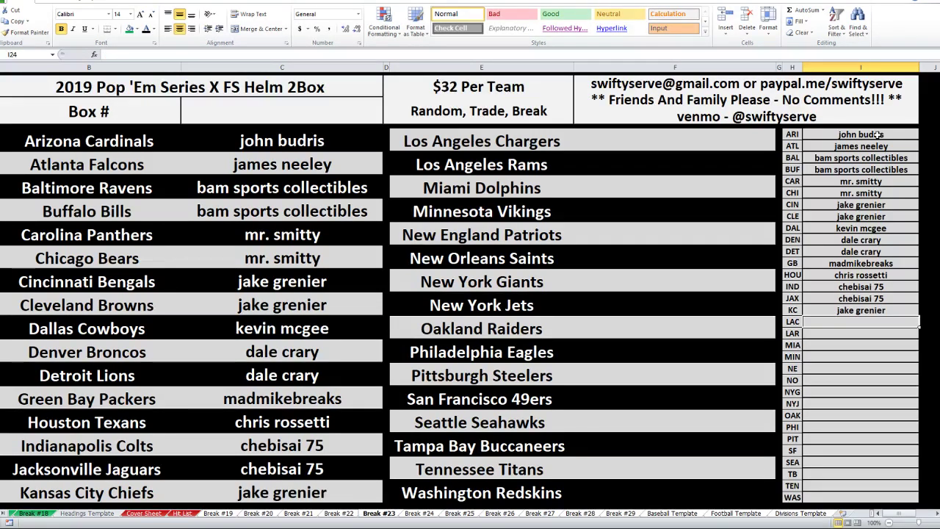
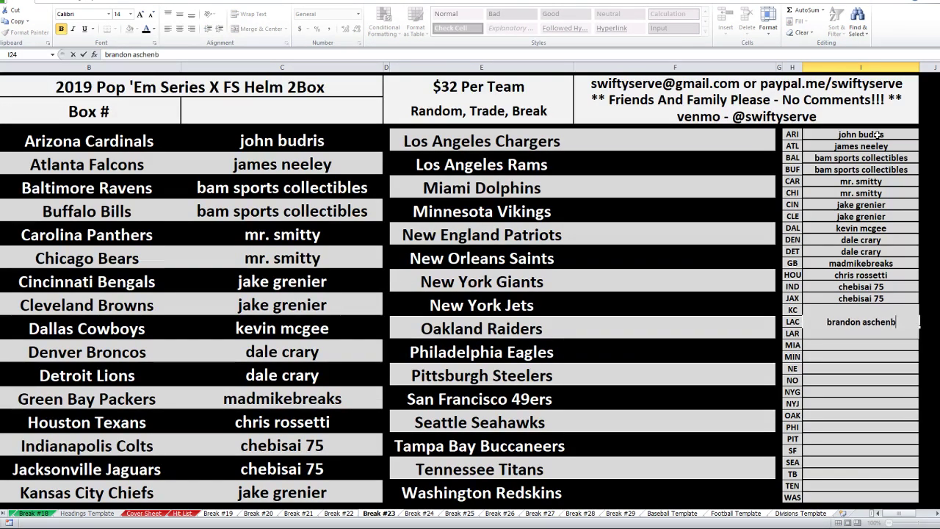
key("Return")
type("br")
key("Return")
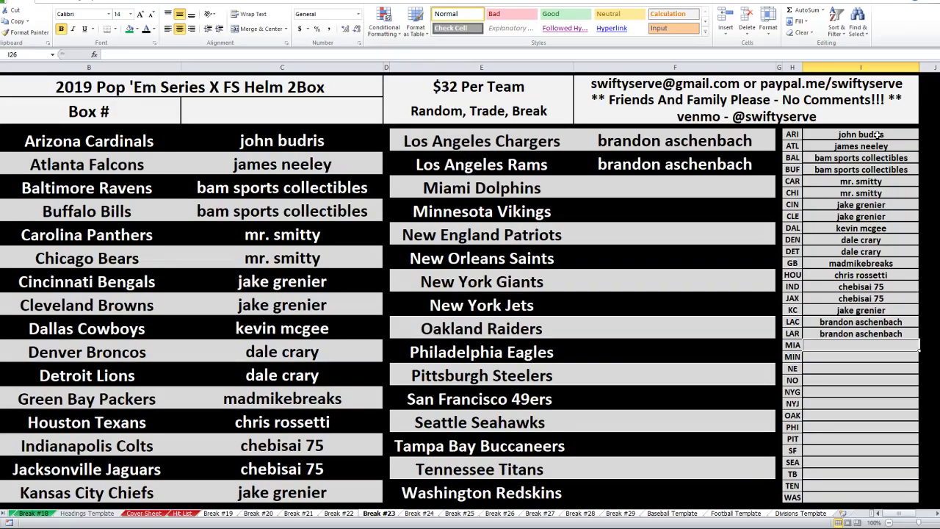
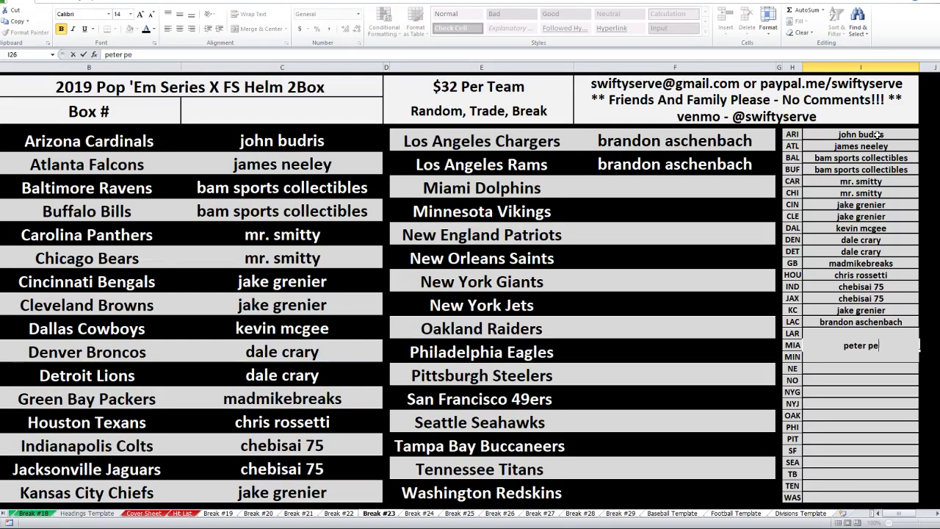
key("Return")
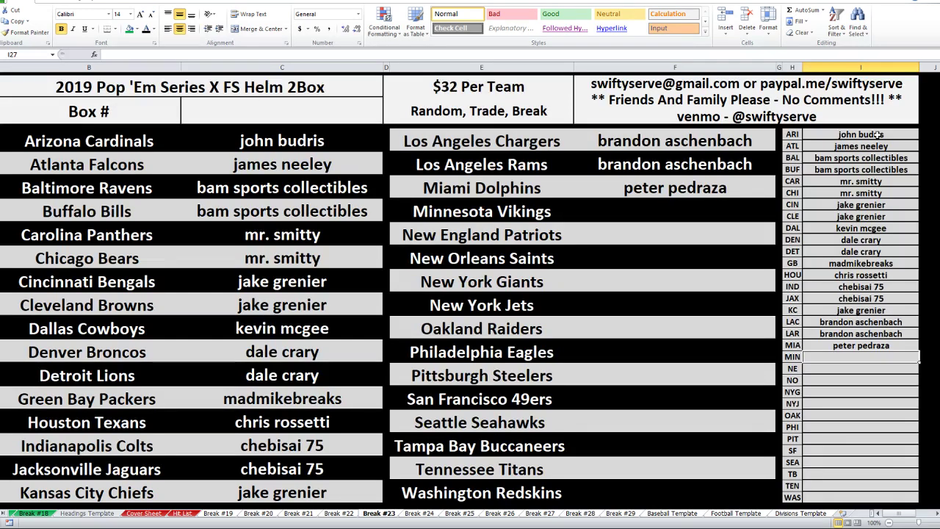
left_click(341, 514)
- Go back to Break #23, then switch to the RANDOM.ORG randomizer in the browser
left_click(380, 513)
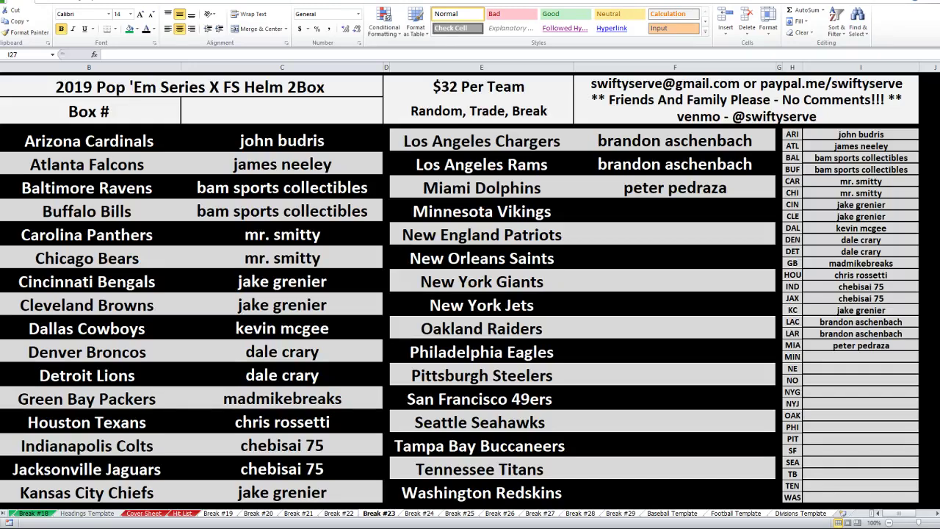
key("alt+Tab")
- Start a fresh List Randomizer, paste in the box-number list and shuffle it
mouse_move(325, 64)
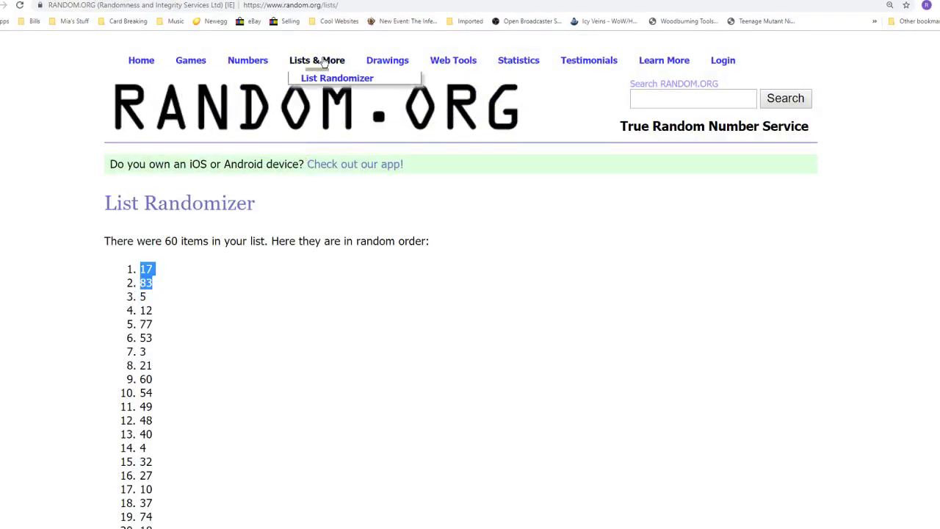
left_click(341, 83)
scroll(293, 363, "down", 1)
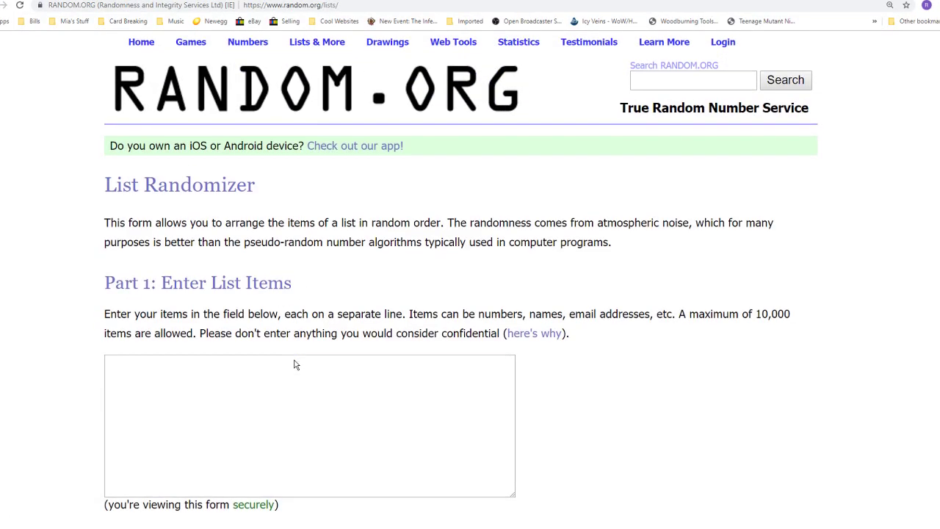
left_click(260, 338)
key("ctrl+v")
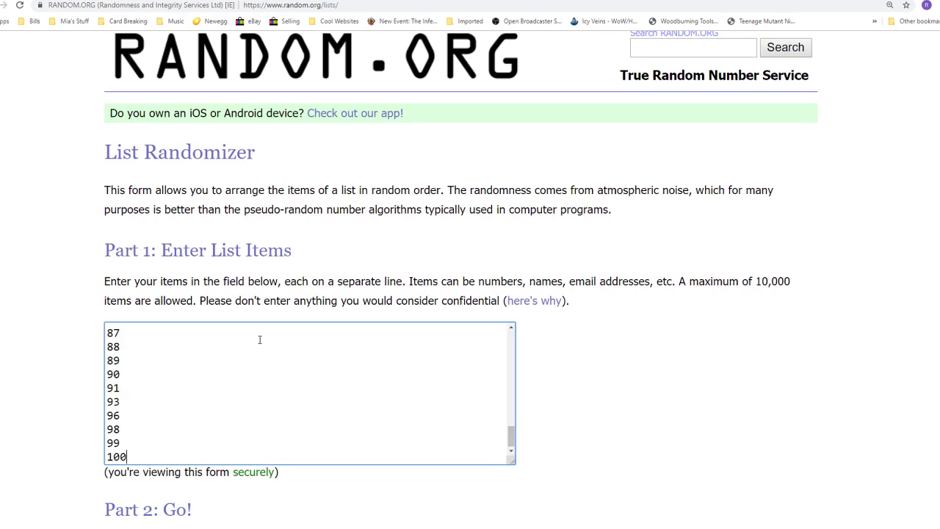
scroll(221, 470, "down", 2)
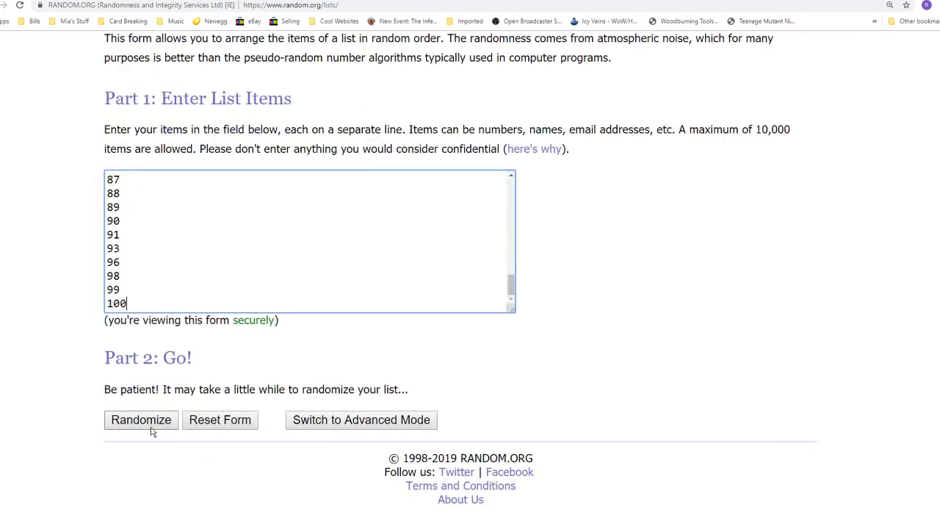
left_click(149, 424)
- Reshuffle the list twice more, select the top results 26 and 48, and return to Excel
scroll(150, 424, "down", 8)
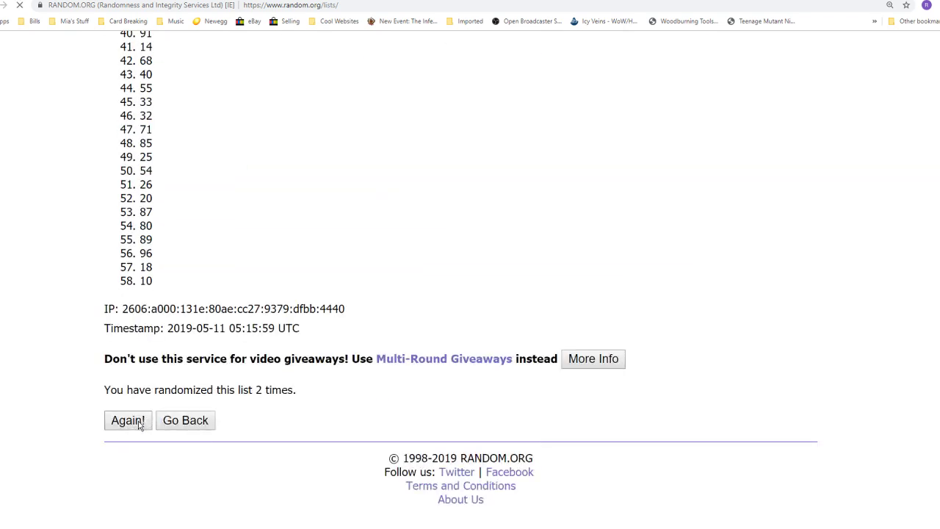
scroll(139, 424, "down", 10)
left_click(128, 420)
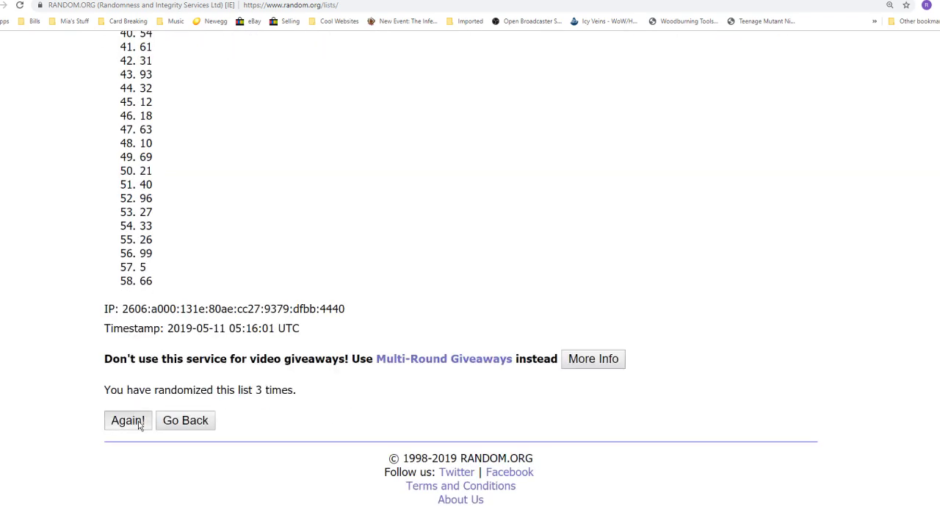
scroll(139, 424, "down", 10)
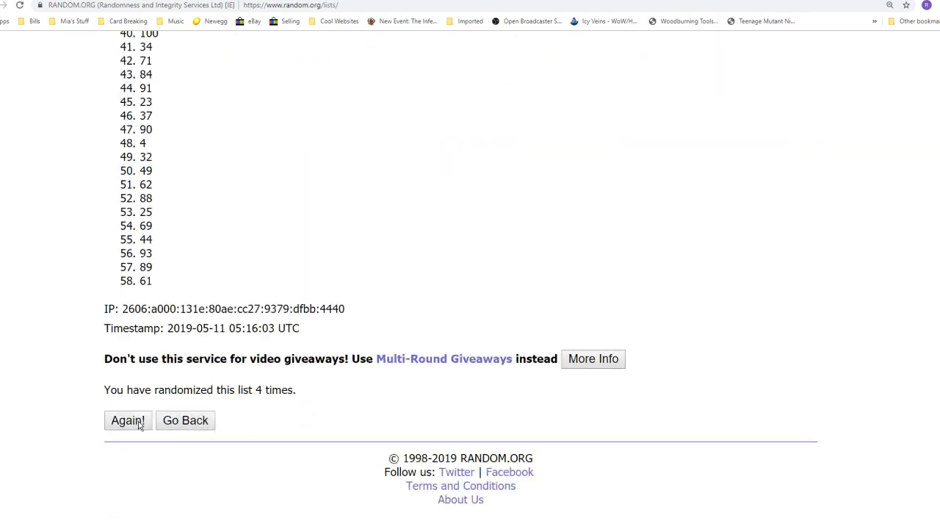
left_click(128, 420)
scroll(127, 420, "down", 10)
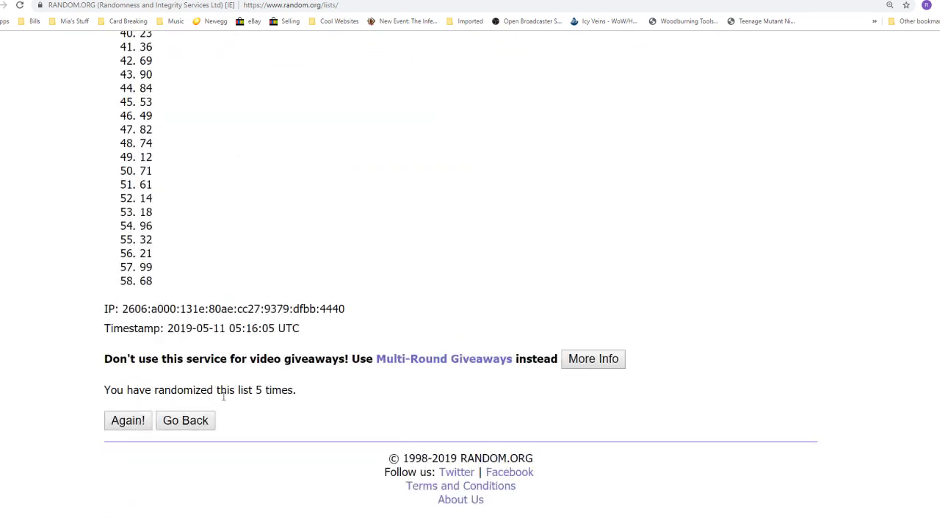
left_click_drag(217, 392, 347, 374)
scroll(348, 376, "up", 15)
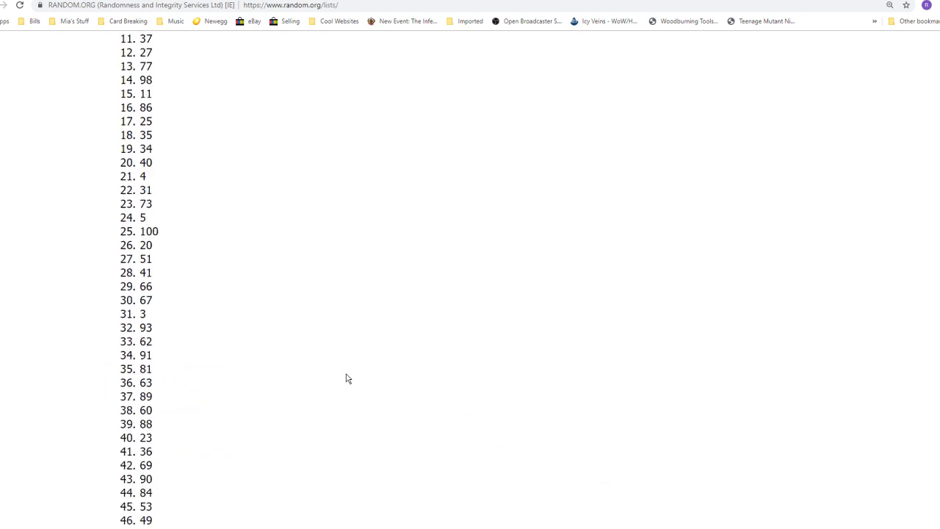
left_click_drag(135, 272, 169, 284)
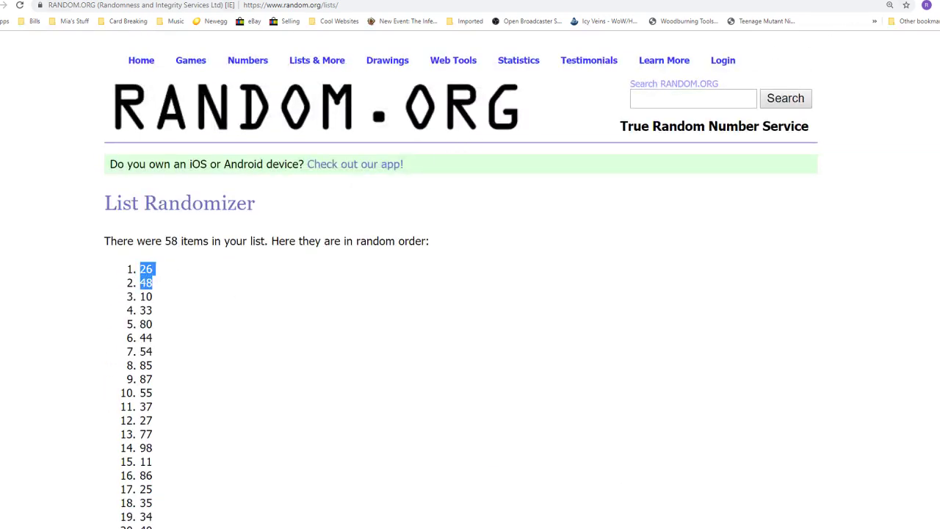
key("alt+Tab")
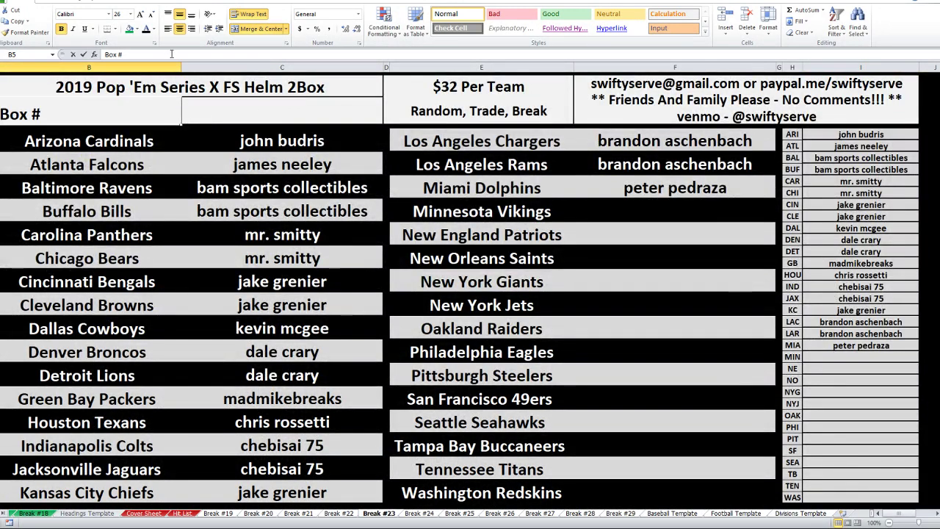
- Change the B5 header to 'Box #26, 48' and select the MIN buyer cell
left_click(171, 53)
type("26,")
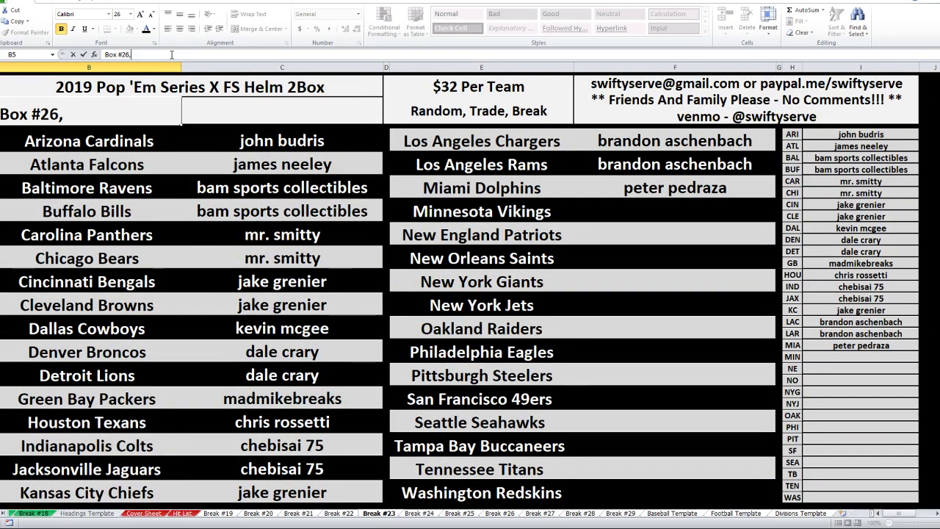
type(" 48")
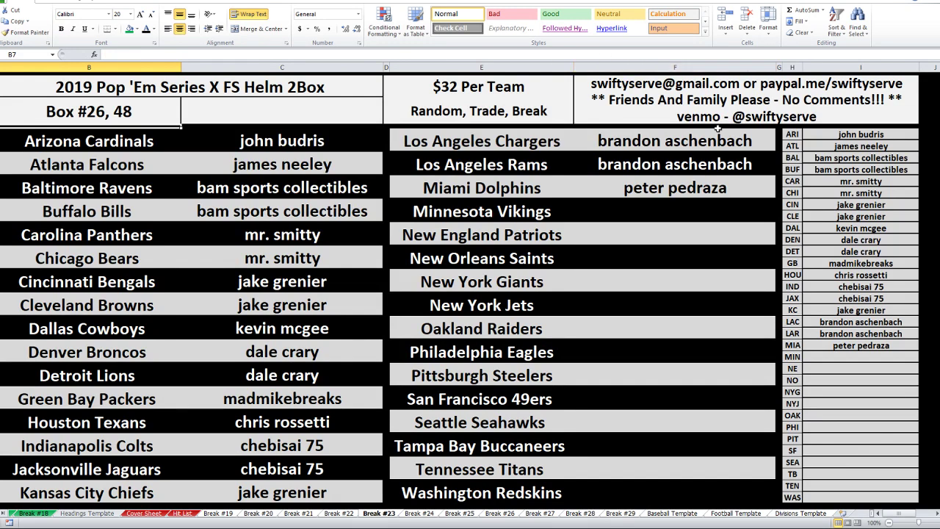
left_click(869, 359)
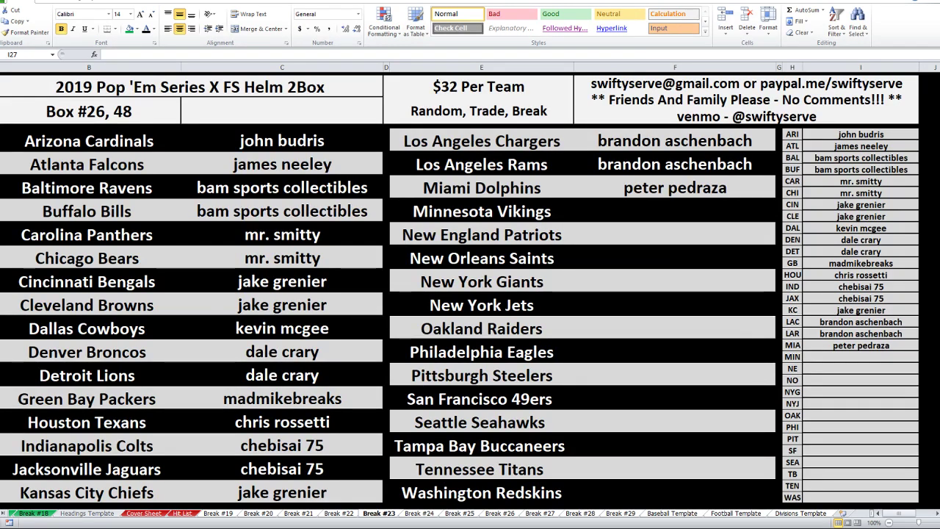
- Enter buyer names in column I for MIN, NE, NO, NYG and NYJ
left_click_drag(879, 350, 879, 360)
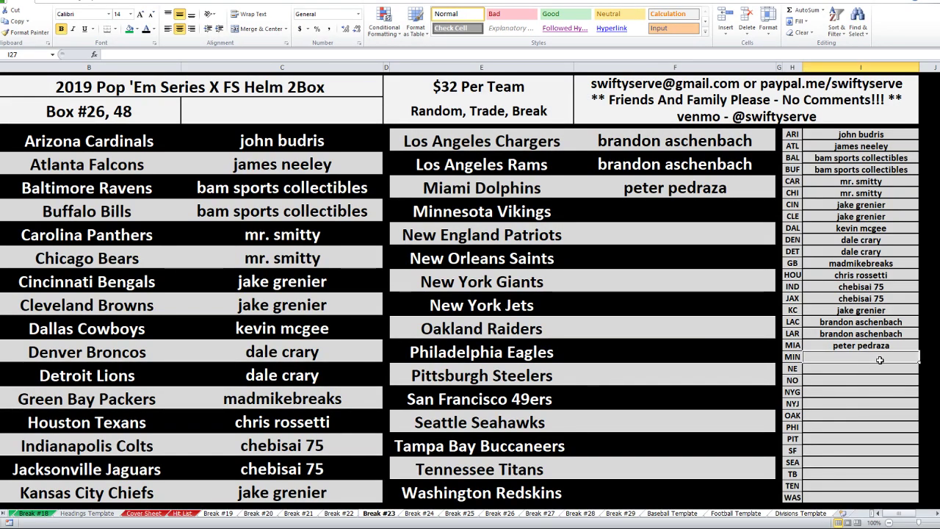
type("philly")
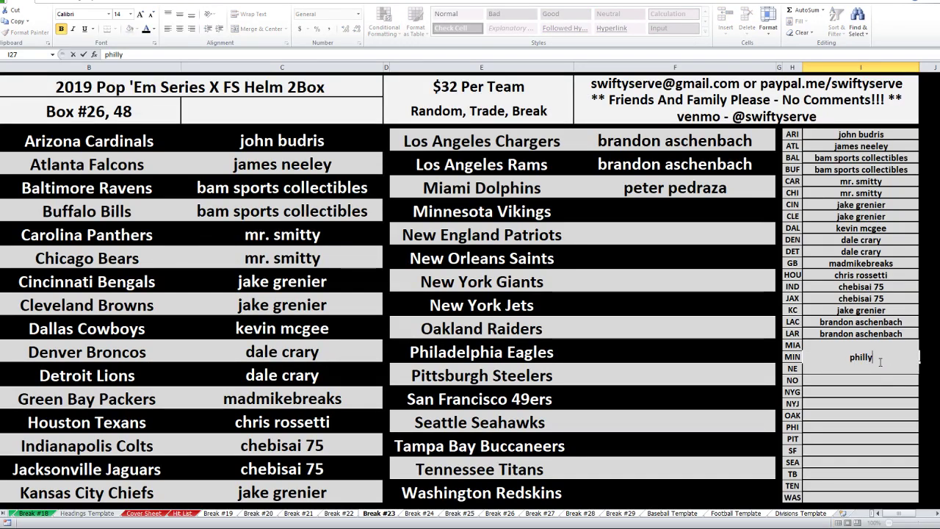
type("phan sports")
key("Return")
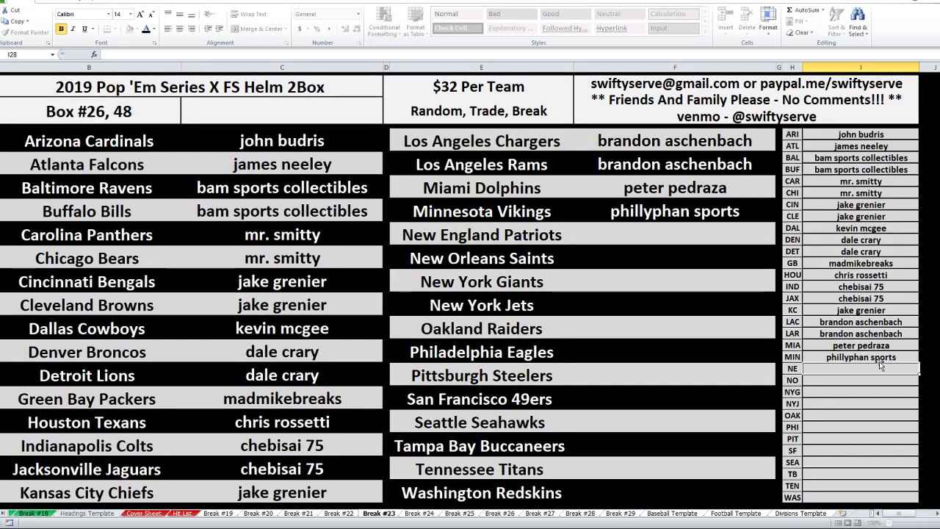
type("jake g")
key("Return")
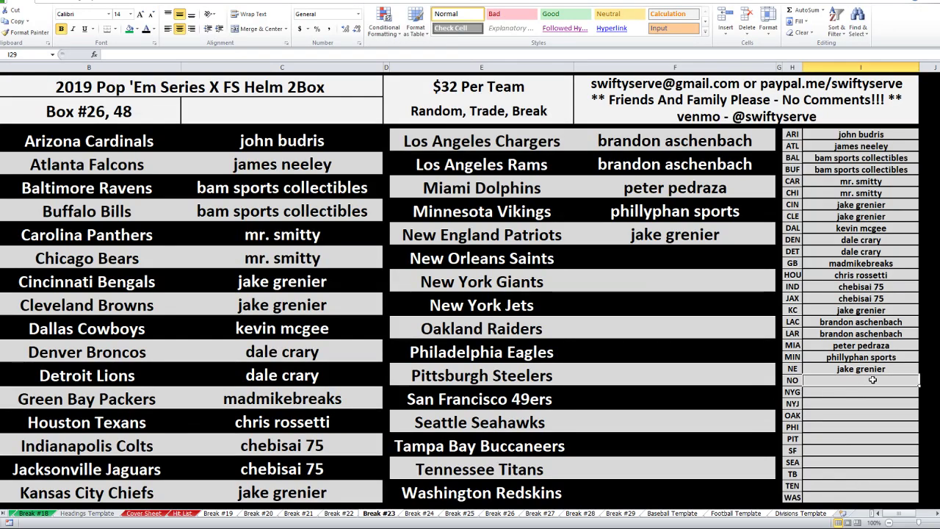
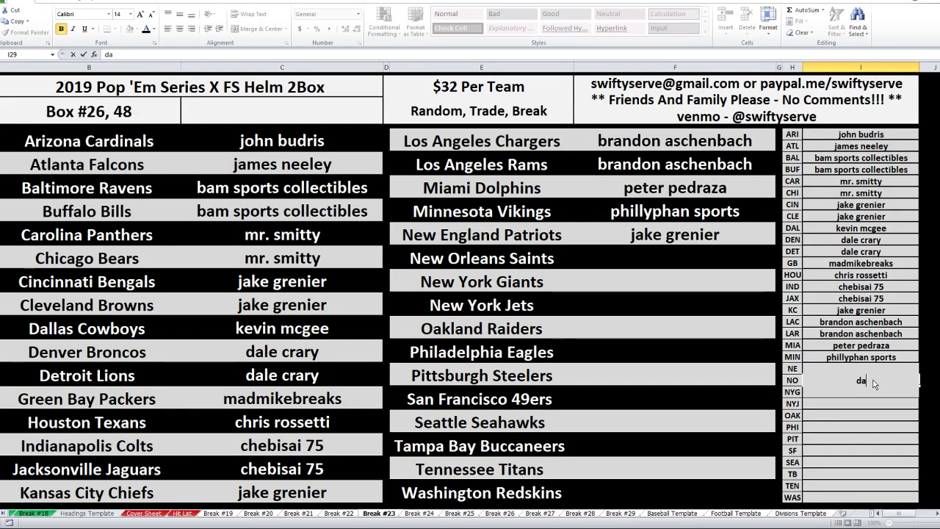
key("Return")
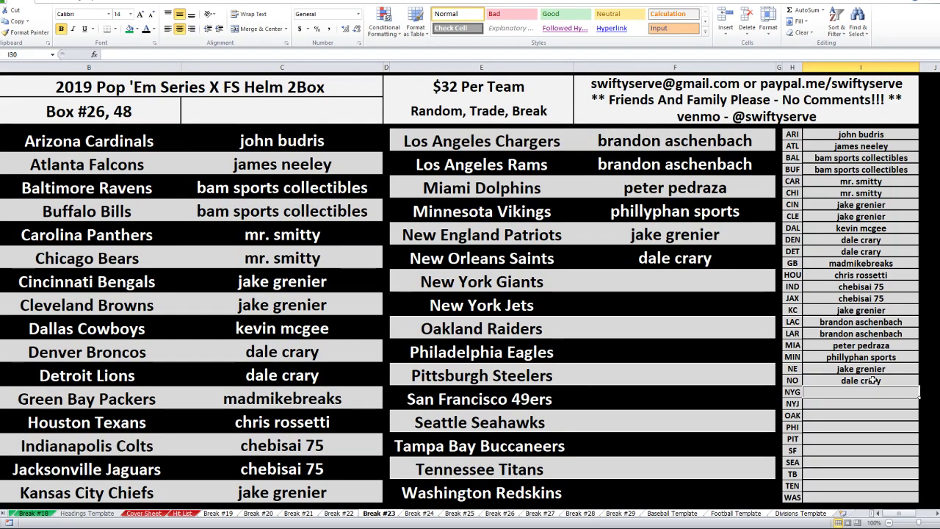
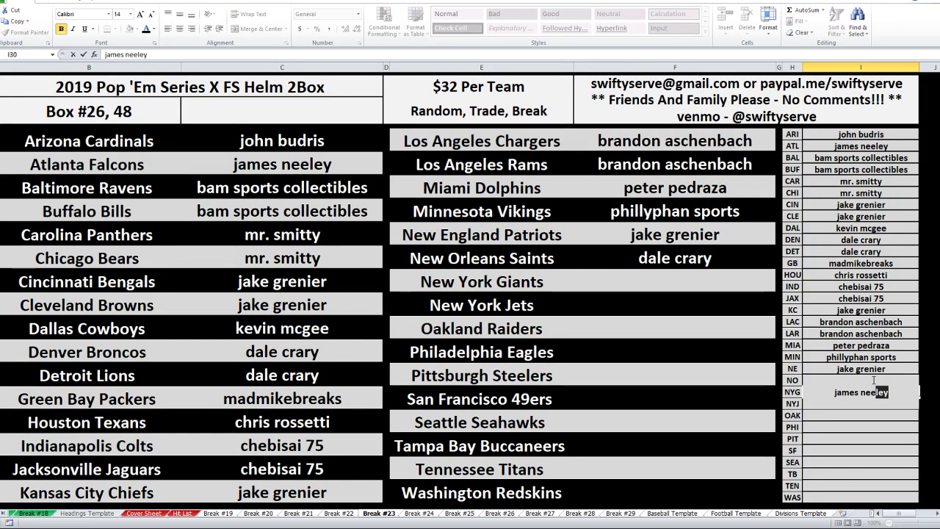
key("Return")
type("bam sports collectibles")
key("Return")
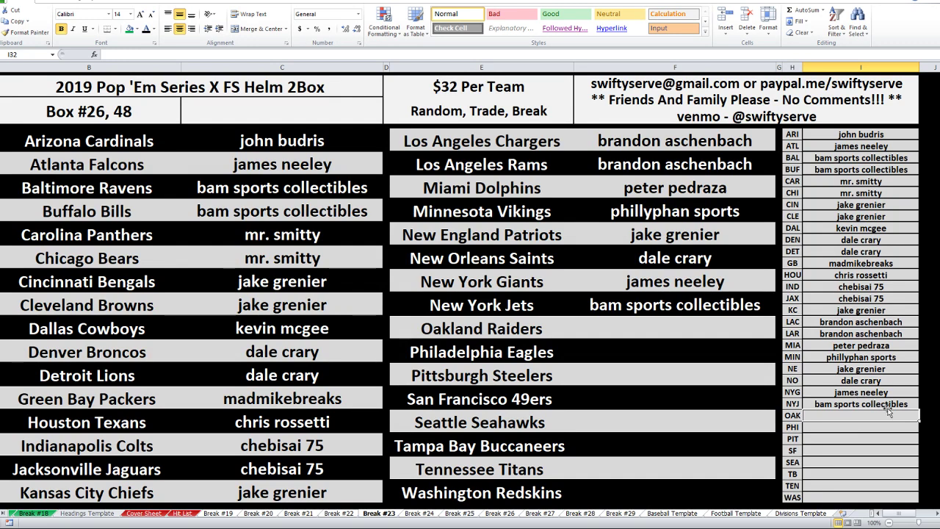
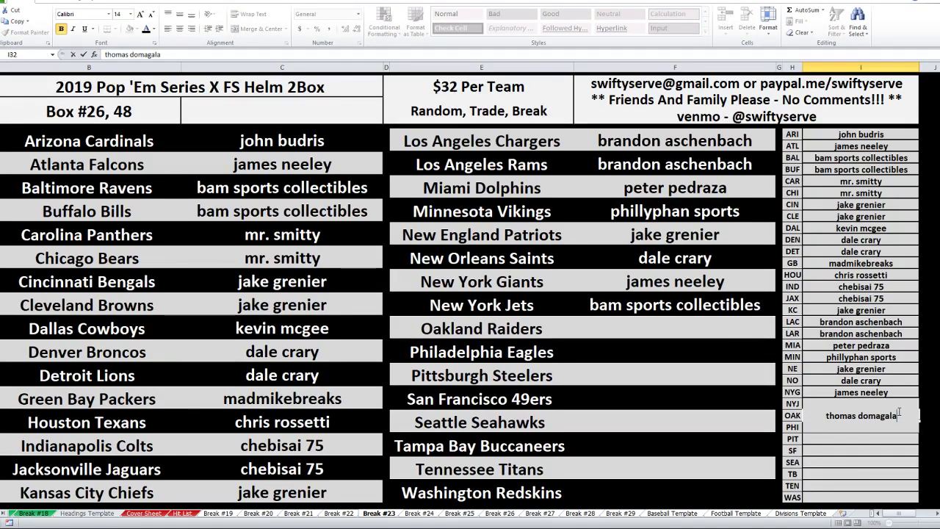
- Enter buyer names in column I for OAK, PHI, PIT and SF
key("Return")
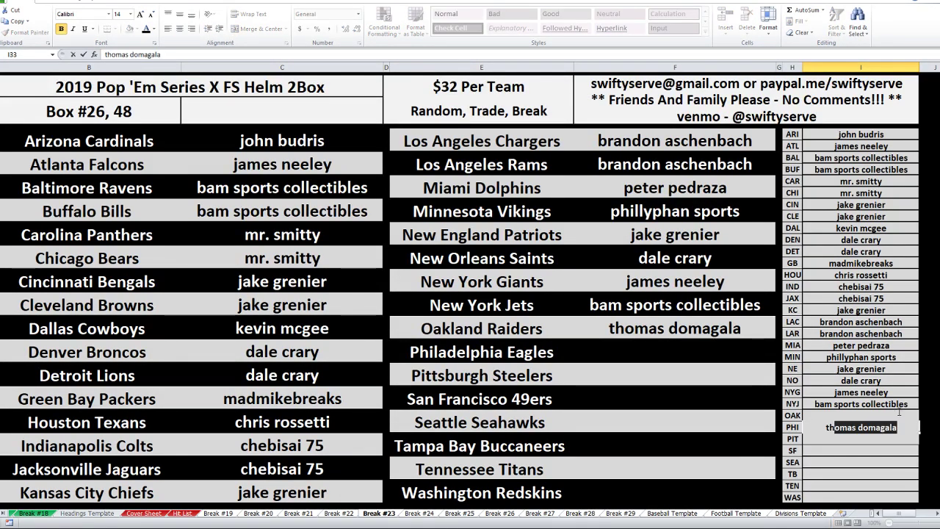
key("Return")
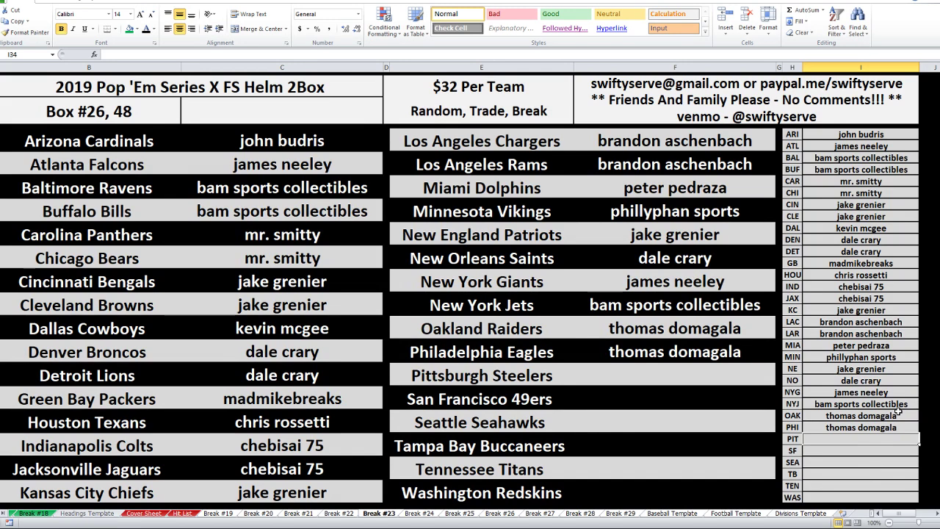
type("kidd capone")
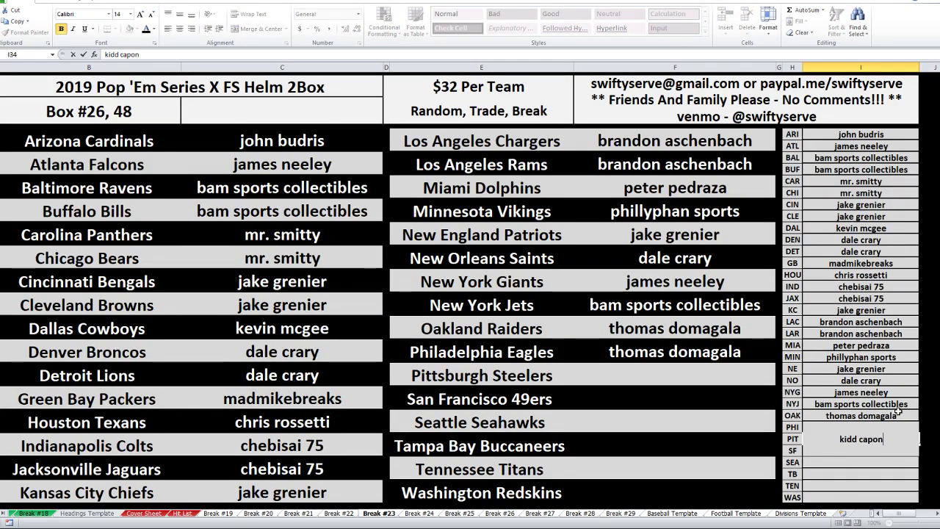
key("Return")
type("michael ")
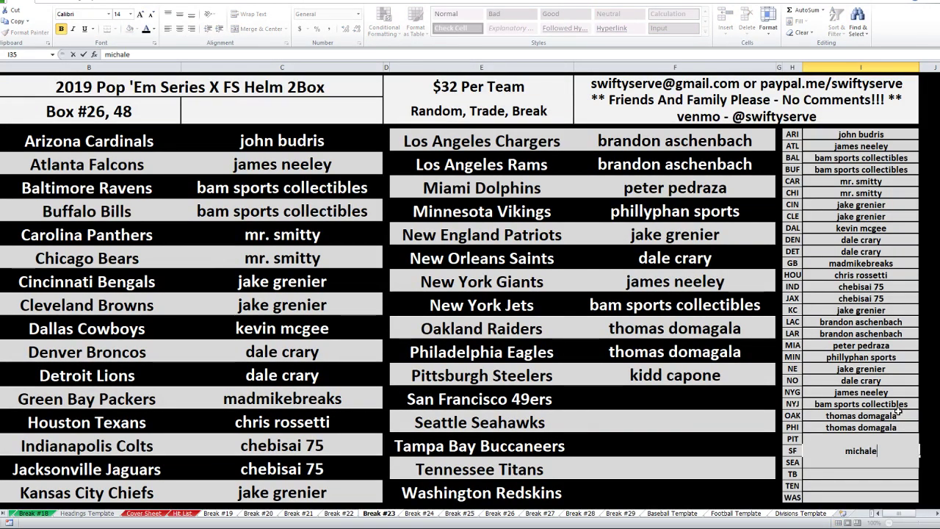
type("b")
key("Return")
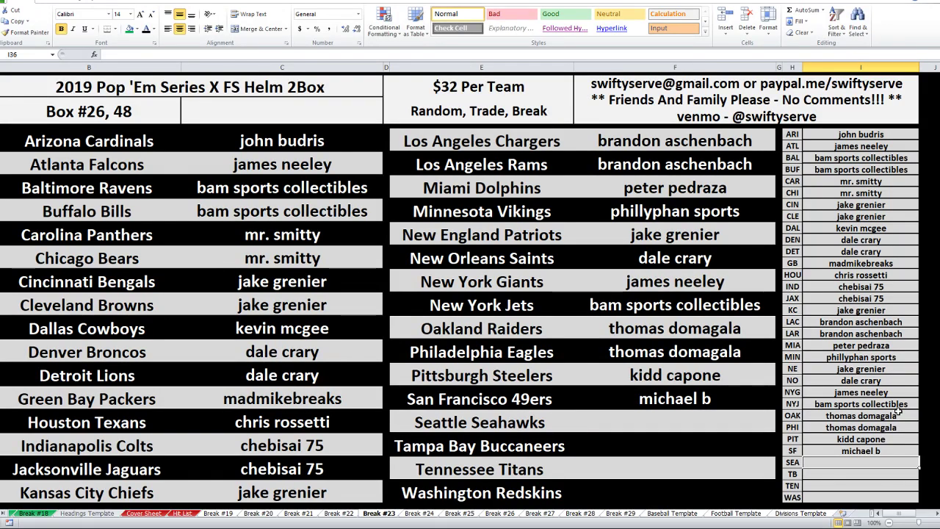
- Enter the buyer names for SEA, TB, TEN and WAS in column I
type("j parker")
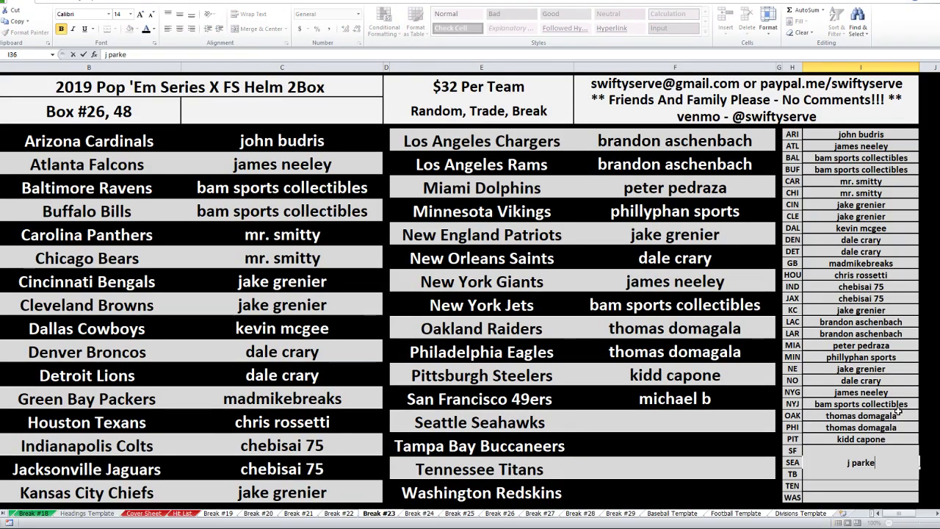
key("Return")
type("j par")
key("Return")
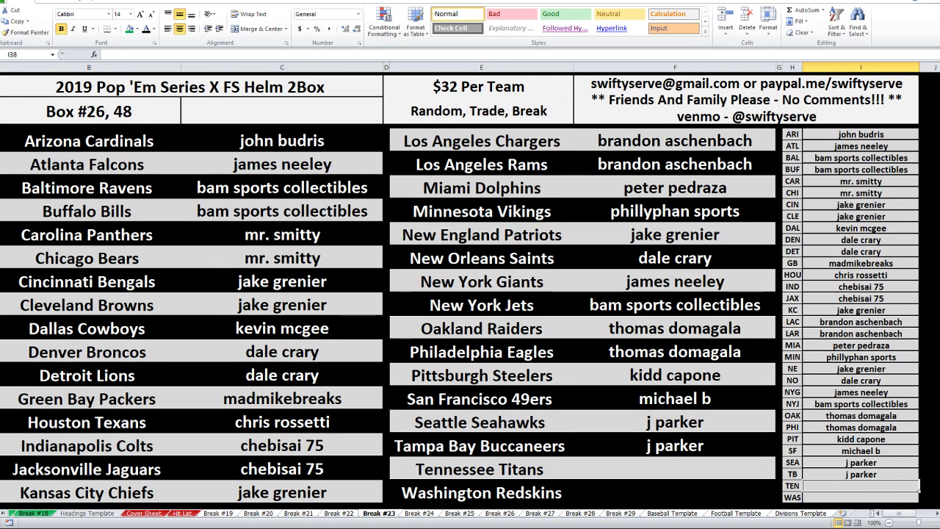
type("chebisai 75")
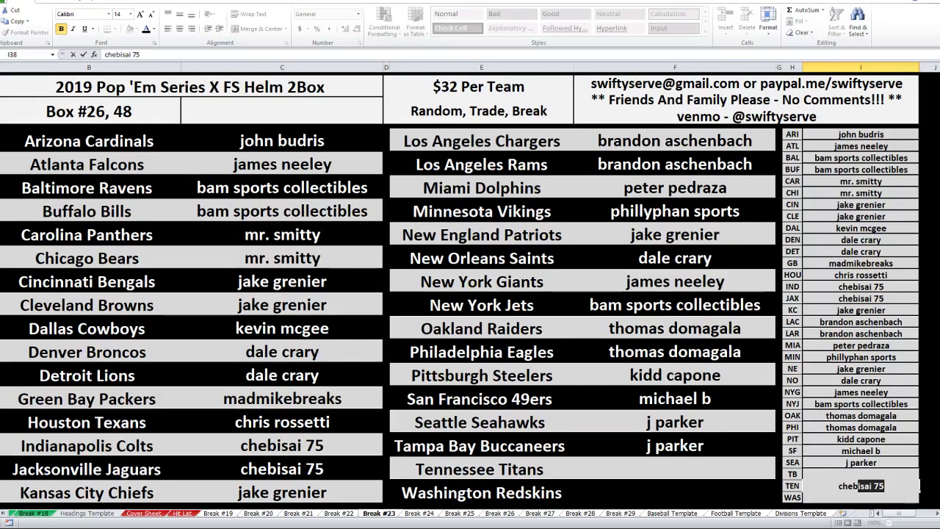
key("Return")
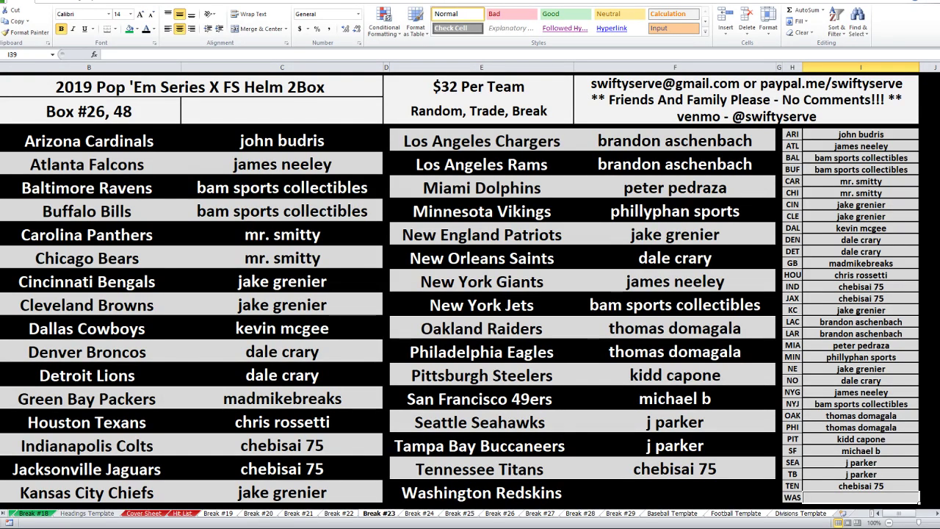
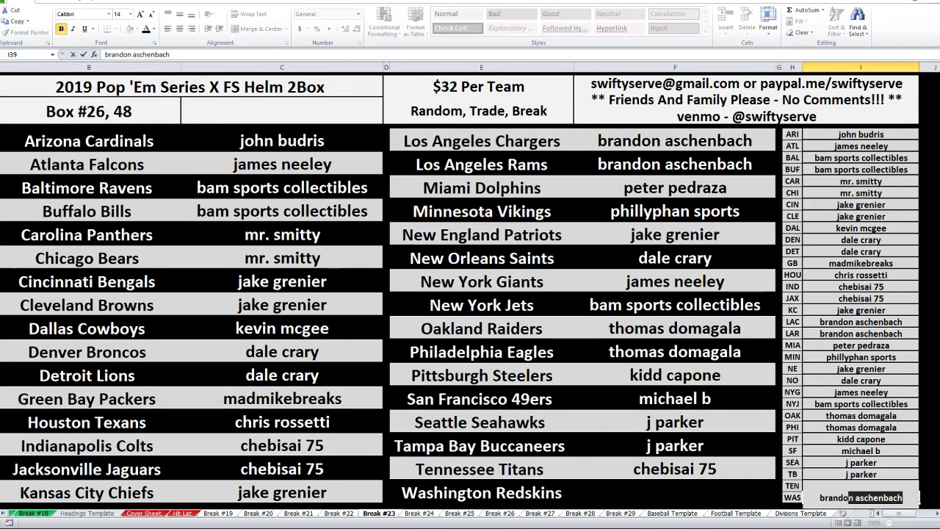
key("Return")
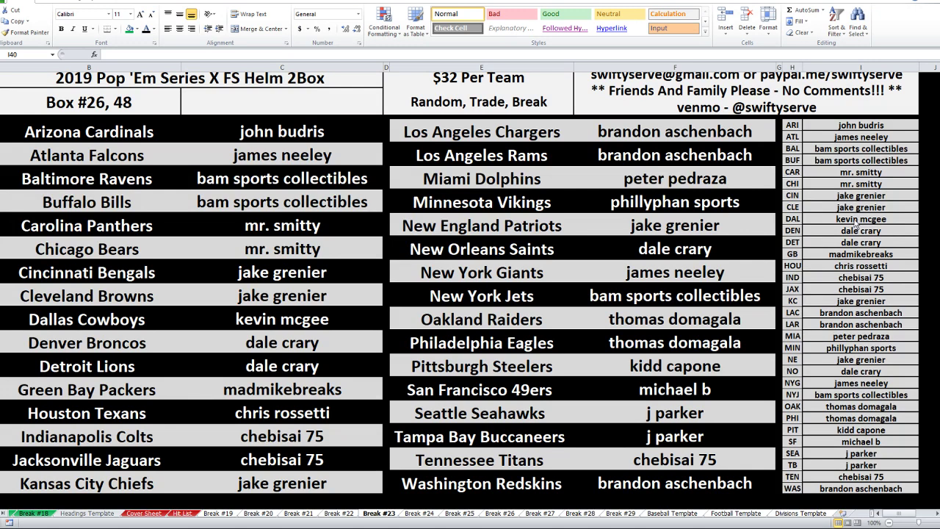
- Multi-select the DAL, BAL, BUF, NYJ, GB, CIN, CLE, NE and KC rows in H:I
left_click_drag(792, 218, 837, 219)
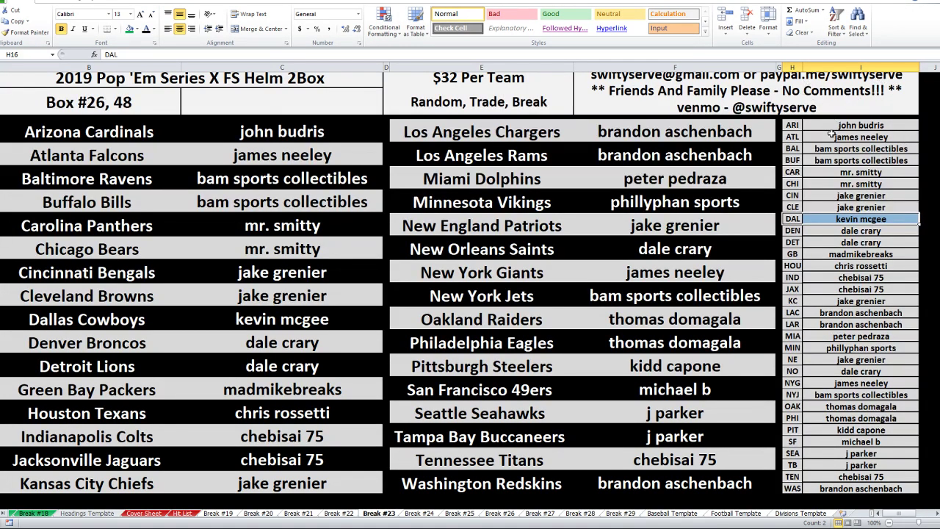
left_click_drag(801, 148, 818, 160)
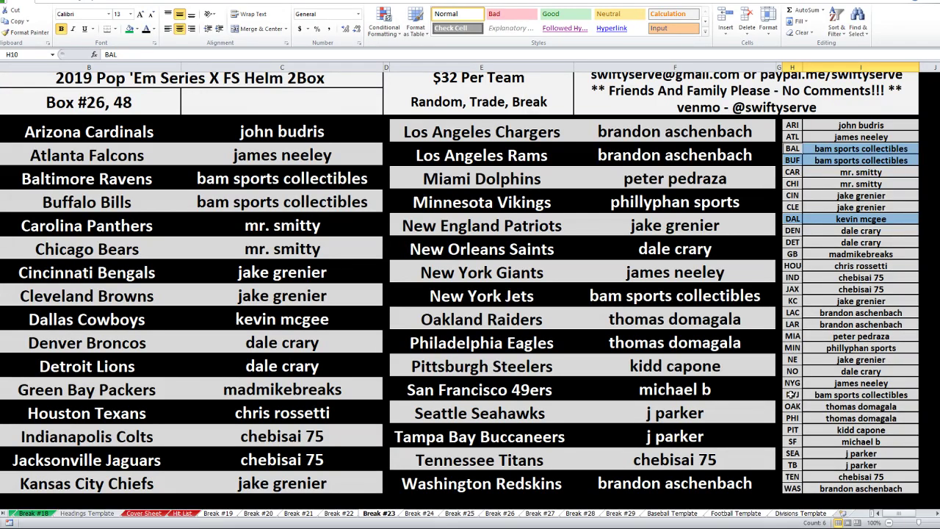
left_click_drag(792, 395, 821, 395)
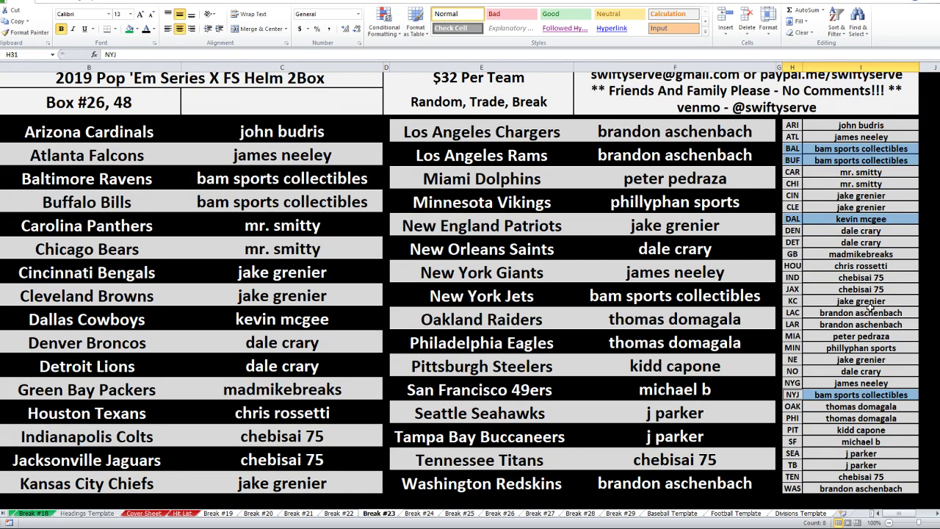
left_click_drag(793, 254, 834, 254)
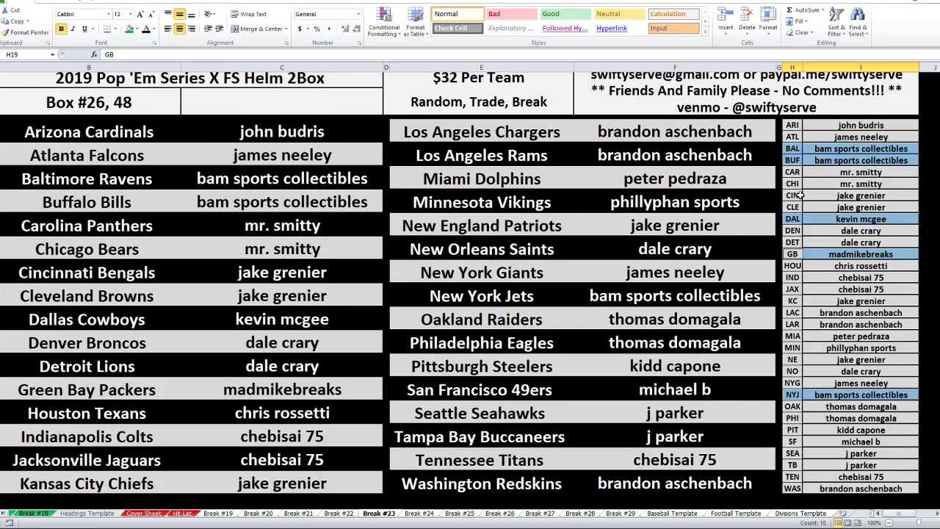
left_click_drag(800, 195, 847, 208)
left_click_drag(794, 360, 815, 357)
left_click_drag(796, 301, 818, 300)
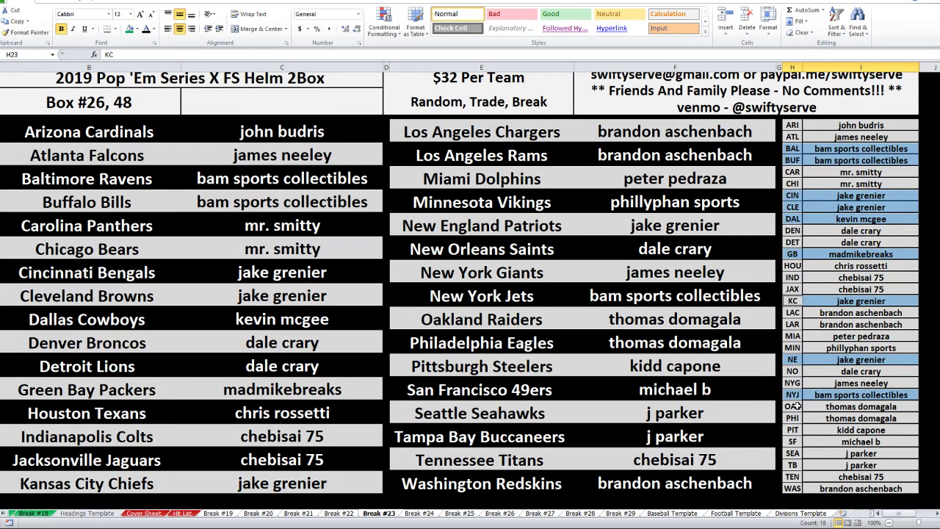
- Add the OAK, PHI, ARI, DEN, DET, ATL and NO rows and fill the selection green
left_click_drag(798, 405, 813, 417)
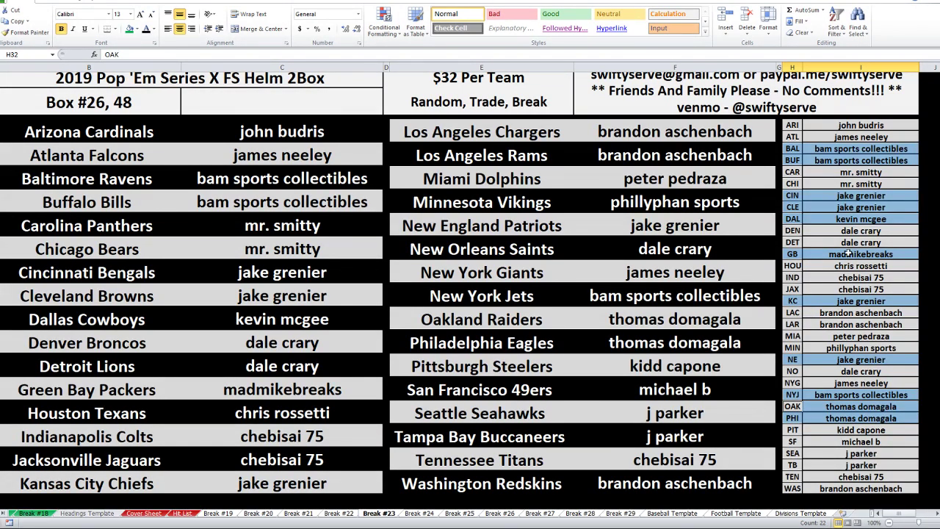
left_click_drag(799, 125, 816, 126)
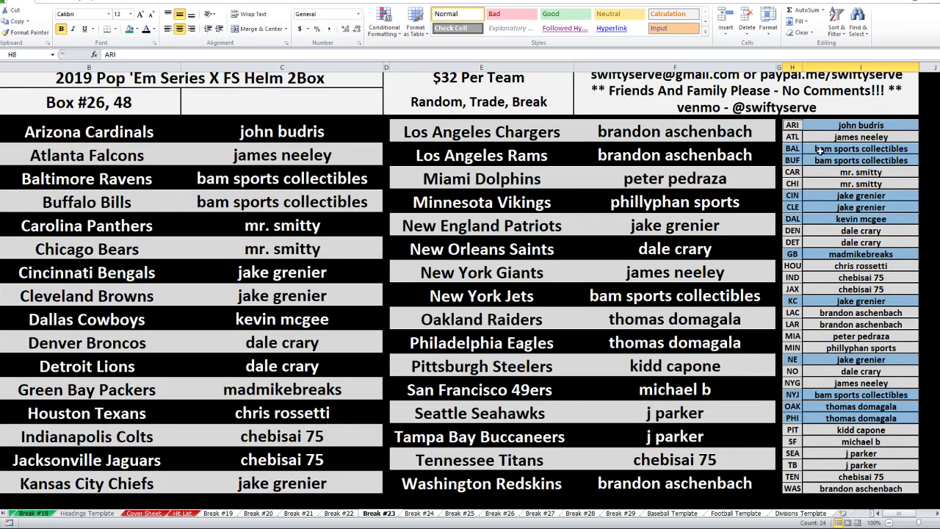
left_click_drag(793, 230, 807, 242)
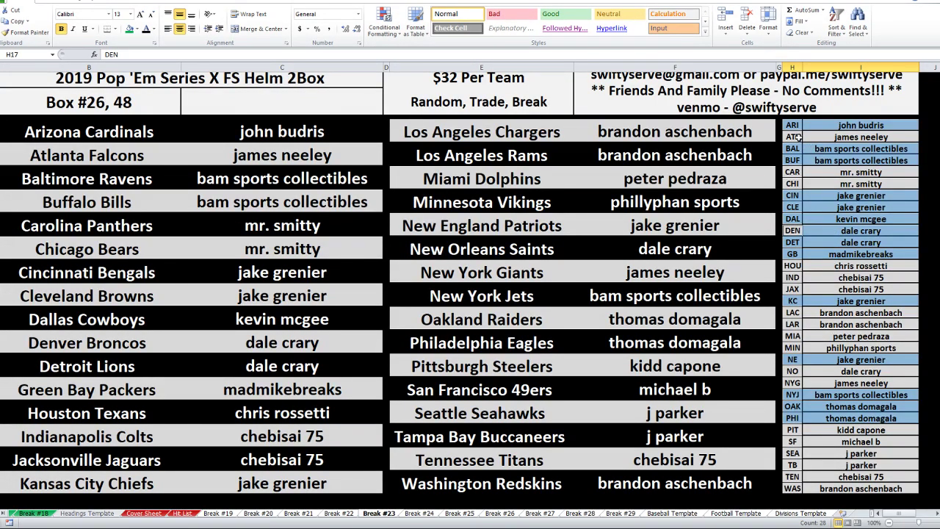
left_click_drag(802, 139, 822, 139)
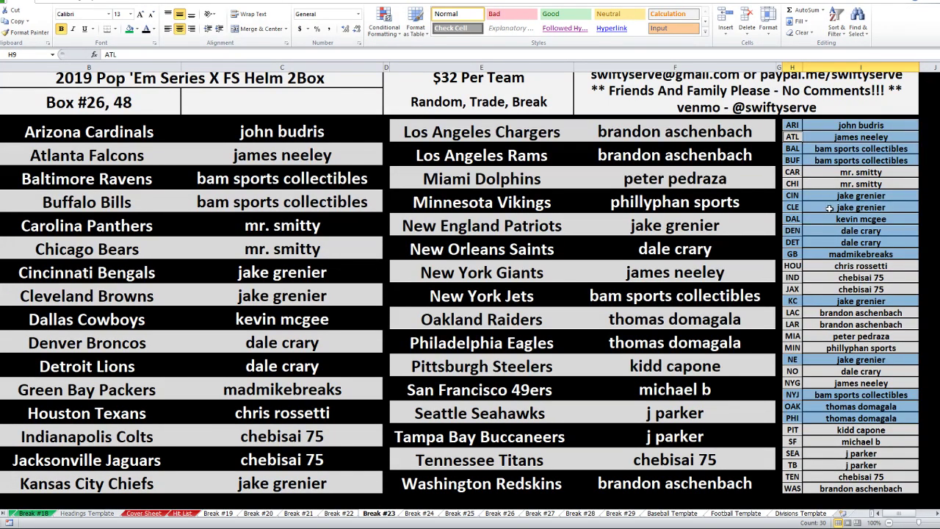
left_click_drag(796, 382, 830, 376)
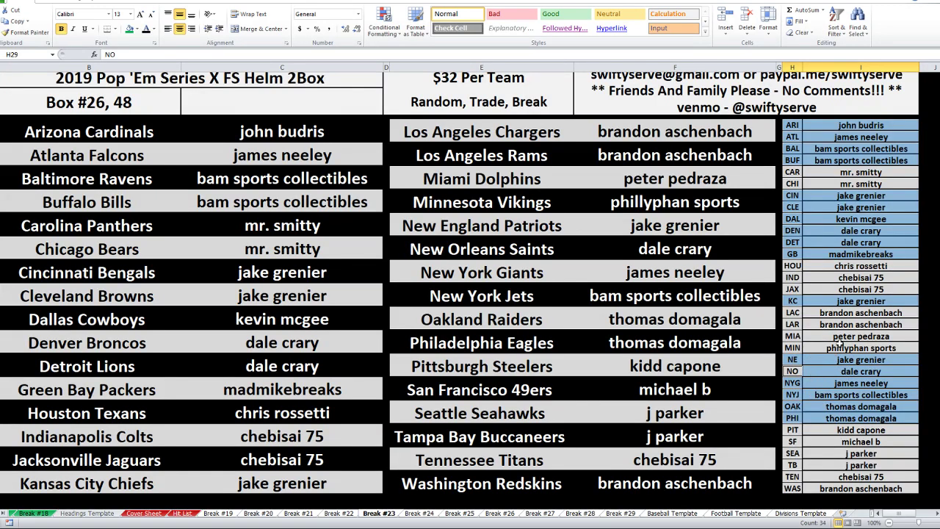
left_click(128, 29)
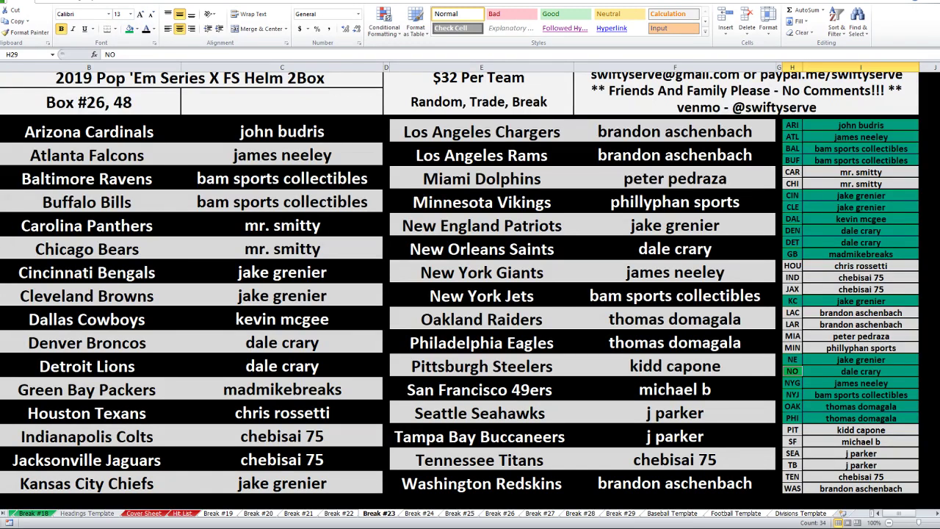
left_click(792, 371)
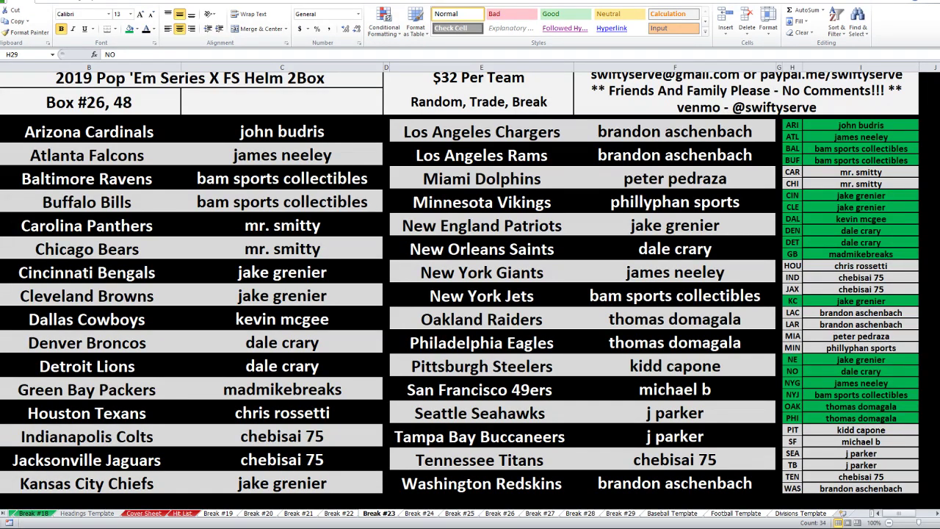
- Select the TEN, IND, JAX, LAC, LAR, WAS, CAR and CHI rows and fill them green
key("ctrl+a")
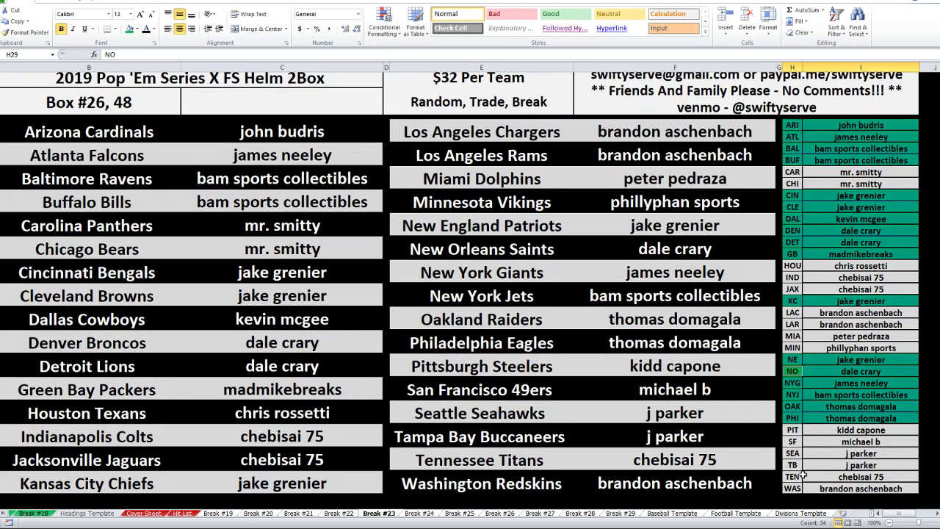
left_click_drag(802, 476, 811, 476)
left_click_drag(799, 278, 814, 289)
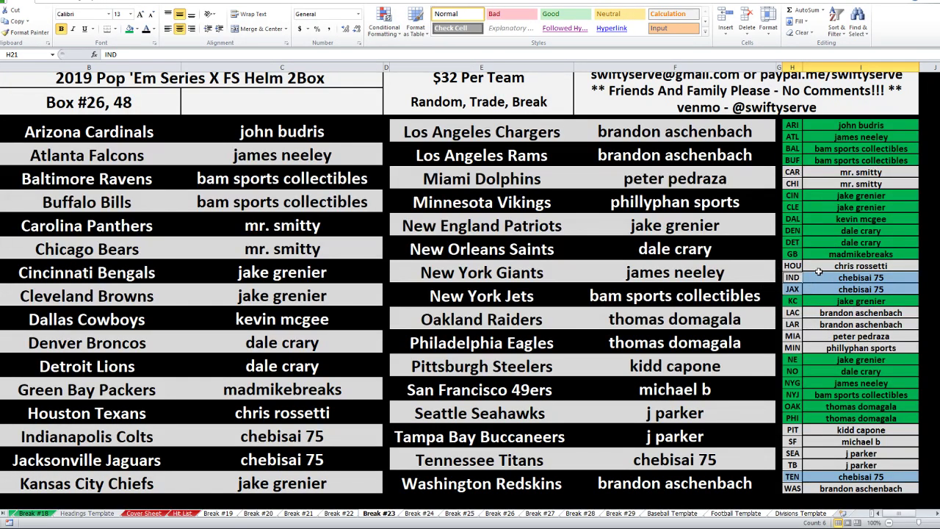
left_click_drag(796, 313, 810, 323)
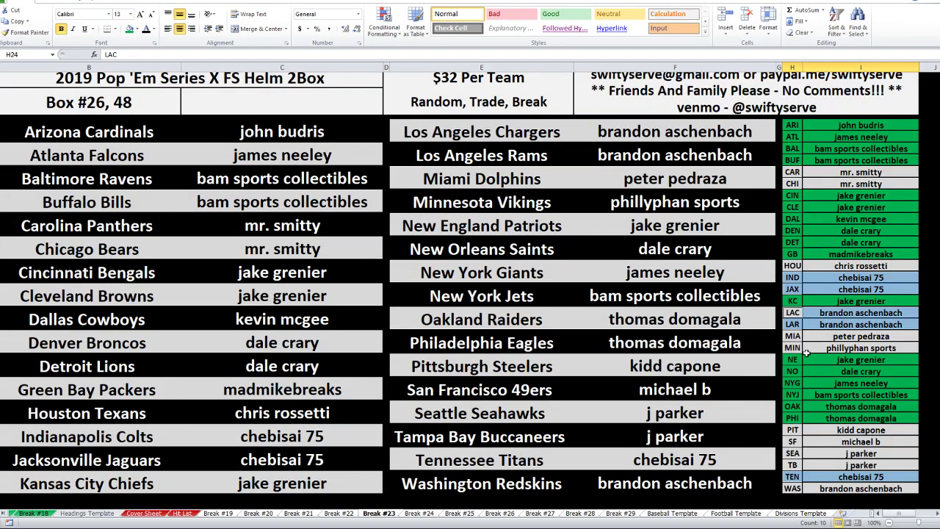
left_click_drag(801, 488, 814, 489)
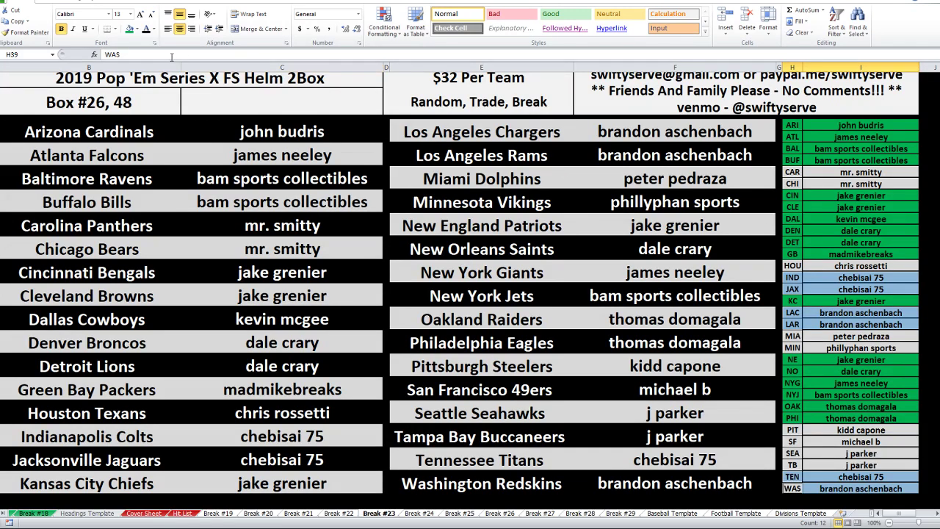
left_click_drag(795, 173, 807, 184)
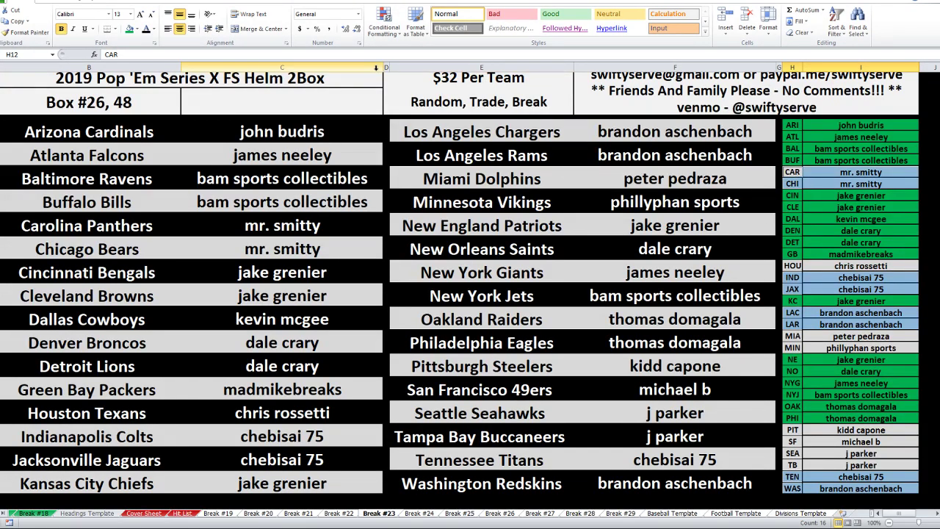
left_click(129, 28)
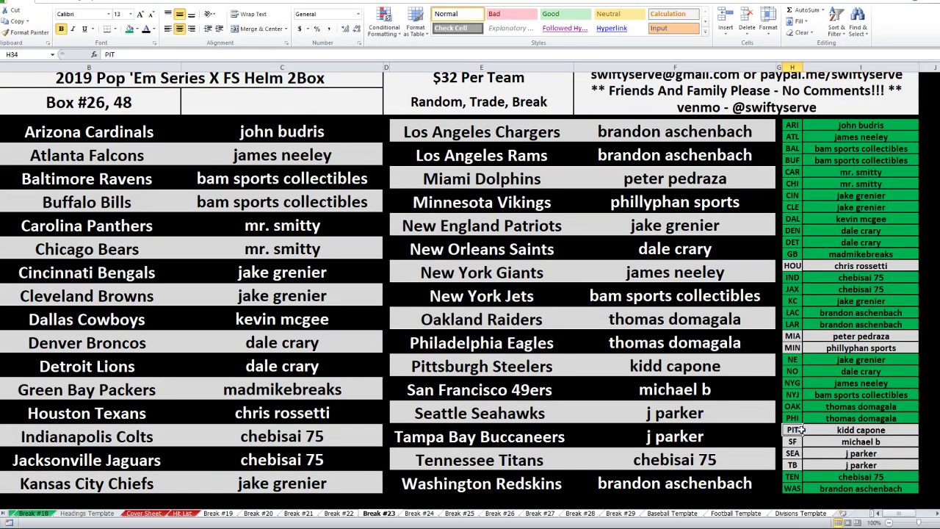
- Fill the PIT, MIA, MIN, SEA and TB rows green, one selection at a time
left_click_drag(796, 430, 814, 431)
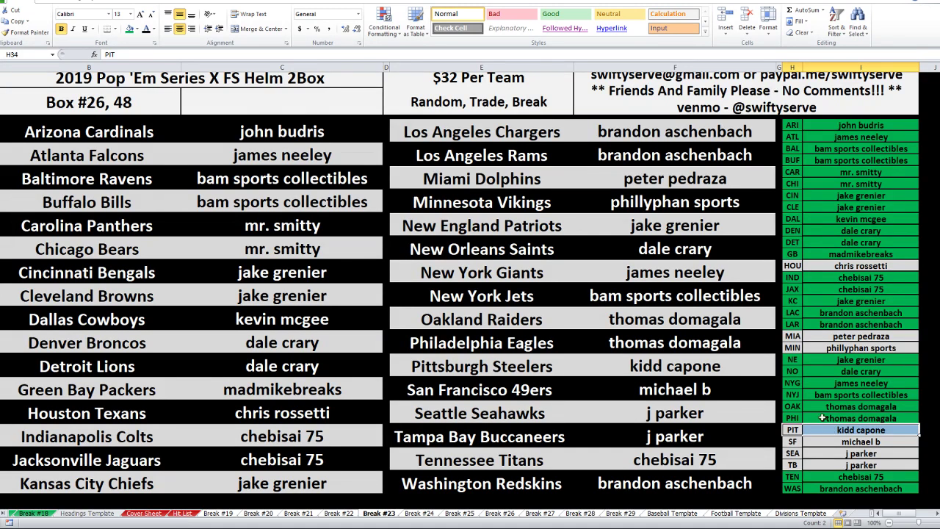
left_click(129, 29)
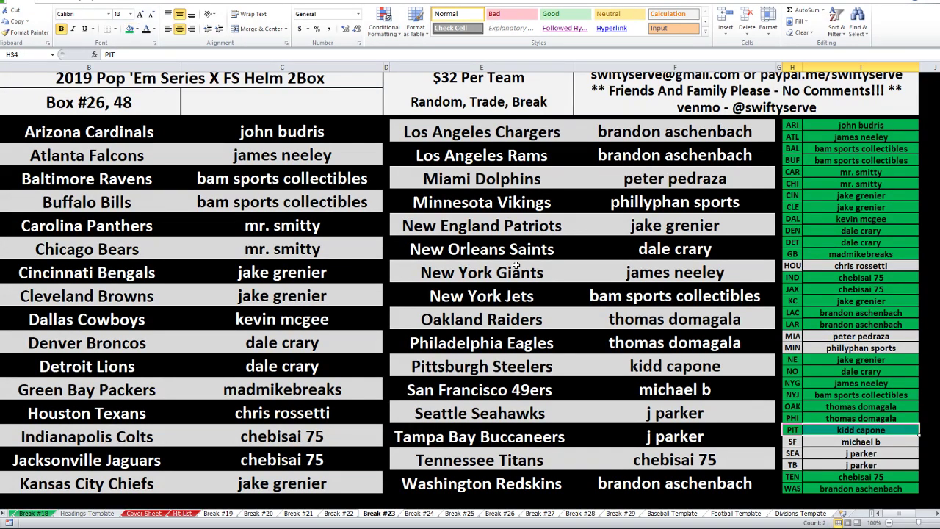
left_click(796, 335)
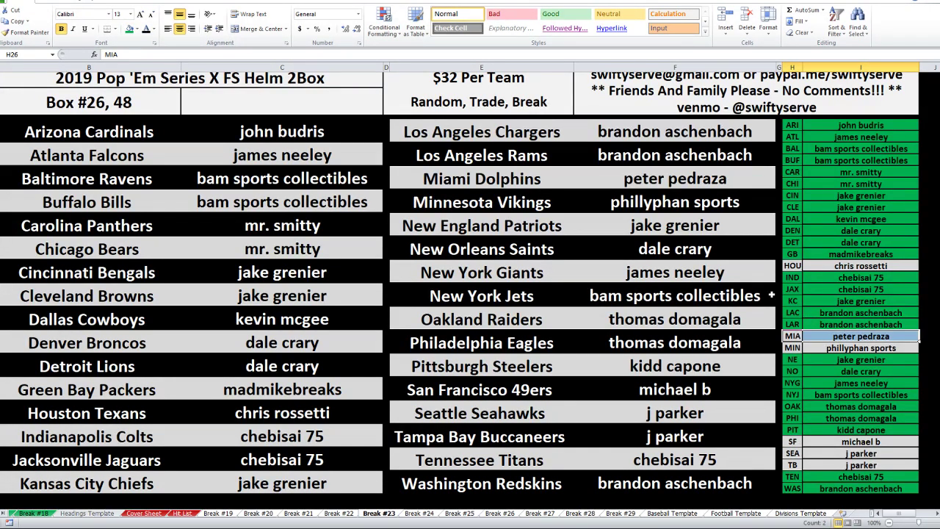
left_click(129, 29)
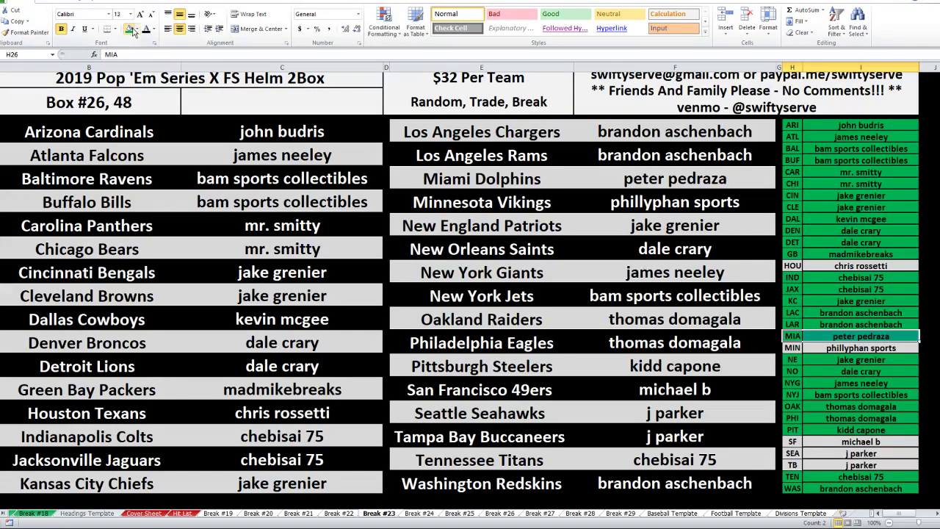
left_click(127, 64)
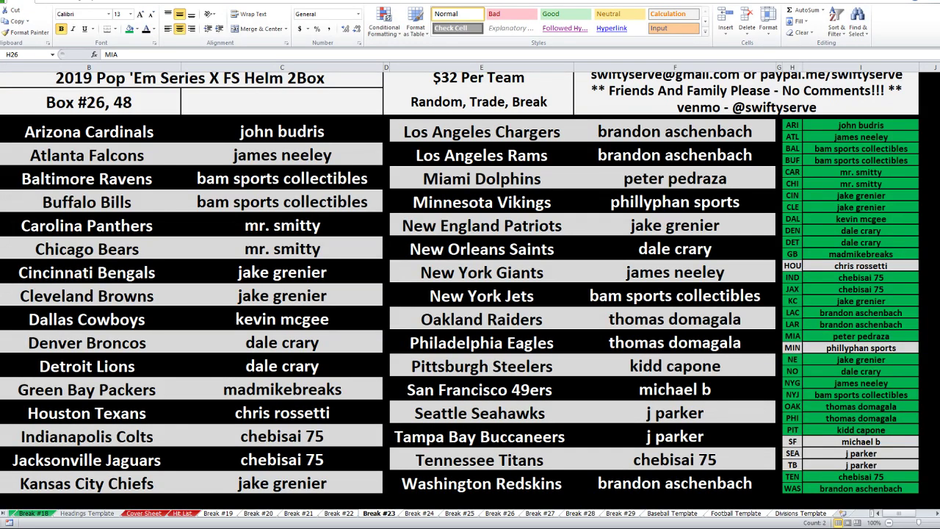
left_click_drag(793, 349, 824, 348)
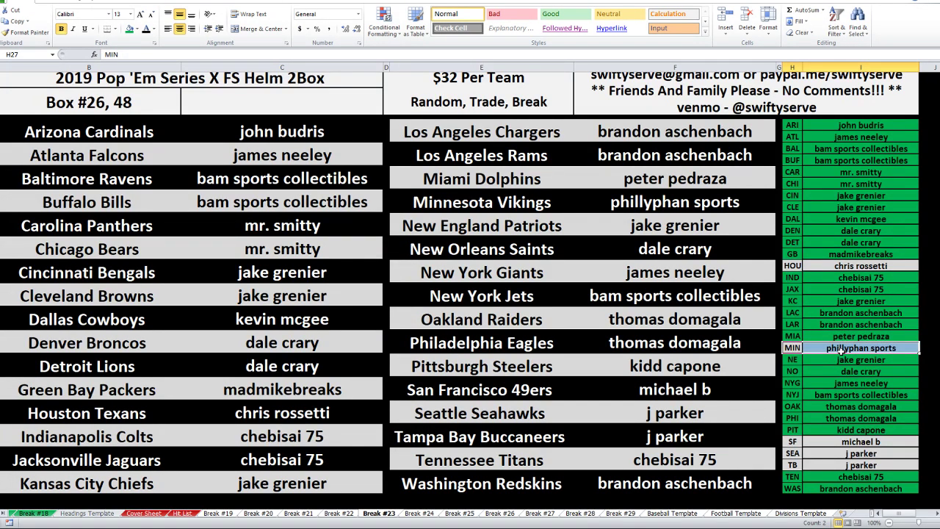
left_click(129, 29)
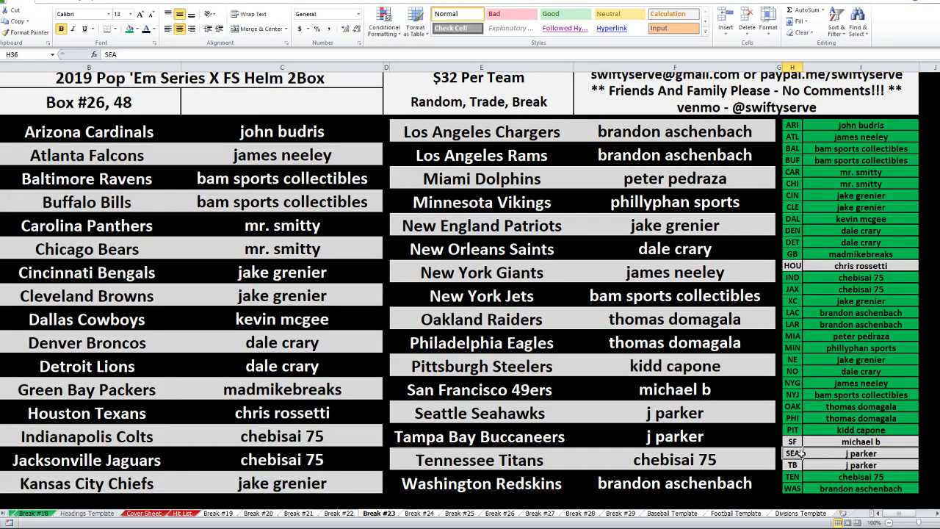
left_click_drag(786, 454, 815, 465)
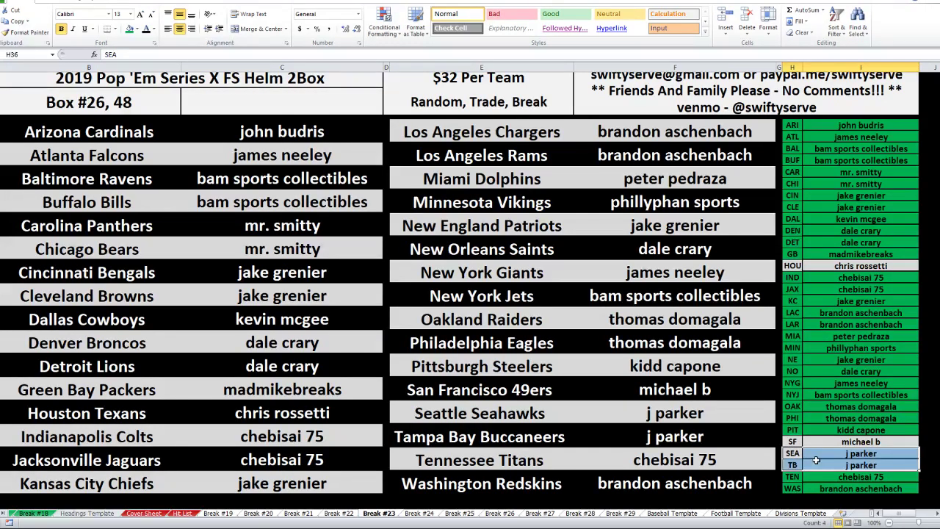
left_click(129, 28)
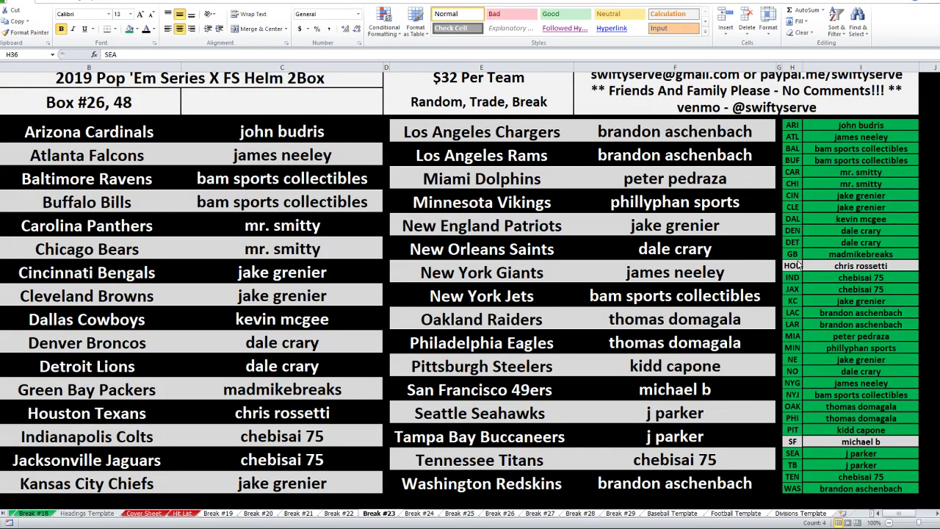
- Shade the HOU row green, then copy the 32 buyer names in I8:I39 for RANDOM.ORG
left_click_drag(793, 265, 815, 267)
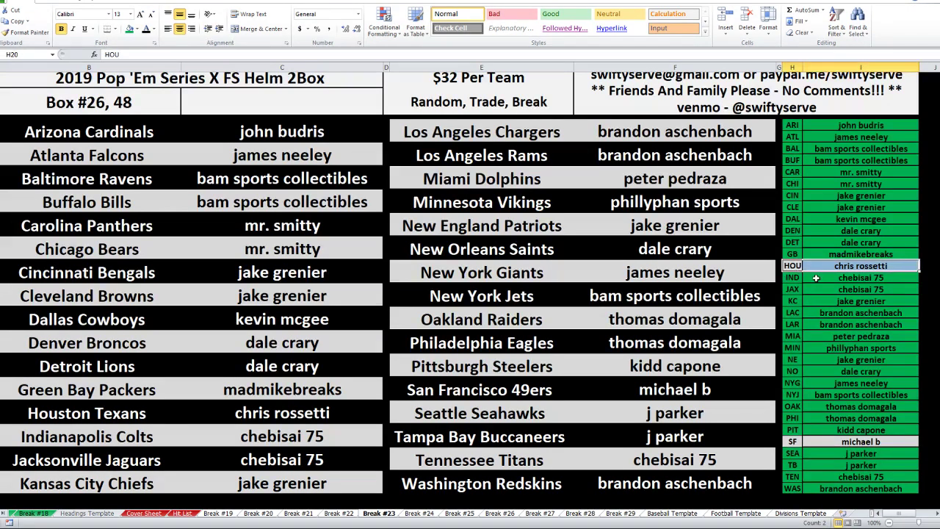
left_click(129, 28)
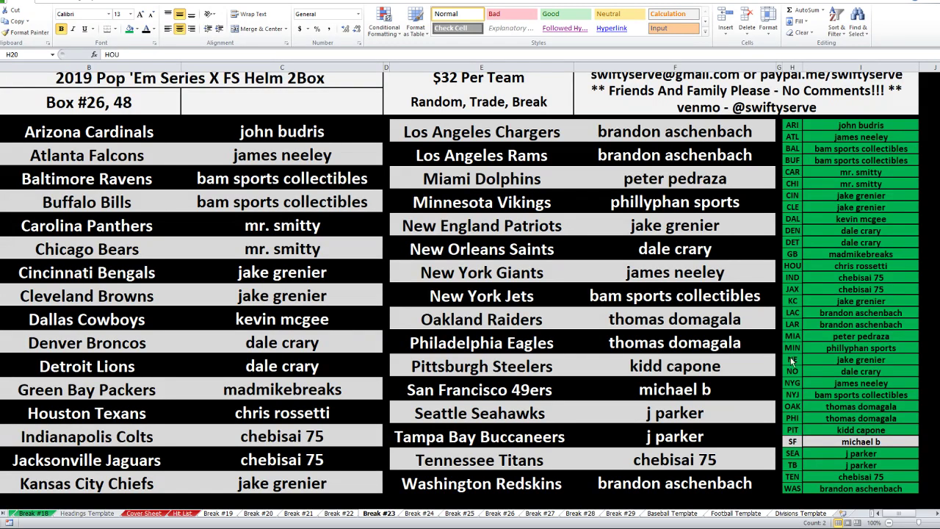
scroll(863, 146, "up", 1)
left_click_drag(861, 135, 859, 504)
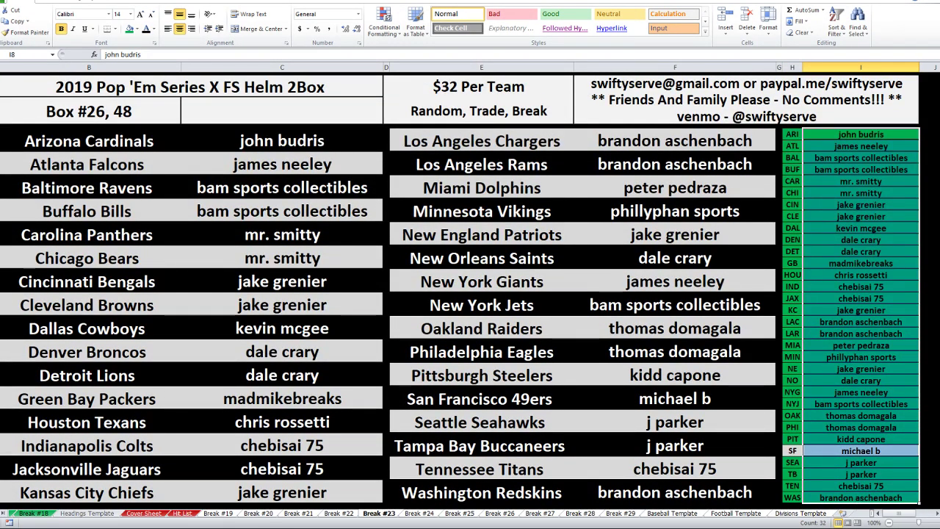
key("ctrl+c")
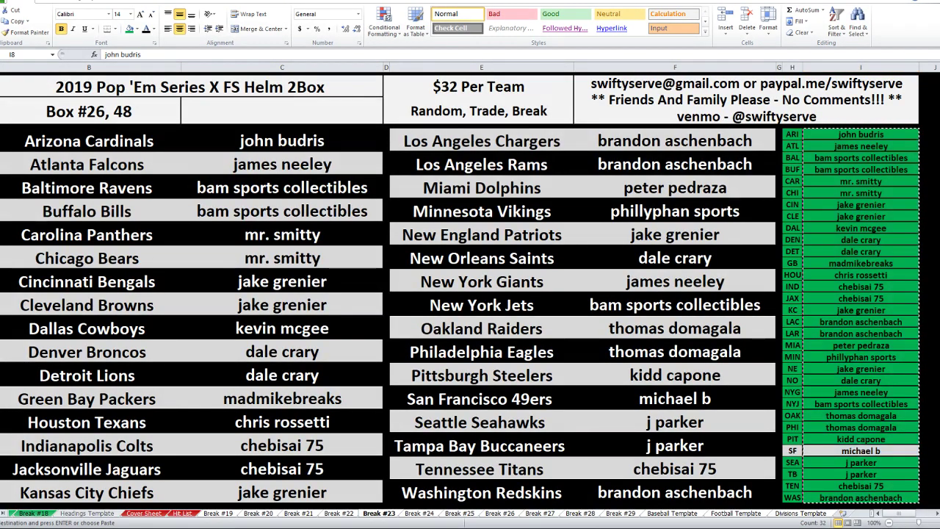
key("alt+Tab")
- Paste the copied buyer names into a fresh List Randomizer form and restore the browser down
mouse_move(340, 55)
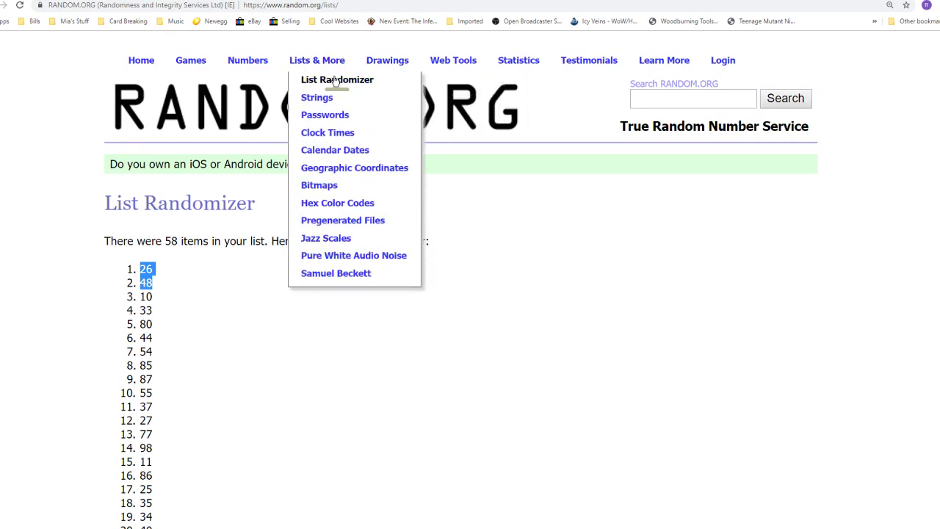
left_click(326, 79)
left_click(227, 407)
key("ctrl+v")
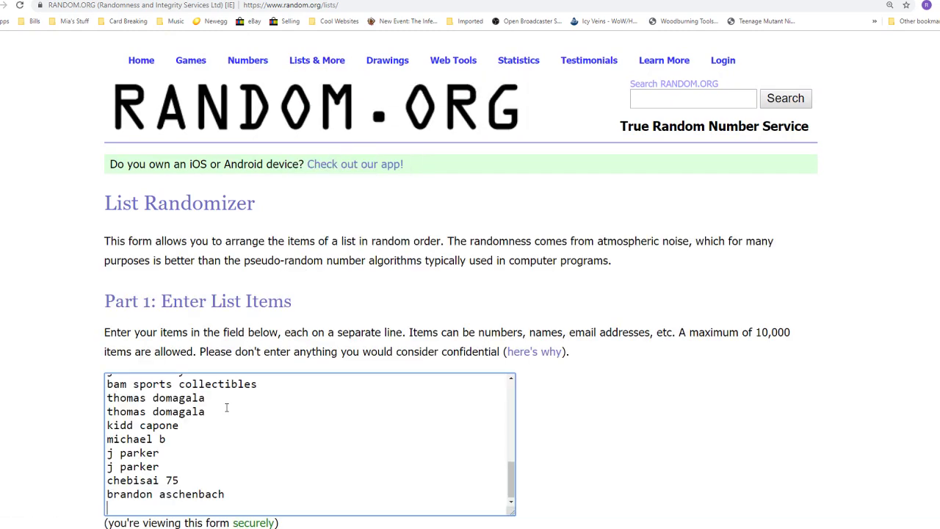
scroll(234, 398, "up", 1)
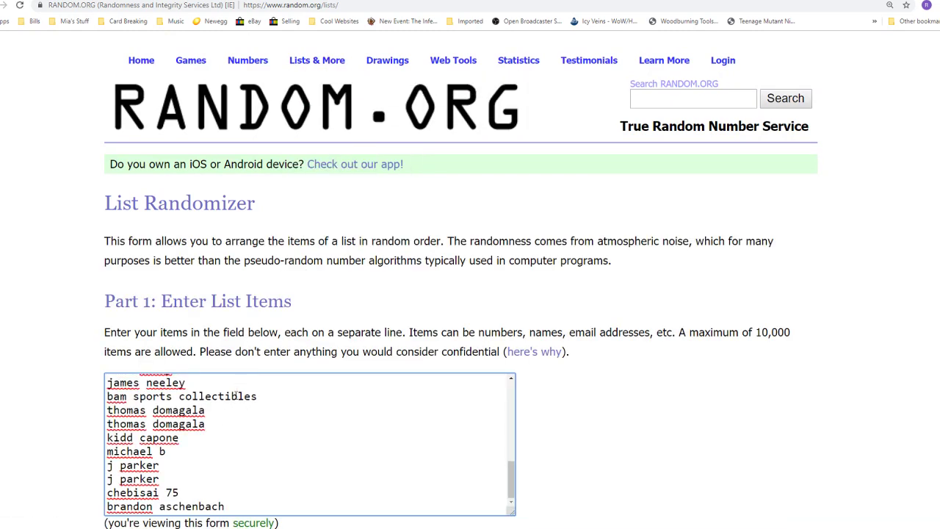
scroll(254, 468, "up", 3)
scroll(254, 468, "up", 5)
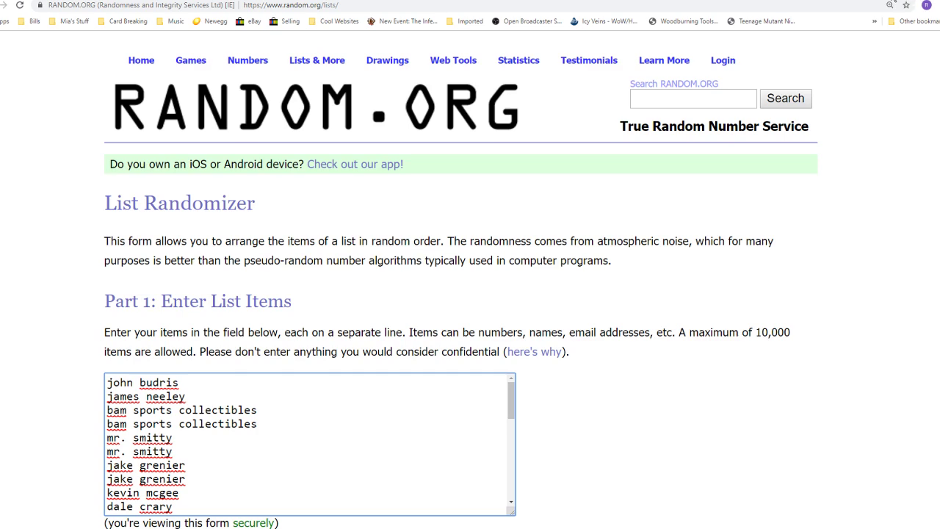
left_click(889, 0)
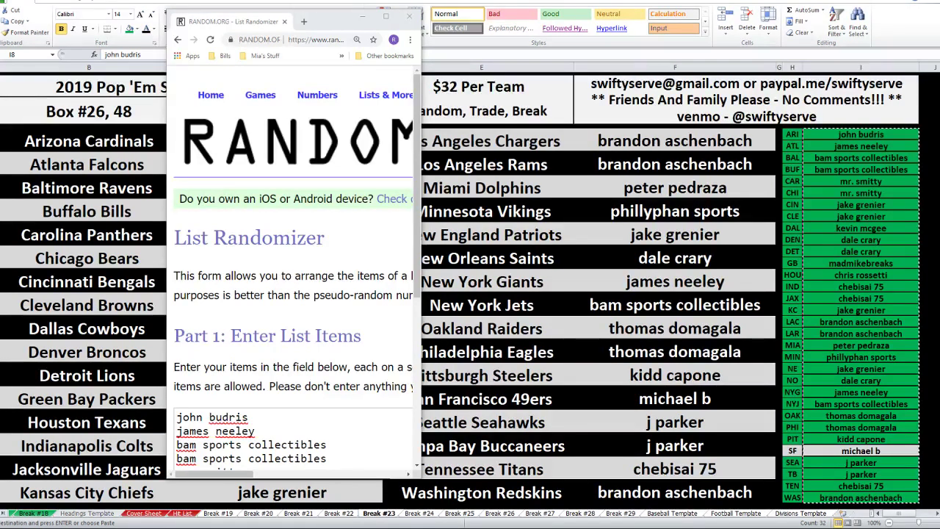
- Clear the pending copy in the Excel sheet and switch back to the randomizer page
left_click(843, 450)
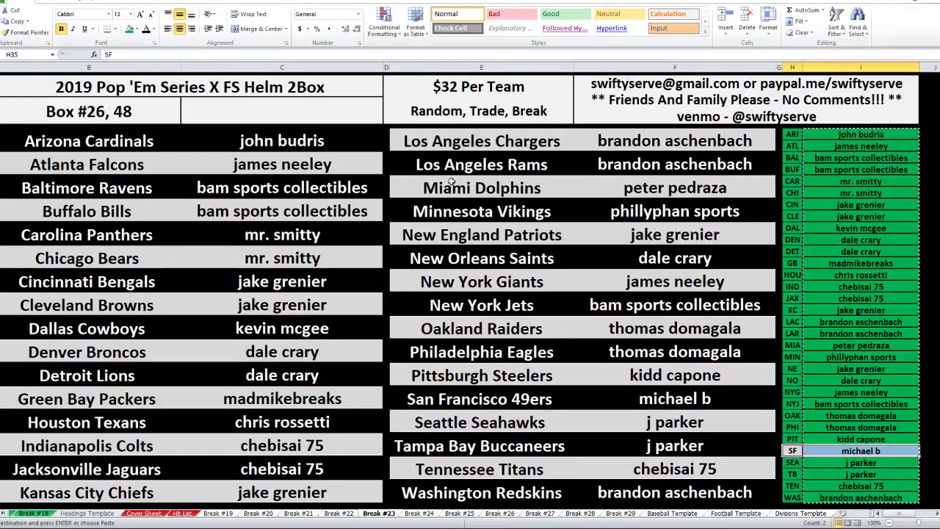
key("Escape")
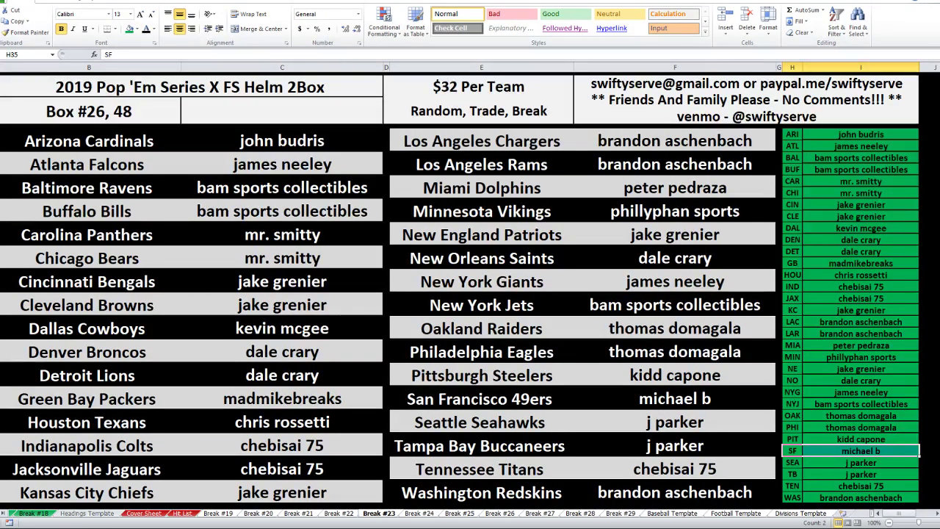
key("alt+Tab")
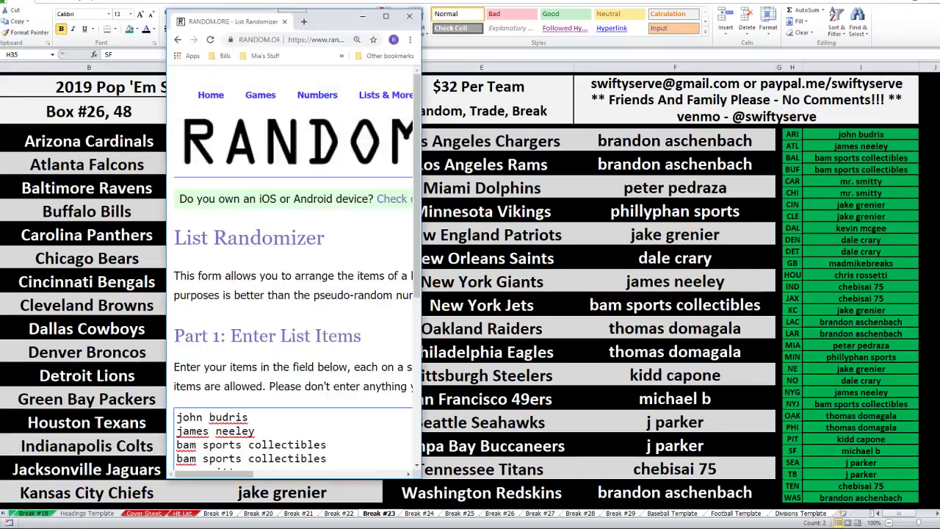
- Scroll through the whole pasted buyer list, then maximize the browser window
left_click(387, 17)
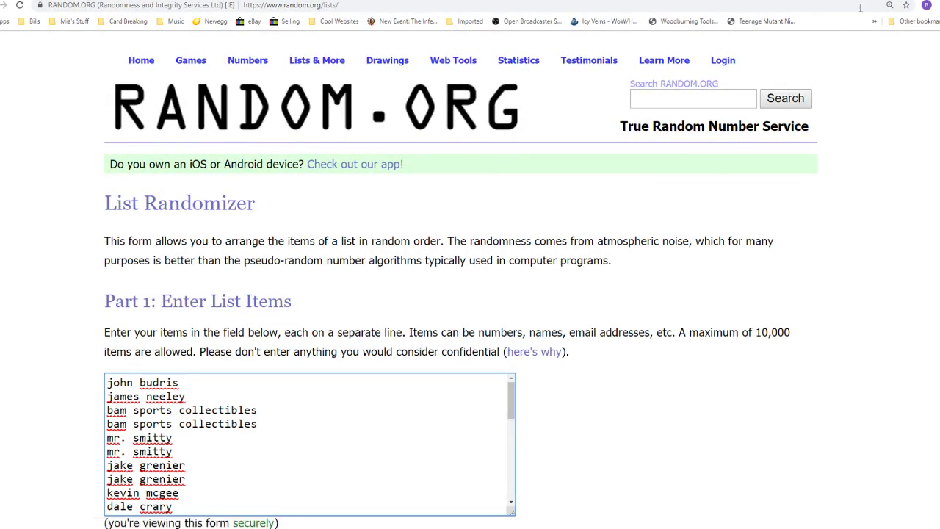
mouse_move(558, 4)
left_mouse_down()
mouse_move(536, 7)
mouse_move(599, 7)
mouse_move(558, 7)
left_mouse_up()
scroll(626, 258, "down", 3)
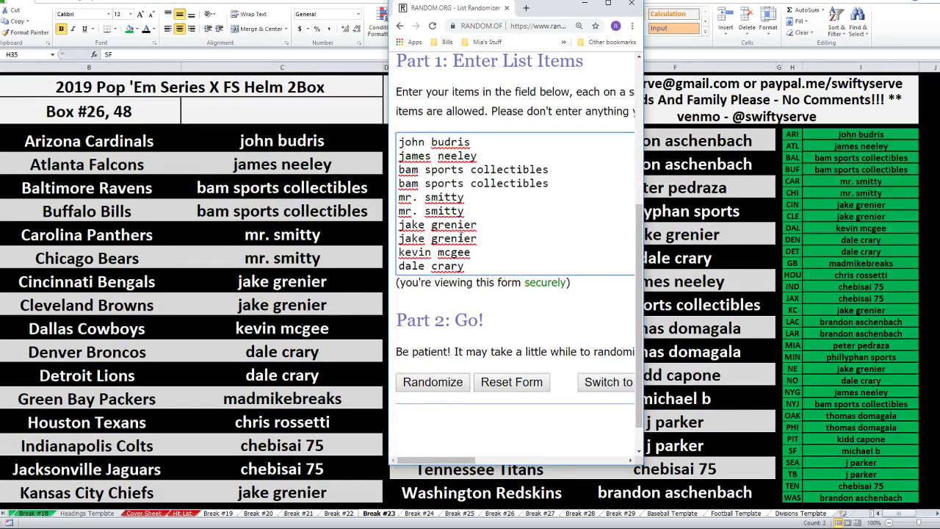
scroll(468, 245, "down", 3)
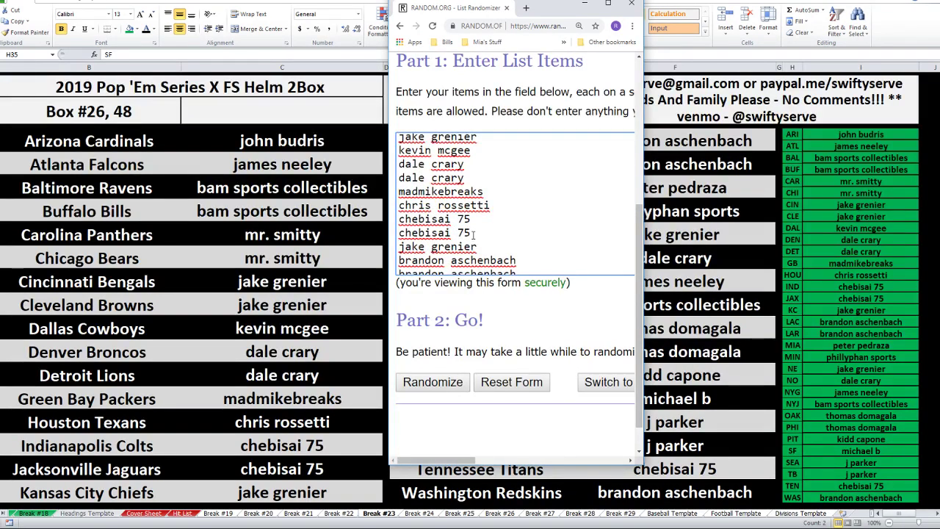
scroll(473, 233, "down", 3)
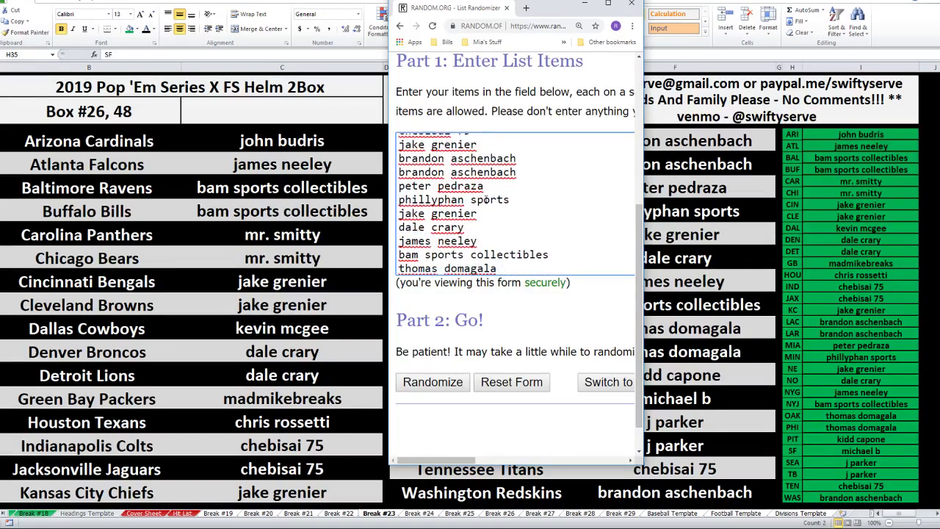
left_click_drag(556, 13, 488, 51)
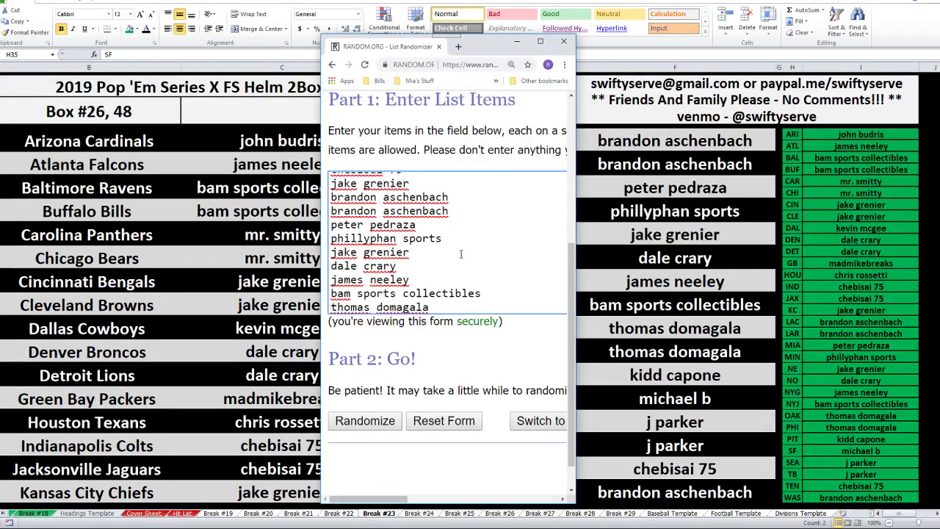
scroll(457, 250, "down", 2)
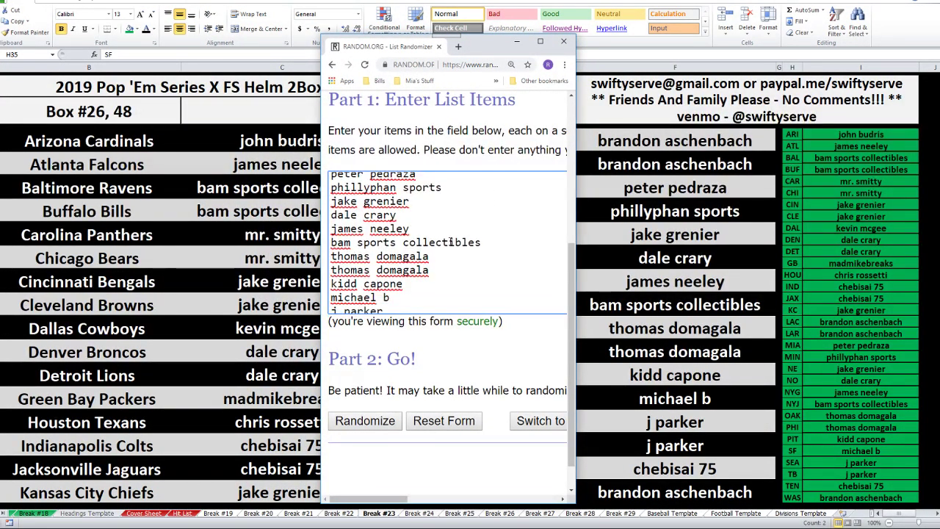
scroll(451, 242, "down", 2)
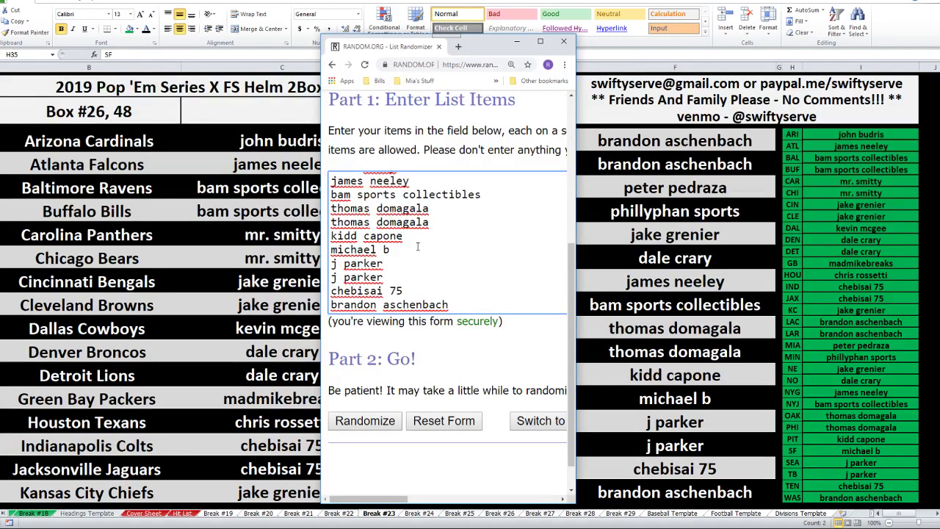
scroll(417, 247, "down", 1)
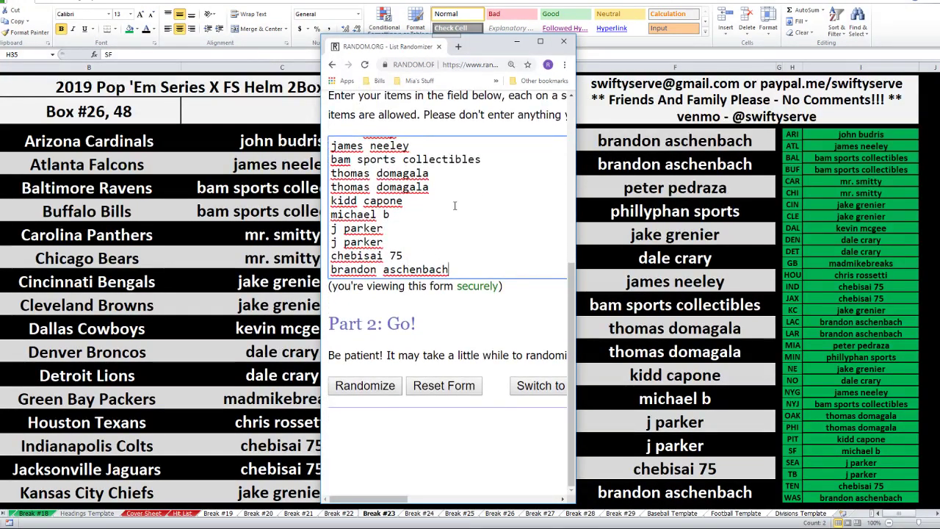
left_click(542, 42)
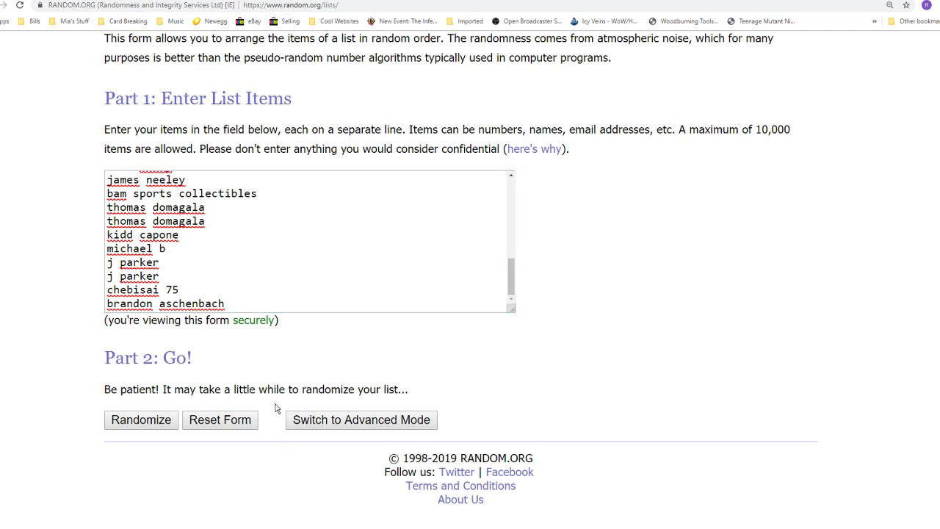
- Shuffle the buyer list five times with Randomize and Again!
left_click(160, 416)
scroll(156, 420, "down", 5)
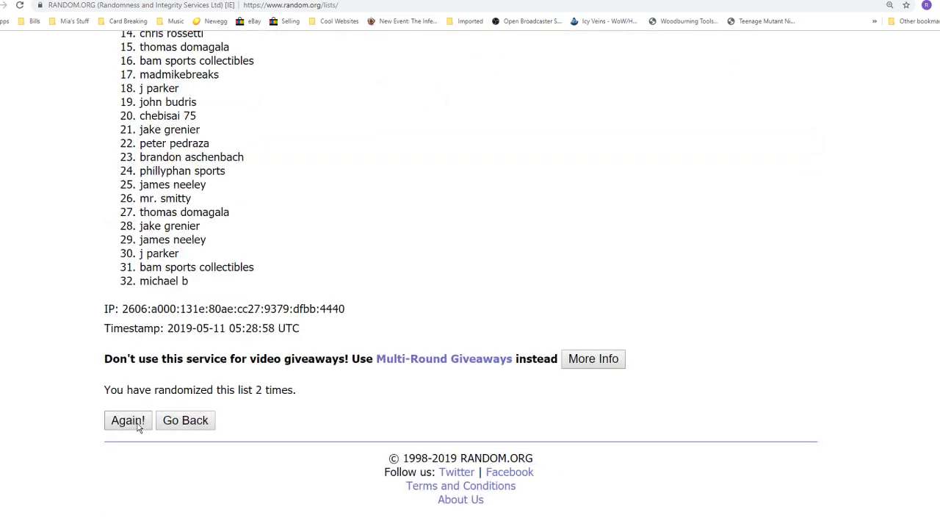
left_click(136, 426)
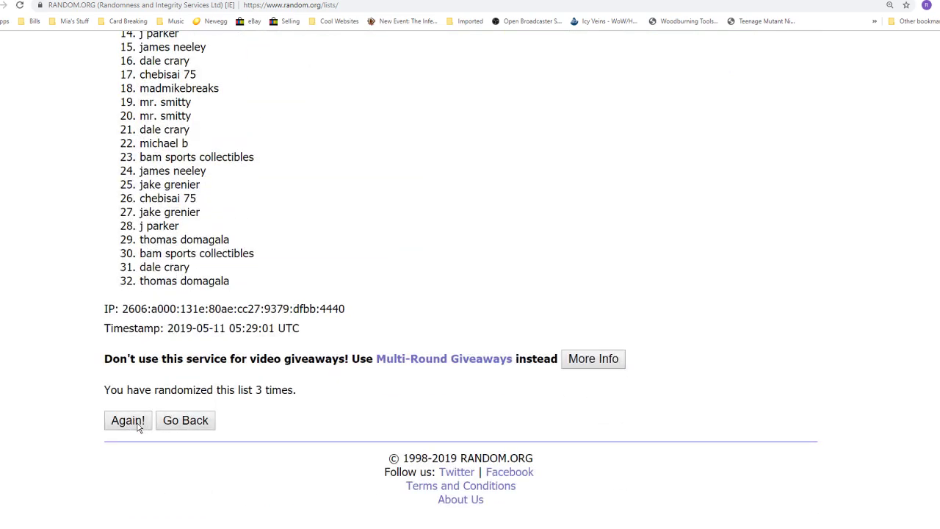
left_click(136, 425)
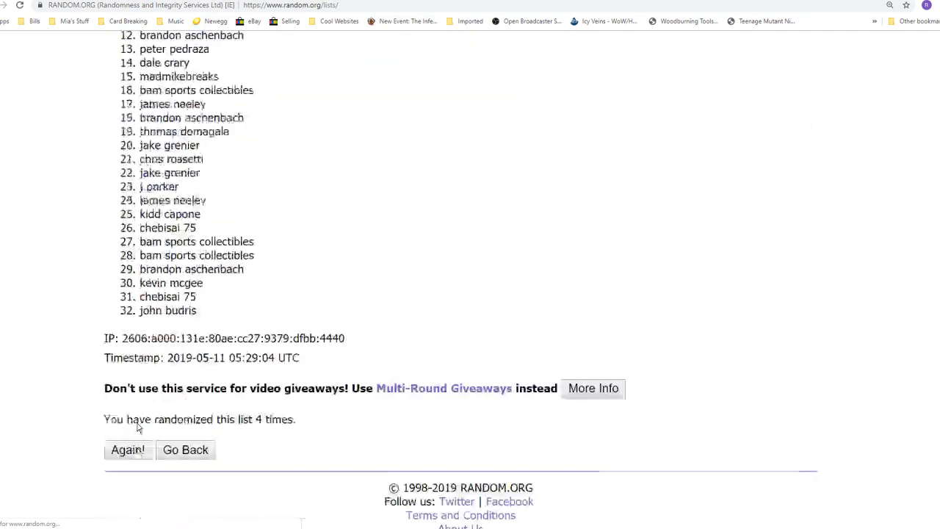
left_click(136, 426)
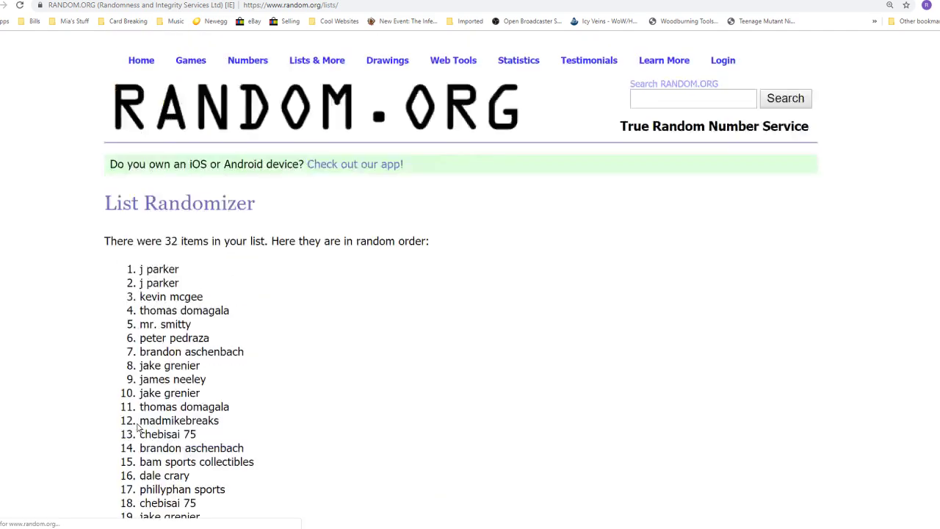
- Select the 32 shuffled names and take them back to the Excel sheet
left_click_drag(213, 390, 306, 394)
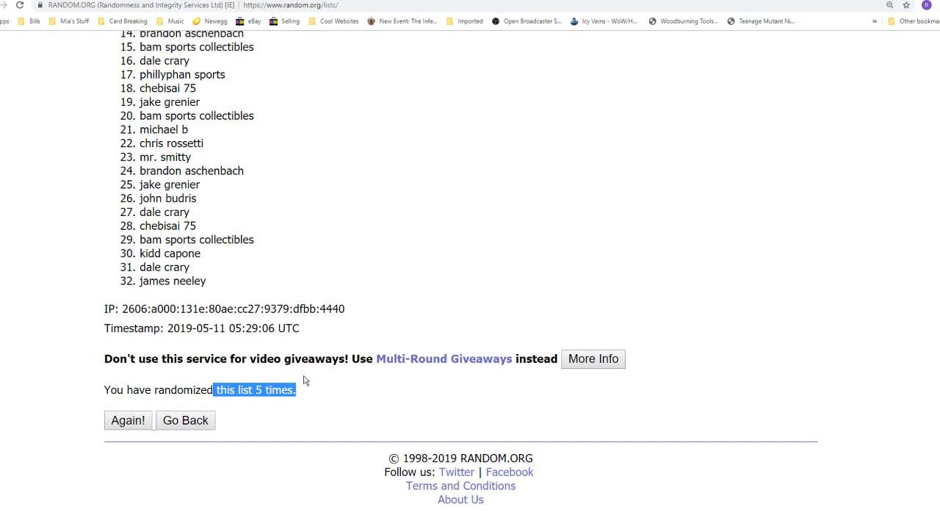
scroll(304, 380, "up", 5)
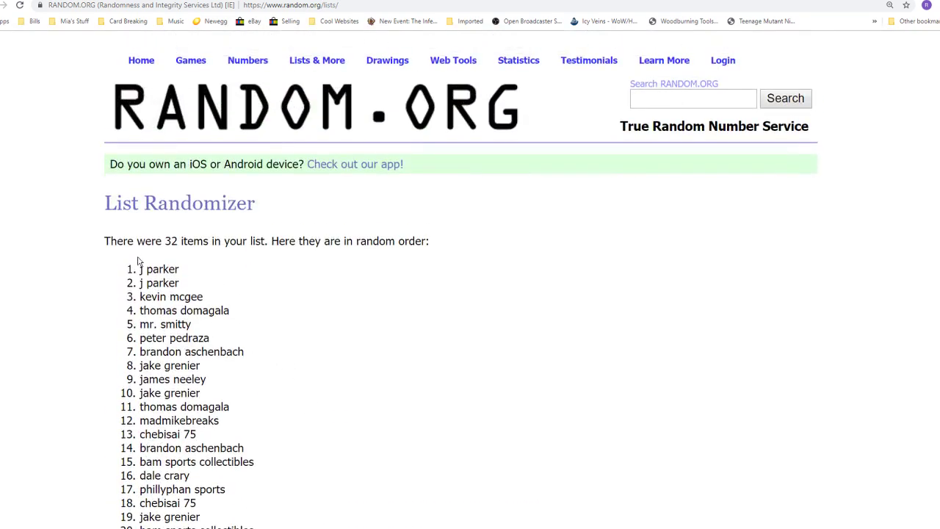
left_click_drag(140, 269, 210, 441)
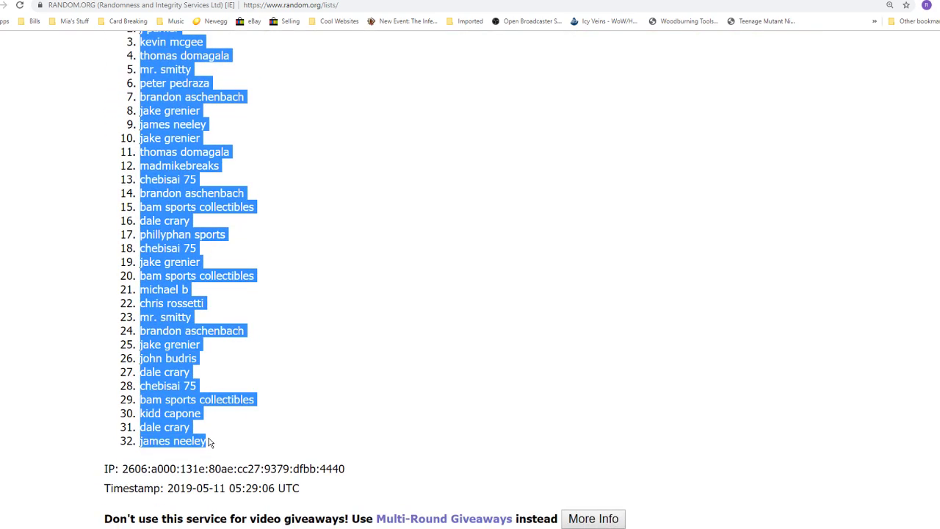
key("alt+Tab")
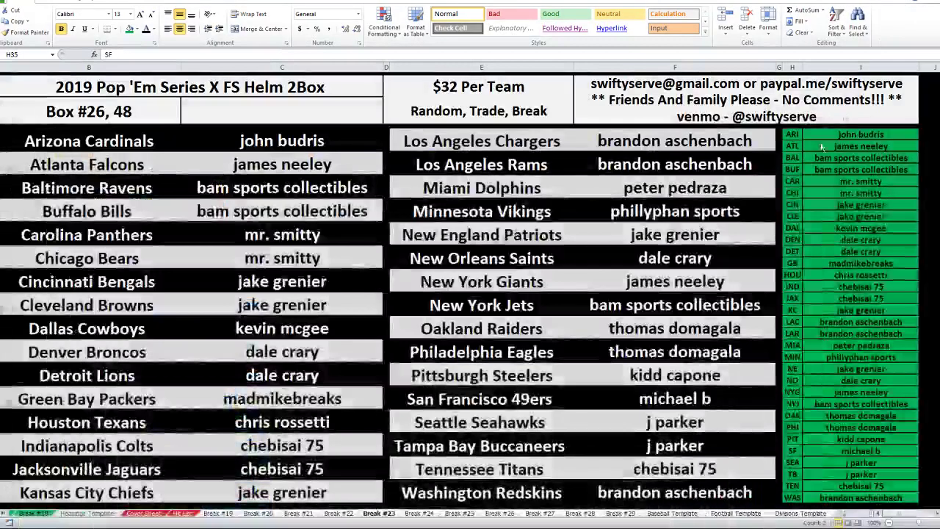
- Paste the numbered random order into I8 and select the Dallas Cowboys and Washington Redskins rows
left_click(852, 135)
right_click(851, 135)
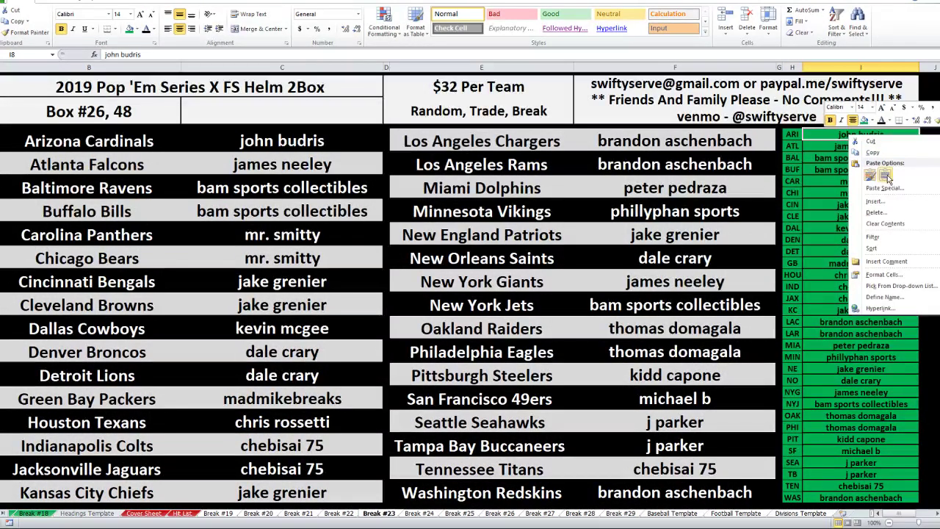
left_click(887, 177)
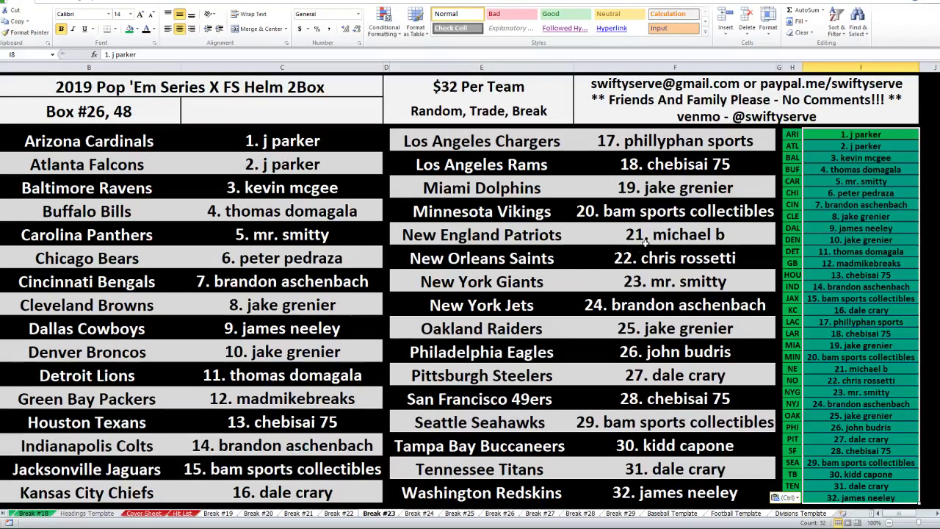
left_click_drag(110, 328, 295, 330)
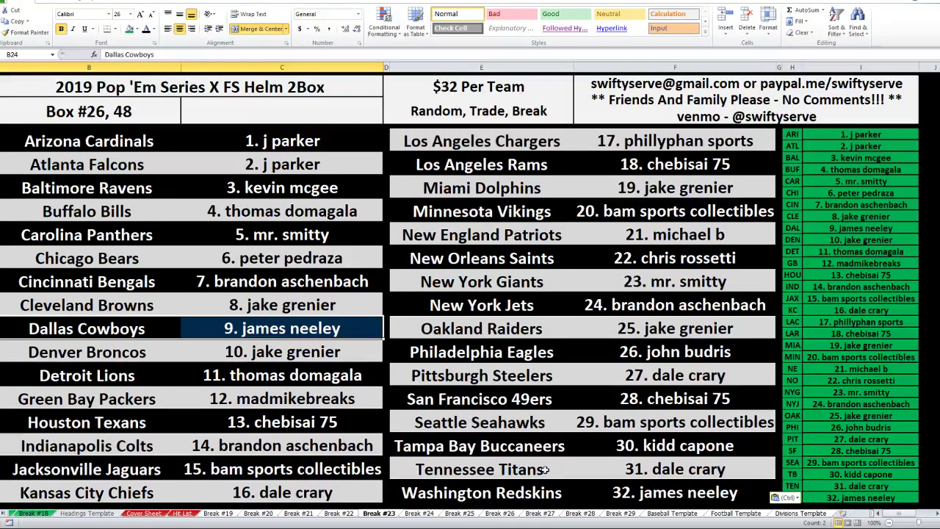
left_click_drag(558, 498, 642, 494)
- Fill the Dallas, Washington, Oakland, Miami, Denver and Cleveland team rows green
left_click(133, 31)
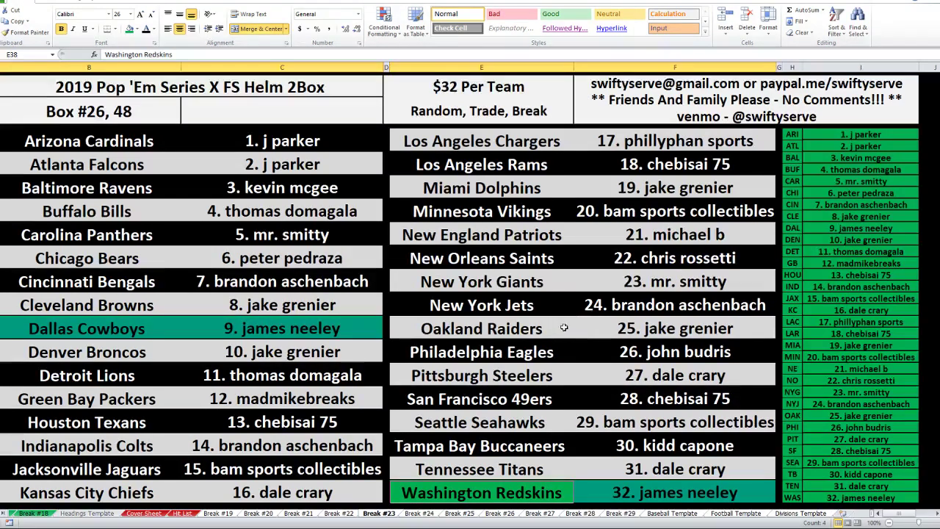
left_click_drag(565, 328, 623, 330)
left_click_drag(561, 187, 609, 188, "ctrl")
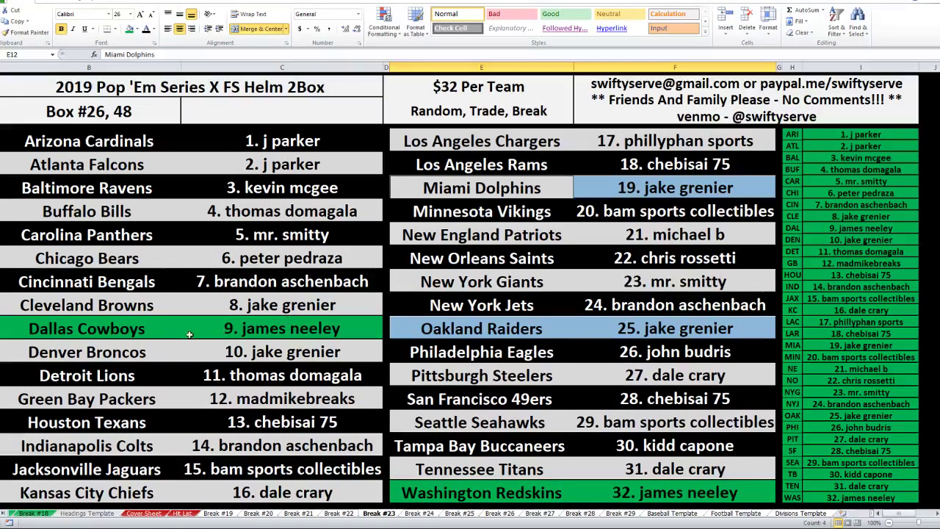
left_click_drag(154, 351, 269, 355, "ctrl")
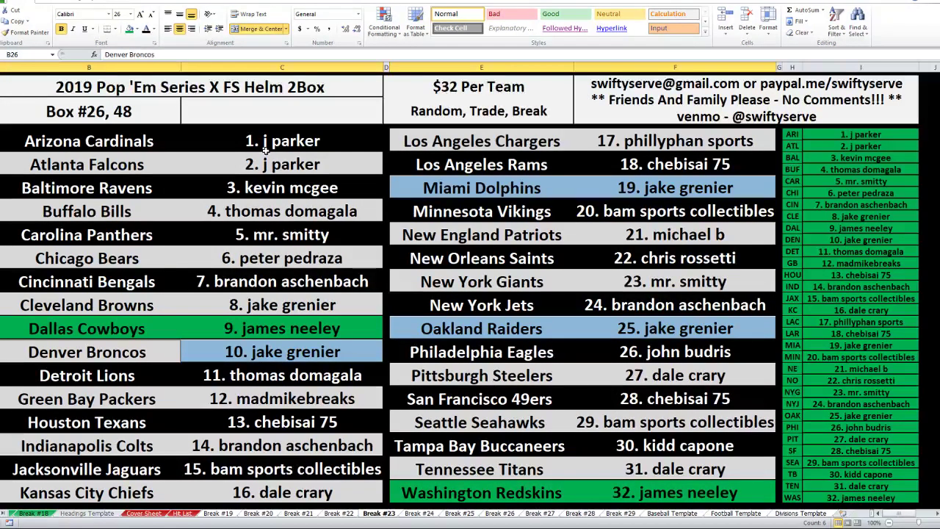
left_click(130, 29)
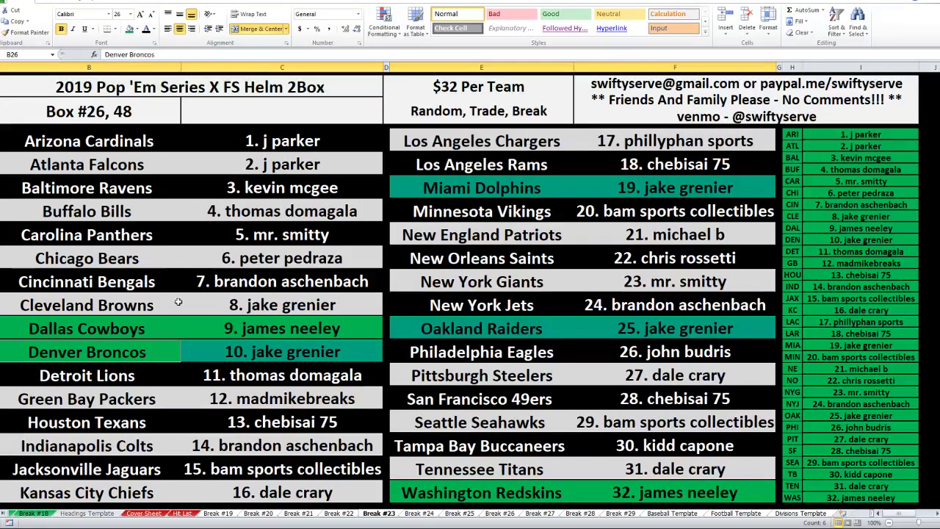
left_click_drag(147, 305, 262, 307)
left_click(130, 28)
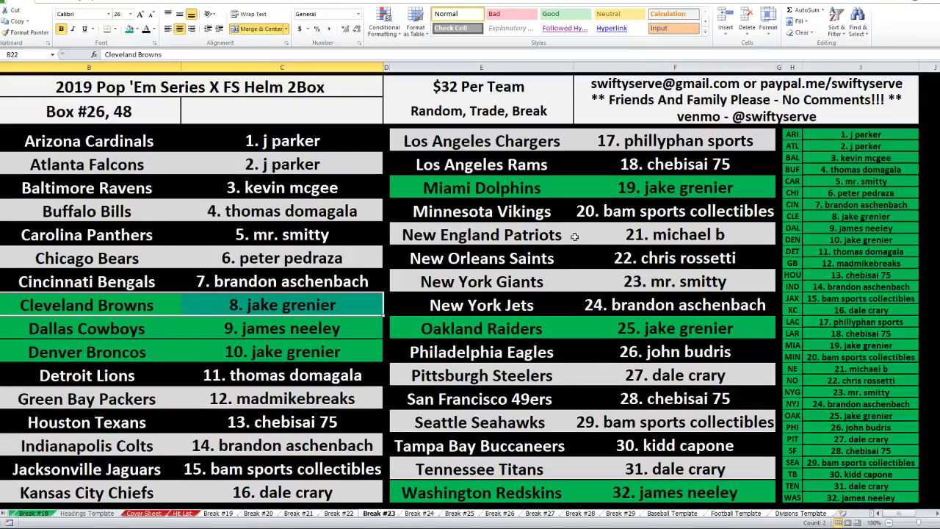
- Shade the Los Angeles Rams team and buyer row green
double_click(547, 168)
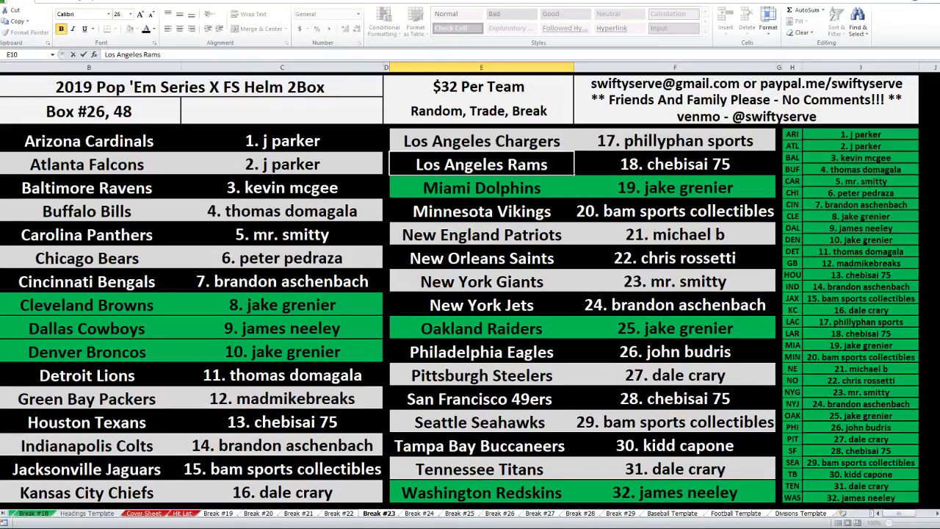
left_click_drag(581, 159, 558, 162)
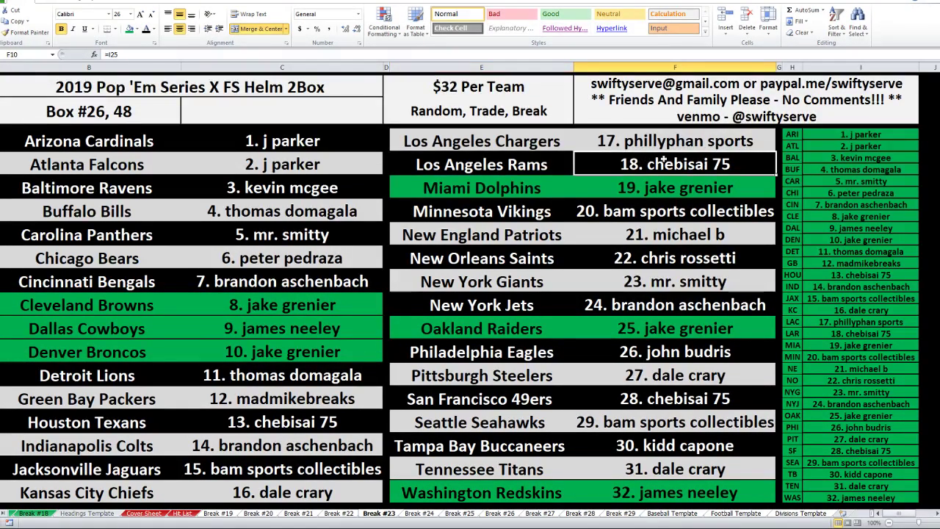
left_click(129, 28)
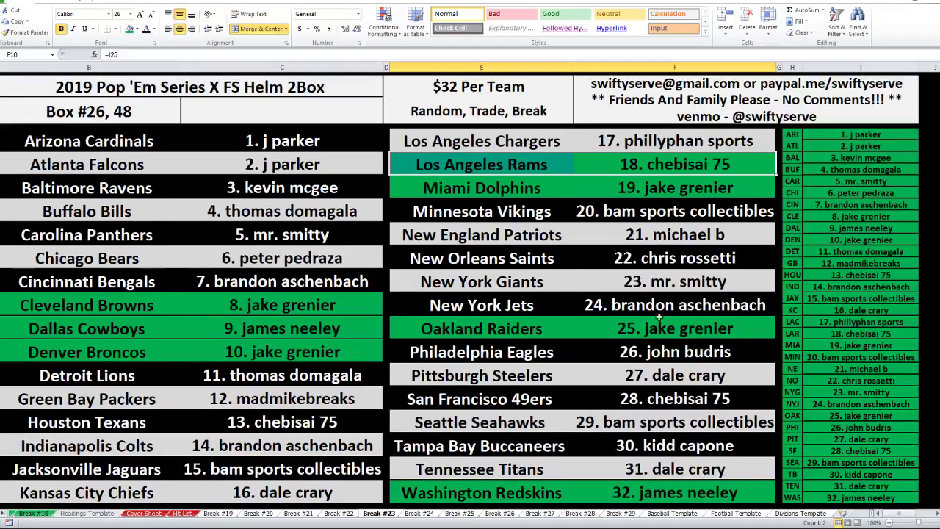
- Shade the Green Bay Packers and San Francisco 49ers rows green
left_click_drag(138, 398, 266, 402)
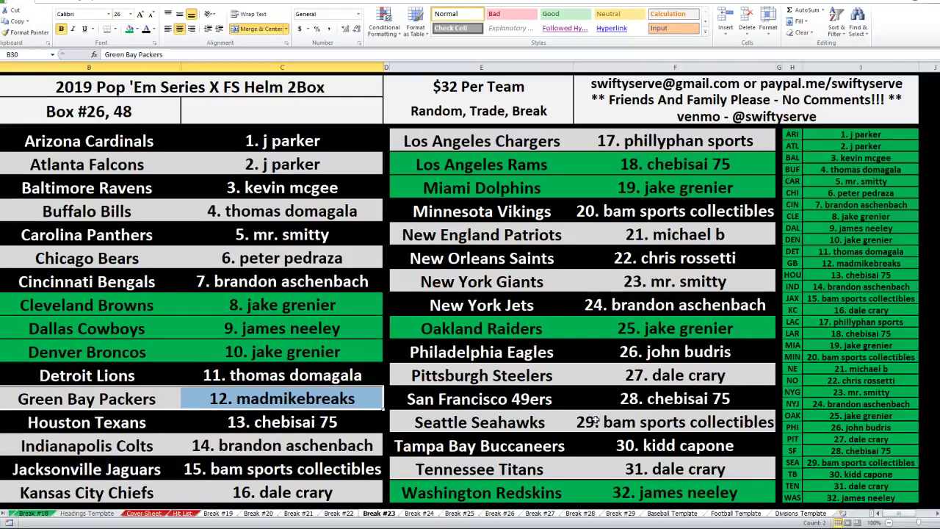
left_click(547, 397, "ctrl")
left_click_drag(547, 397, 587, 398)
left_click(129, 29)
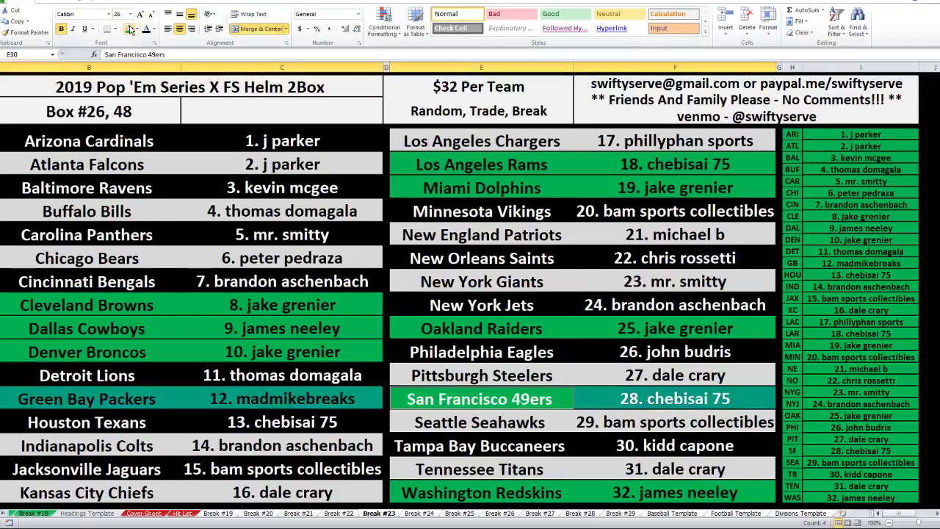
left_click(146, 30)
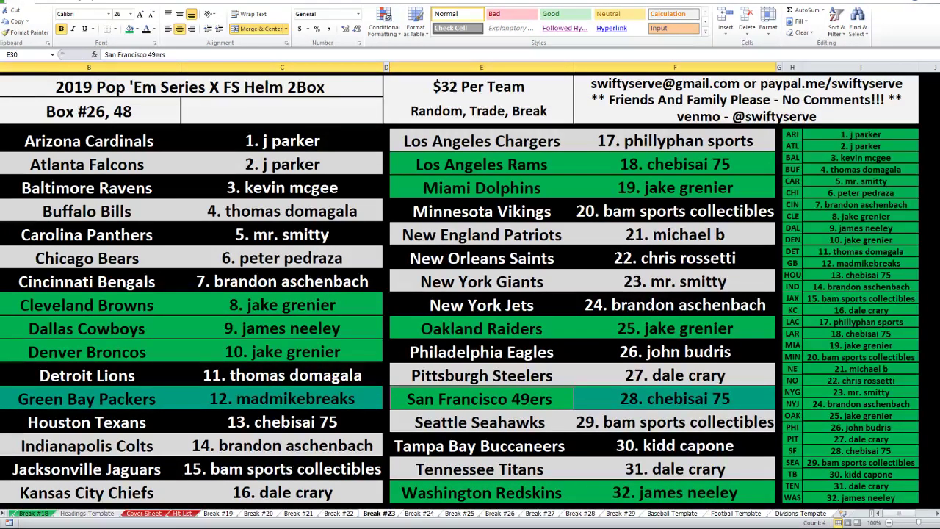
left_click(312, 307)
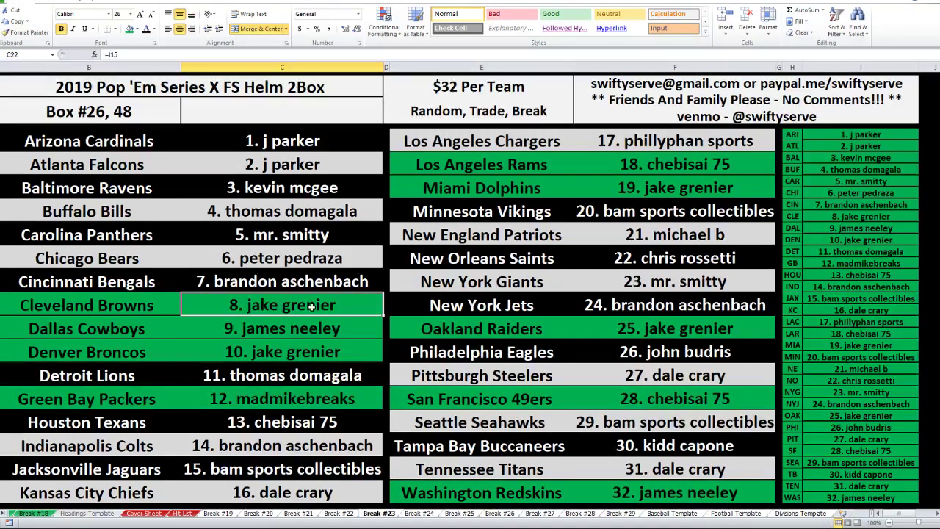
- Overwrite the Cleveland Browns buyer with BAM SPORTS COLLECTIBLES and retype the Vikings buyer in capitals
type("BAM")
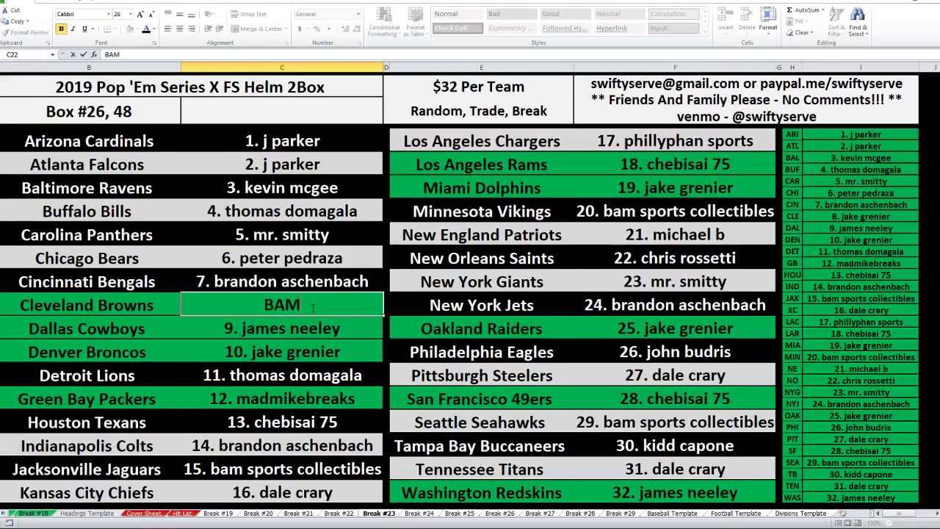
type(" SPORTS COLLECTIBLES")
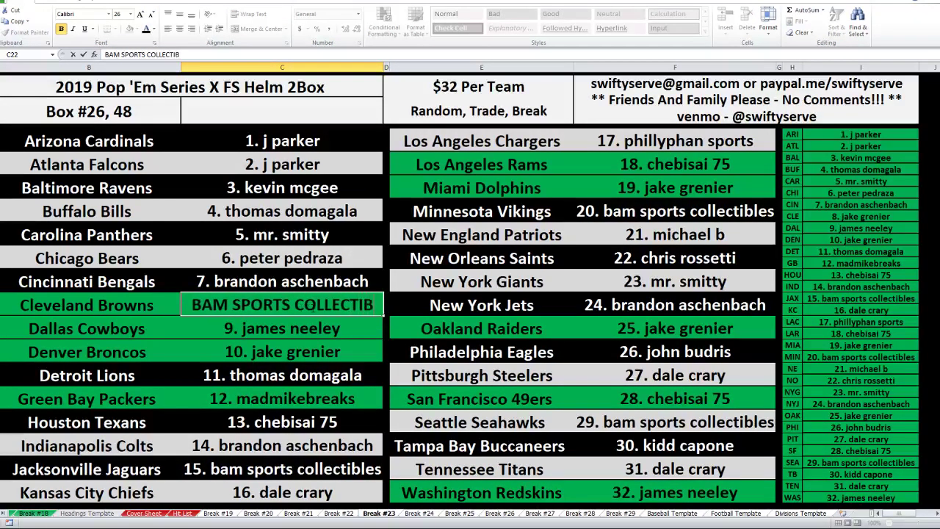
key("Up")
key("Up")
key("Up")
key("Up")
key("Right")
key("Right")
key("Right")
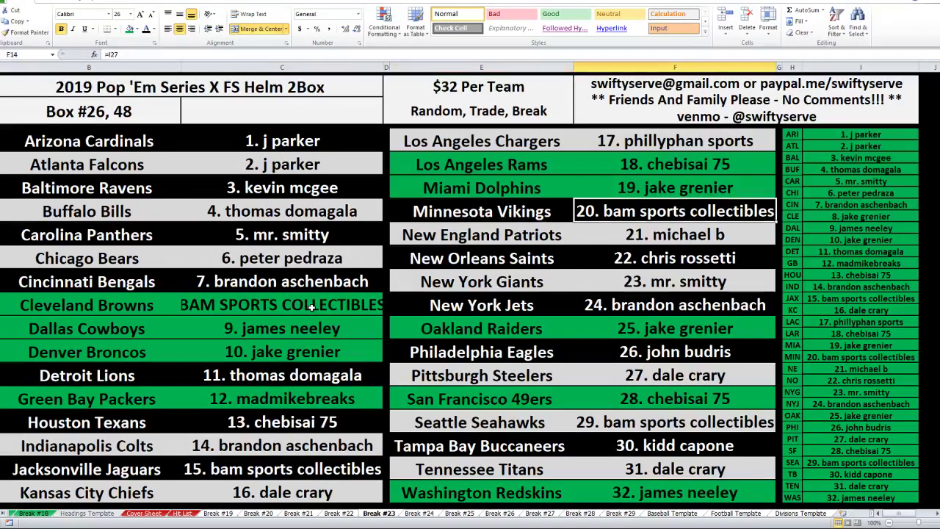
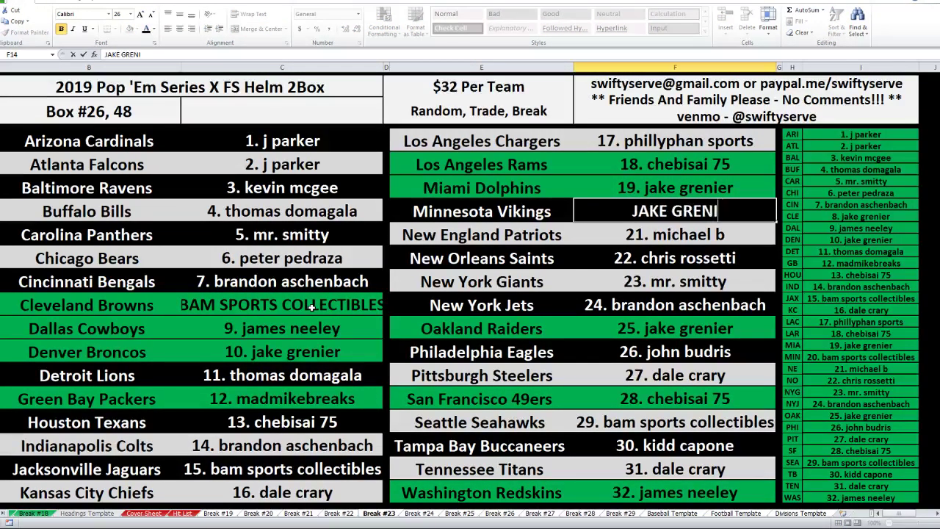
key("Return")
- Decrease the font size of the long Cleveland Browns buyer name so it fits
scroll(479, 224, "down", 1)
scroll(478, 224, "up", 1)
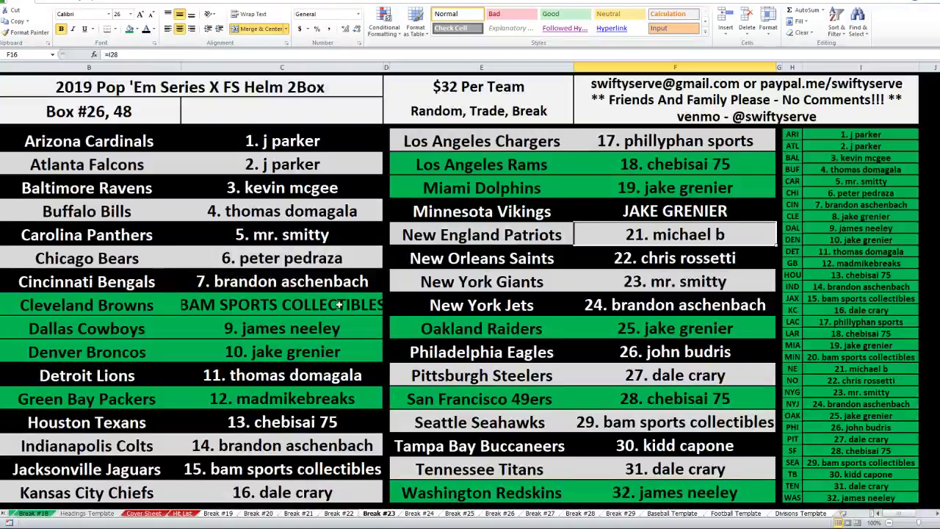
left_click(281, 304)
left_click(152, 15)
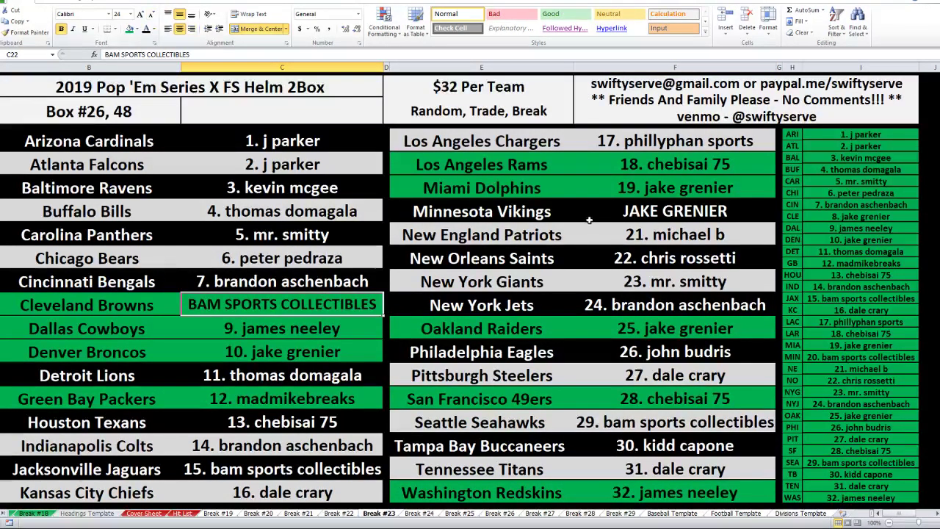
- Shade the Minnesota Vikings team and buyer cells green
left_click_drag(502, 220, 589, 217)
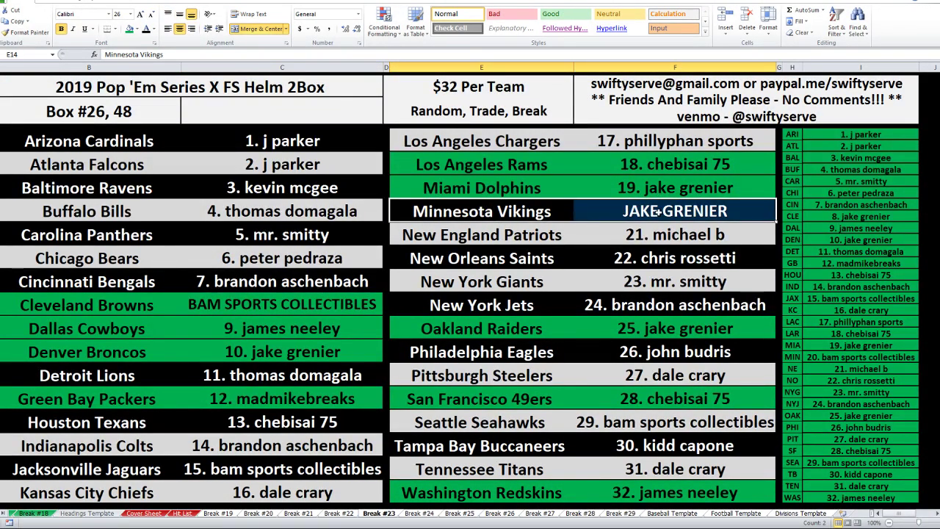
left_click(129, 29)
left_click(138, 29)
left_click(192, 126)
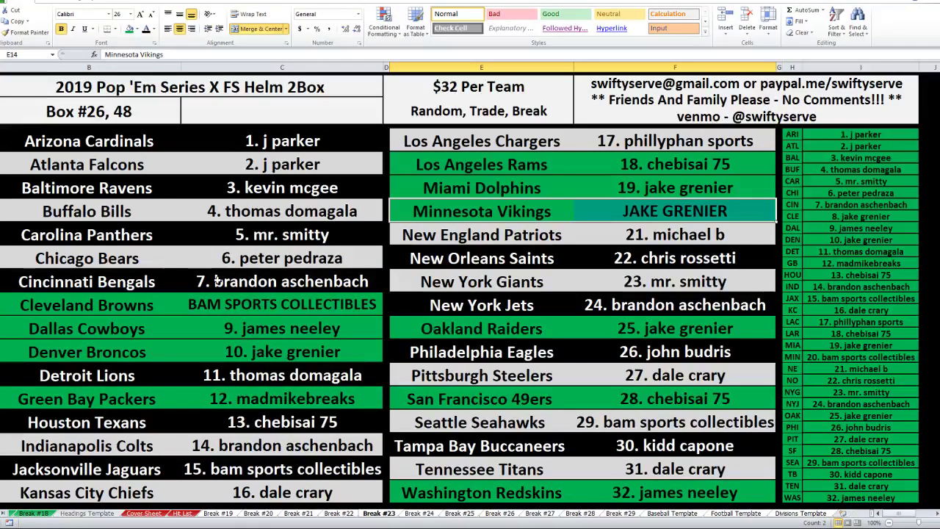
left_click_drag(167, 217, 265, 211)
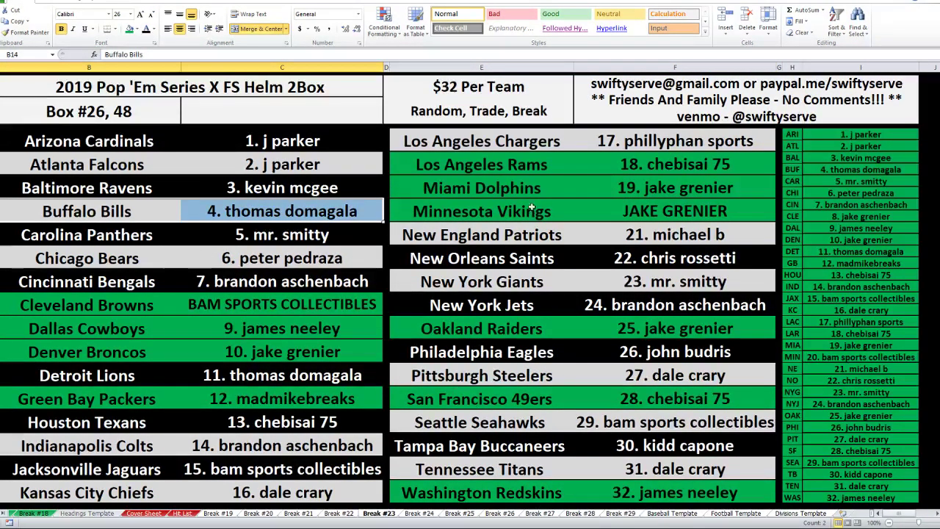
left_click_drag(538, 140, 629, 140)
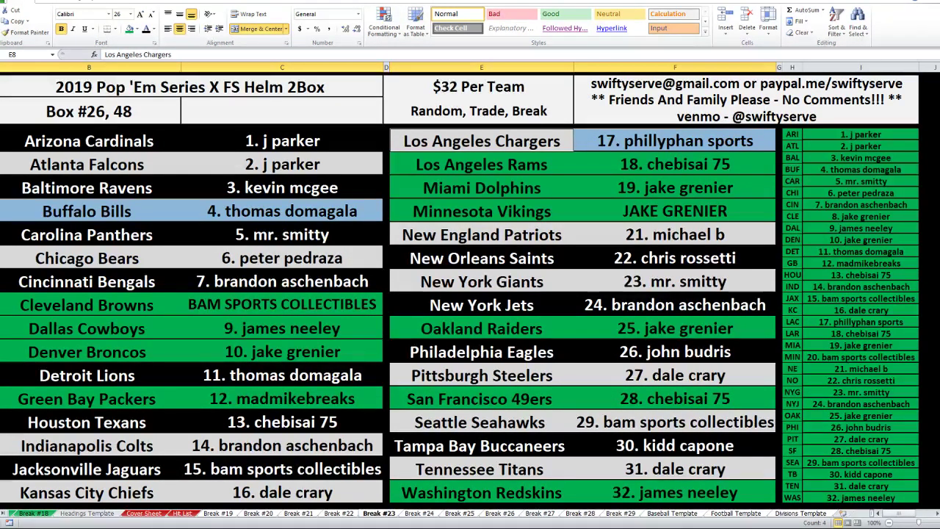
- Cancel the accidental typing in the Los Angeles Chargers team cell
left_click(480, 140)
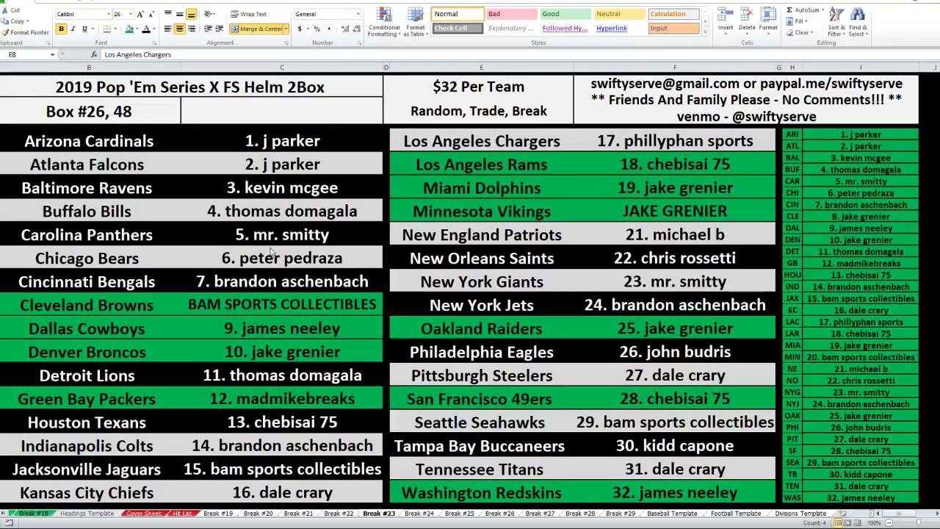
type("PHILLYP1")
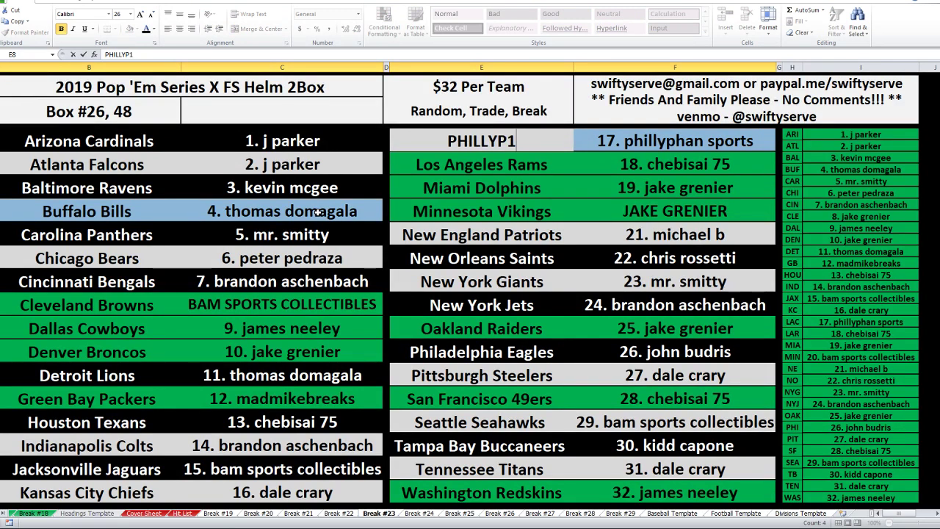
key("Escape")
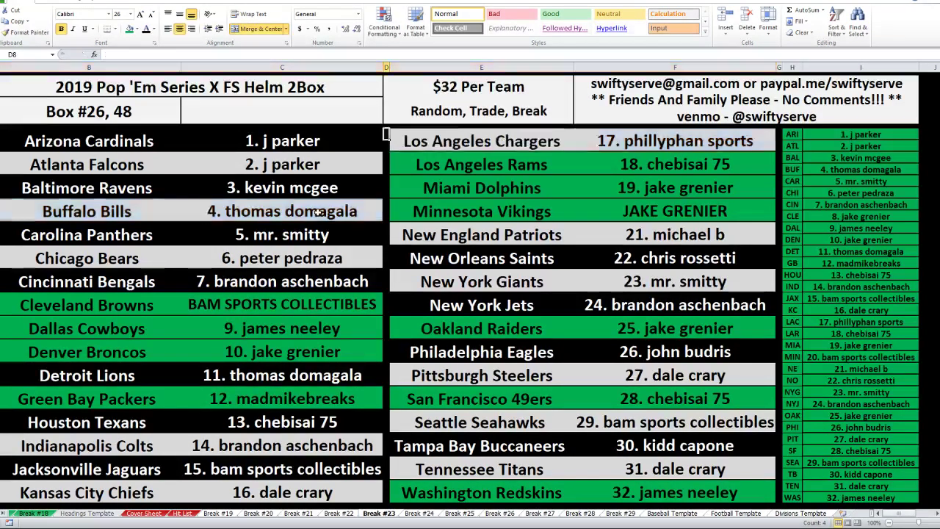
- Write PHILLYPHAN SPORTS as the Bills buyer and the Chargers' new buyer name in capitals
left_click(318, 211)
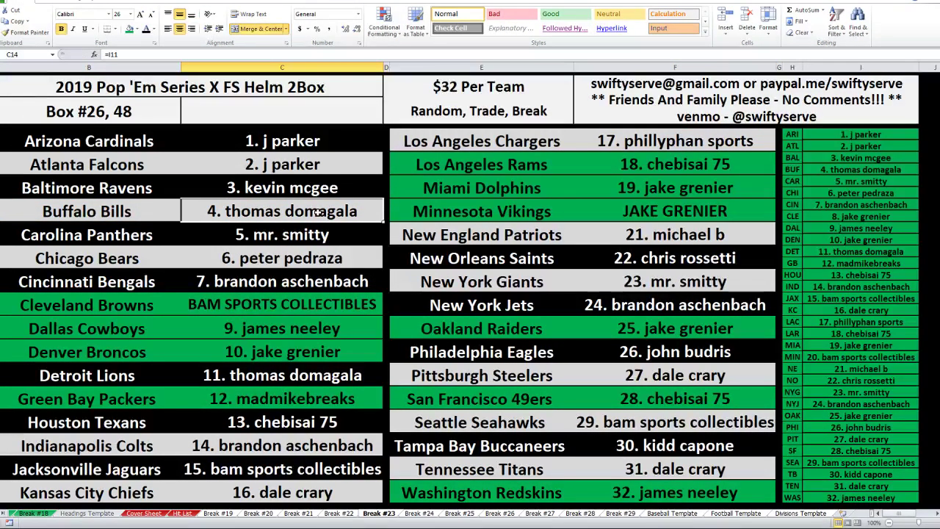
type("PHILLYPHAN SPORTS")
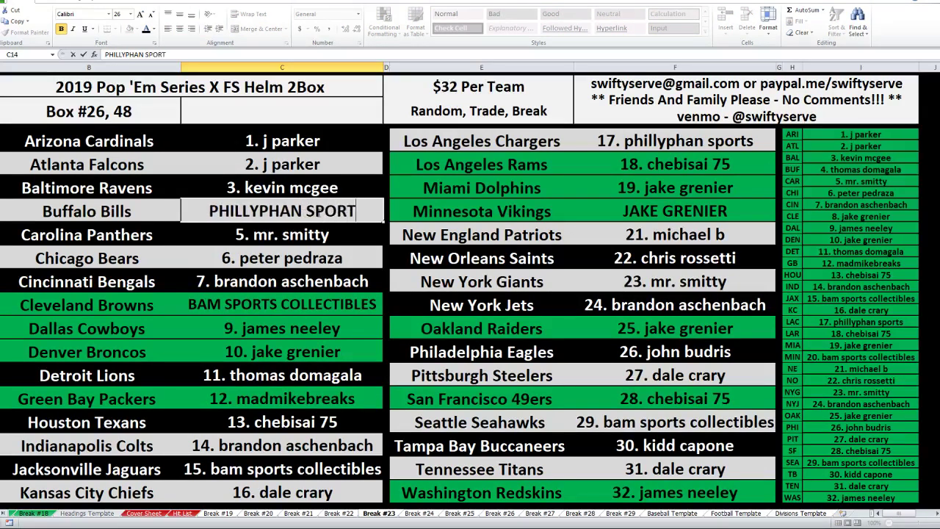
key("Up")
key("Up")
key("Up")
key("Right")
key("Right")
key("Right")
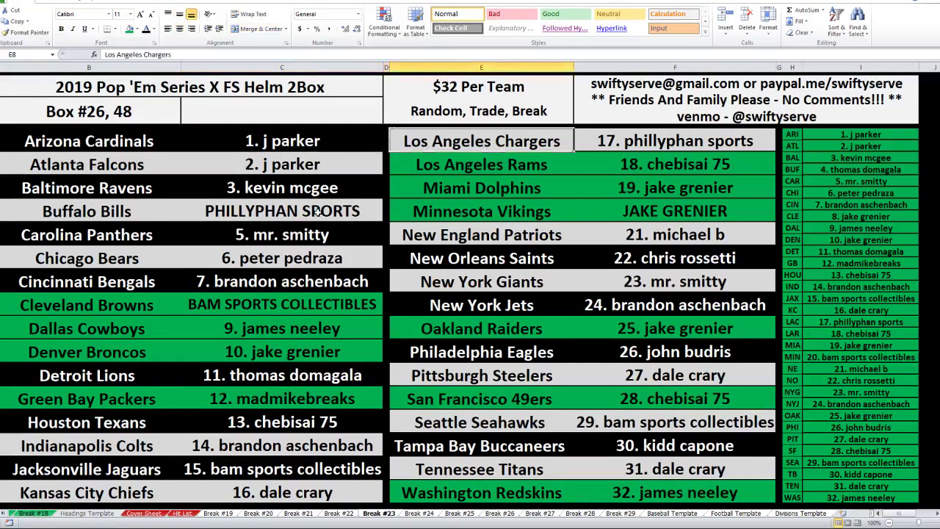
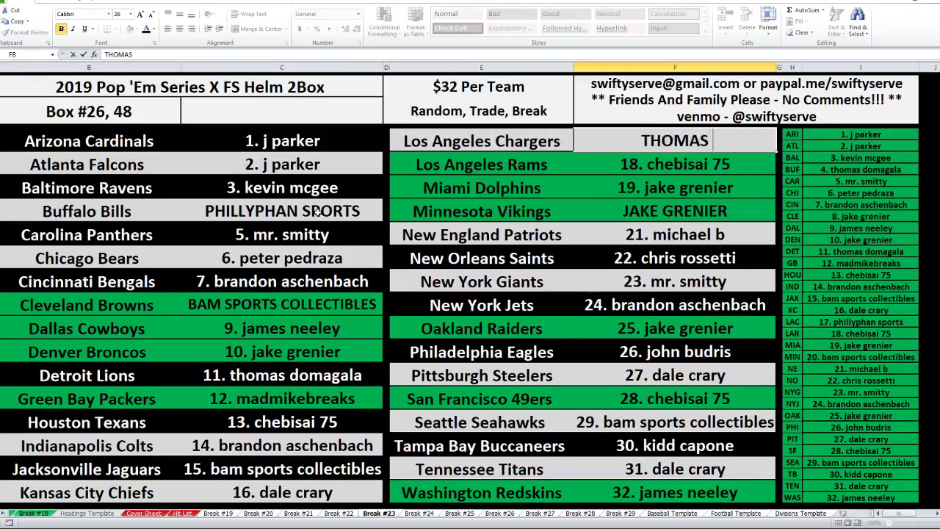
key("Return")
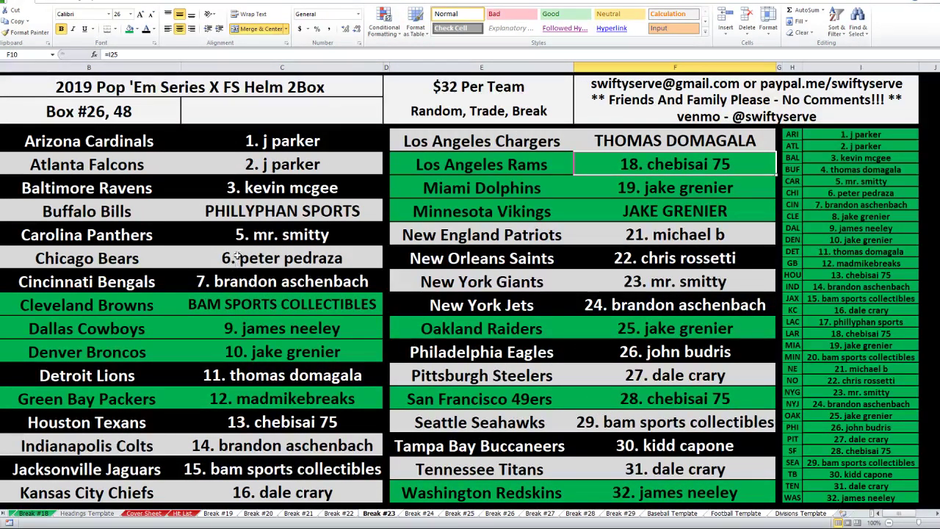
left_click_drag(510, 228, 665, 229)
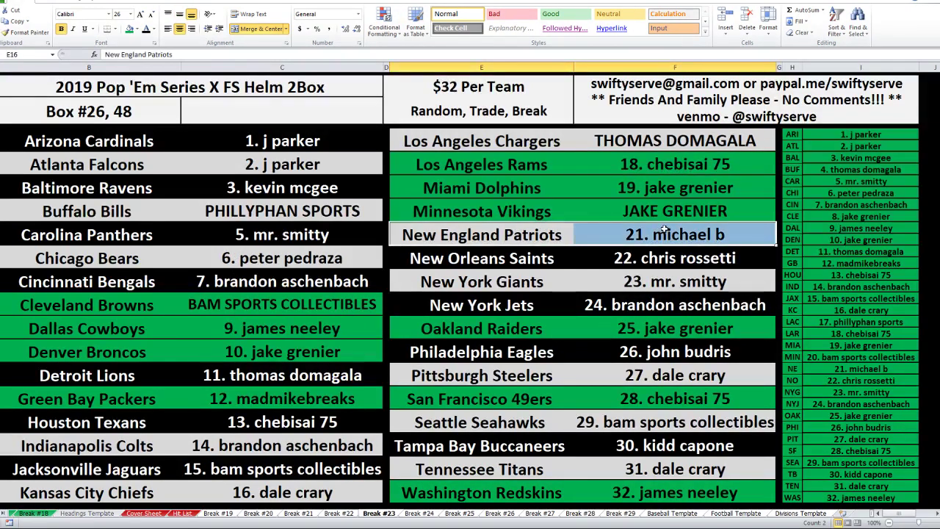
- Shade the New England Patriots and Tampa Bay Buccaneers rows green, with Tampa Bay's text black
left_click(129, 29)
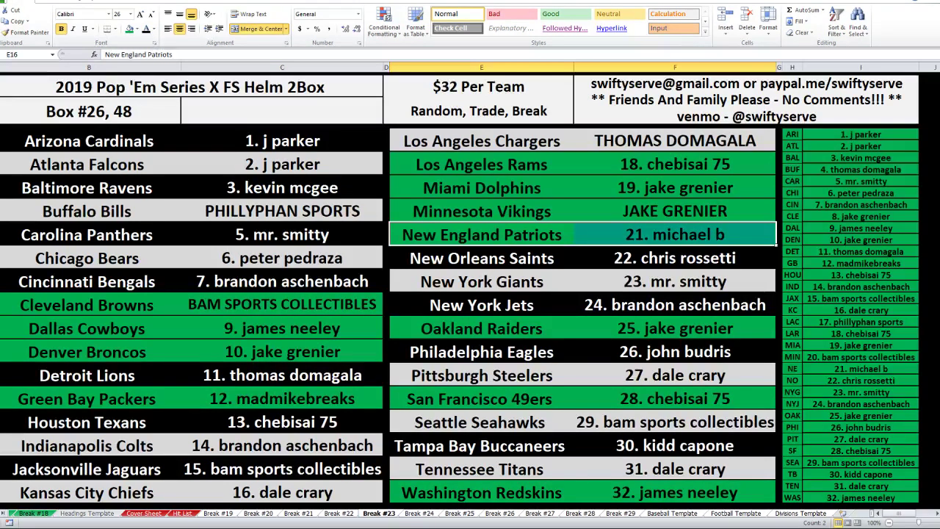
left_click_drag(524, 446, 672, 443)
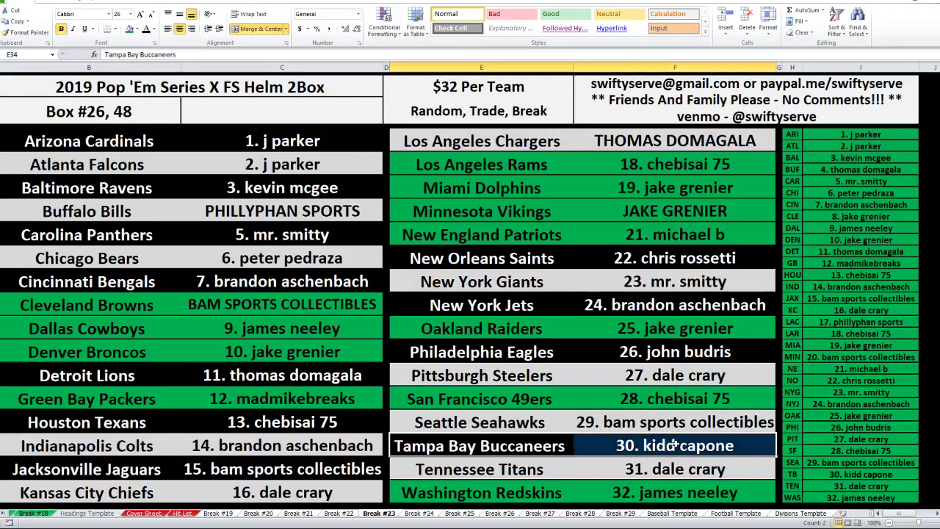
left_click(129, 29)
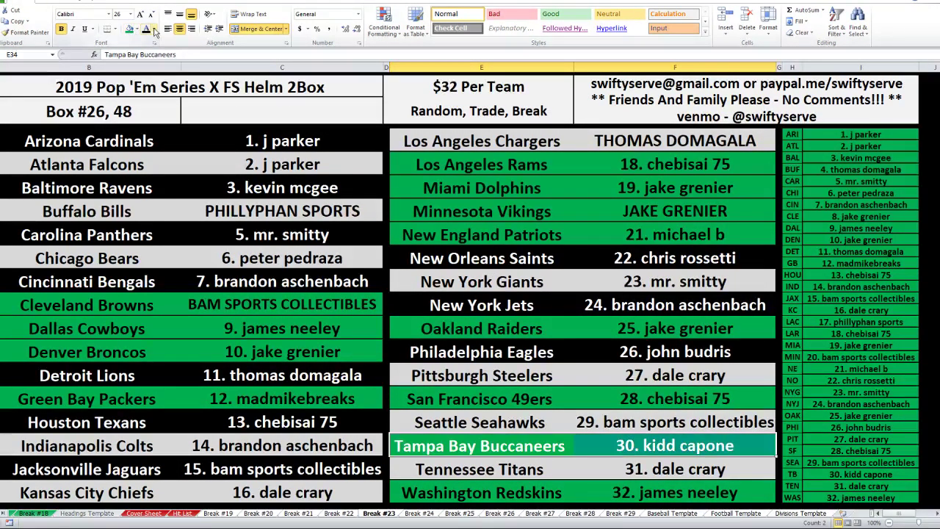
left_click(146, 29)
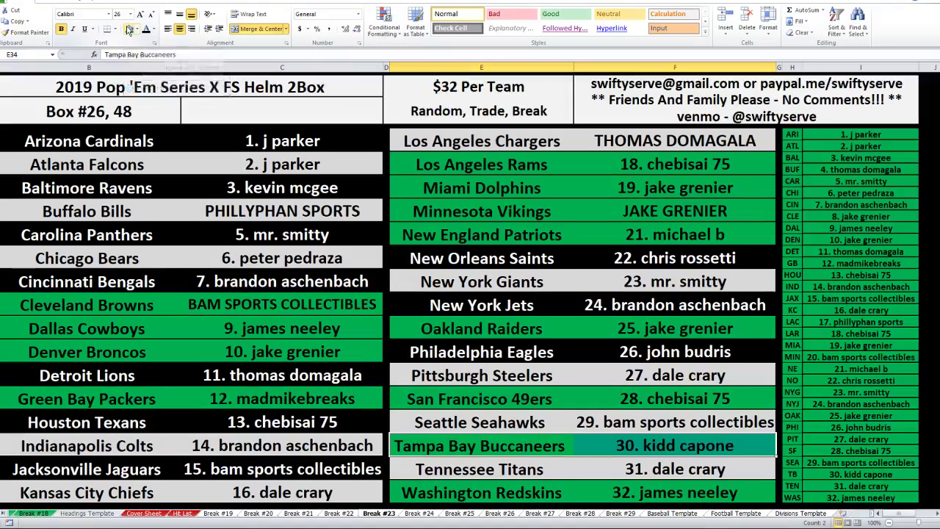
- Shade the Carolina Panthers and New York Giants rows green
left_click_drag(179, 239, 294, 236)
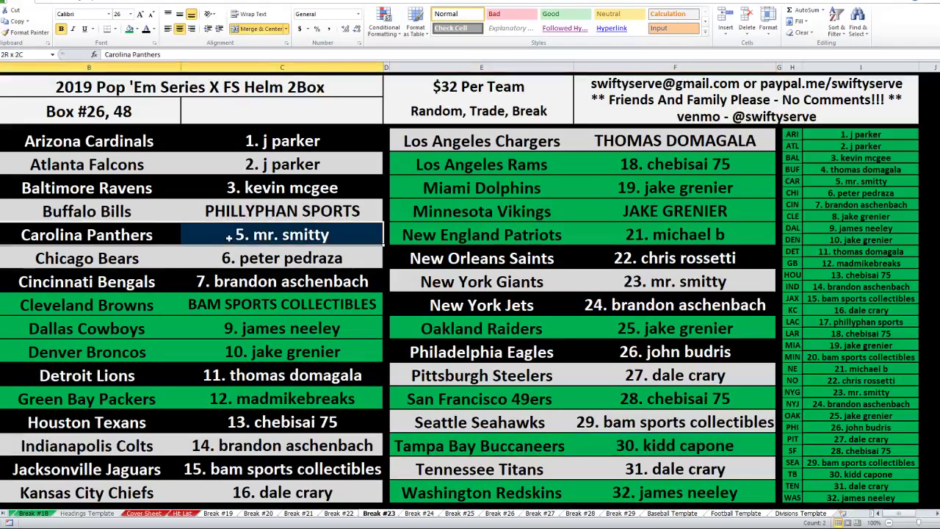
left_click_drag(542, 281, 635, 280)
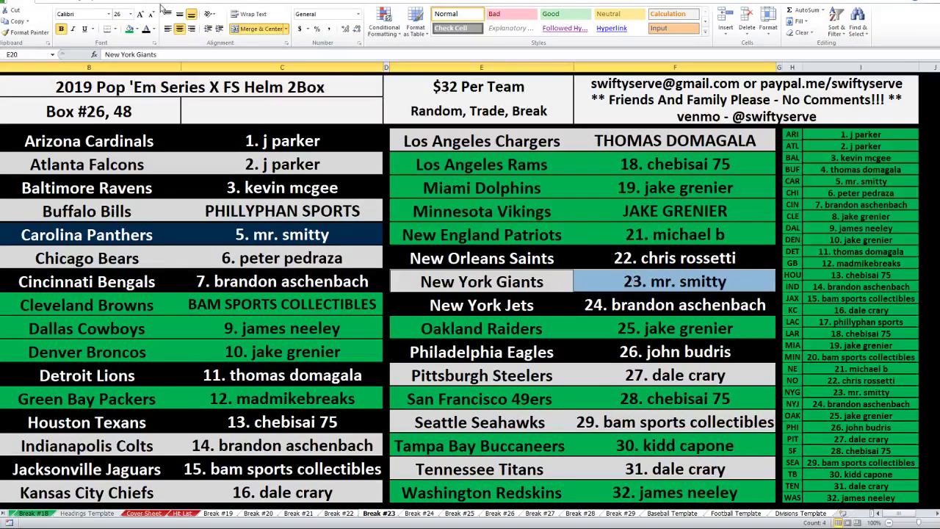
left_click(128, 28)
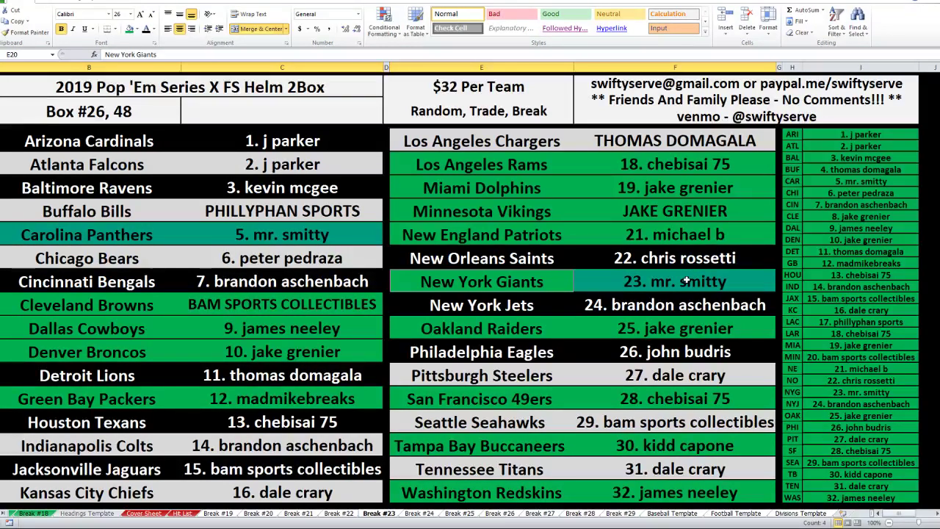
key("alt+Tab")
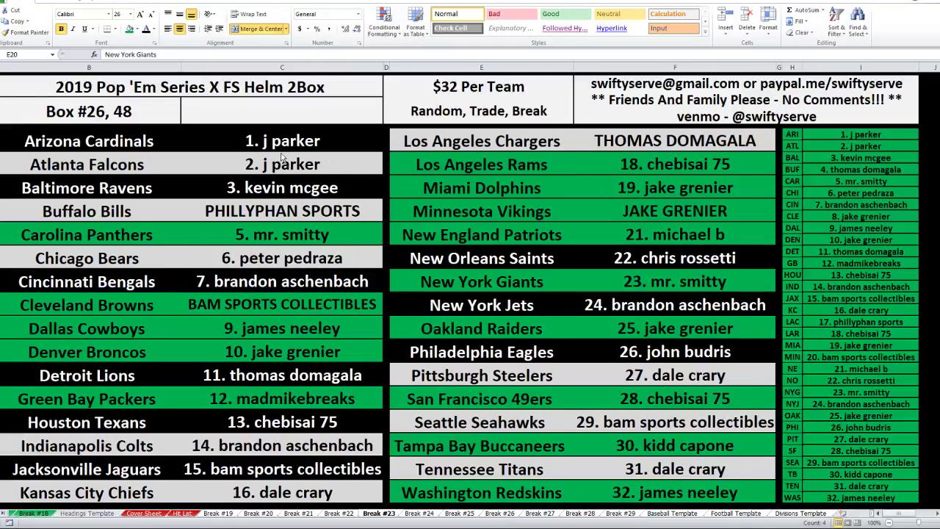
left_click_drag(117, 141, 239, 163)
left_click(130, 29)
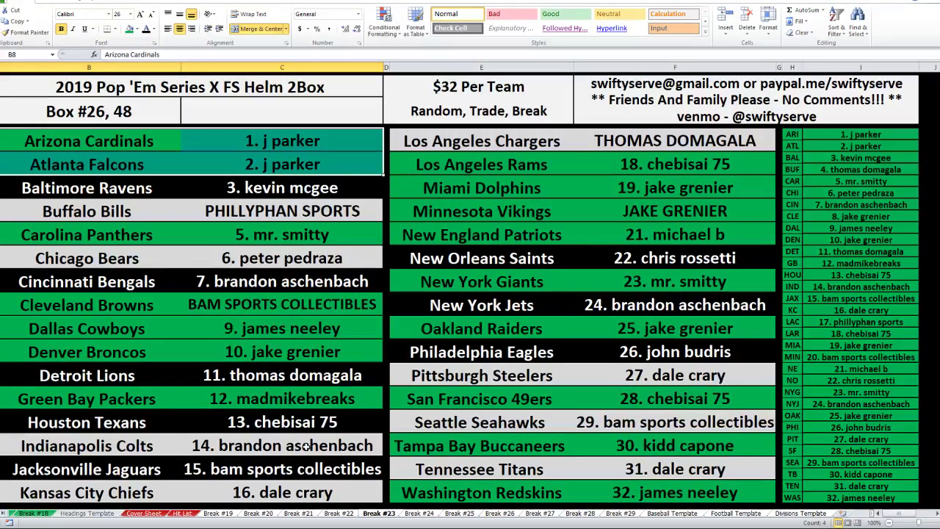
left_click(309, 446)
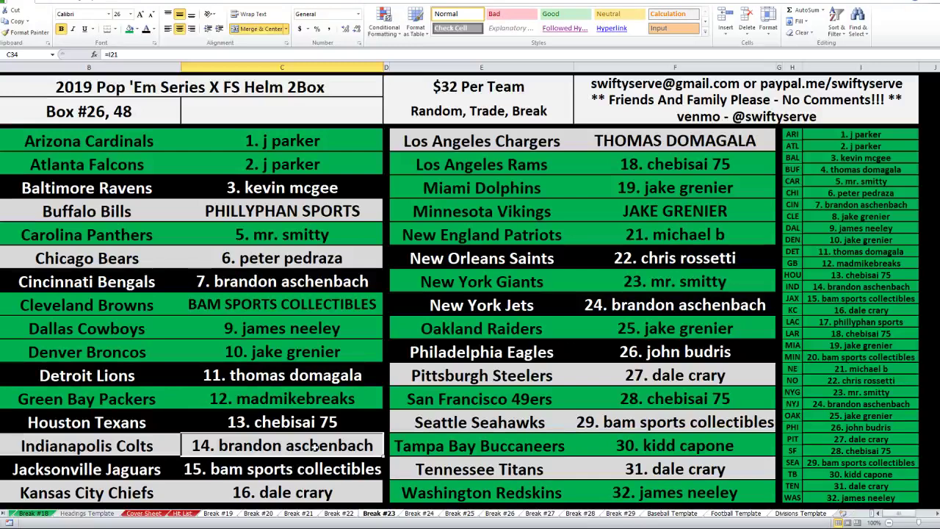
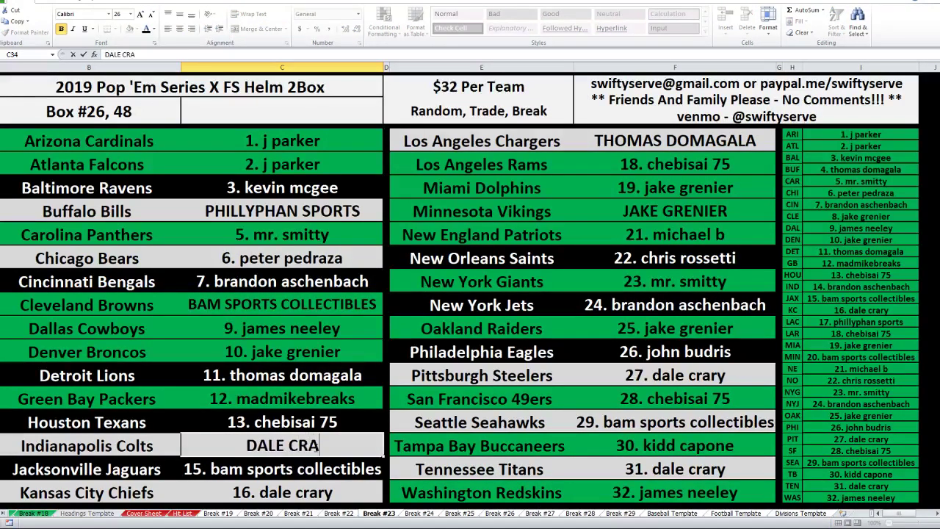
key("Return")
key("Right")
key("Right")
key("Right")
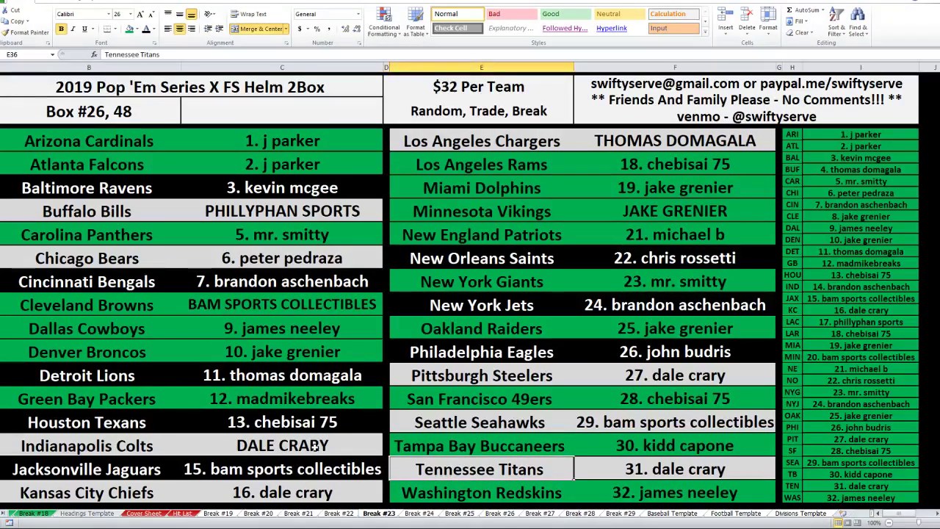
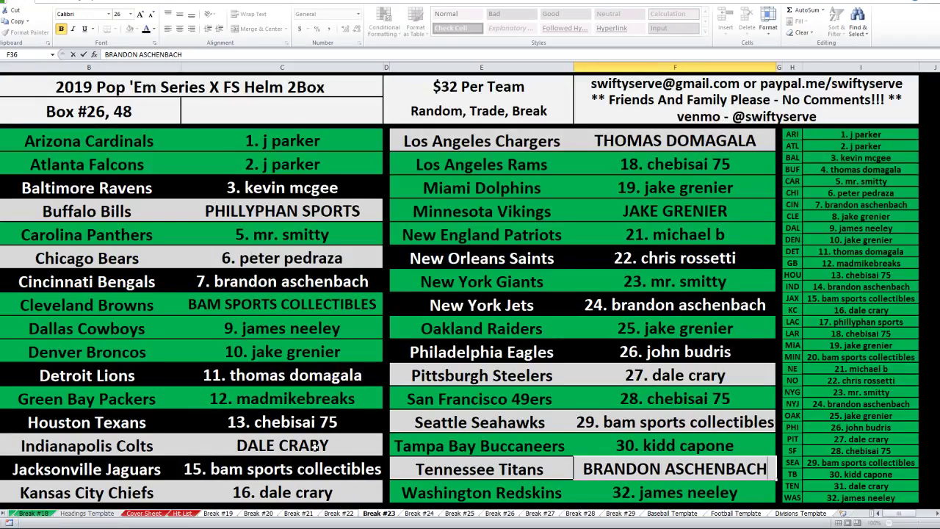
key("Return")
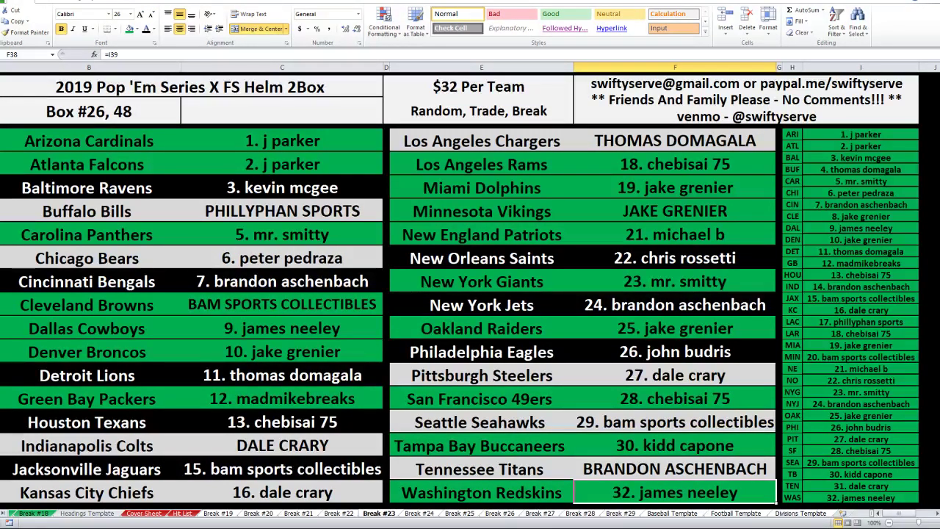
- Fill the Detroit Lions, Houston Texans and Indianapolis Colts rows green, giving Detroit dark text
left_click(117, 376)
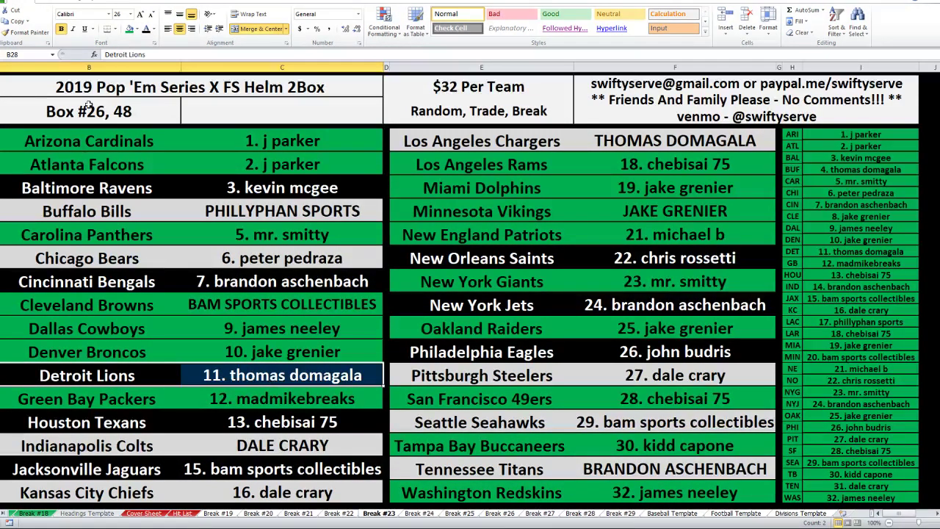
left_click(129, 28)
left_click(146, 30)
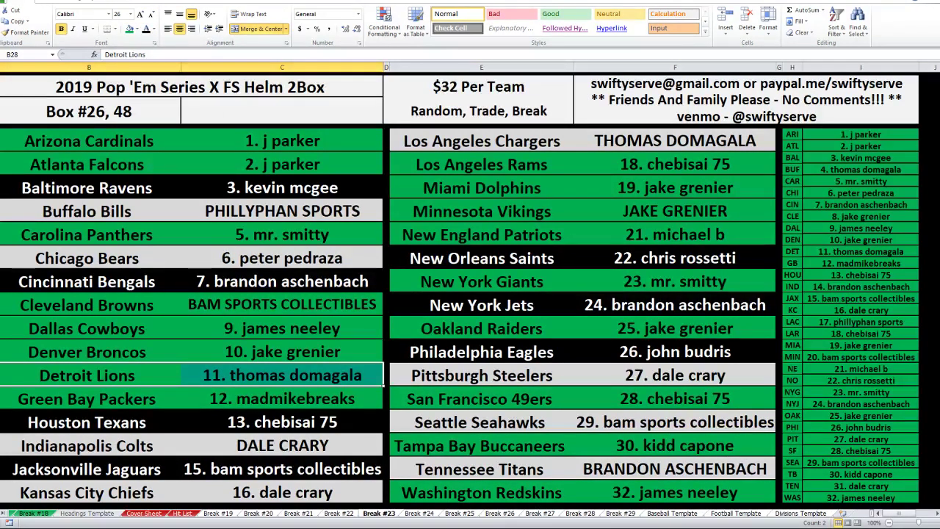
left_click_drag(144, 418, 243, 423)
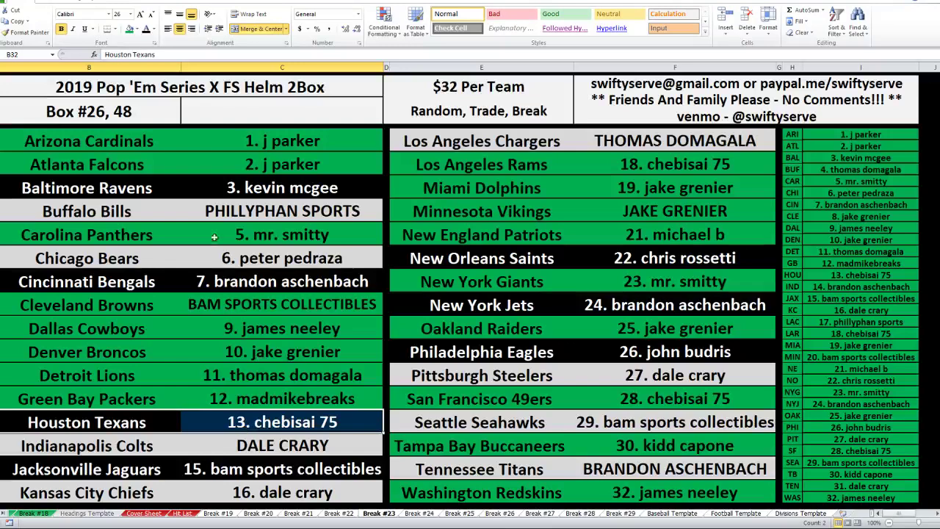
left_click(129, 29)
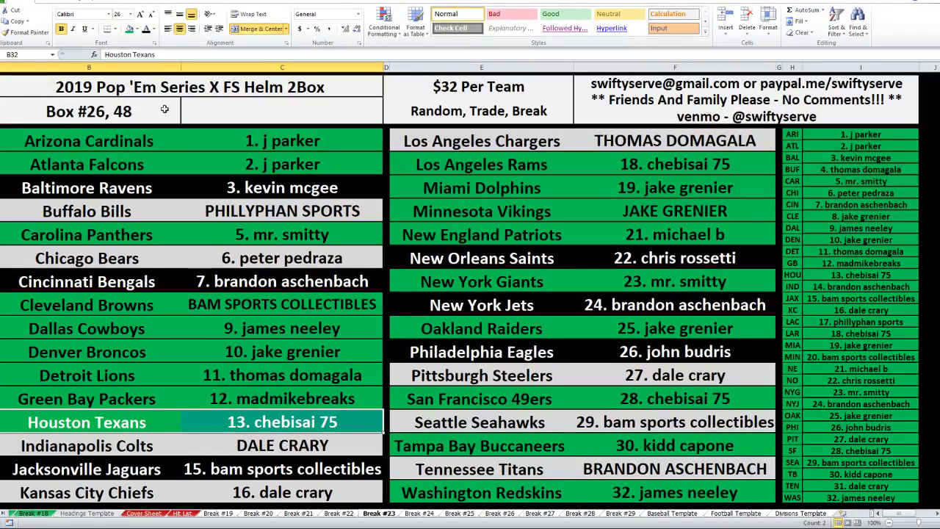
left_click_drag(136, 446, 265, 441)
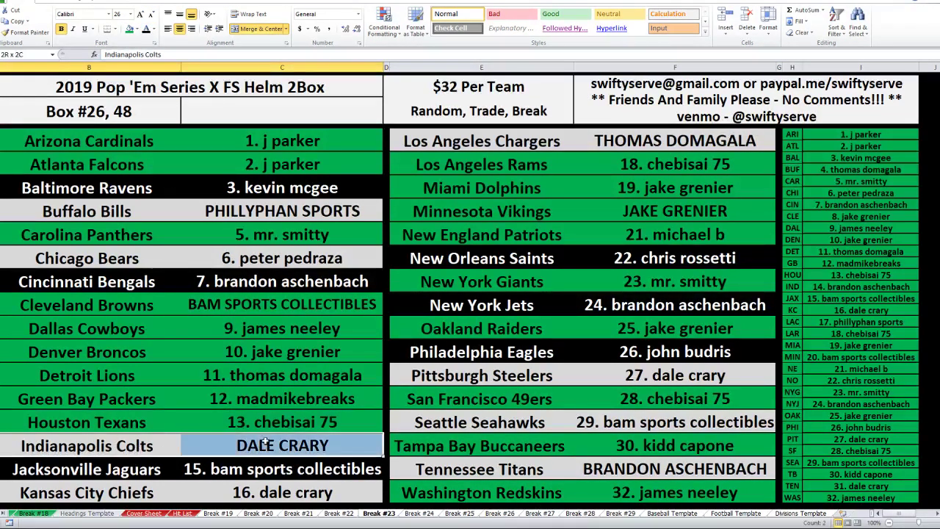
left_click(129, 30)
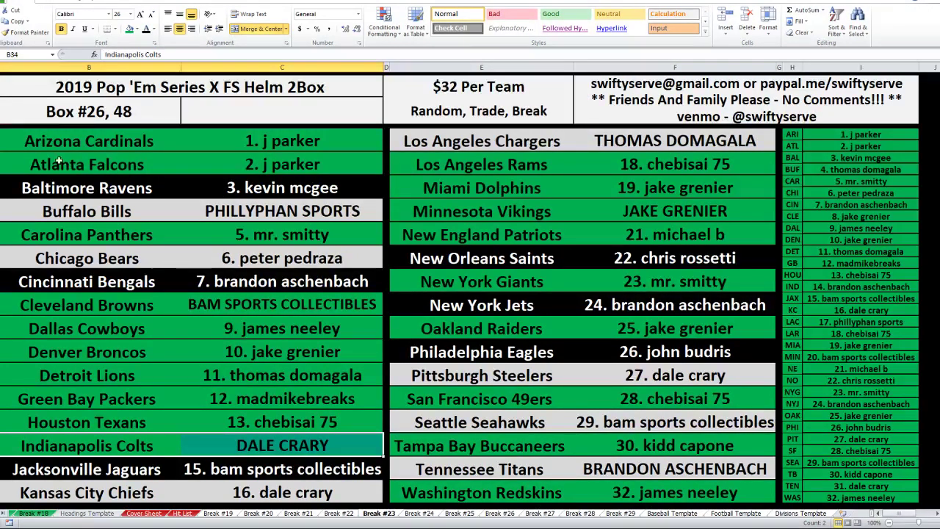
- Select the team rows of both tables together and fill them all green
left_click_drag(124, 140, 293, 481)
left_click_drag(529, 143, 658, 489)
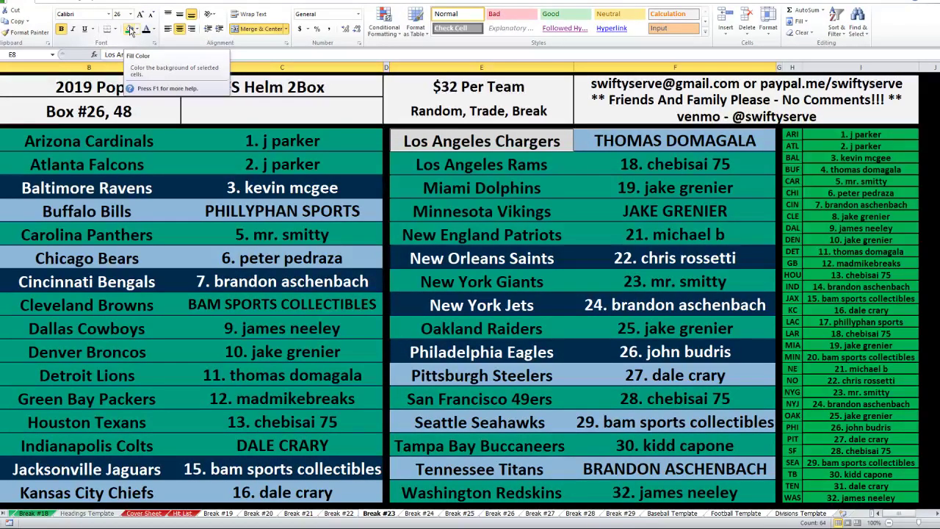
left_click(129, 29)
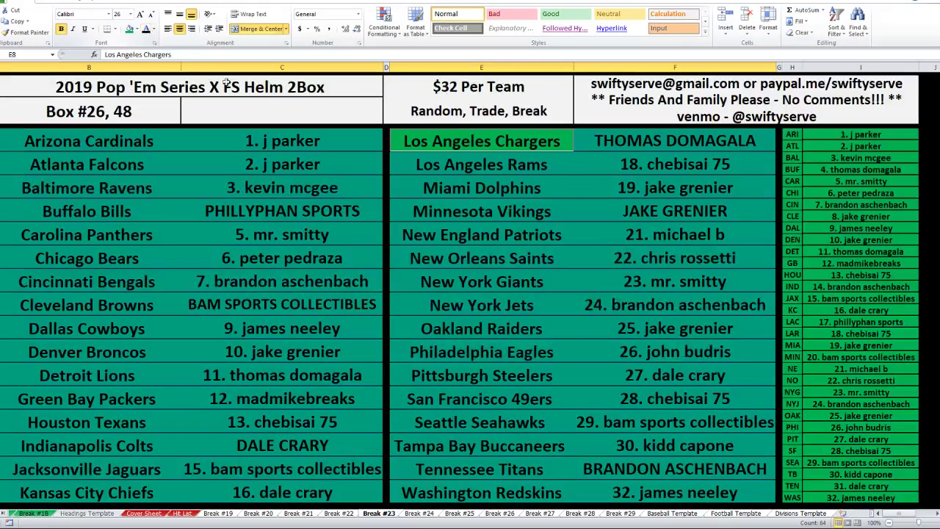
left_click(295, 118)
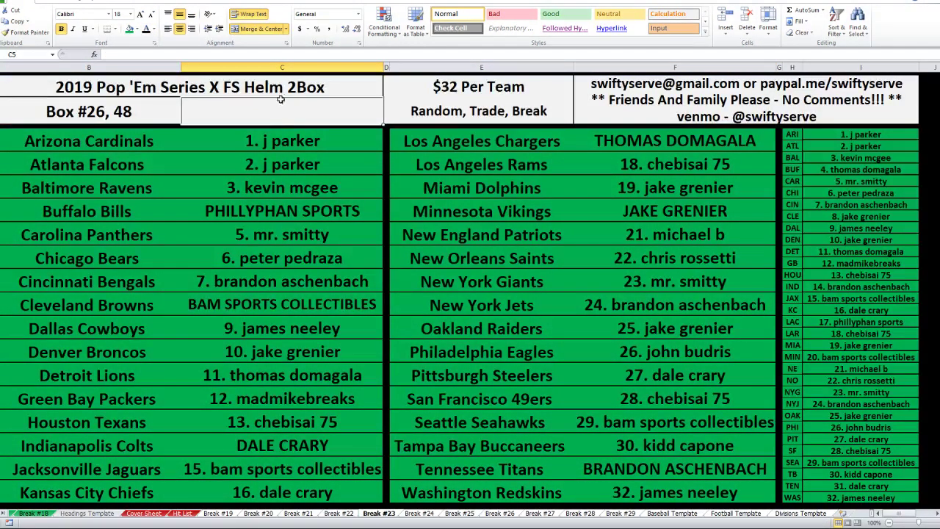